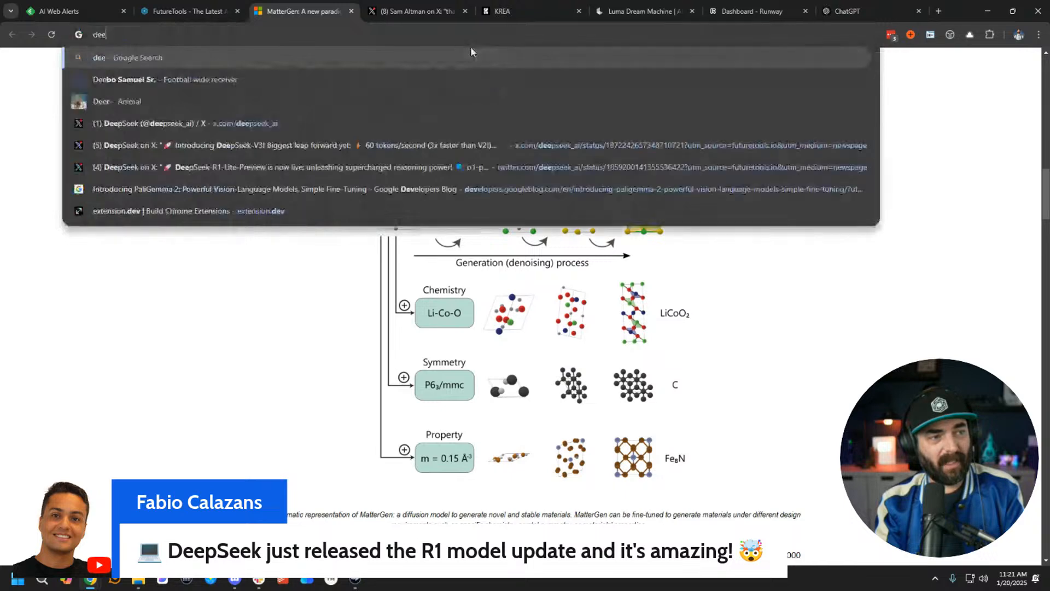
Search the web for "deepseek r1" and open the DeepSeek-R1 repository on GitHub.
type("pseek r")
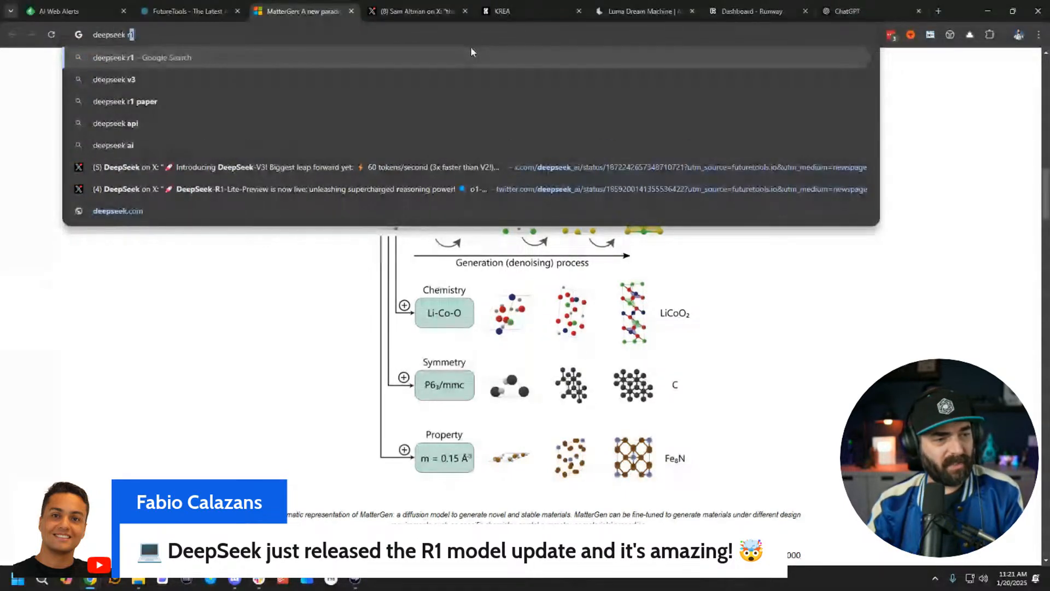
key("Return")
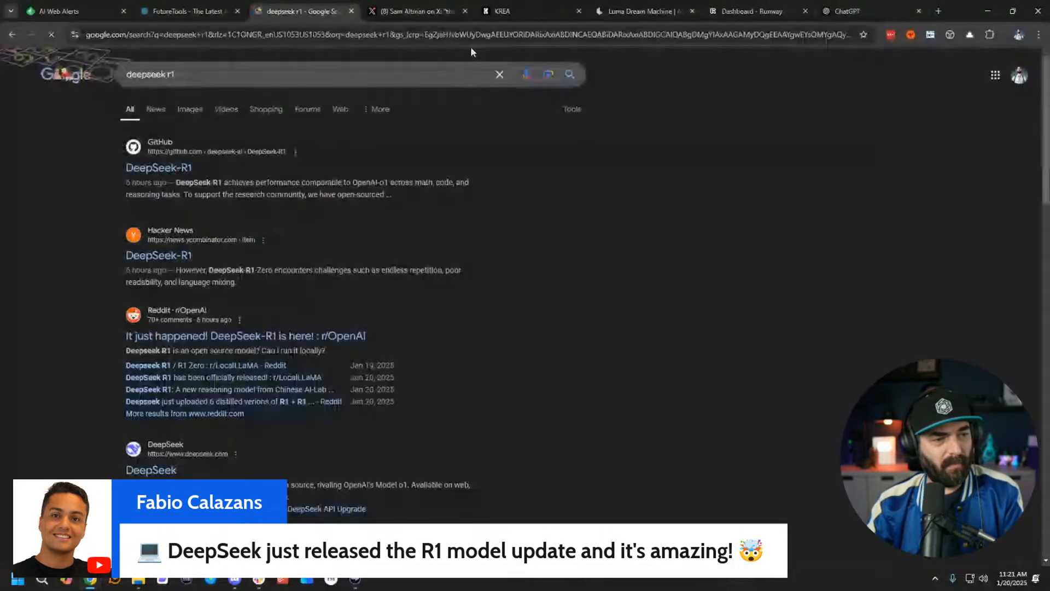
left_click(155, 168)
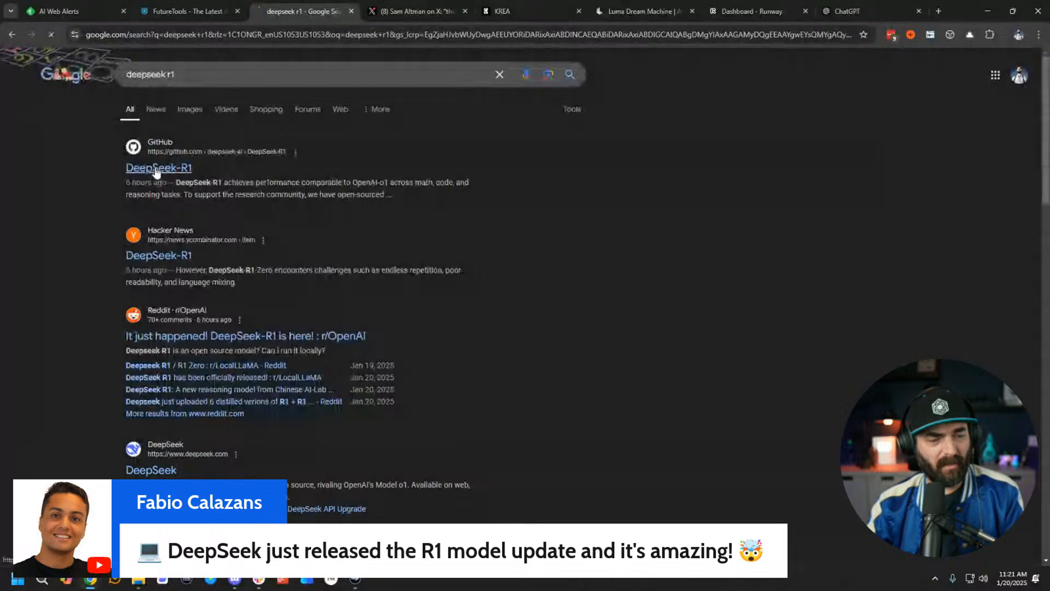
scroll(596, 447, "down", 1)
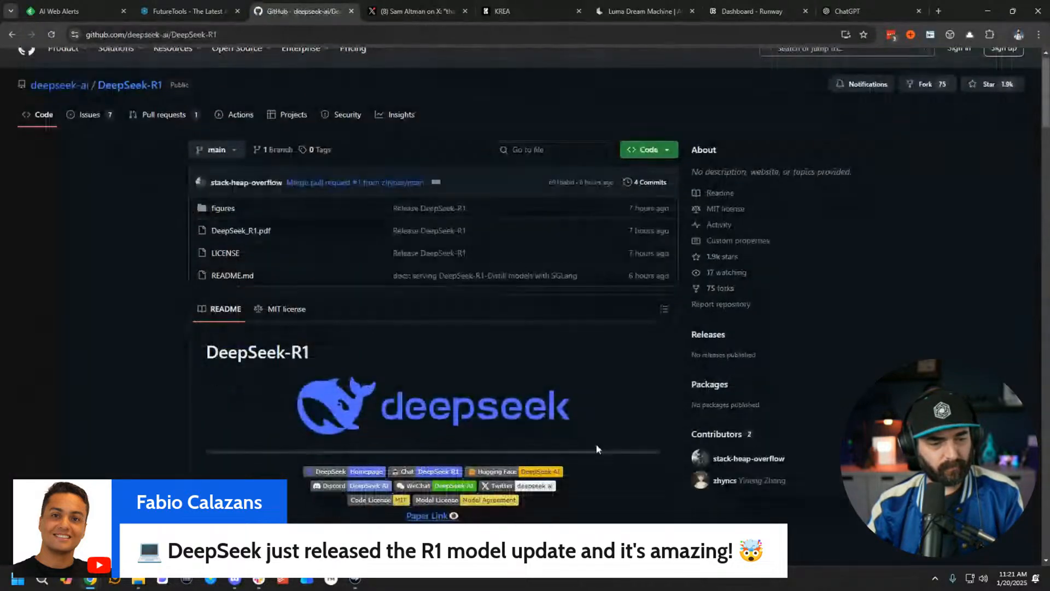
Look through DeepSeek's Hugging Face collections and spaces via the repository's README link, and return to the GitHub repository.
scroll(596, 447, "down", 2)
left_click(509, 382)
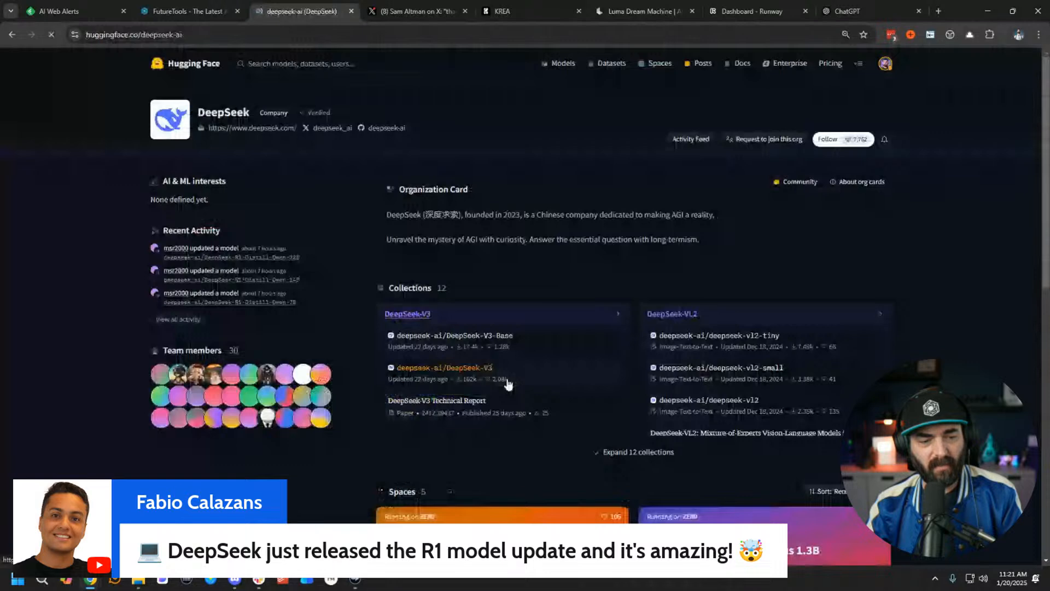
scroll(372, 346, "down", 1)
scroll(372, 346, "down", 2)
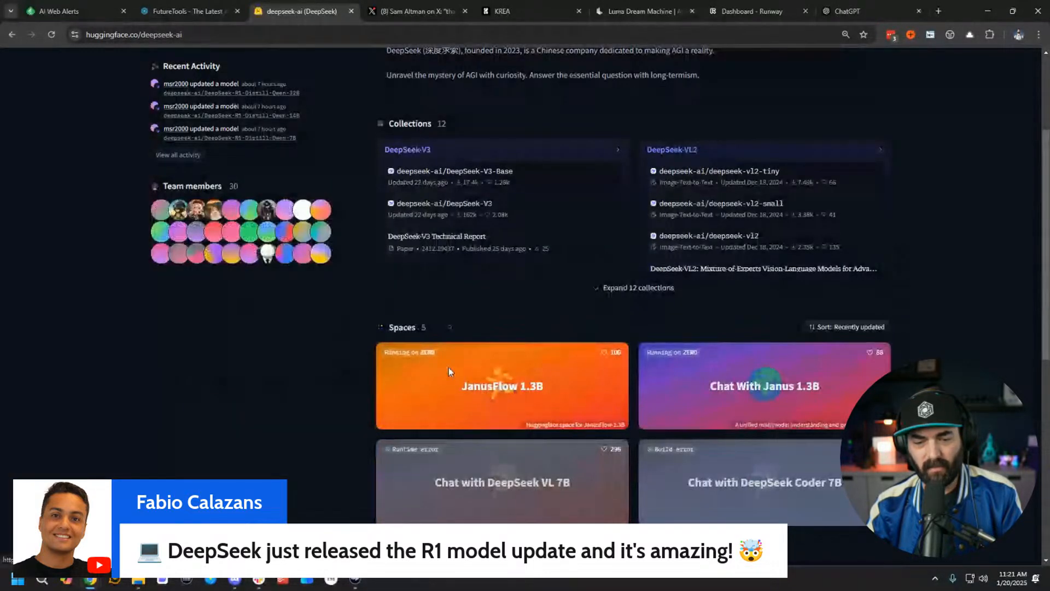
scroll(449, 371, "down", 1)
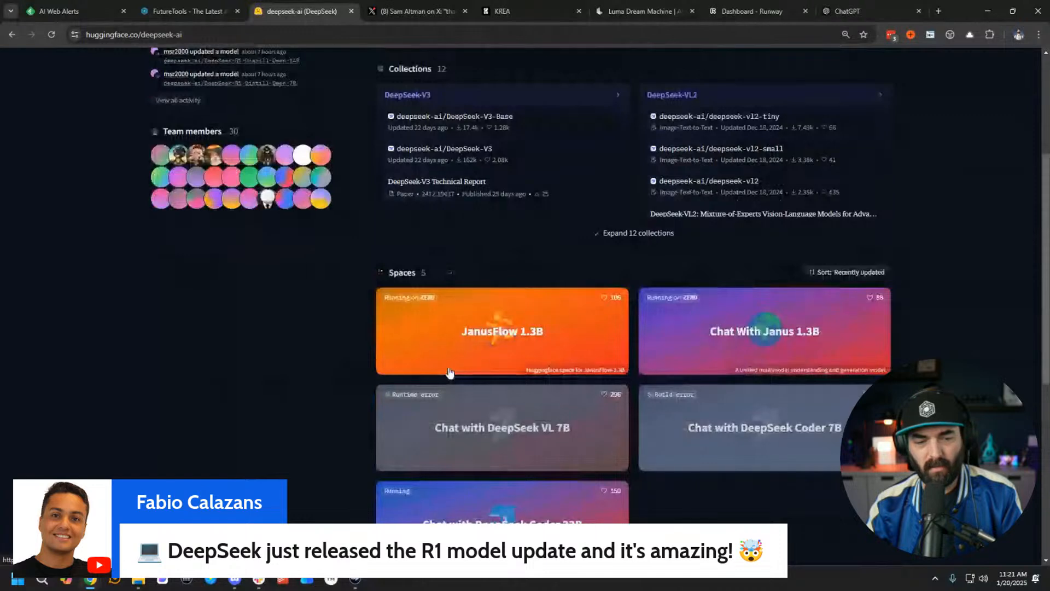
scroll(449, 371, "down", 1)
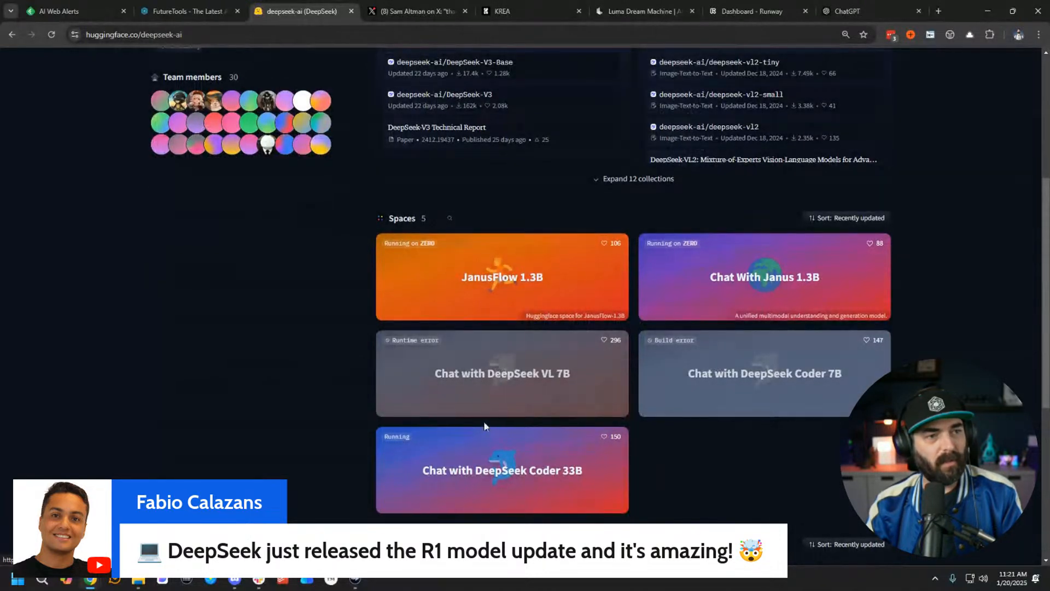
scroll(485, 426, "up", 5)
left_click(12, 35)
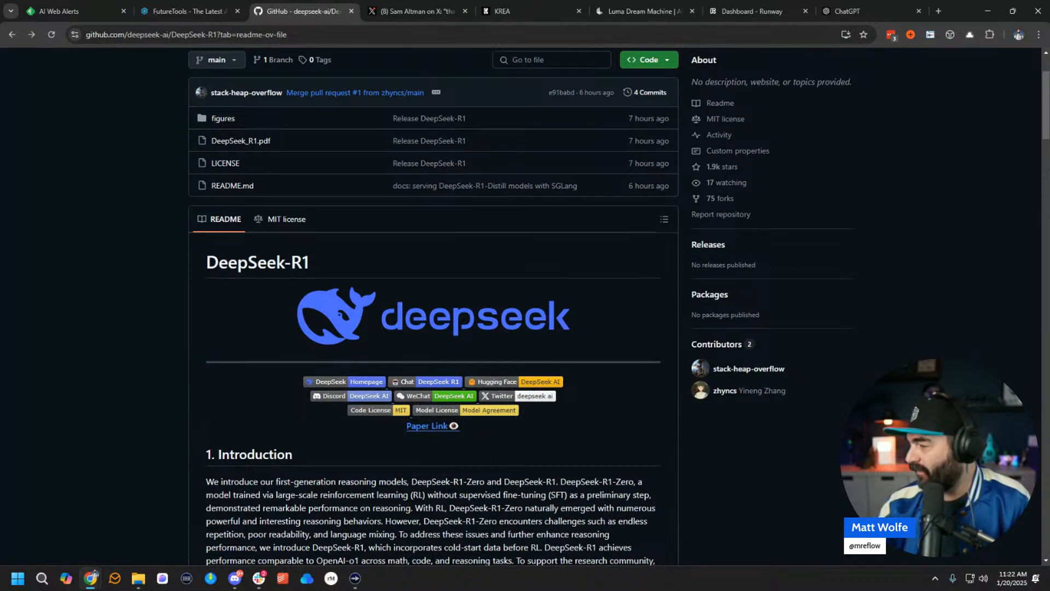
Find the DeepSeek website by searching "r1 deepseek", start its chat and detach the sign-in tab into a separate window.
left_click(504, 35)
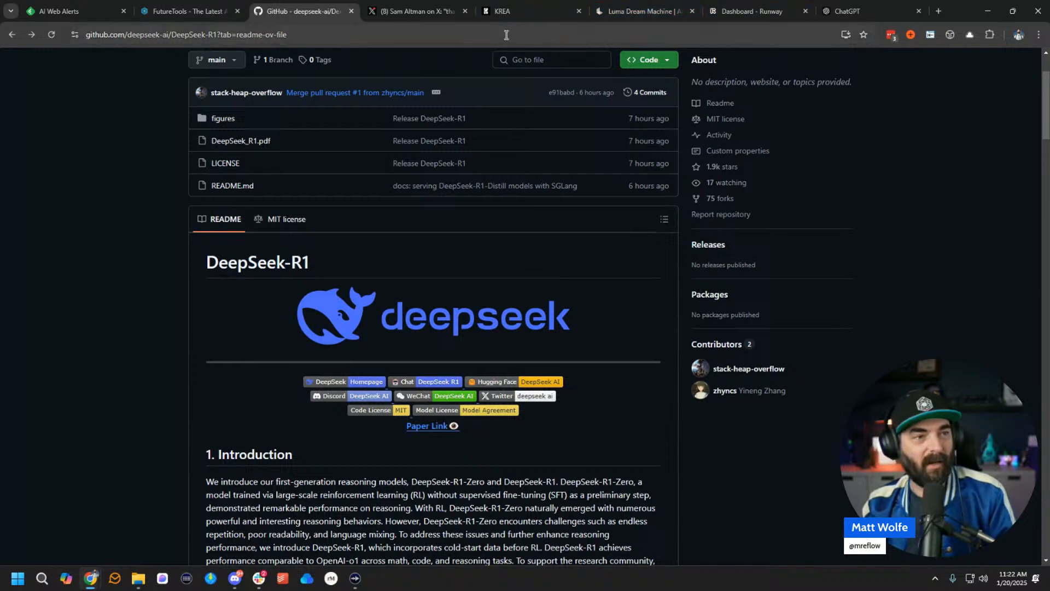
type("r1 deepseek")
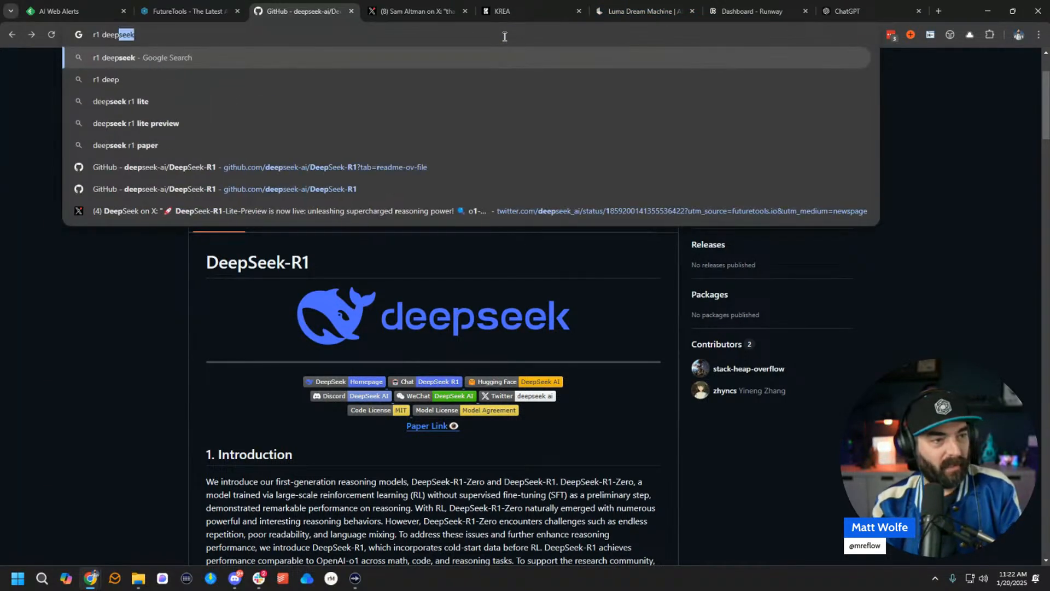
key("Return")
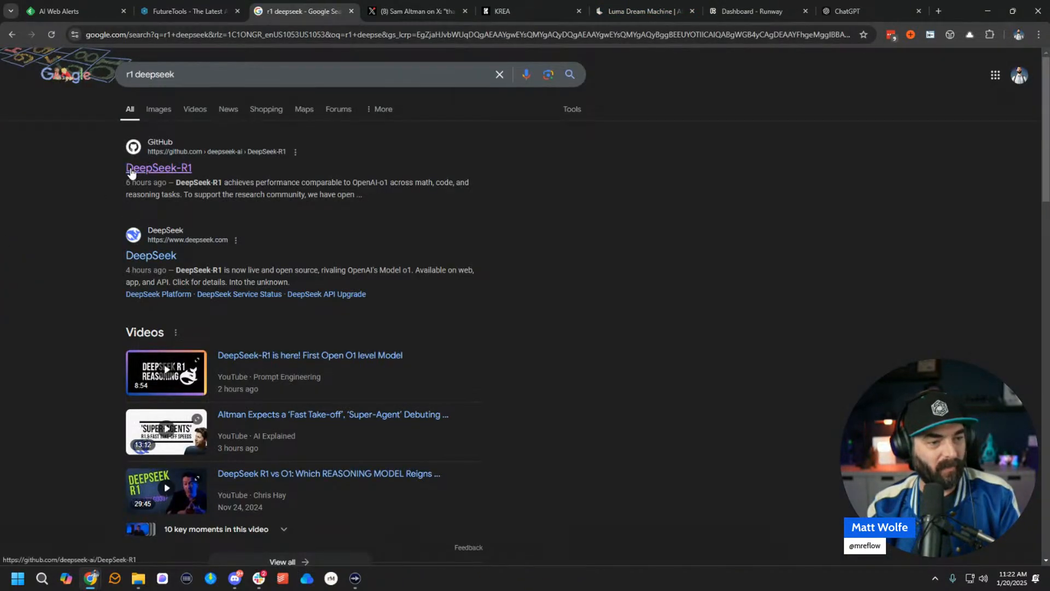
left_click(240, 308)
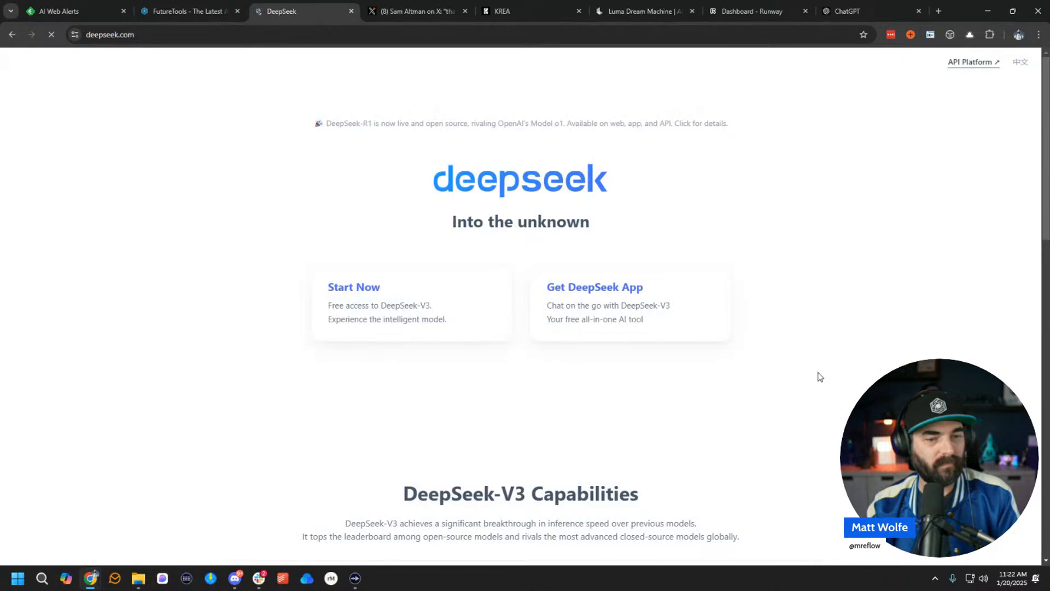
left_click(356, 290)
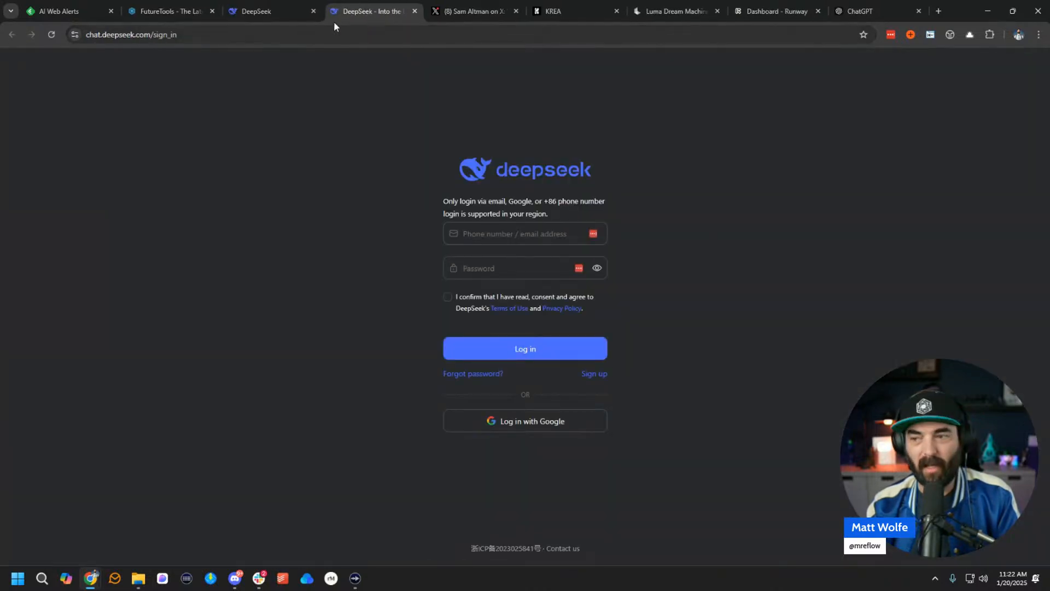
left_click_drag(345, 13, 1048, 219)
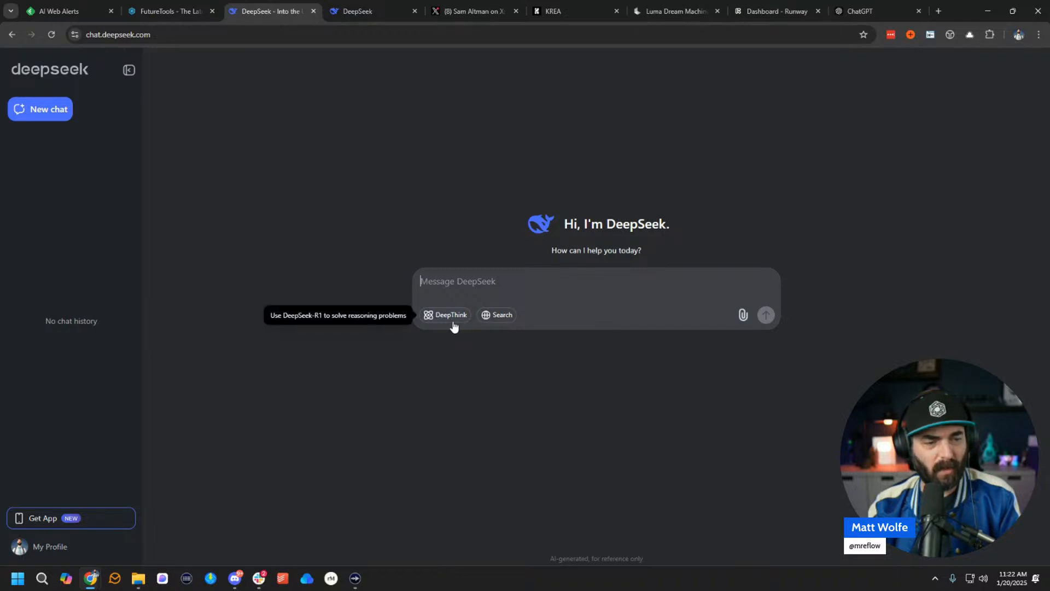
Enable DeepThink for the chat and send the prompt "Write snake using pygame".
left_click(453, 325)
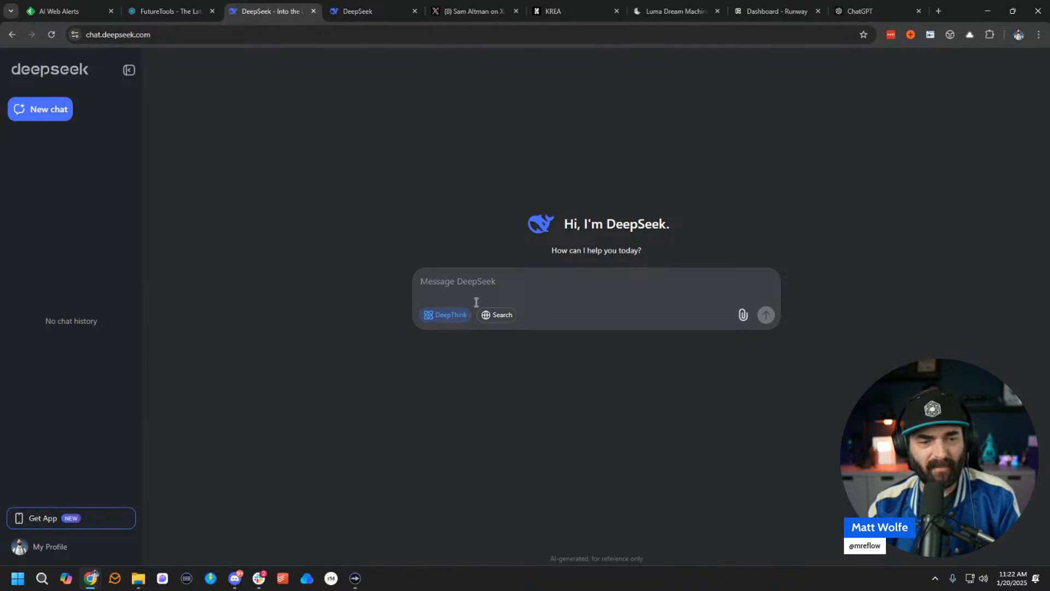
left_click(491, 292)
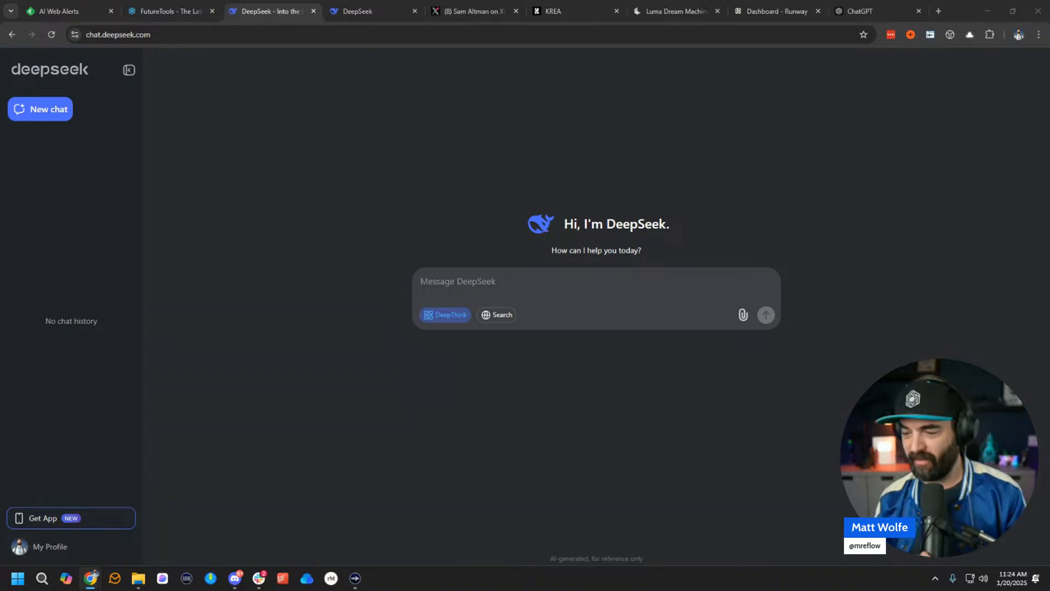
left_click(541, 300)
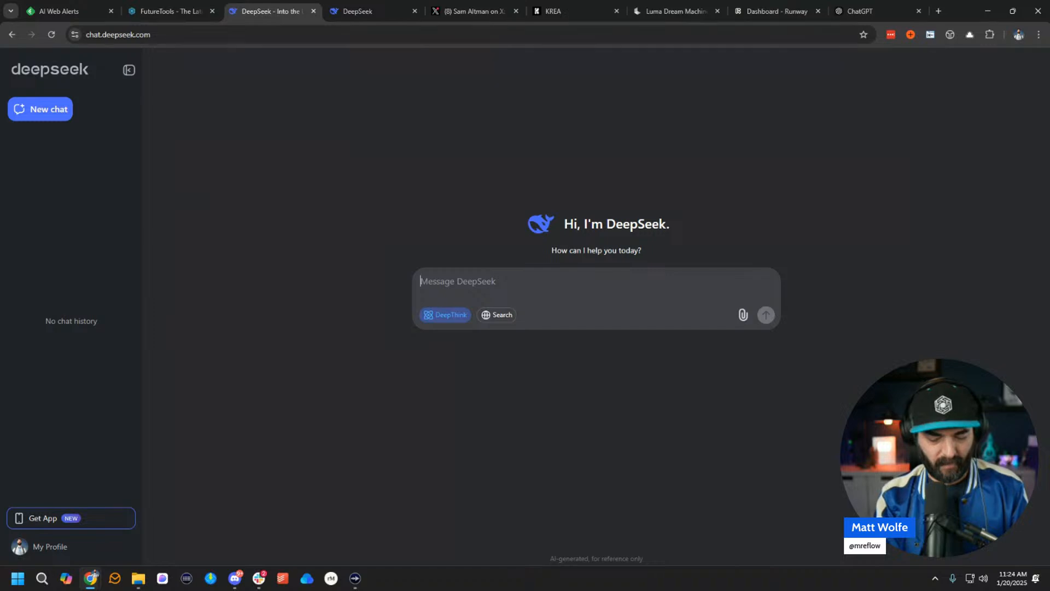
type("w")
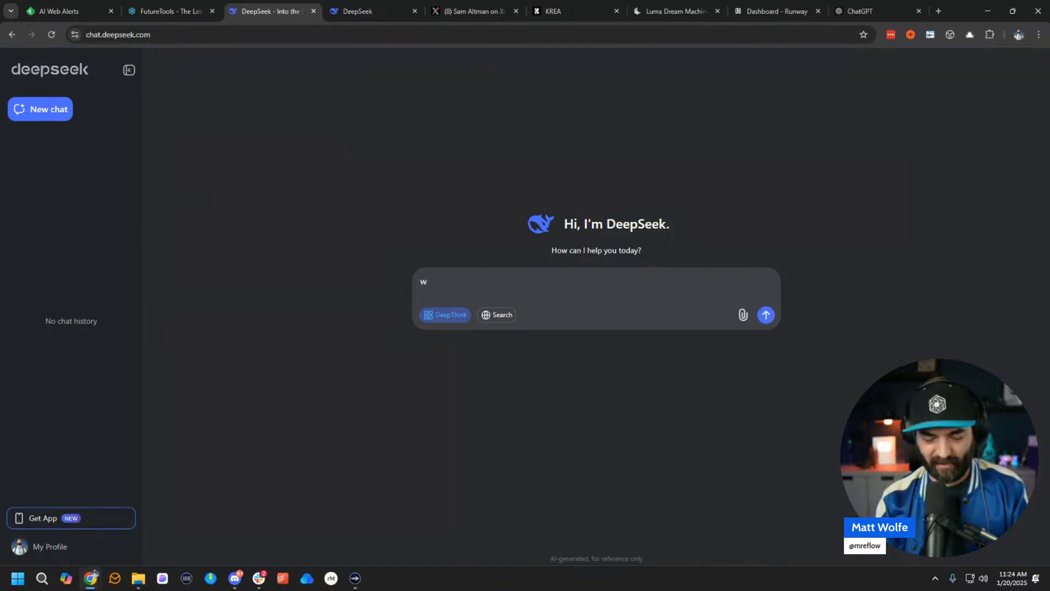
key("BackSpace")
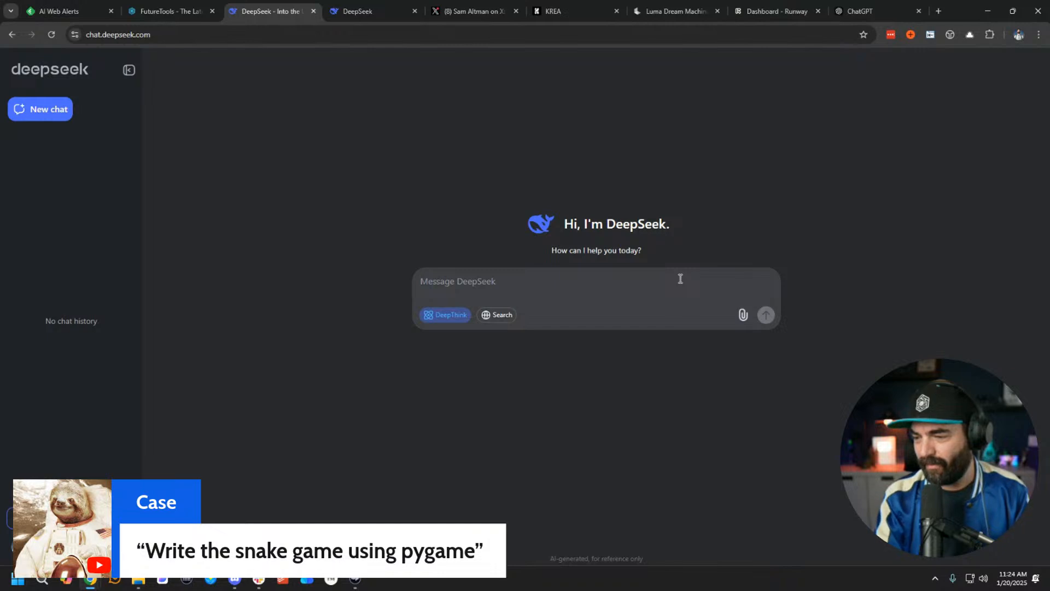
type("Wr")
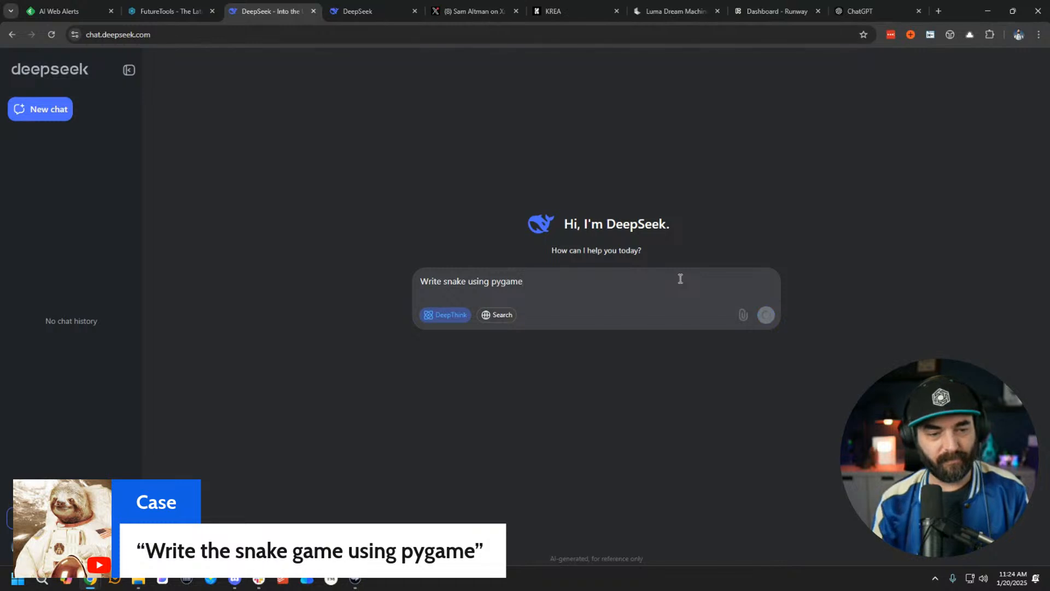
type("ite snake using pygame")
key("Return")
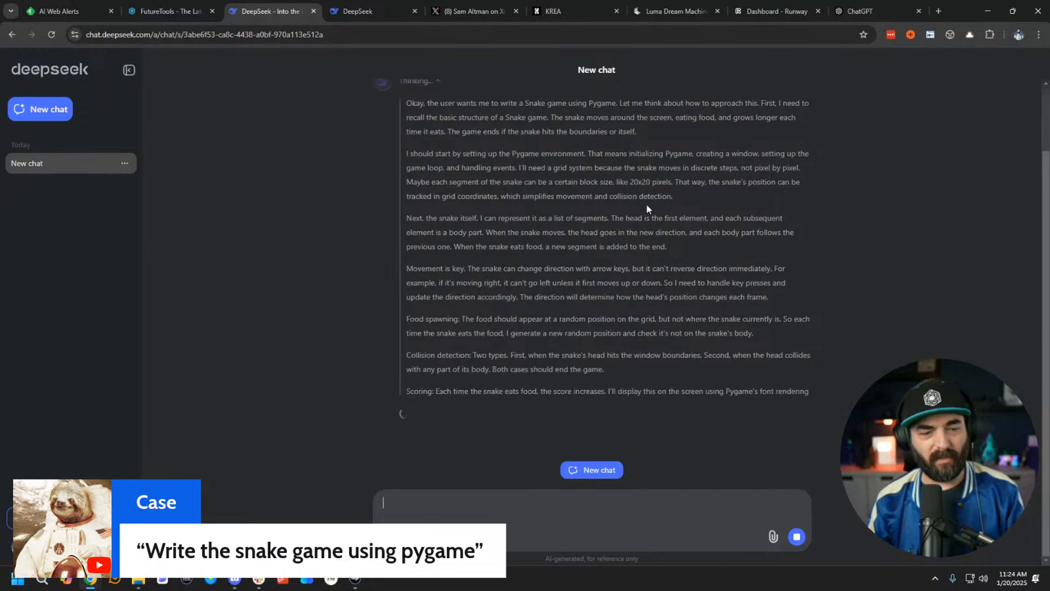
Examine the model's reasoning for the snake game and follow the code as it is generated.
scroll(656, 219, "up", 10)
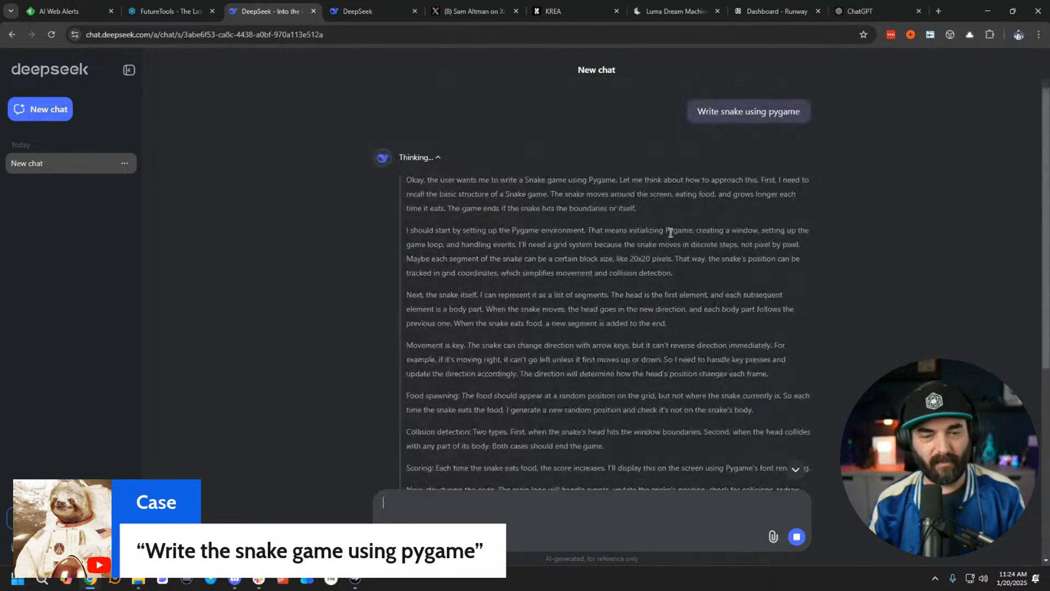
scroll(670, 232, "down", 1)
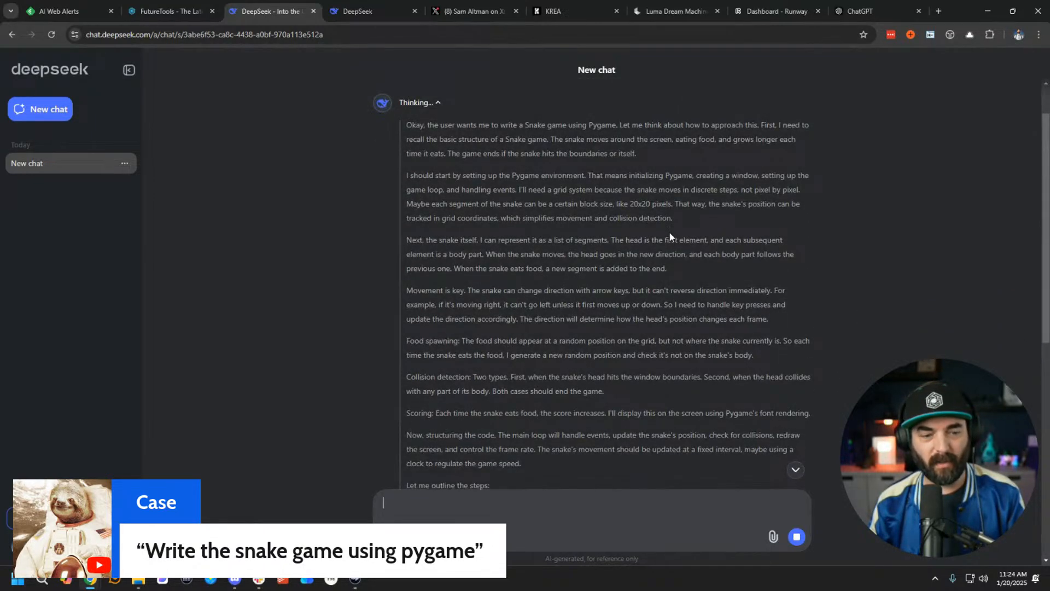
scroll(513, 284, "down", 15)
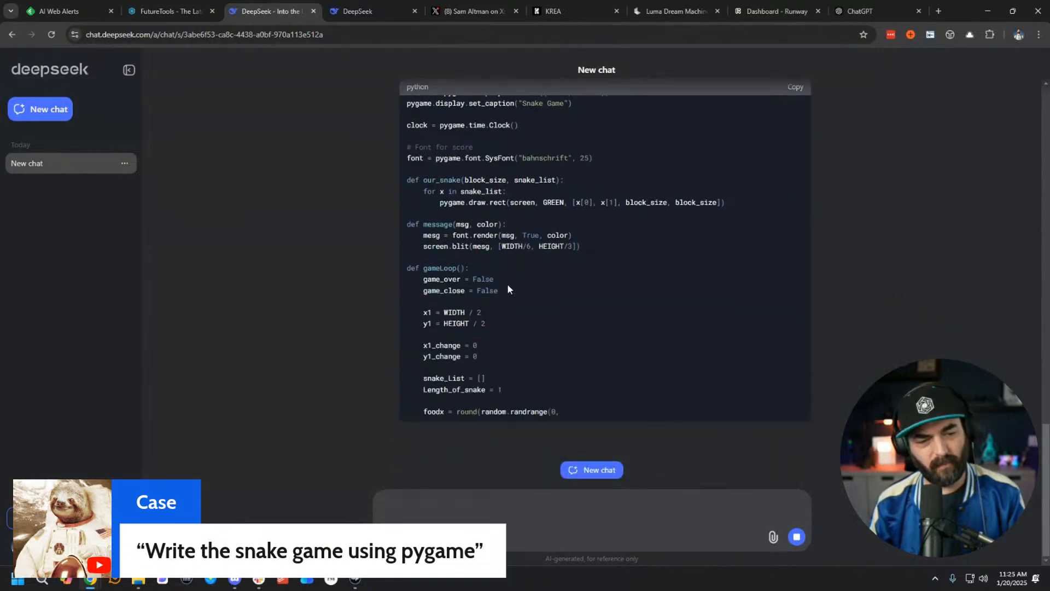
Find Visual Studio Code on the computer by searching "vsc" and launch it.
left_click(16, 581)
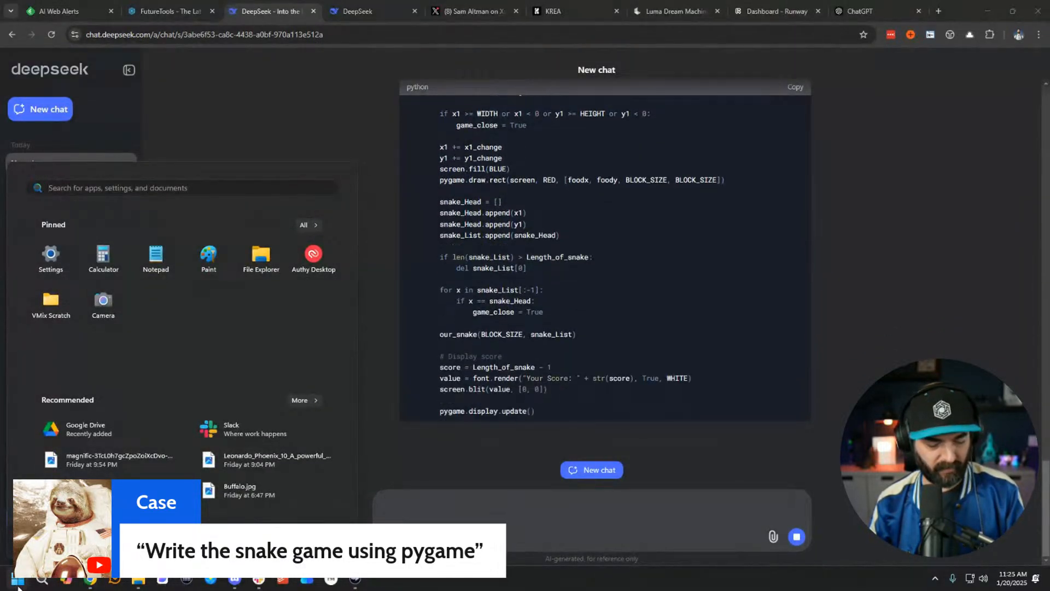
type("vsc")
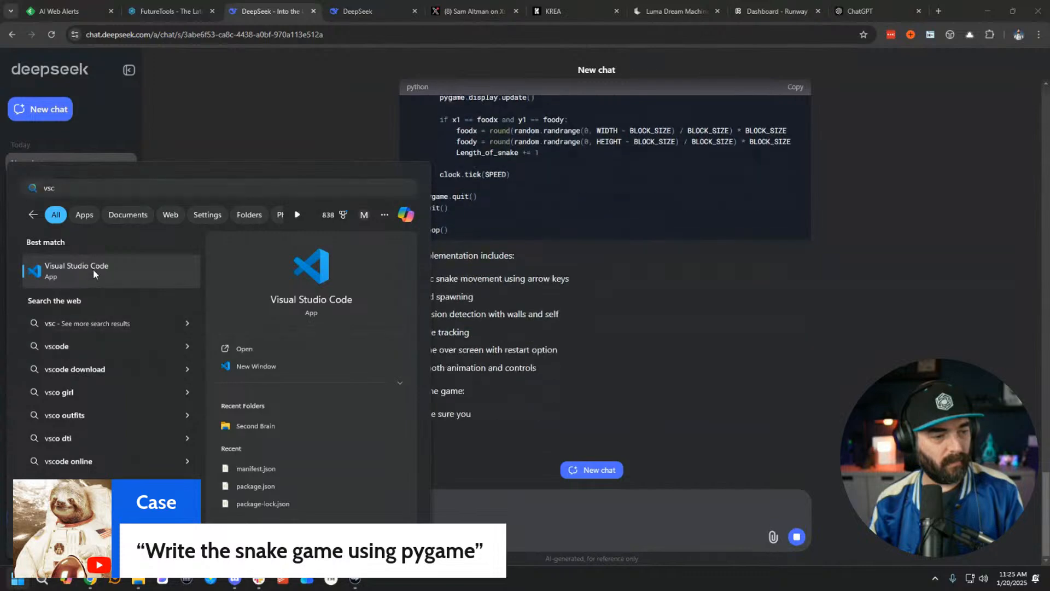
left_click(96, 268)
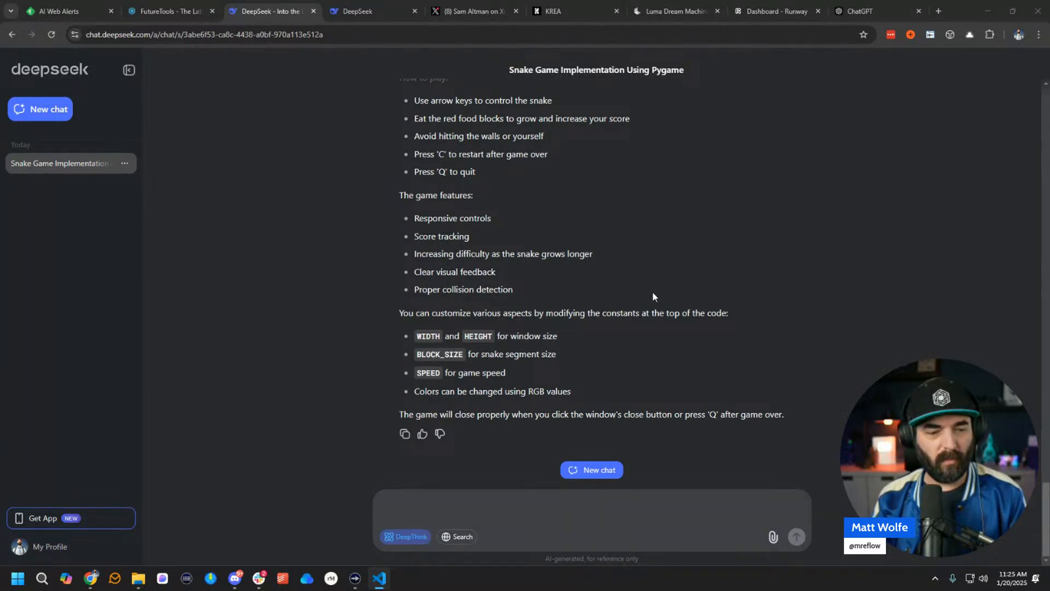
Read through the generated pygame code and the instructions for running and playing the game.
scroll(662, 297, "up", 8)
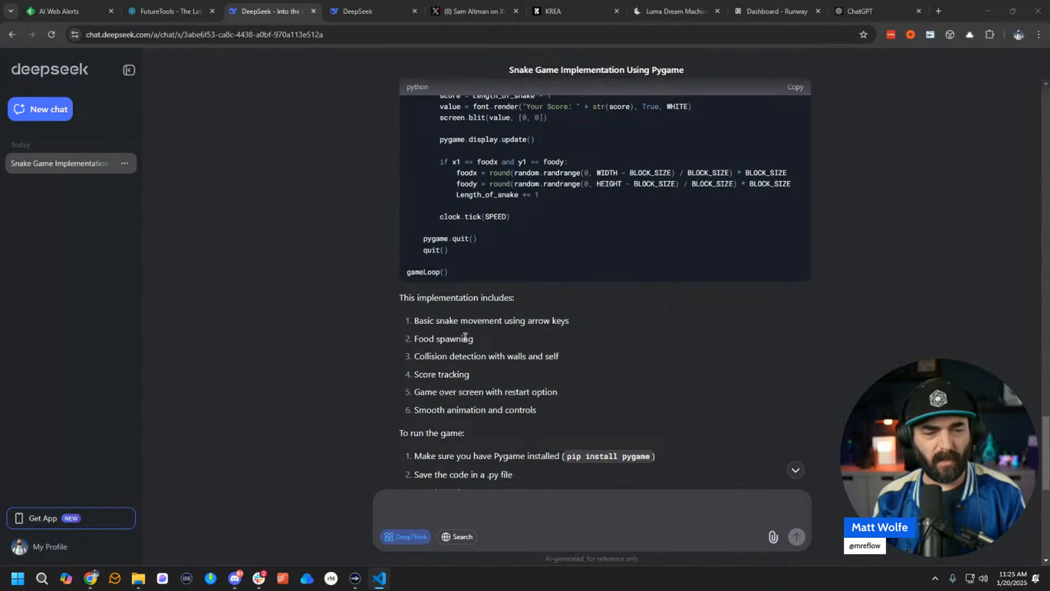
scroll(466, 337, "up", 5)
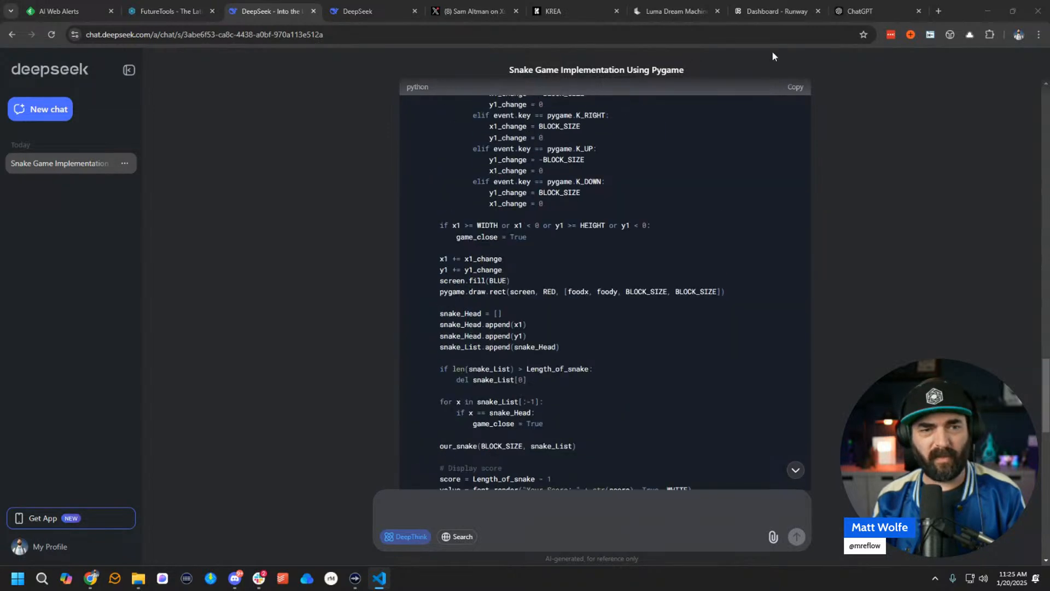
scroll(851, 364, "down", 15)
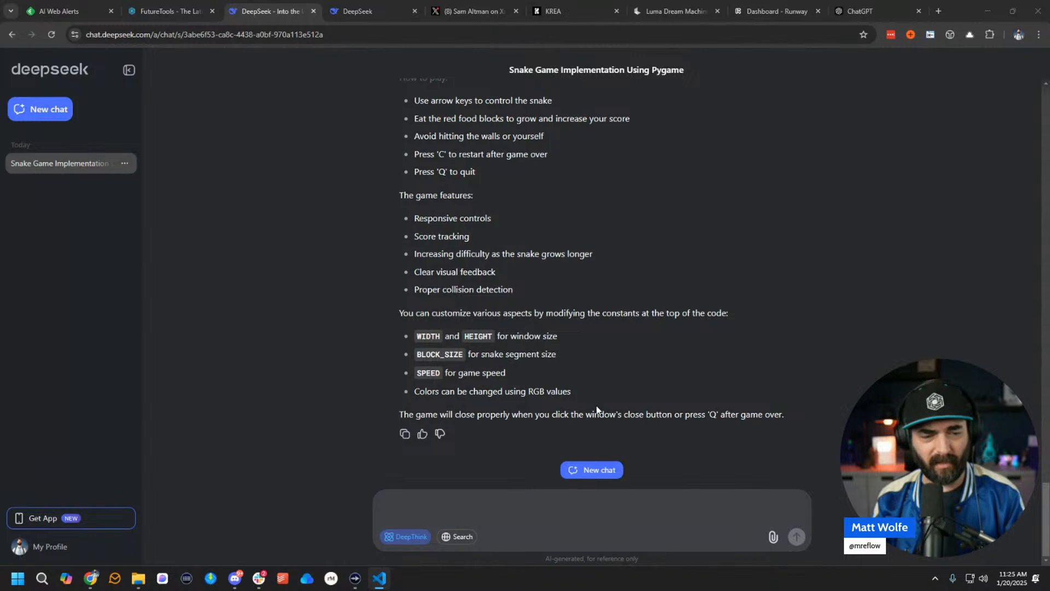
scroll(604, 411, "up", 4)
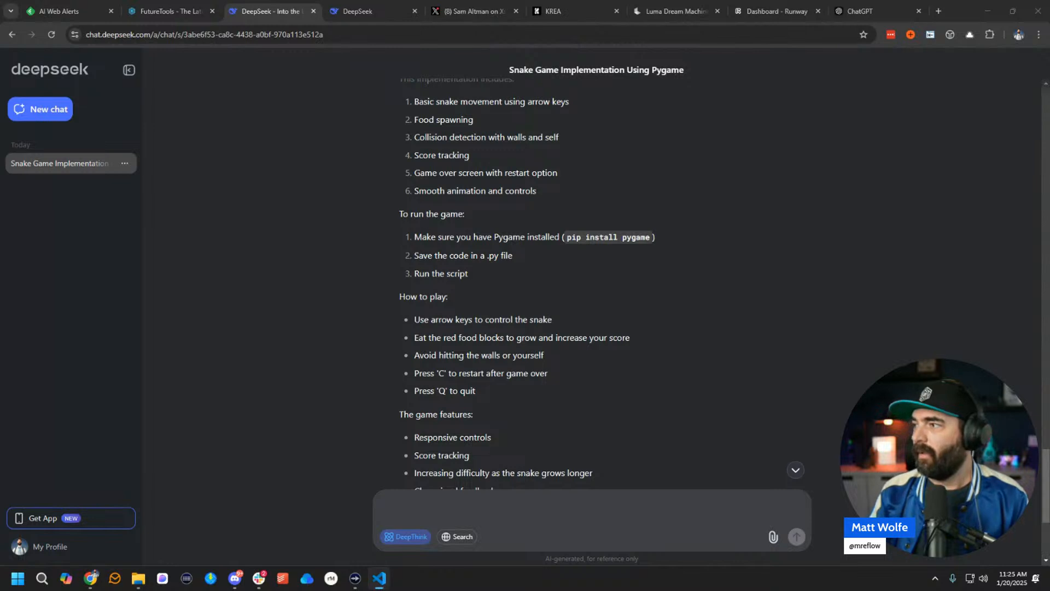
key("alt+Tab")
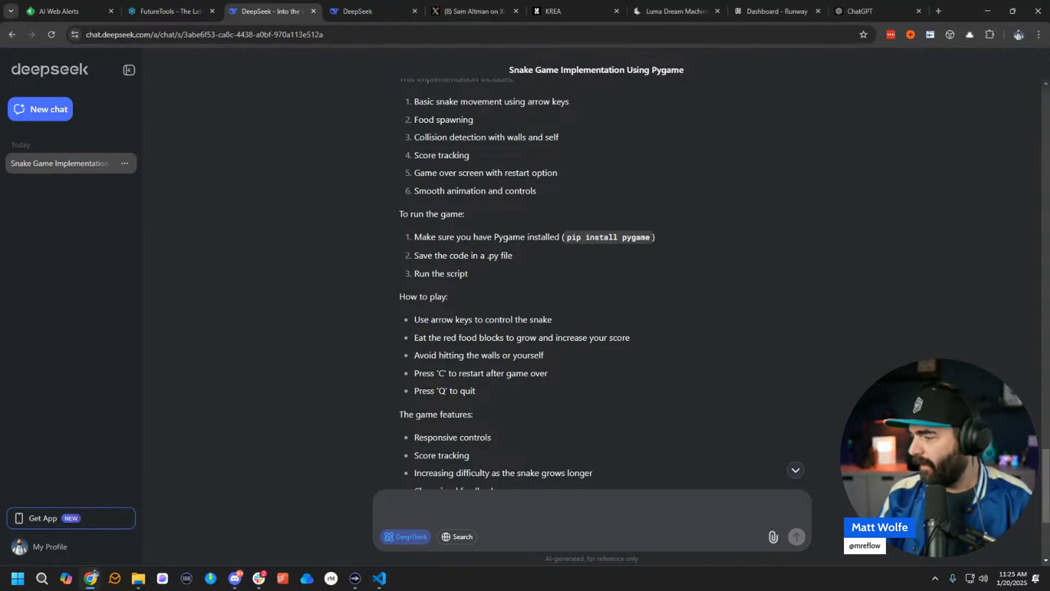
key("alt+Tab")
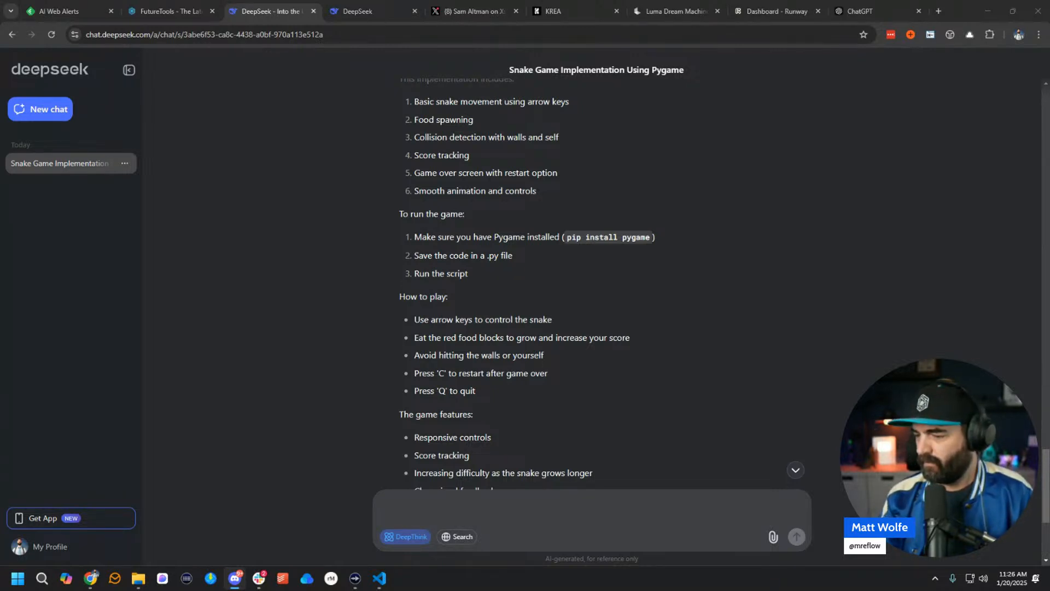
key("alt+Tab")
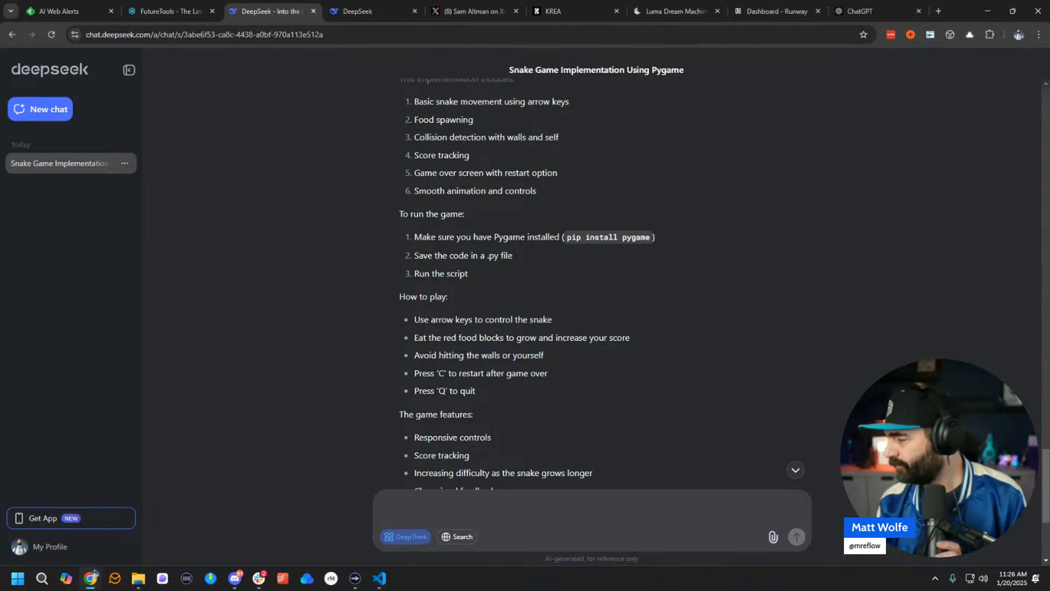
Start a new DeepSeek chat with DeepThink on and send the prompt "Build the snake game in javascript".
key("alt+Tab")
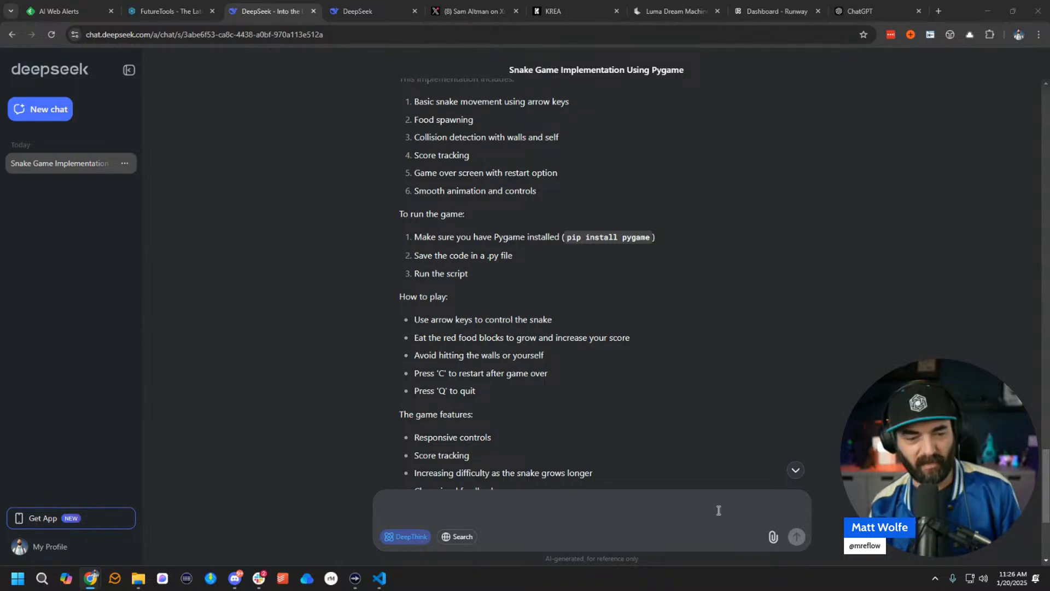
scroll(707, 424, "down", 4)
scroll(609, 464, "up", 15)
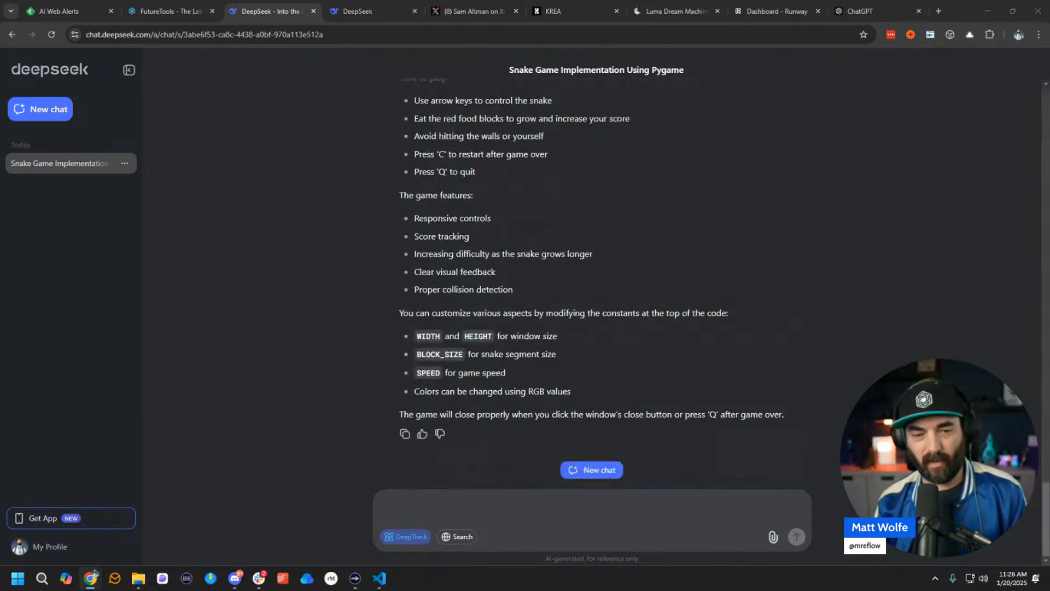
left_click(594, 515)
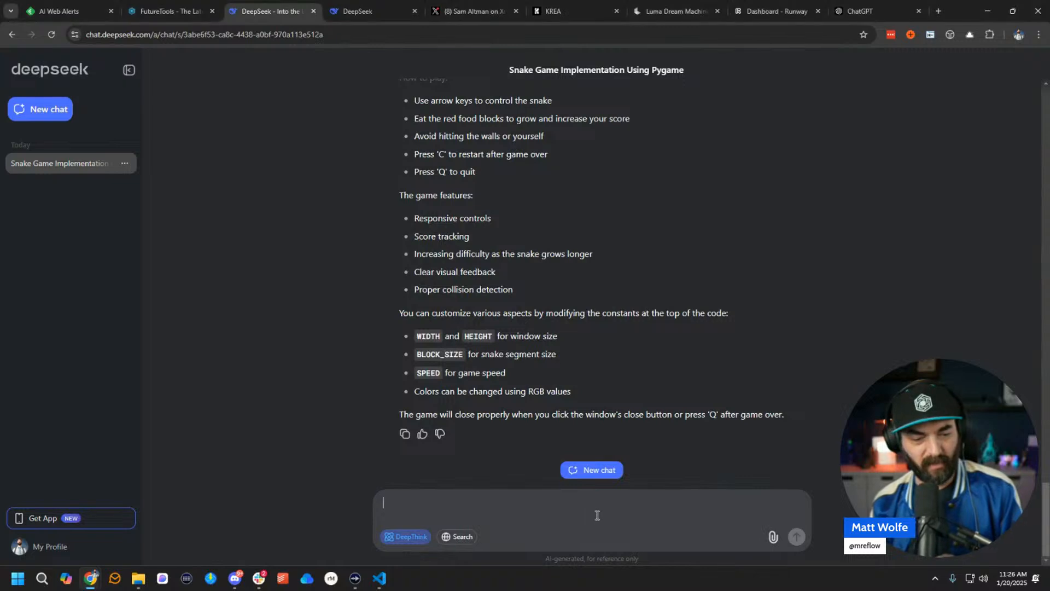
left_click(22, 107)
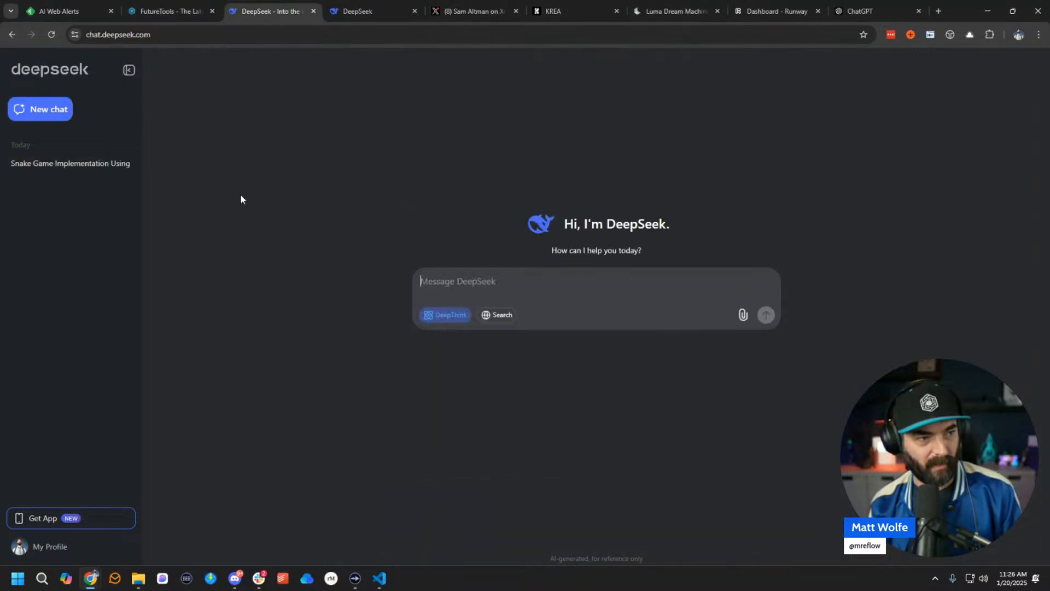
type("B")
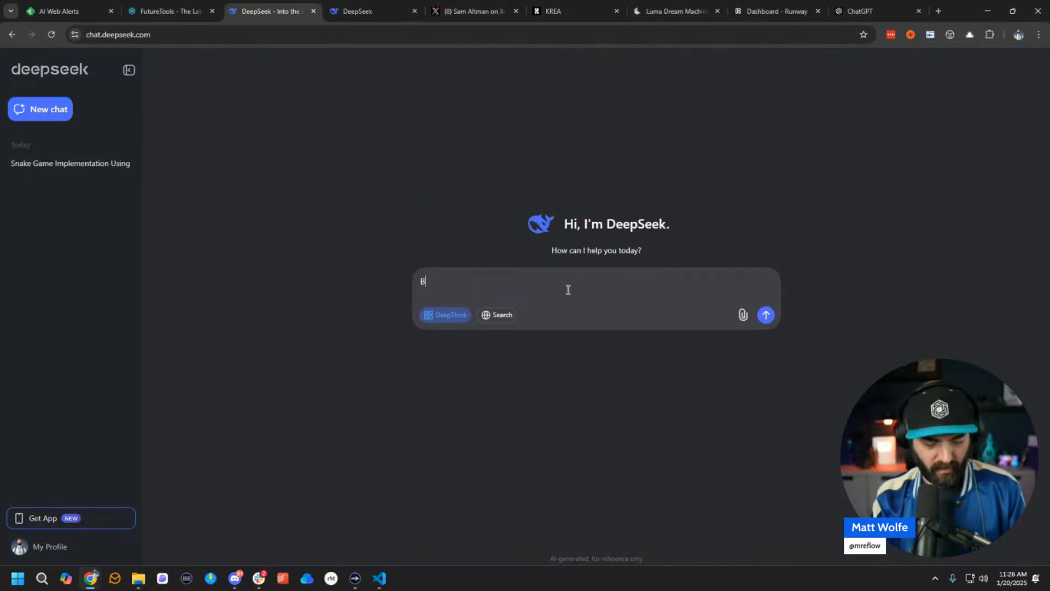
type("uild the snake g")
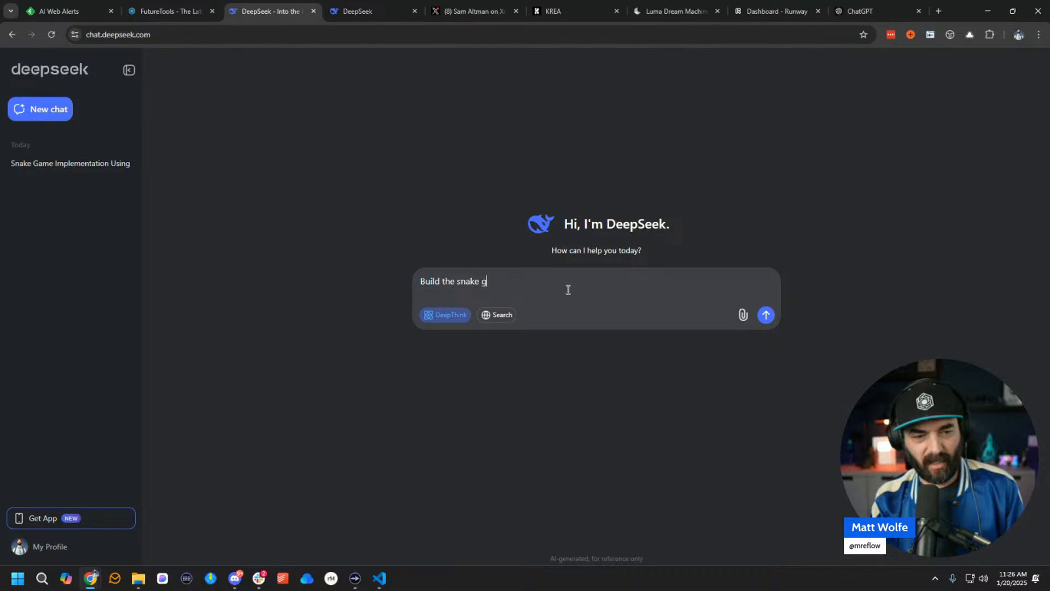
type("ame in ja")
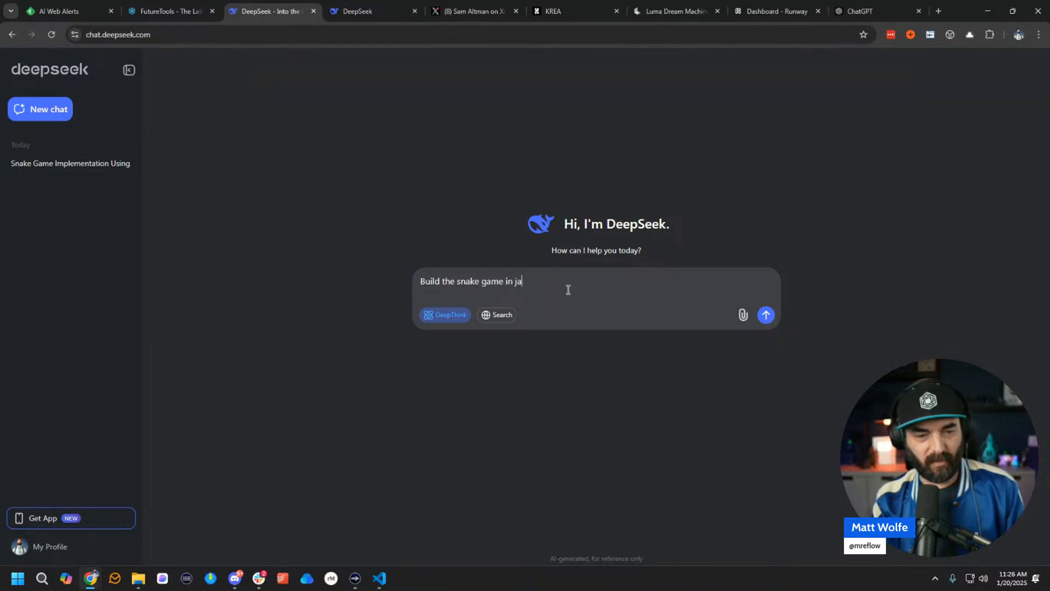
type("vasc")
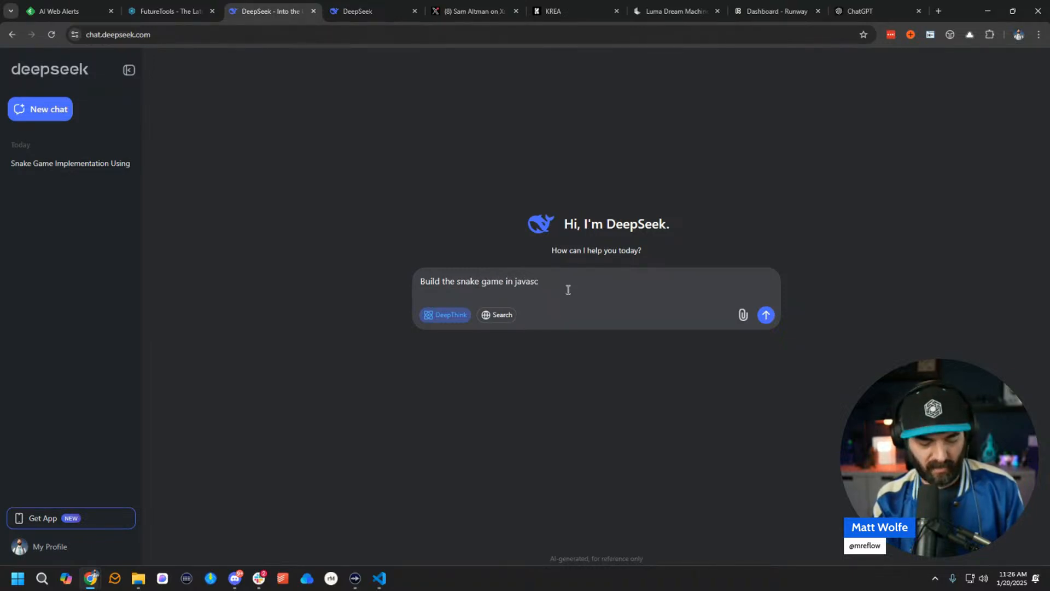
type("ript")
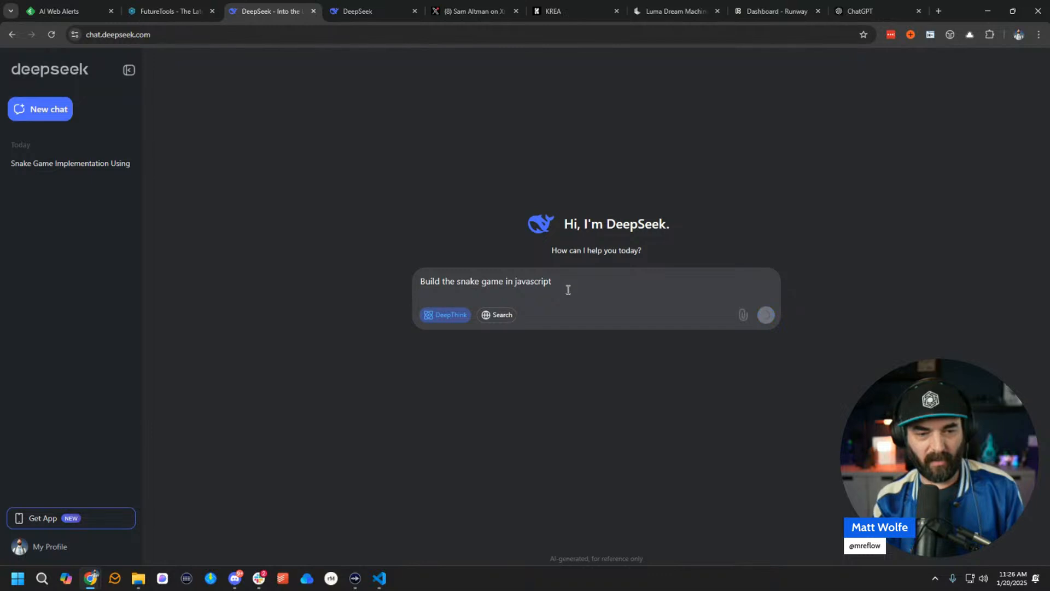
key("Return")
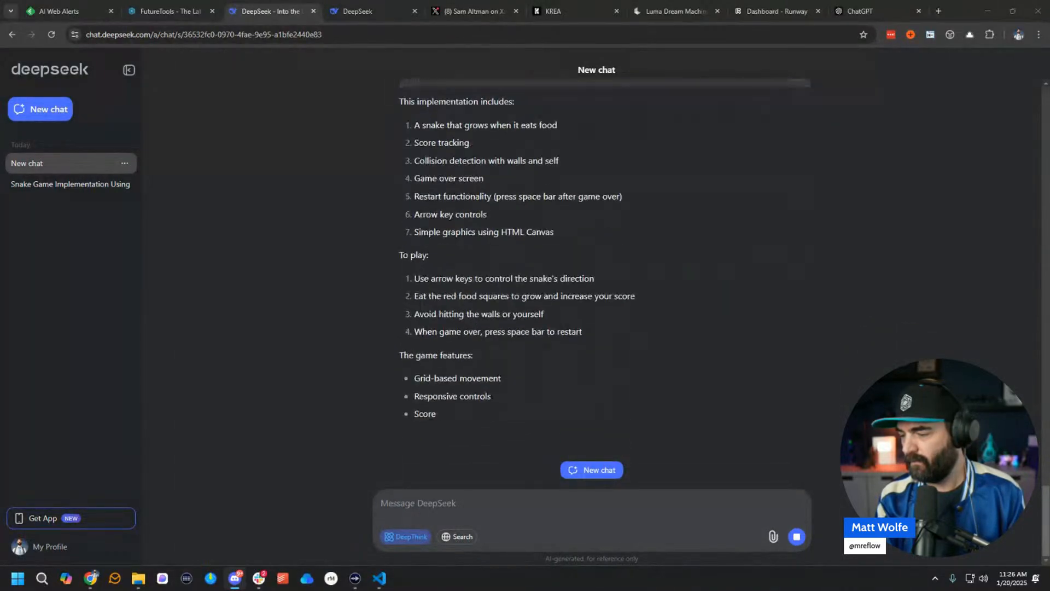
Copy the generated HTML code of the snake game into a blank Notepad document.
key("alt+Tab")
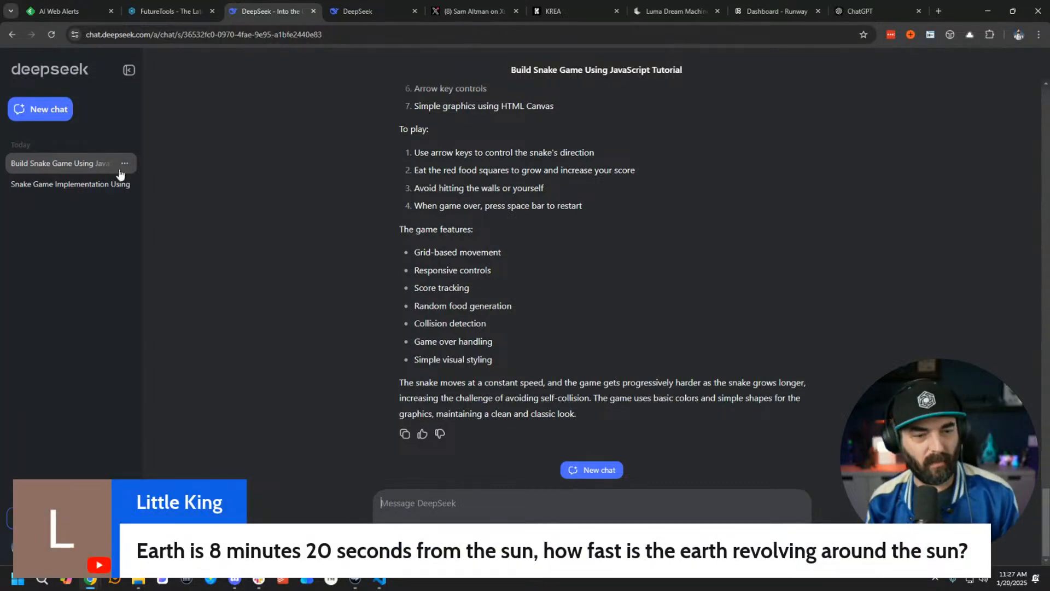
scroll(403, 274, "up", 15)
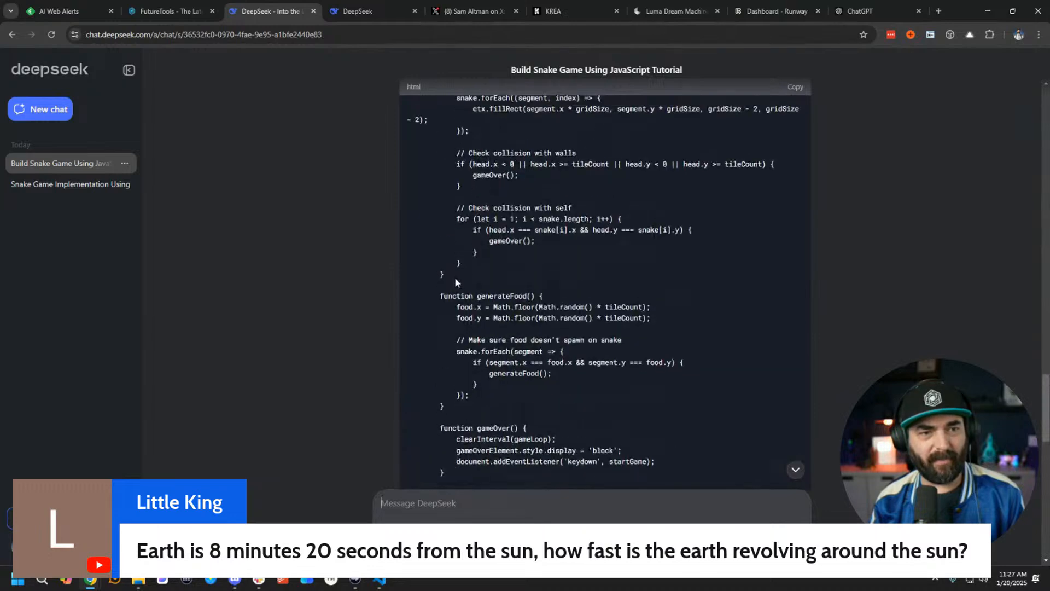
scroll(456, 274, "up", 20)
scroll(509, 269, "down", 6)
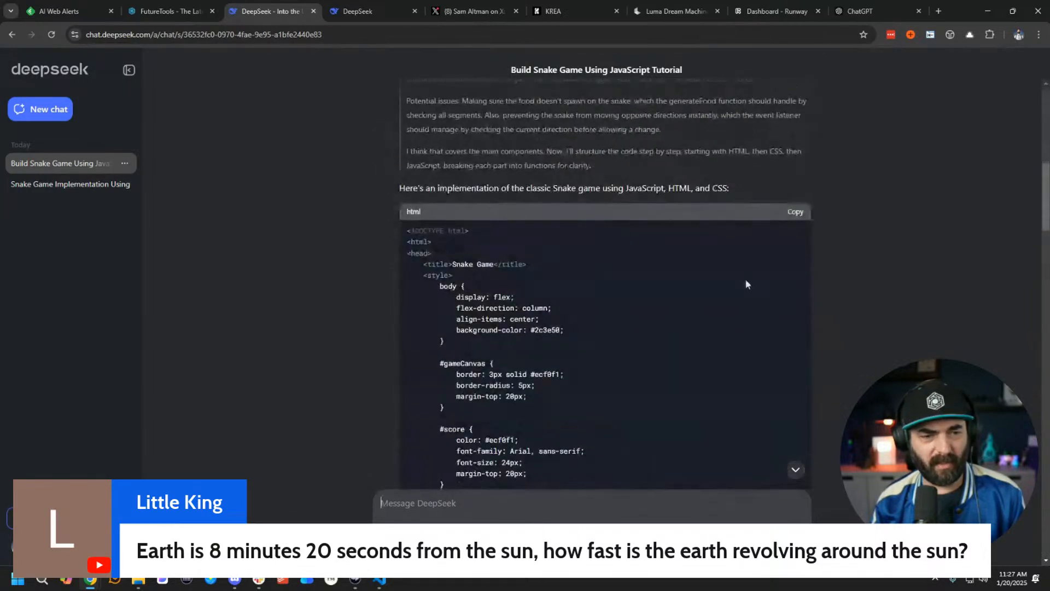
scroll(509, 258, "down", 9)
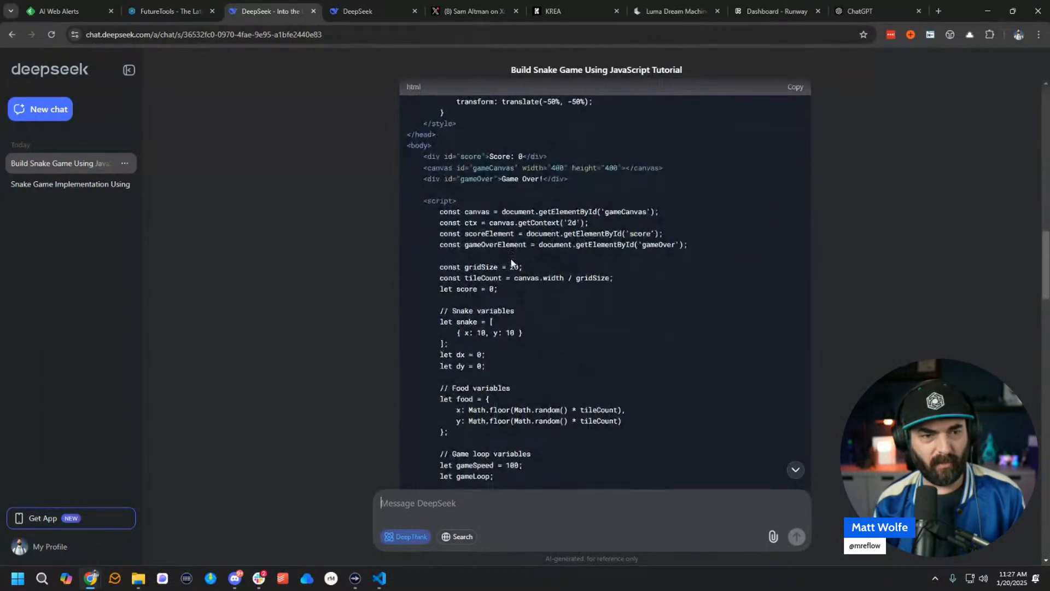
left_click(13, 583)
left_click(155, 254)
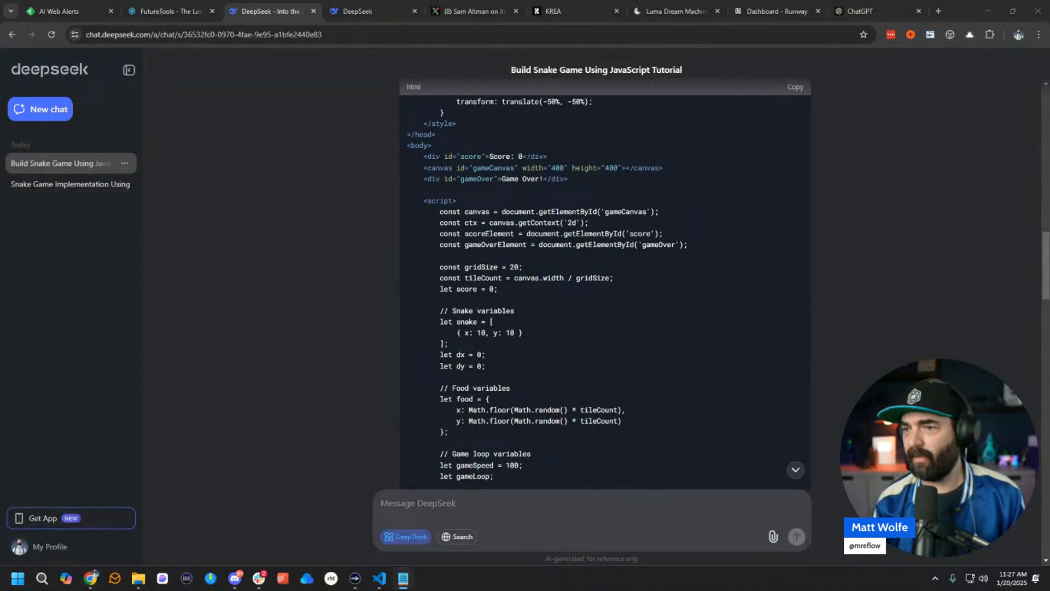
left_click_drag(1049, 100, 542, 164)
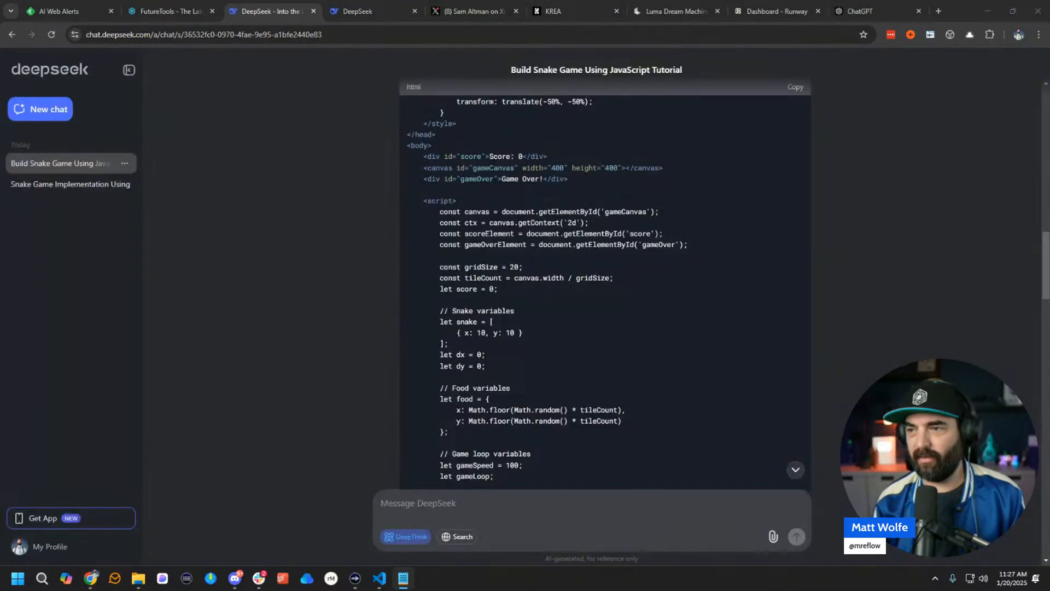
left_click_drag(743, 87, 324, 64)
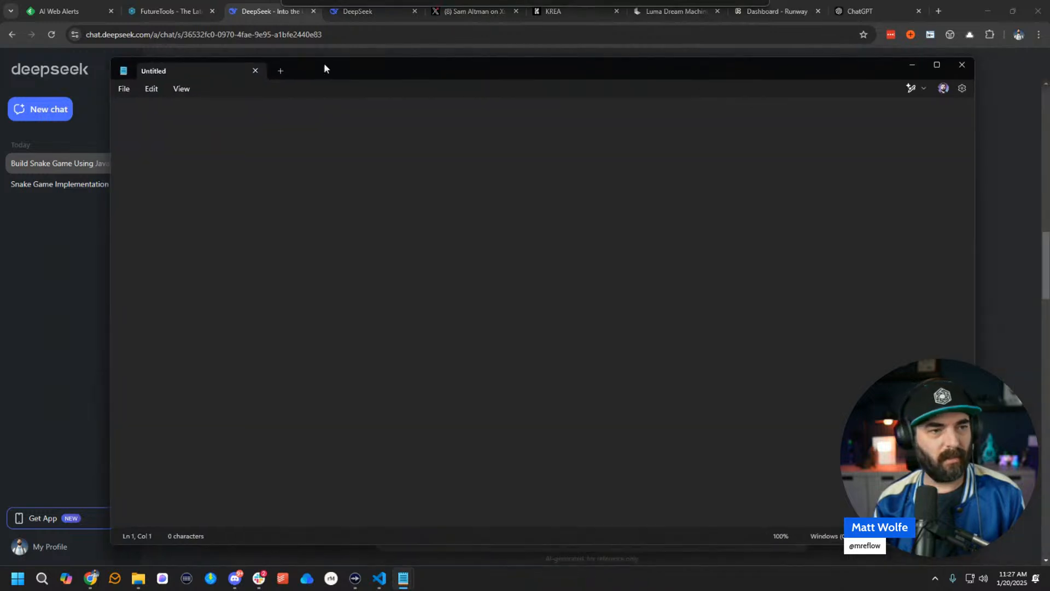
key("ctrl+v")
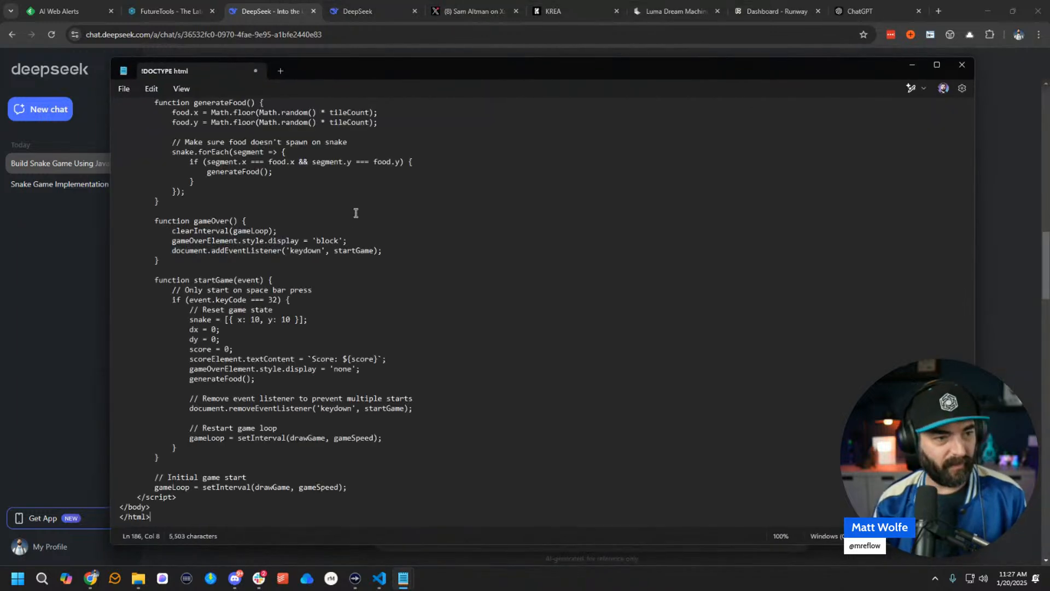
Save the Notepad document to the Desktop as snake.html.
left_click(123, 89)
left_click(158, 179)
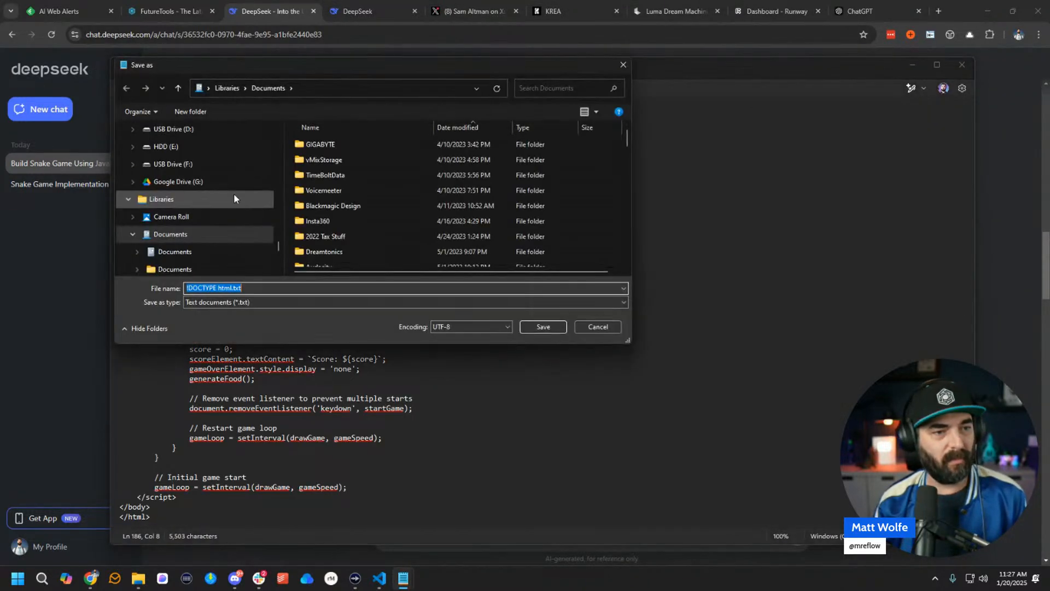
scroll(235, 264, "up", 6)
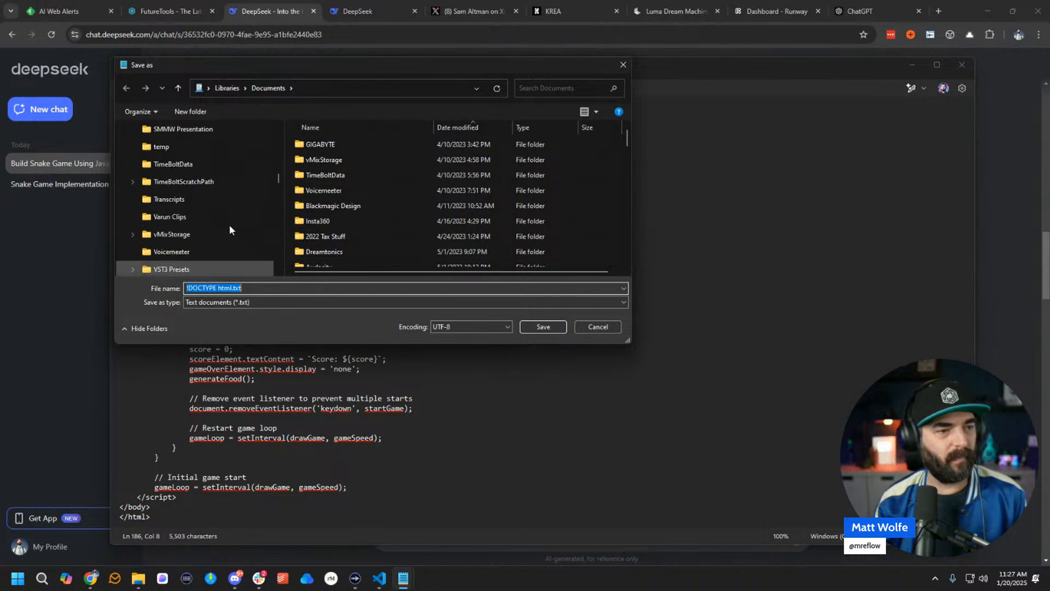
left_click(158, 133)
left_click(200, 268)
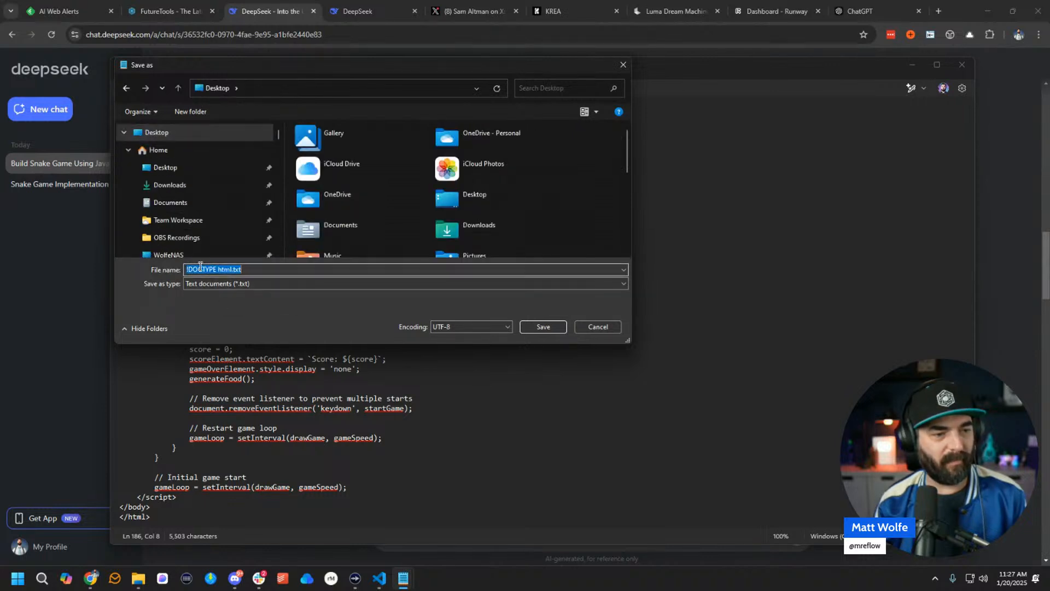
left_click(246, 269)
left_click_drag(261, 266, 1, 241)
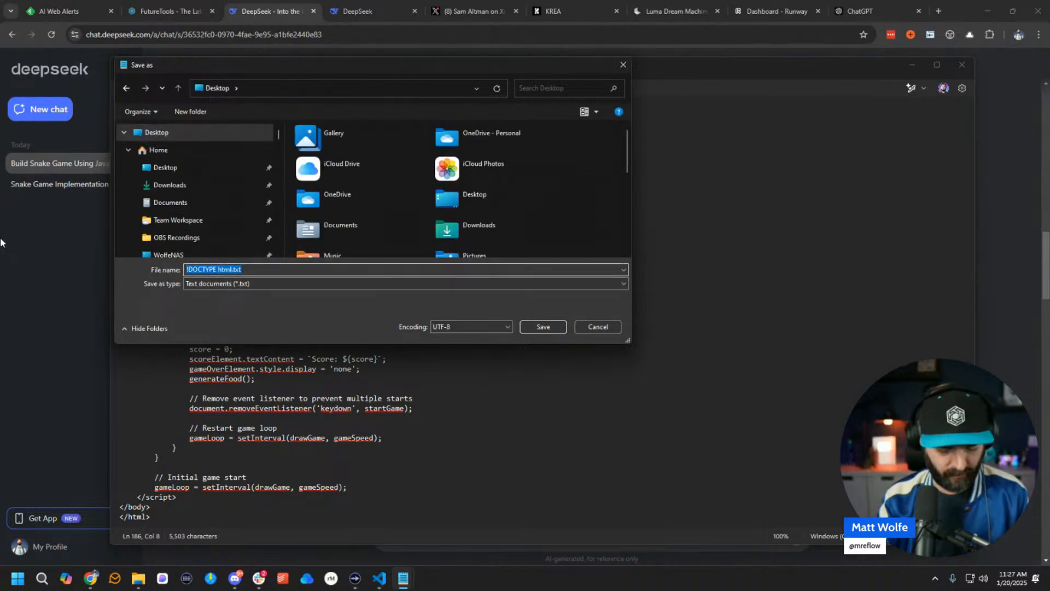
key("BackSpace")
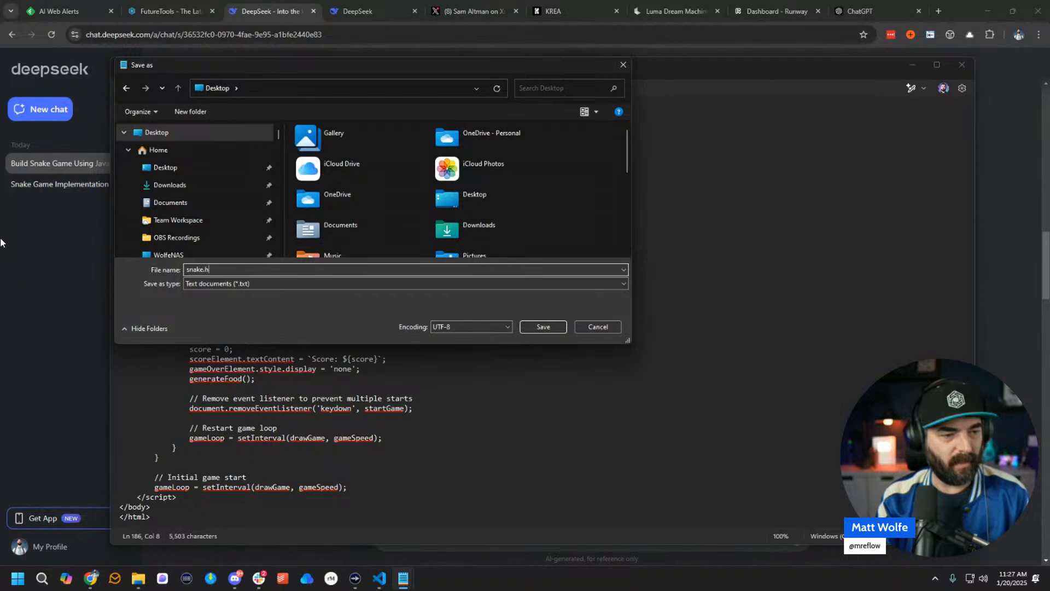
left_click(544, 330)
Clear the open windows out of the way and open snake.html from the desktop in the browser.
left_click(911, 65)
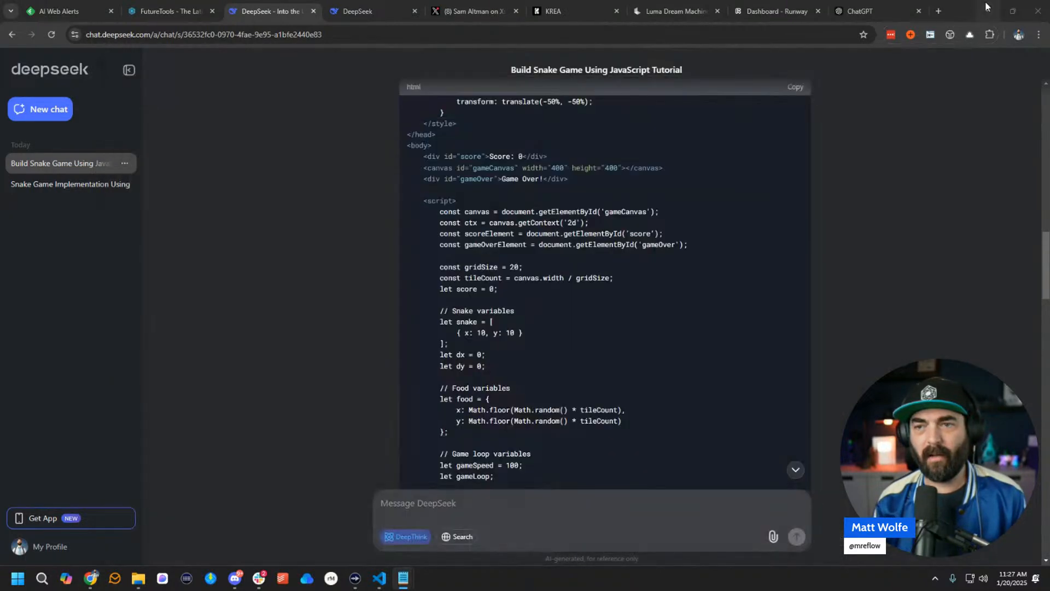
left_click(987, 10)
double_click(106, 296)
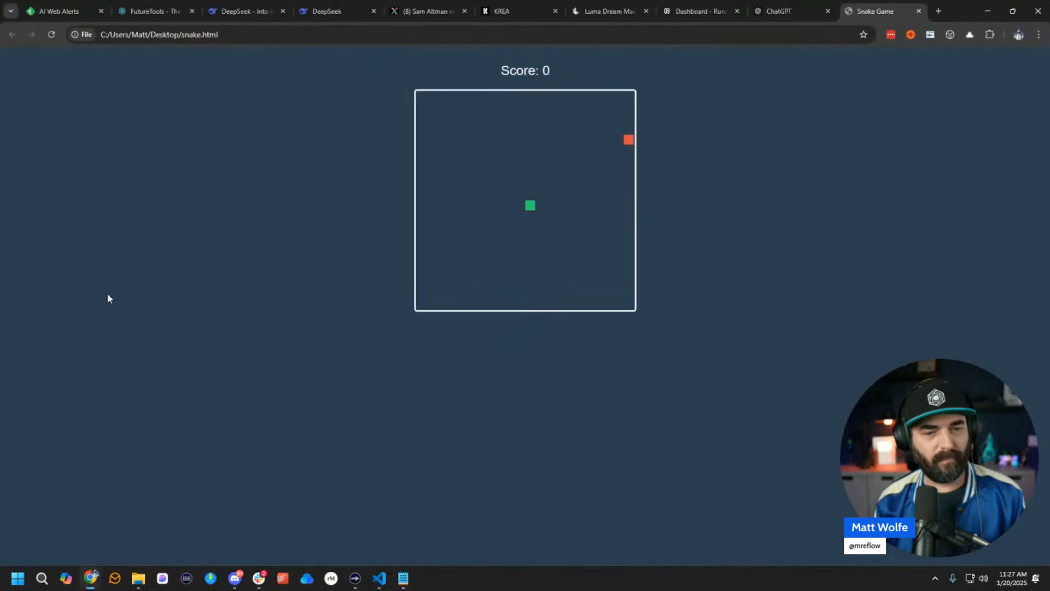
Play the snake game, steering the snake to eat several pieces of food until the game ends.
key("Up")
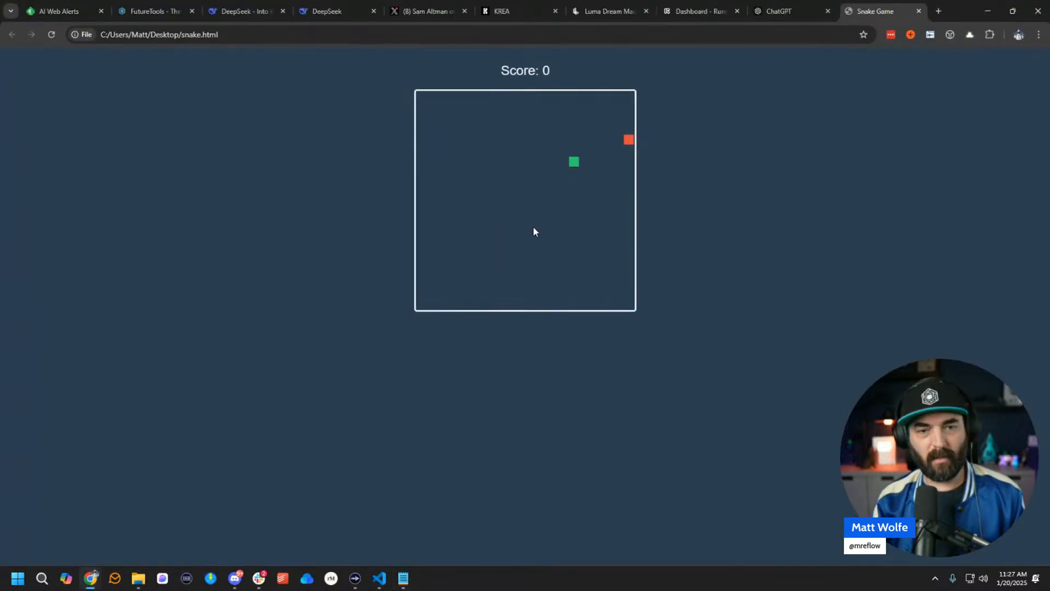
key("Right")
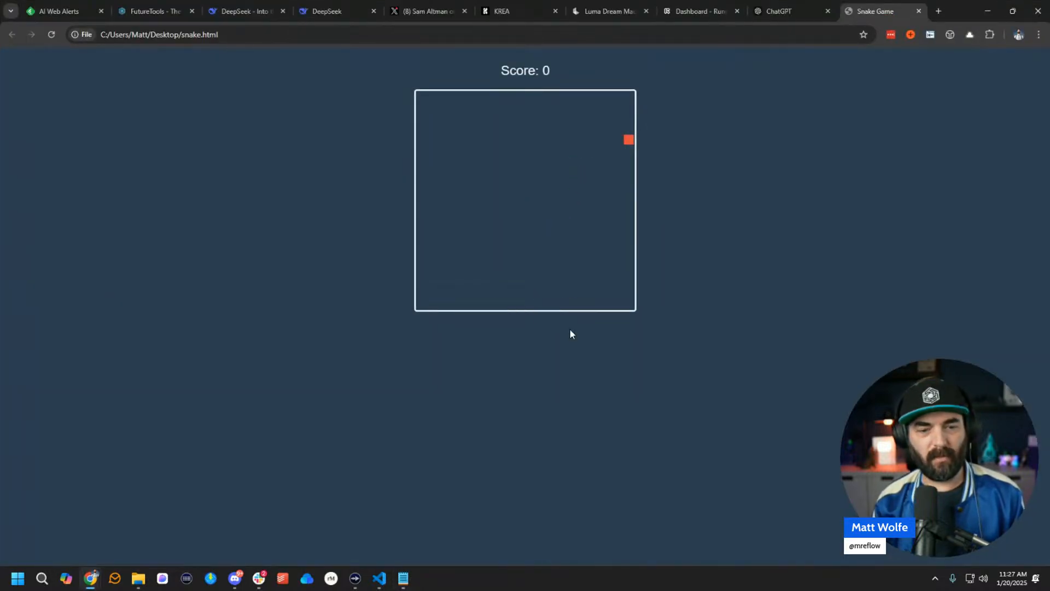
key("Up")
key("Left")
key("Down")
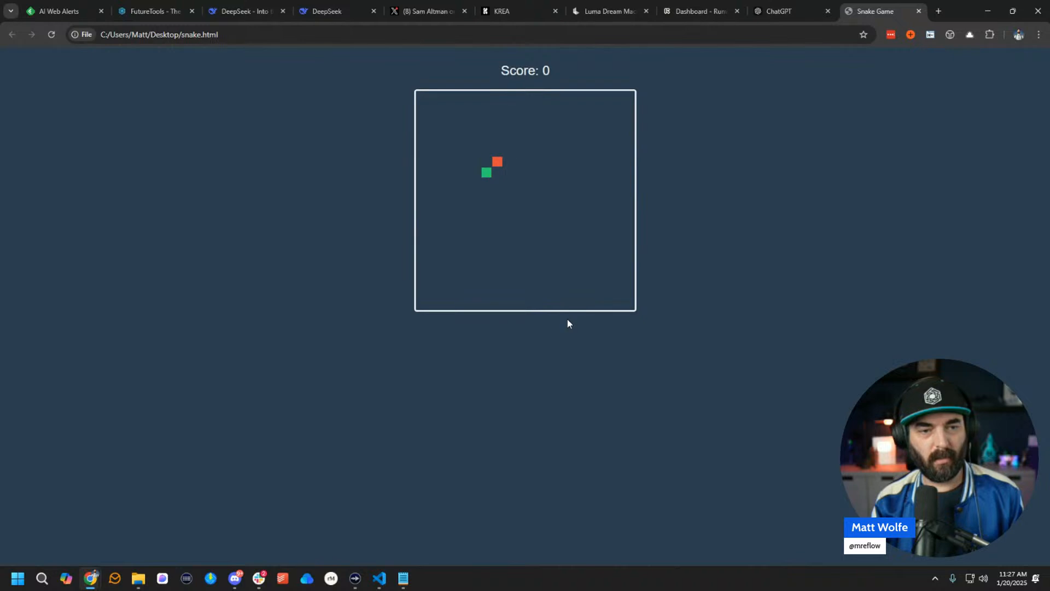
key("Right")
key("Up")
key("Left")
key("Up")
key("Right")
key("Down")
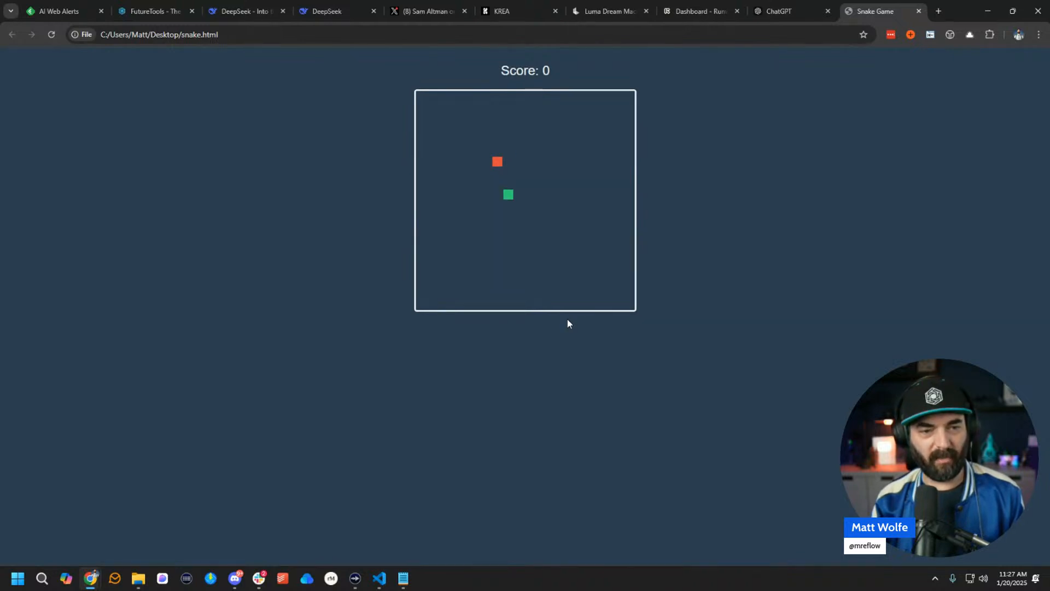
key("Left")
key("Up")
key("Right")
key("Left")
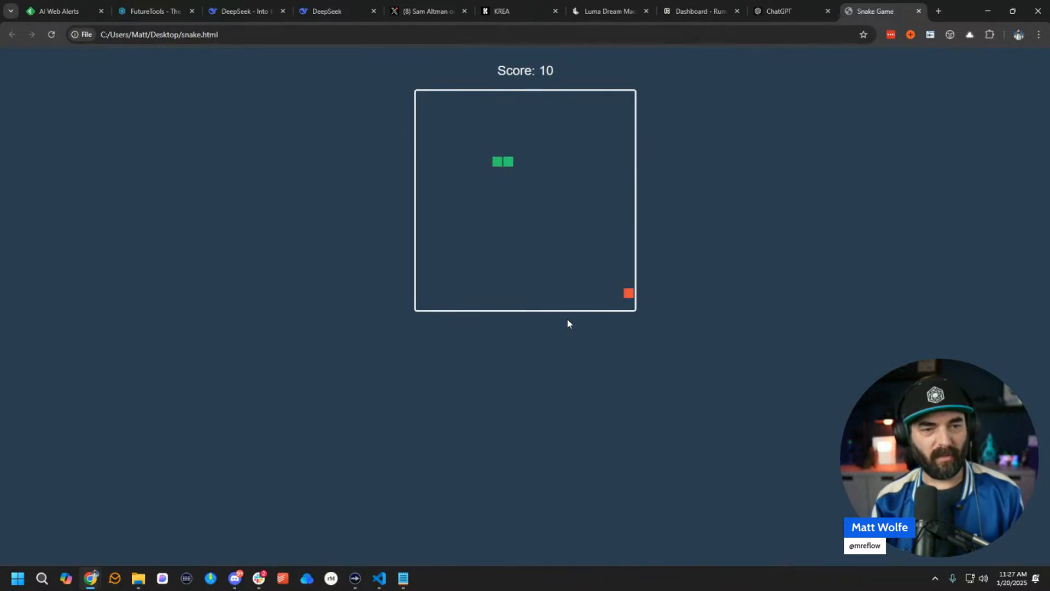
key("Down")
key("Right")
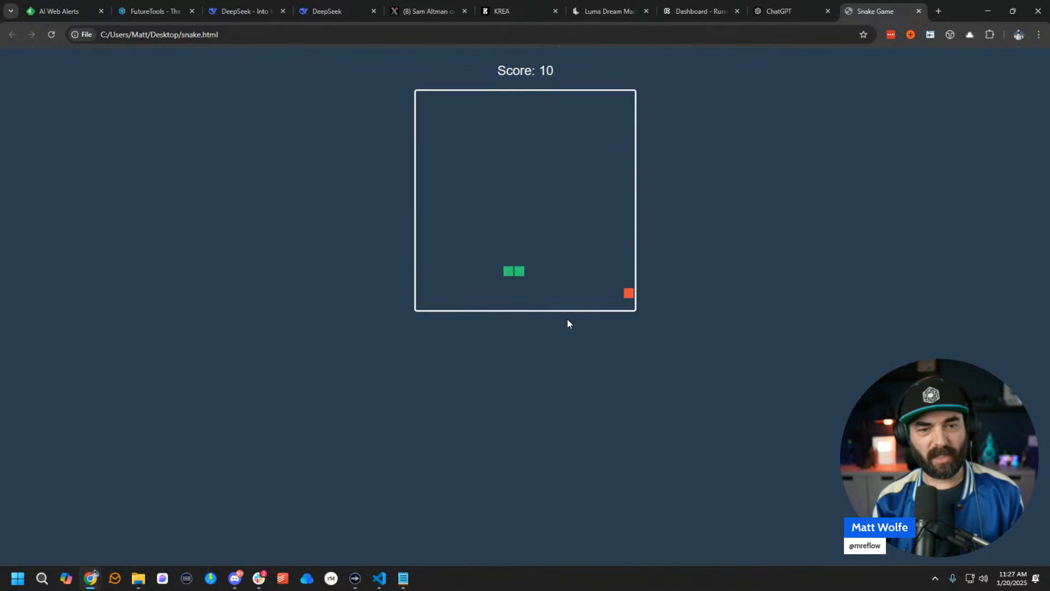
key("Down")
key("Left")
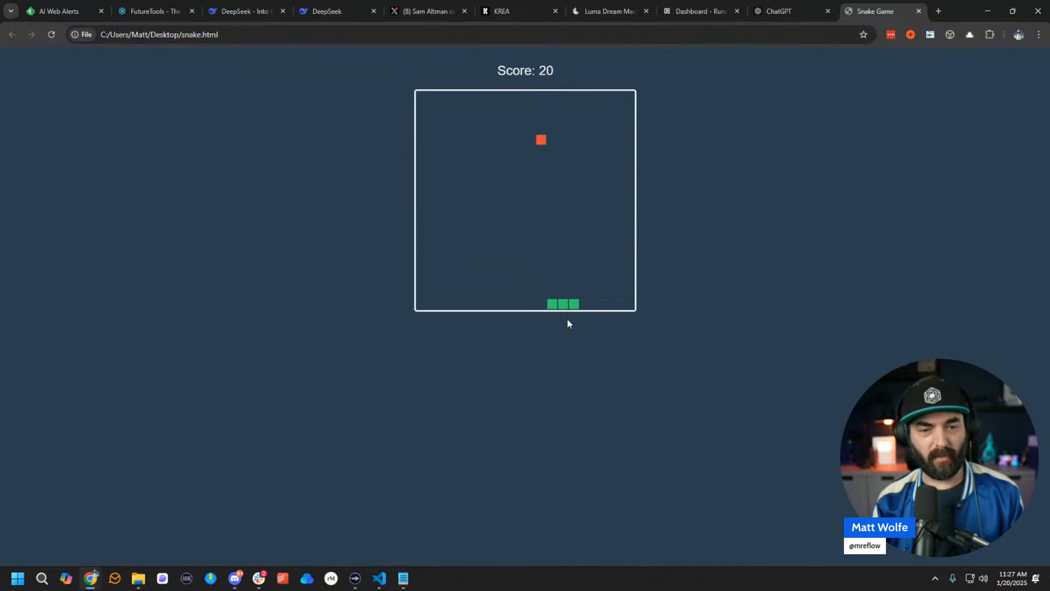
key("Up")
key("Left")
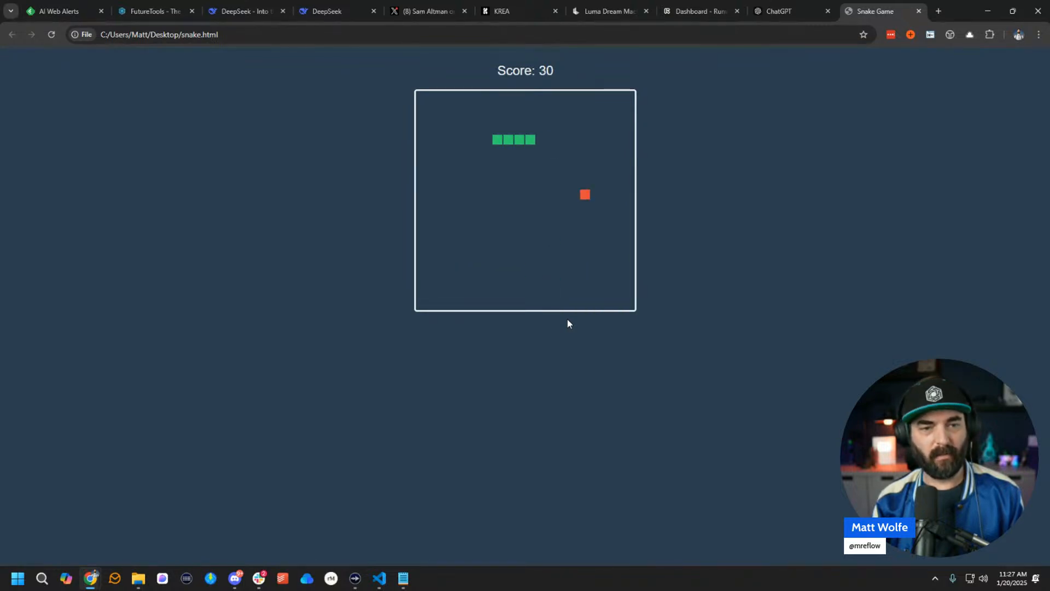
key("Down")
key("Right")
key("Up")
key("Right")
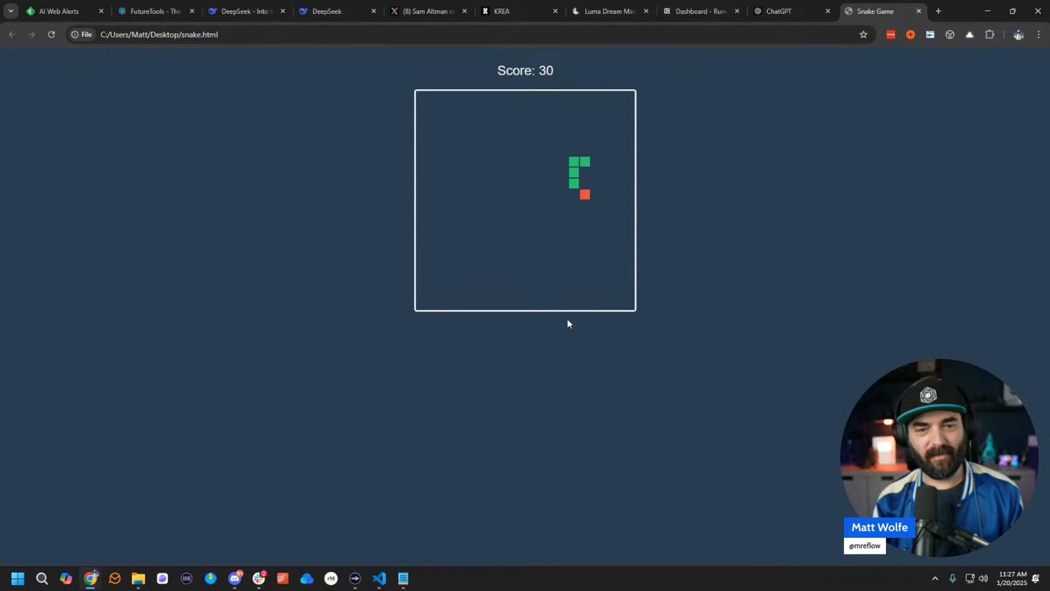
key("Down")
key("Left")
key("Down")
key("Right")
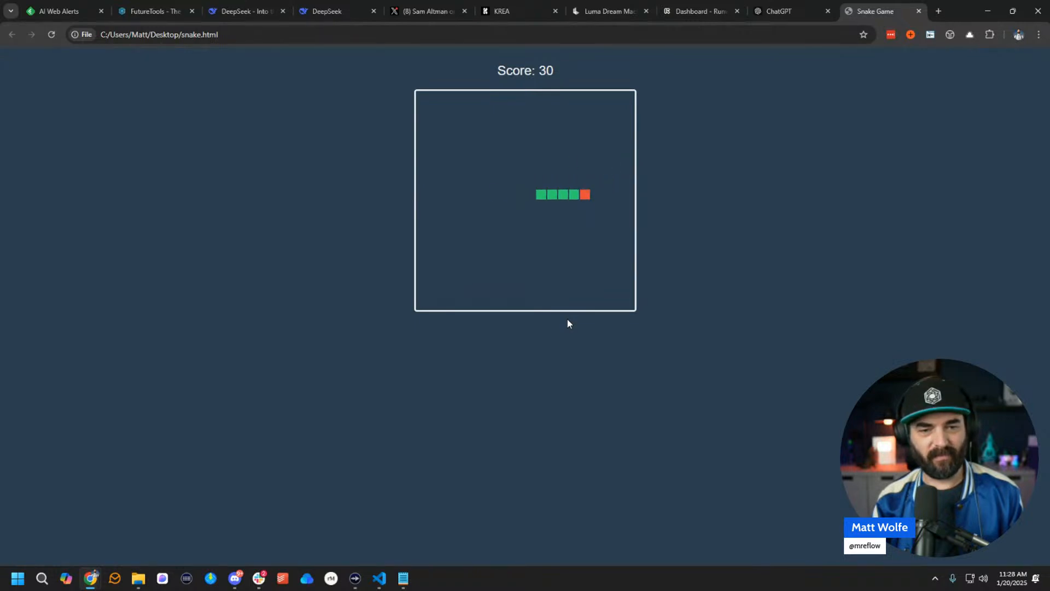
key("Down")
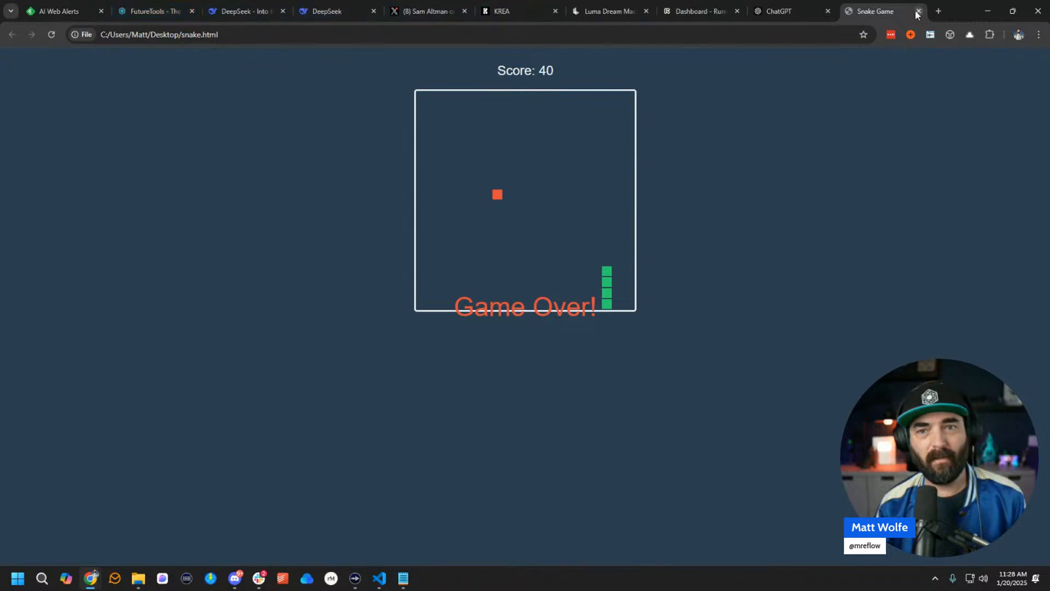
Close the Snake Game page and return to the DeepSeek chat.
left_click(919, 13)
left_click(234, 7)
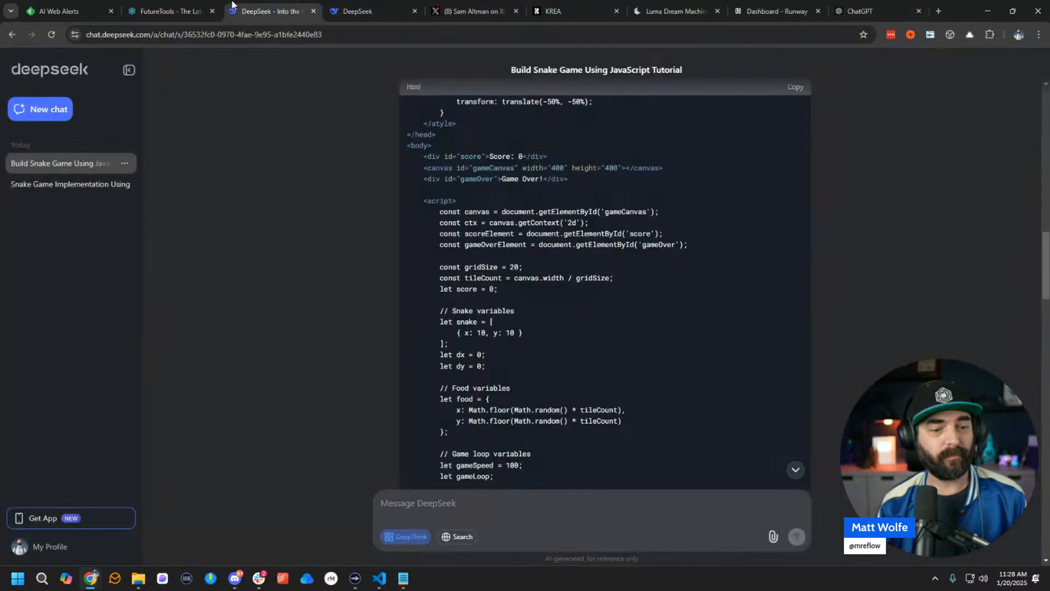
left_click(357, 5)
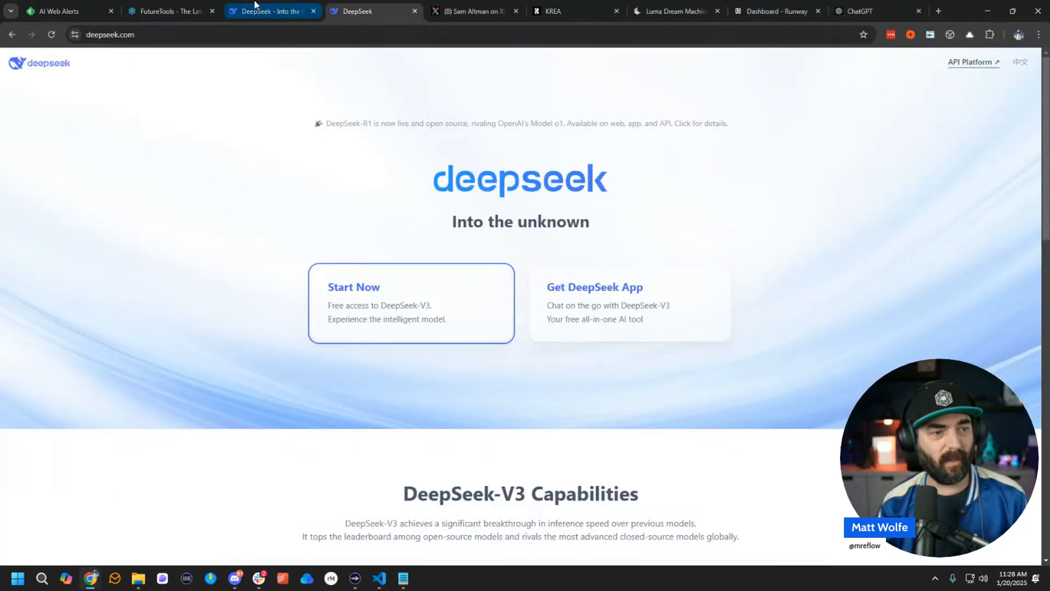
left_click(270, 11)
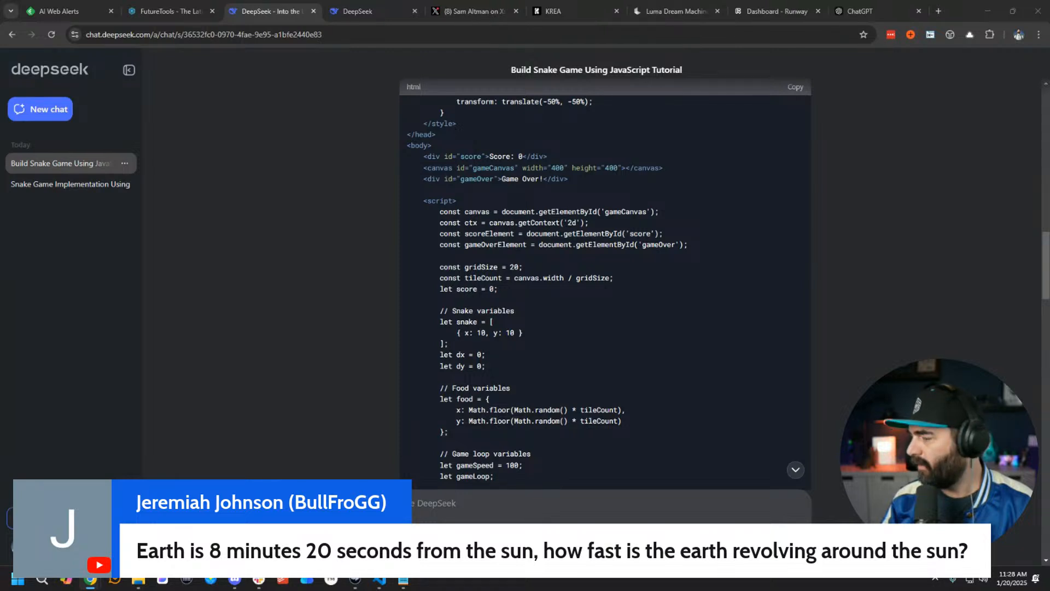
Start a new DeepSeek chat and send "Earth is 8-minutes 20-seconds from the sun, how fast is the earth revolving around the sun?".
left_click(40, 109)
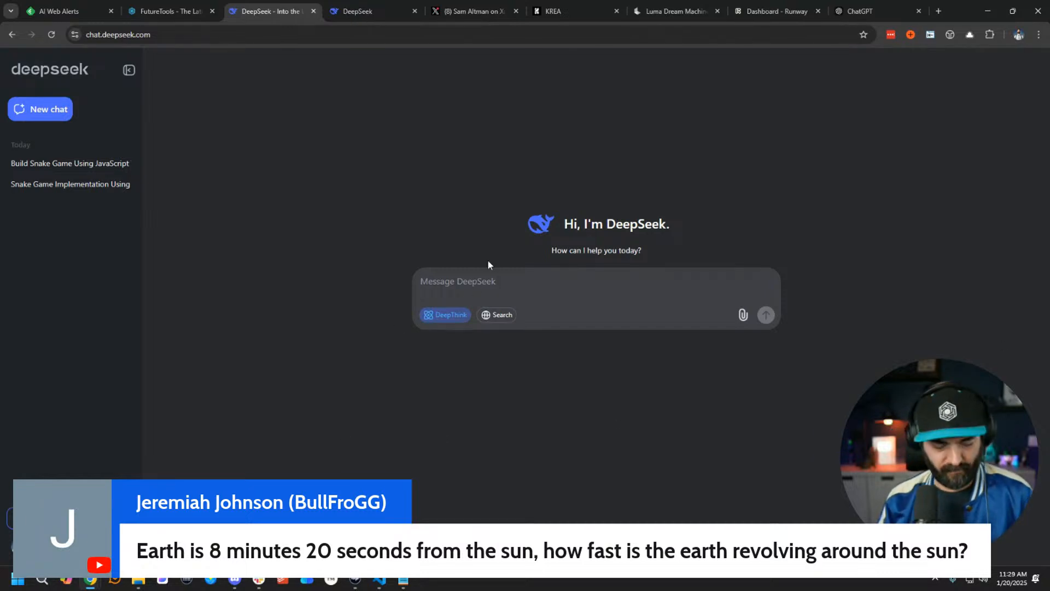
type("Earth is ")
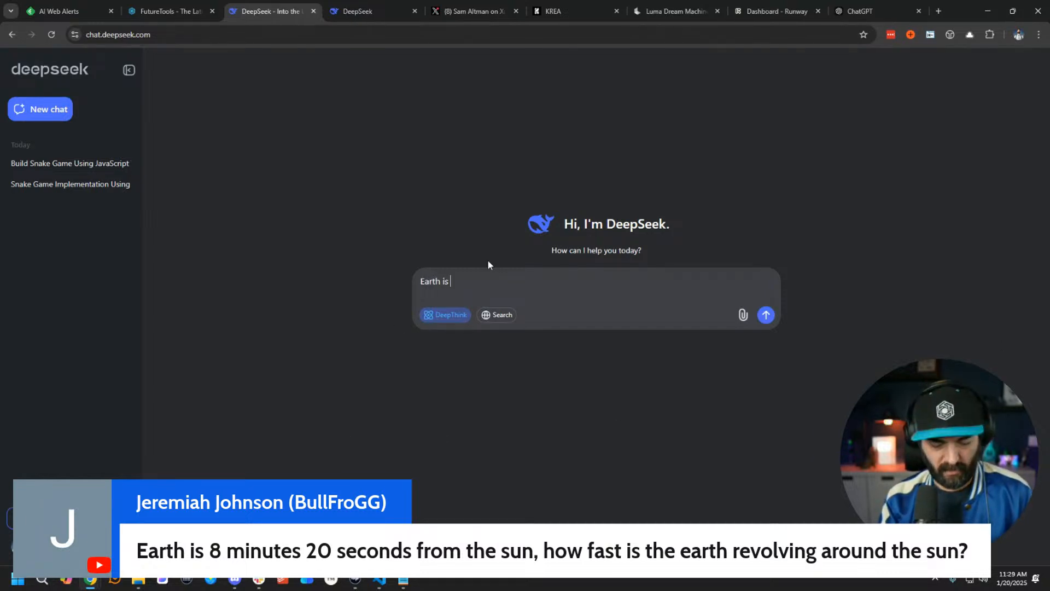
type("8-minut")
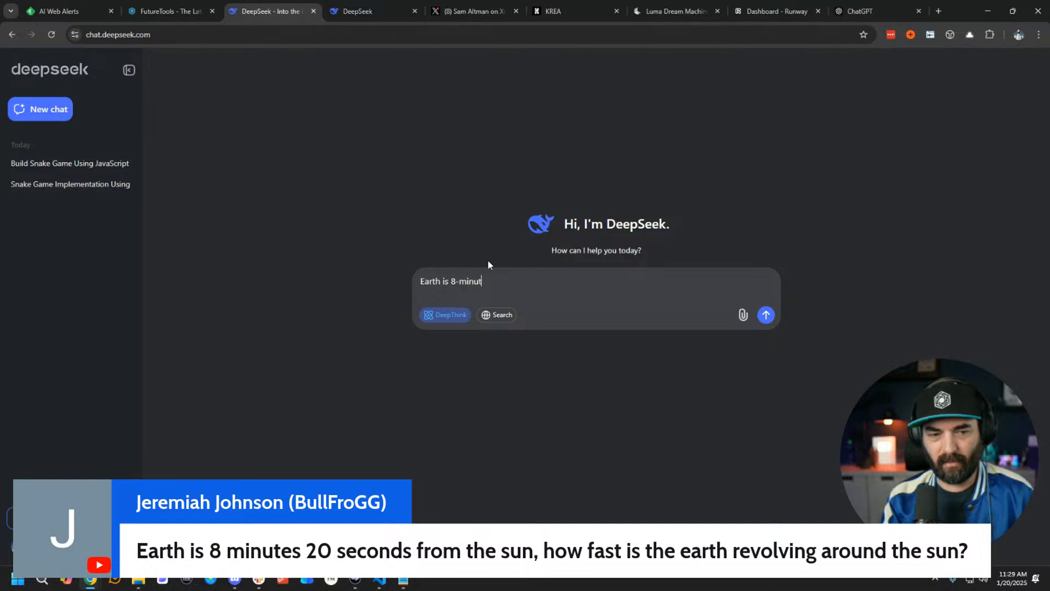
type("es 20-seconds ")
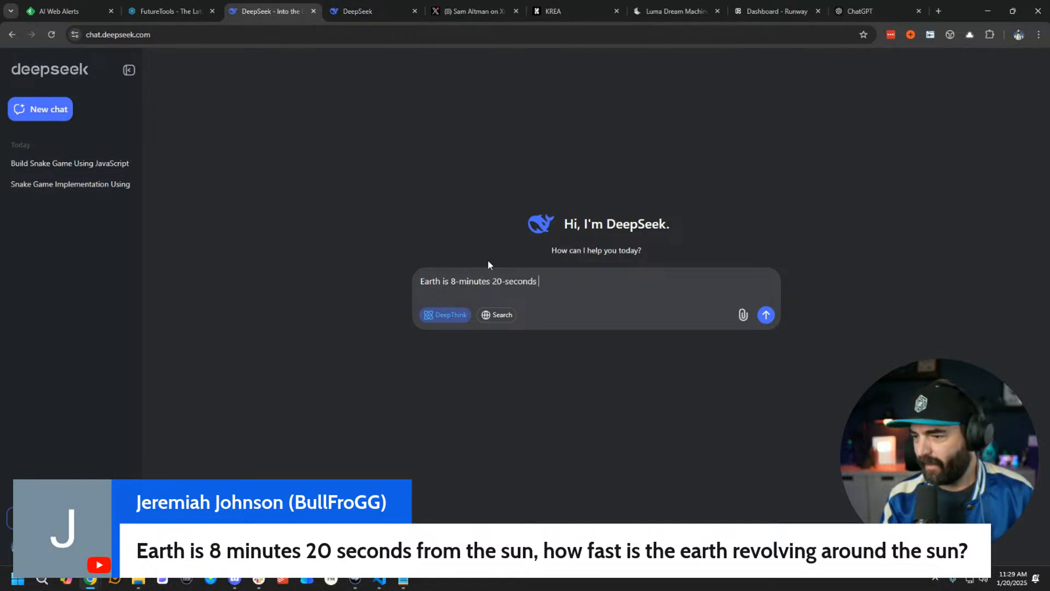
type("from the sun, ")
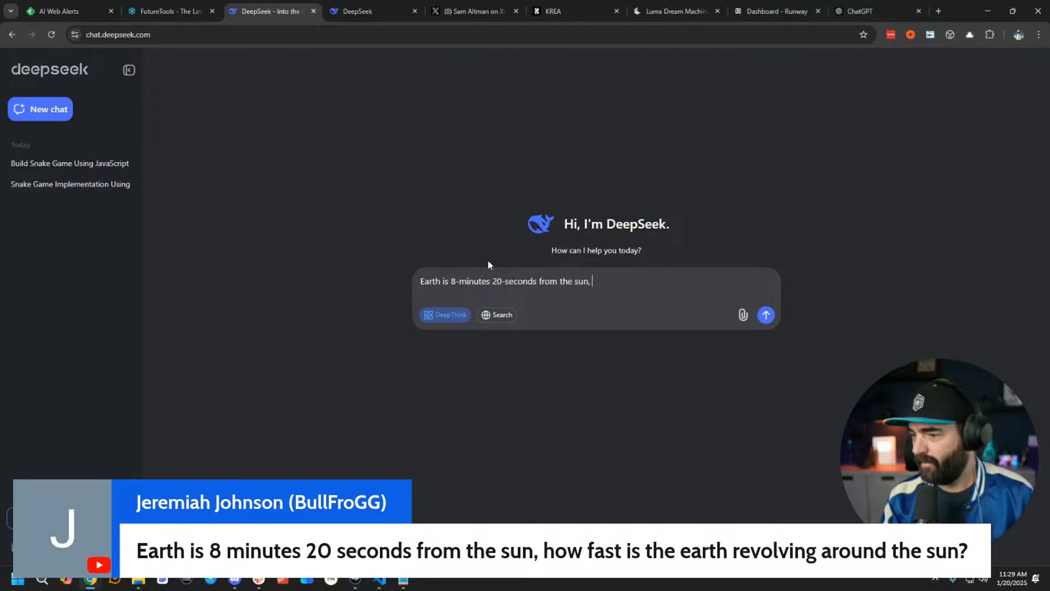
type("how fas")
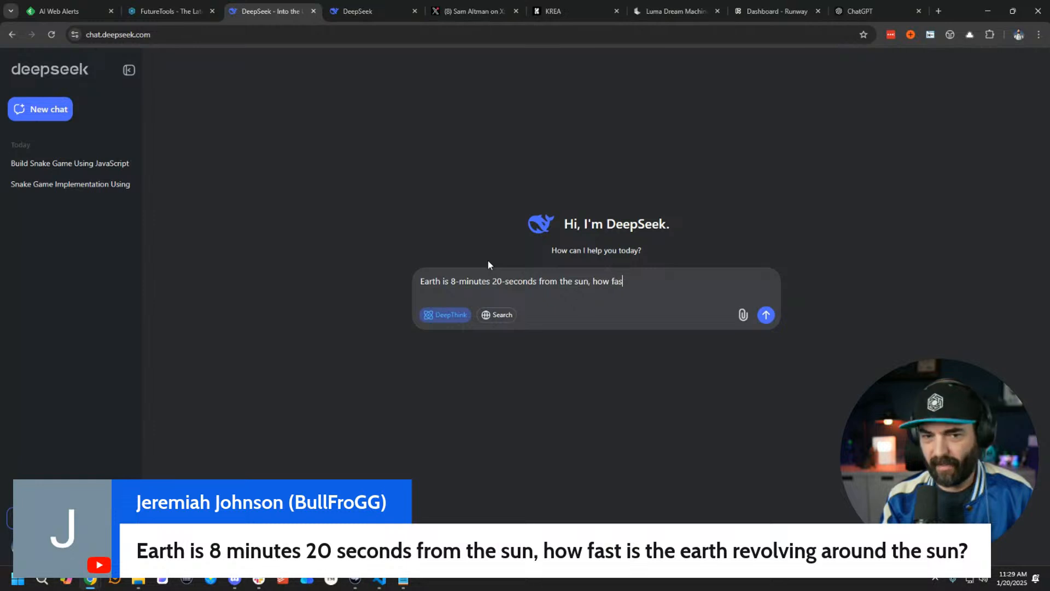
type("t is the earth revolving around the sun?")
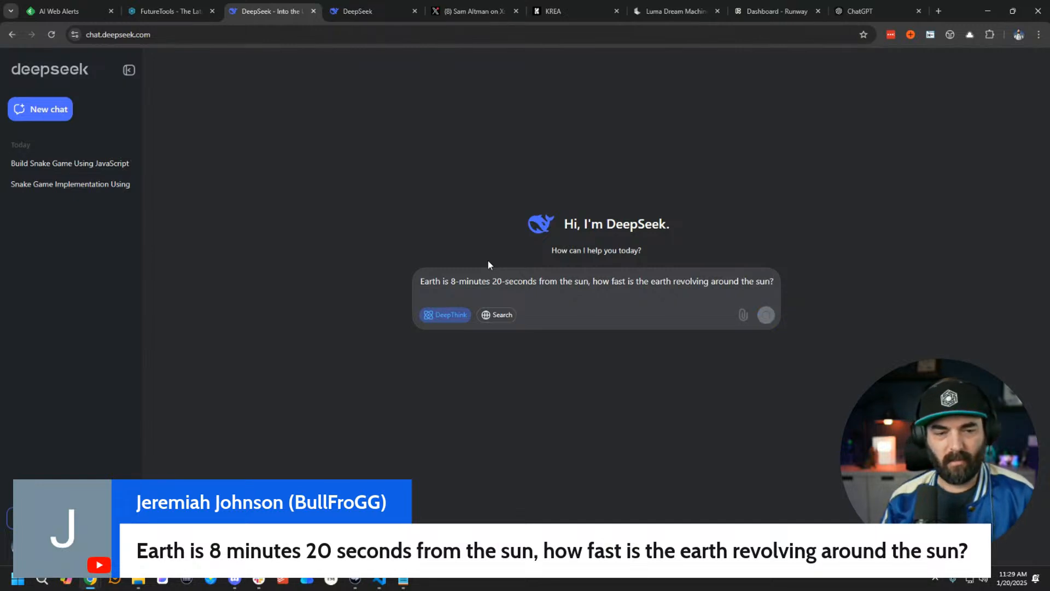
key("Return")
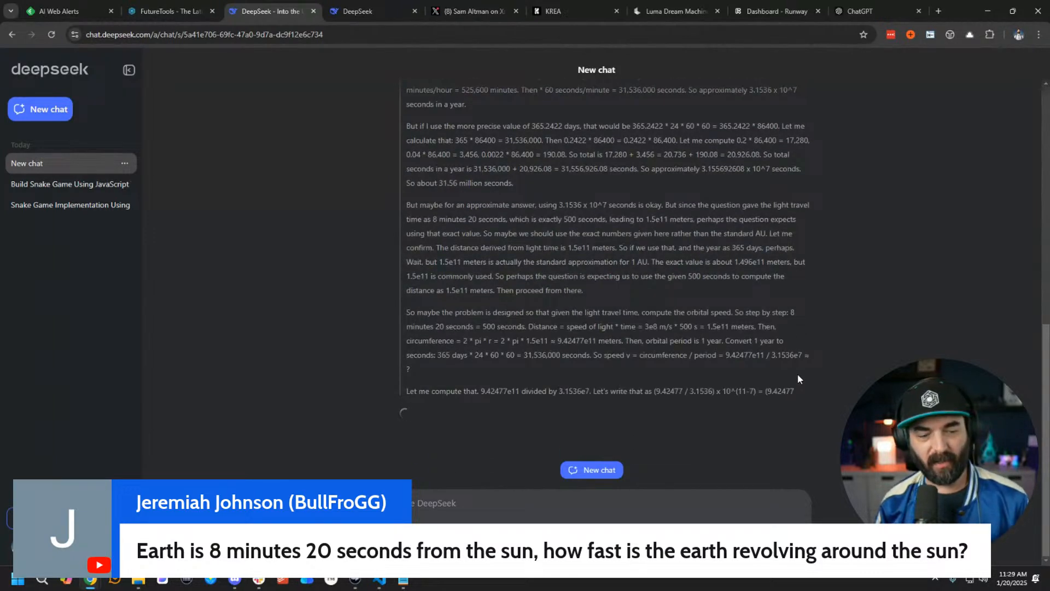
Follow DeepSeek's reasoning and copy the text of the question at the start of the chat.
scroll(668, 363, "up", 10)
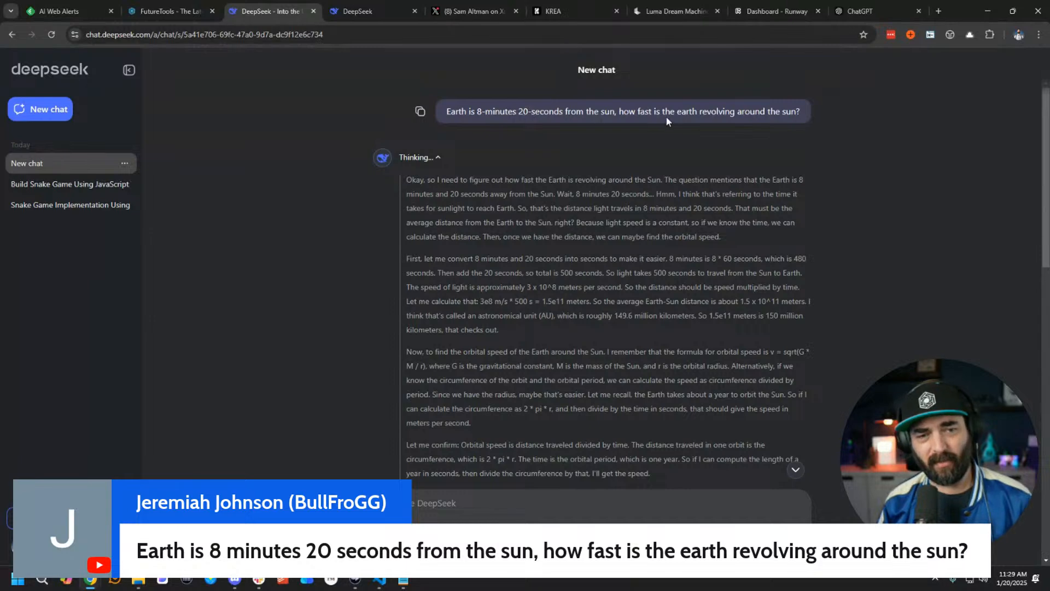
scroll(864, 327, "down", 15)
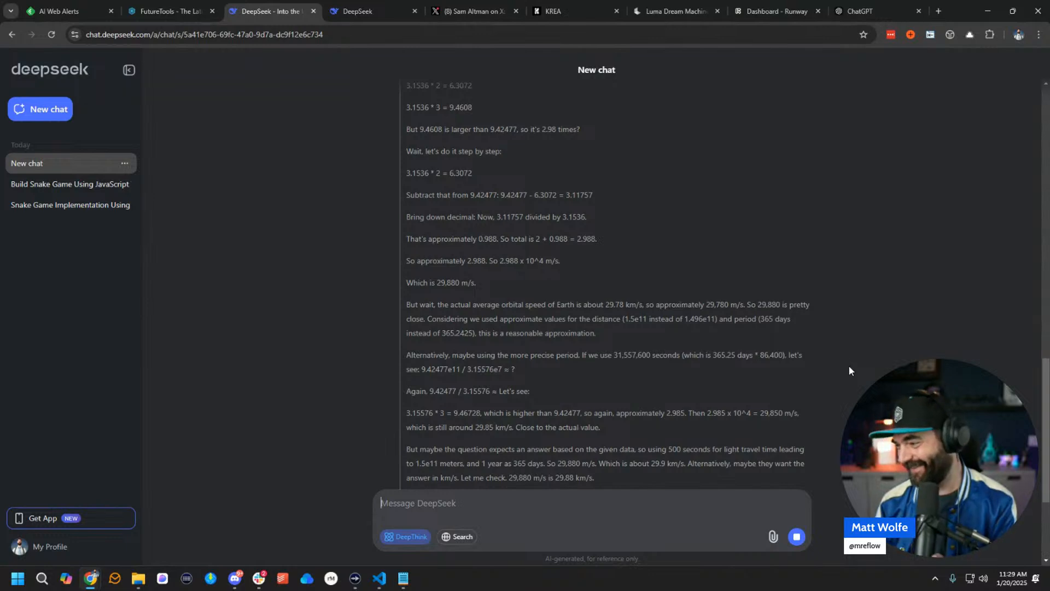
scroll(711, 366, "down", 5)
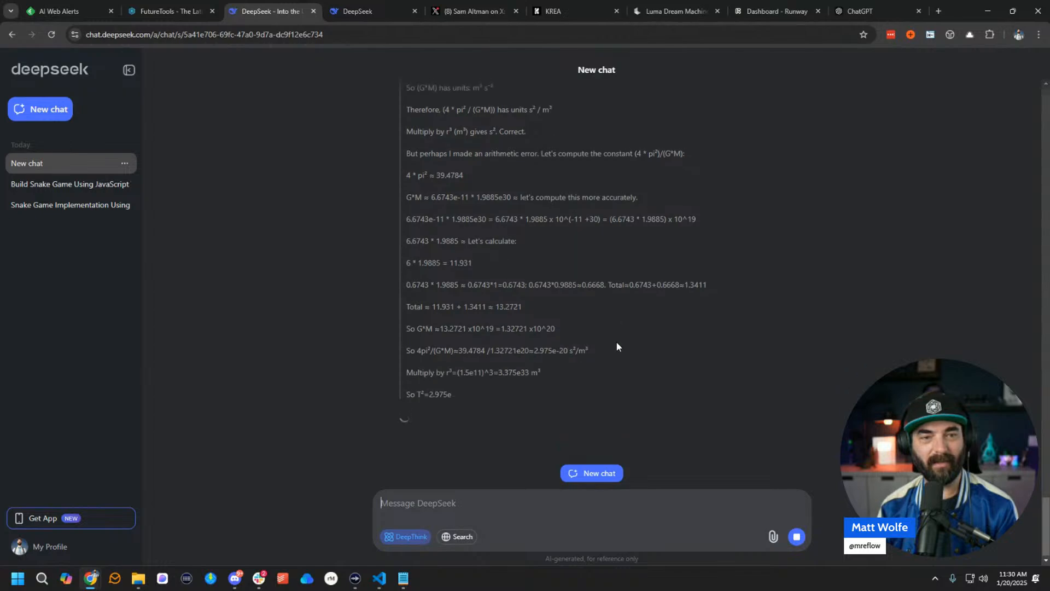
scroll(617, 343, "up", 10)
scroll(618, 355, "up", 15)
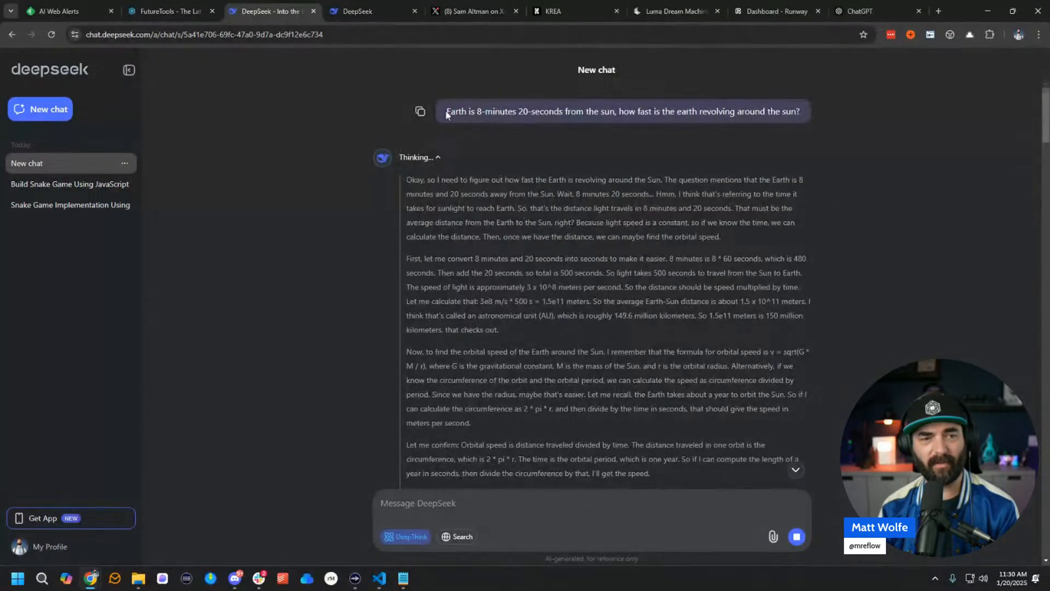
right_click(771, 120)
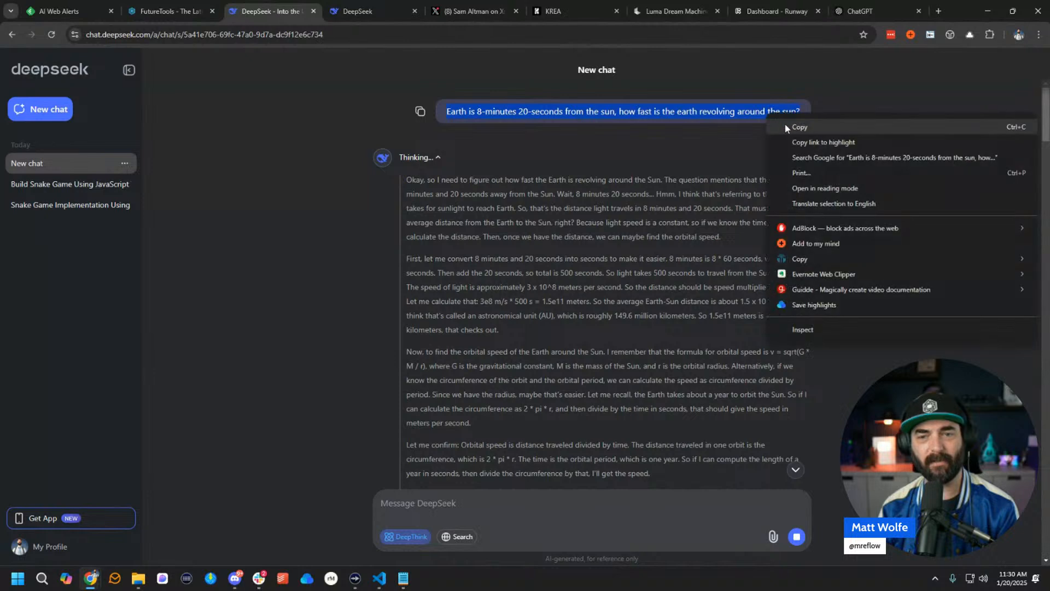
left_click(786, 128)
Switch to ChatGPT, select the o1 pro mode model and send it the copied question about Earth's orbital speed.
left_click(860, 11)
left_click(178, 64)
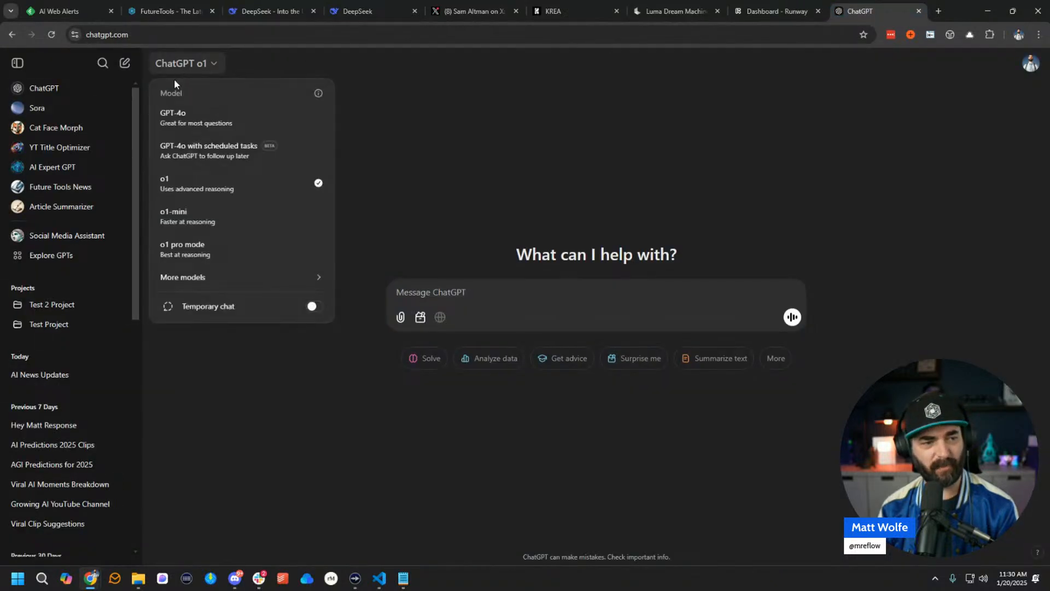
left_click(188, 250)
right_click(478, 285)
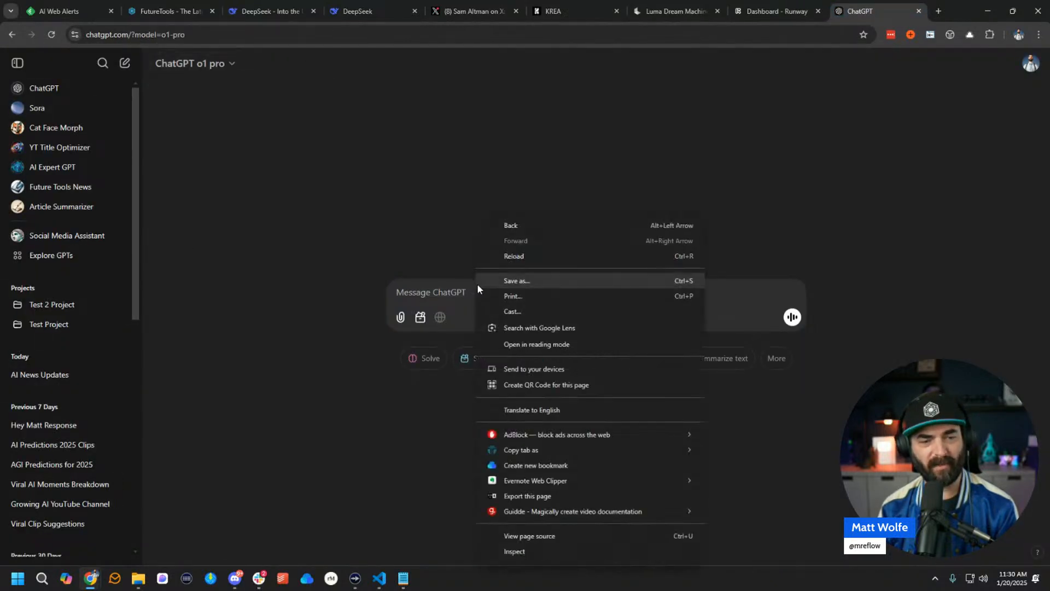
left_click(431, 292)
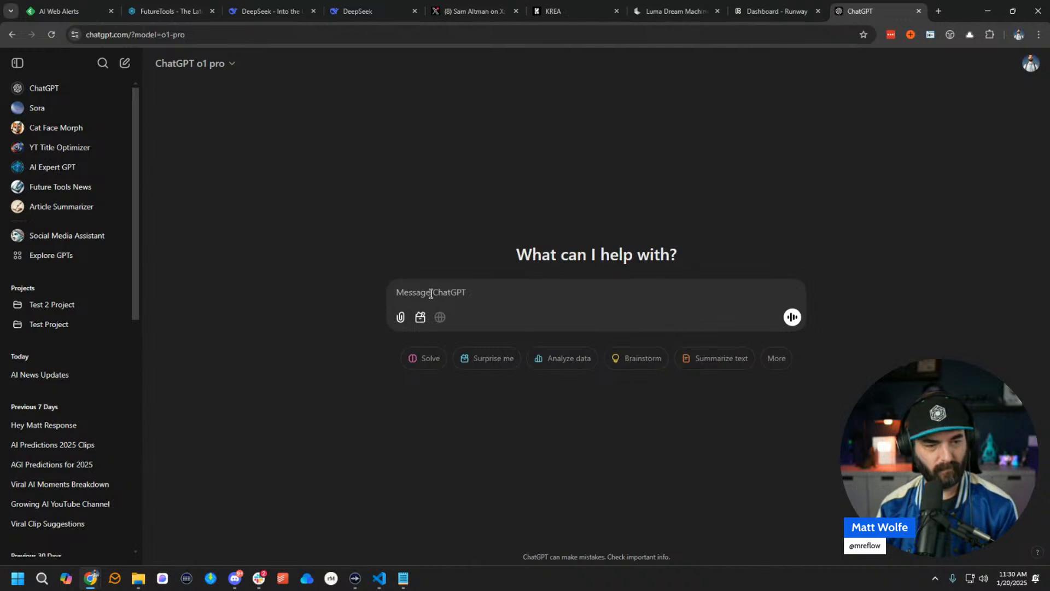
key("ctrl+v")
left_click(792, 316)
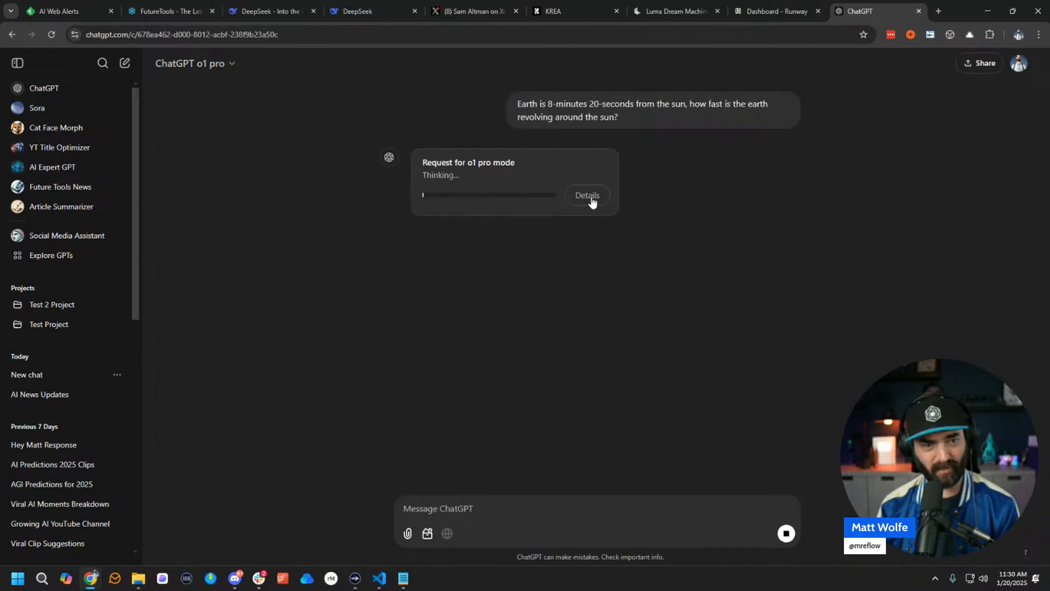
Open the details of the o1 pro mode request and compare its progress with DeepSeek's ongoing reasoning.
left_click(592, 198)
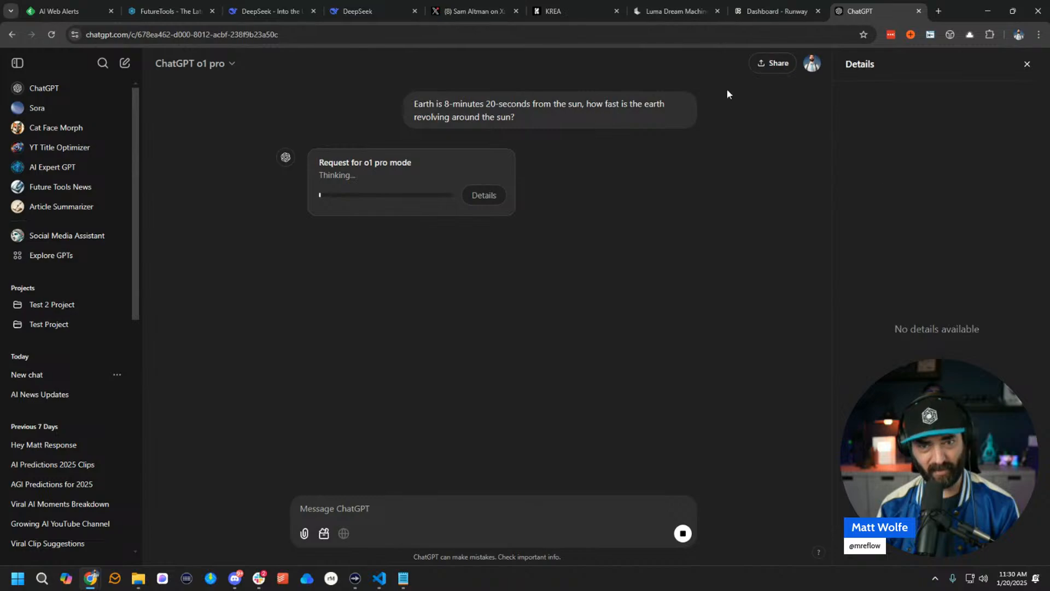
left_click(267, 8)
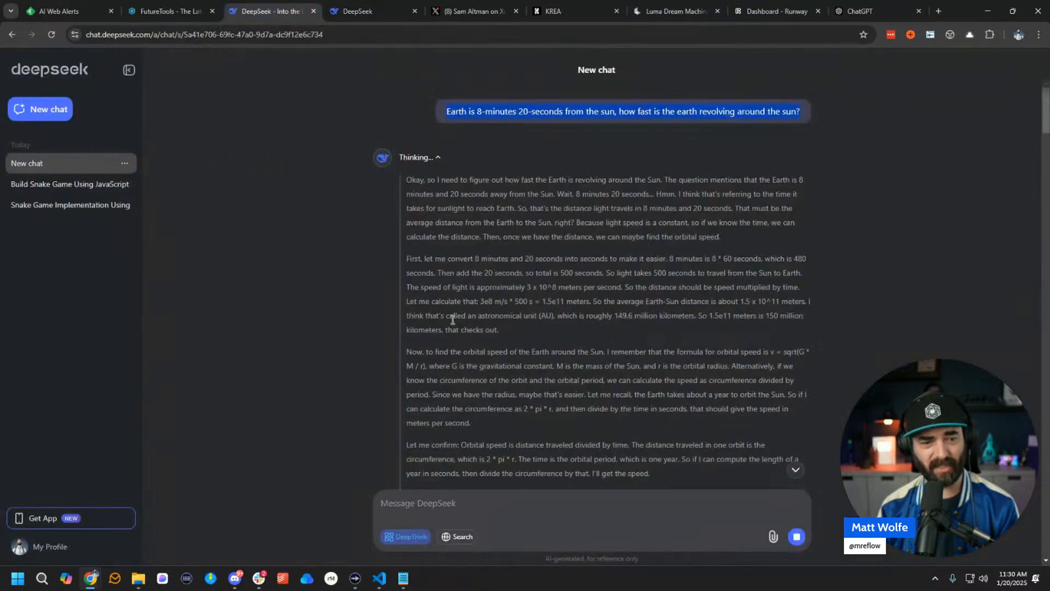
scroll(536, 327, "down", 10)
scroll(539, 334, "down", 15)
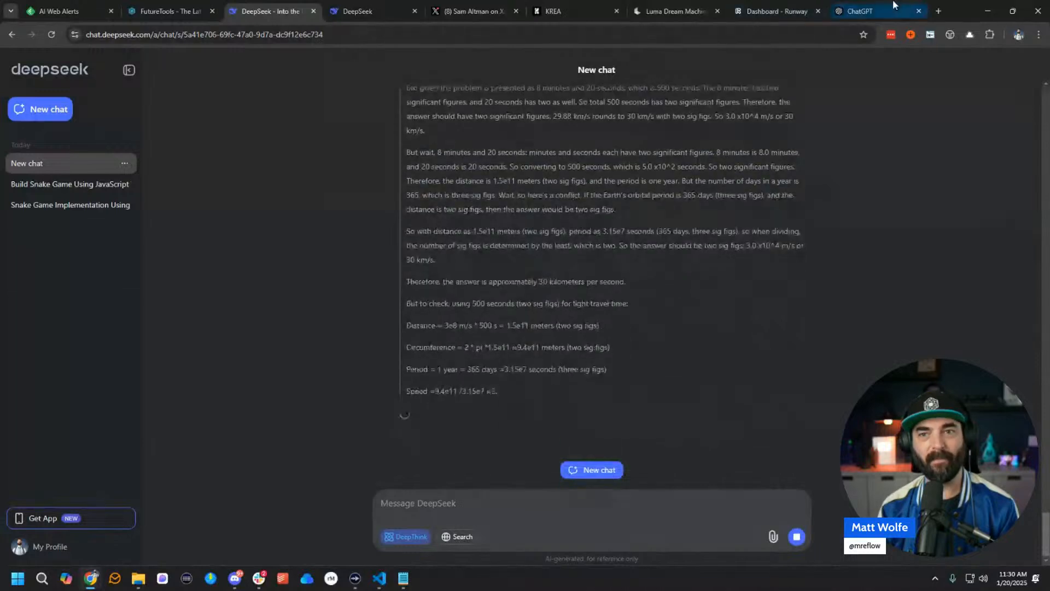
left_click(871, 11)
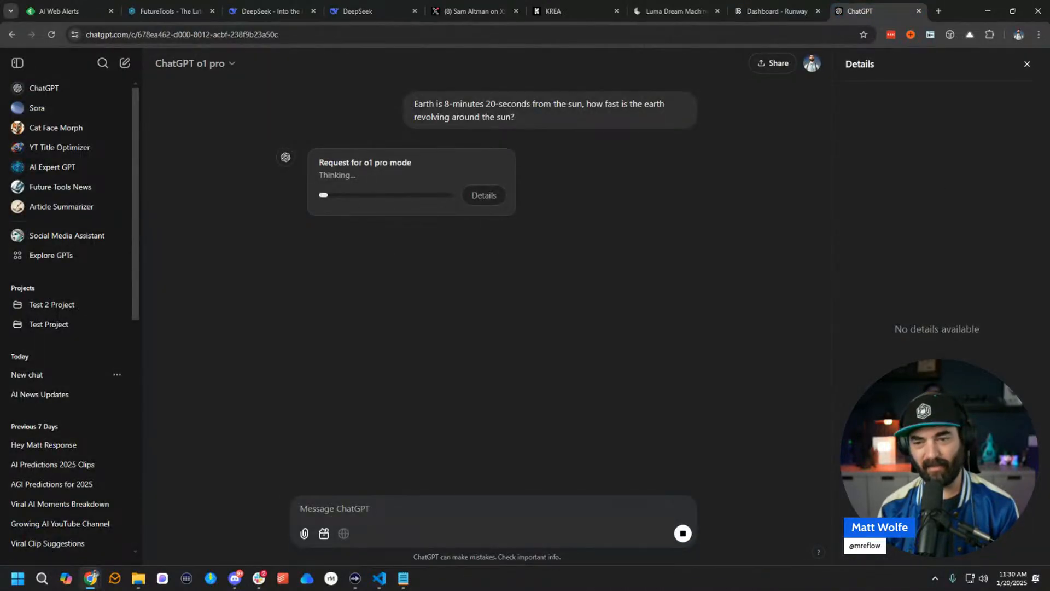
Check the o1 pro request's details in ChatGPT, switch to DeepSeek and review its full reasoning and final orbital speed answer.
left_click_drag(893, 328, 999, 333)
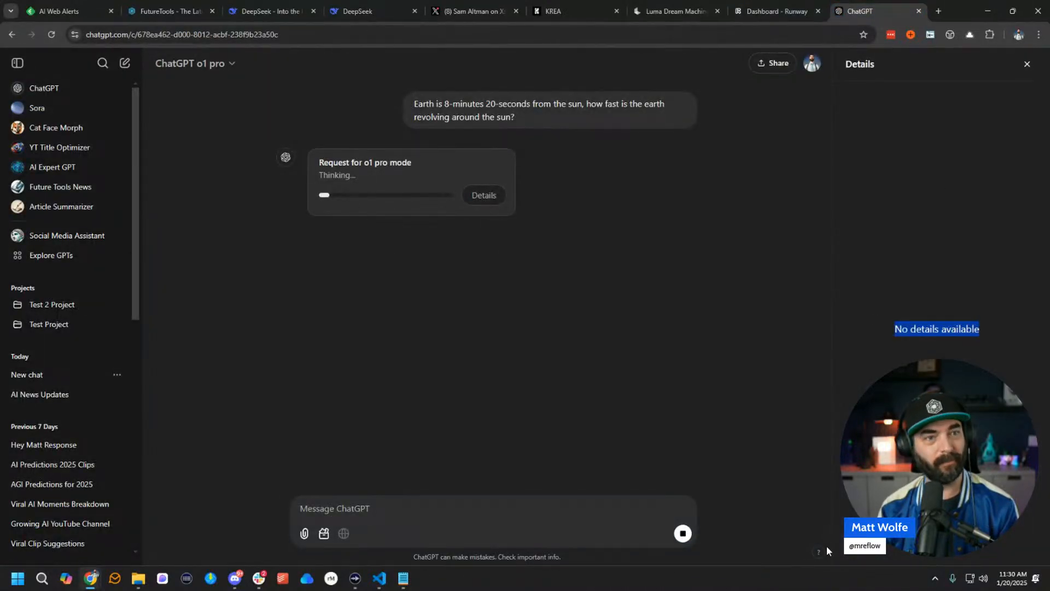
left_click(270, 11)
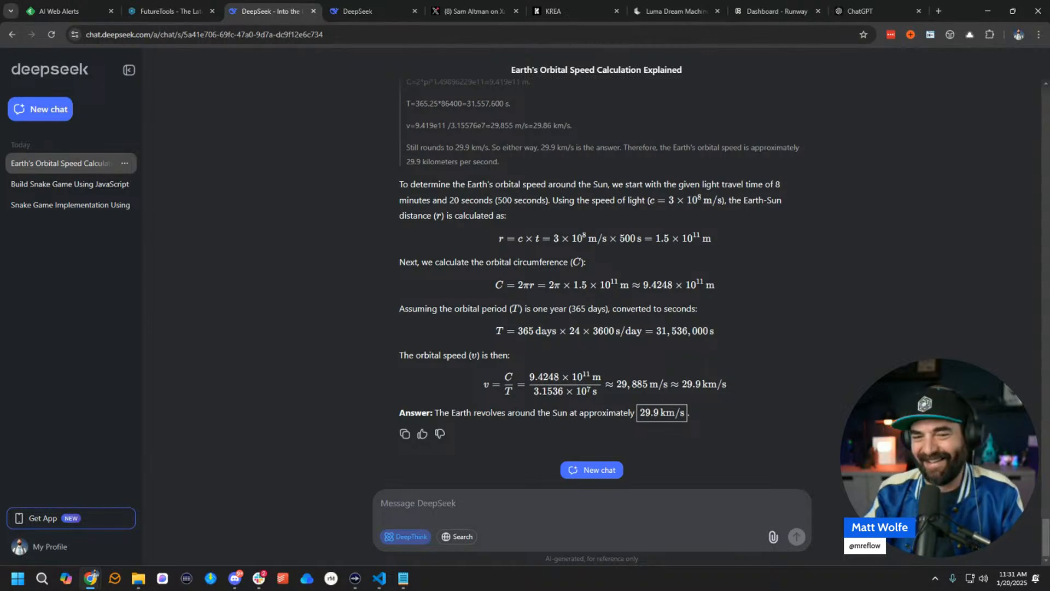
scroll(583, 373, "up", 7)
scroll(582, 378, "down", 7)
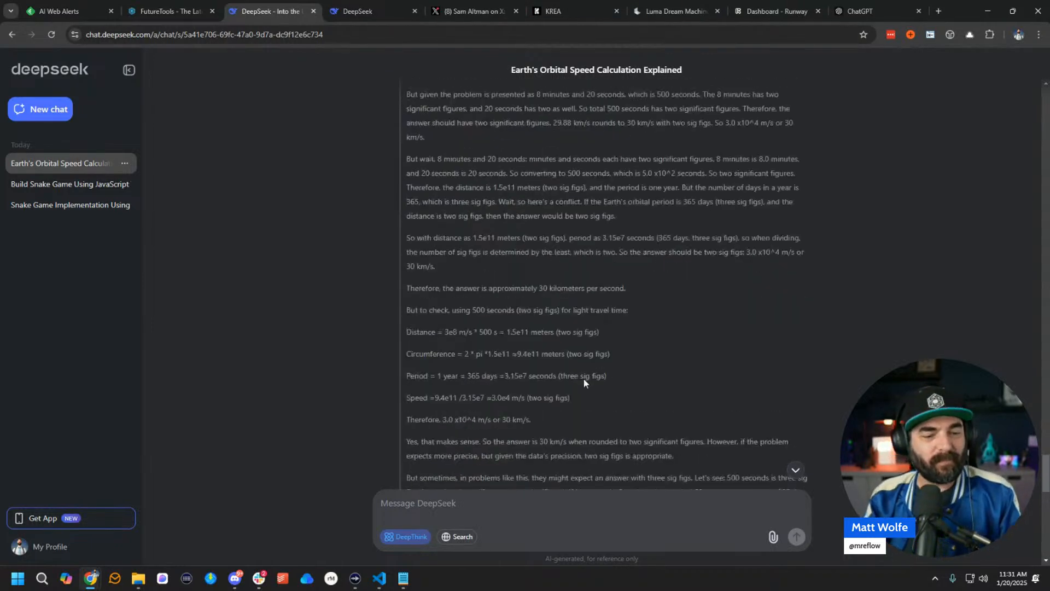
scroll(631, 337, "up", 5)
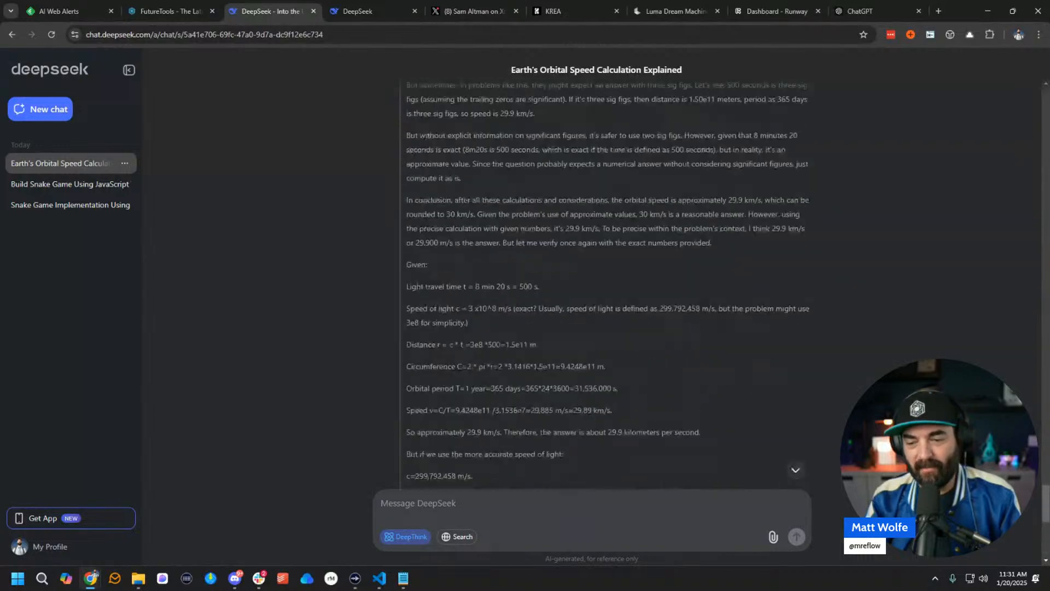
left_click_drag(1046, 503, 1047, 394)
scroll(951, 354, "down", 10)
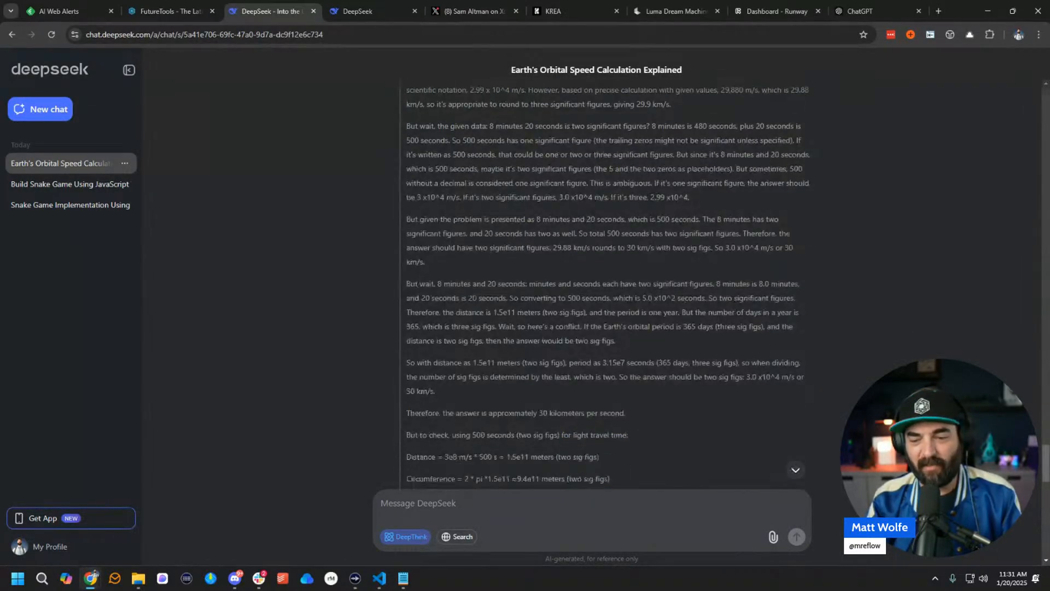
Switch between ChatGPT and DeepSeek to check o1 pro mode's progress against DeepSeek's finished answer.
left_click(870, 11)
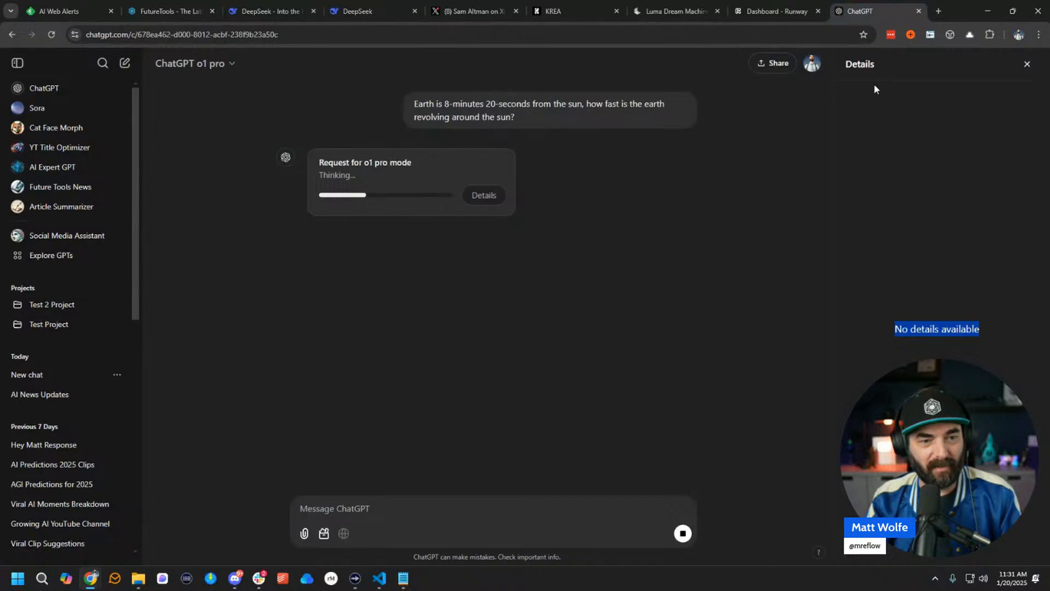
left_click(433, 265)
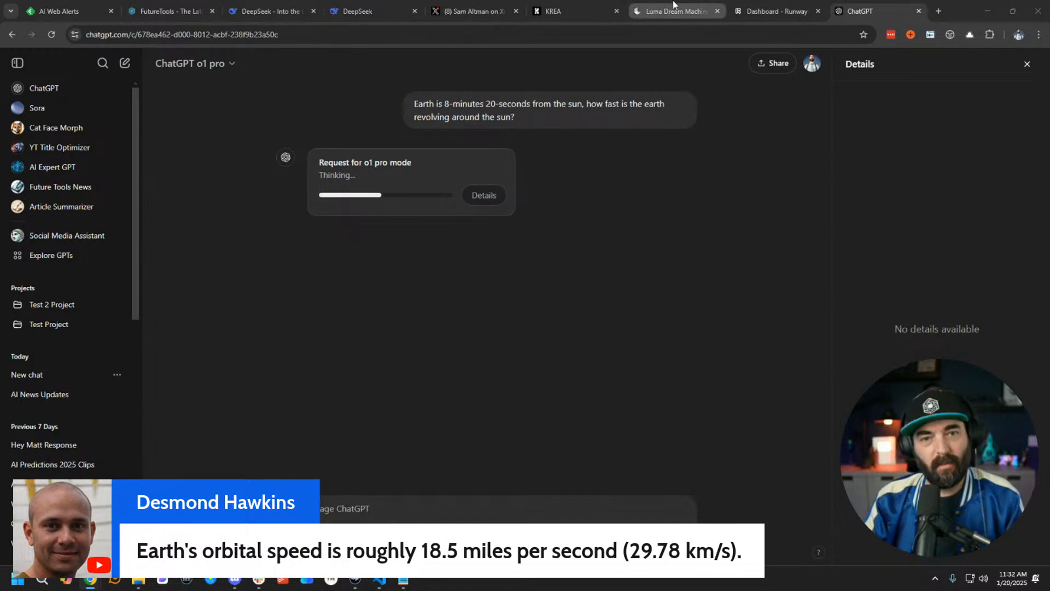
left_click(271, 11)
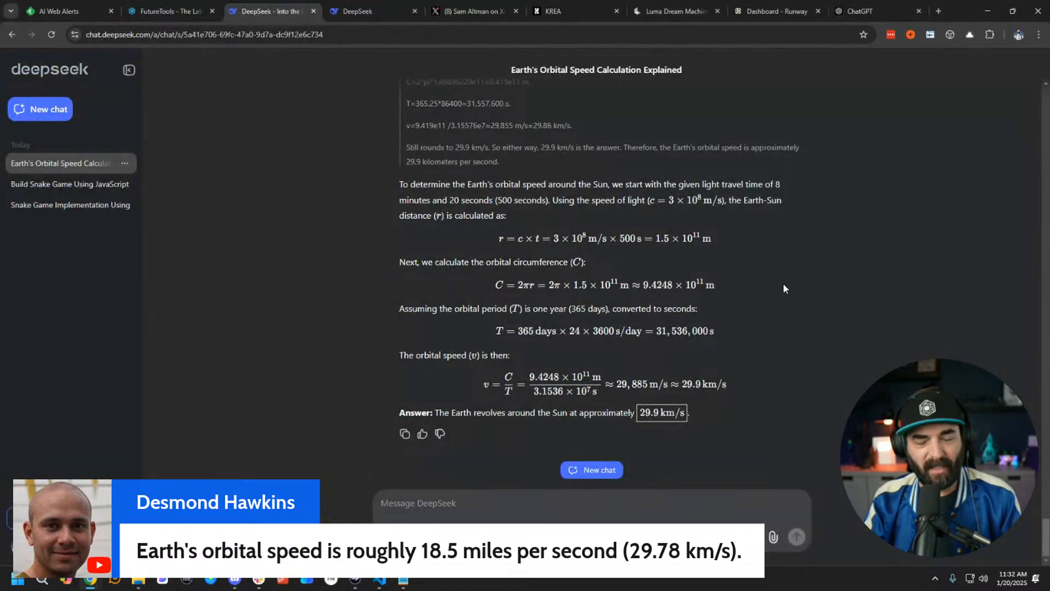
left_click(869, 10)
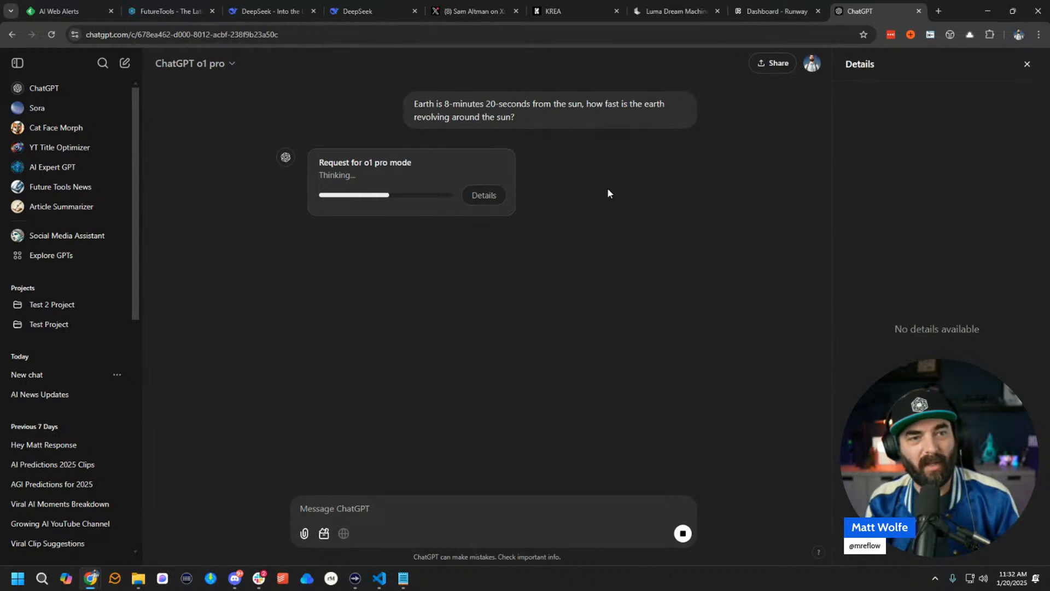
Close the browser page with Sam Altman's X post, open Krea's Realtime image generator and shift the orc figure slightly on the canvas.
left_click(493, 10)
left_click(516, 11)
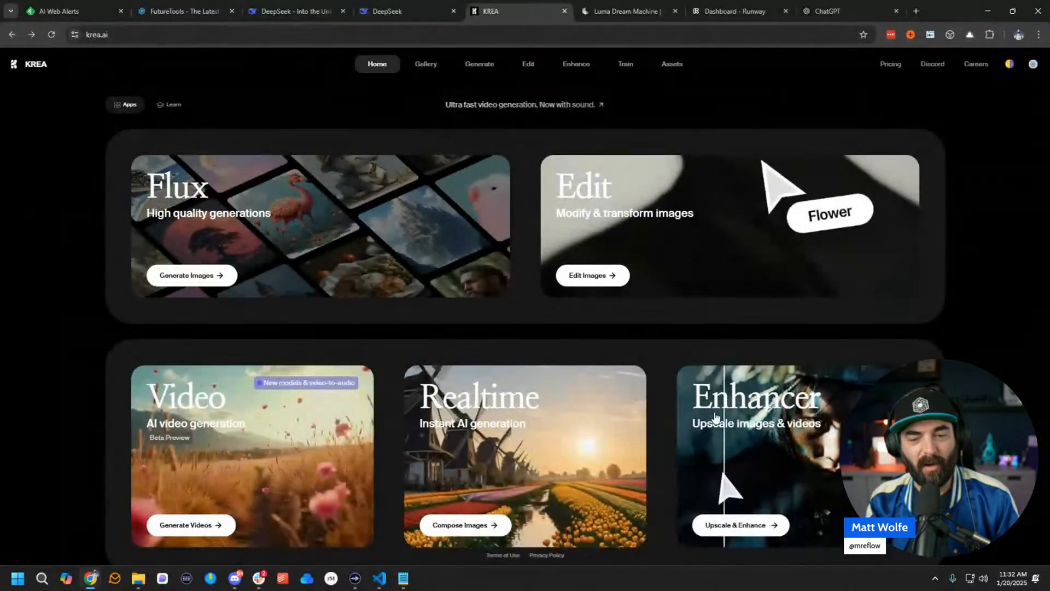
mouse_move(480, 66)
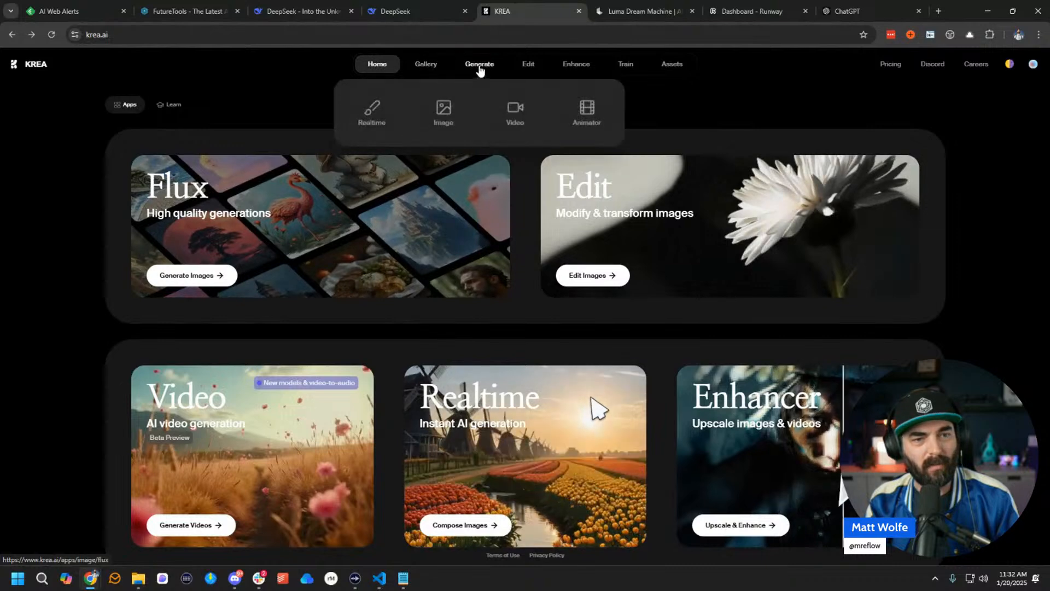
left_click(373, 122)
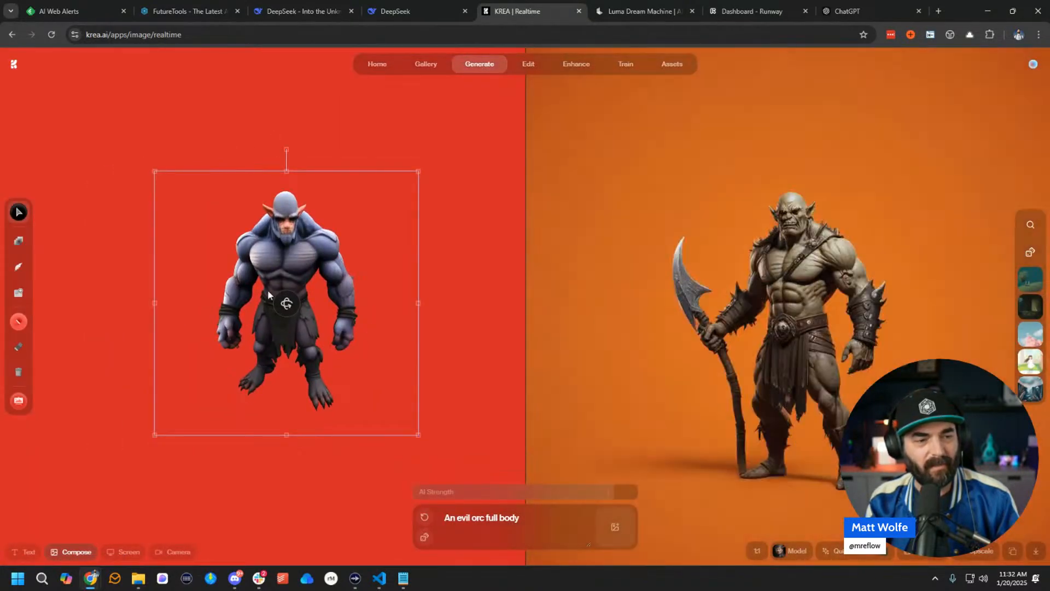
mouse_move(286, 303)
left_mouse_down()
mouse_move(235, 279)
mouse_move(207, 316)
mouse_move(356, 335)
mouse_move(400, 307)
mouse_move(344, 315)
mouse_move(274, 305)
mouse_move(340, 300)
mouse_move(220, 317)
mouse_move(362, 317)
mouse_move(263, 327)
mouse_move(298, 314)
left_mouse_up()
Switch to Luma Dream Machine to view the new board's generation settings, and look at the Frames announcement on Runway's dashboard.
left_click(646, 11)
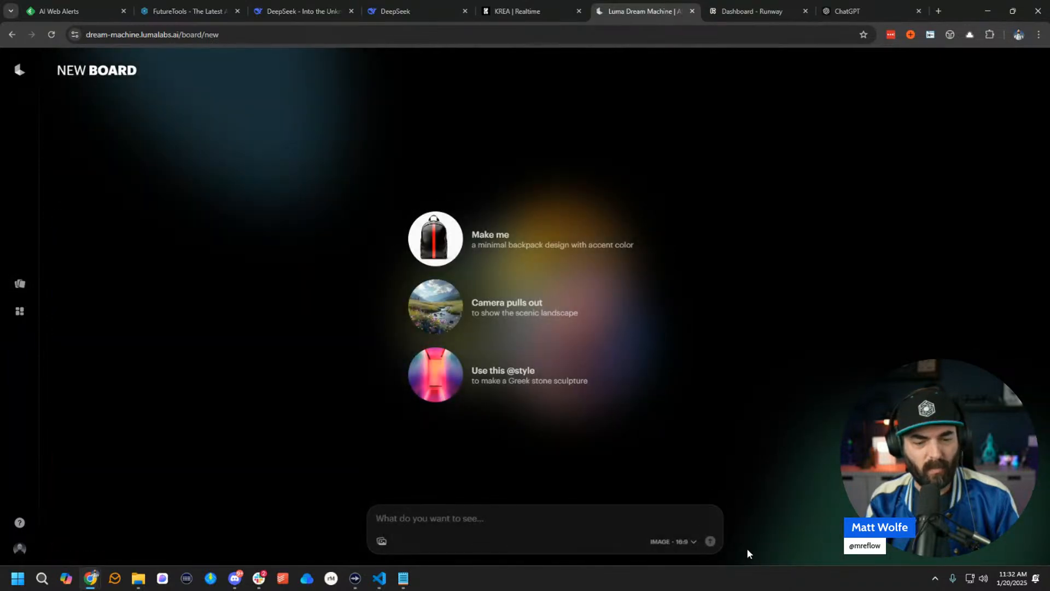
left_click(678, 543)
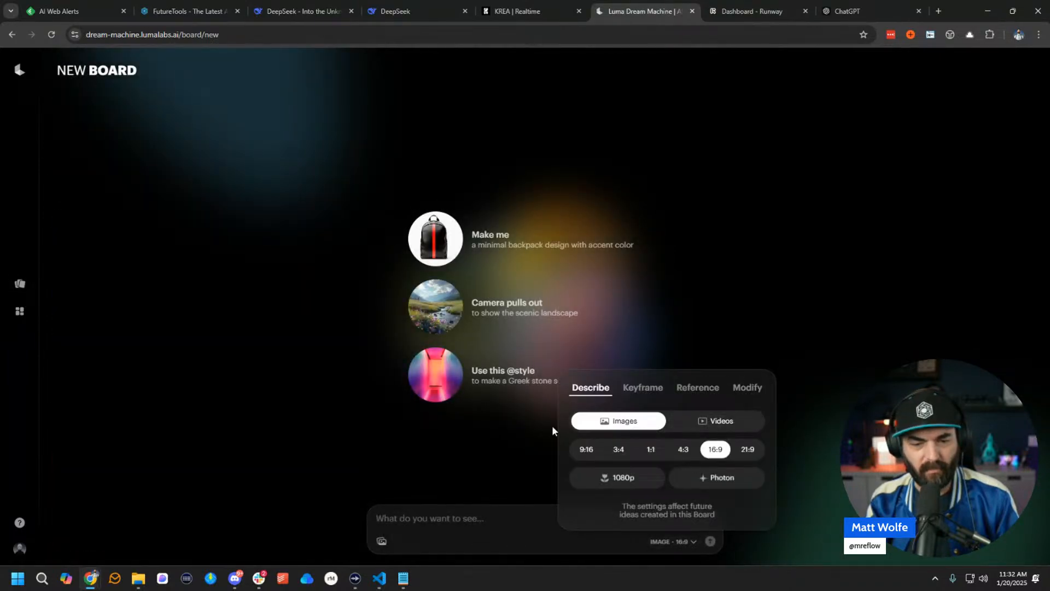
left_click(246, 489)
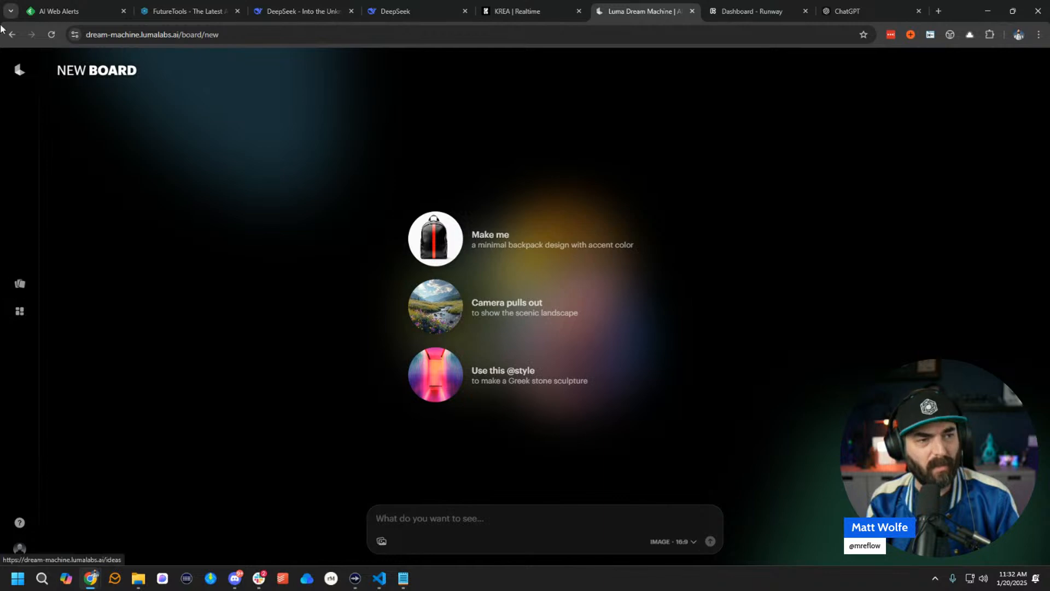
left_click(752, 11)
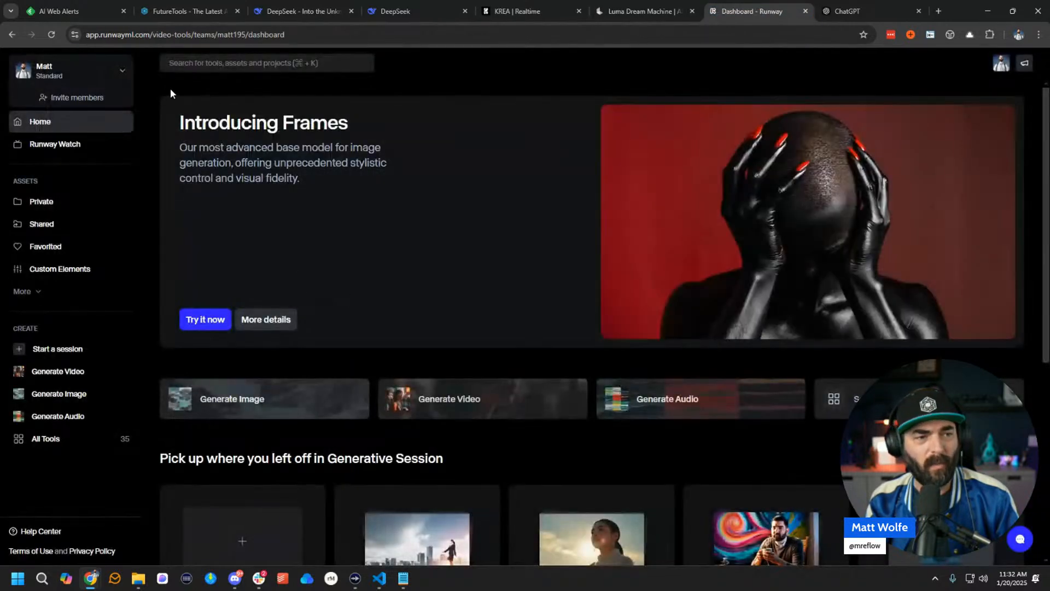
left_click_drag(185, 124, 394, 128)
left_click(491, 176)
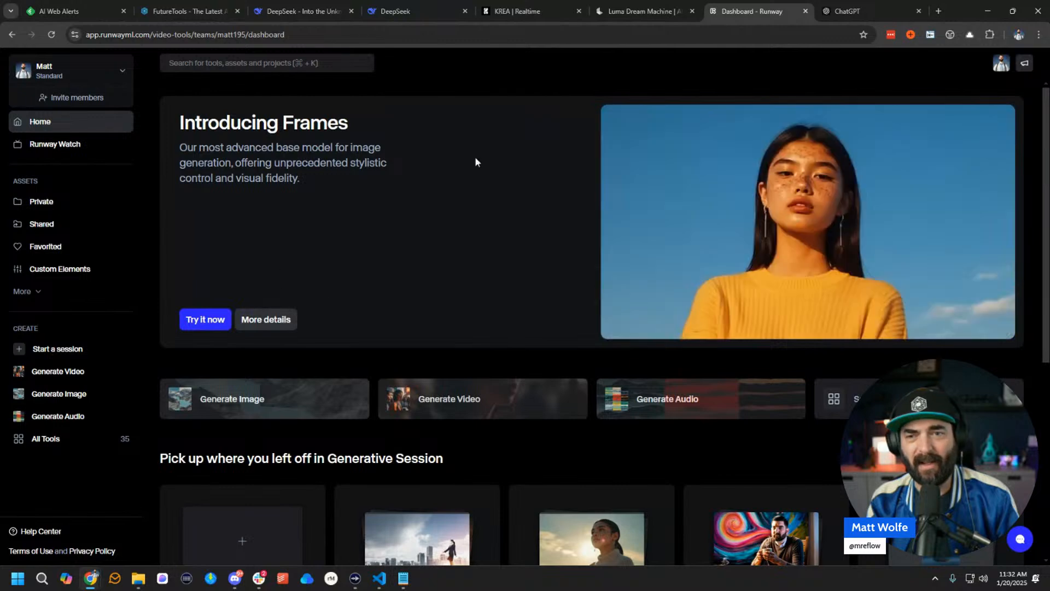
Switch back to ChatGPT and read o1 pro mode's answer on Earth's orbital speed along with its reasoning details.
left_click(850, 10)
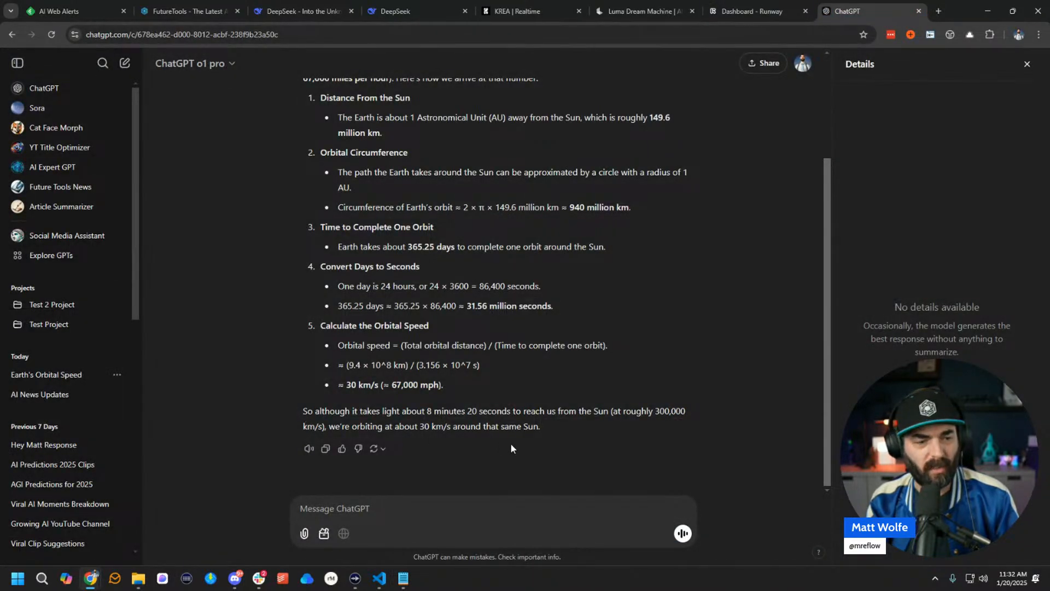
scroll(510, 443, "up", 3)
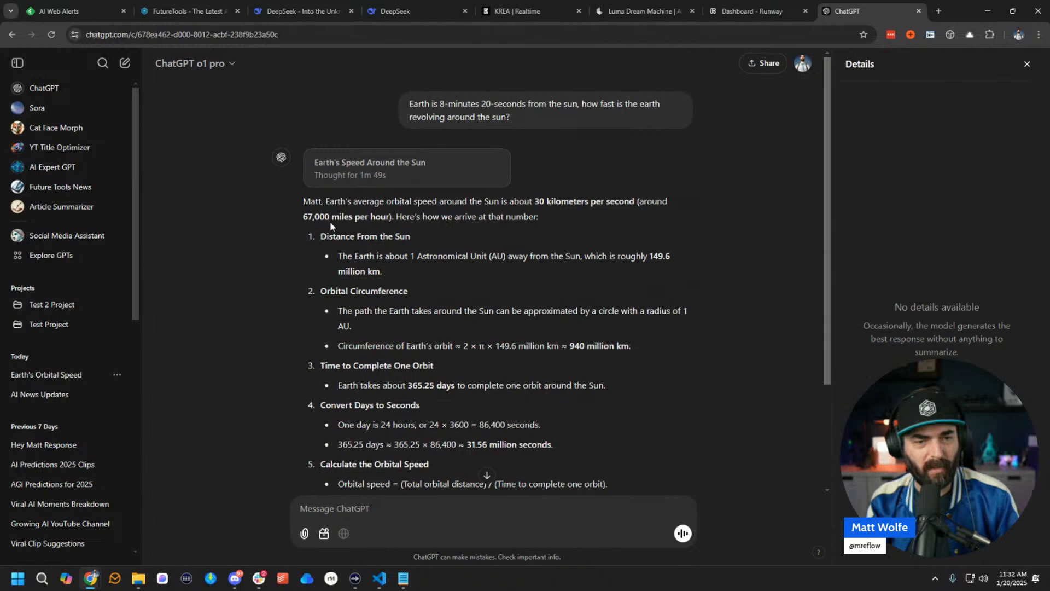
scroll(334, 233, "down", 1)
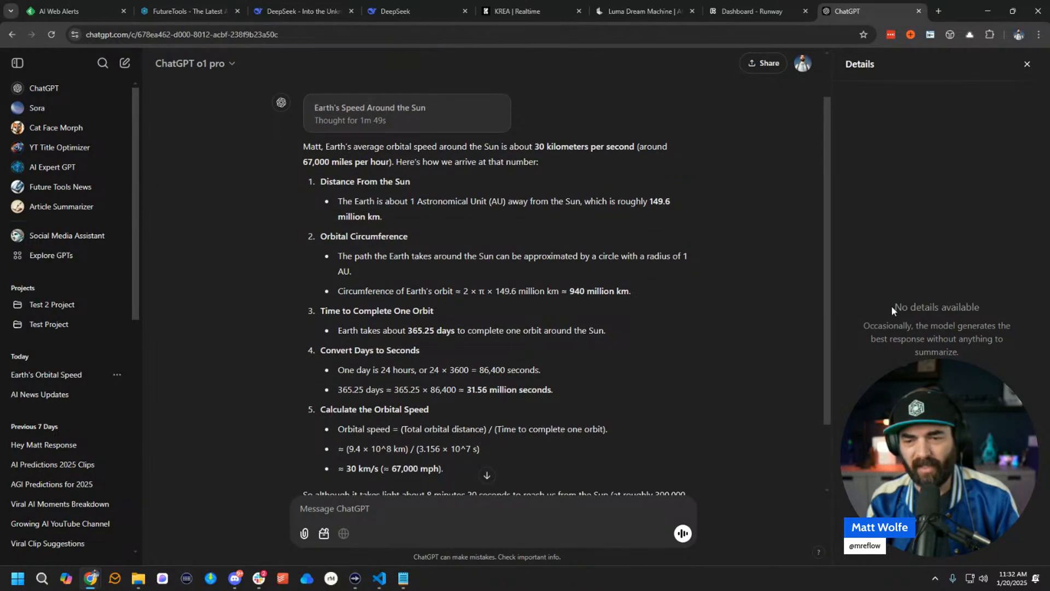
left_click_drag(892, 307, 982, 359)
left_click(982, 363)
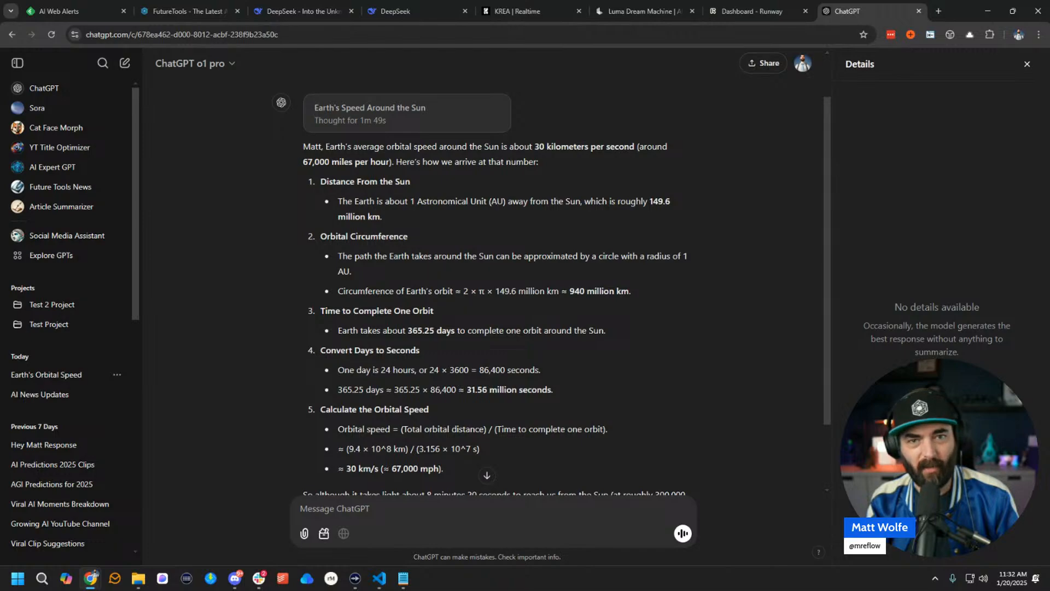
Compare DeepSeek's long reasoning and final orbital speed answer with the calculation steps and conclusion in ChatGPT's reply.
left_click(304, 11)
scroll(607, 429, "up", 10)
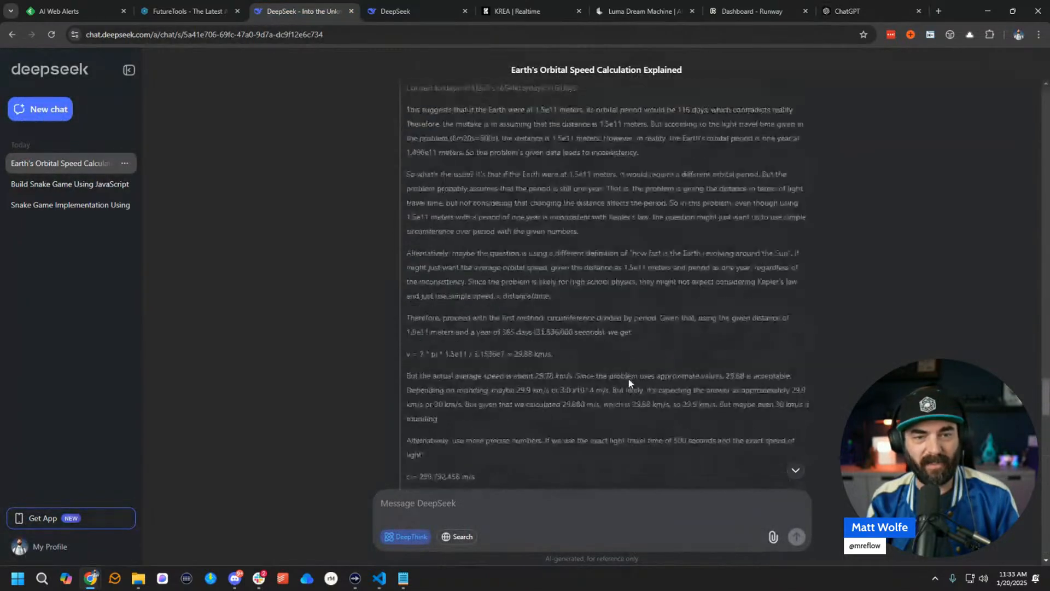
scroll(623, 381, "up", 15)
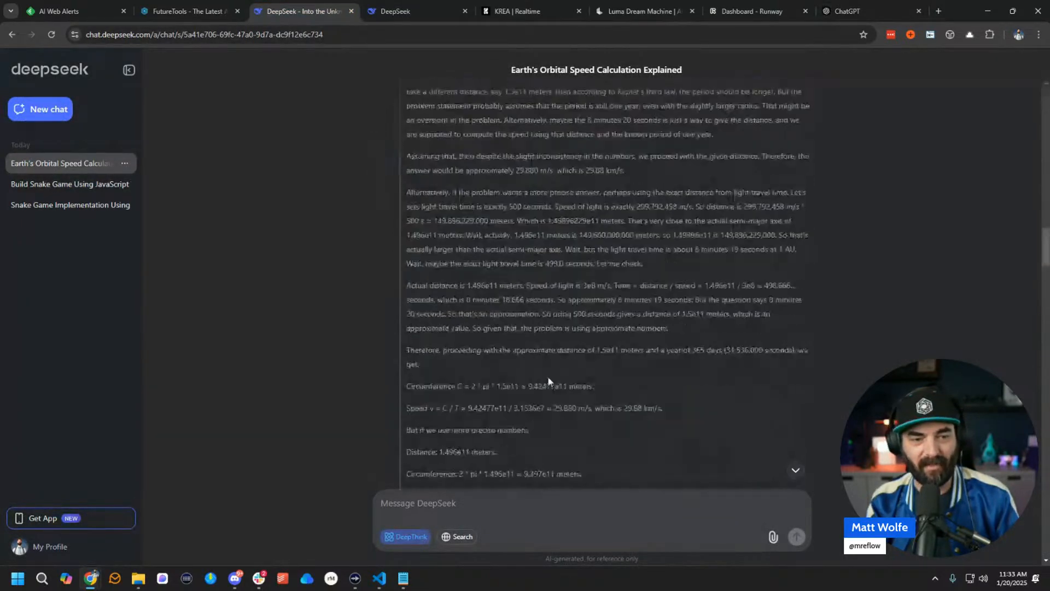
scroll(547, 376, "down", 15)
left_click(848, 11)
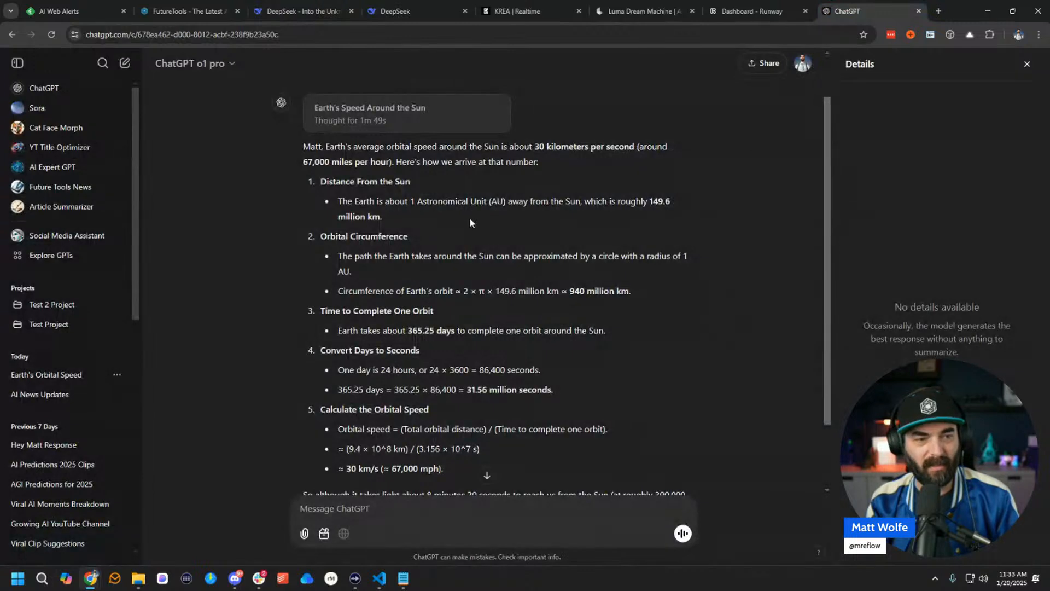
scroll(355, 203, "down", 2)
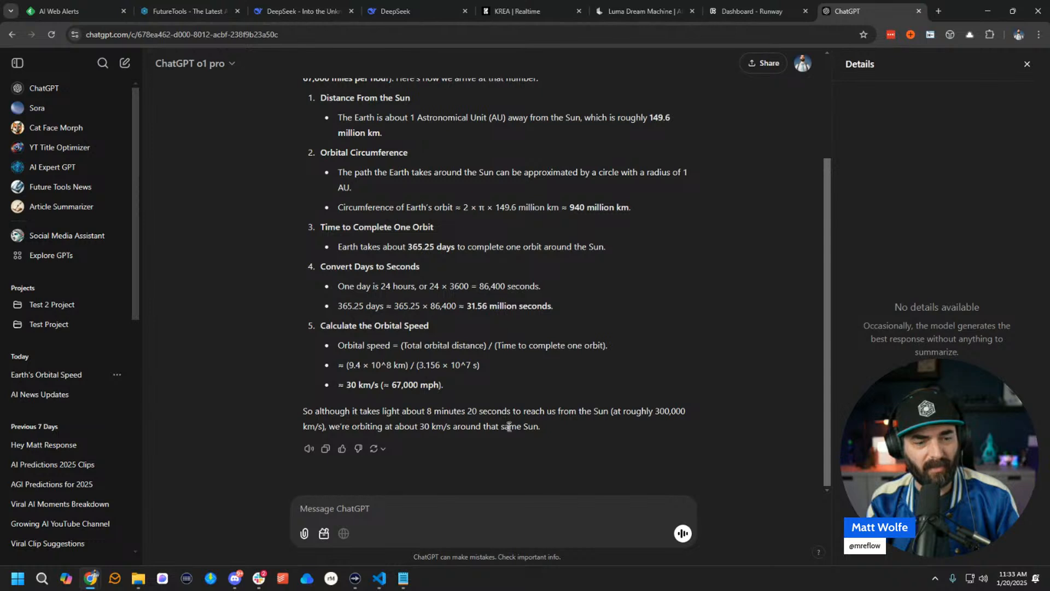
left_click(304, 7)
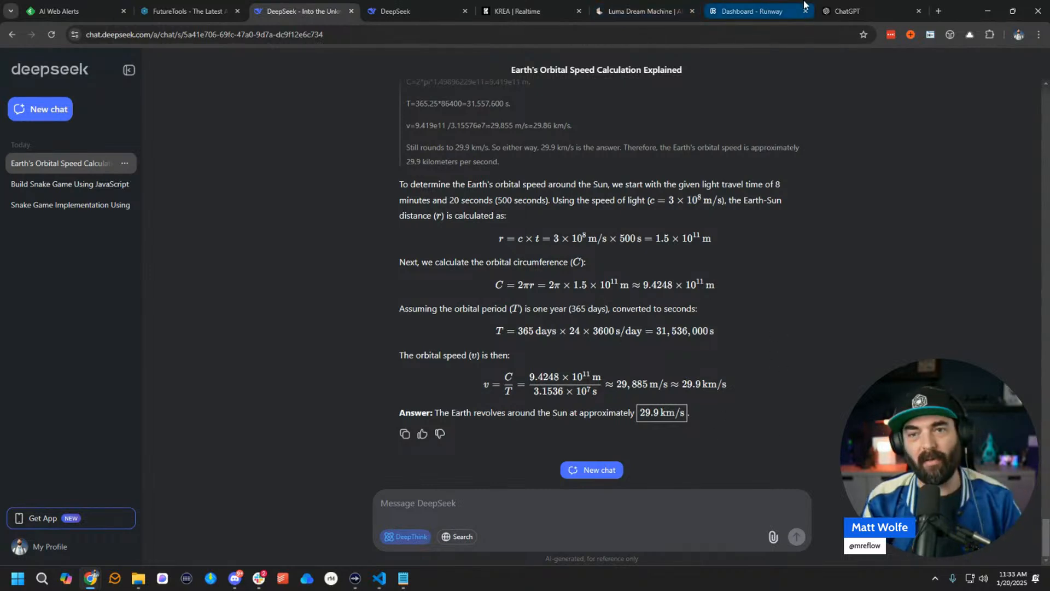
left_click(854, 10)
left_click(283, 10)
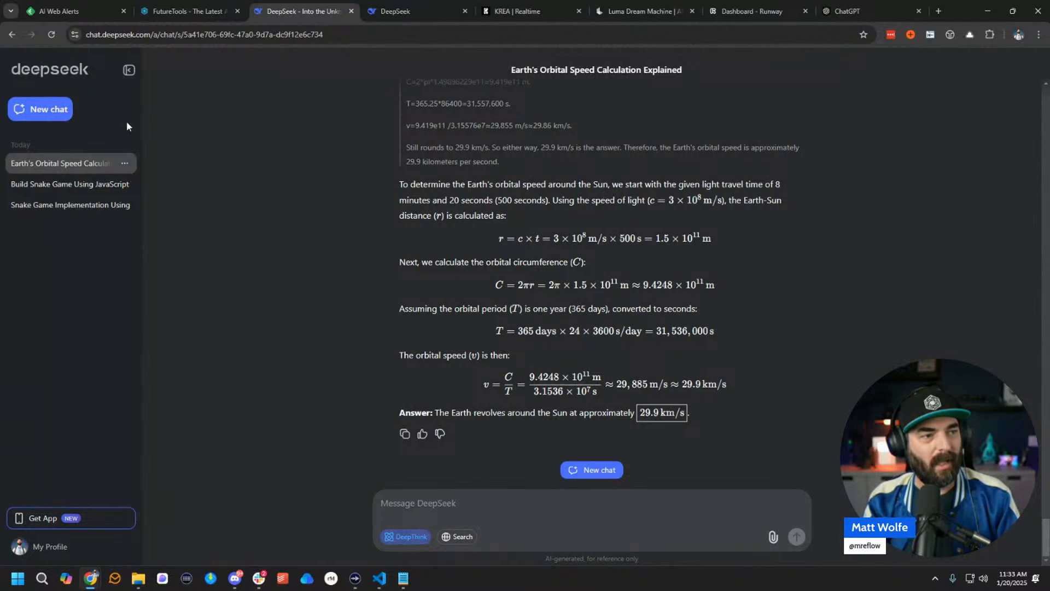
Start a new DeepSeek chat, send "How many rs are in the word strawberry?" and highlight the concluding sentence of the reply.
left_click(54, 111)
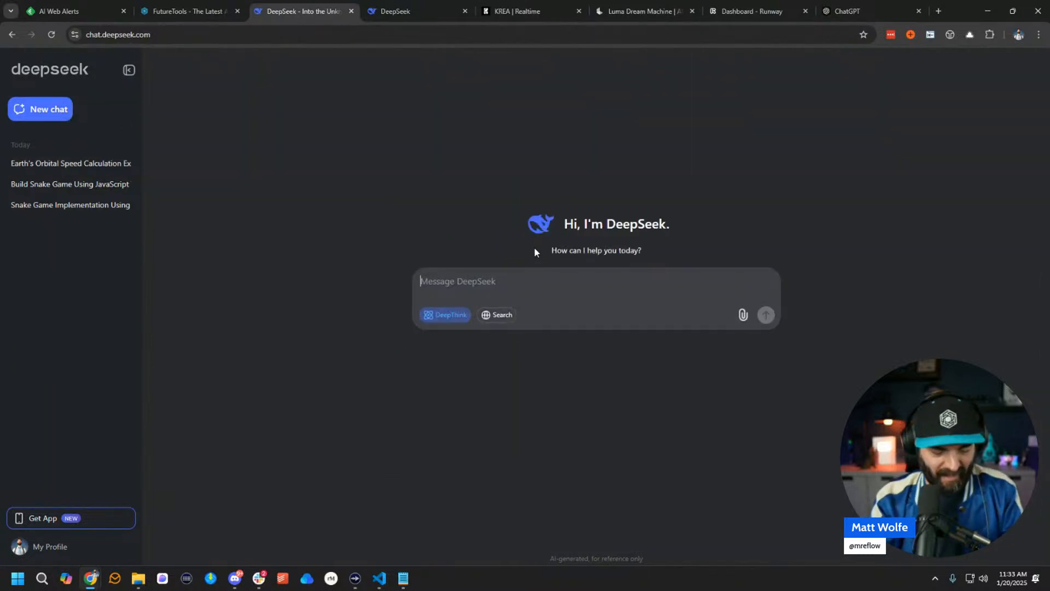
type("How many rs a")
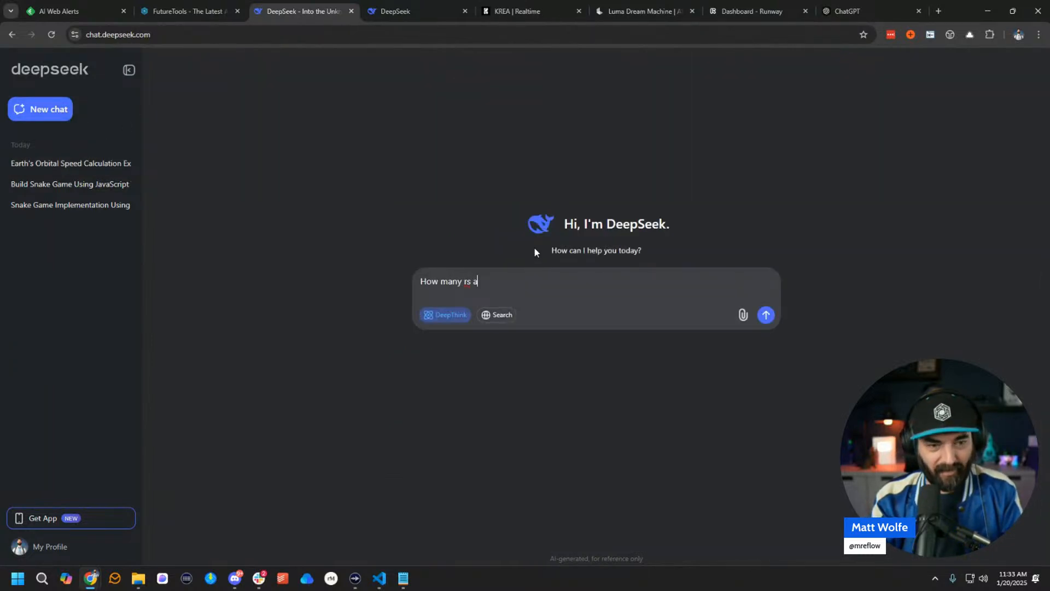
type("re in the word ")
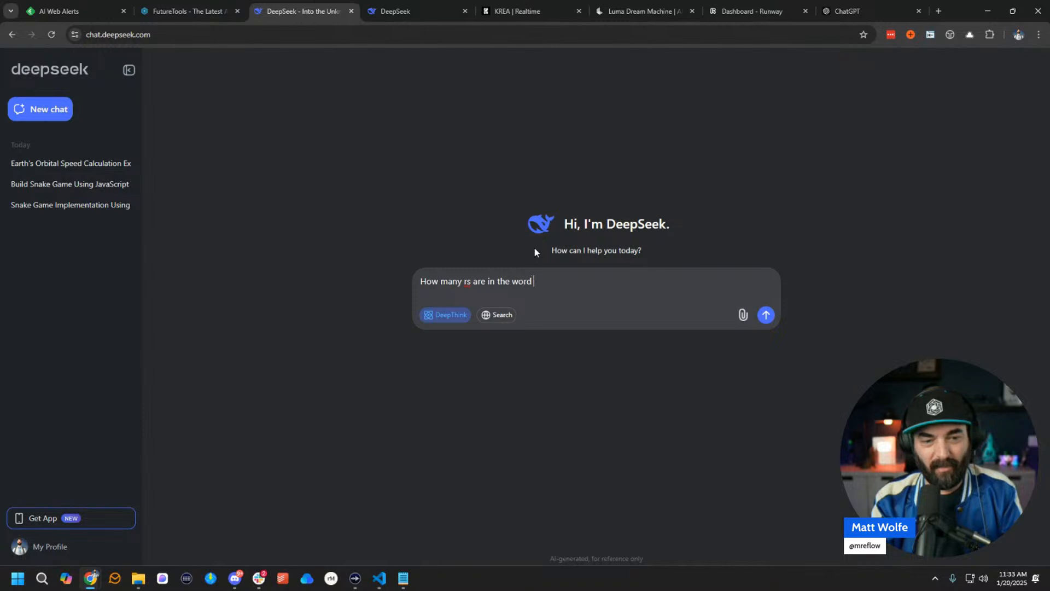
type("strawbe")
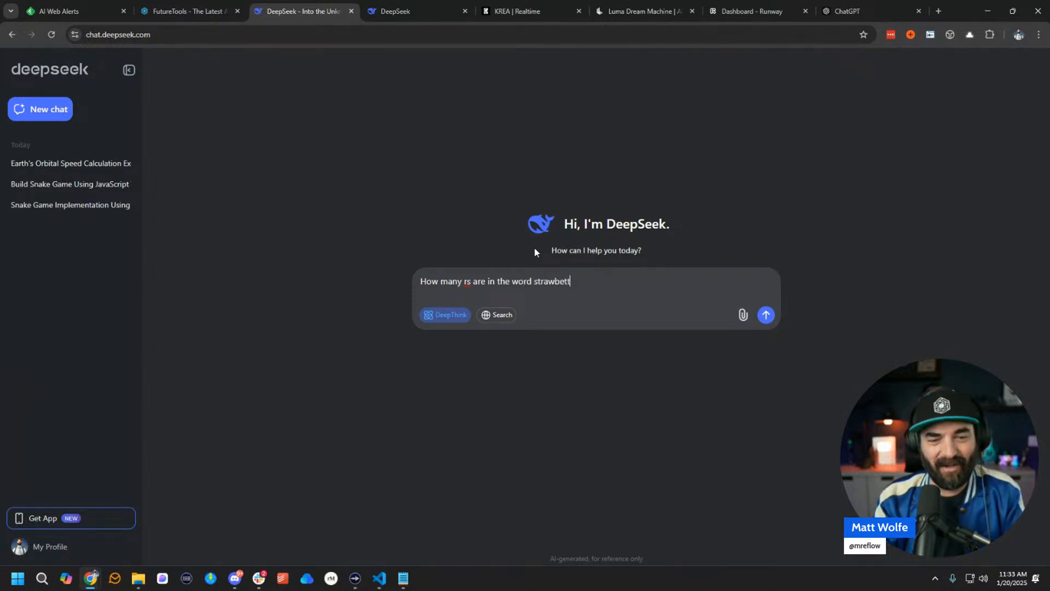
type("rry?")
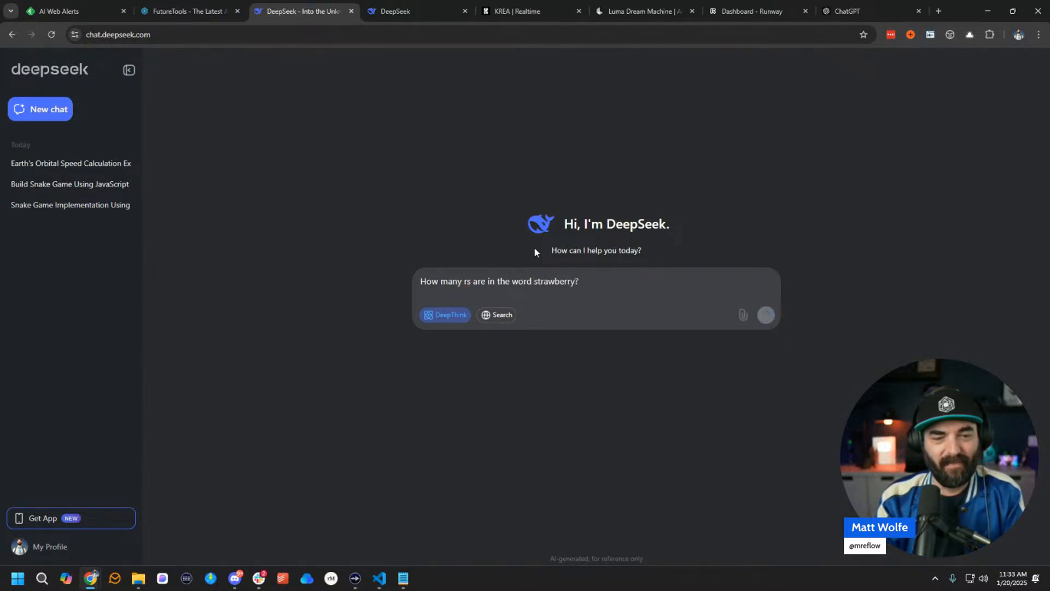
key("Return")
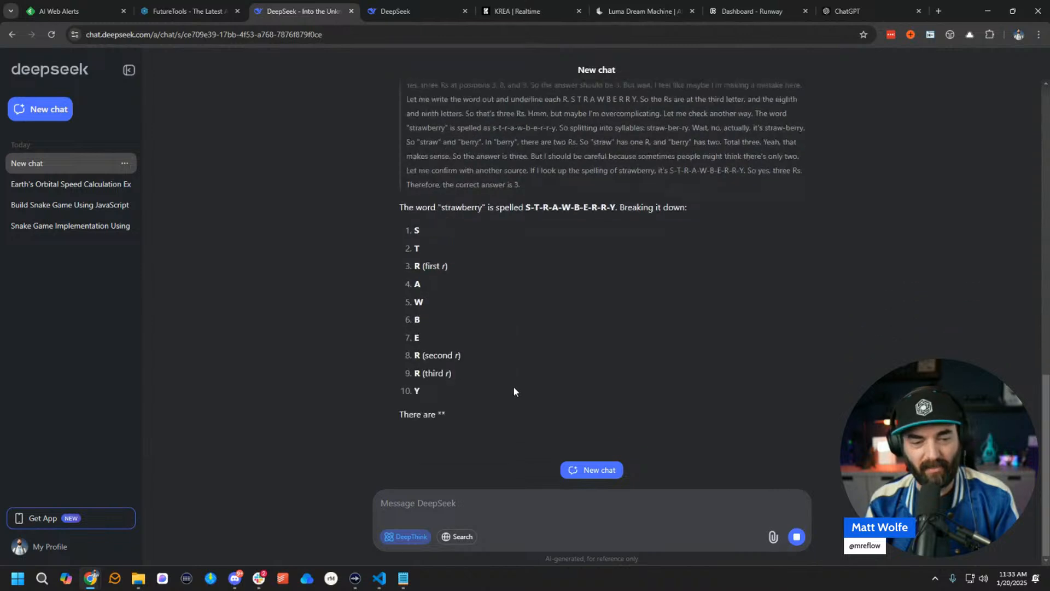
left_click_drag(400, 391, 784, 393)
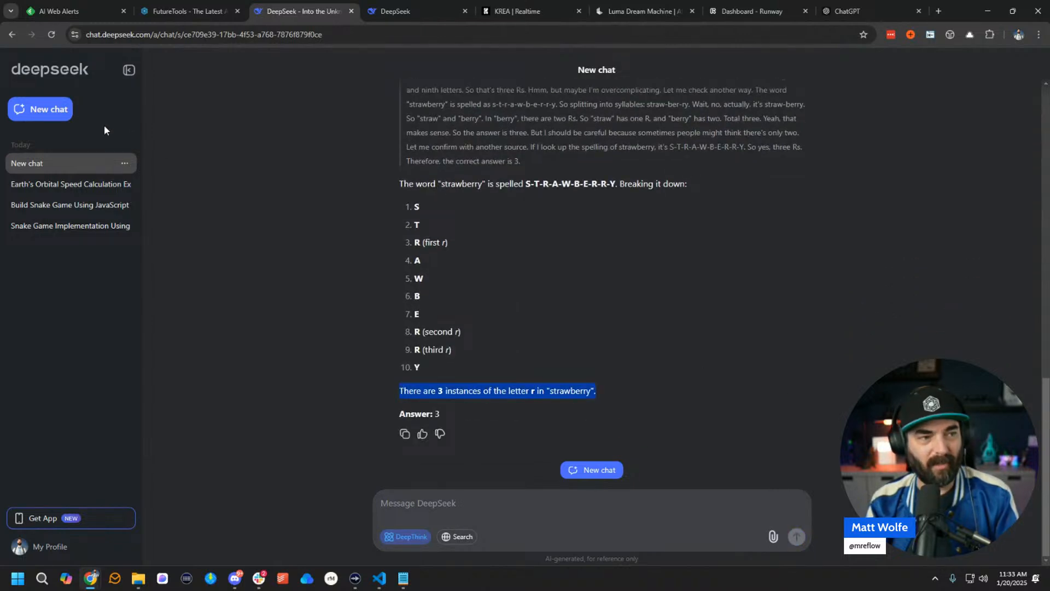
Start a new DeepSeek chat and send the prompt "Give me 20-words that all have 3 Rs in them".
left_click(41, 109)
type("Give ")
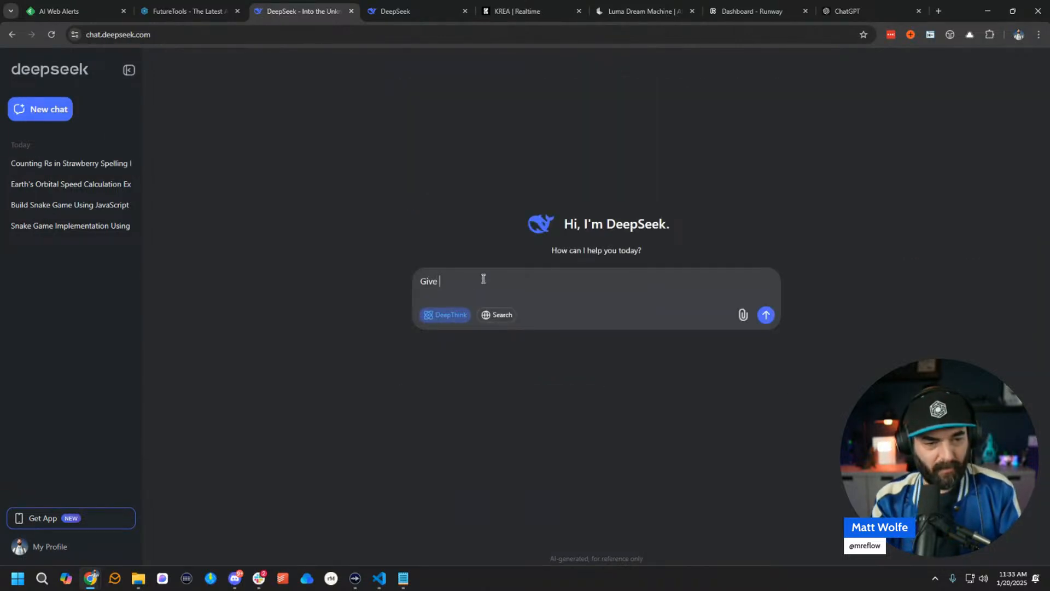
type("me 20-word")
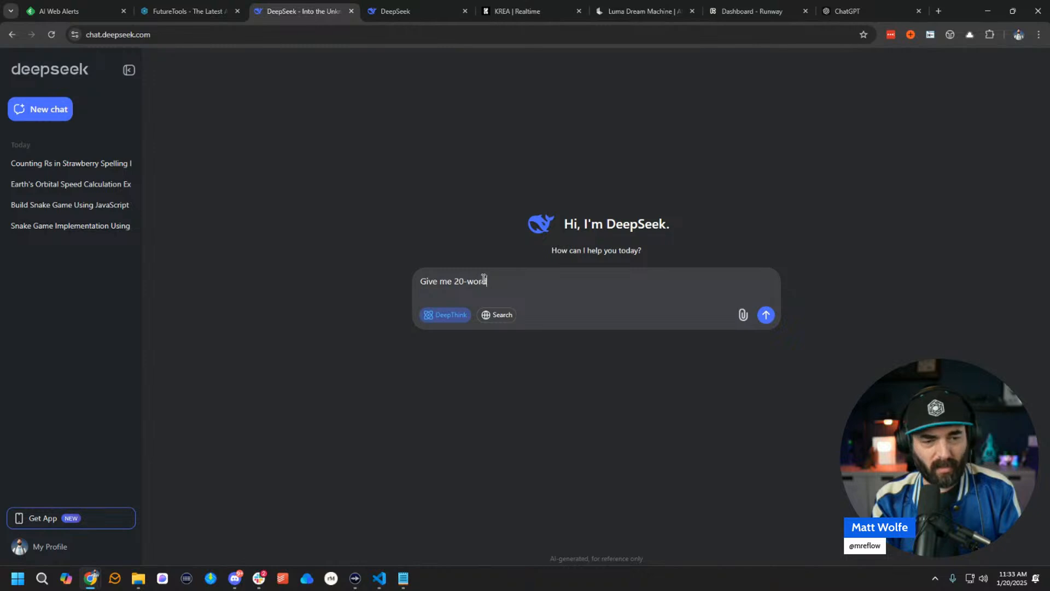
type("s that all have 3")
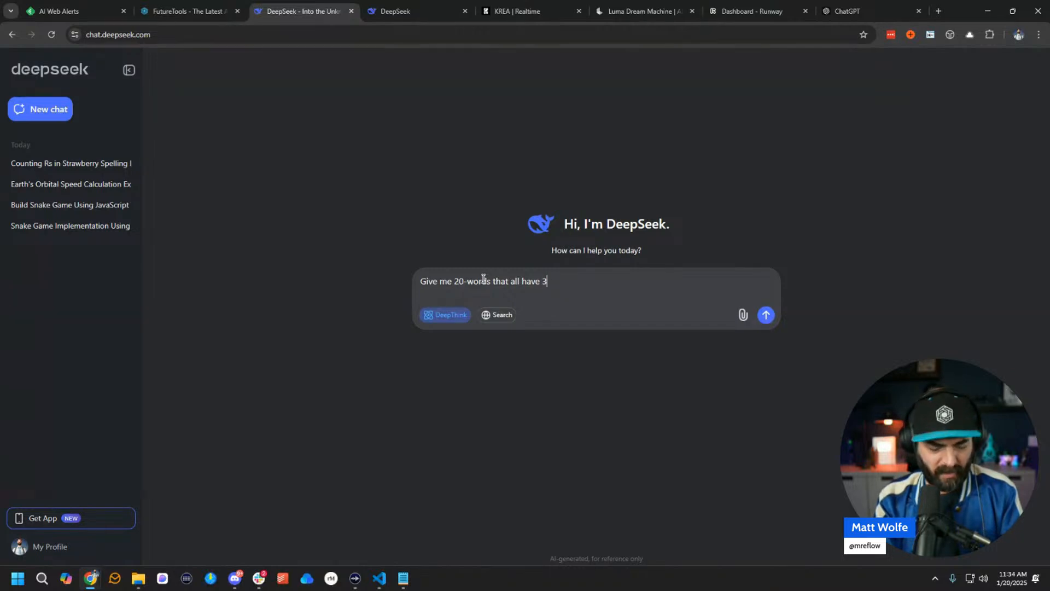
type("them")
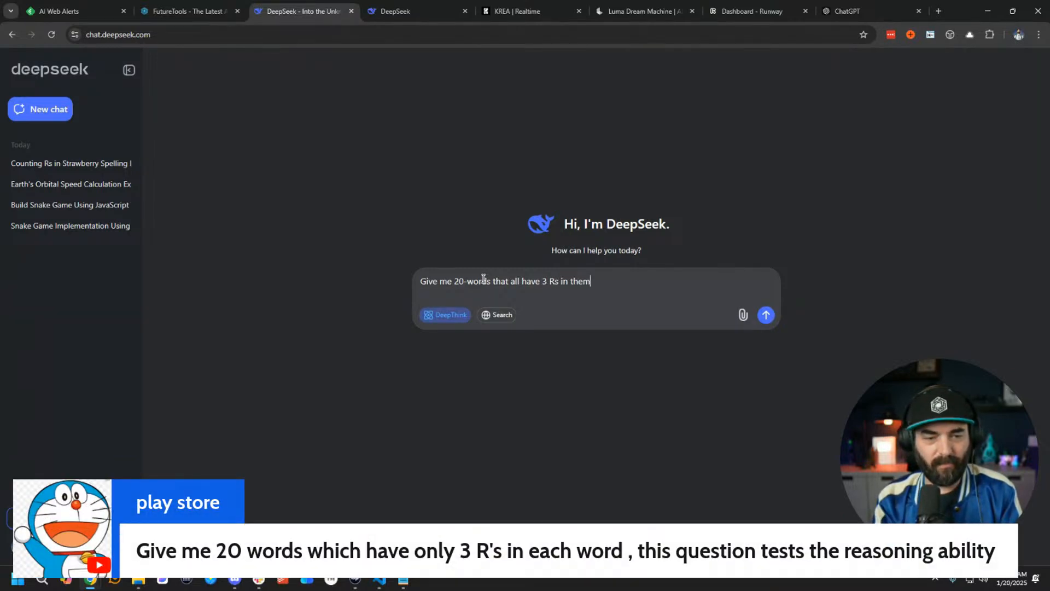
key("Return")
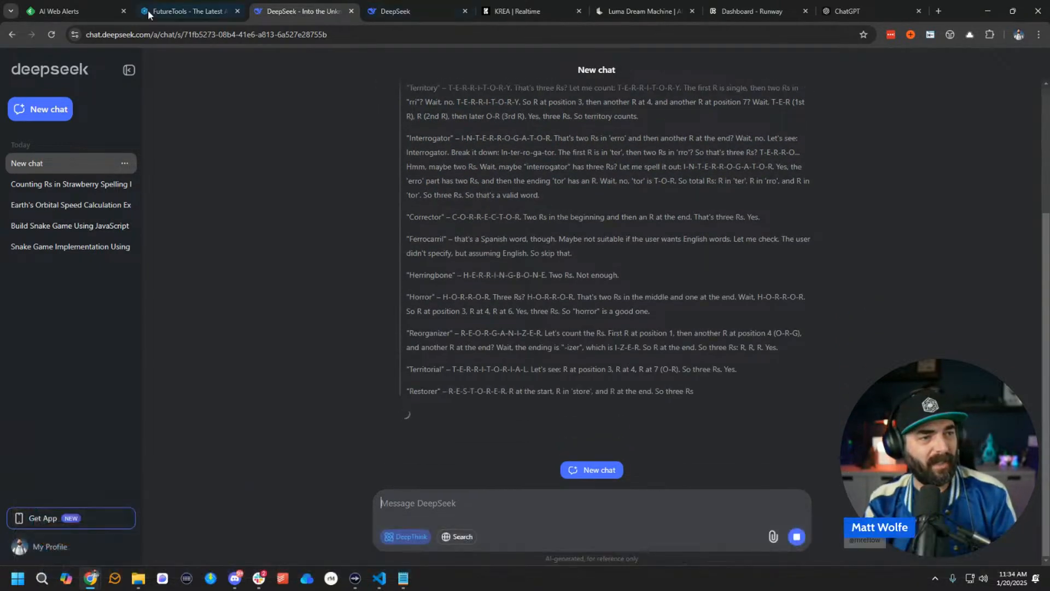
Highlight deepseek.com in the page address, then read through the reply's 20-word list and highlight the word "Worrywart".
left_click_drag(103, 35, 151, 36)
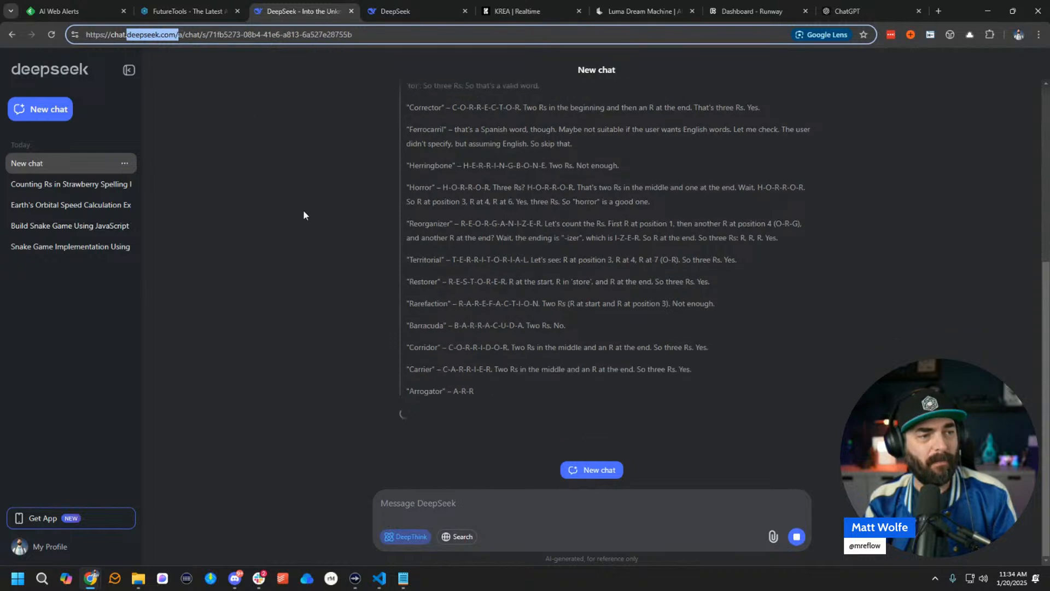
left_click(294, 220)
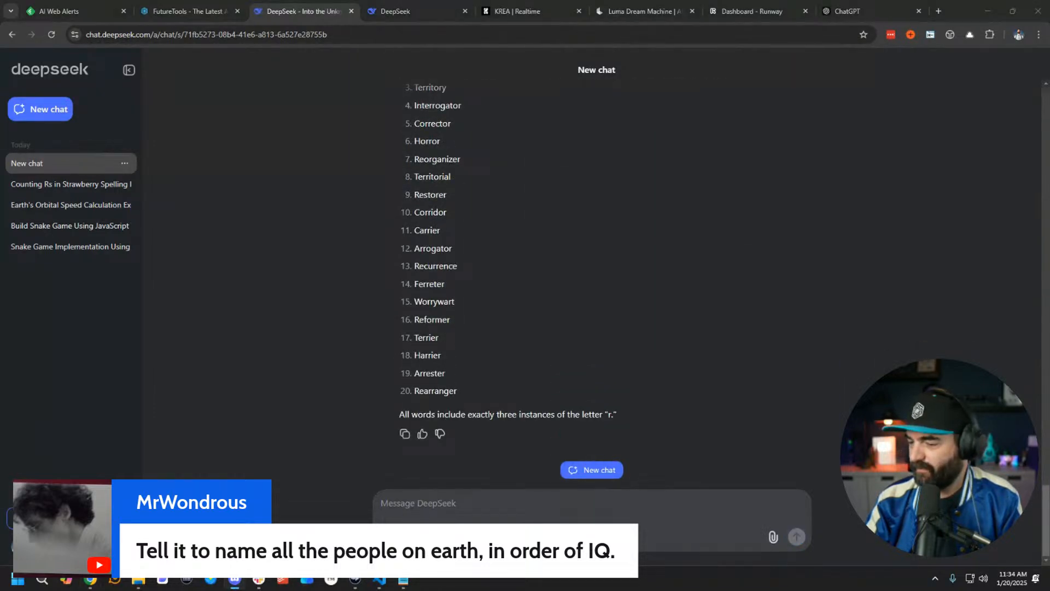
scroll(523, 390, "up", 2)
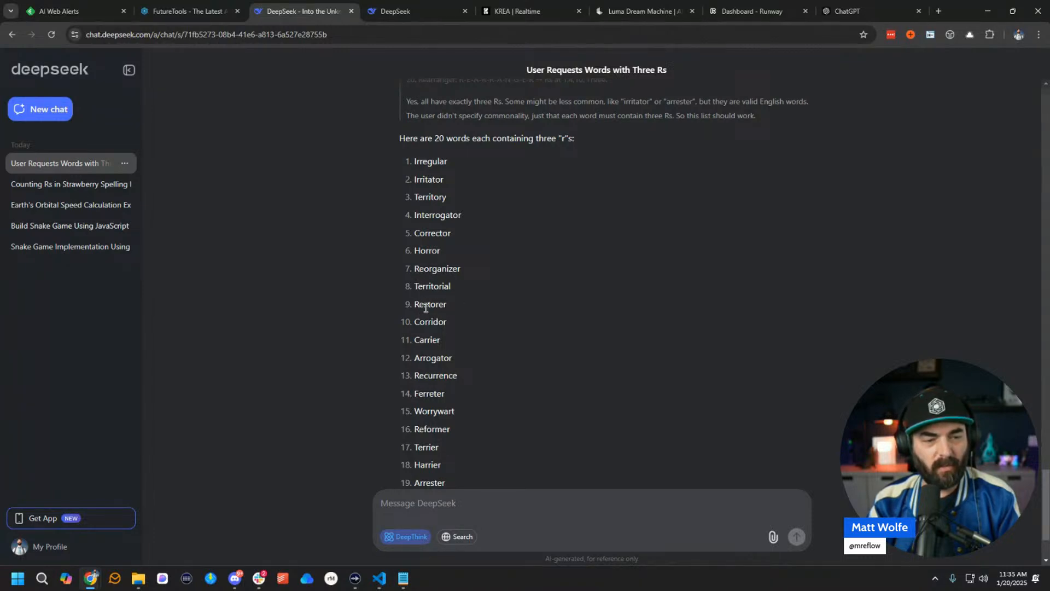
scroll(437, 298, "down", 1)
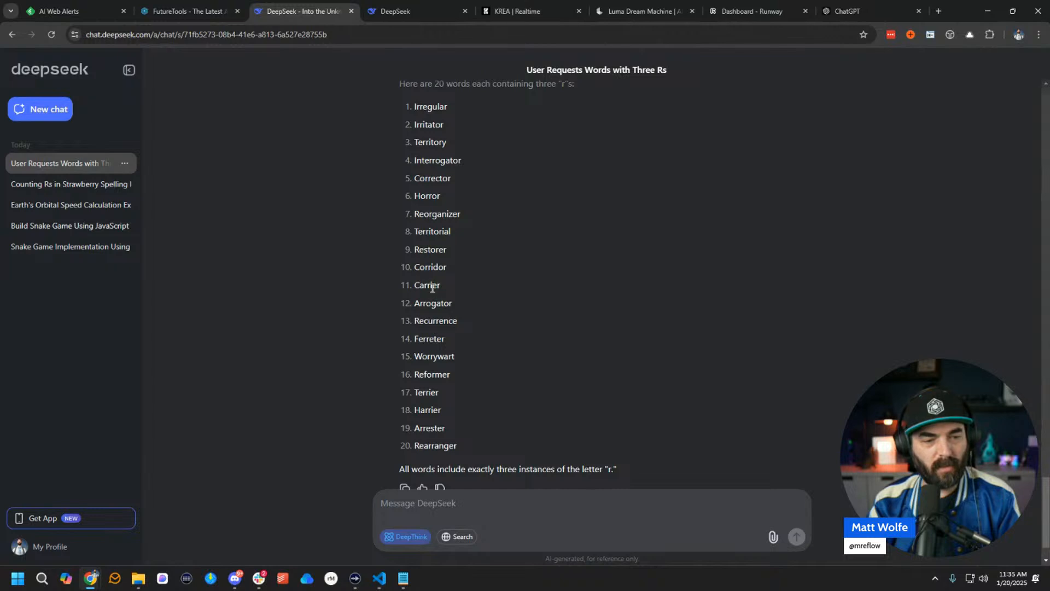
scroll(473, 311, "down", 1)
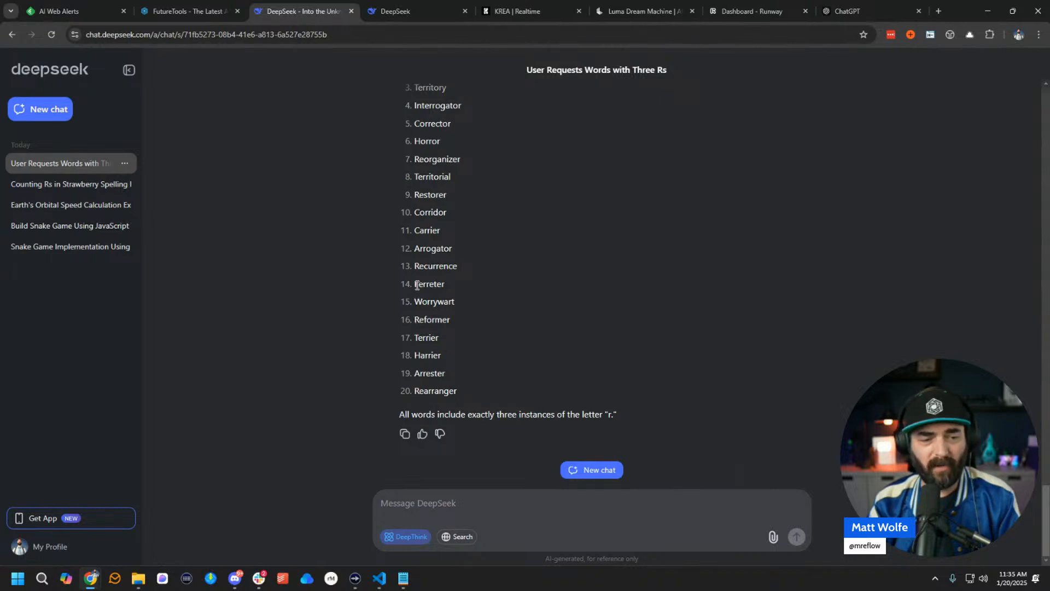
left_click_drag(417, 285, 464, 307)
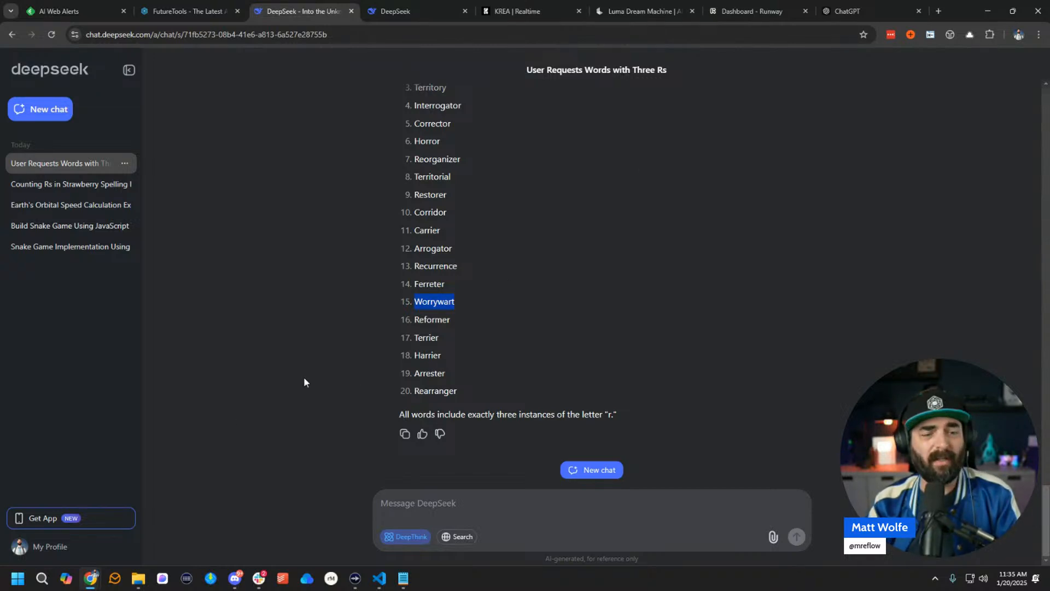
left_click(599, 374)
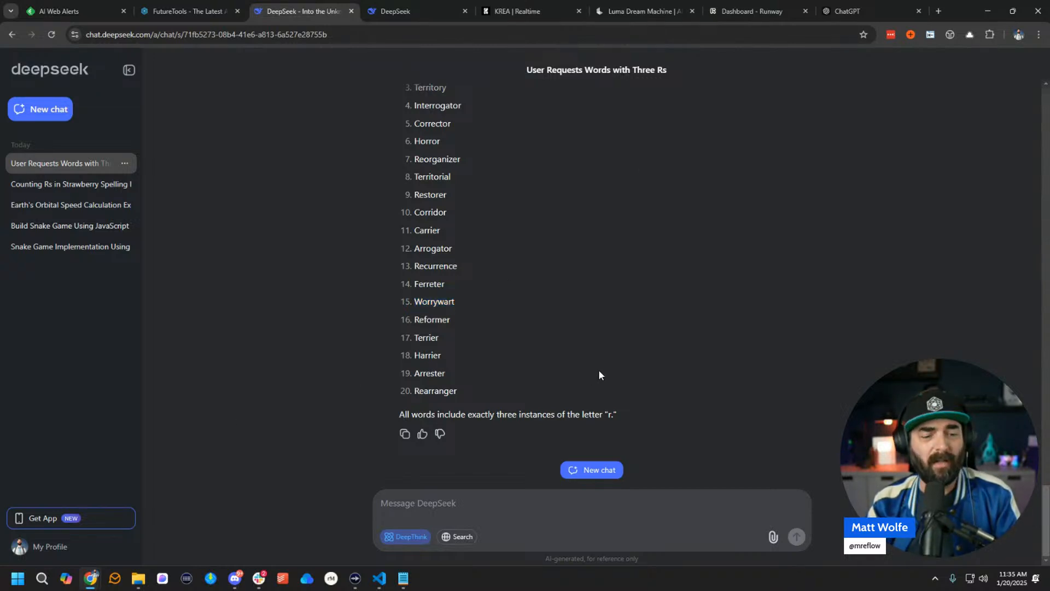
Switch to ChatGPT to view its available models, then return to the word list in DeepSeek.
left_click(853, 10)
left_click(215, 63)
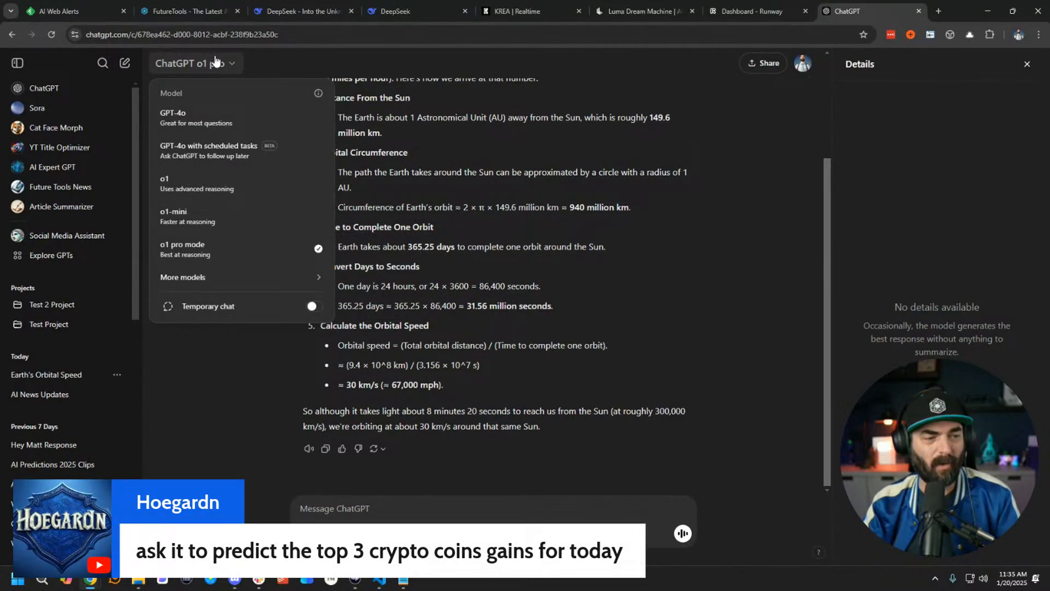
left_click(347, 7)
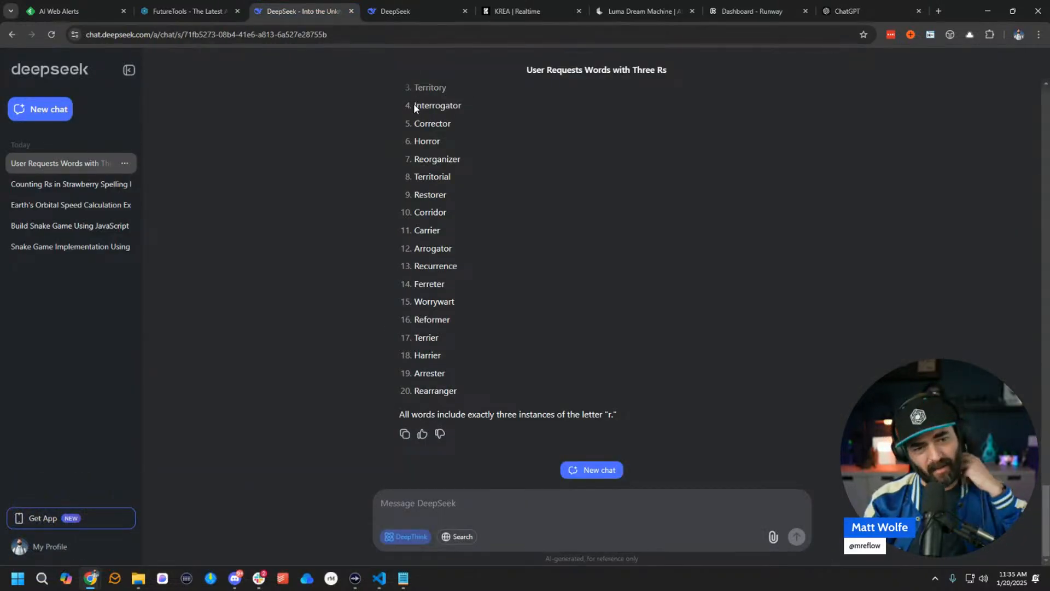
left_click(864, 6)
left_click(324, 6)
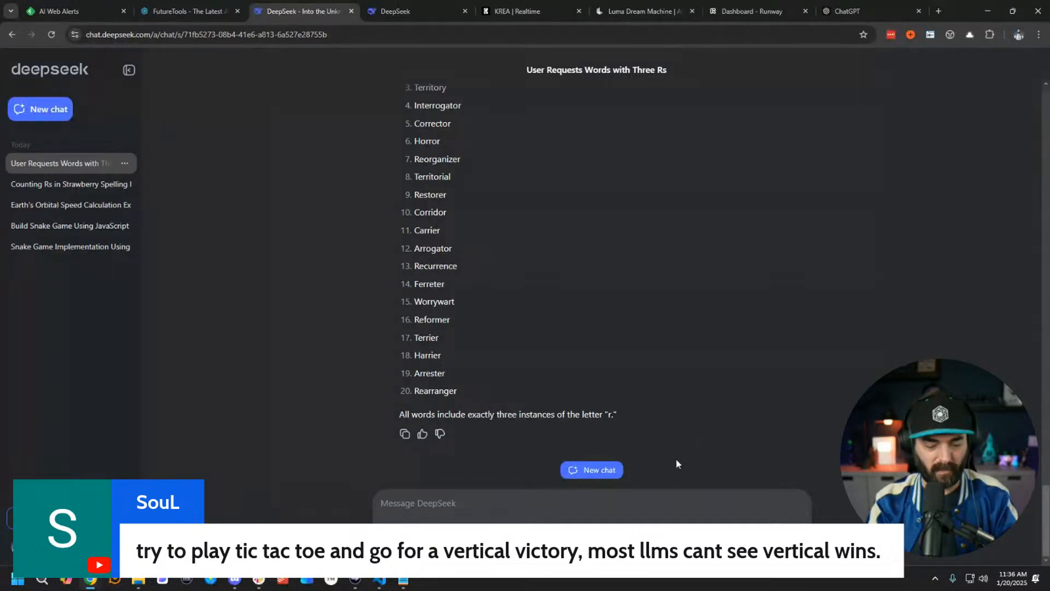
Send the follow-up message "Play tic tac toe with me" in the current DeepSeek chat.
left_click(597, 501)
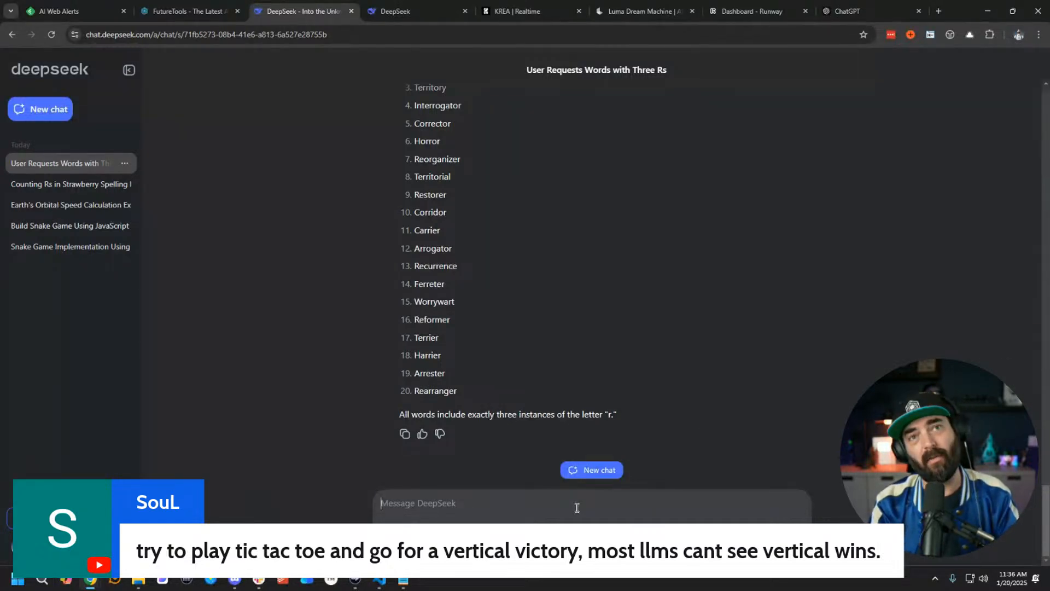
type("Play tik")
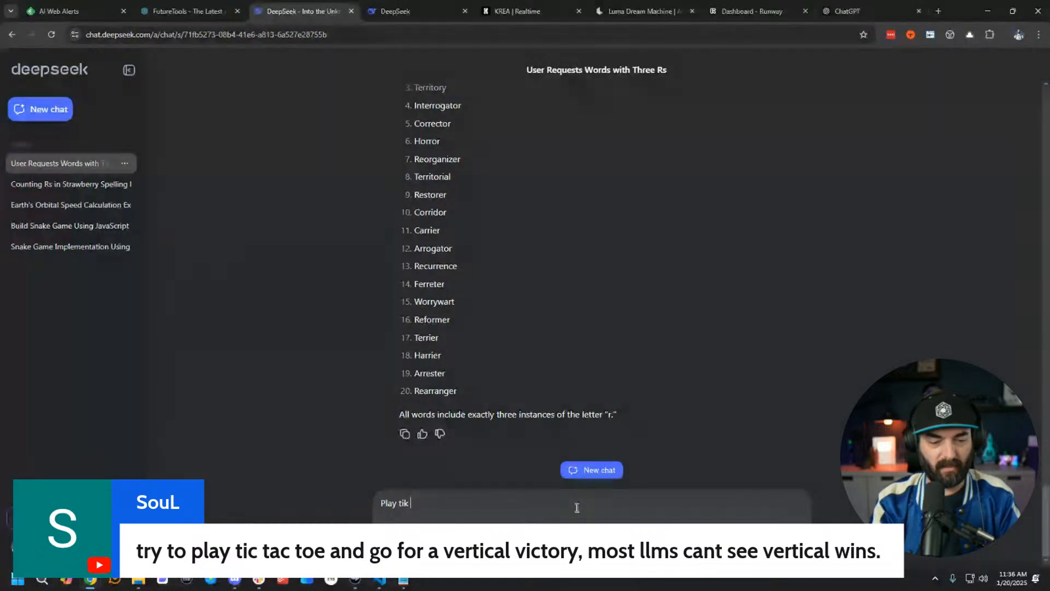
type(" tak tow")
key("BackSpace")
type("e with")
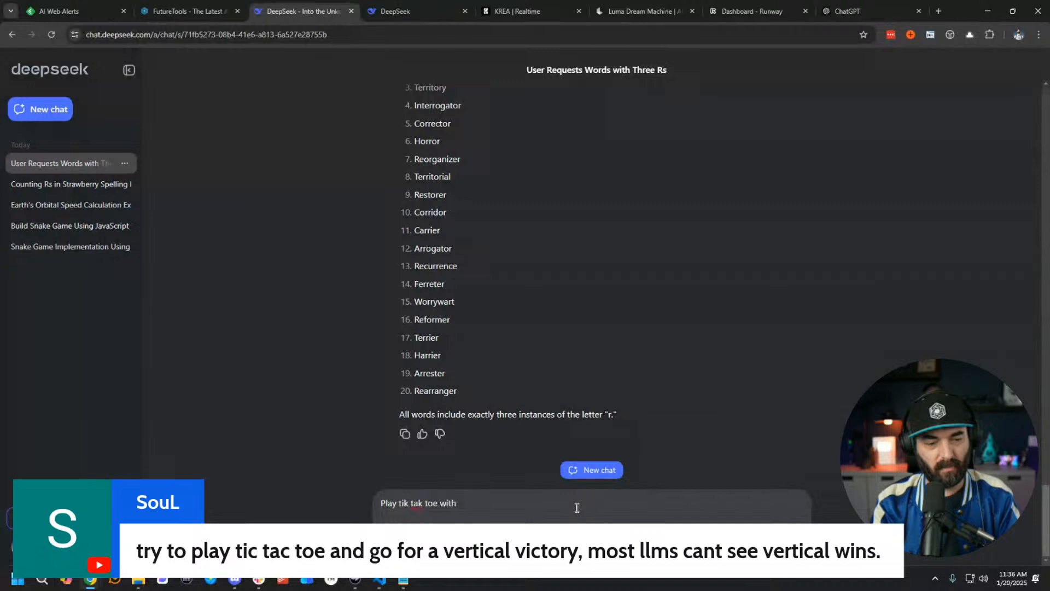
key("BackSpace")
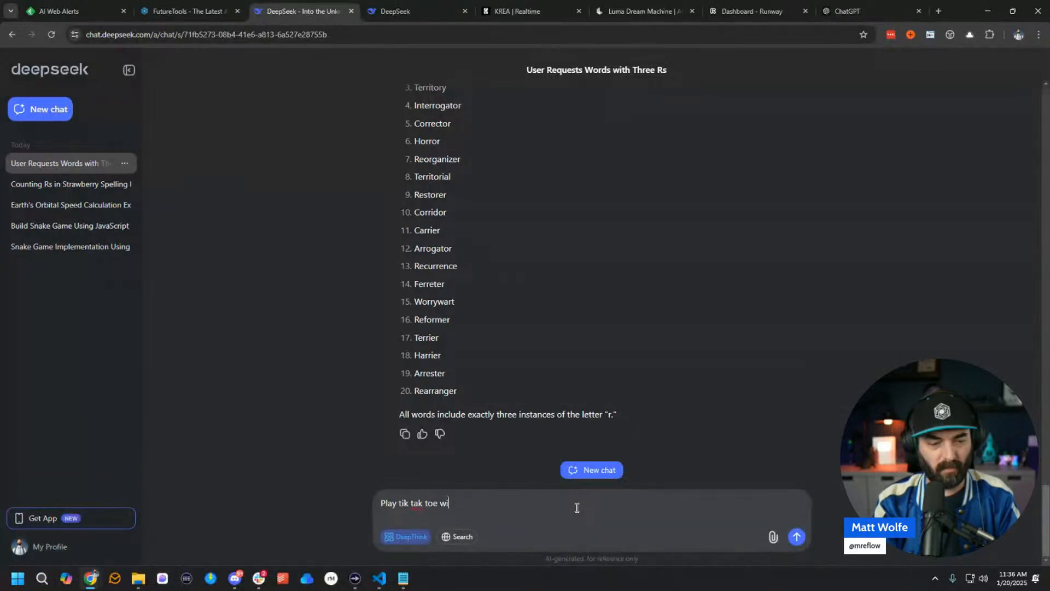
key("BackSpace")
key("BackSpace")
key("BackSpace")
key("BackSpace")
key("BackSpace")
key("BackSpace")
key("BackSpace")
key("BackSpace")
key("BackSpace")
key("BackSpace")
key("BackSpace")
key("BackSpace")
key("BackSpace")
type("c tac ")
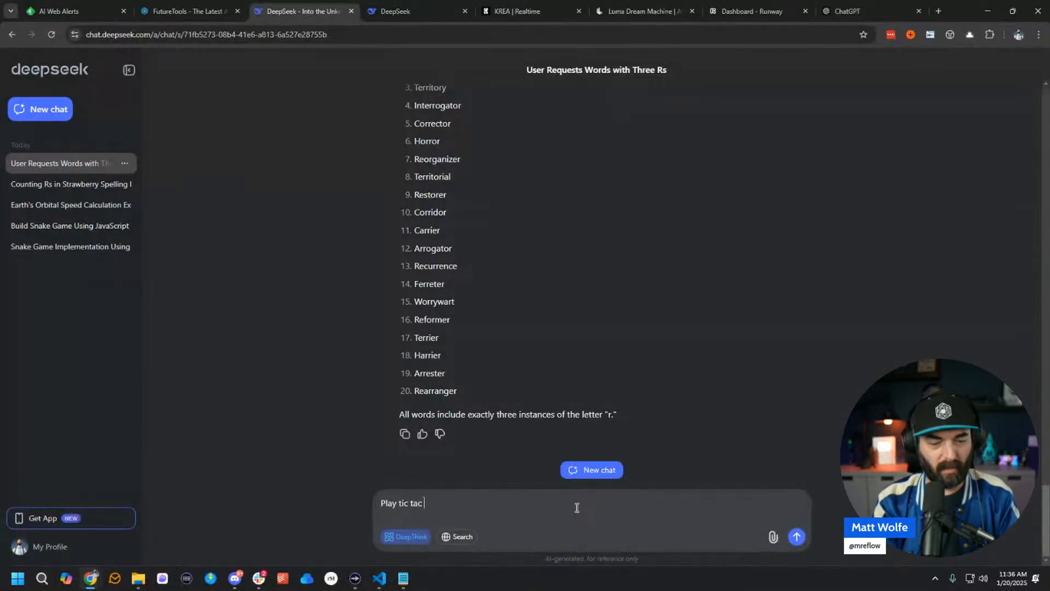
type("toe with me")
key("Return")
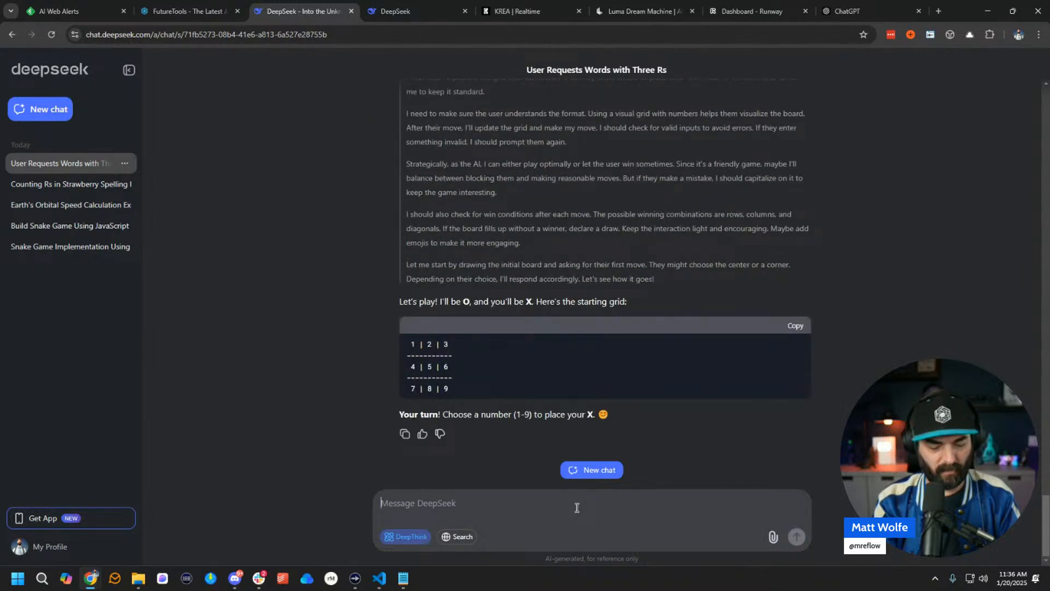
Play the first two X moves of the tic tac toe game in positions 5 and 2.
type("5")
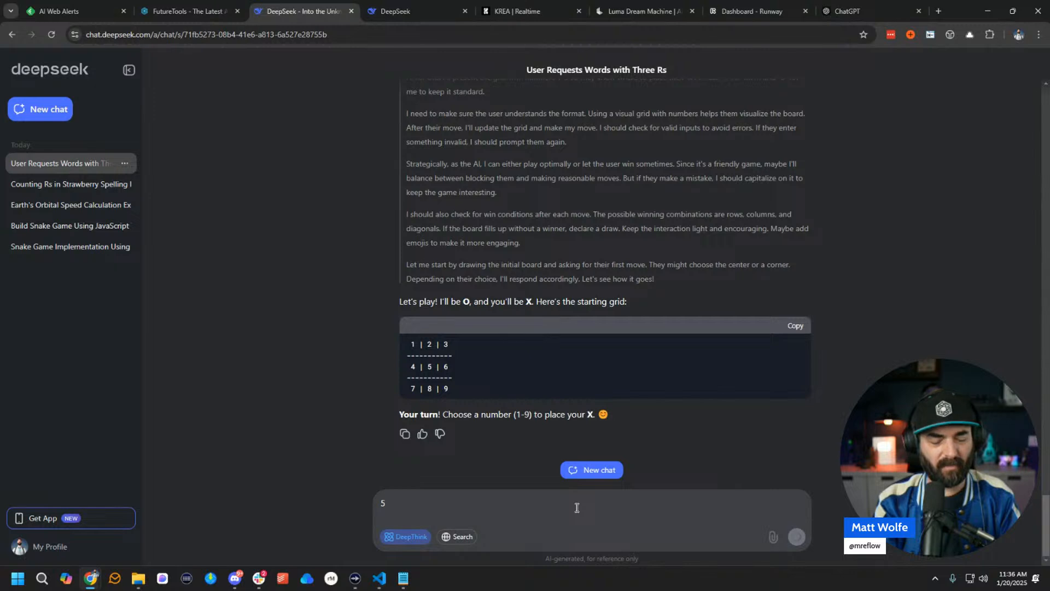
key("Return")
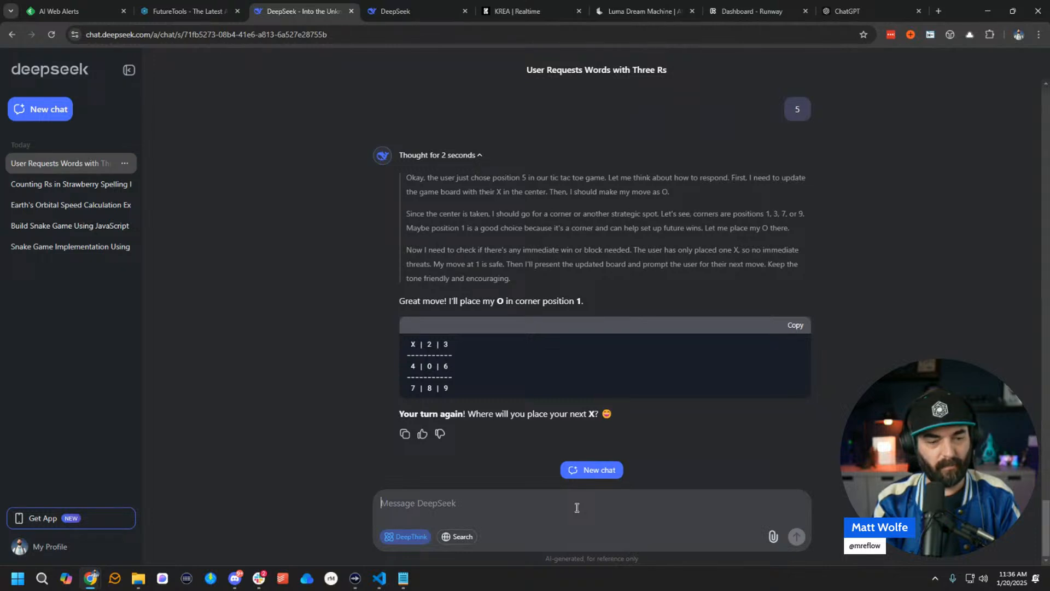
type("2")
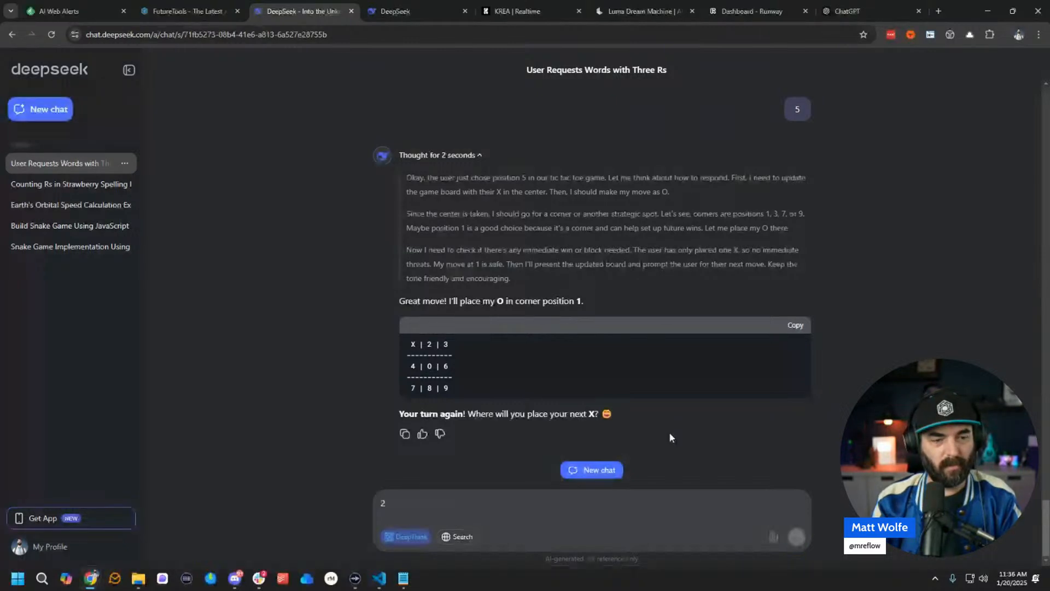
key("Return")
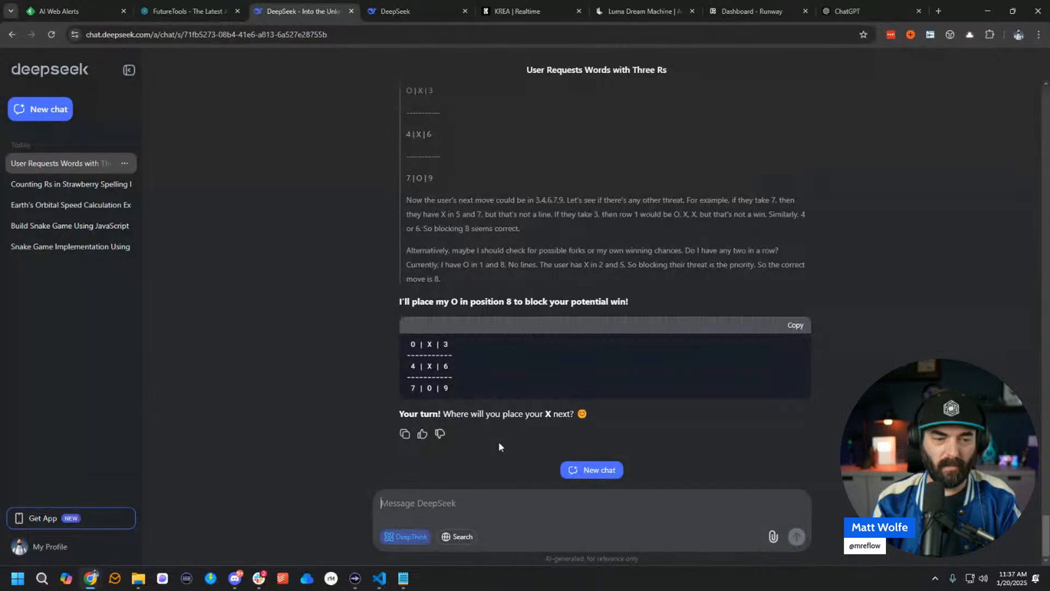
Highlight the marks in the board's middle column, then play the next X moves in positions 7 and 9.
double_click(429, 367)
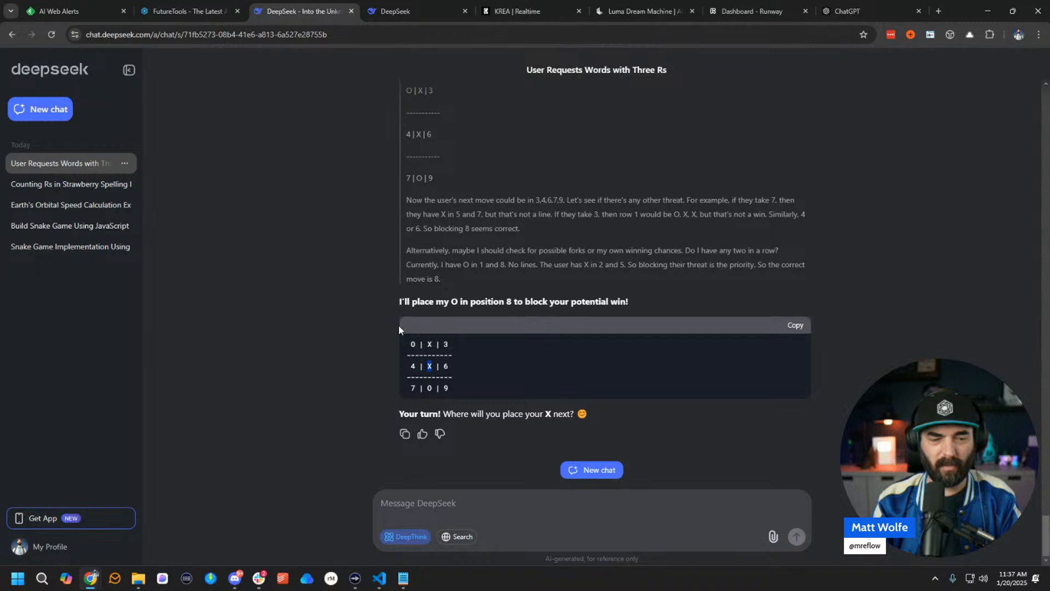
double_click(429, 344)
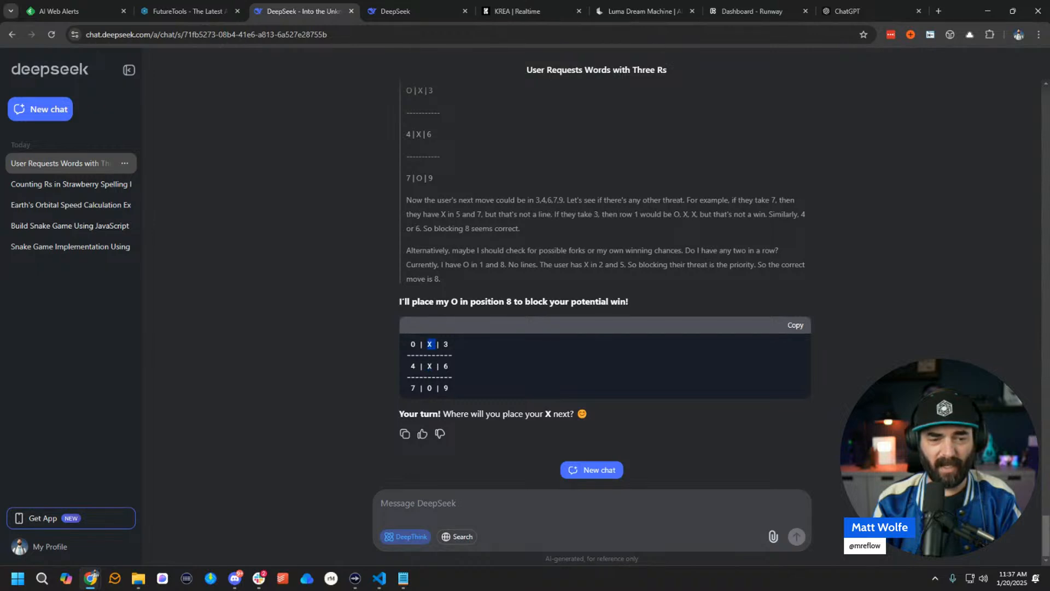
left_click(425, 409)
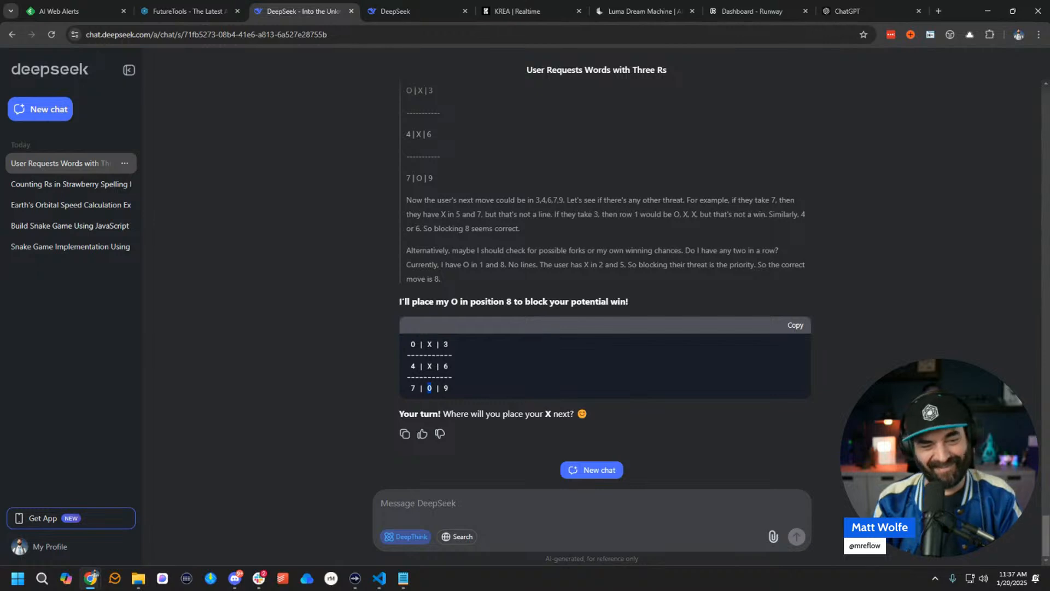
left_click(475, 499)
type("7")
key("Return")
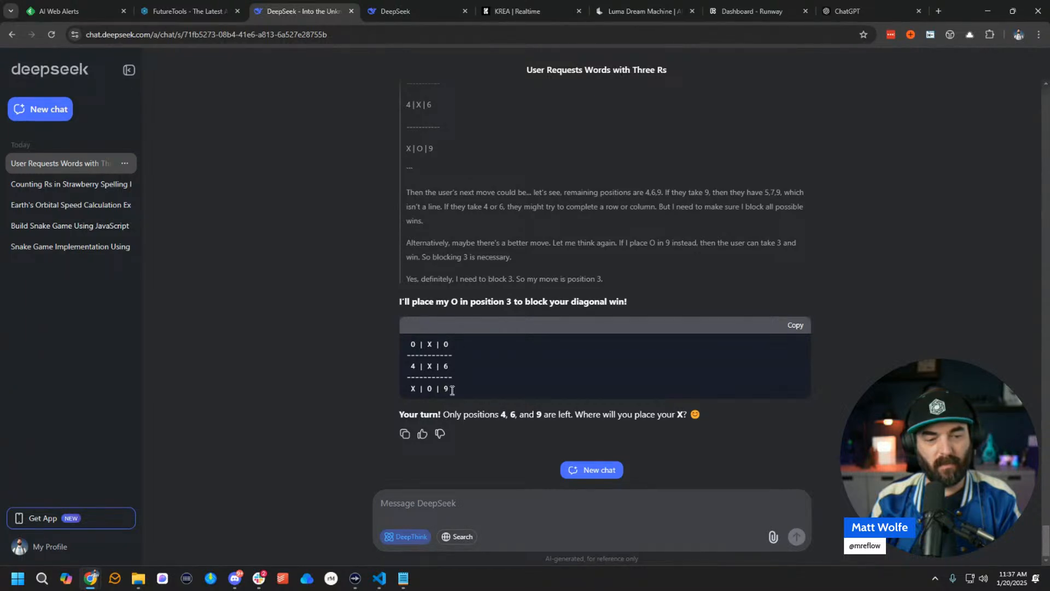
type("9")
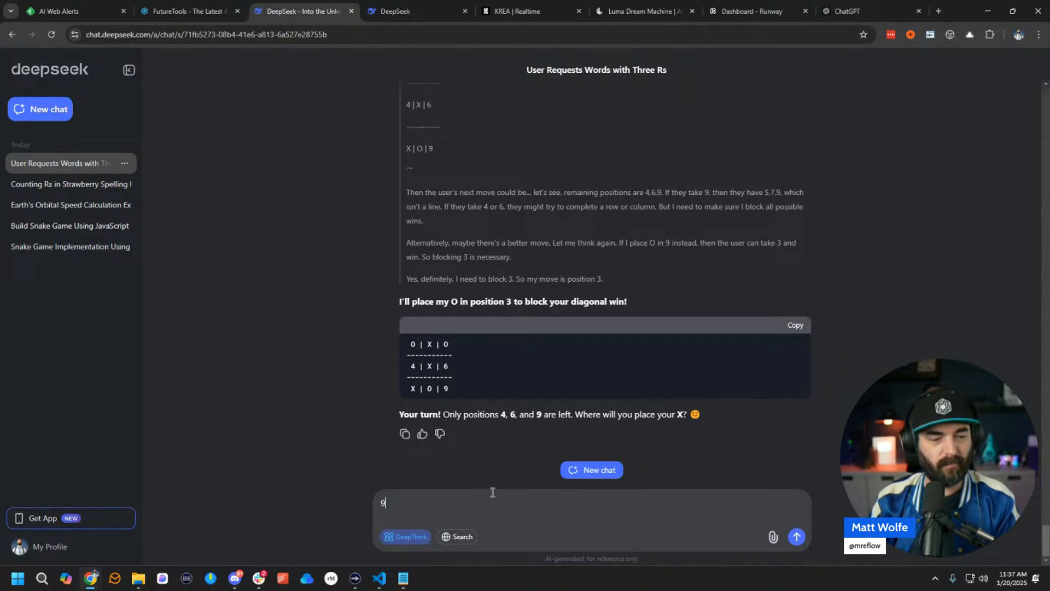
key("Return")
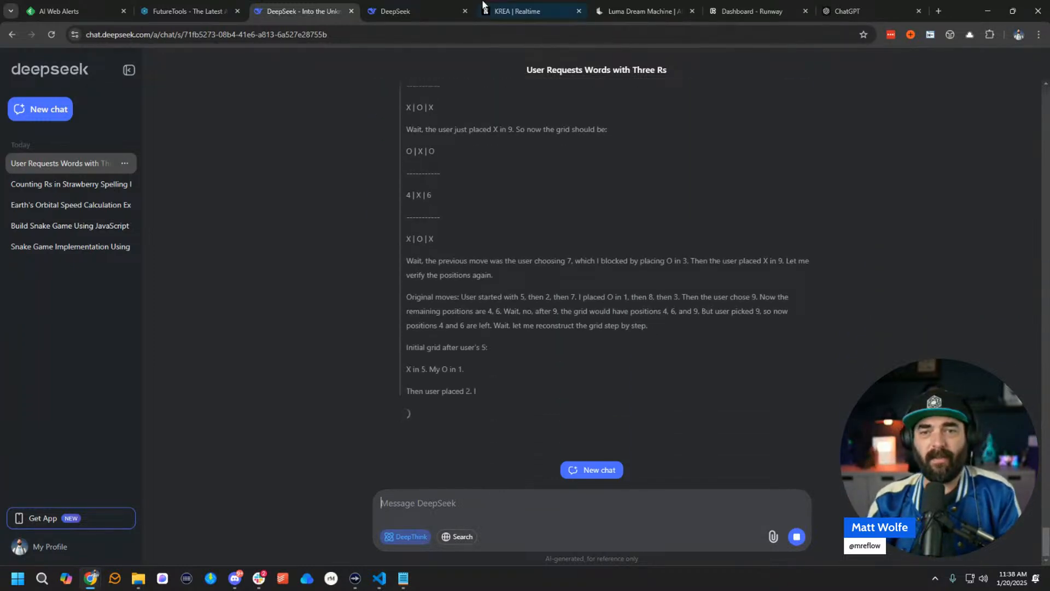
Switch to ChatGPT and start a new chat with the o1 pro model.
left_click(847, 11)
left_click(455, 270)
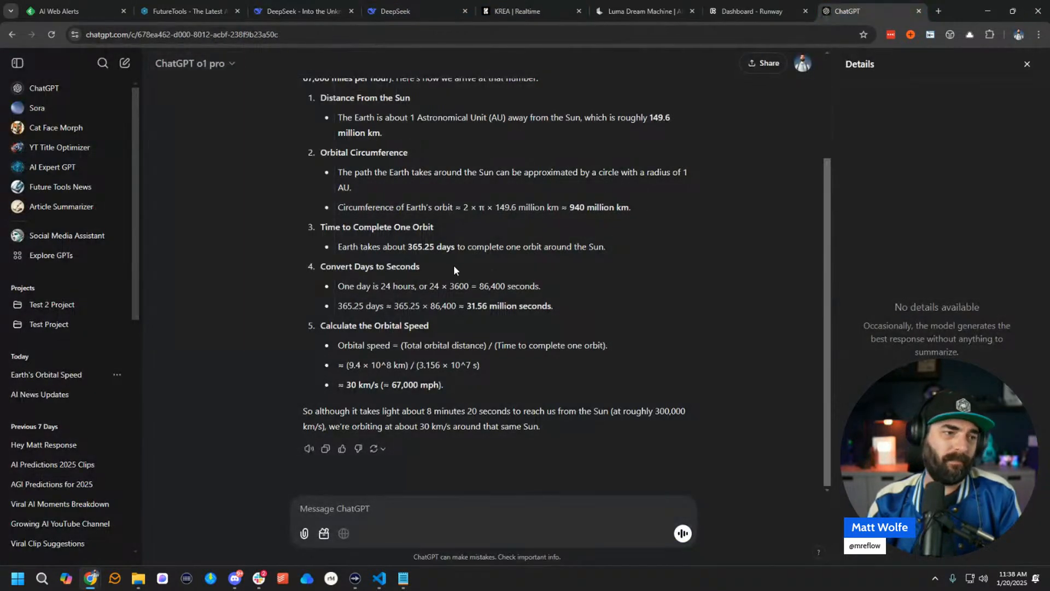
double_click(69, 84)
left_click(64, 92)
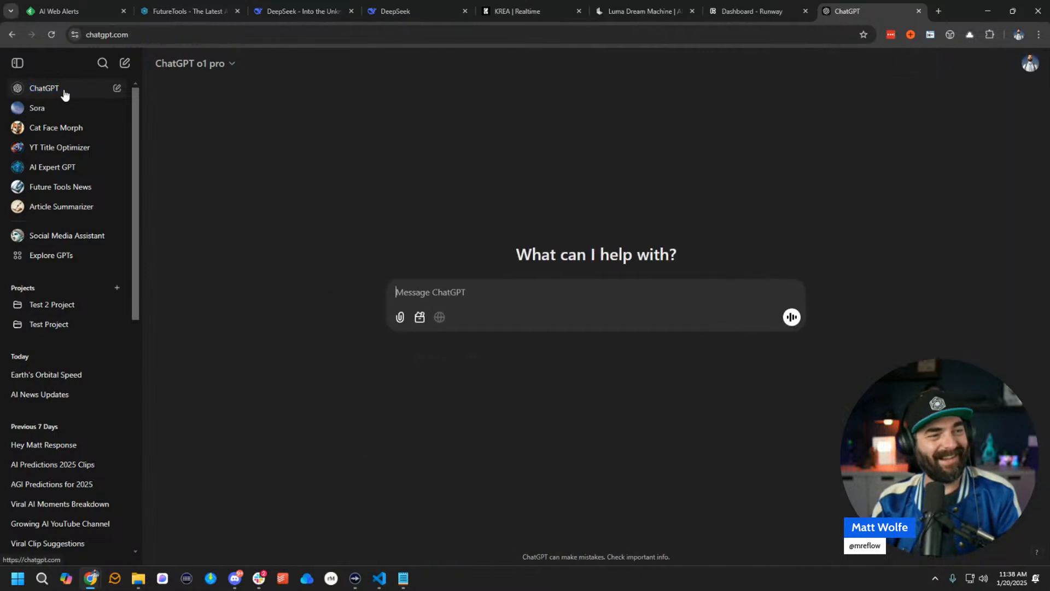
Ask ChatGPT o1 pro "Why do they call it a "Cats game" in Tic Tac Toe?".
type("Why ")
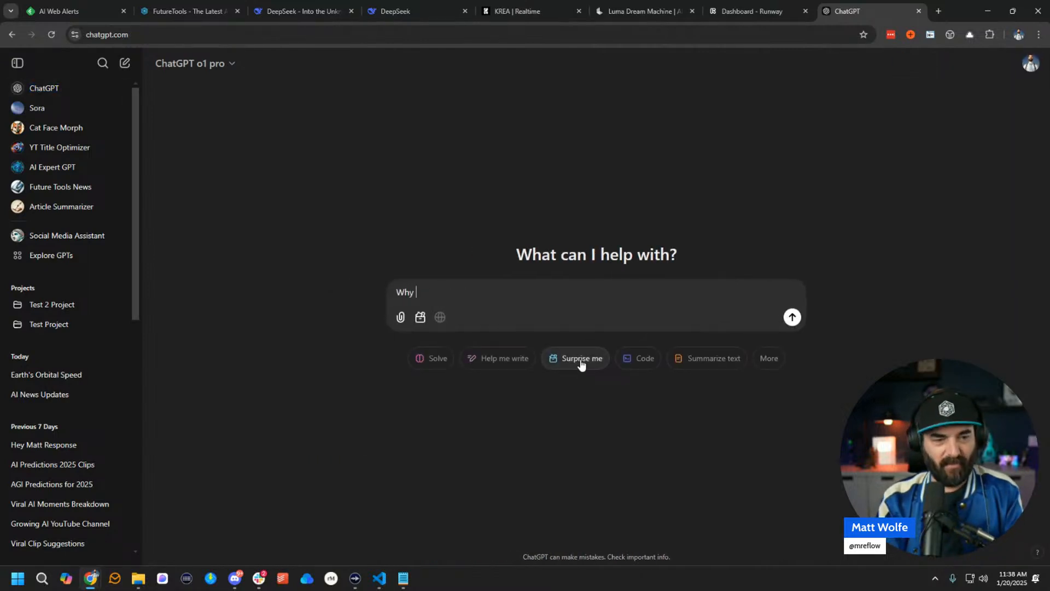
type("do they call iot")
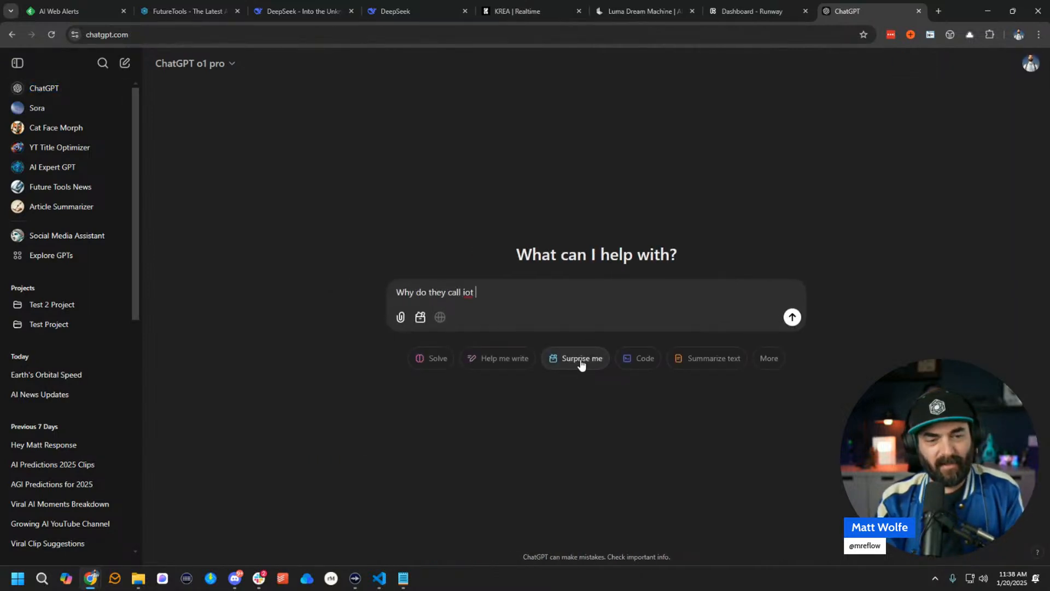
key("BackSpace")
key("BackSpace")
key("BackSpace")
type("ts a")
key("BackSpace")
key("BackSpace")
key("BackSpace")
type("a \"Cat")
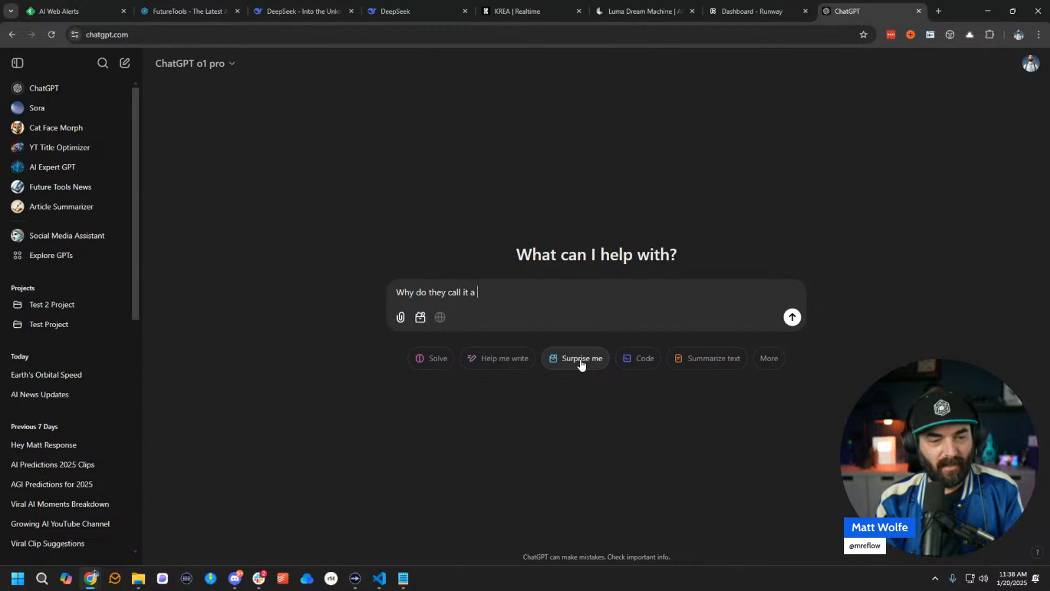
key("BackSpace")
key("BackSpace")
type("ats game\" in ")
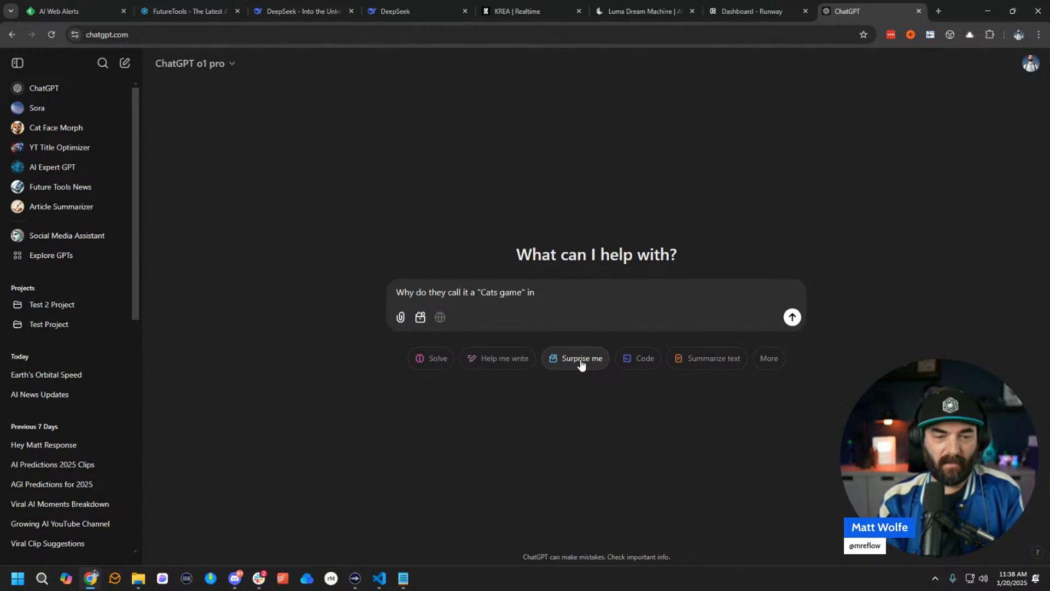
type("Tic Tac Toe")
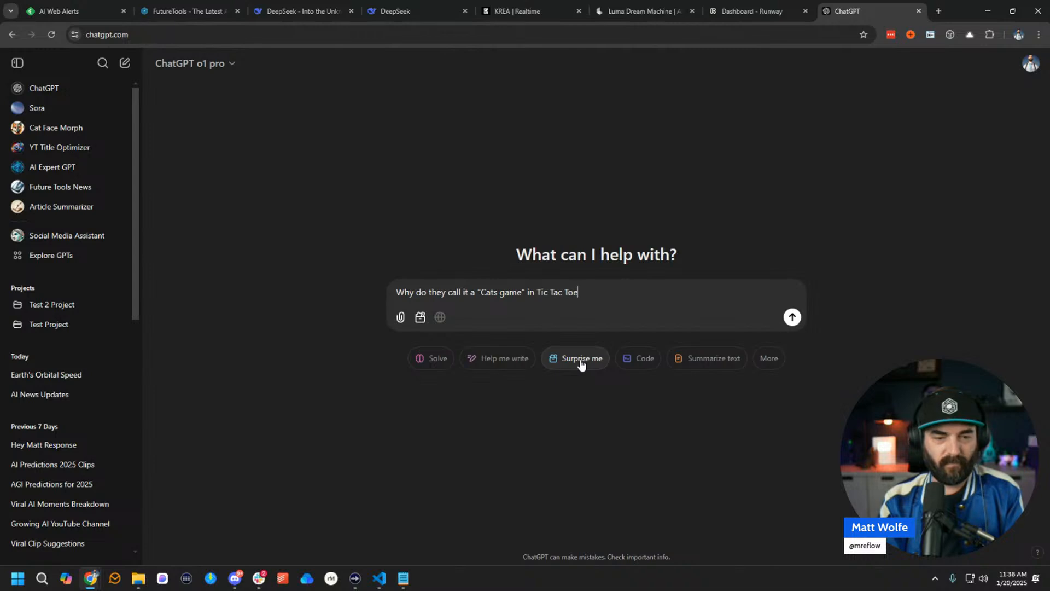
type("?")
key("Return")
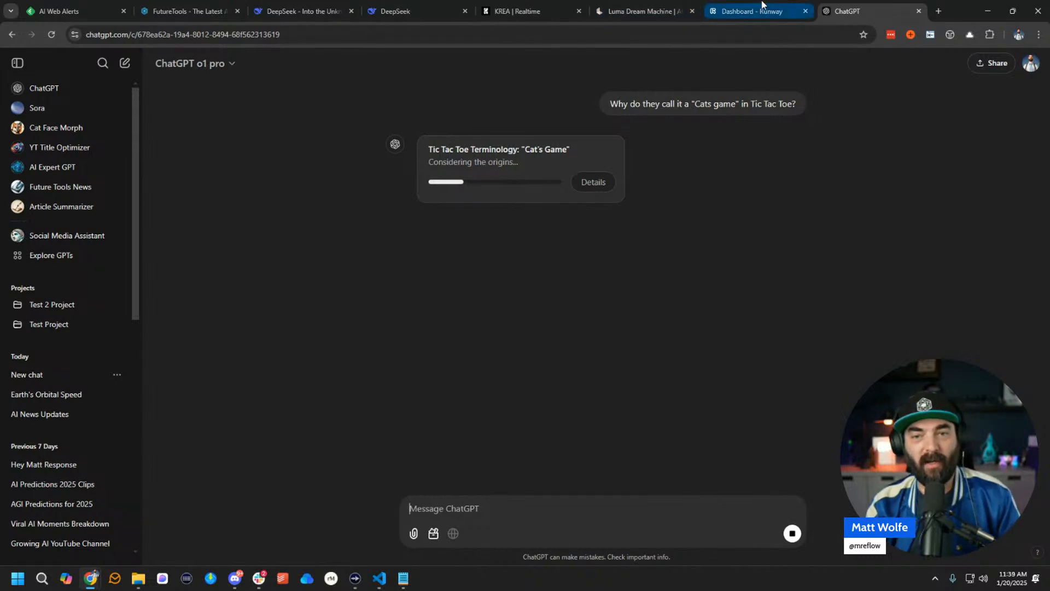
Return to the DeepSeek chat and look back through the tic tac toe game from its starting grid to the first moves.
left_click(272, 8)
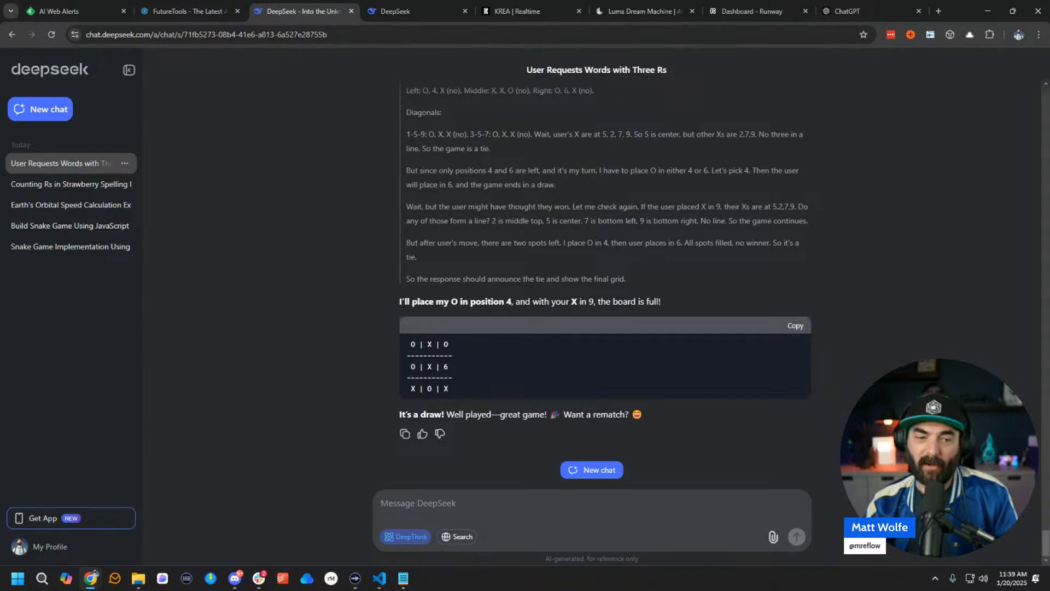
scroll(572, 363, "up", 7)
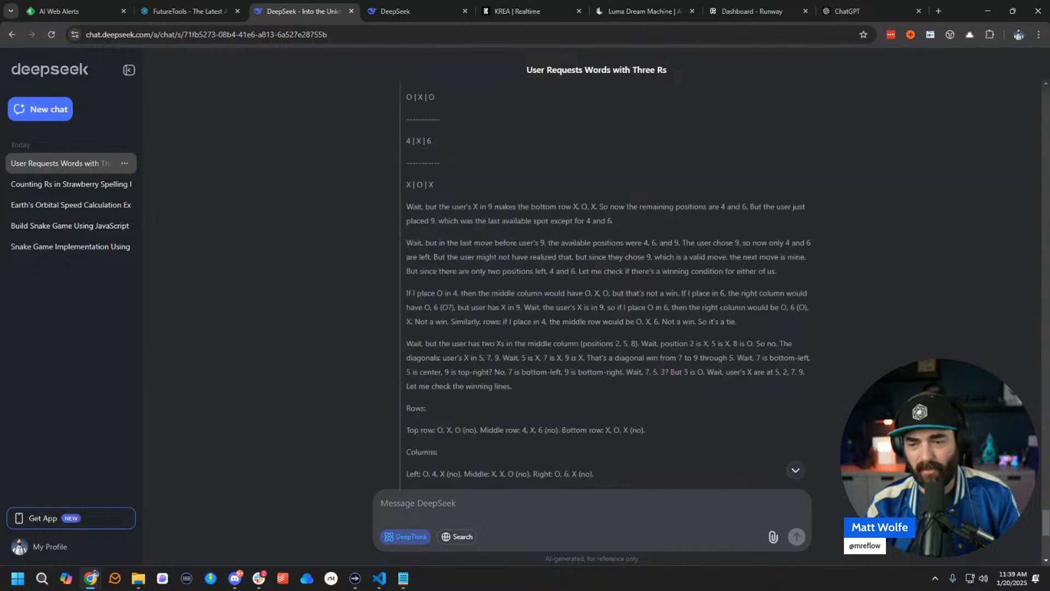
scroll(606, 284, "up", 20)
scroll(815, 244, "down", 10)
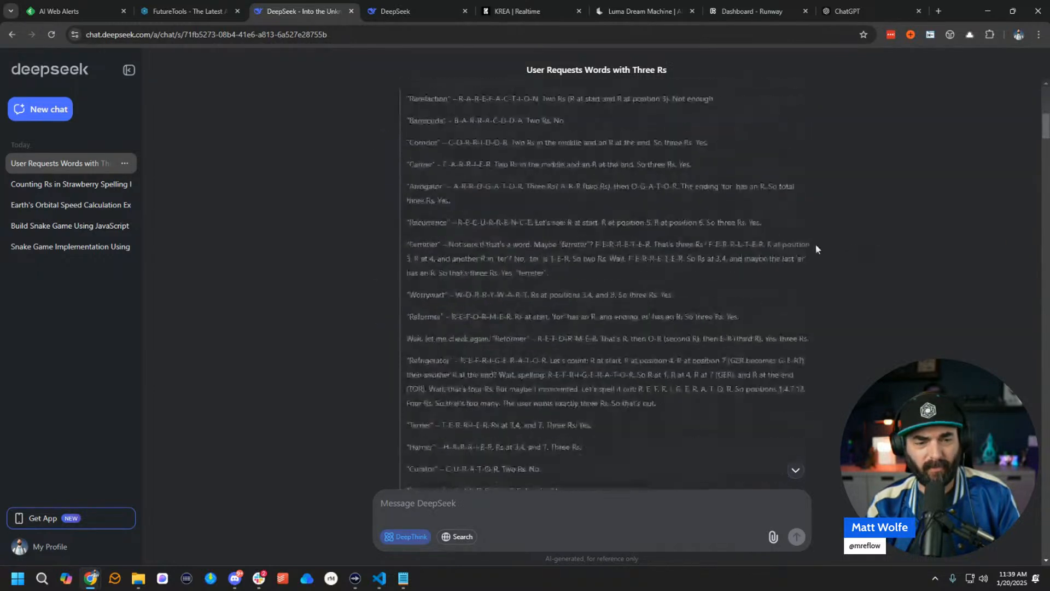
scroll(502, 308, "down", 15)
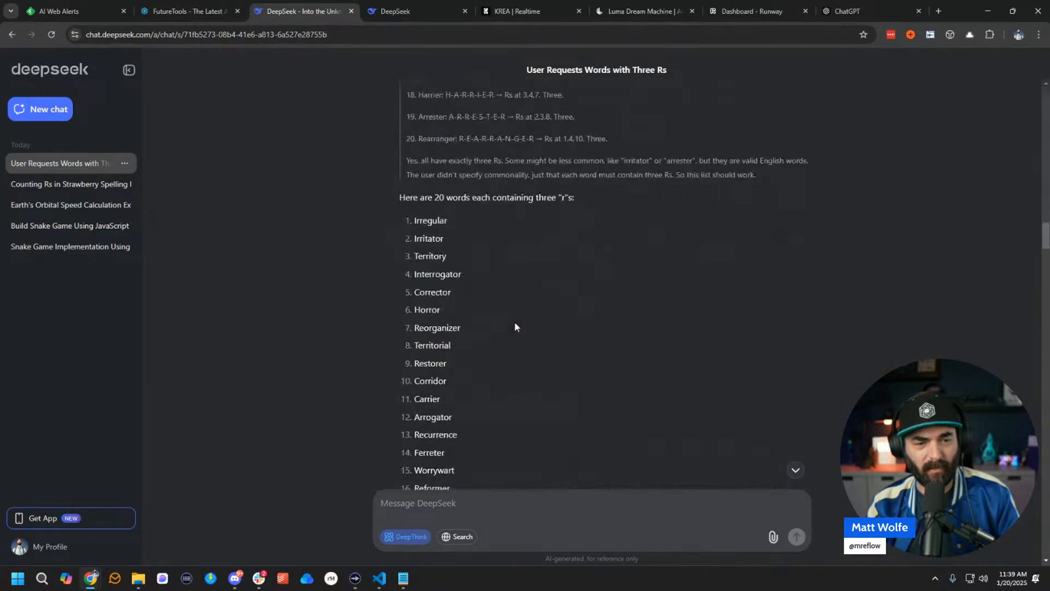
scroll(514, 326, "down", 8)
scroll(527, 329, "up", 1)
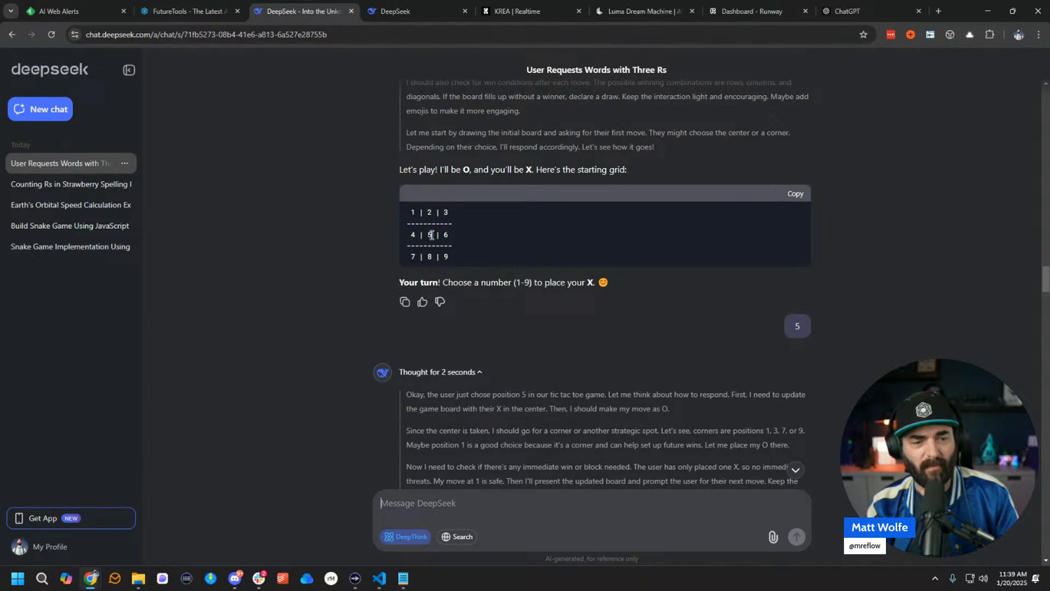
scroll(422, 289, "down", 1)
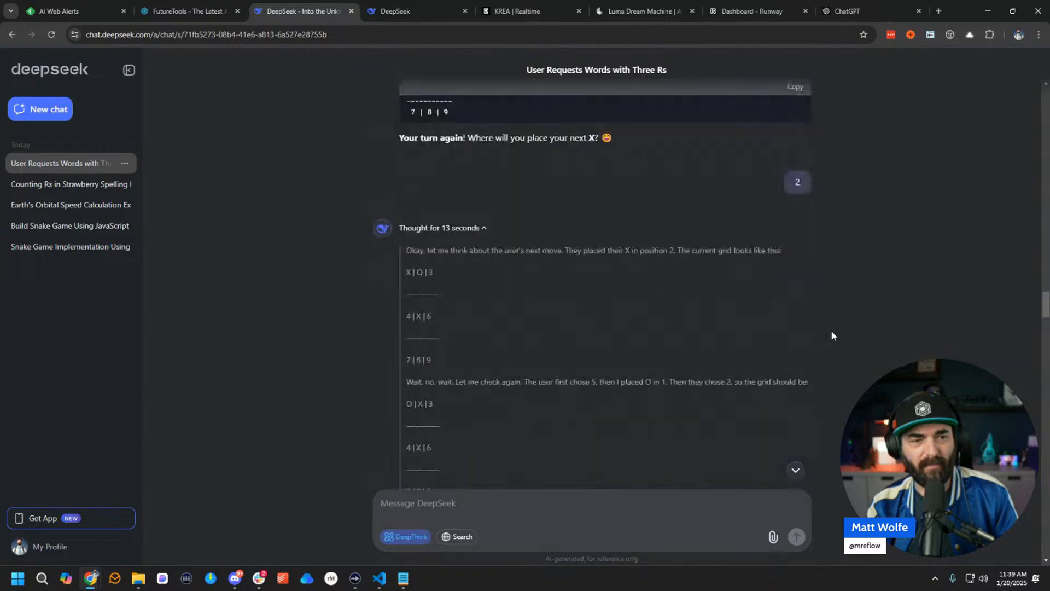
scroll(832, 332, "up", 2)
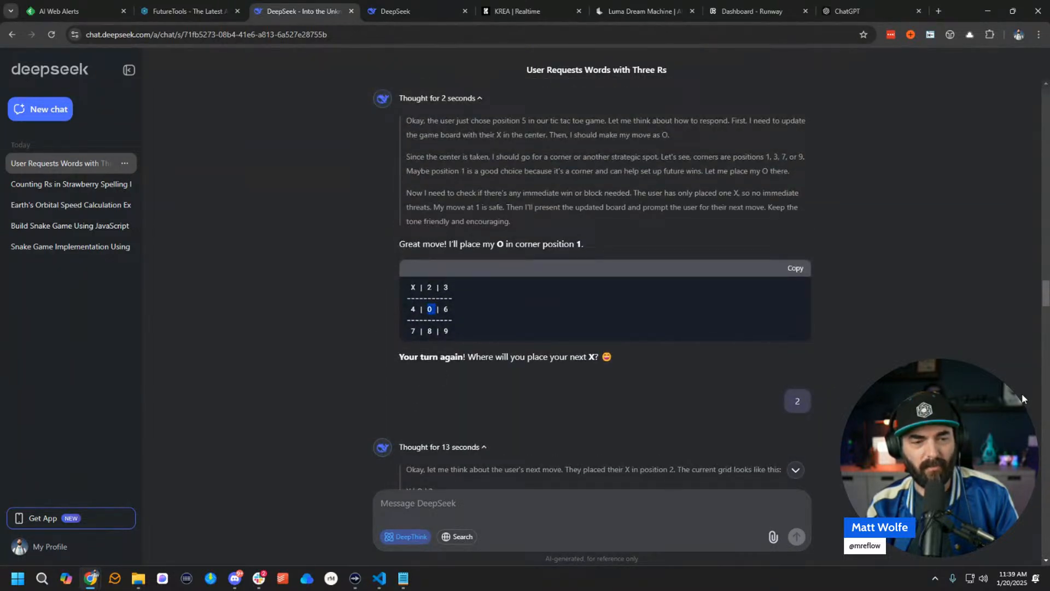
scroll(1022, 392, "up", 8)
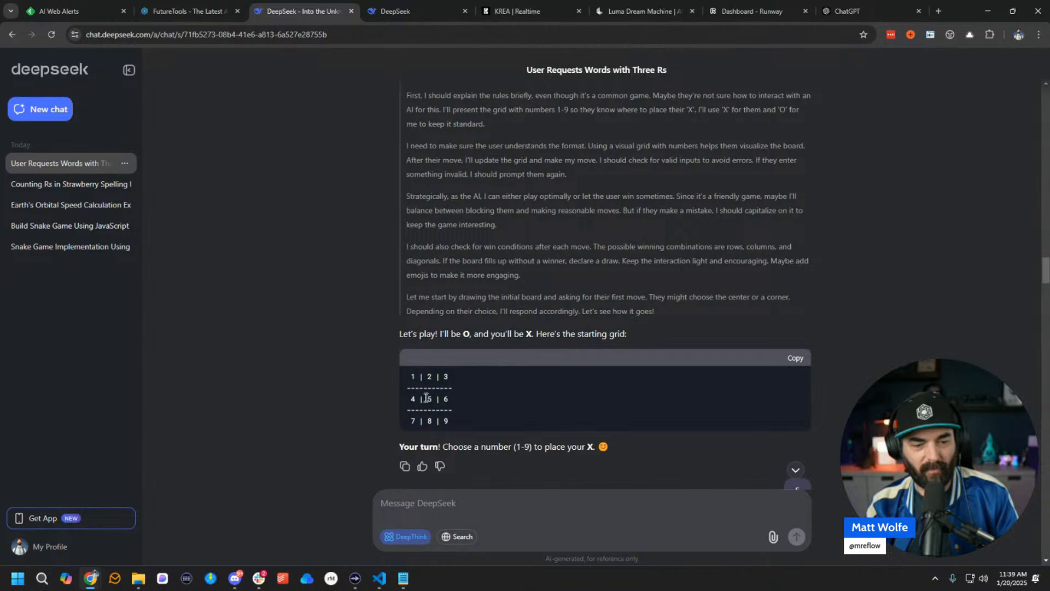
Highlight position 5 in the starting grid and the message that chose 5 as the first X move.
left_click_drag(426, 397, 433, 398)
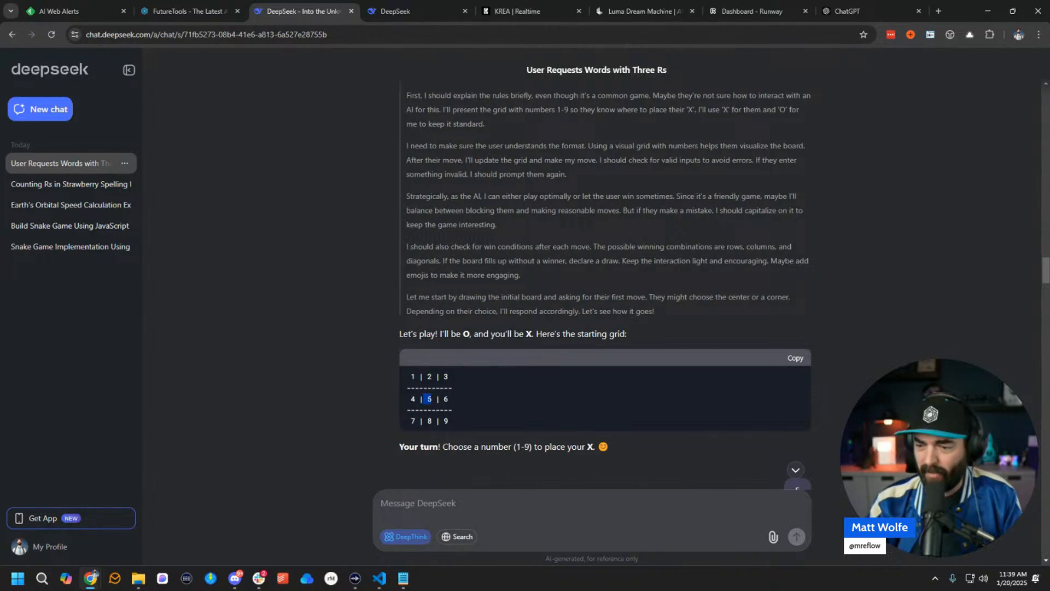
scroll(740, 414, "down", 2)
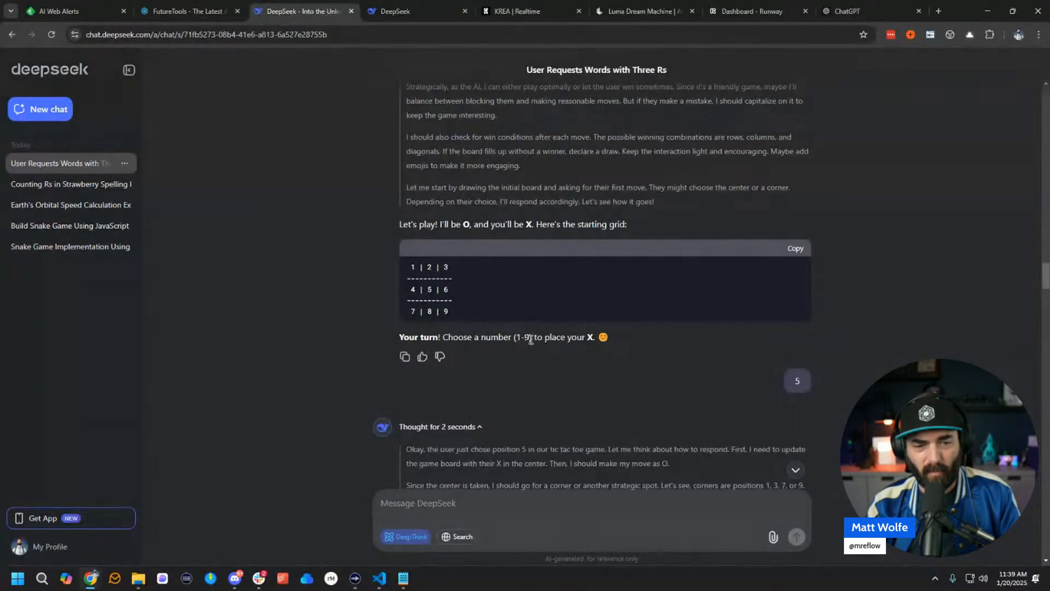
double_click(797, 381)
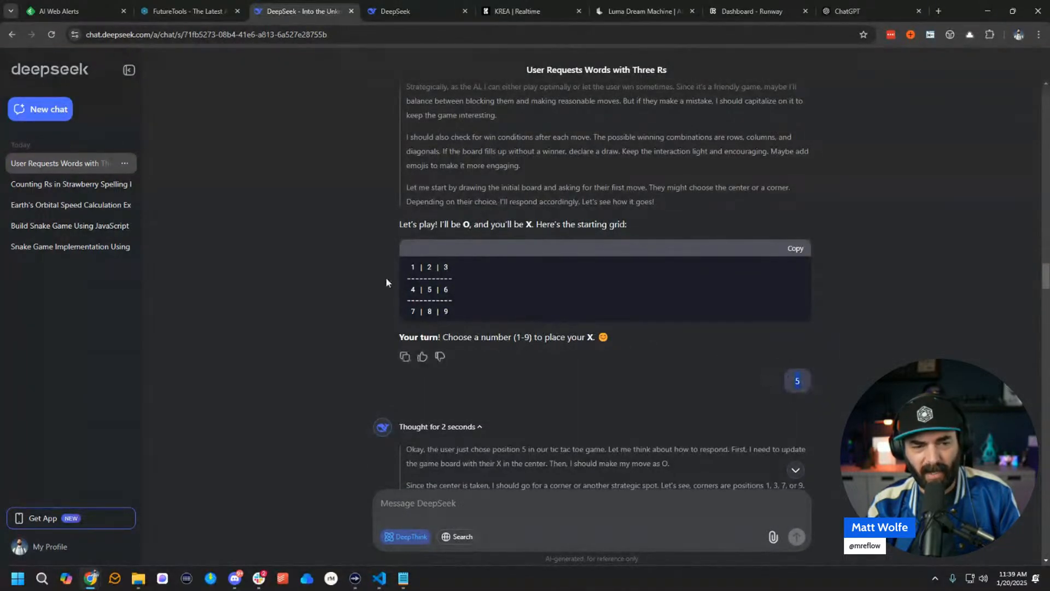
double_click(428, 289)
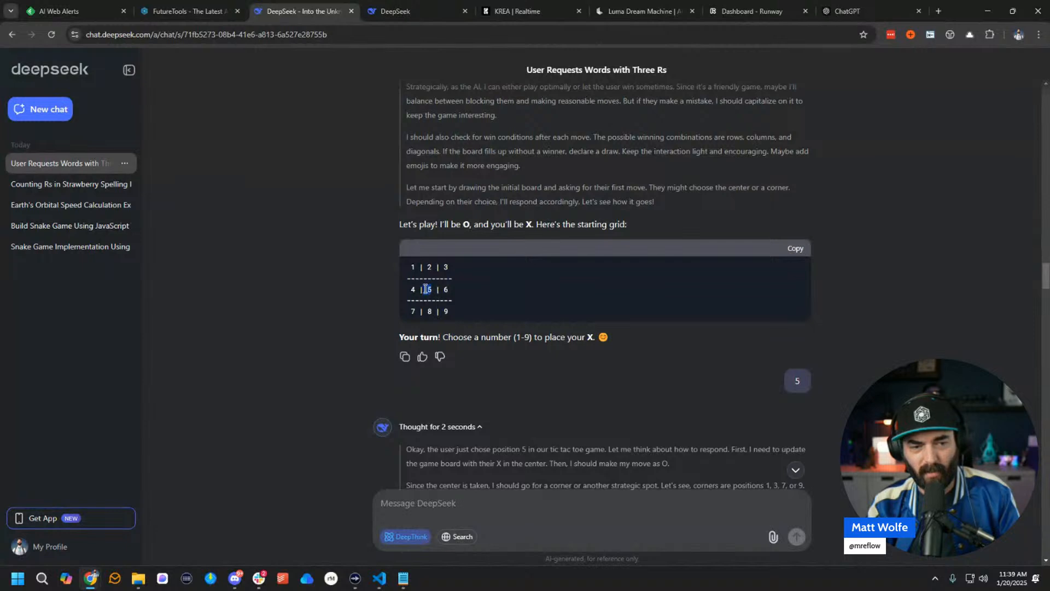
Highlight the marks and the "I'll place my O in corner position 1" reply on the second board, then review the reasoning for the following moves.
scroll(804, 395, "down", 10)
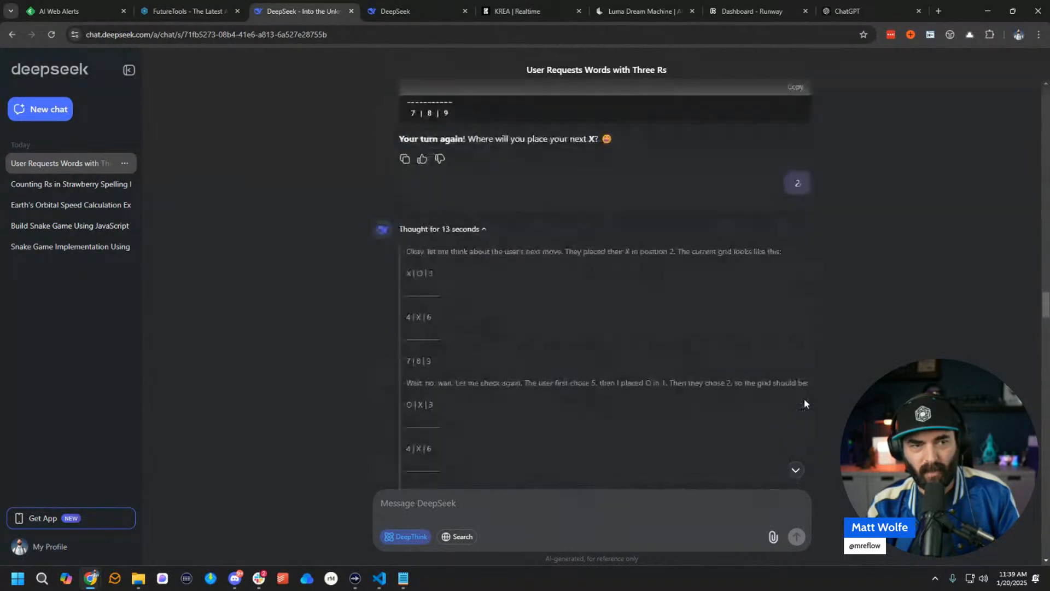
scroll(798, 399, "up", 3)
left_click_drag(424, 255, 432, 255)
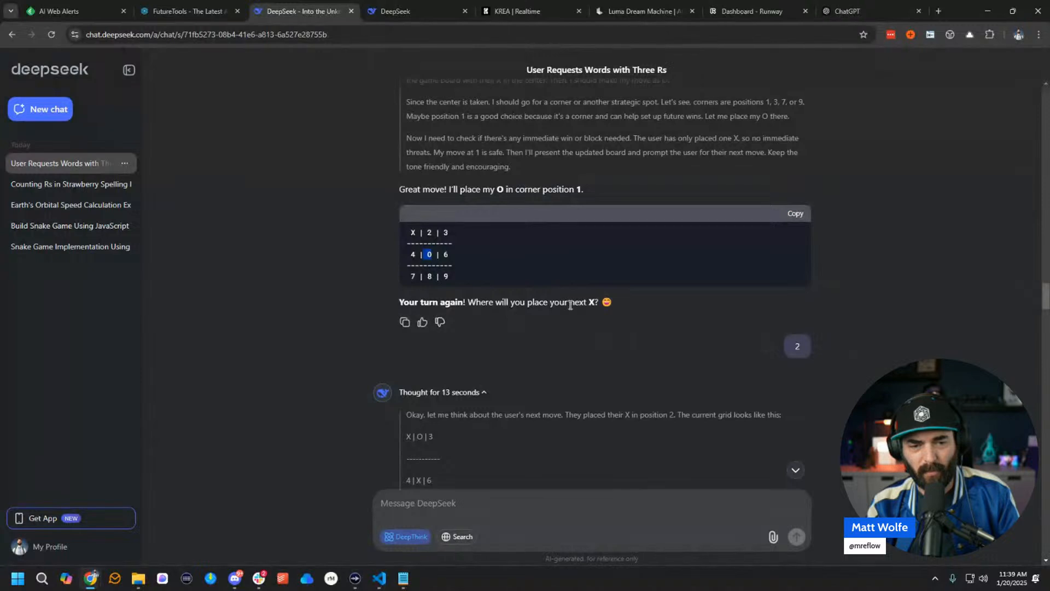
left_click_drag(409, 234, 415, 233)
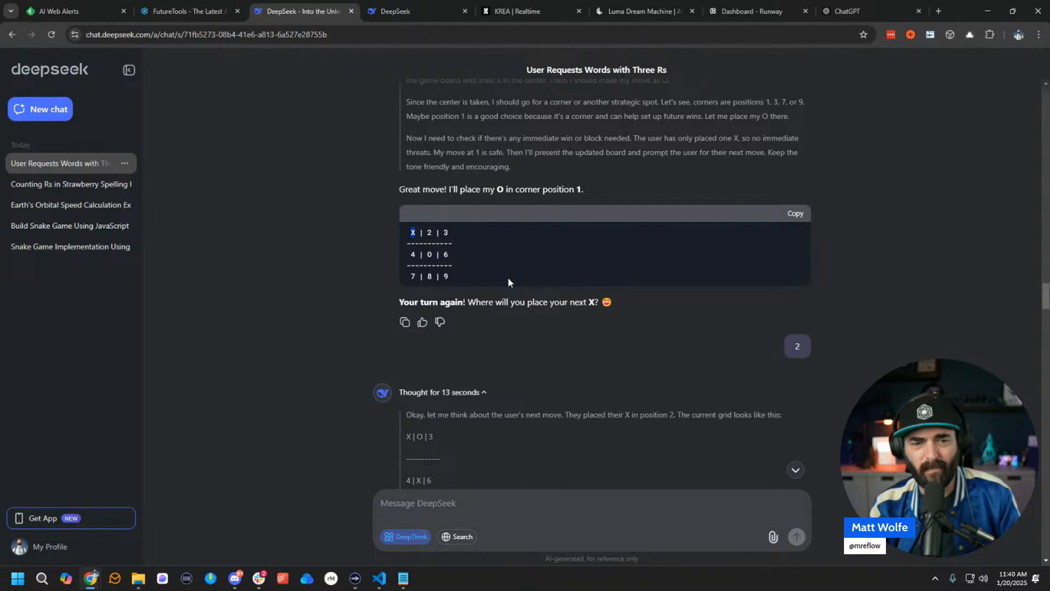
left_click_drag(453, 186, 591, 188)
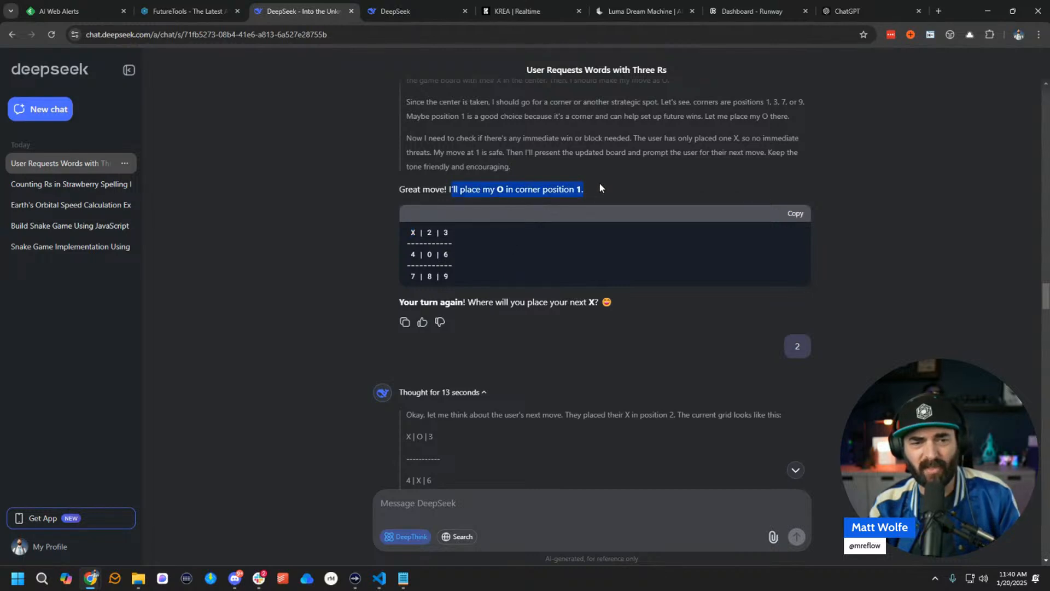
double_click(413, 233)
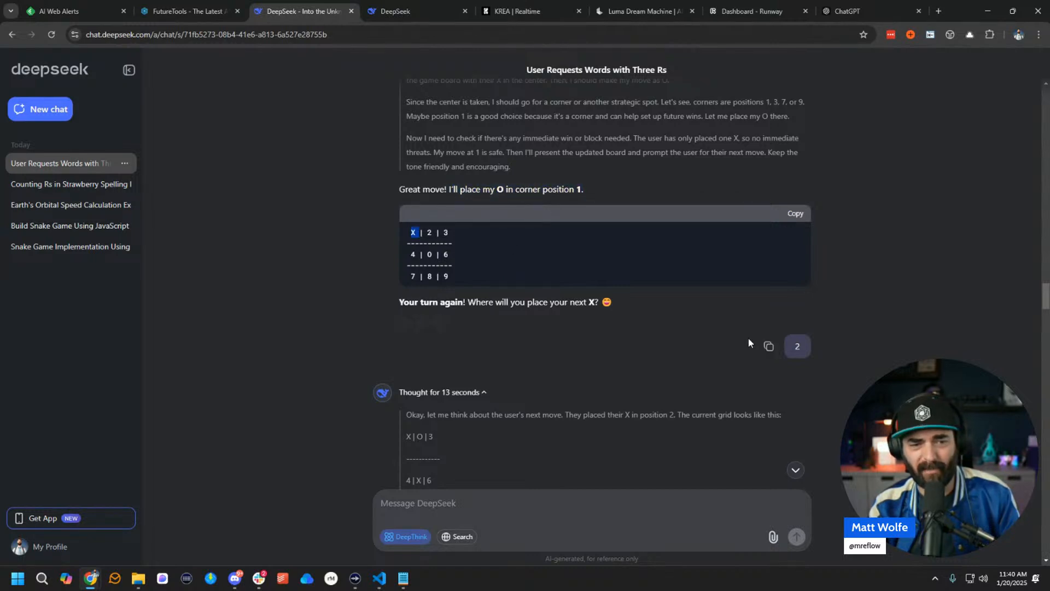
scroll(660, 457, "down", 8)
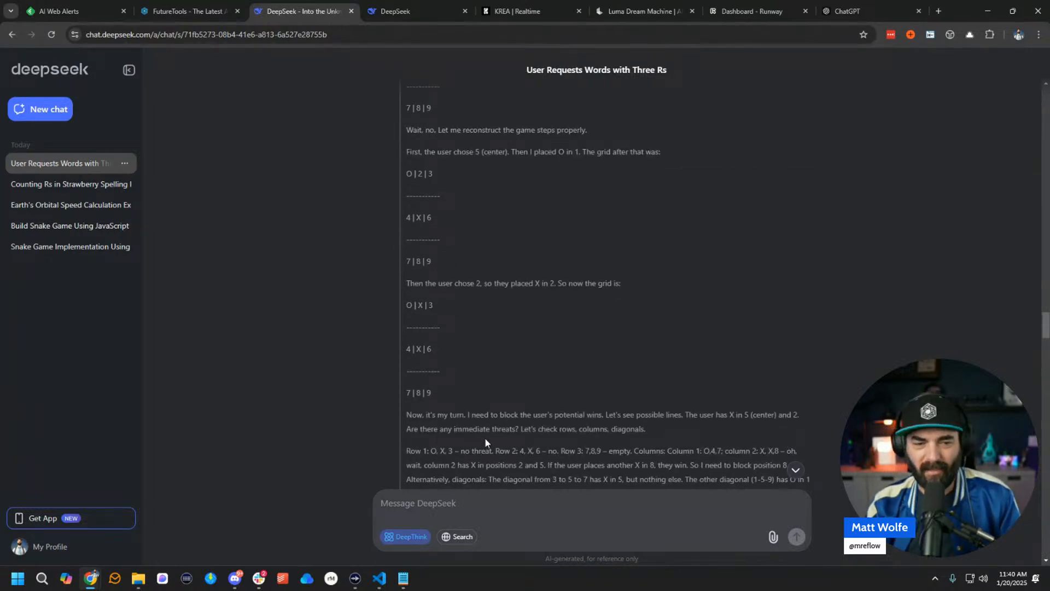
scroll(481, 443, "down", 15)
scroll(475, 482, "down", 6)
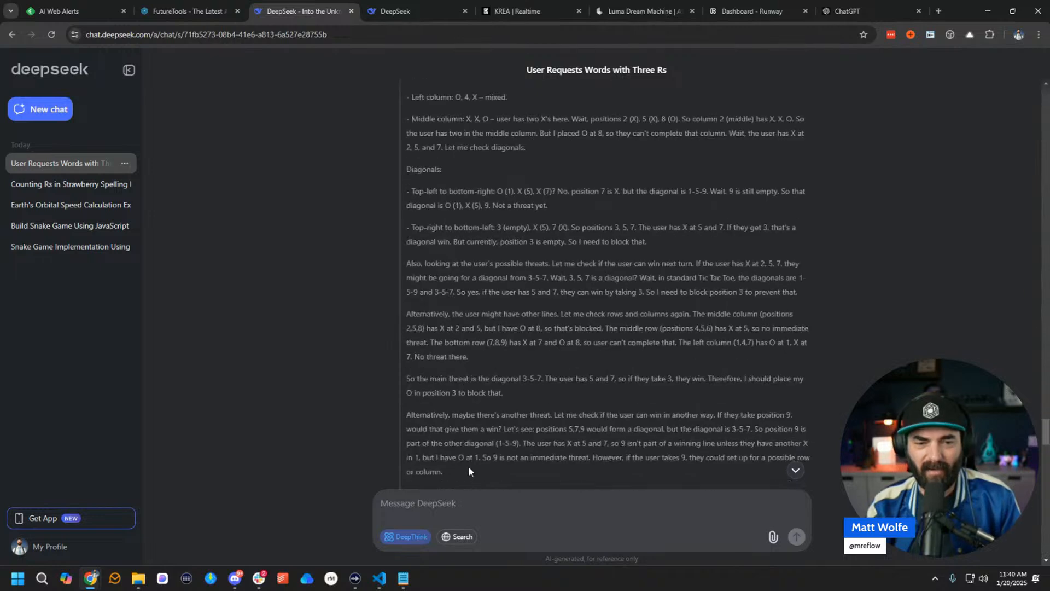
scroll(481, 461, "down", 5)
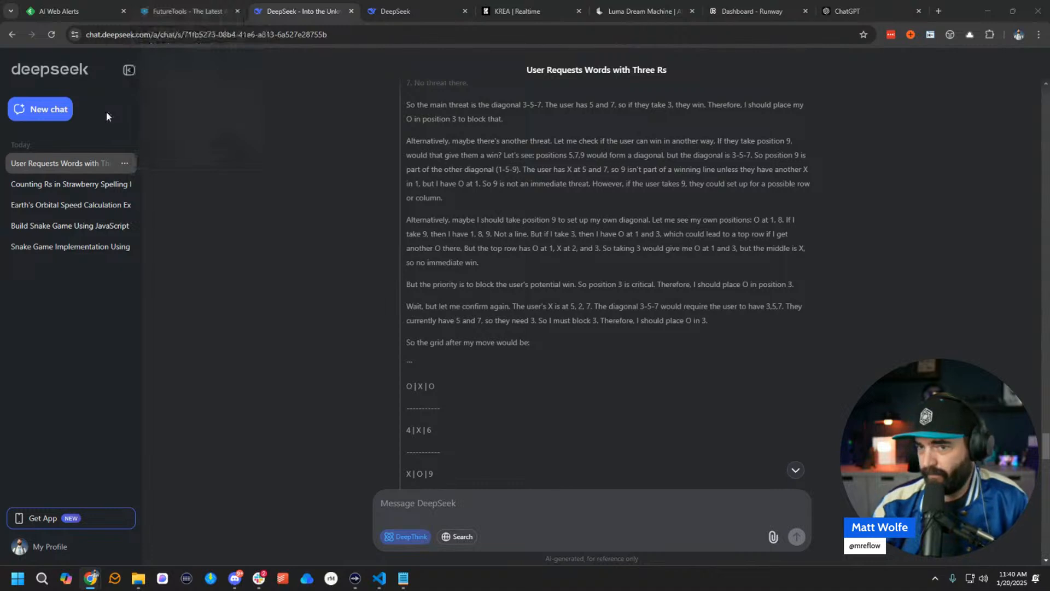
Start a new DeepSeek chat and highlight the site's web address.
left_click(55, 109)
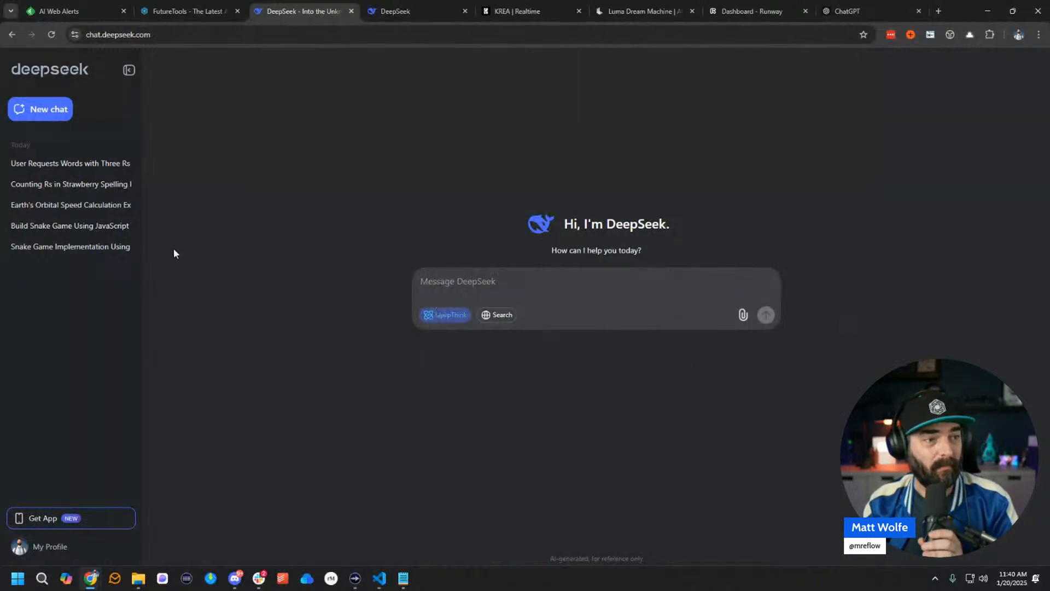
left_click_drag(180, 36, 157, 59)
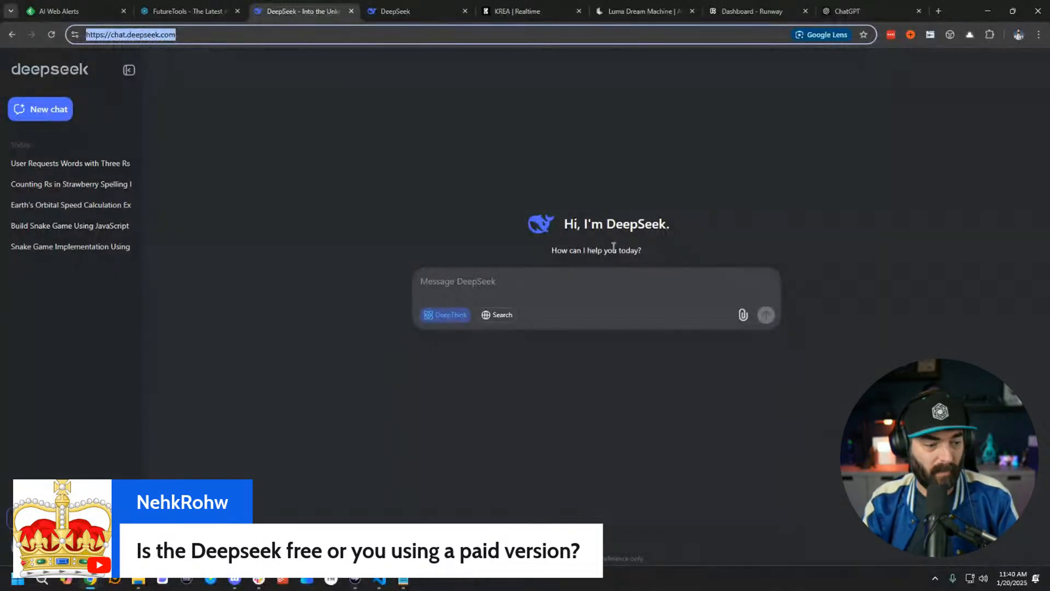
Check the General and Profile sections of the DeepSeek account settings for plan information, then close the settings.
left_click(55, 546)
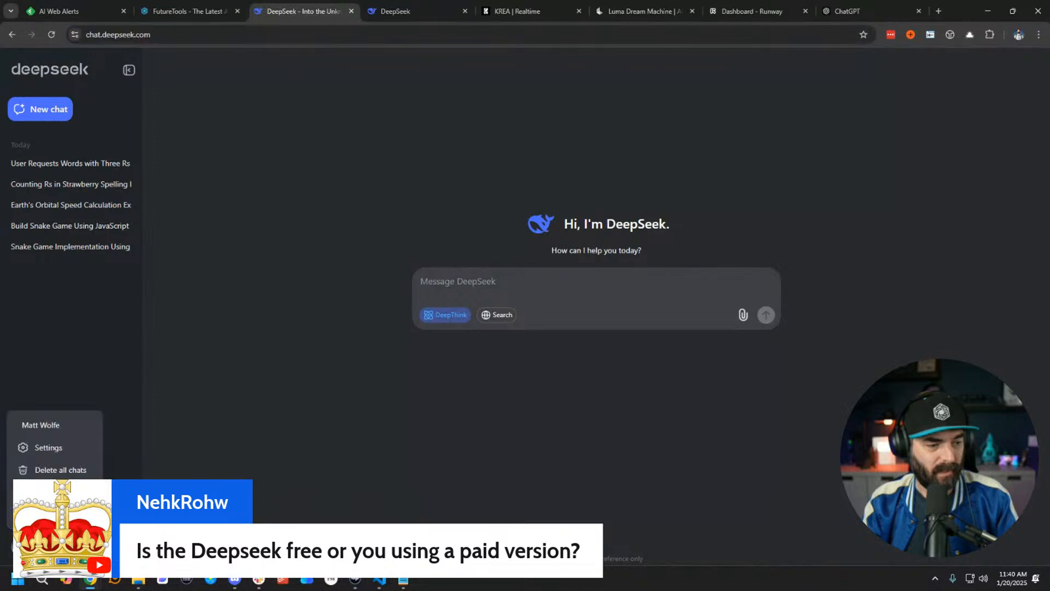
left_click(61, 454)
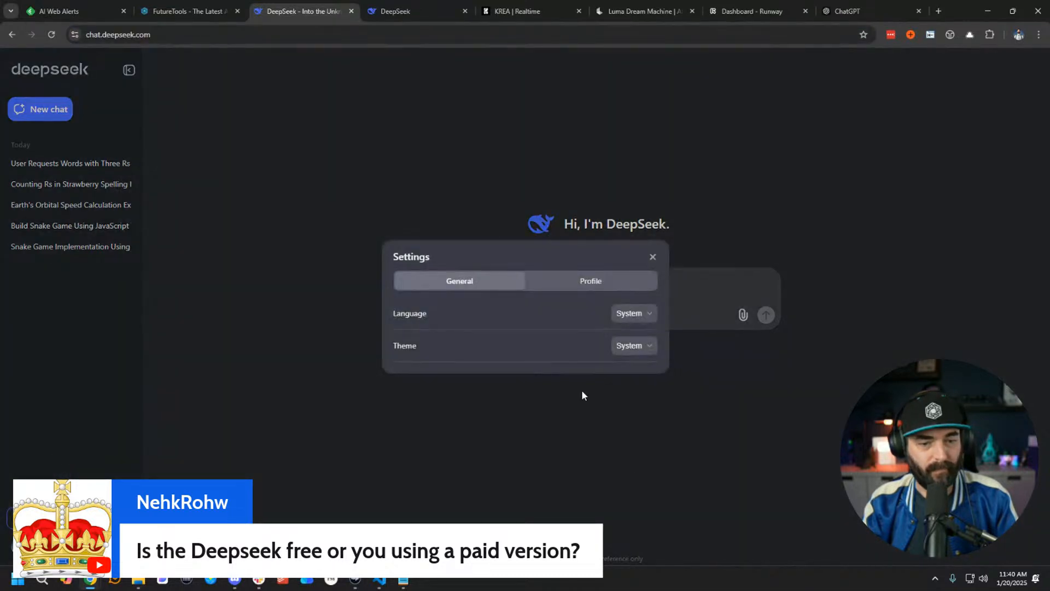
left_click(572, 282)
left_click(447, 216)
left_click(633, 282)
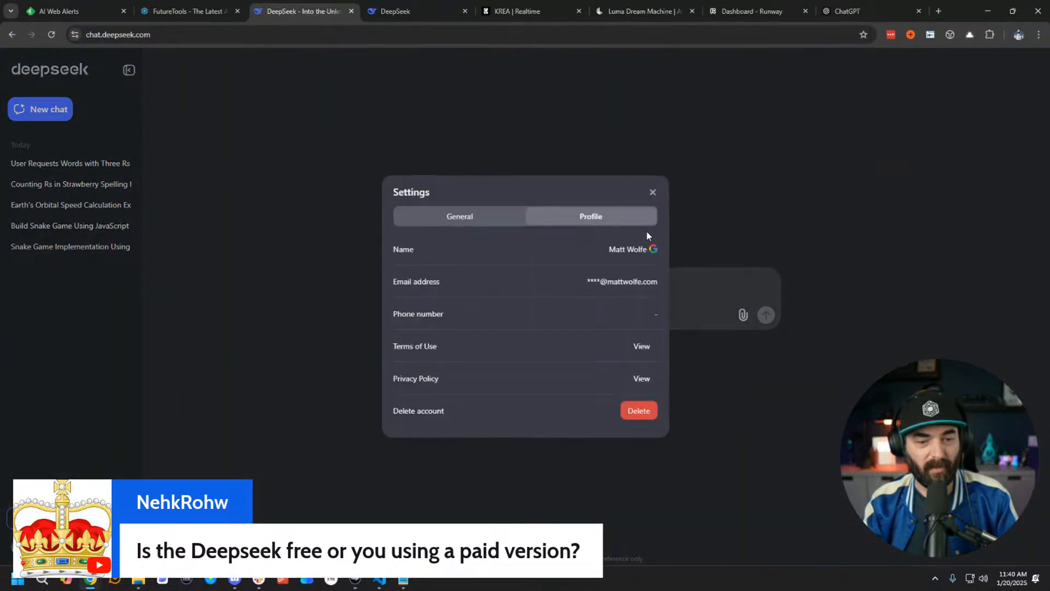
left_click(652, 192)
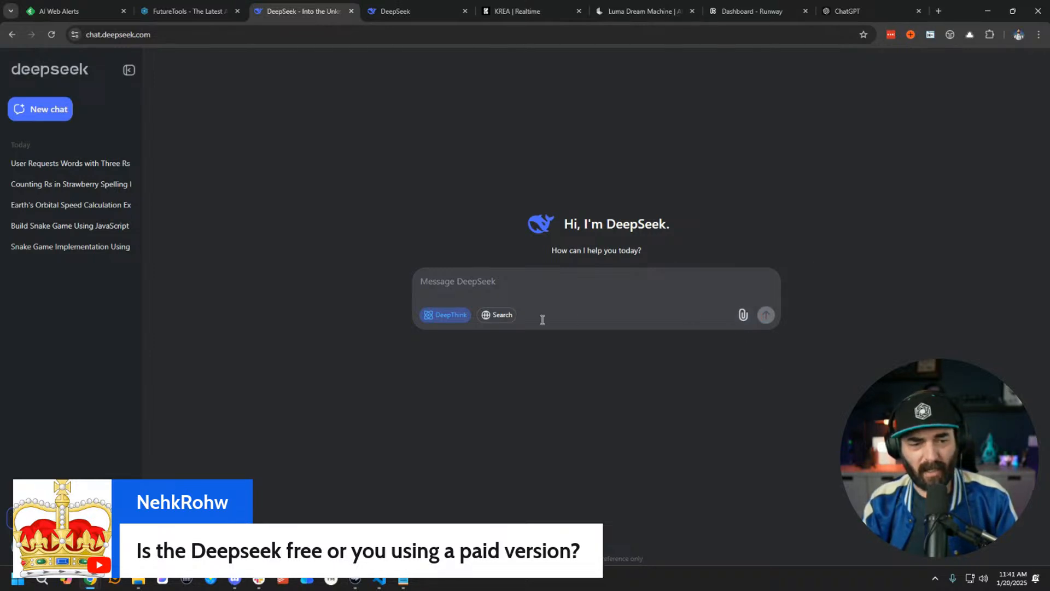
Turn on web search for the new DeepSeek chat.
left_click(500, 315)
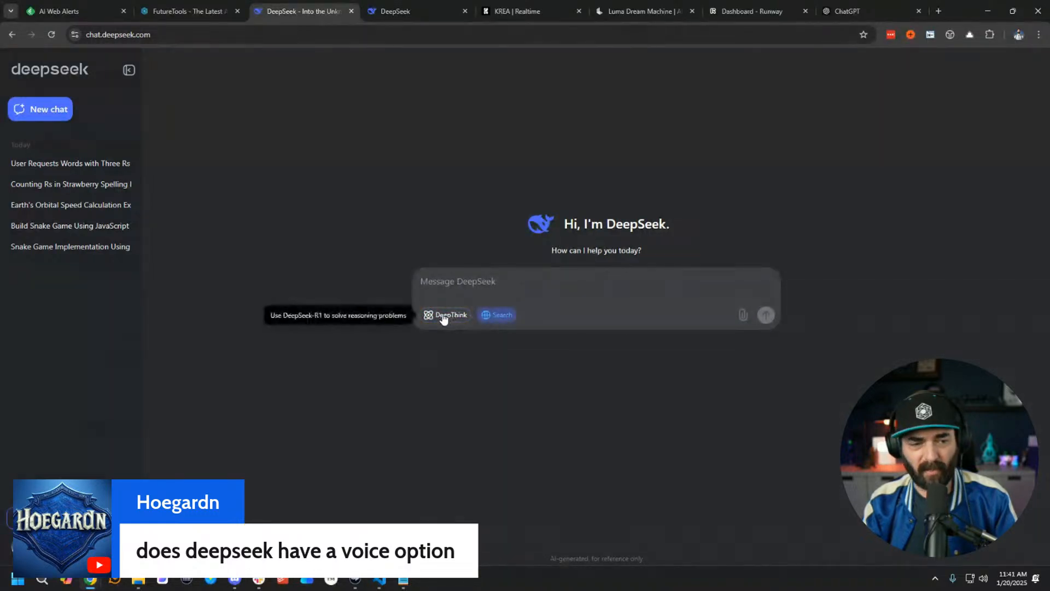
Switch between the DeepThink and Search modes for the new chat, leaving DeepThink on and Search off.
left_click(440, 316)
left_click(487, 317)
left_click(433, 318)
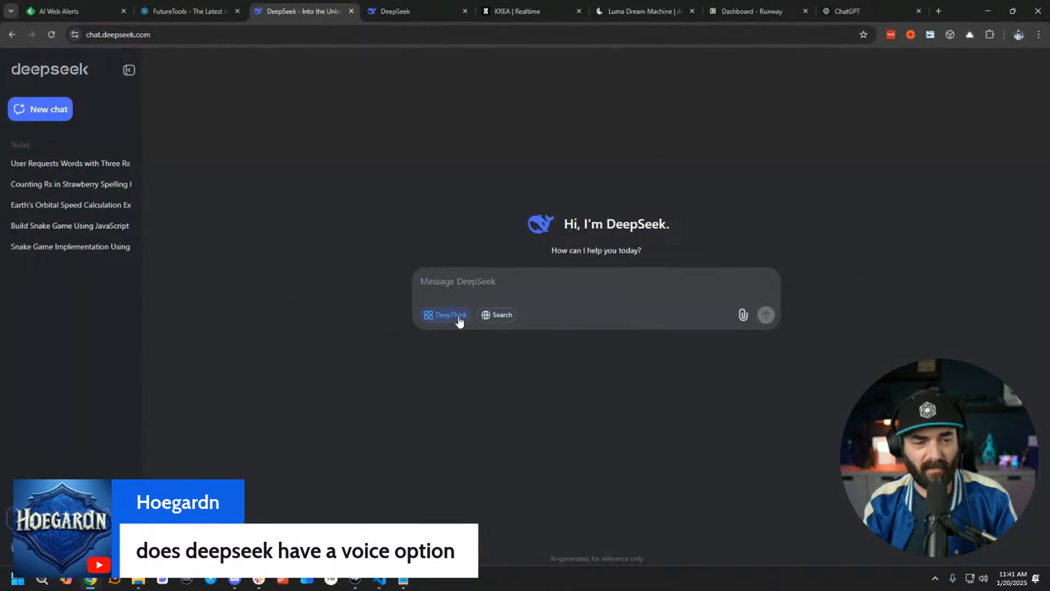
left_click(494, 318)
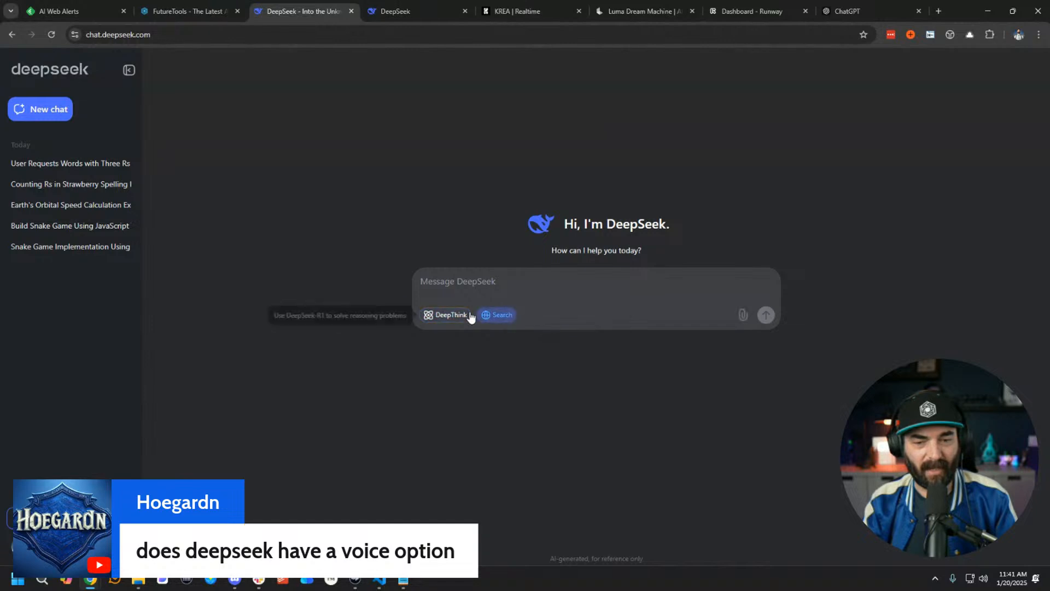
left_click(510, 318)
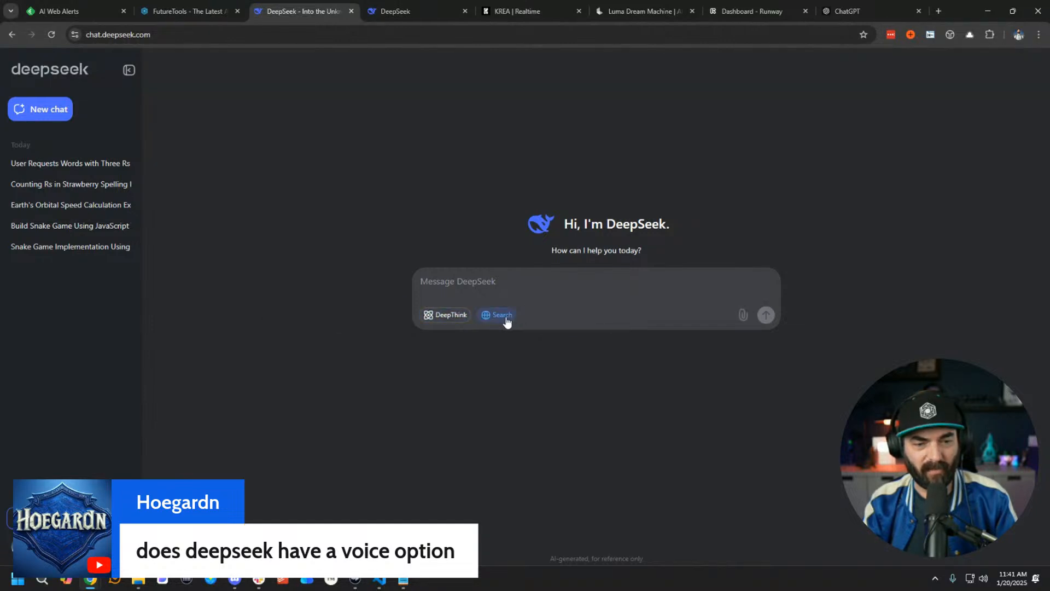
left_click(452, 322)
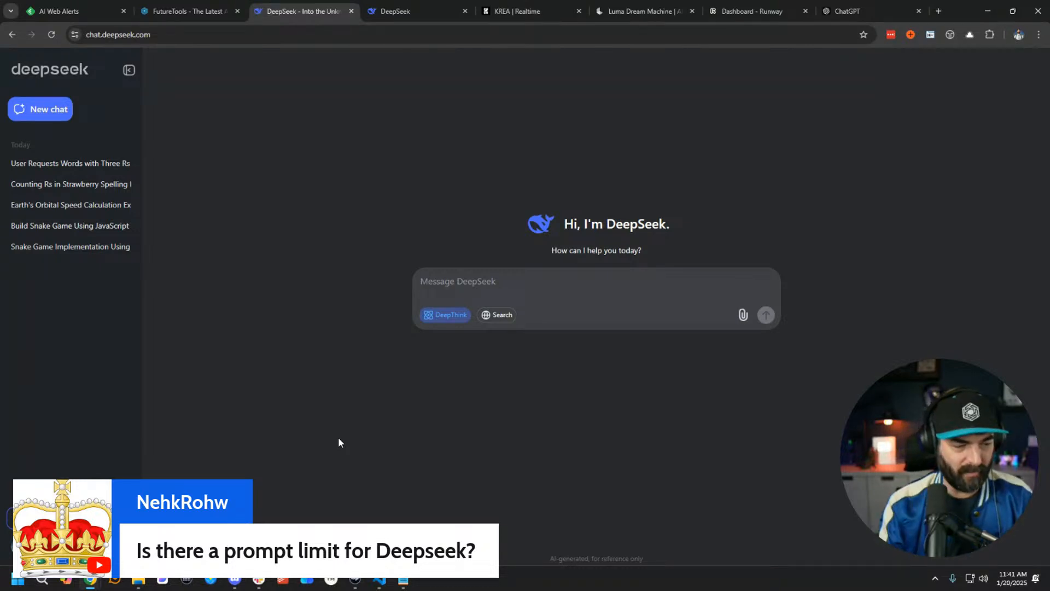
Search Google for "deepseek app store" in a new tab and open DeepSeek's AI Assistant listing on the App Store.
left_click(940, 11)
type("deeps")
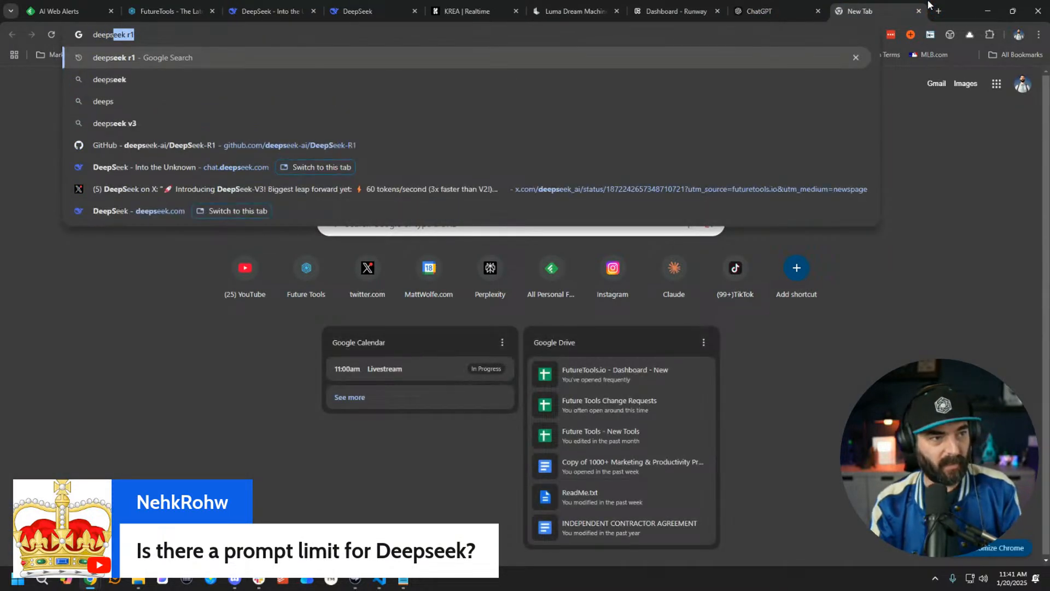
type("eek app store")
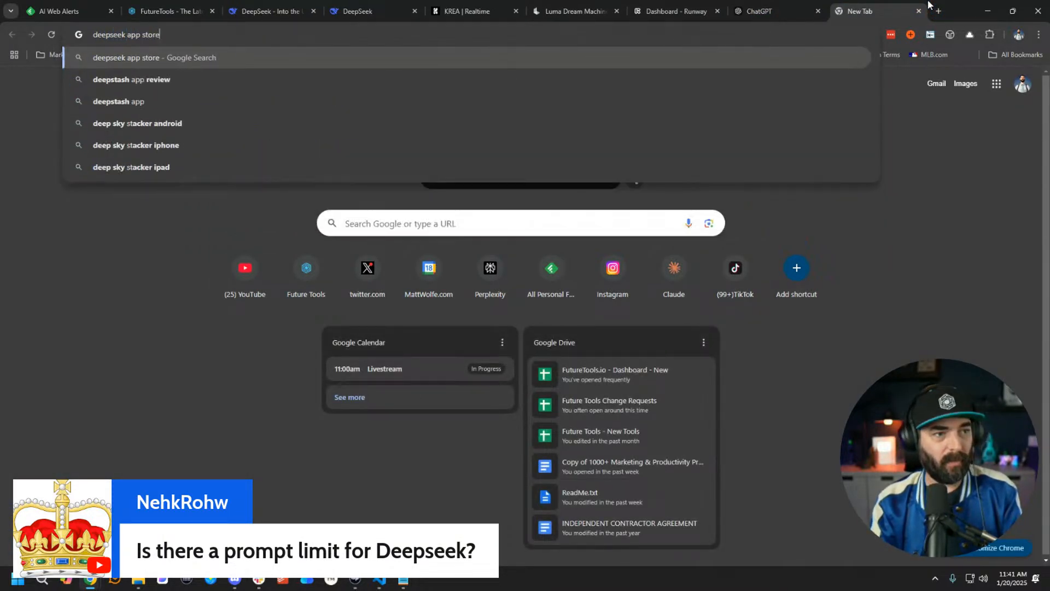
key("Return")
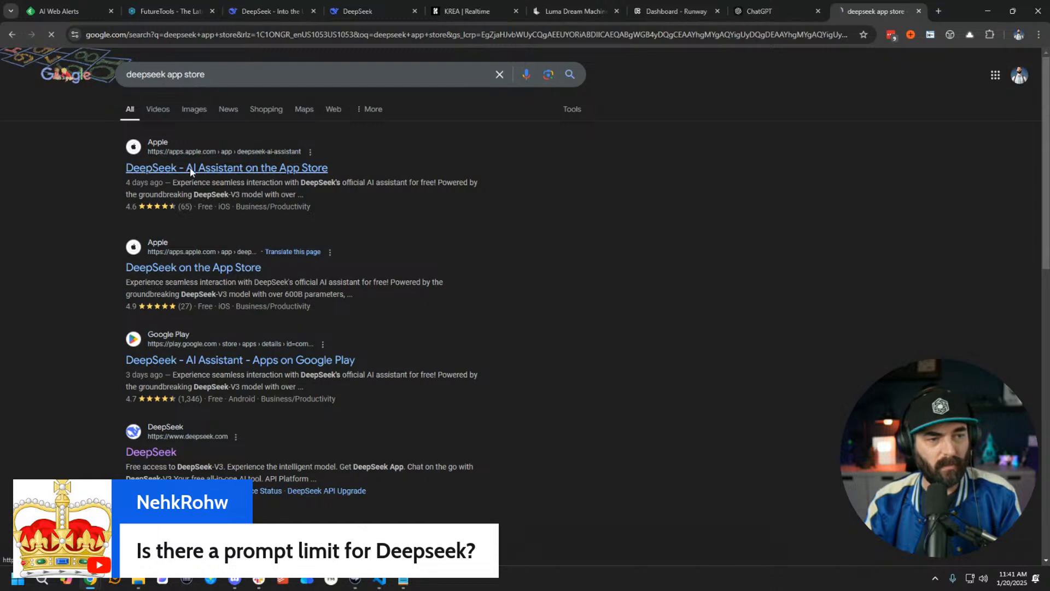
left_click(190, 168)
Examine the listing's iPhone screenshots, reviews and privacy details, then close the App Store page.
scroll(440, 424, "down", 3)
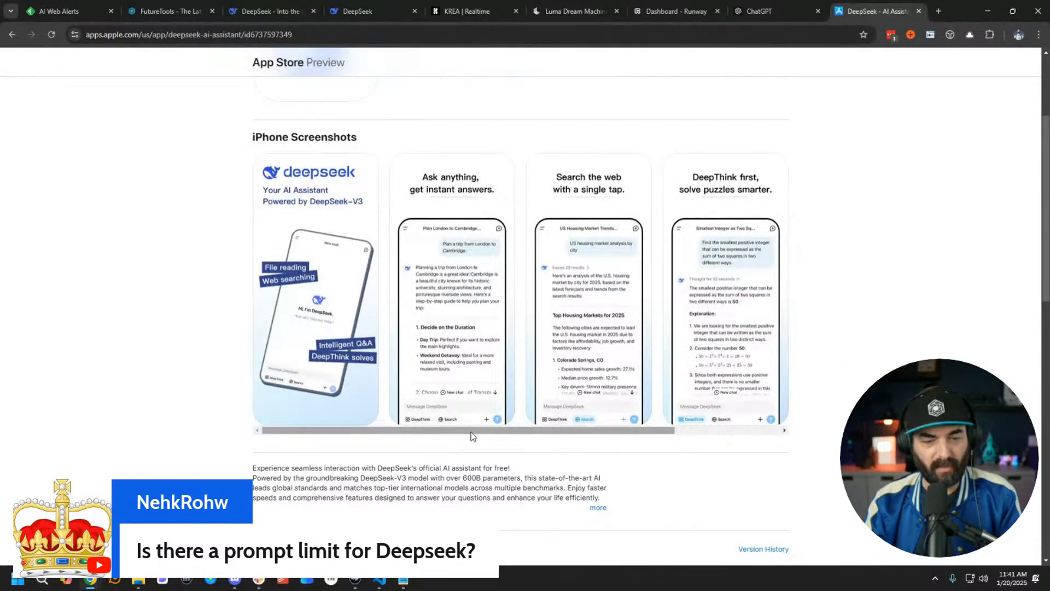
left_click_drag(474, 429, 554, 422)
scroll(555, 422, "down", 10)
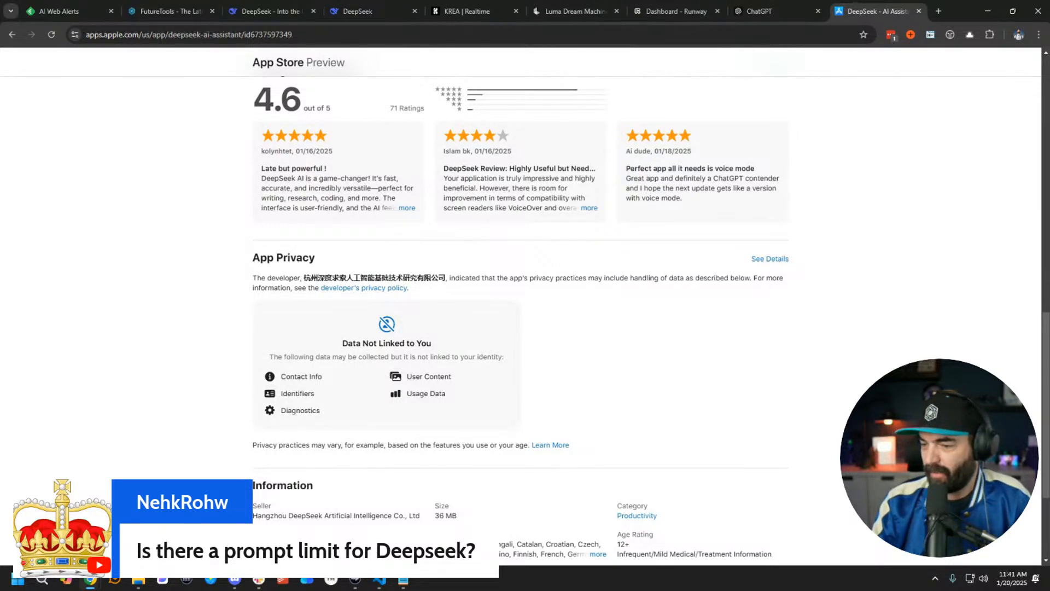
left_click(919, 11)
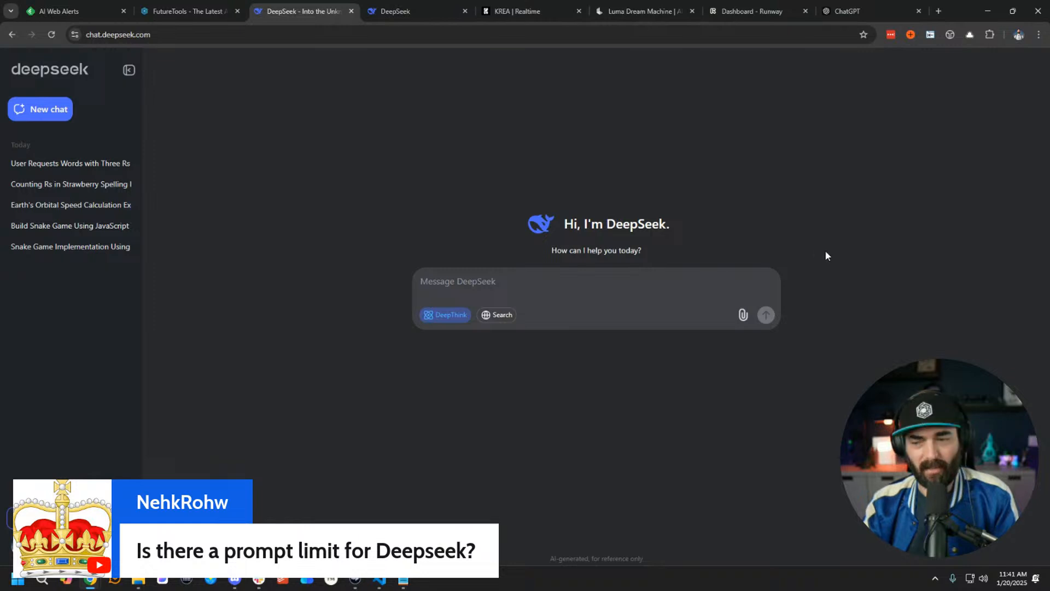
Open Perplexity in a new tab, ready to enter a question.
left_click(939, 11)
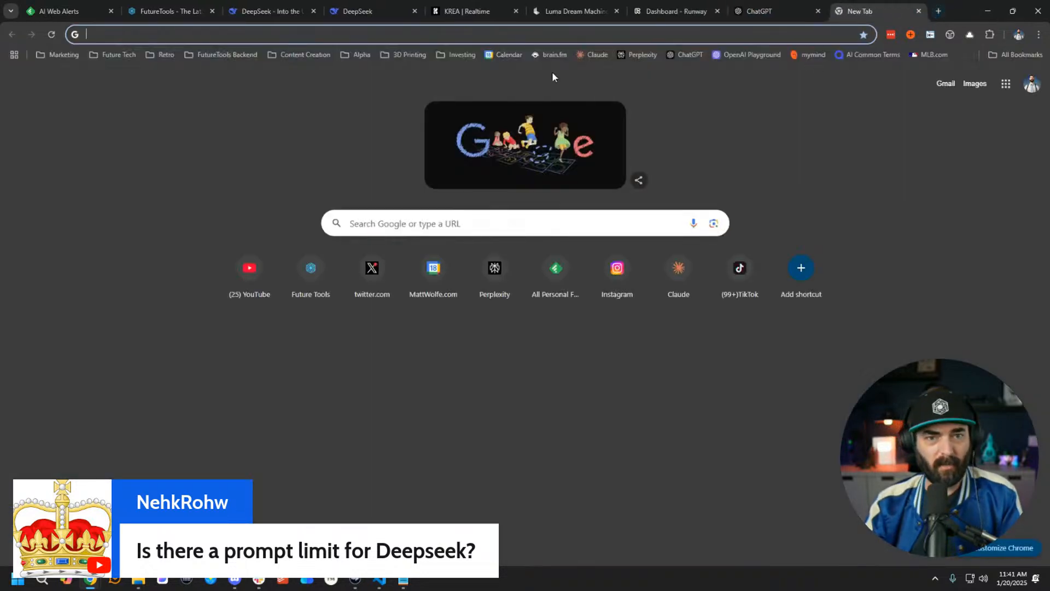
left_click(639, 54)
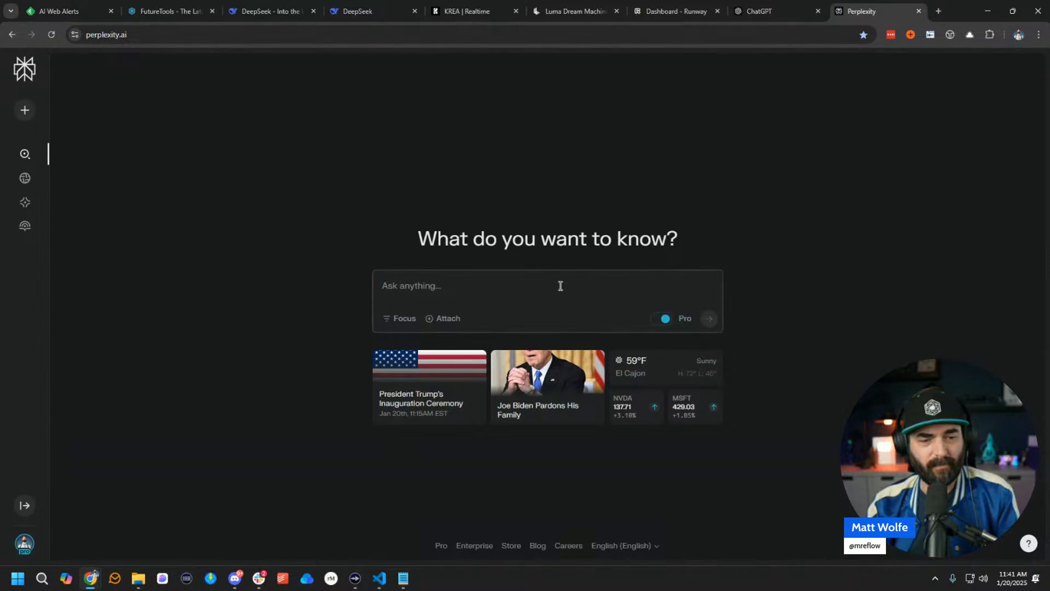
left_click(559, 284)
type("Is there")
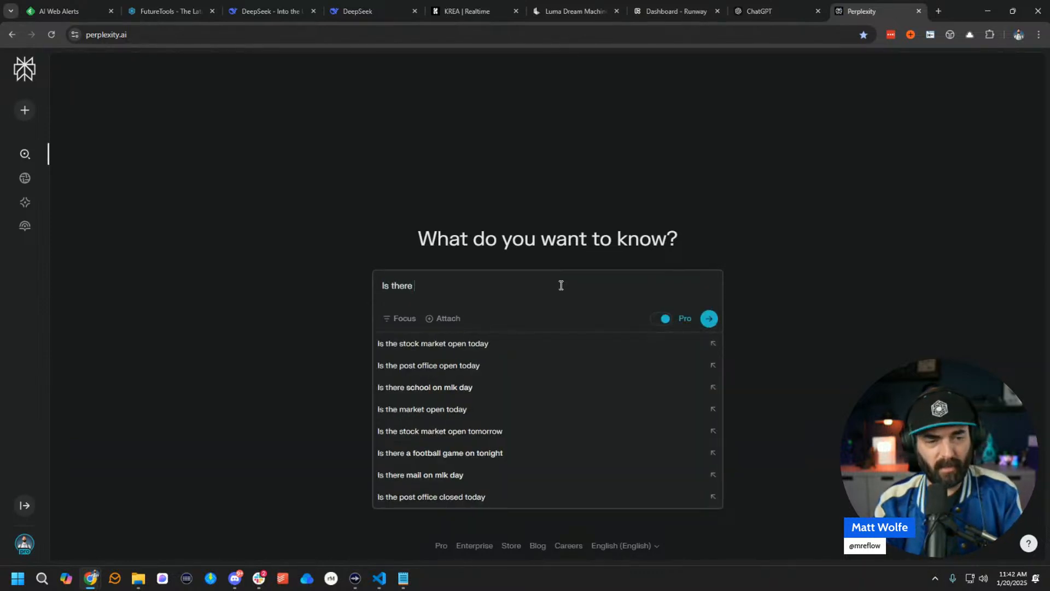
key("BackSpace")
key("BackSpace")
key("BackSpace")
key("BackSpace")
key("BackSpace")
key("BackSpace")
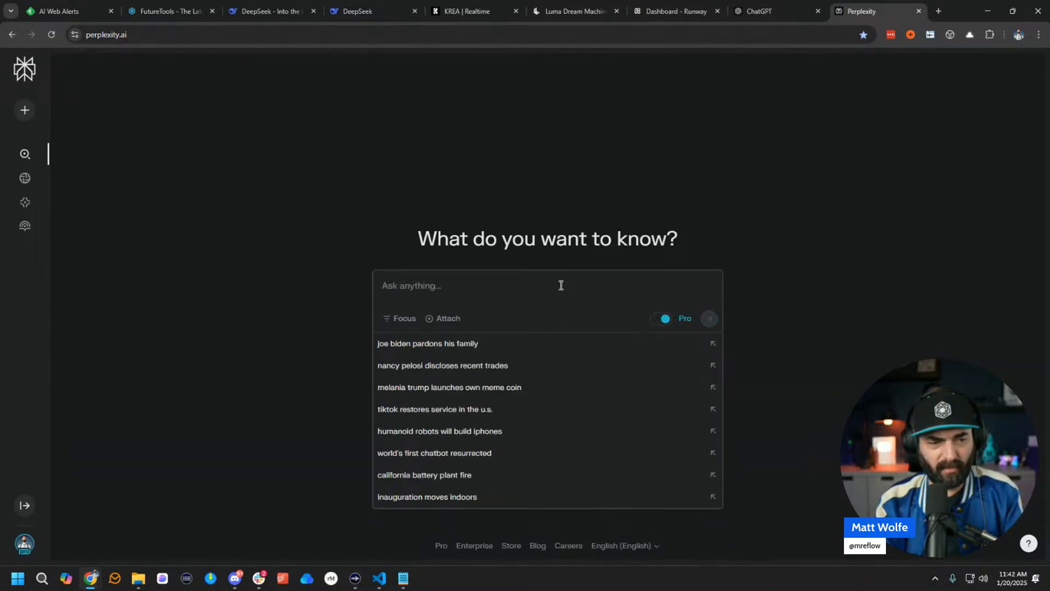
Ask Perplexity "What's the context window on Deepseek R1?" and highlight the context window statement in the answer.
type("What's the context window on Deepse")
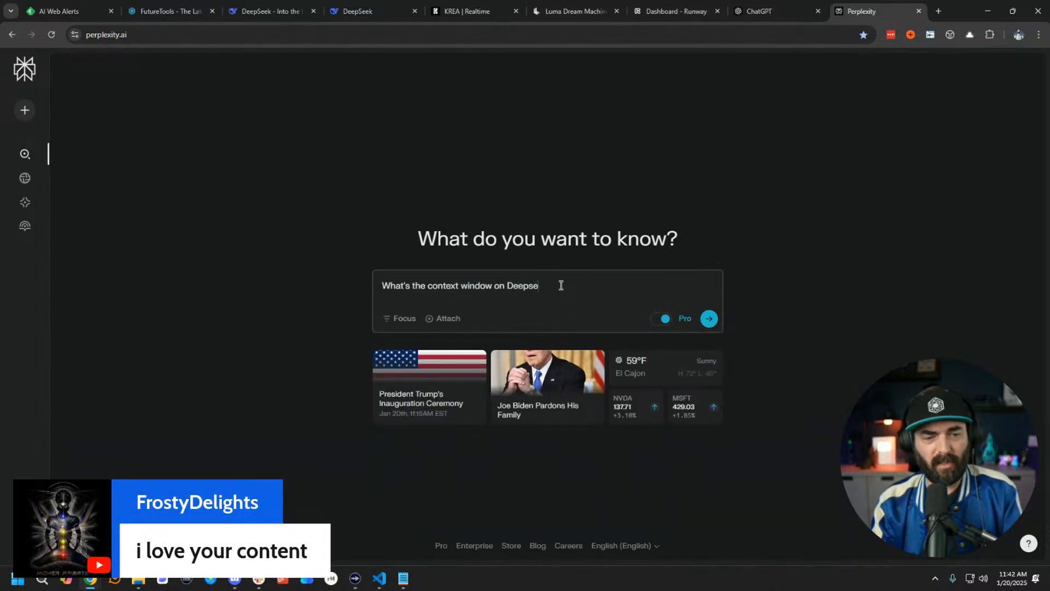
type("ek R1")
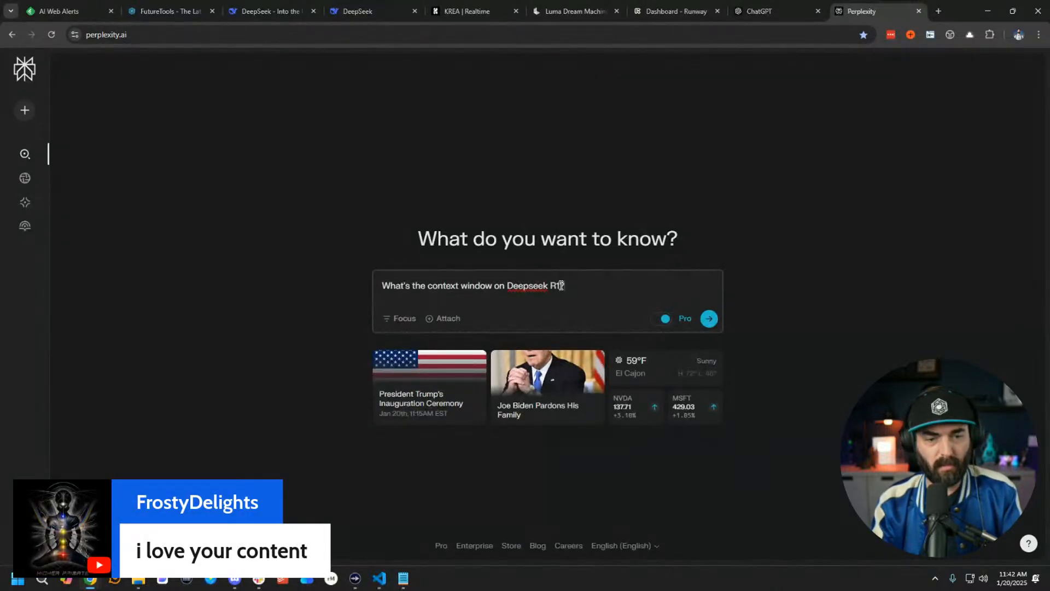
type("?")
key("Return")
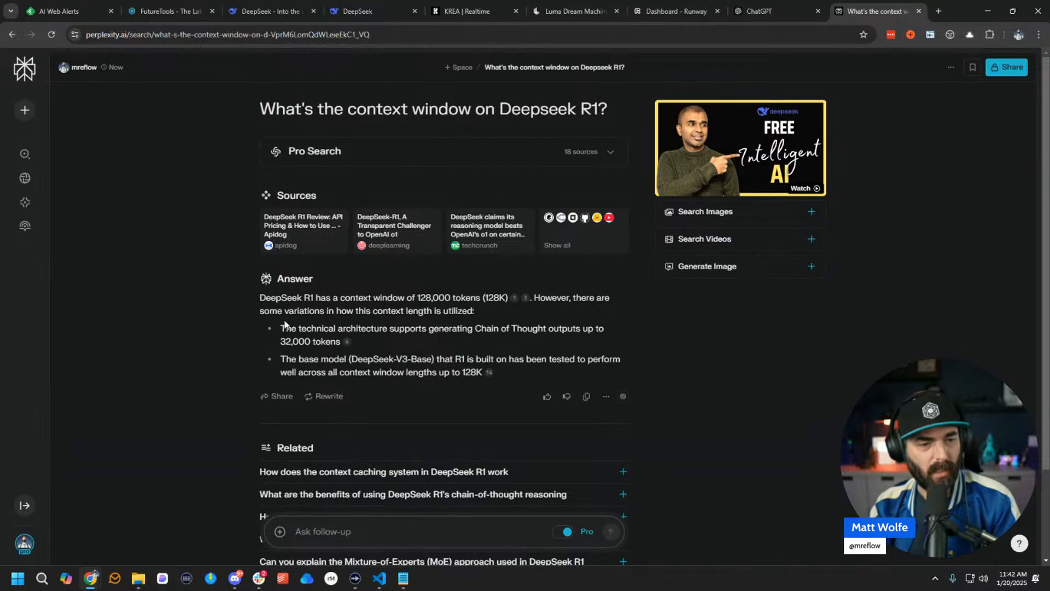
left_click_drag(260, 298, 452, 297)
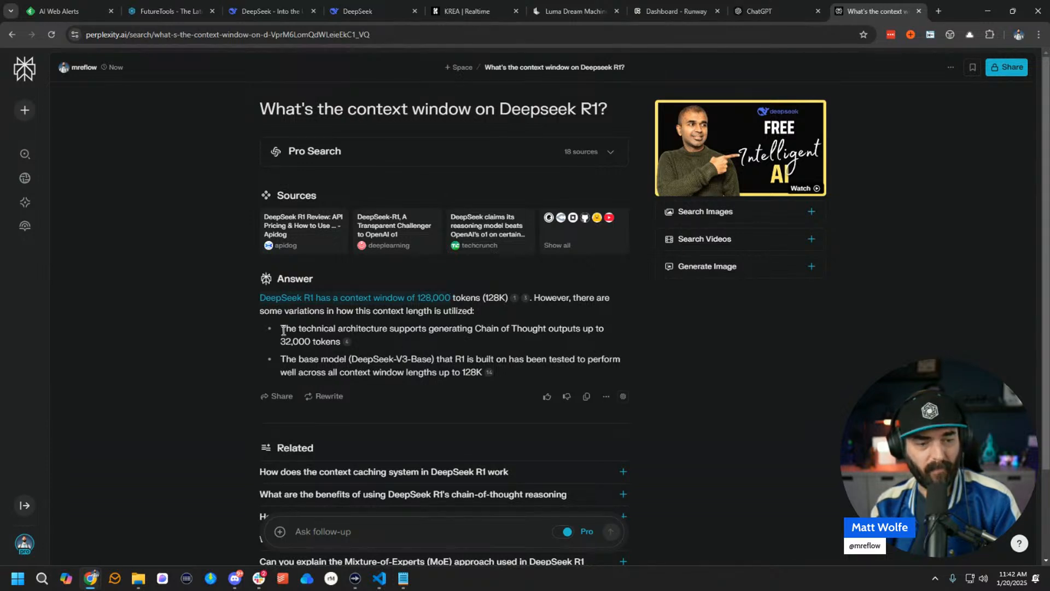
Switch to the Calculator app and move its window next to the Perplexity answer.
left_click(18, 579)
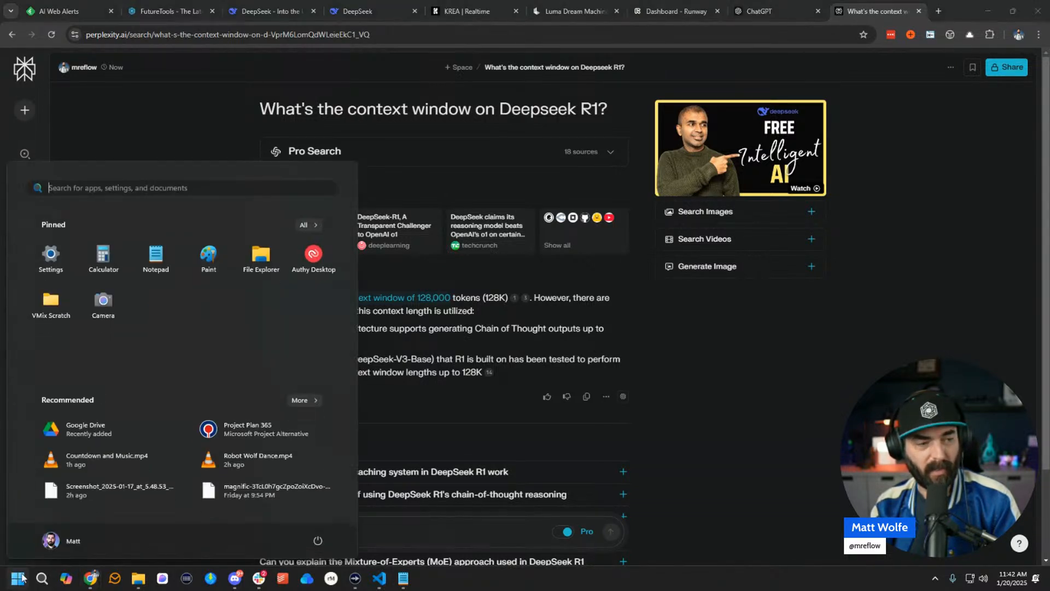
left_click(99, 261)
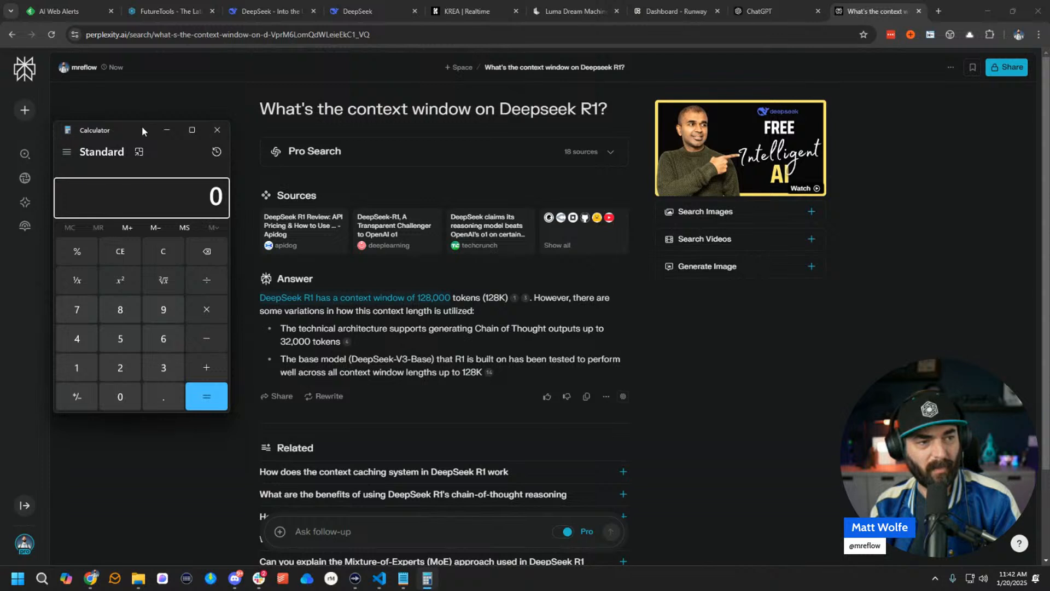
left_click_drag(143, 126, 193, 114)
Estimate the context window in words by calculating 128000 × 0.75, then close Calculator.
left_click(125, 351)
left_click(169, 350)
left_click(169, 306)
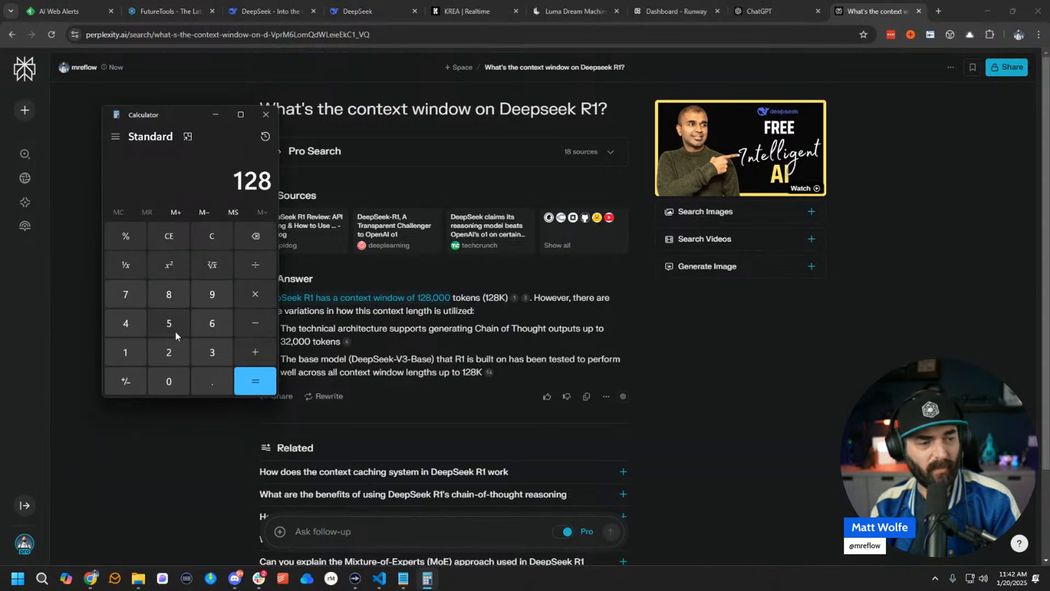
left_click(171, 382)
left_click(172, 381)
left_click(171, 381)
left_click(255, 295)
left_click(212, 381)
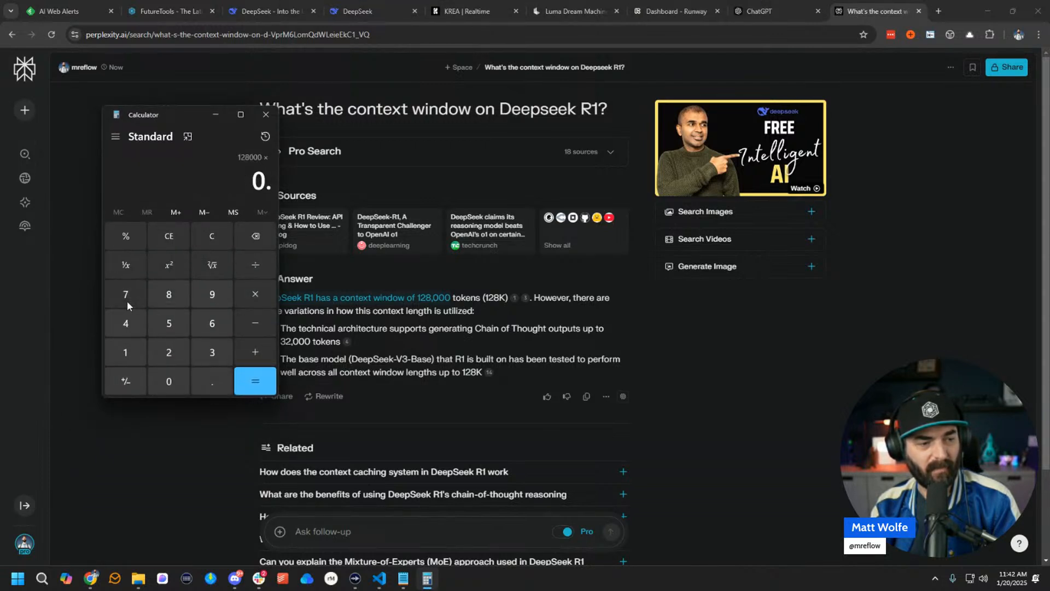
left_click(127, 298)
left_click(169, 324)
left_click(255, 381)
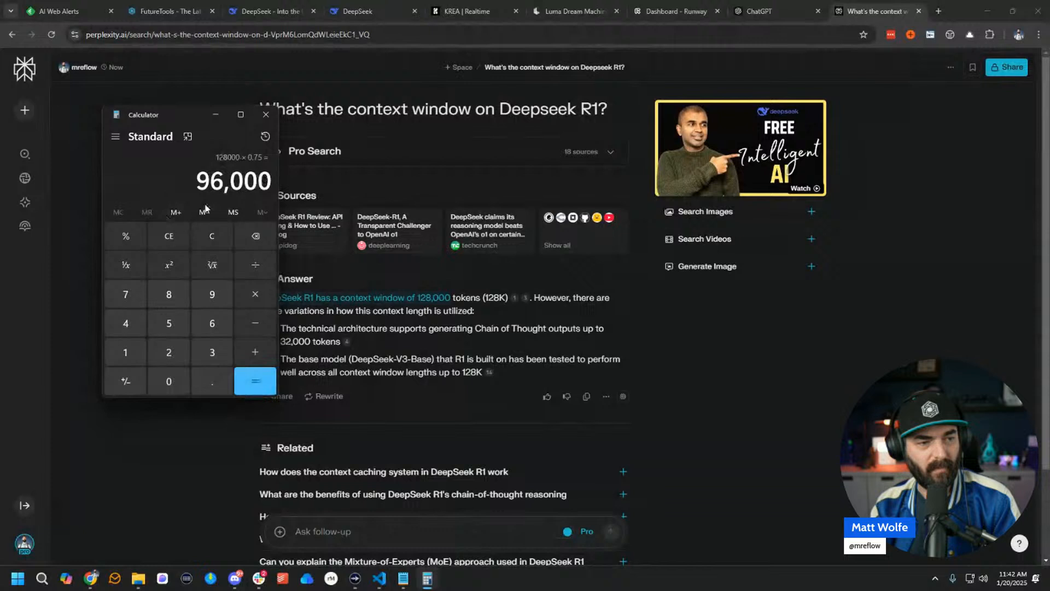
left_click(266, 115)
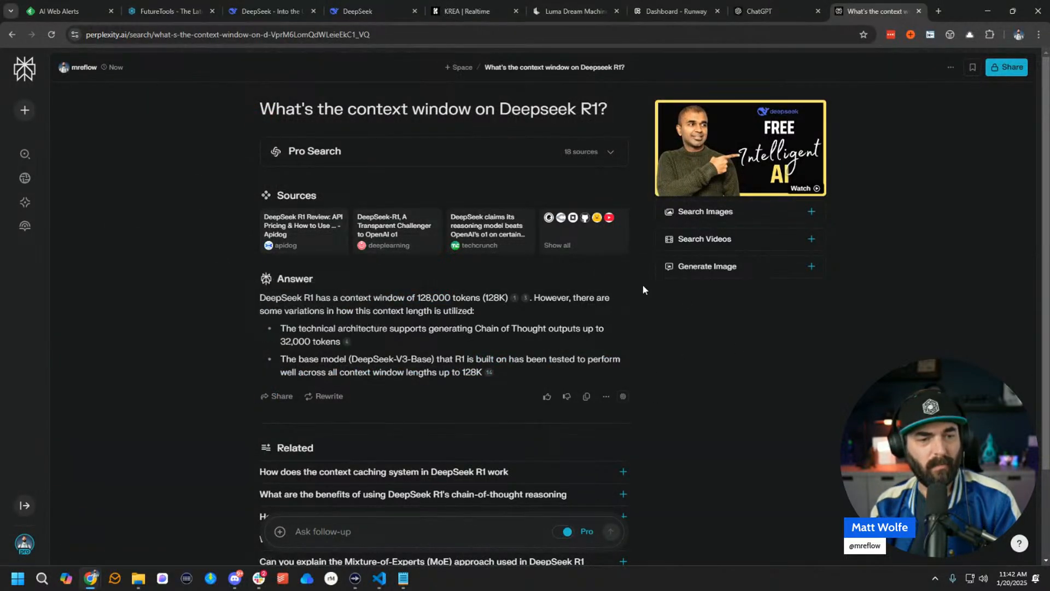
Open the TechCrunch article cited for the context window claim and skim its opening paragraphs.
mouse_move(489, 233)
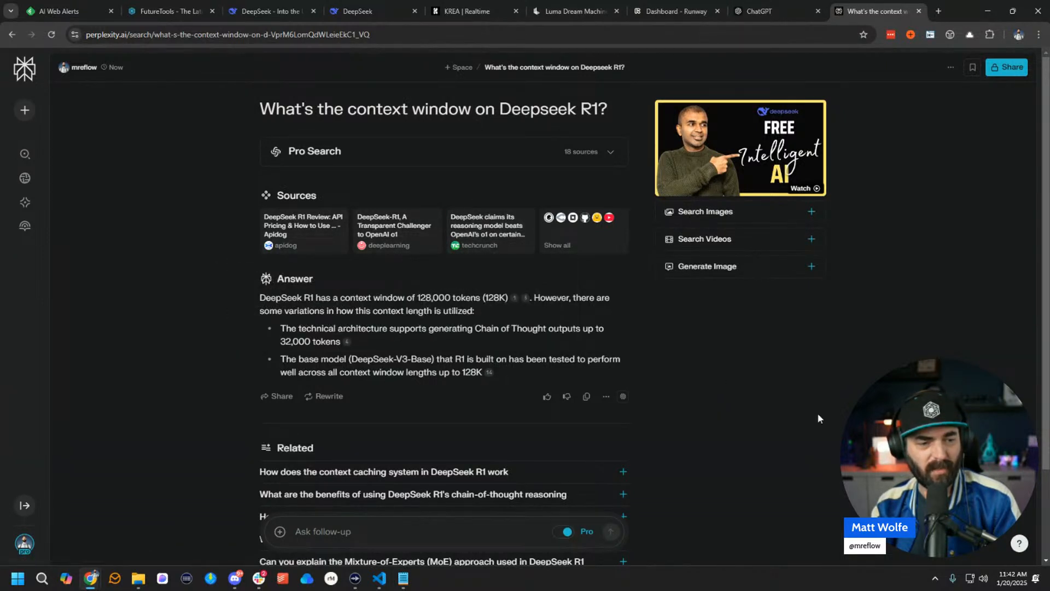
left_click(525, 298)
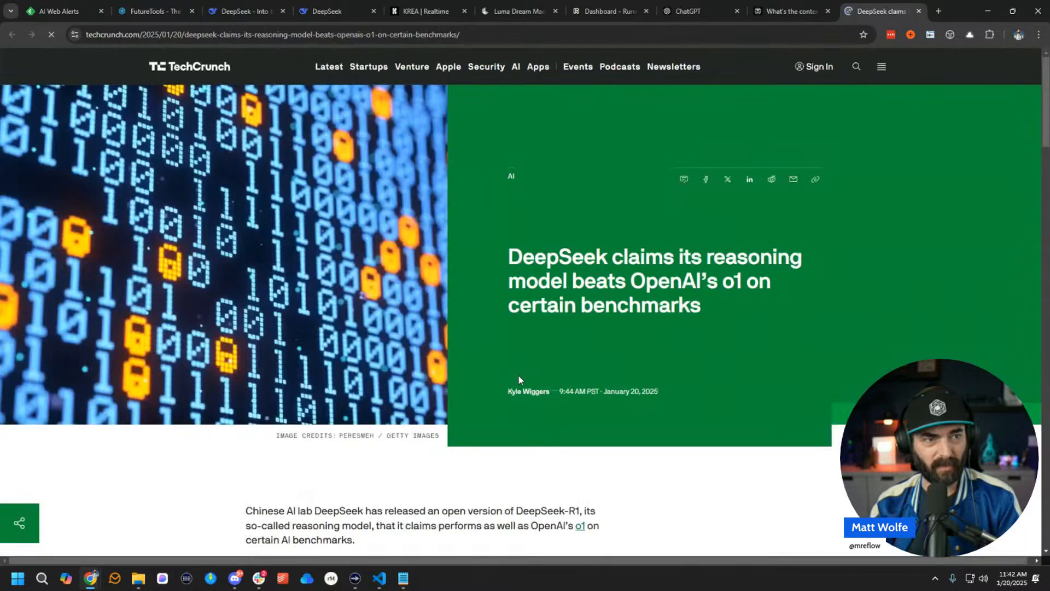
scroll(437, 350, "down", 4)
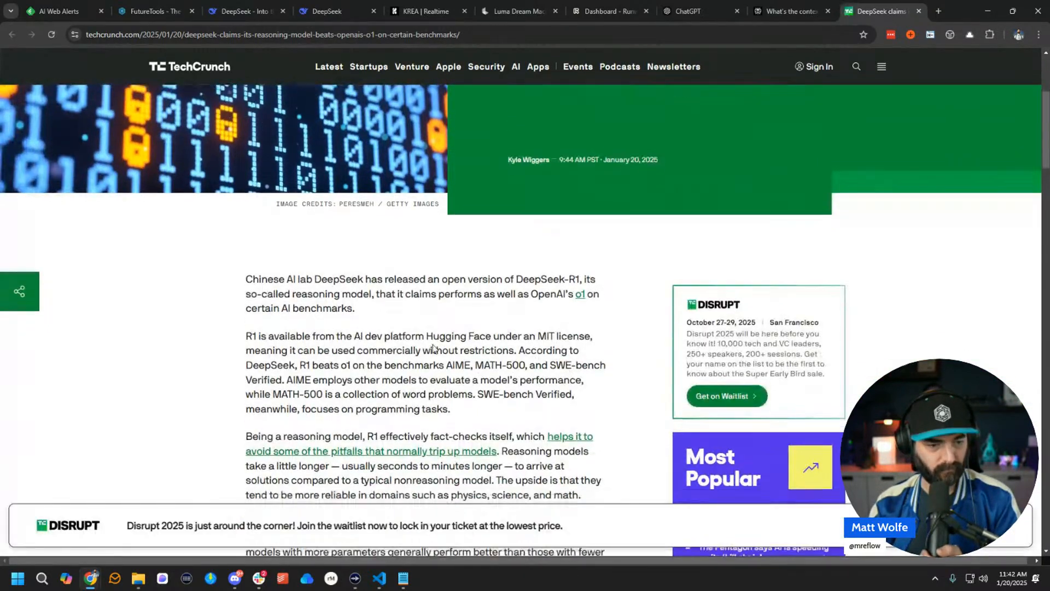
scroll(433, 358, "down", 3)
Search the TechCrunch article's text for "conte", "tok" and "word" to check the context window claim.
key("ctrl+f")
type("conte")
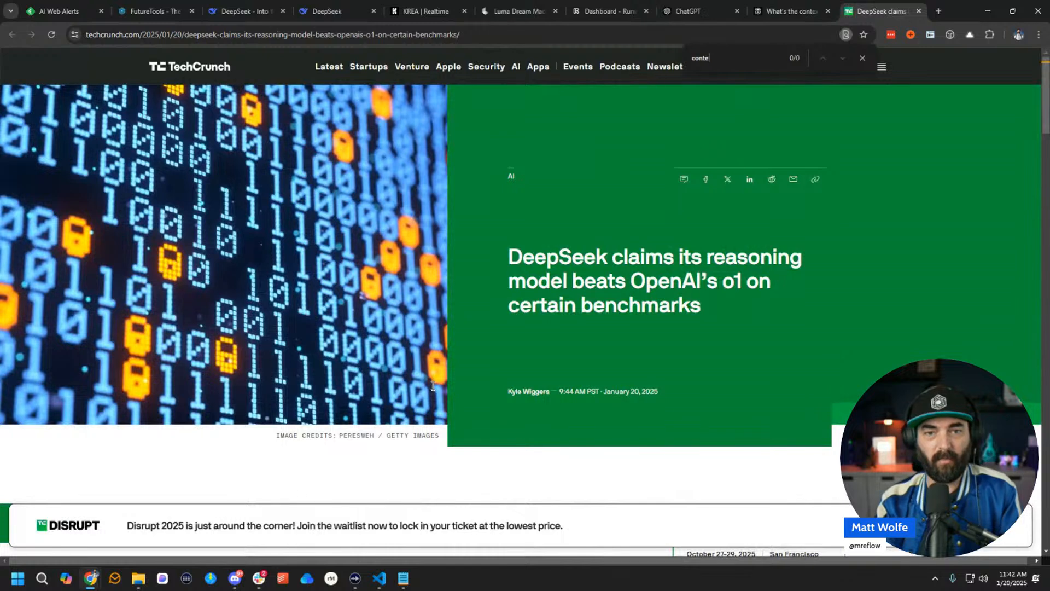
type("oken")
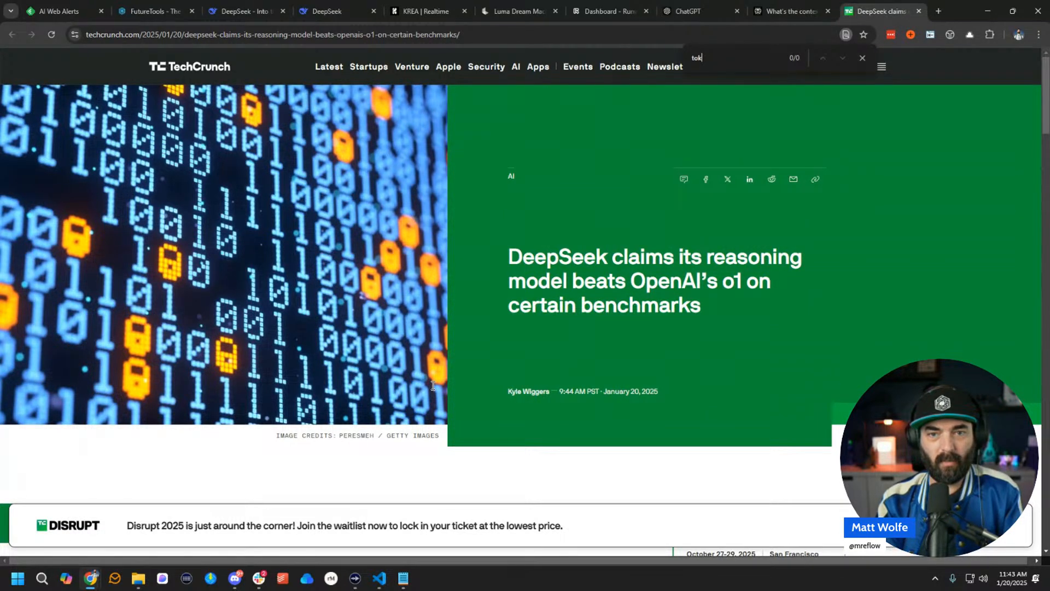
key("BackSpace")
key("BackSpace")
key("BackSpace")
type("word")
key("BackSpace")
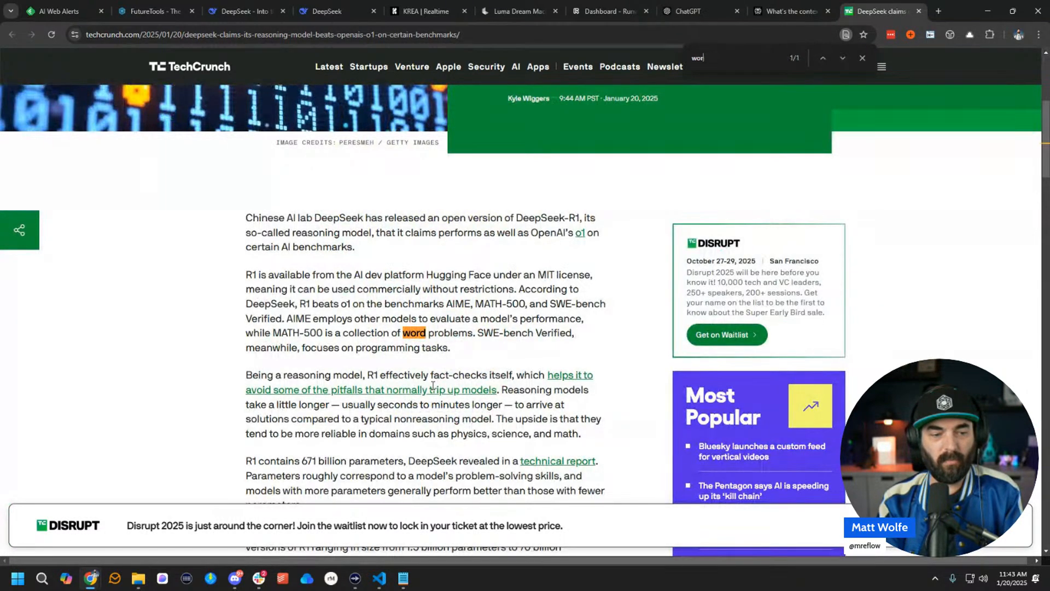
key("BackSpace")
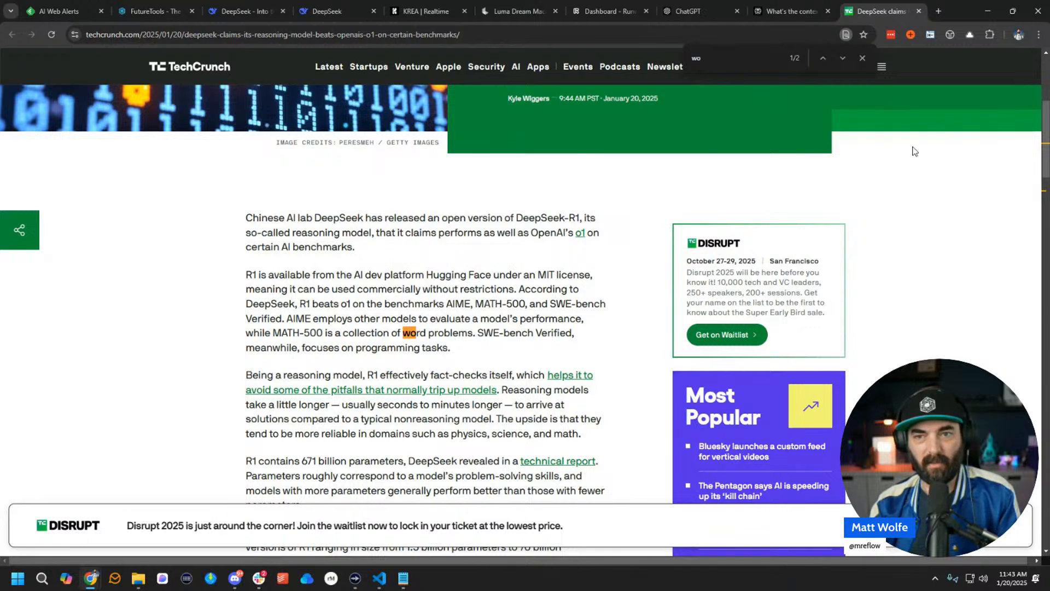
End the text search, skim the rest of the TechCrunch article and close it.
left_click(863, 59)
scroll(392, 444, "down", 6)
scroll(583, 420, "up", 6)
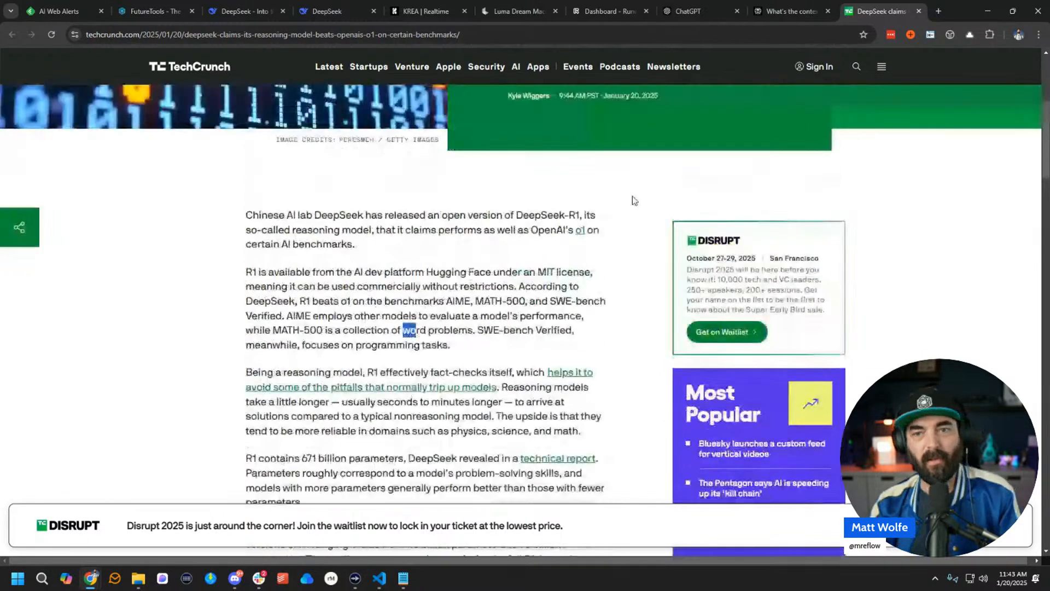
scroll(634, 200, "up", 4)
left_click(919, 11)
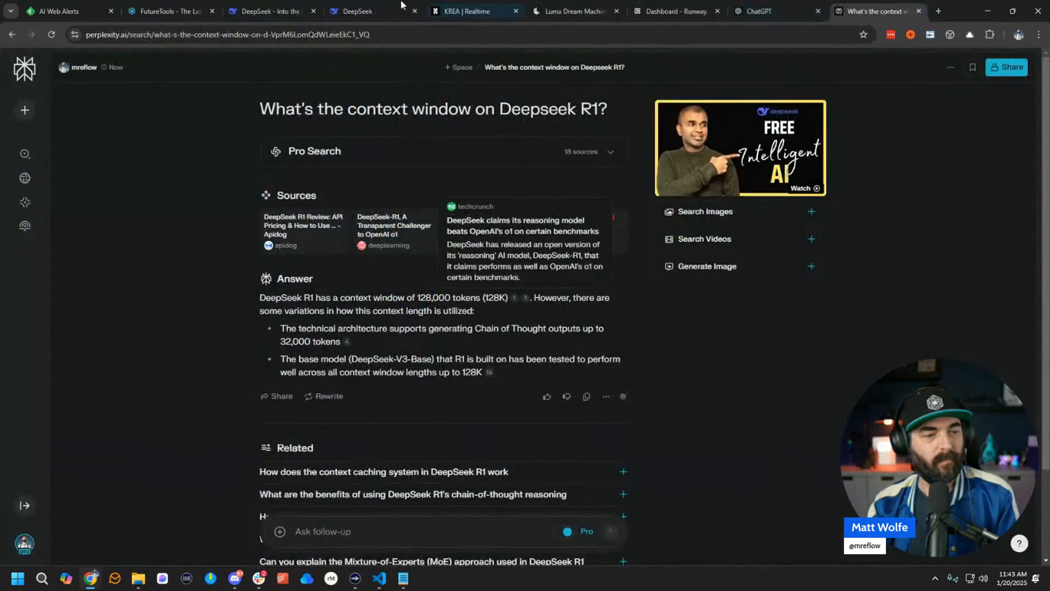
Open the Apidog "DeepSeek R1 Review" source from the Perplexity answer.
left_click(379, 34)
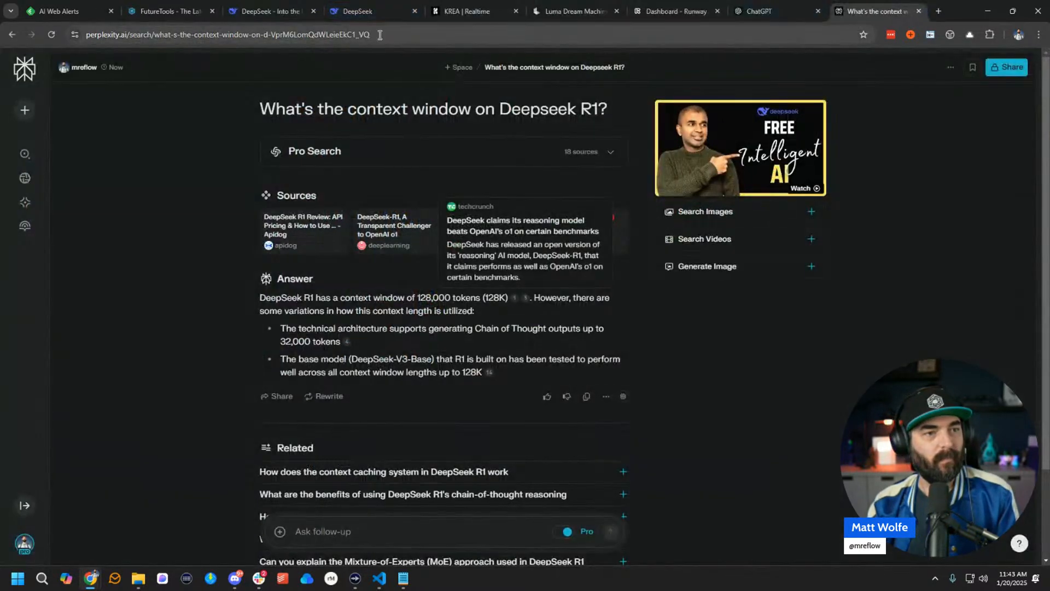
left_click(289, 246)
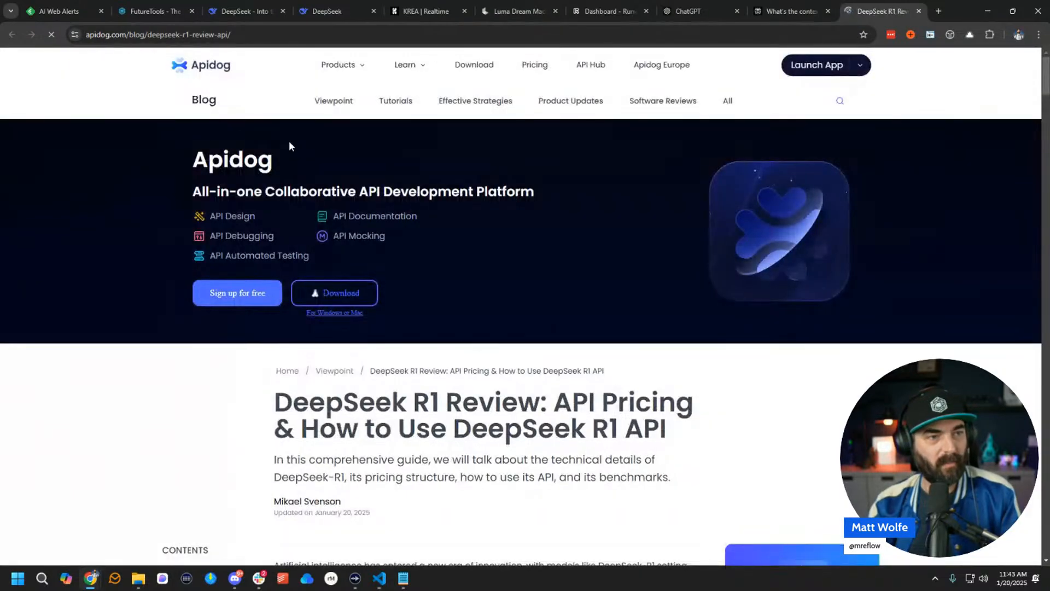
Skim the Apidog review's benchmark sections down to Model Specifications and highlight the Context Length entry.
scroll(558, 334, "down", 5)
scroll(558, 337, "down", 13)
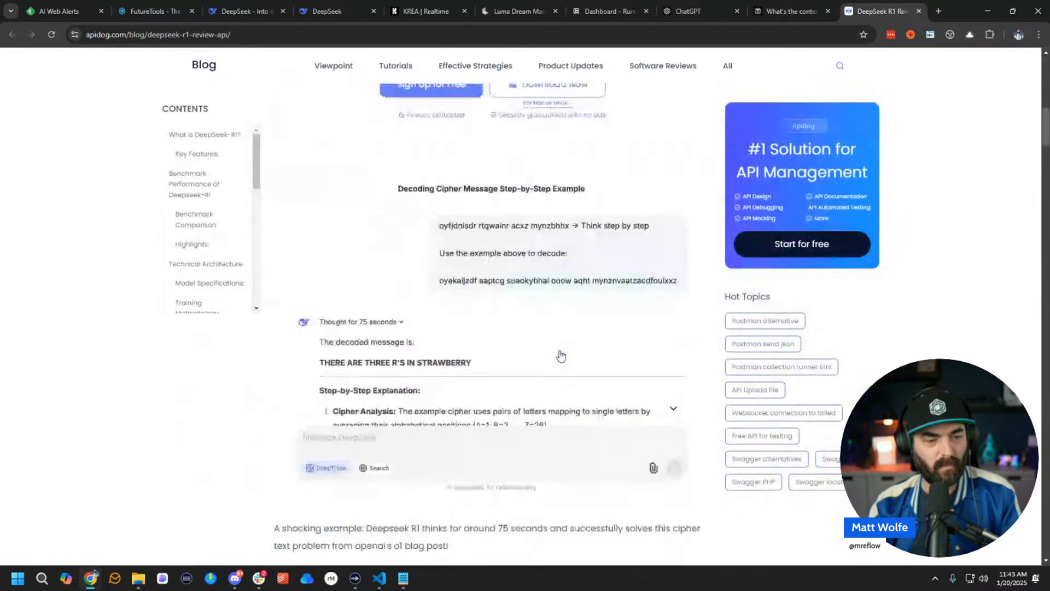
scroll(562, 356, "down", 12)
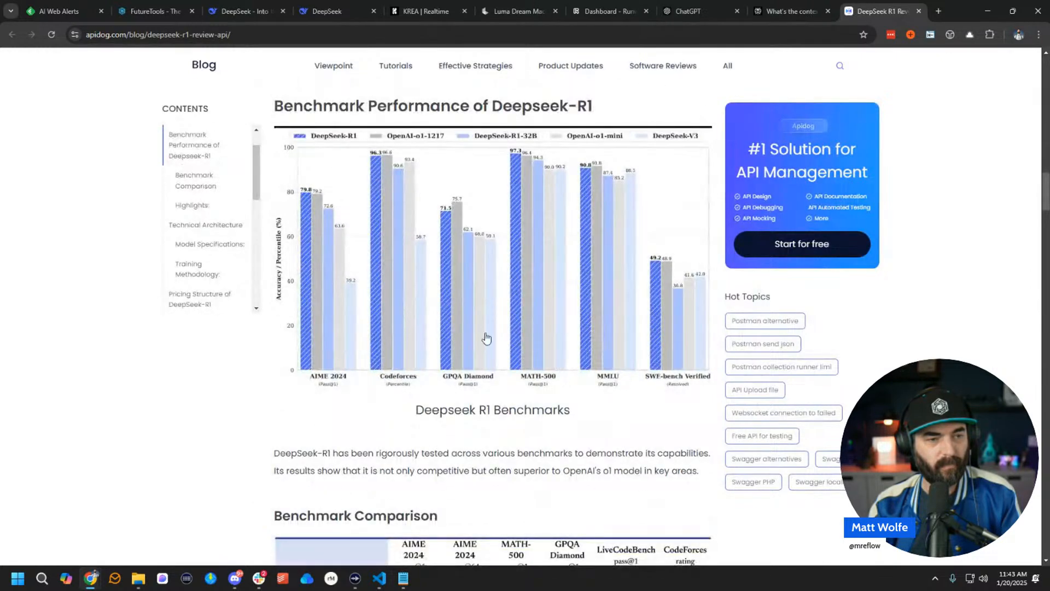
scroll(637, 323, "down", 3)
scroll(629, 343, "down", 1)
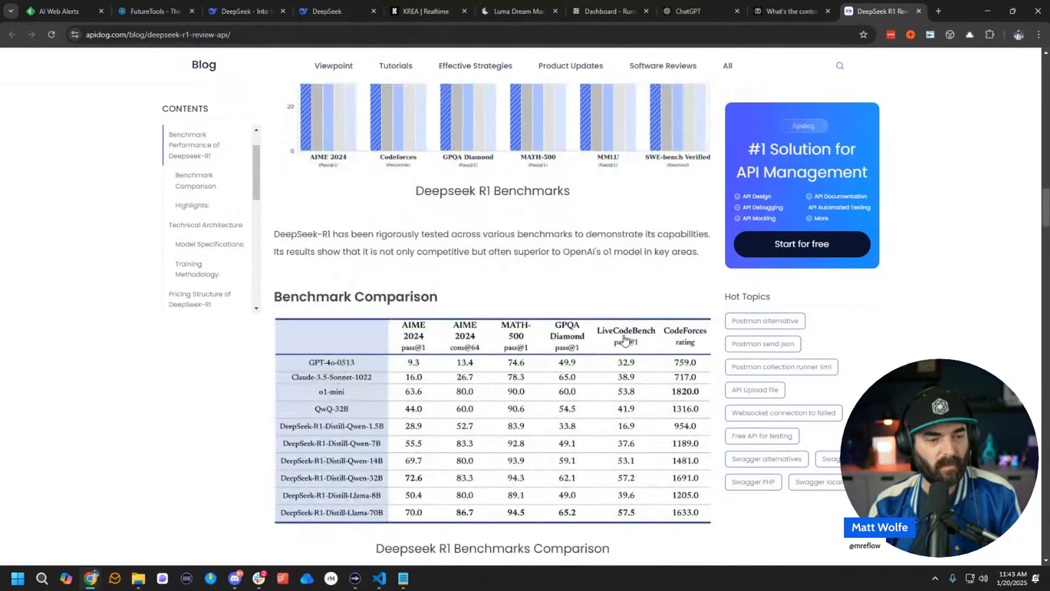
scroll(625, 339, "down", 6)
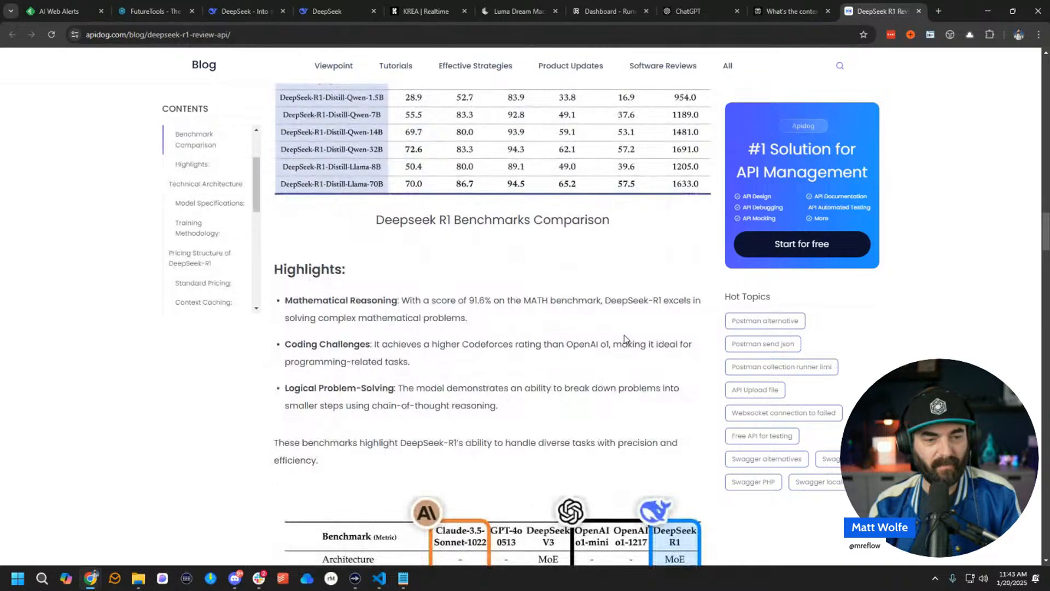
scroll(624, 339, "down", 6)
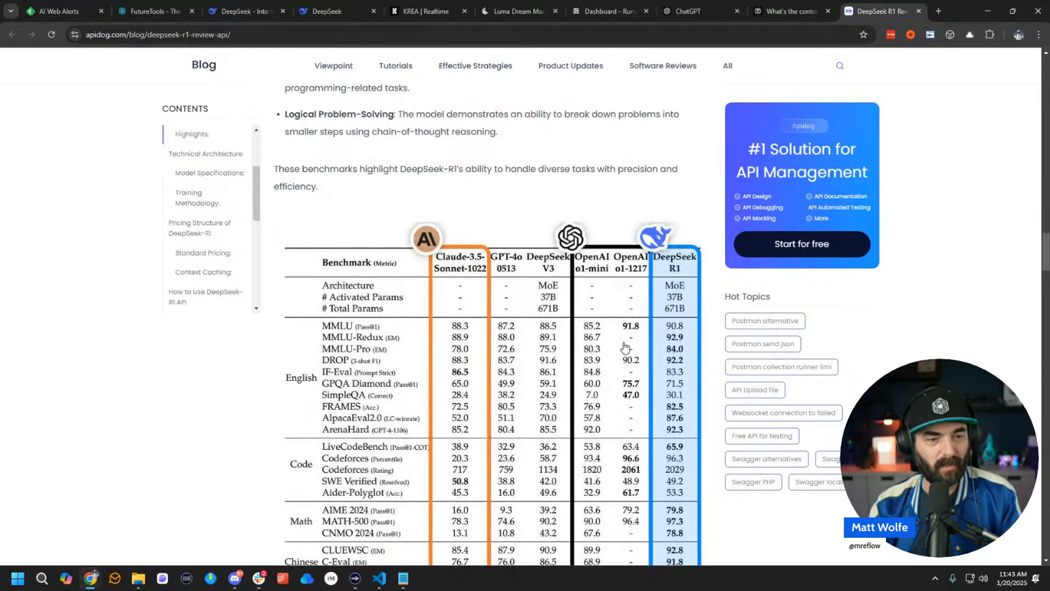
scroll(435, 418, "down", 6)
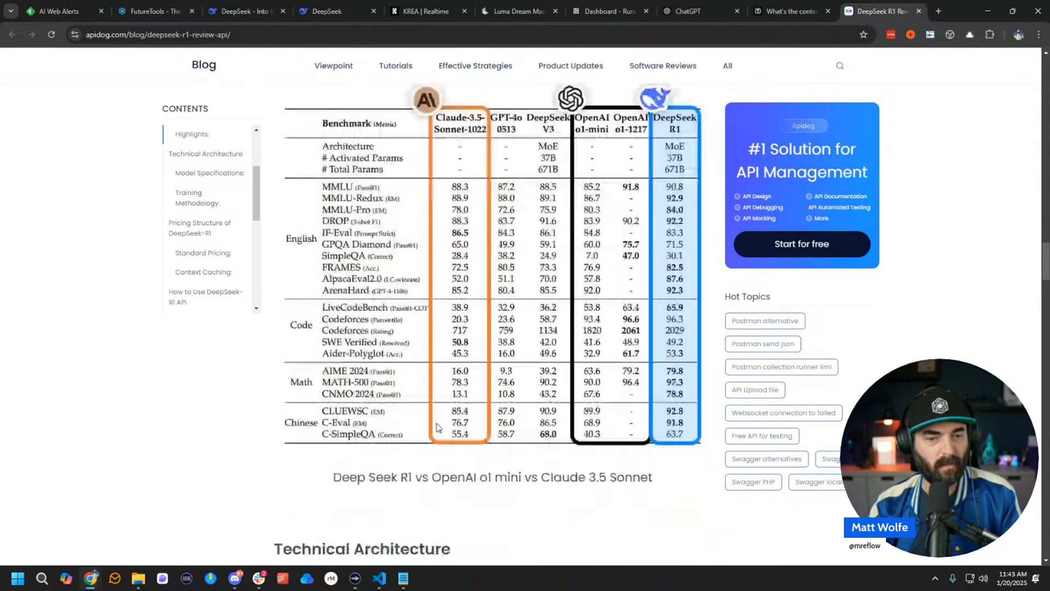
scroll(437, 427, "down", 1)
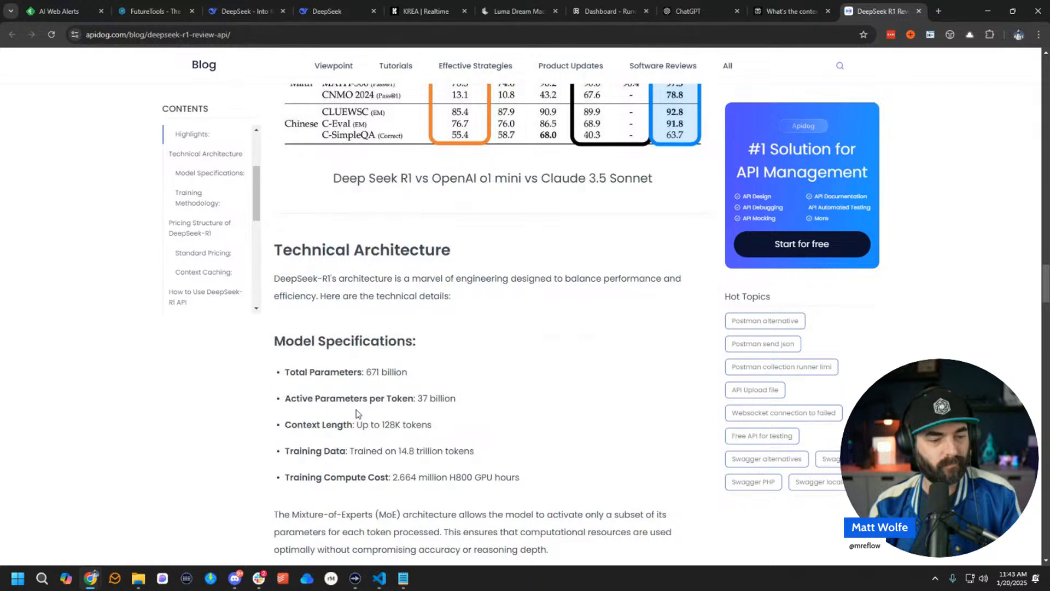
left_click_drag(283, 426, 507, 427)
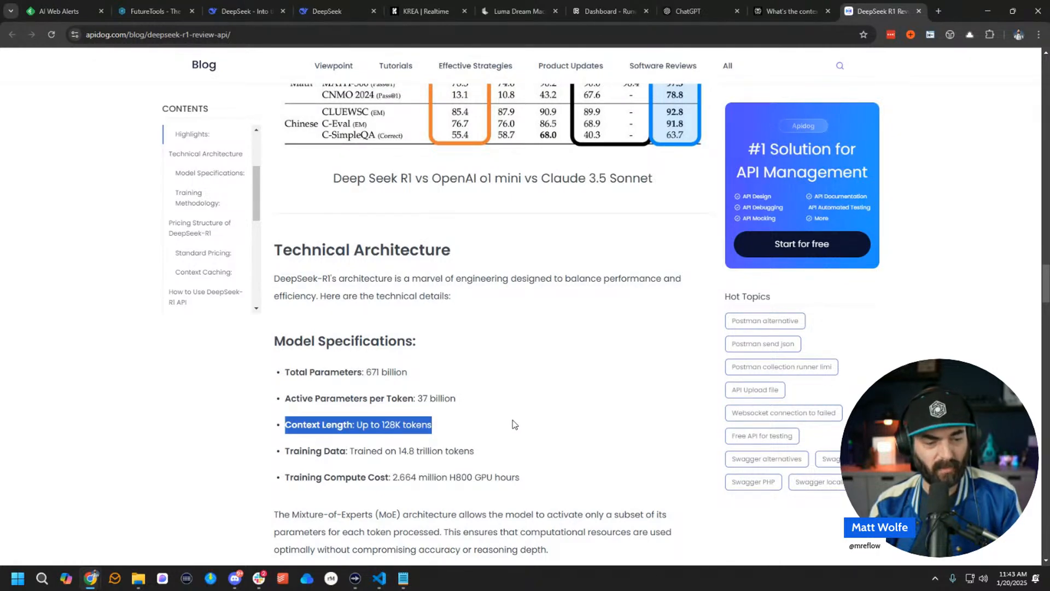
Glance over the specifications and benchmark table again, return to the article's beginning and select its web address.
scroll(508, 420, "down", 4)
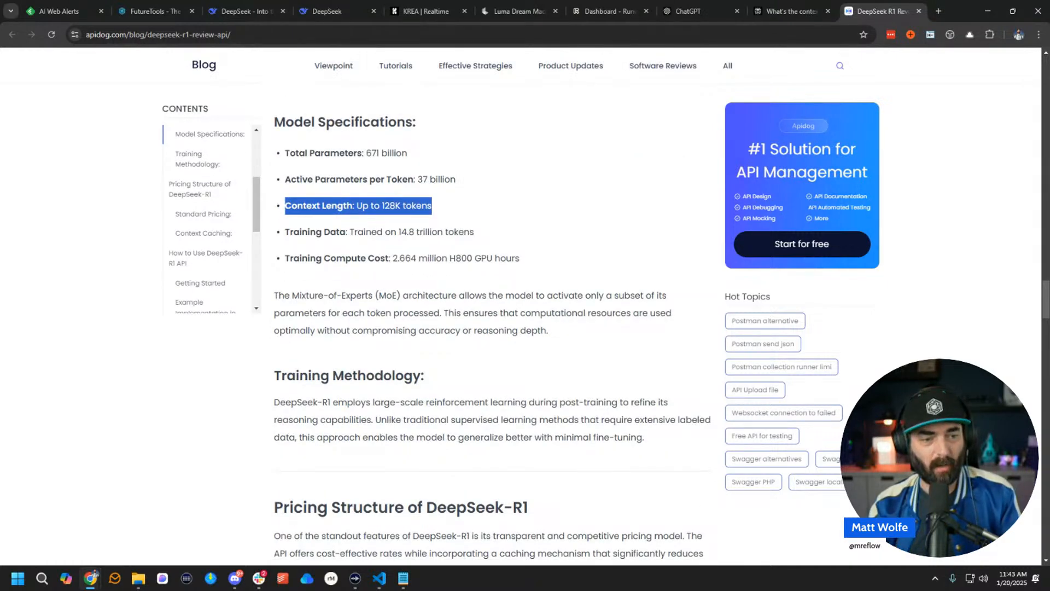
scroll(609, 366, "up", 15)
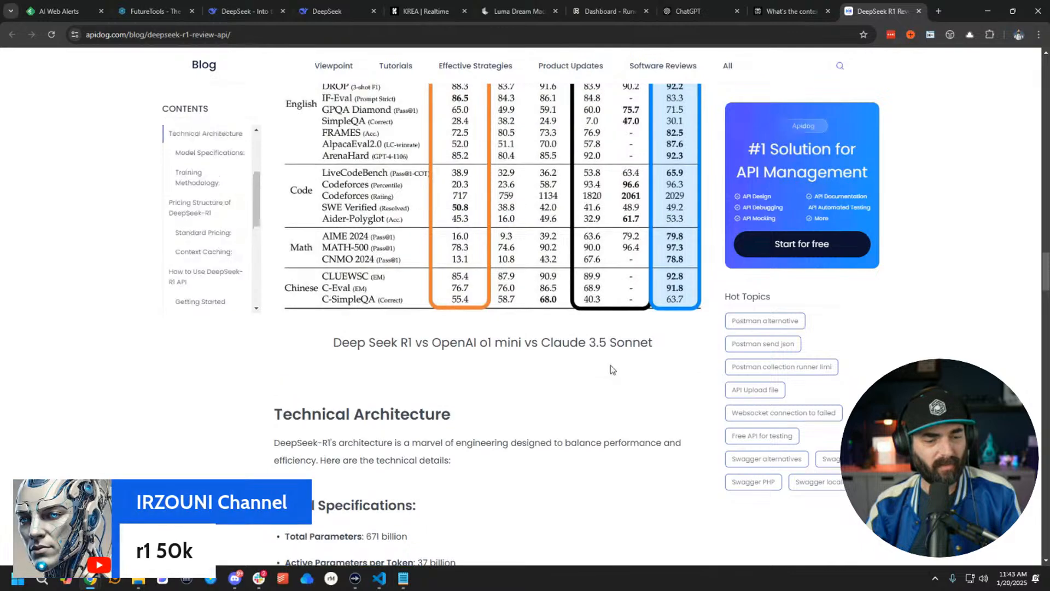
scroll(625, 371, "up", 3)
scroll(625, 371, "down", 2)
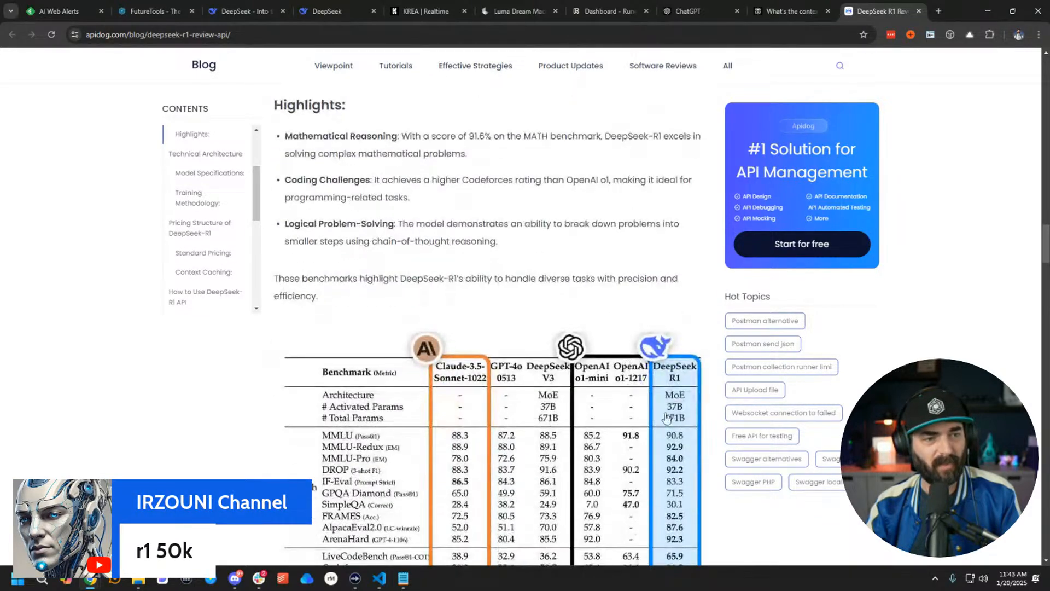
scroll(677, 411, "up", 10)
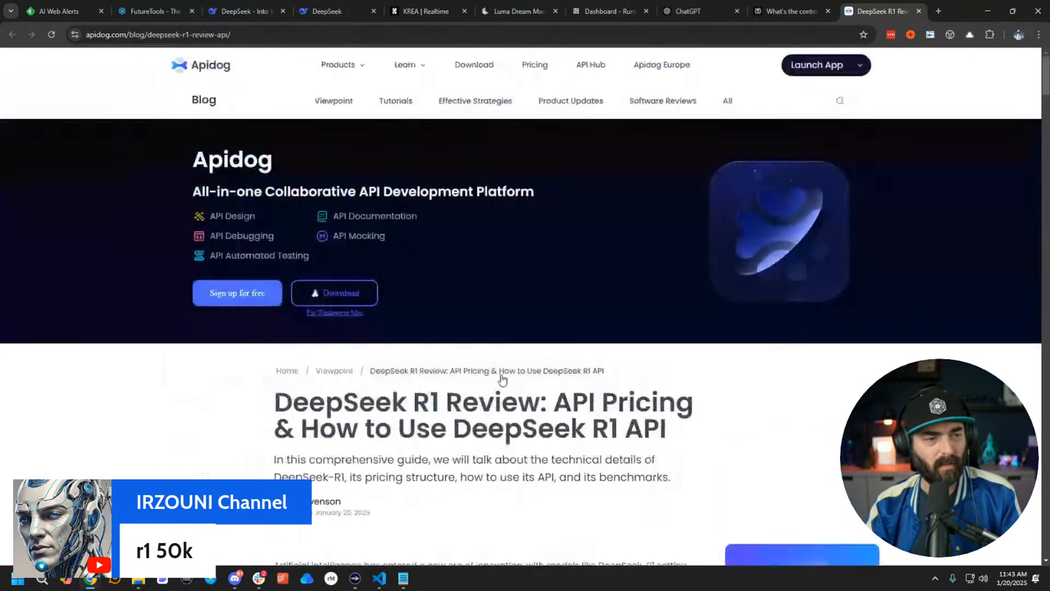
left_click(683, 37)
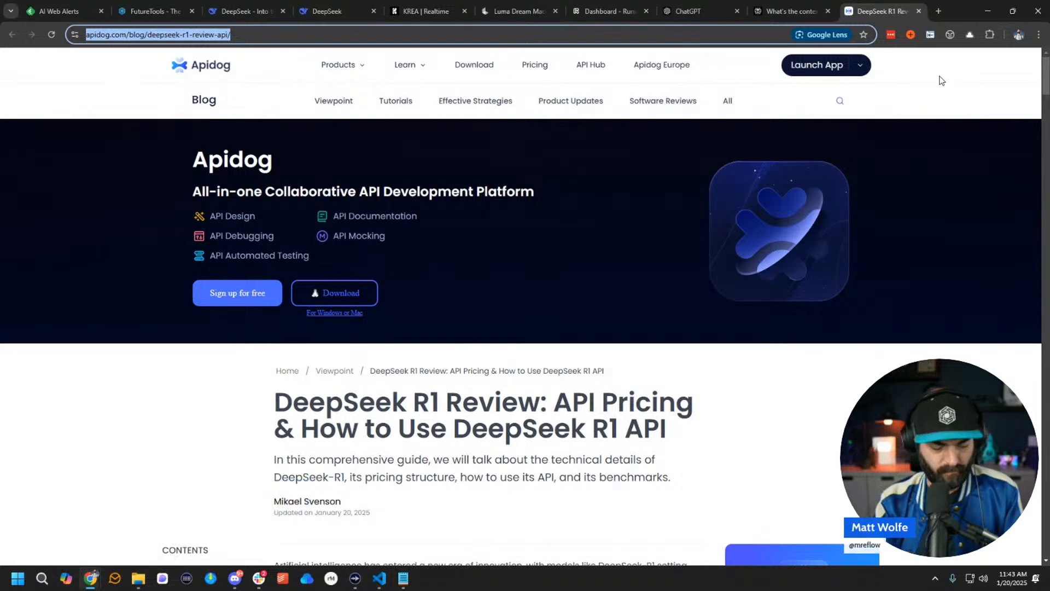
Skim the review again from its introduction through the cipher example to the DeepSeek-R1 benchmark chart and comparison table.
scroll(383, 246, "down", 5)
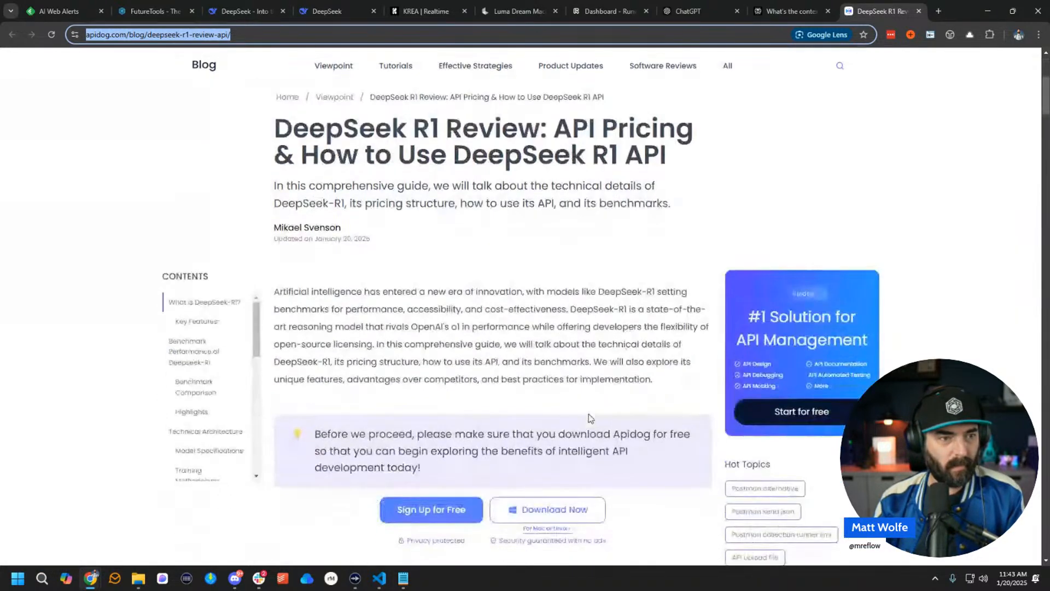
left_click_drag(264, 123, 430, 128)
left_click(430, 129)
scroll(514, 337, "down", 12)
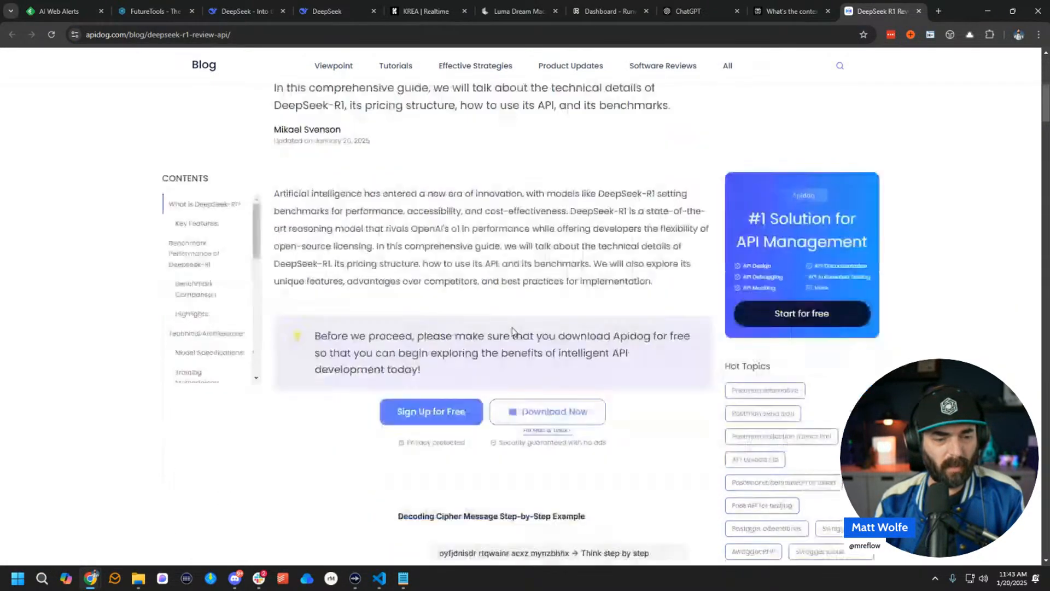
scroll(522, 449, "up", 9)
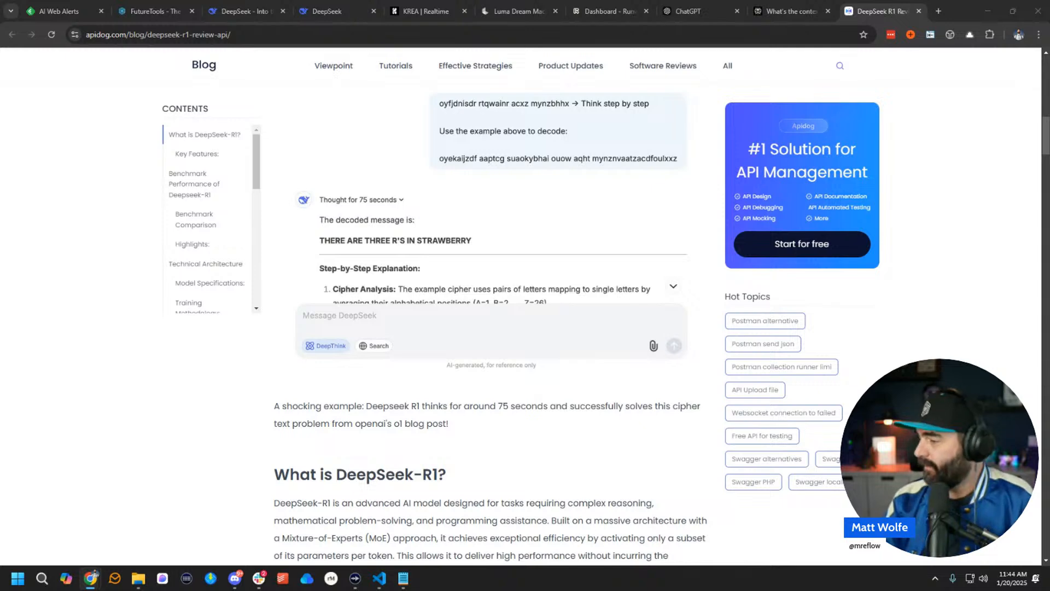
scroll(572, 361, "down", 3)
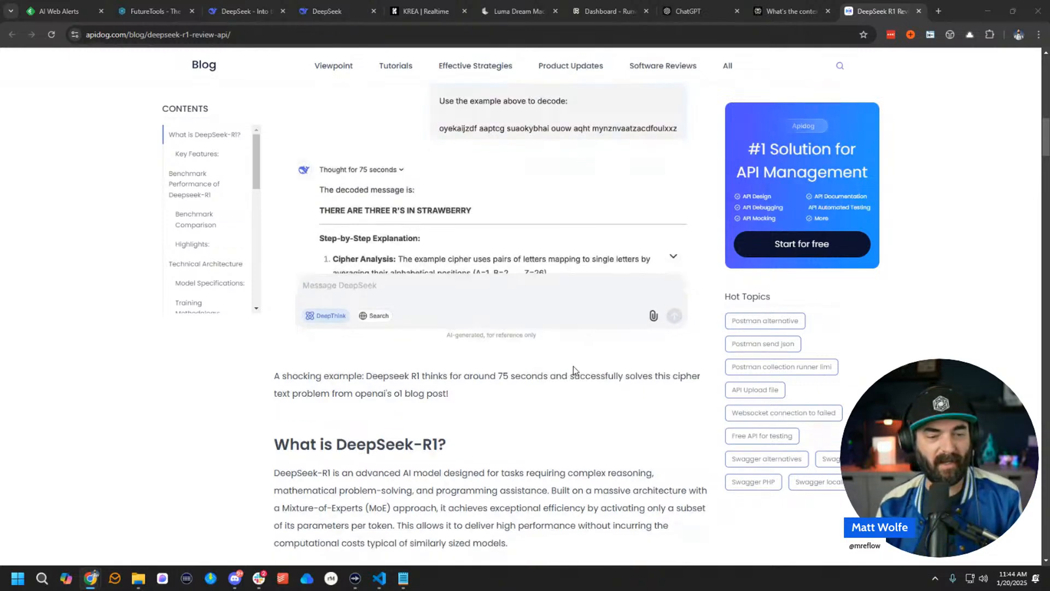
scroll(580, 362, "down", 14)
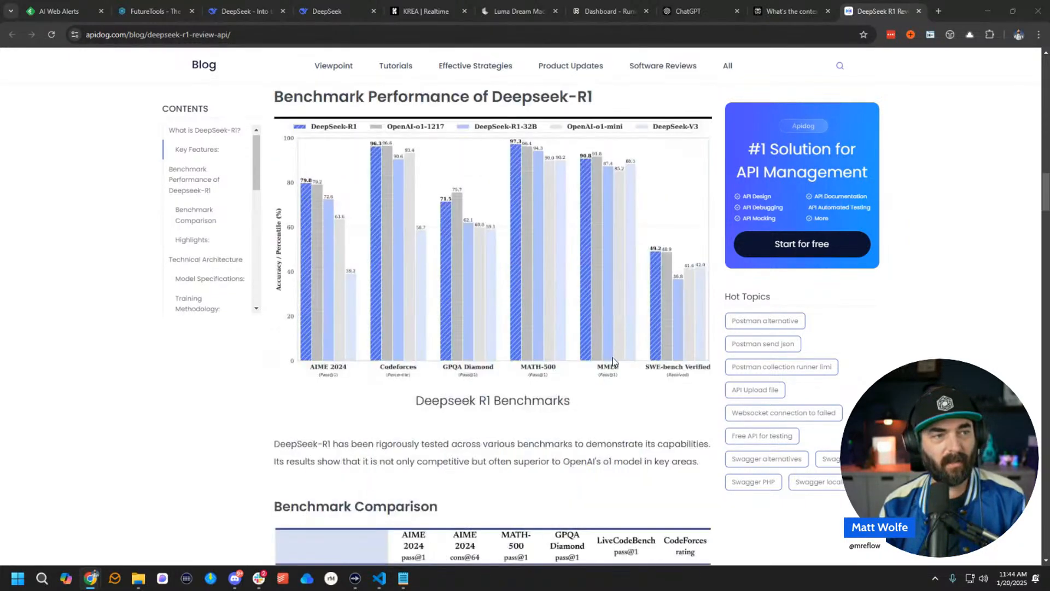
scroll(615, 367, "down", 5)
Search Google for "deepseek blog" and open the official DeepSeek website from the results.
left_click(264, 34)
type("deeps")
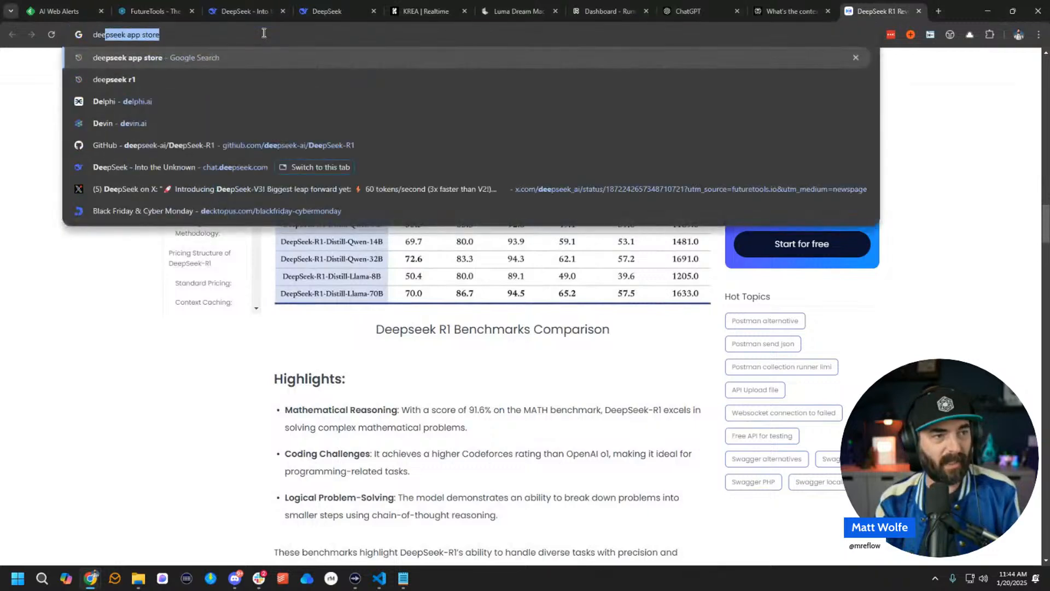
type("eek blog")
key("Return")
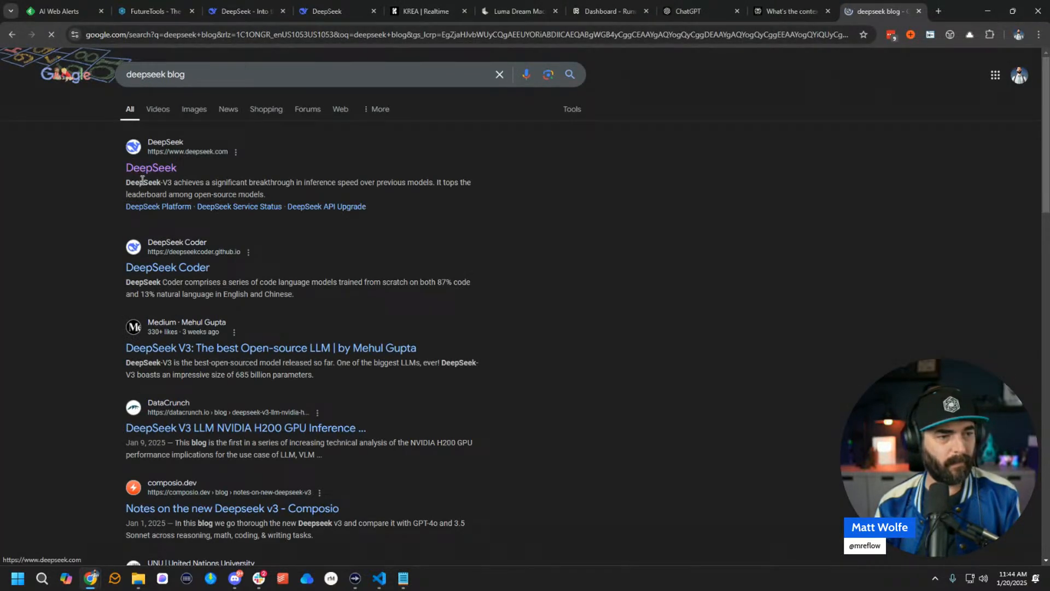
left_click(152, 174)
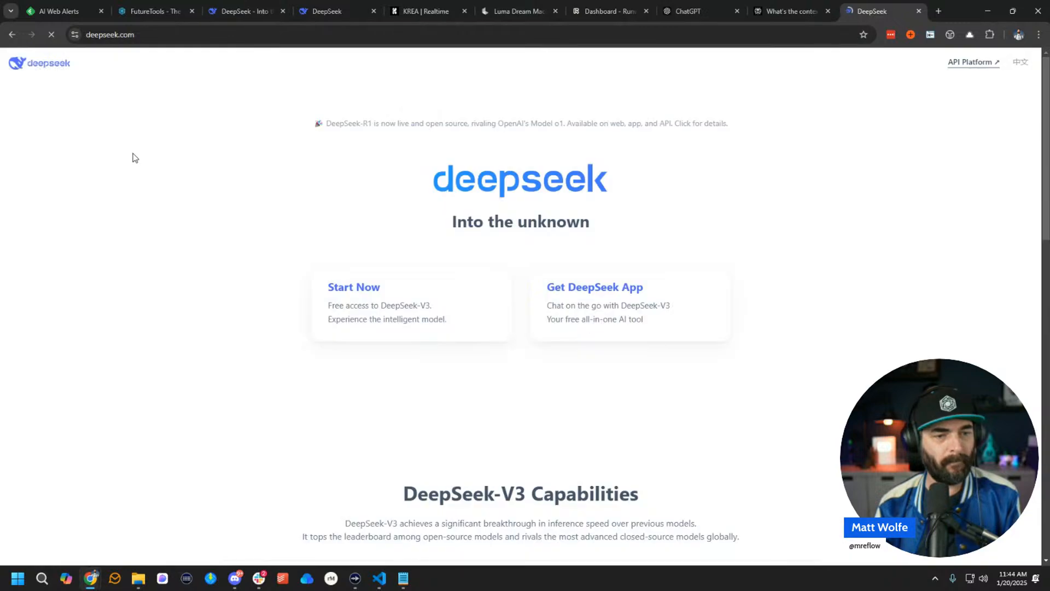
Look through the DeepSeek-V3 Capabilities benchmark table down to the research and product links in the site's footer.
scroll(638, 319, "down", 3)
scroll(638, 320, "down", 4)
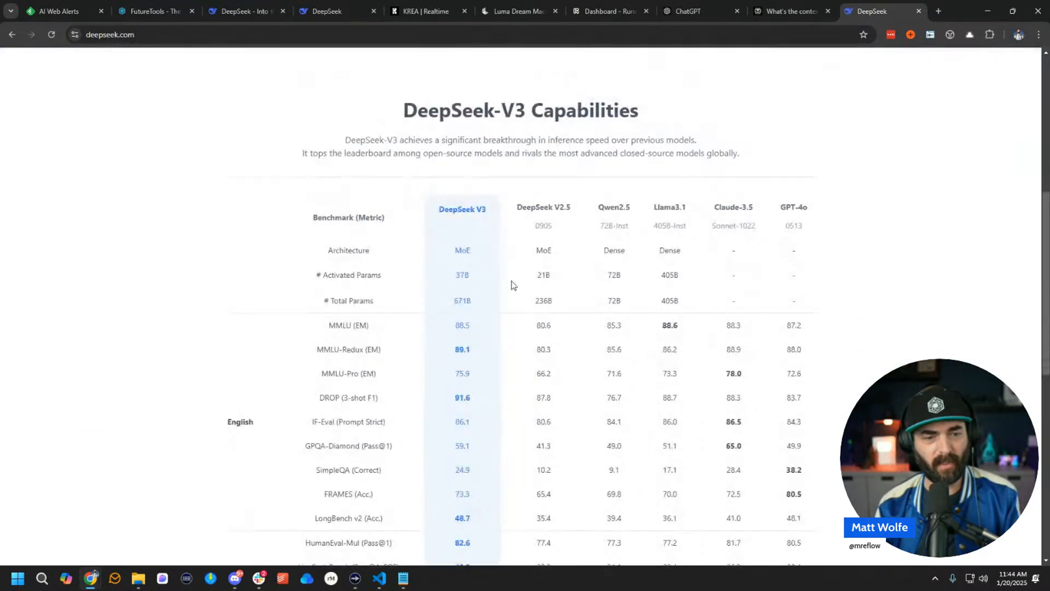
scroll(492, 279, "down", 1)
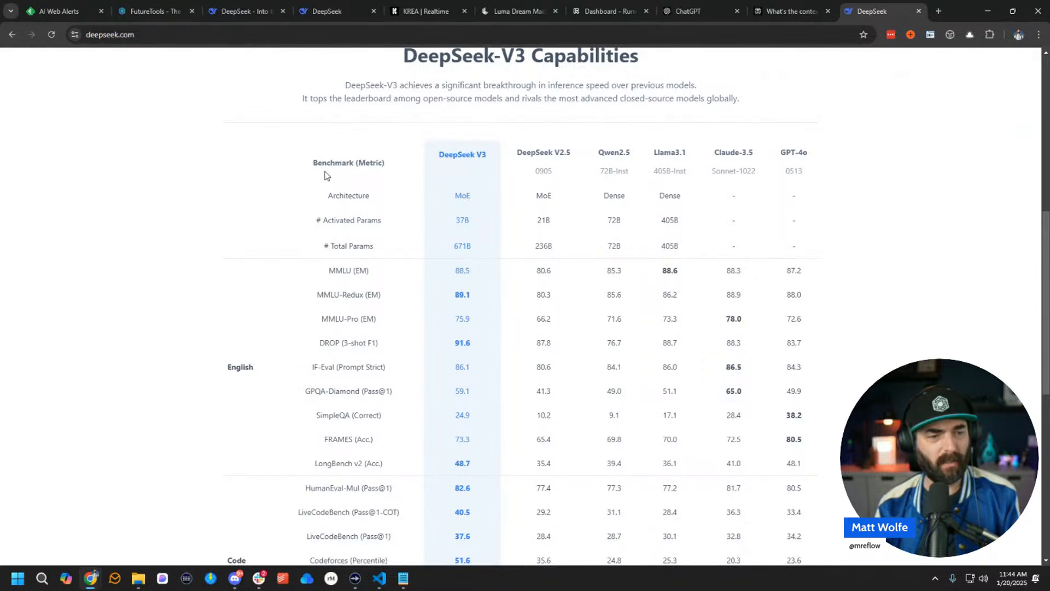
scroll(324, 175, "down", 6)
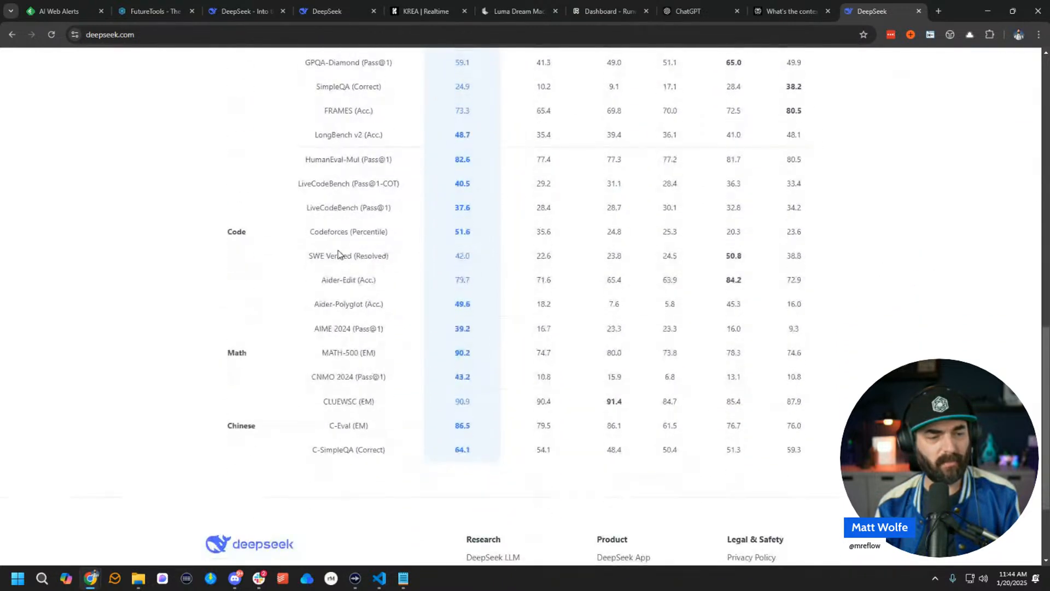
scroll(328, 257, "down", 2)
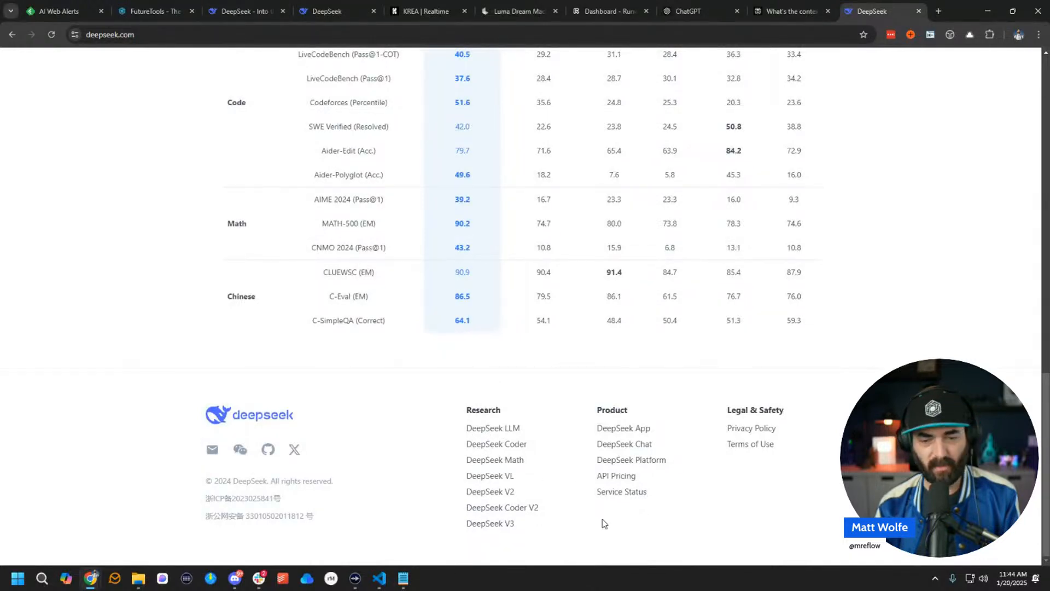
Open the DeepSeek LLM research link, skim its GitHub readme, and close both the repository and the DeepSeek website.
left_click(484, 430)
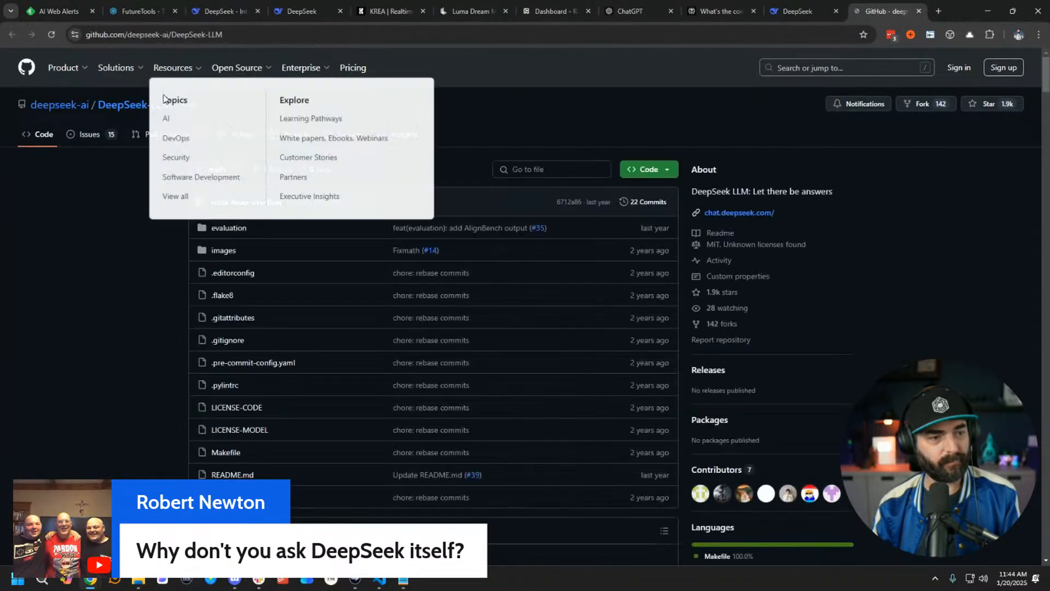
scroll(101, 246, "down", 8)
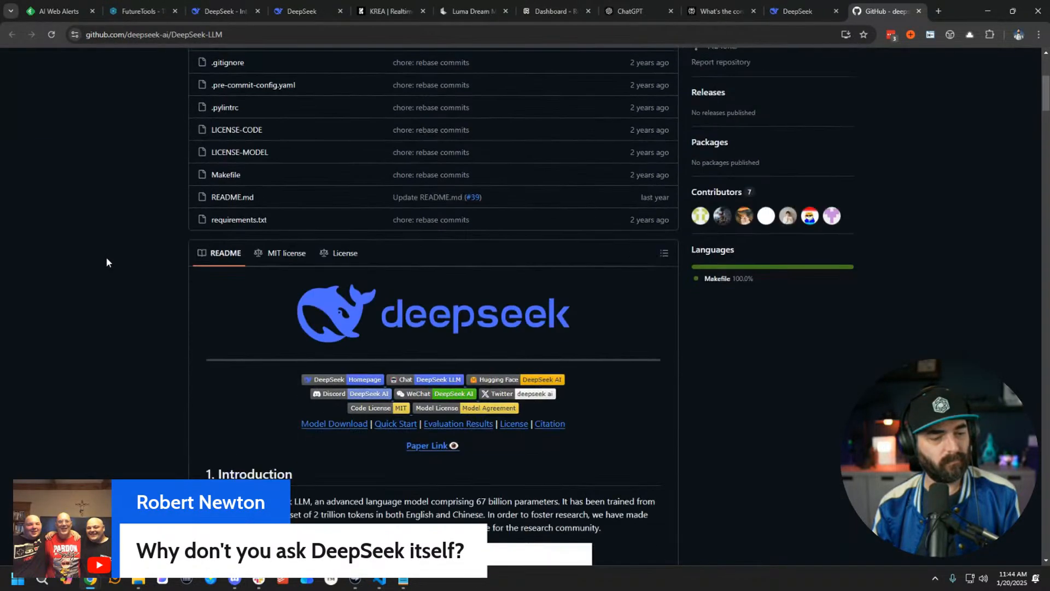
scroll(109, 260, "down", 5)
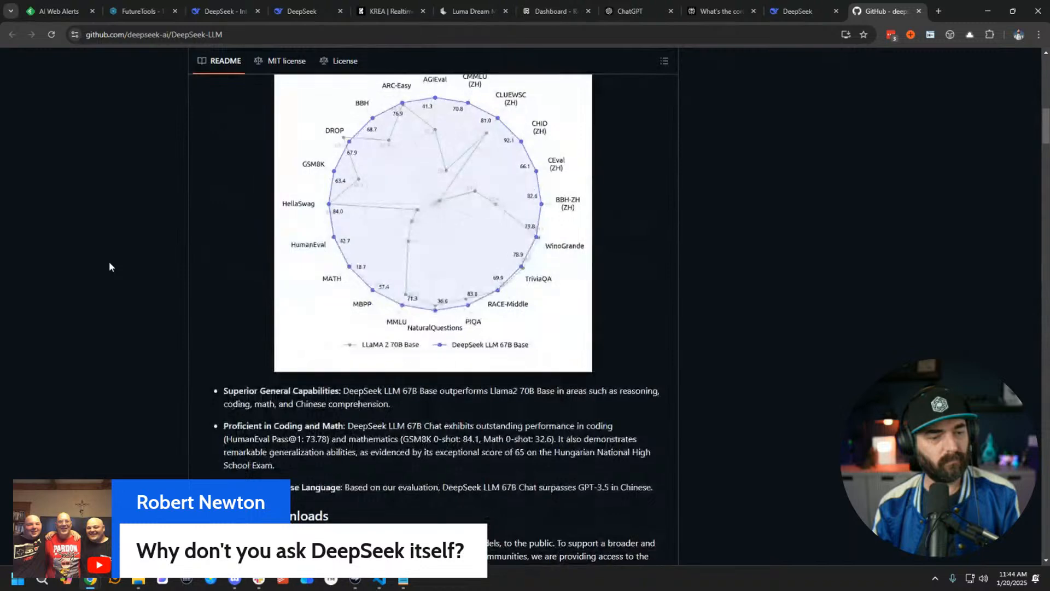
scroll(110, 261, "up", 12)
left_click(919, 11)
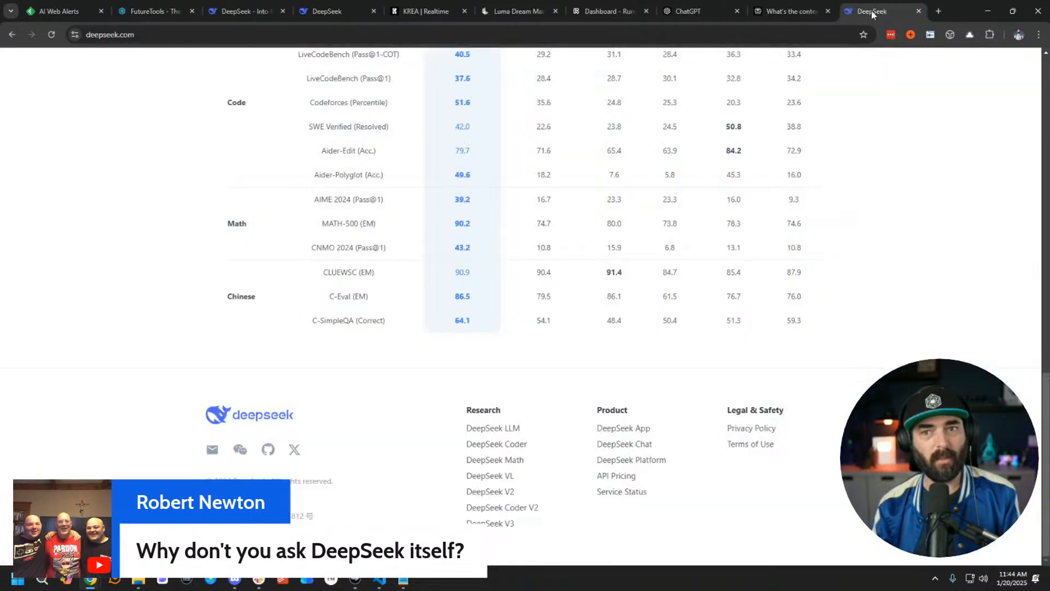
left_click(918, 11)
Return to the DeepSeek chat and ask "How large is the DeepSeek R1 context window?".
left_click(270, 11)
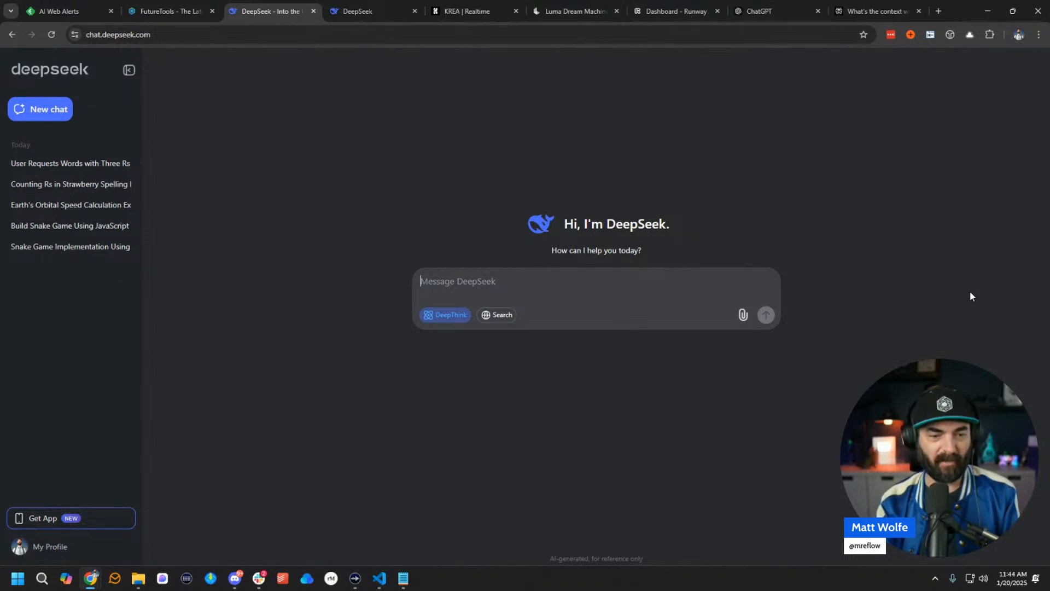
type("DeepS")
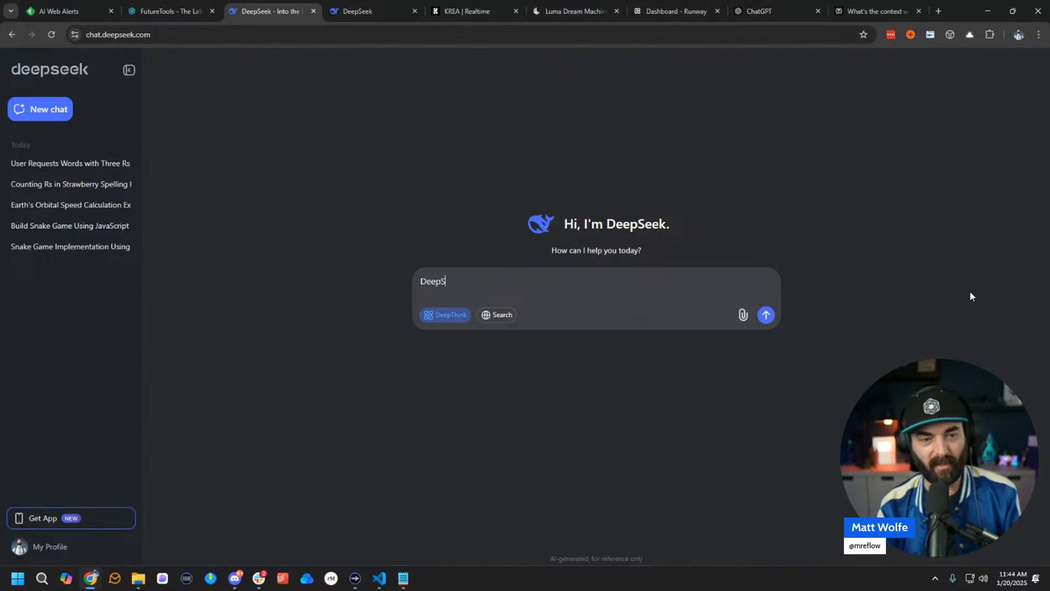
type("How man")
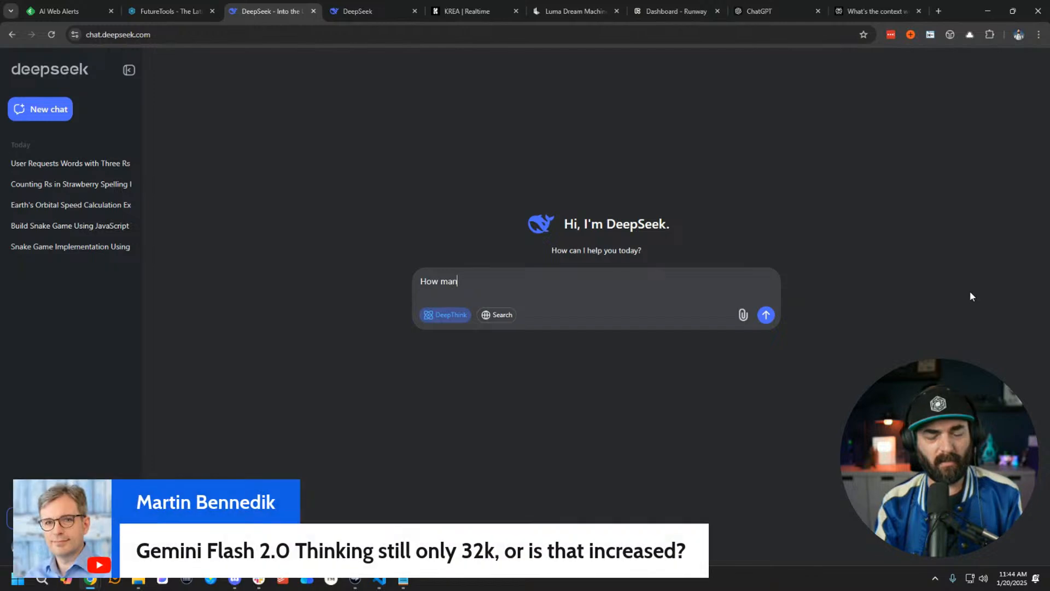
key("BackSpace")
key("BackSpace")
key("BackSpace")
type("larg")
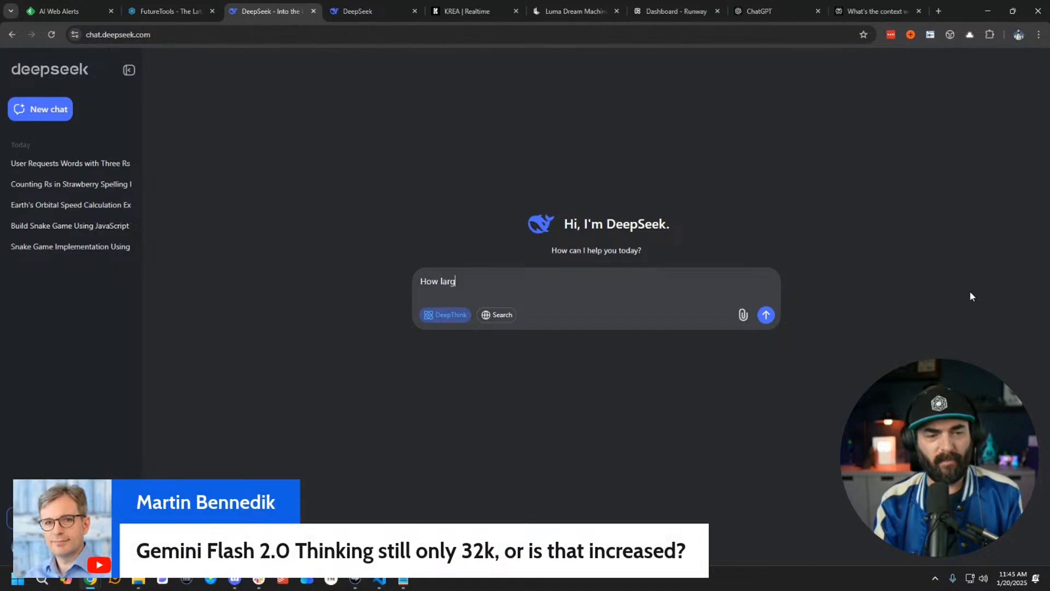
type("e is the ")
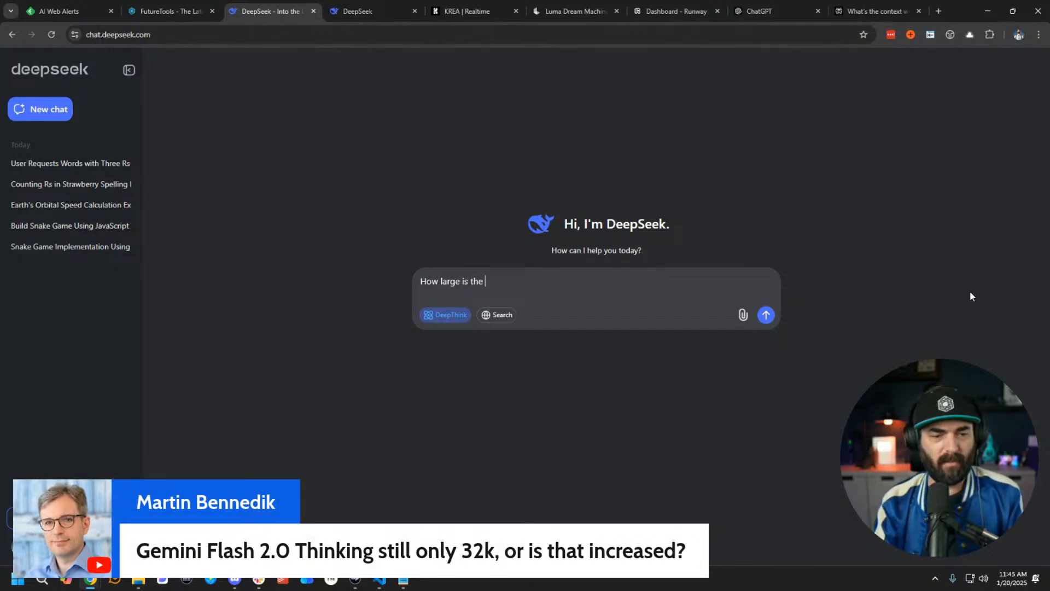
type("DeepSeek R")
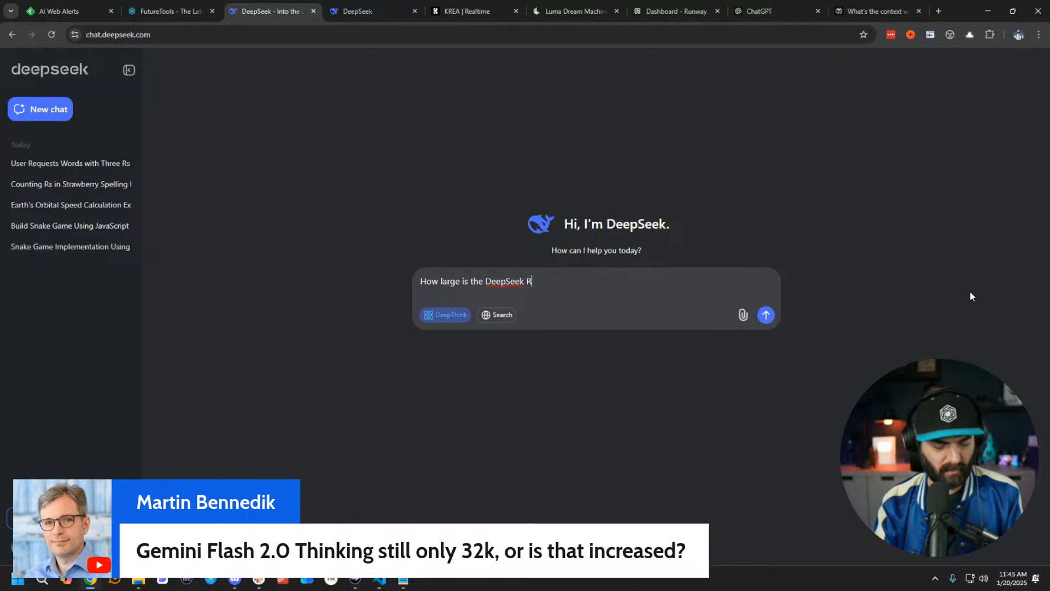
type("1 context window?")
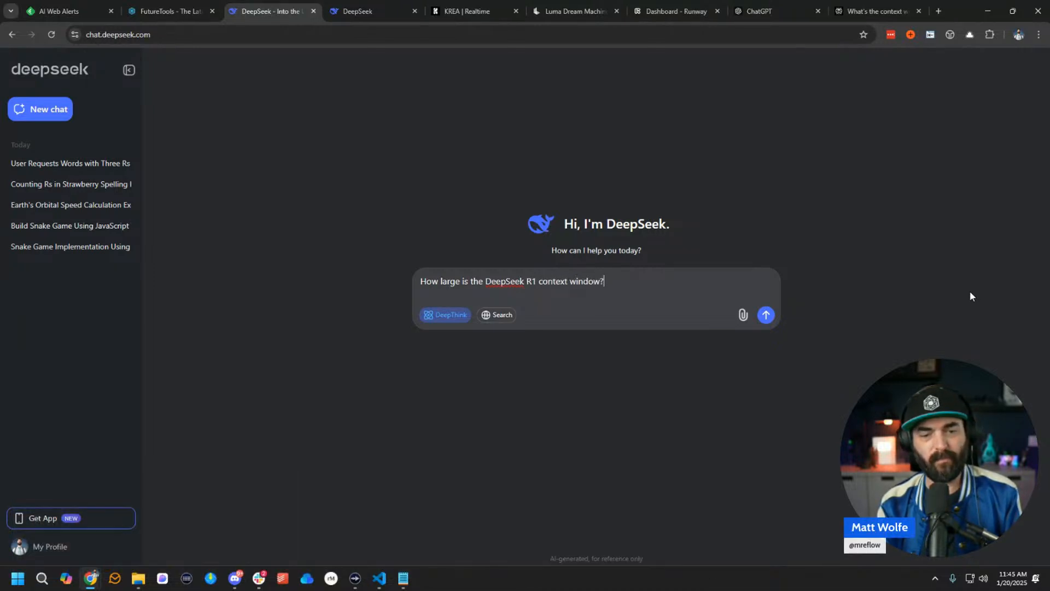
key("Return")
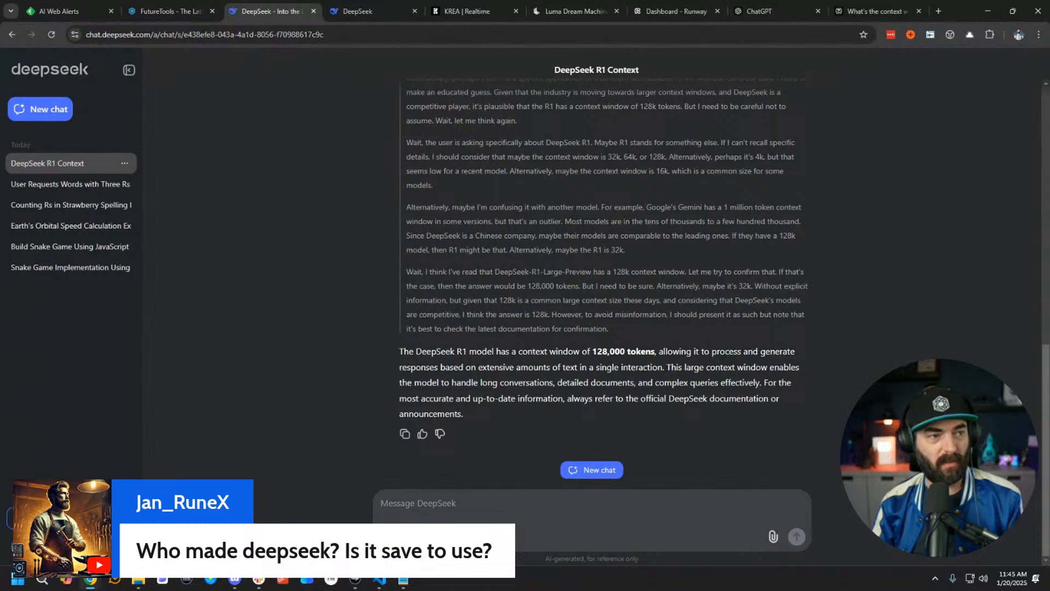
left_click(939, 11)
type("deep")
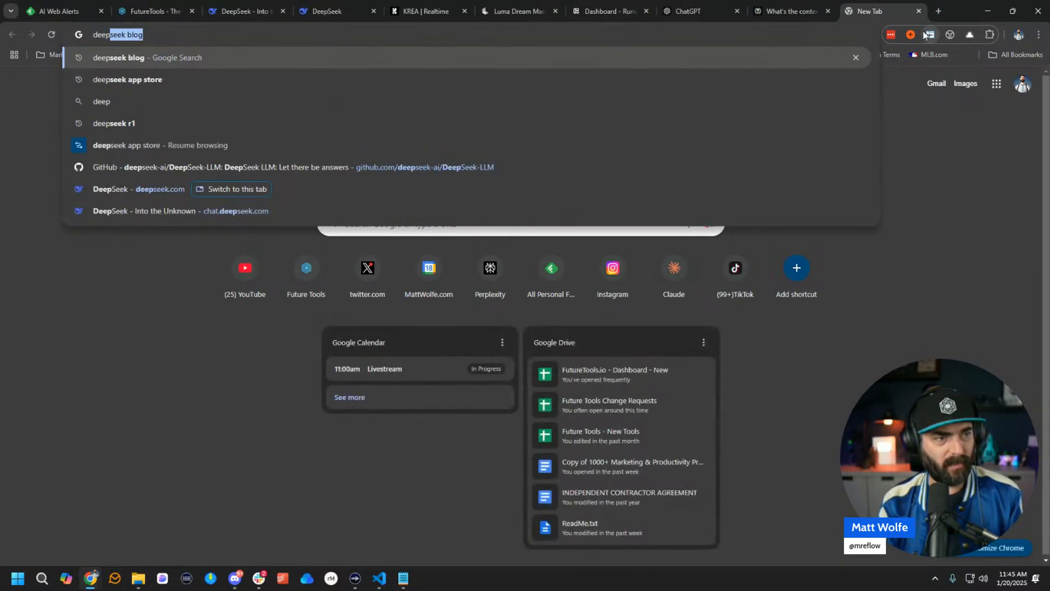
key("BackSpace")
key("BackSpace")
key("BackSpace")
key("BackSpace")
key("BackSpace")
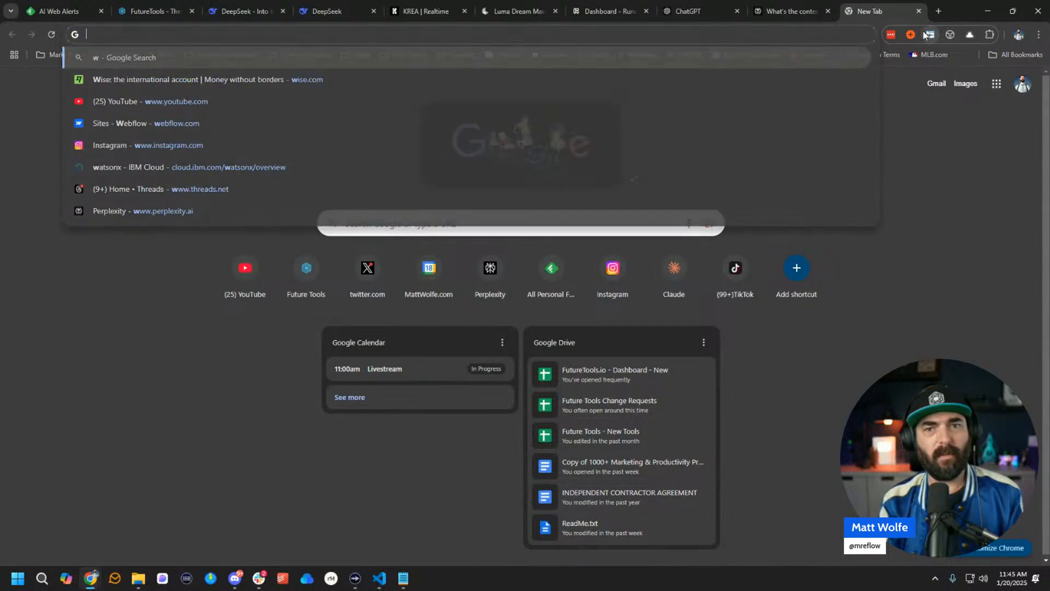
key("Escape")
Ask "Who made DeepSeek?" in a new Perplexity thread and close the leftover blank browser tab.
left_click(790, 11)
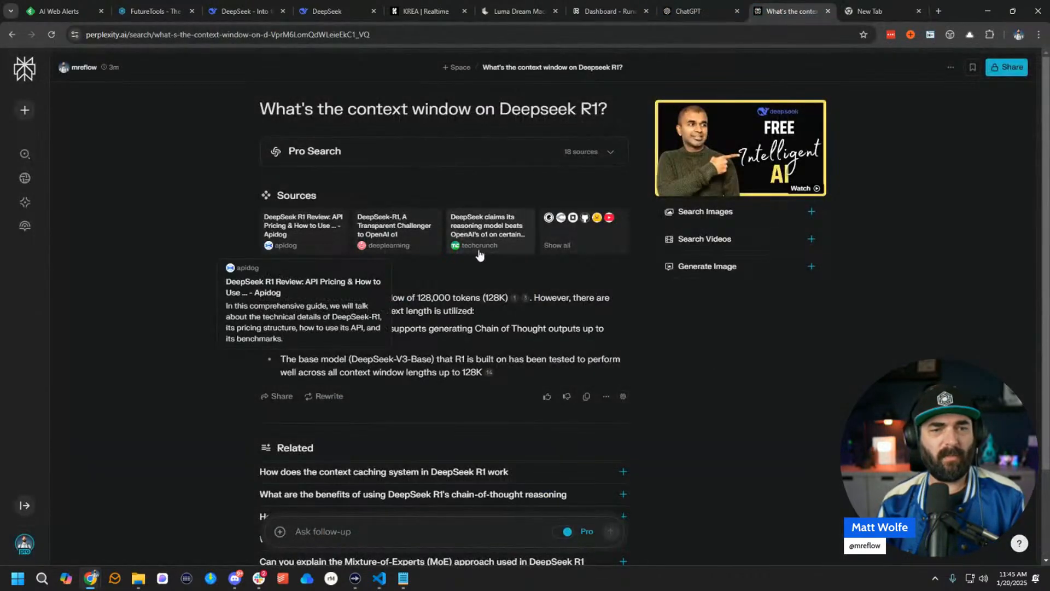
left_click(25, 111)
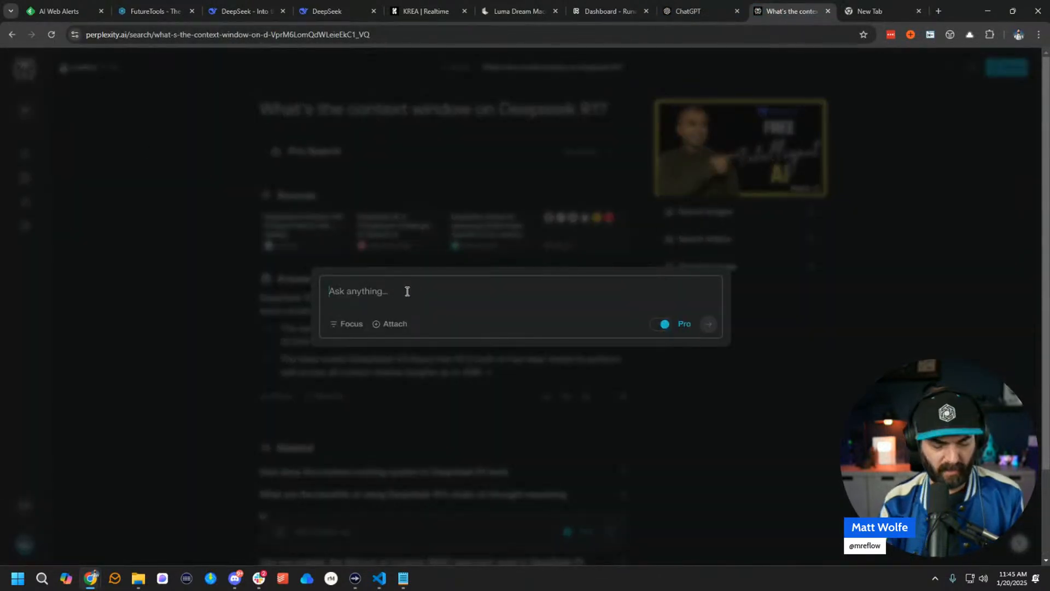
type("Who made De")
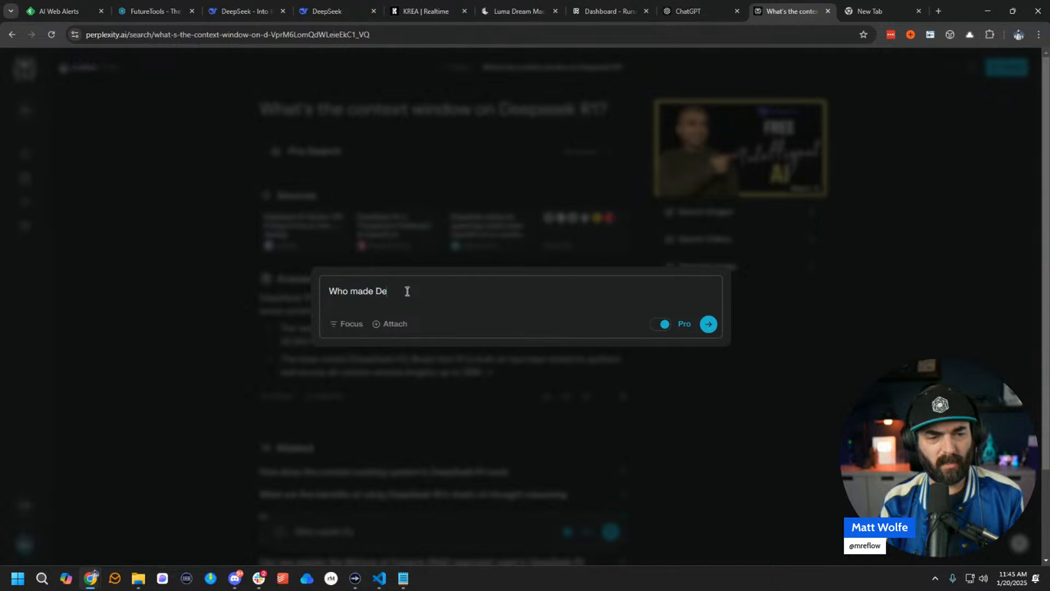
type("epSeek?")
key("Return")
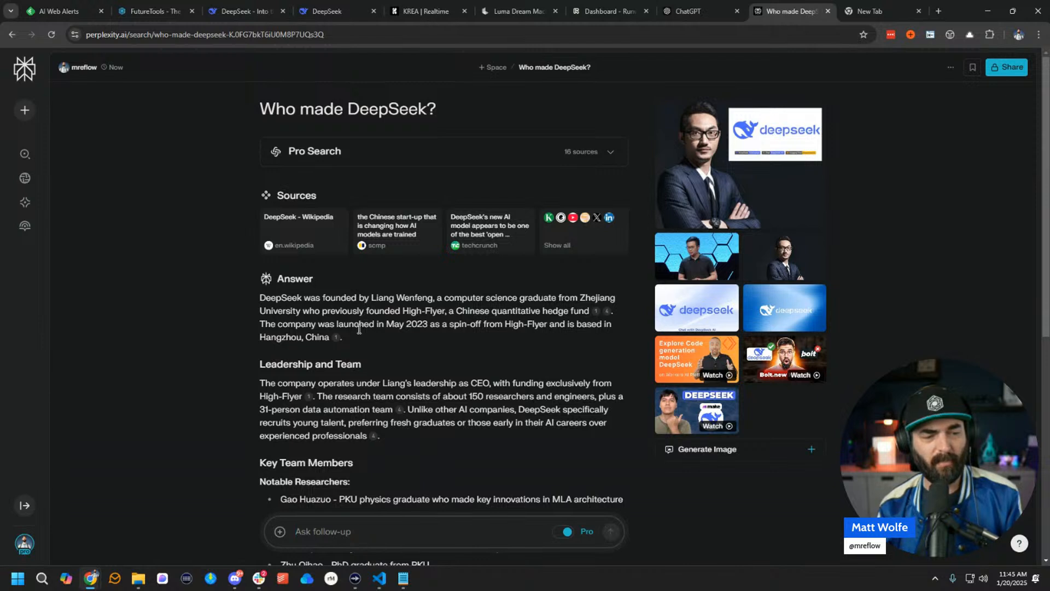
left_click(919, 11)
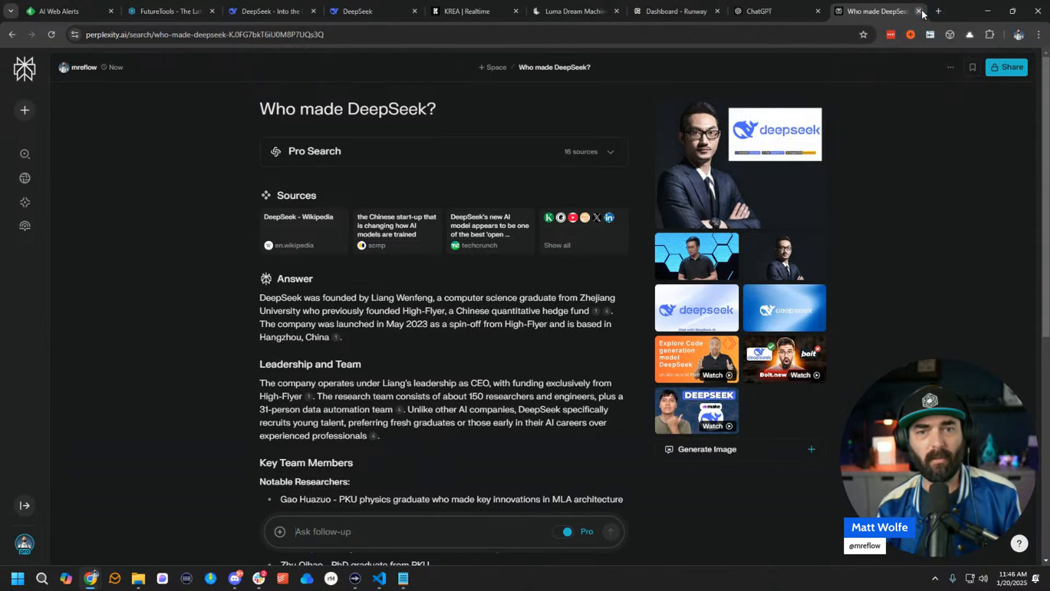
Go to DeepSeek's GitHub page from the footer of its official website and open the DeepSeek-R1 repository.
left_click(361, 9)
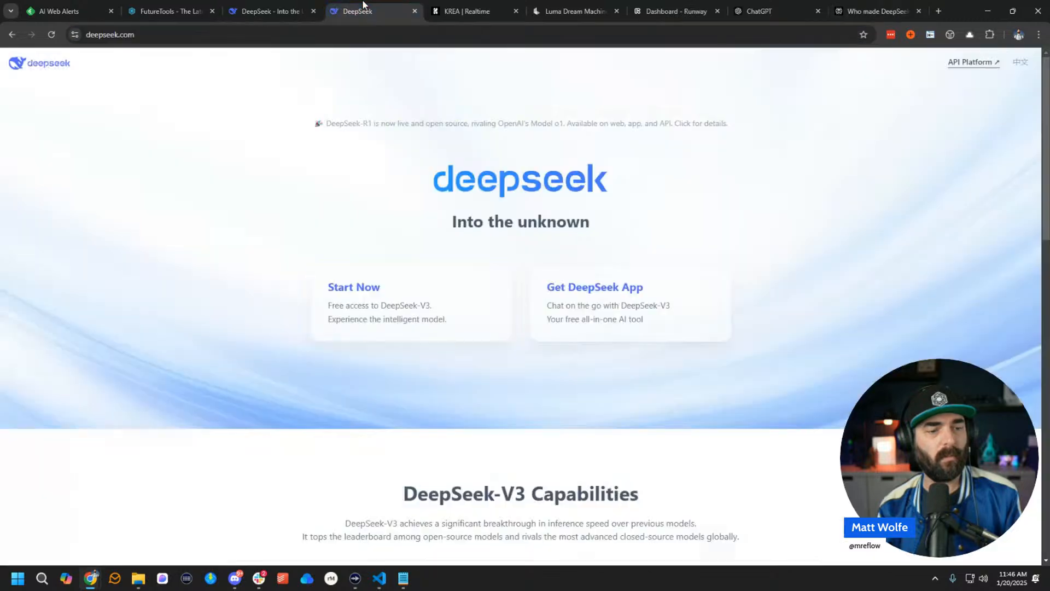
scroll(485, 445, "down", 10)
scroll(490, 445, "up", 9)
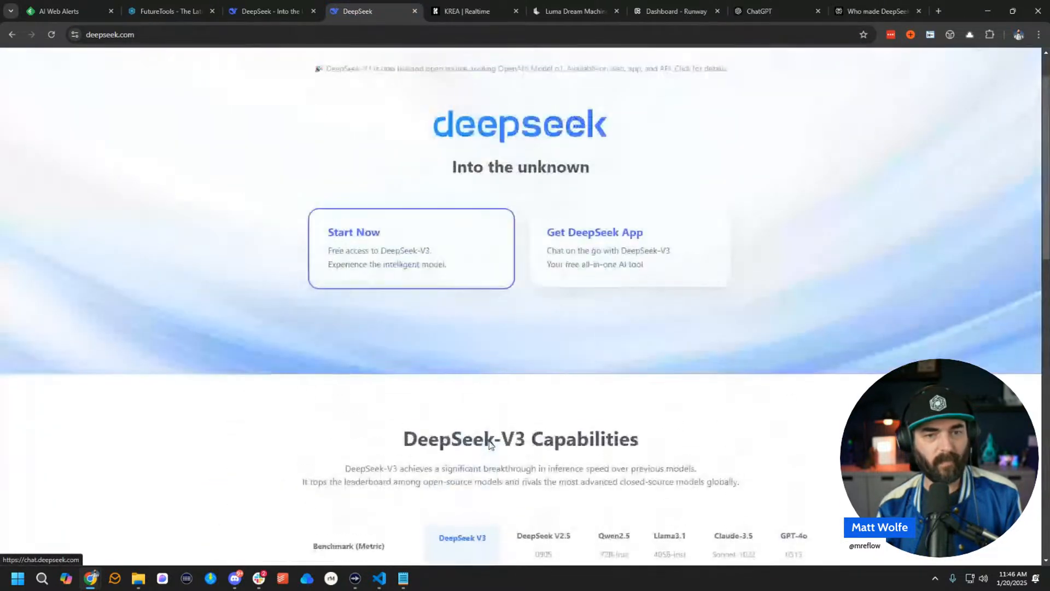
scroll(491, 446, "up", 1)
scroll(491, 452, "down", 15)
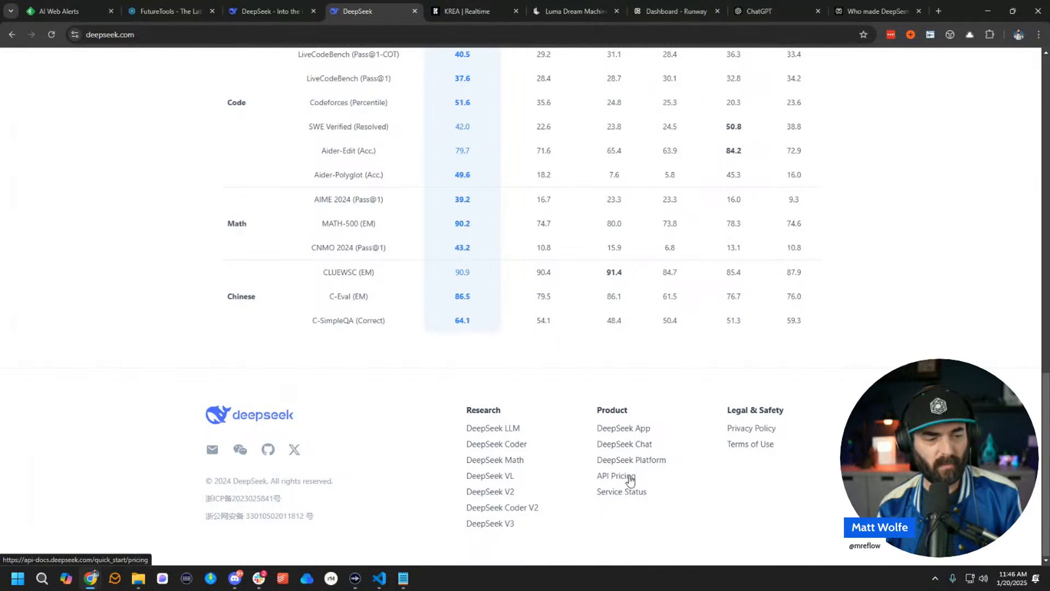
left_click(267, 449)
mouse_move(115, 67)
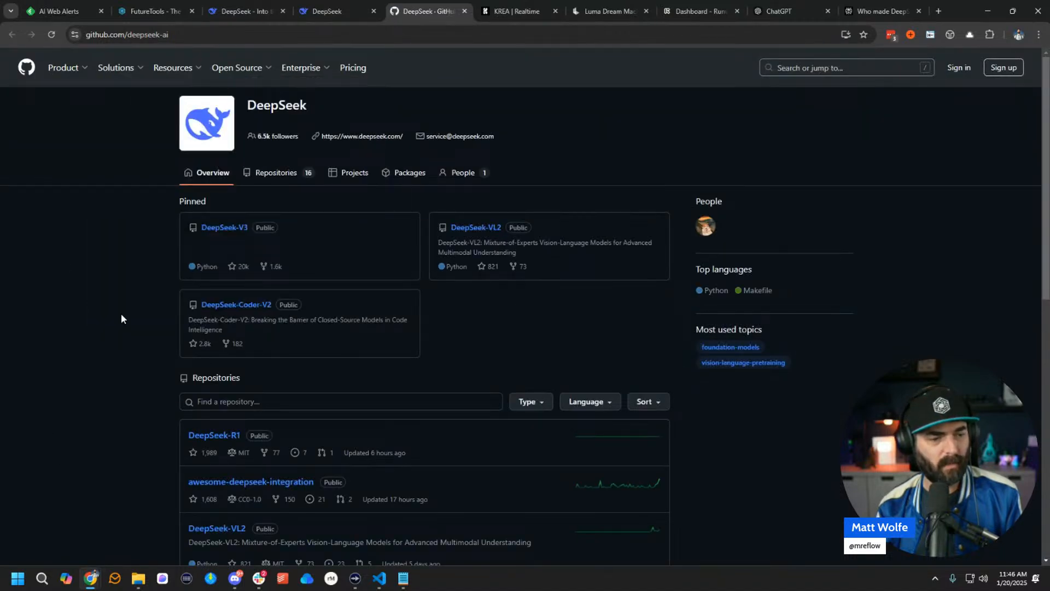
scroll(172, 338, "down", 2)
left_click(214, 327)
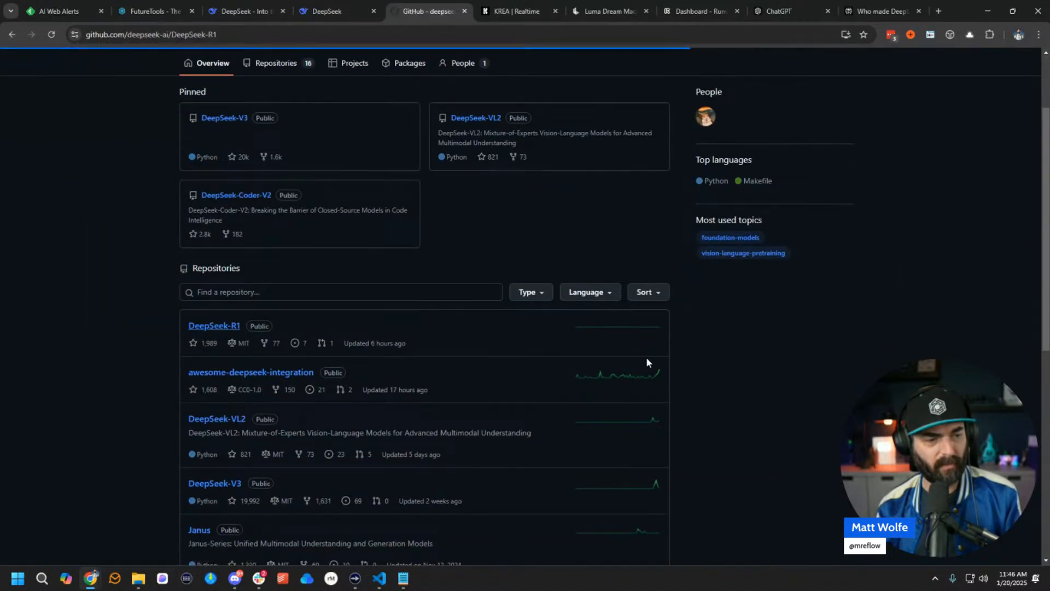
Look over the start of the DeepSeek-R1 readme and check the repository's license in its About details.
scroll(428, 302, "down", 1)
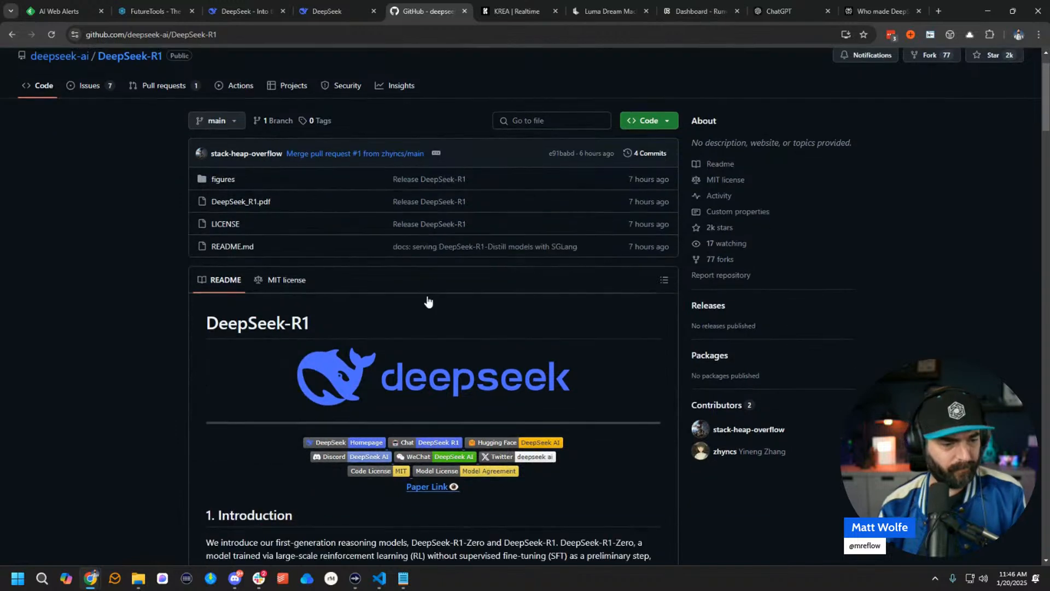
scroll(429, 301, "down", 4)
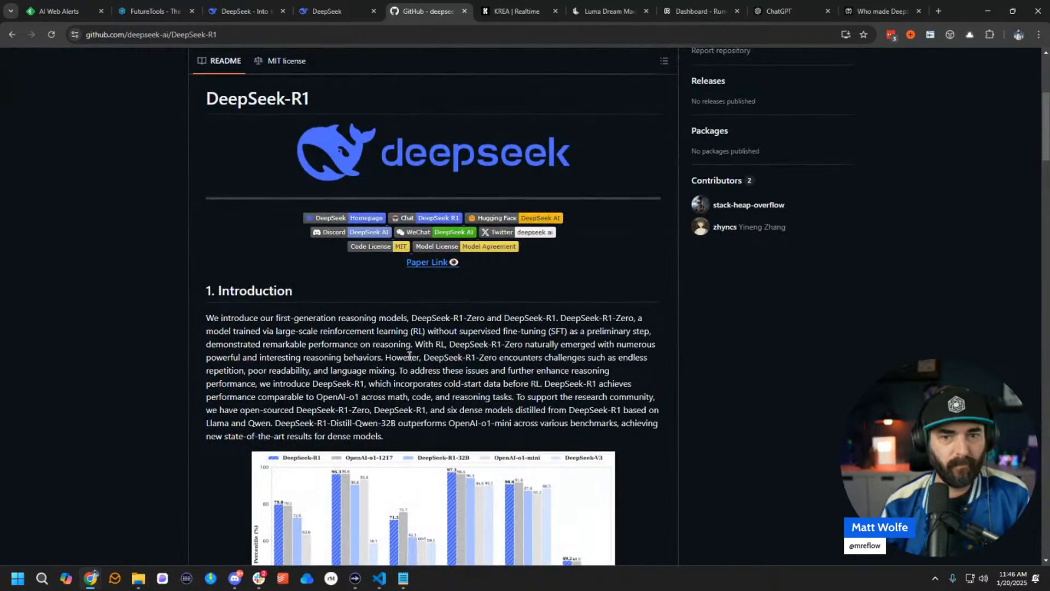
scroll(409, 356, "up", 3)
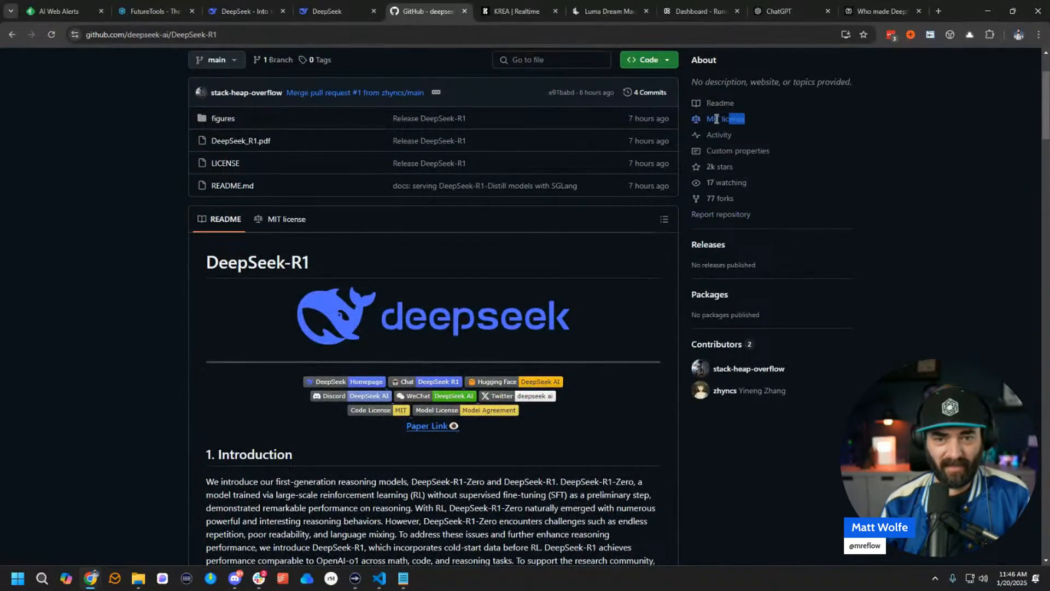
left_click_drag(716, 119, 680, 127)
left_click(819, 449)
Skim the readme from the introduction to the Model Downloads section and highlight the context lengths of the DeepSeek-R1 models.
scroll(818, 448, "down", 3)
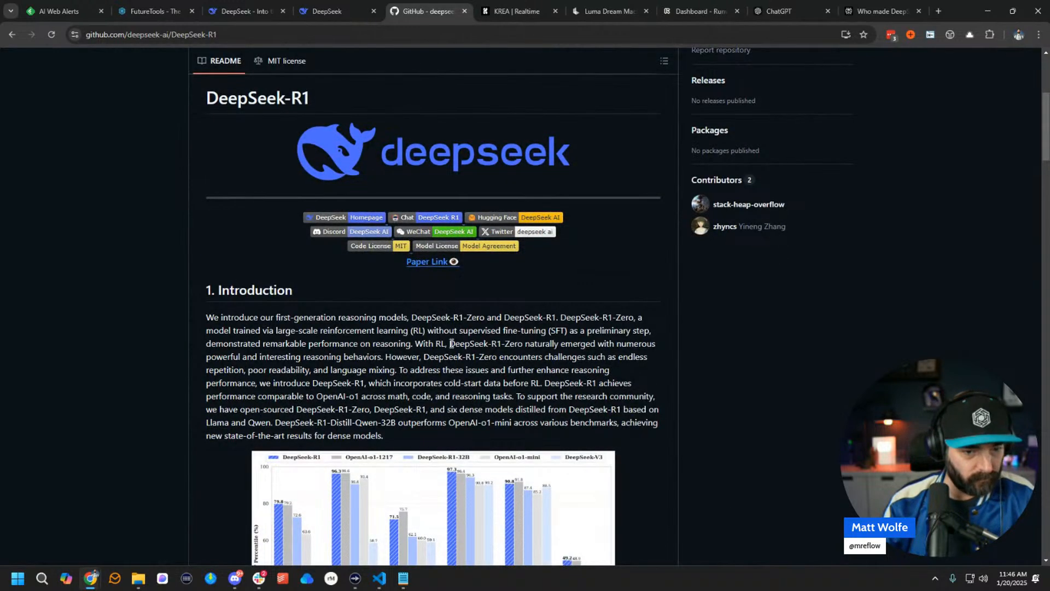
scroll(453, 346, "down", 9)
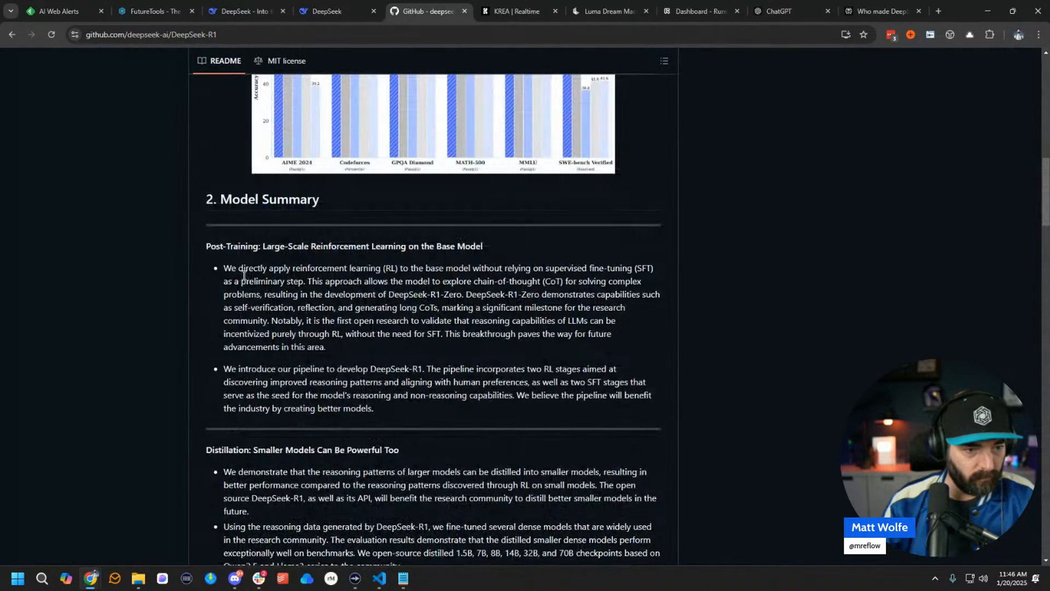
scroll(513, 267, "down", 3)
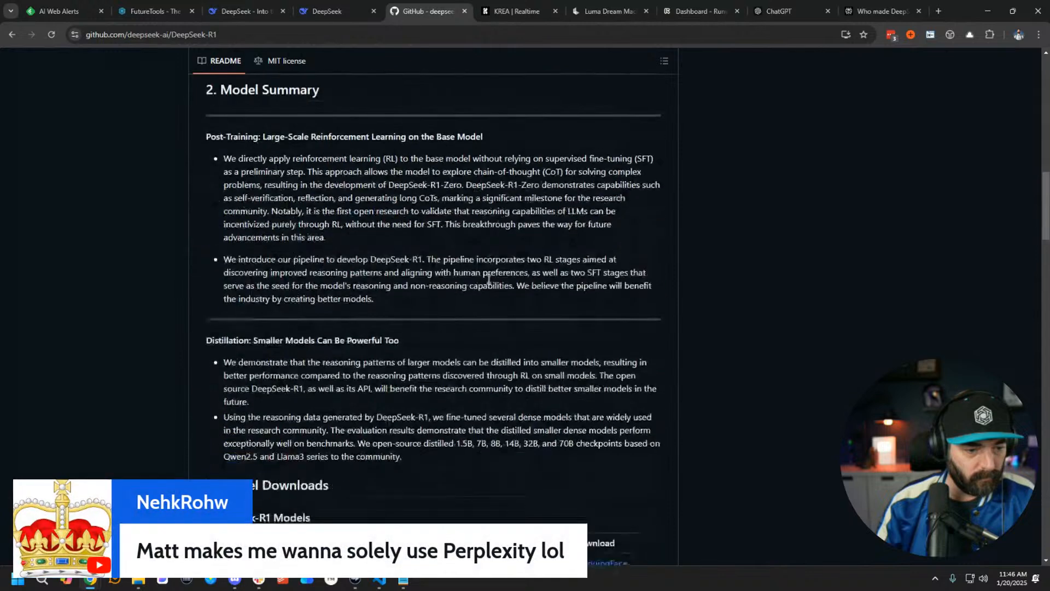
scroll(489, 282, "down", 2)
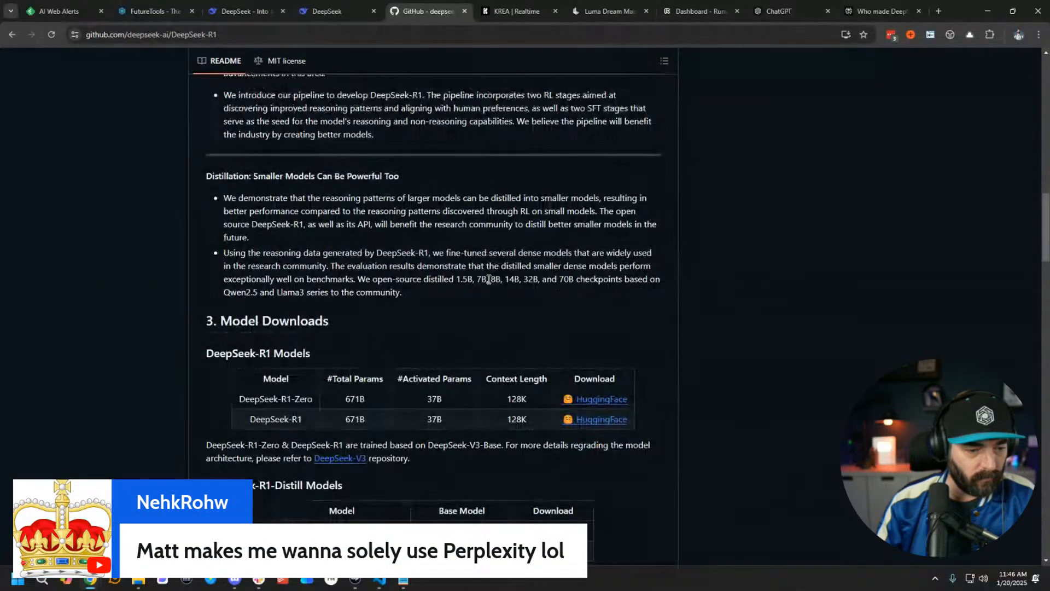
scroll(488, 279, "down", 2)
left_click_drag(536, 311, 504, 289)
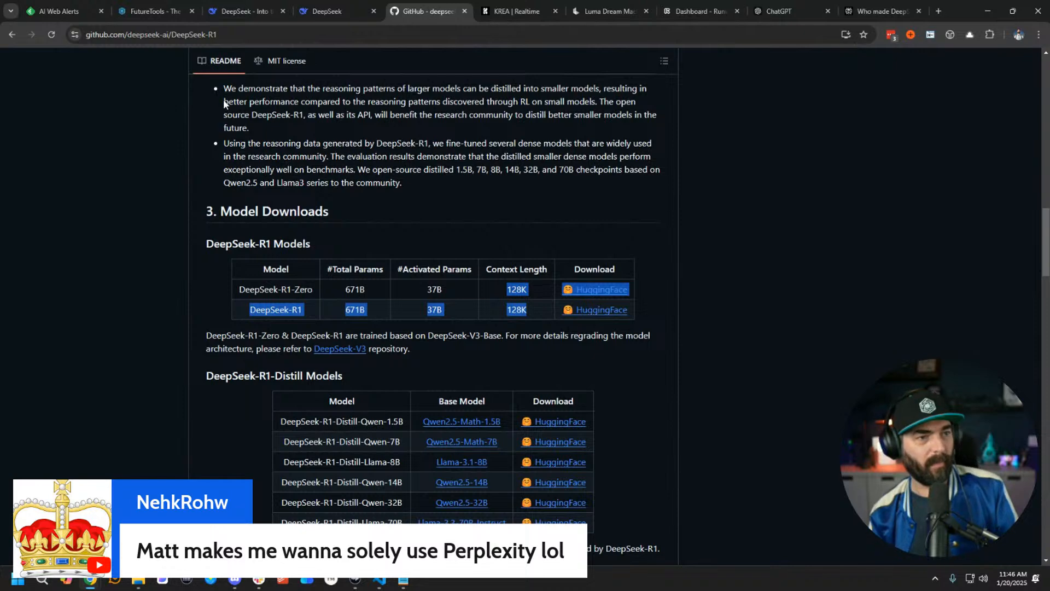
Switch back to the DeepSeek chat, highlight the context window statement in its answer, and clear the selection.
left_click(328, 11)
left_click(247, 11)
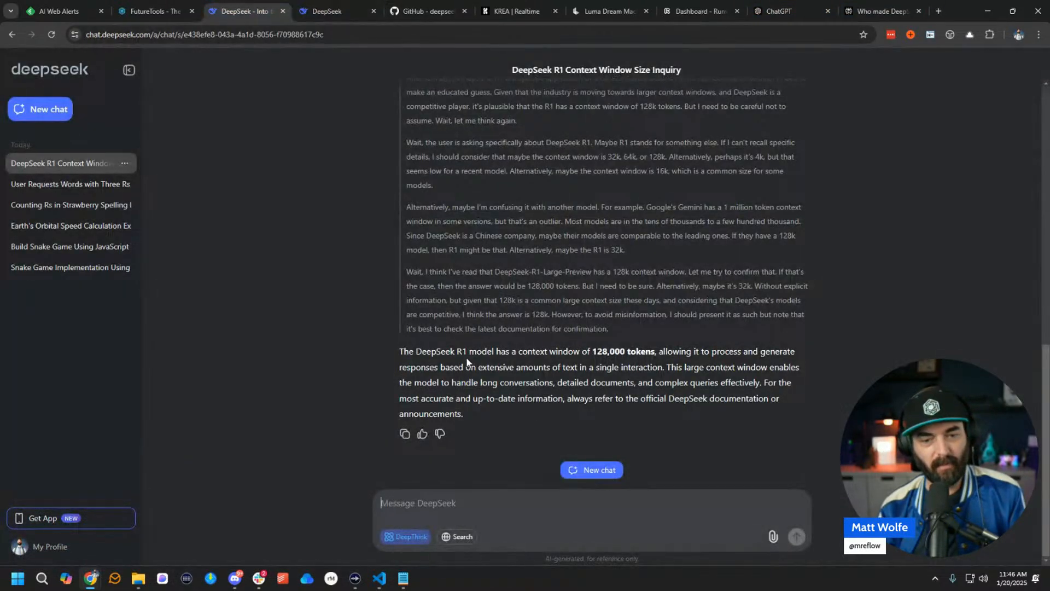
left_click_drag(400, 353, 658, 350)
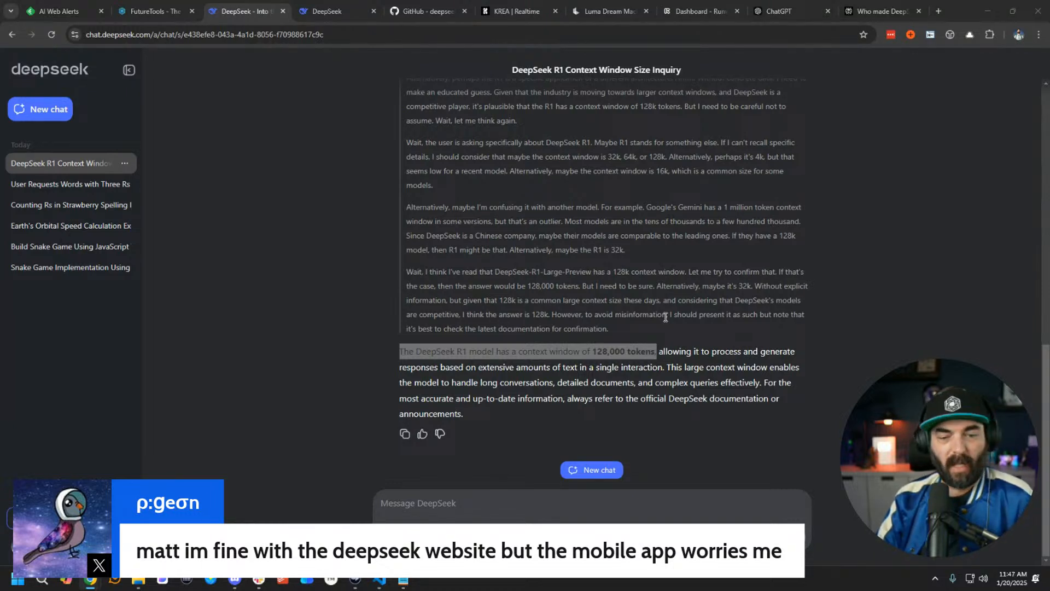
left_click(841, 356)
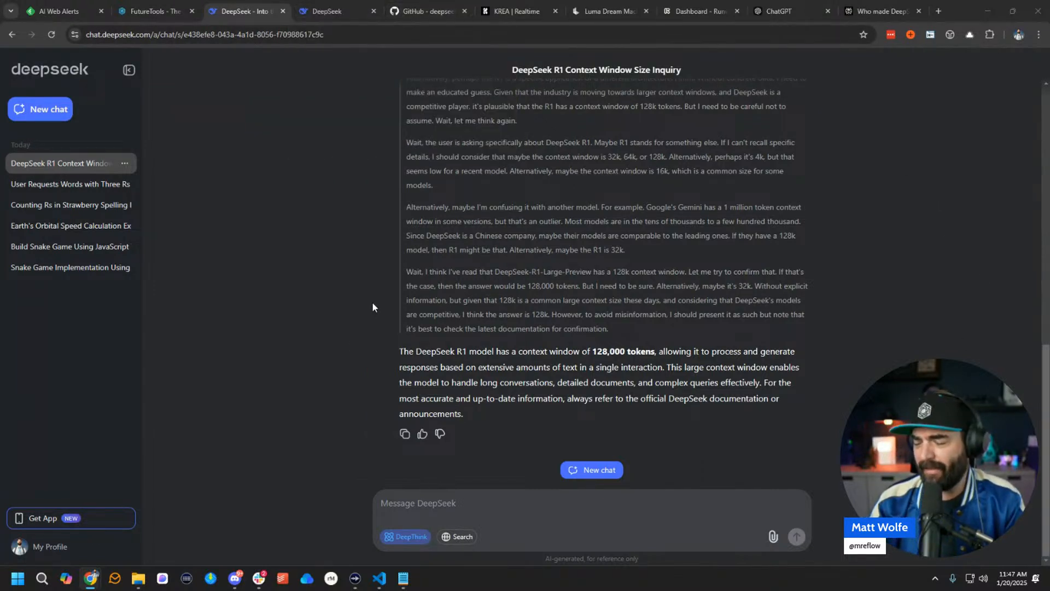
Close the DeepSeek chat and the DeepSeek website, leaving the DeepSeek-R1 GitHub repository open.
left_click(341, 7)
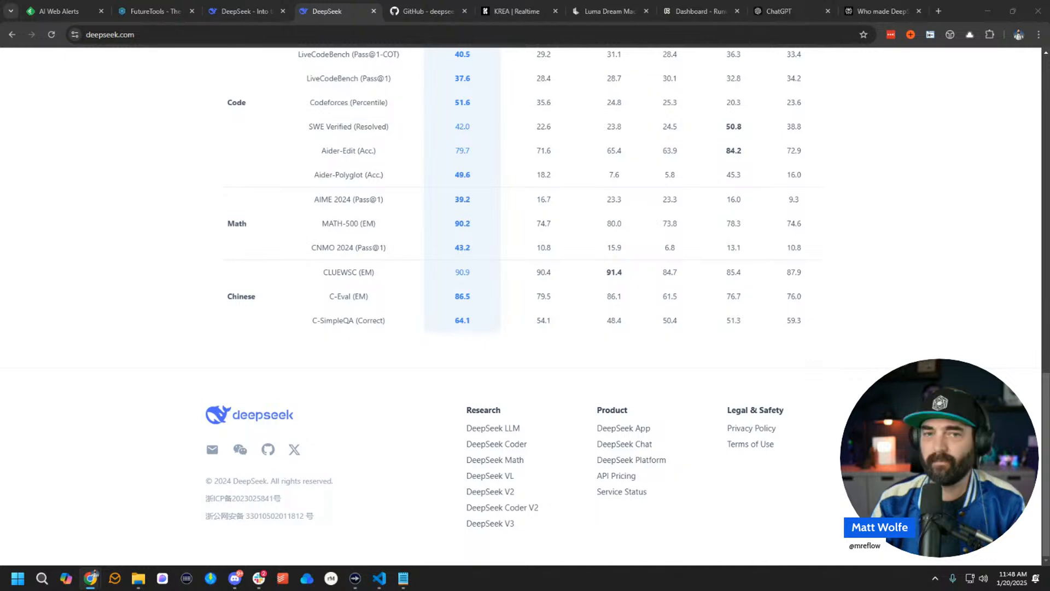
left_click(275, 14)
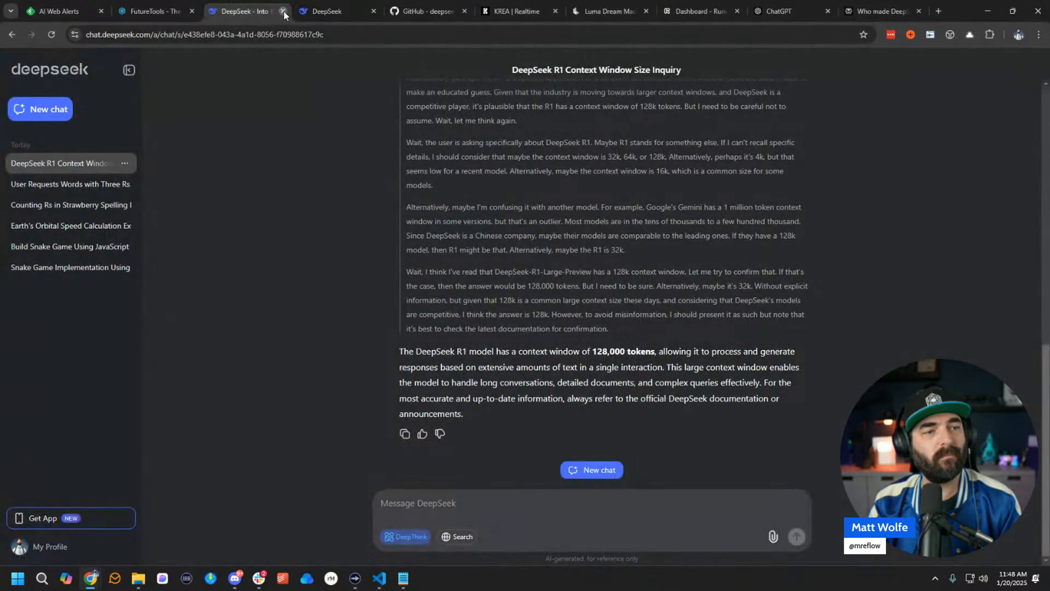
left_click(283, 12)
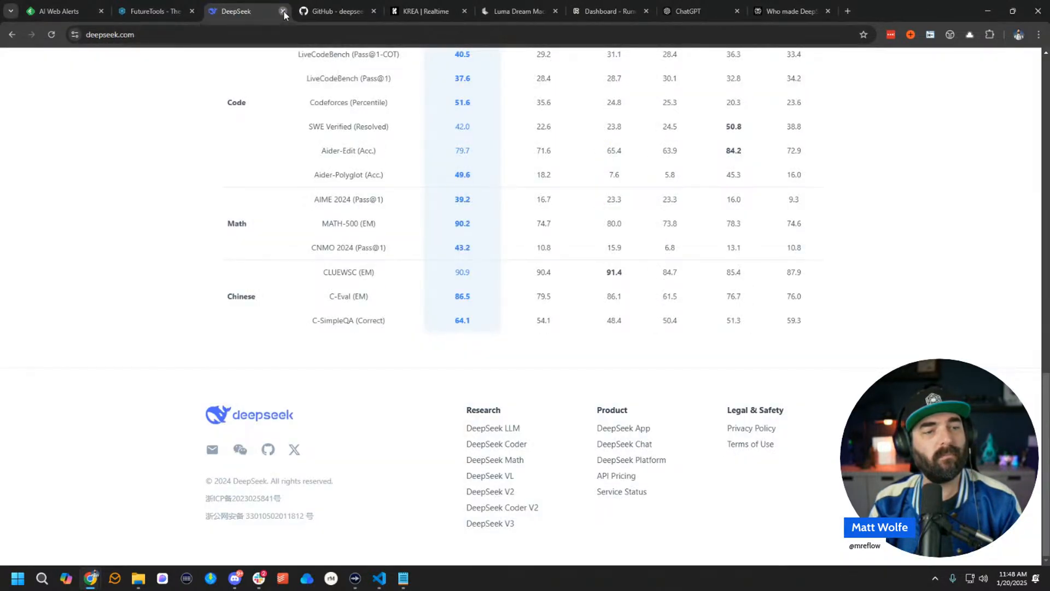
left_click(283, 11)
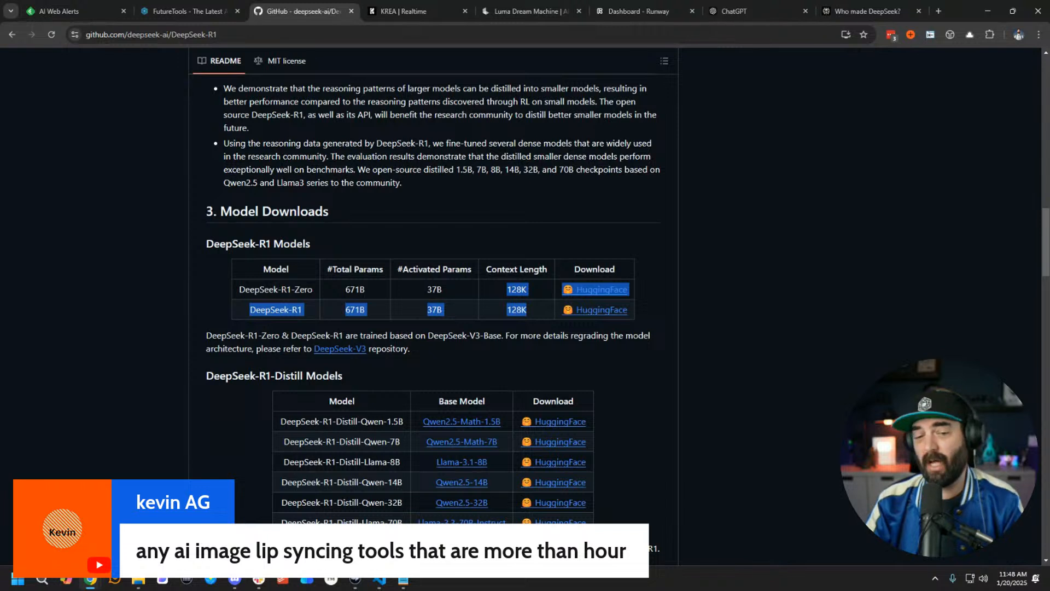
Clear the readme selection, open klingai.com in place of the Perplexity page, dismiss its announcement and open the AI Videos Lip Sync tool.
left_click(887, 354)
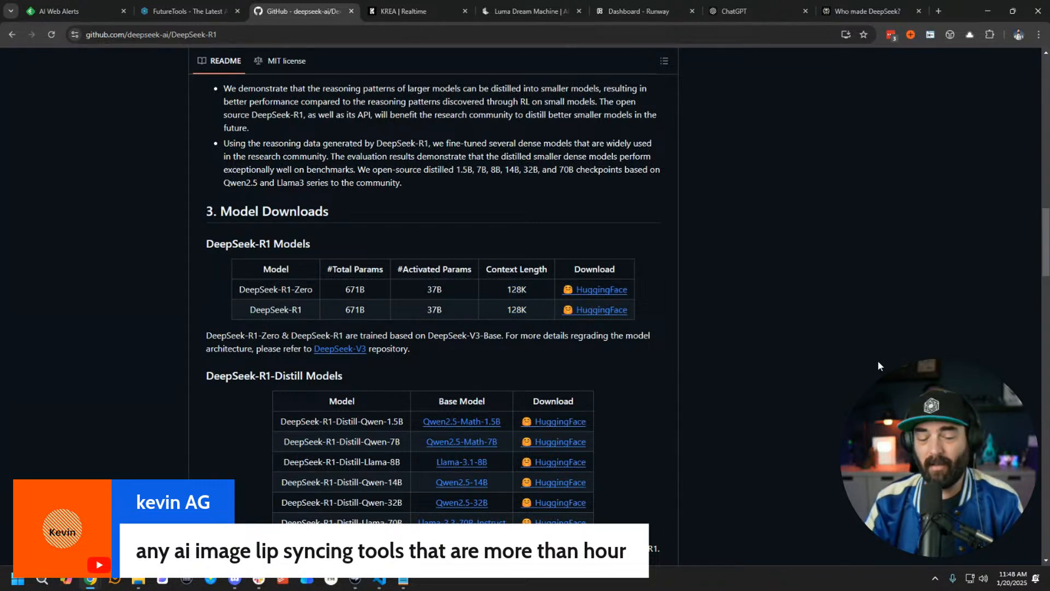
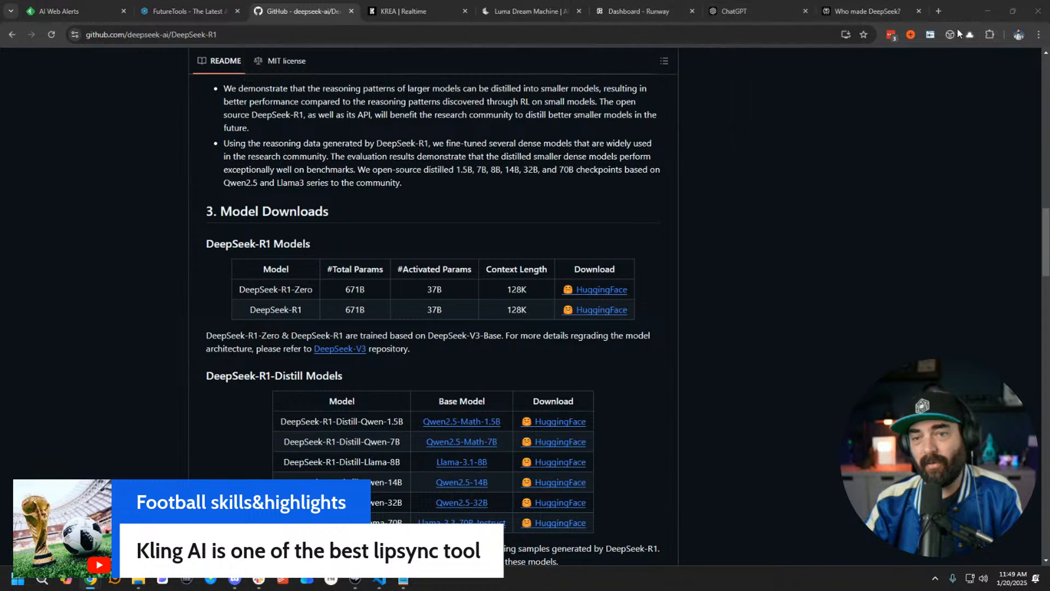
left_click(866, 11)
type("klingai.com")
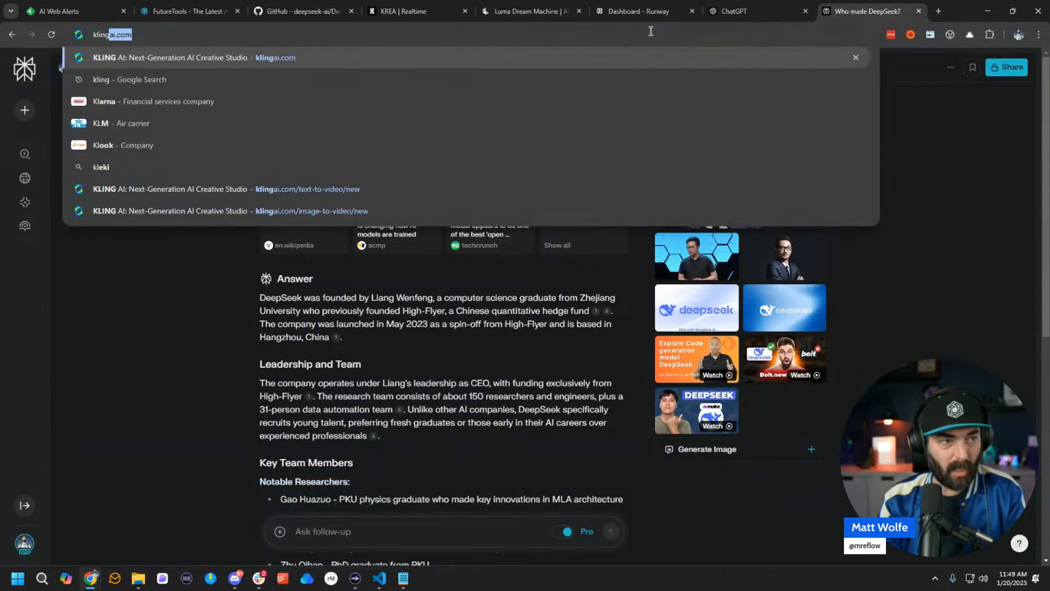
key("Return")
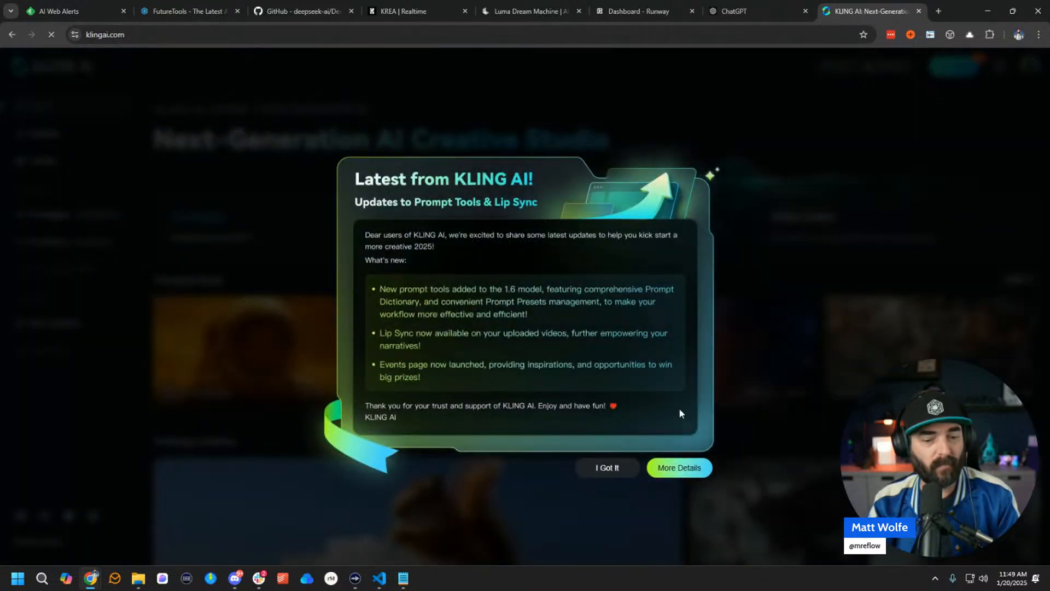
left_click(605, 467)
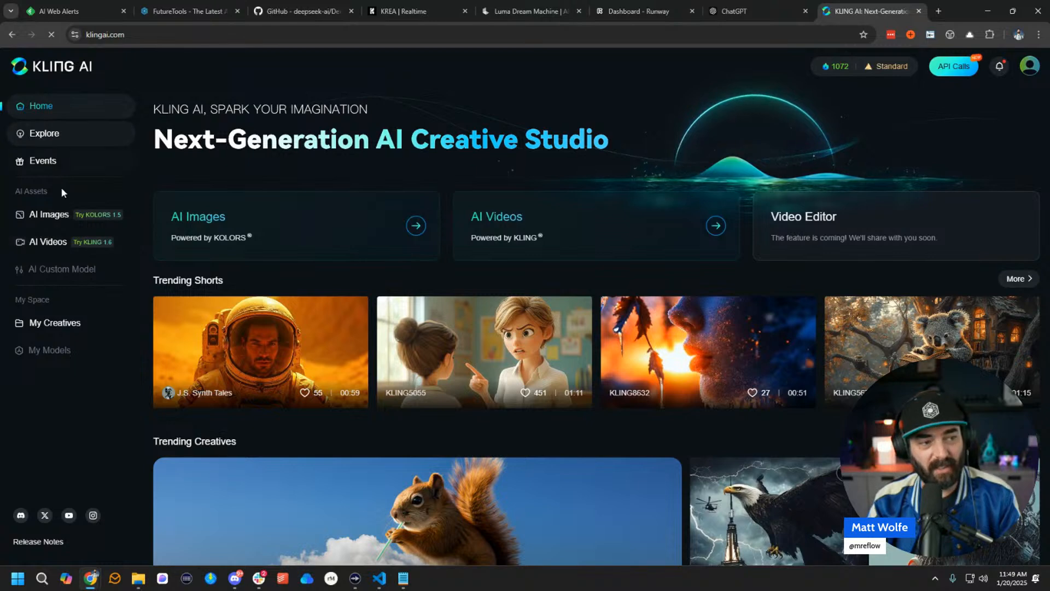
left_click(36, 241)
left_click(210, 105)
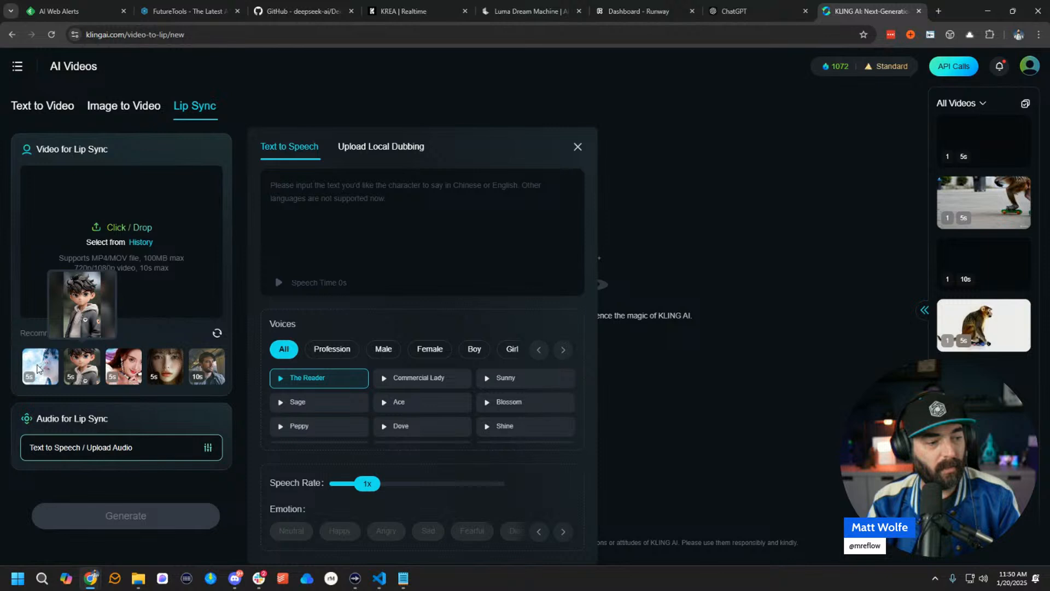
Try the recommended lip-sync clips and choose the 10-second clip of the man on the train as the video.
left_click(82, 365)
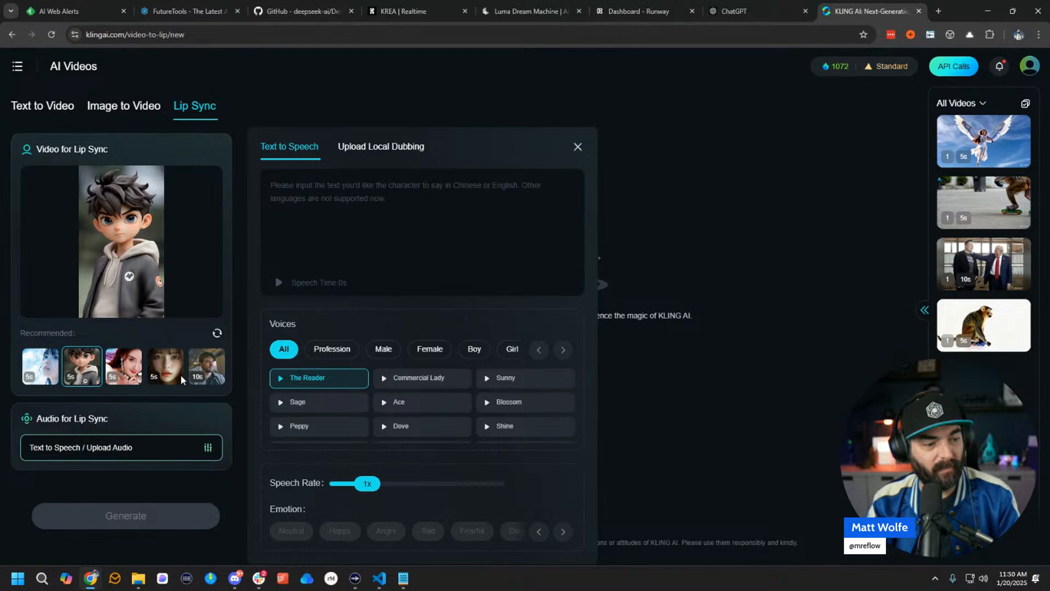
mouse_move(182, 375)
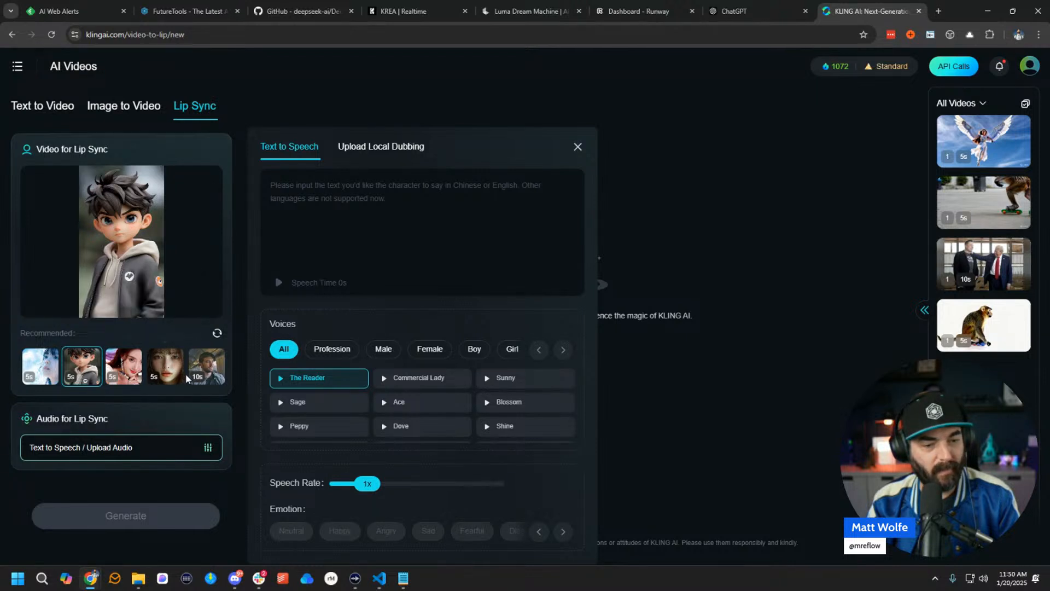
left_click(210, 368)
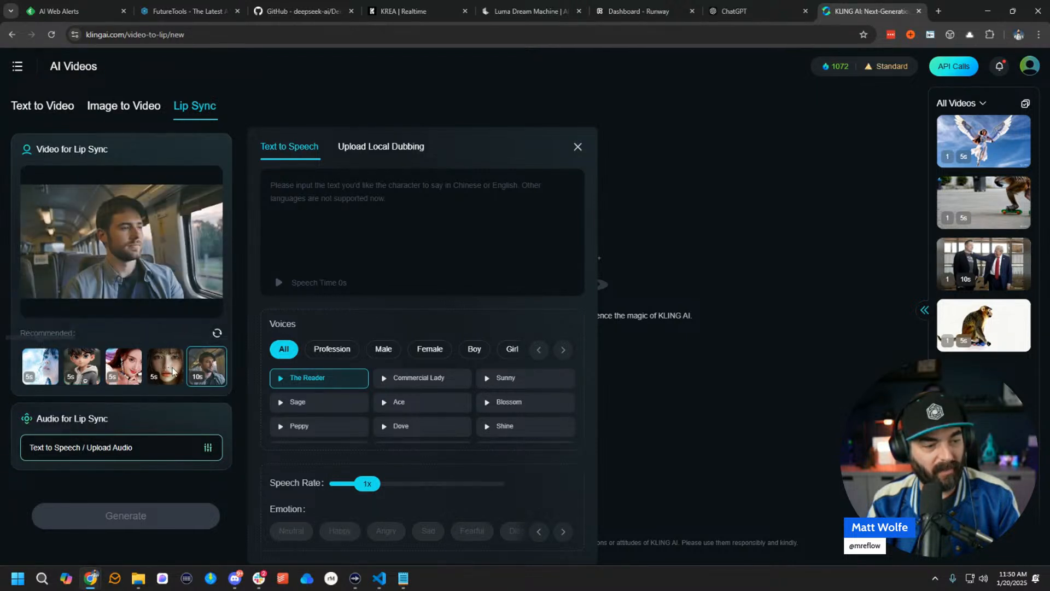
left_click(42, 373)
left_click(85, 371)
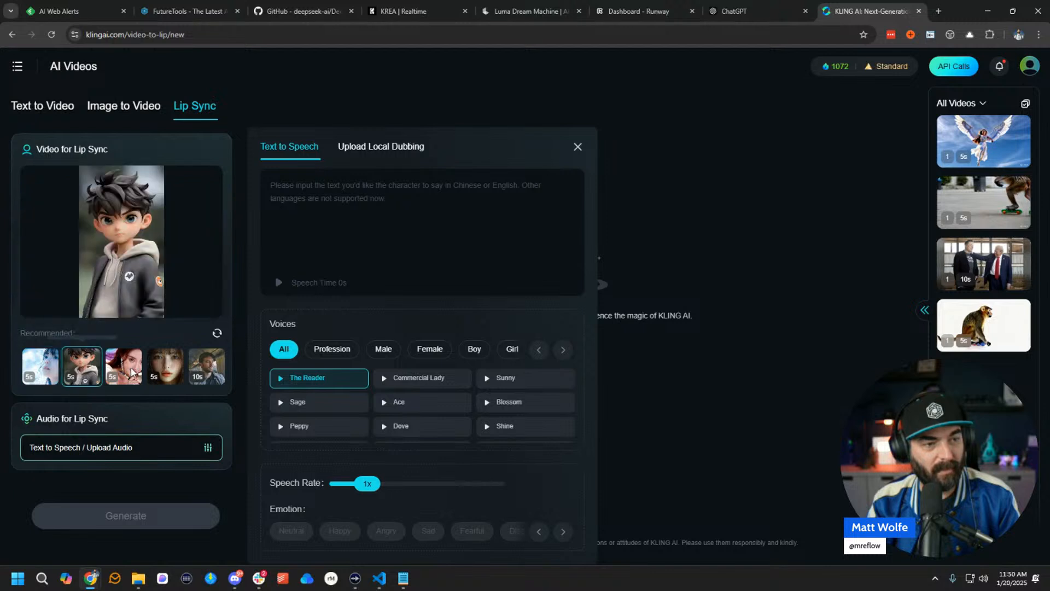
left_click(124, 372)
left_click(165, 371)
left_click(207, 369)
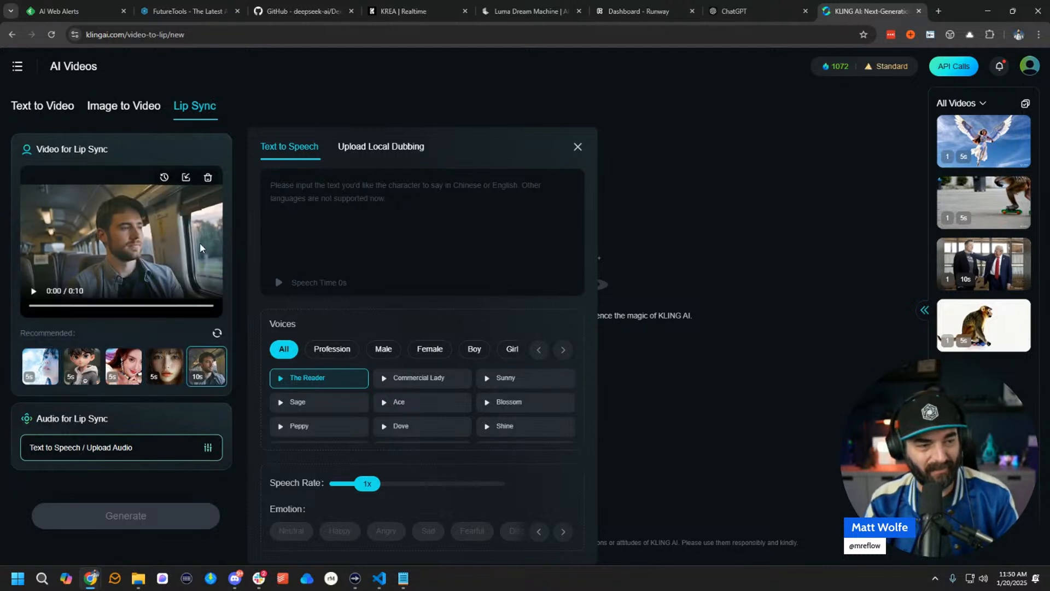
Enter the speech text "Hello my name is Buffalo and I like Chicken but not buffalo chicken because that would be cannibalism".
left_click(412, 249)
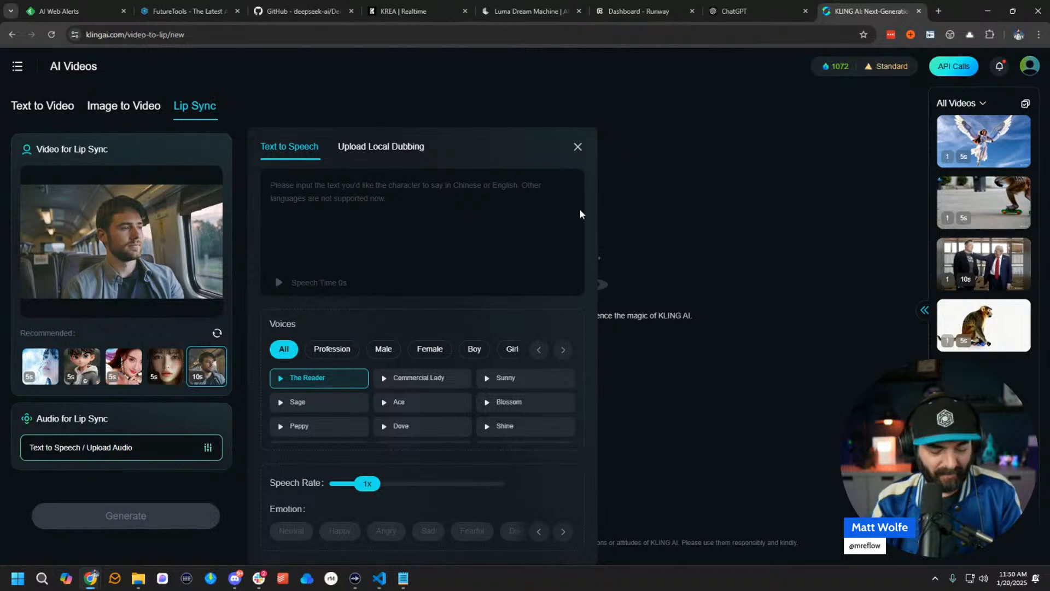
type("Hello my nam")
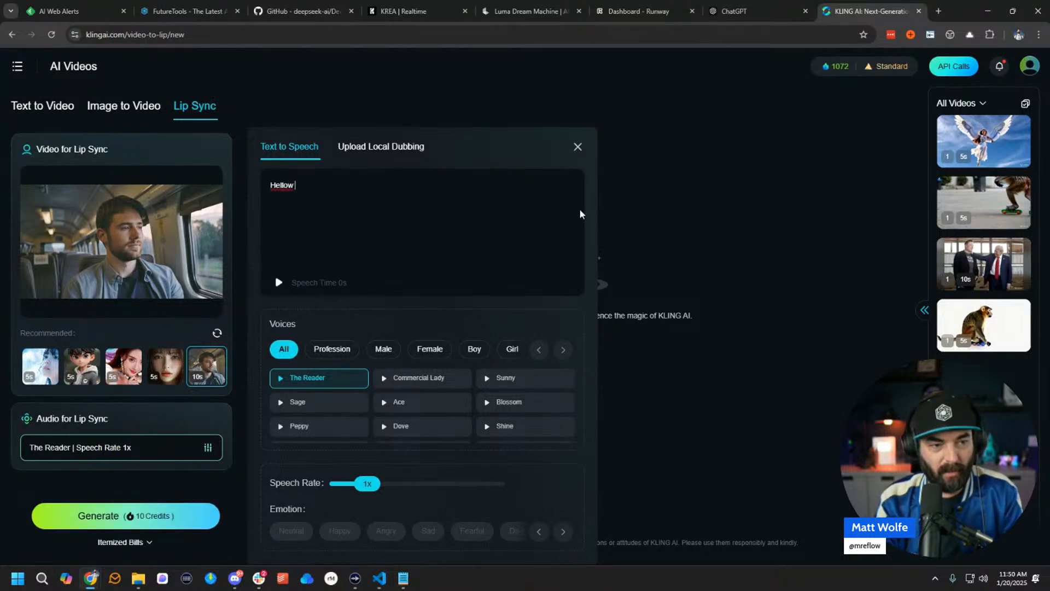
type("e is Buffal")
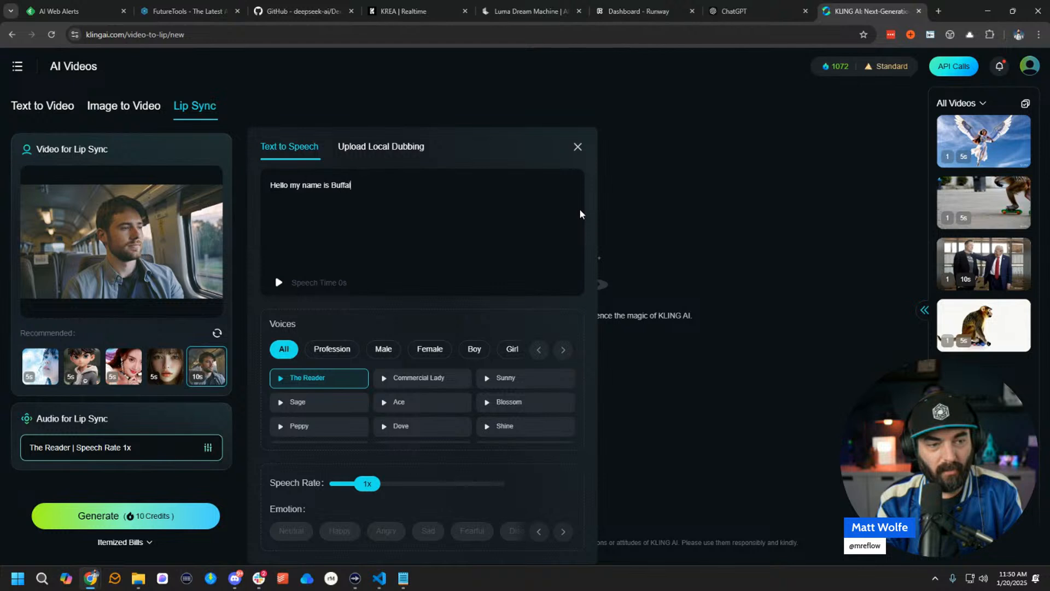
type("o and I like Ch")
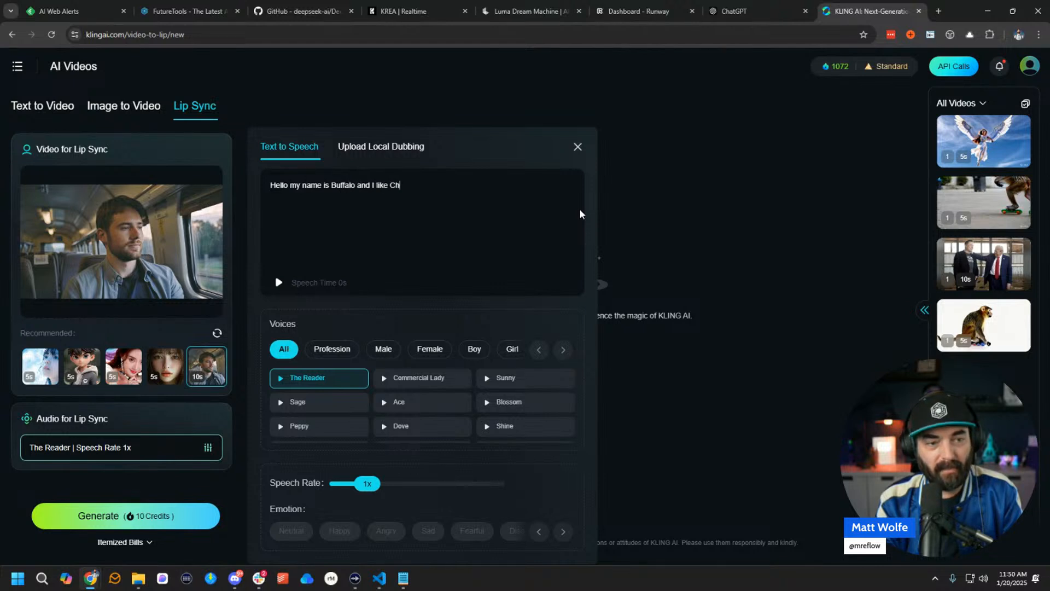
type("icken but not ")
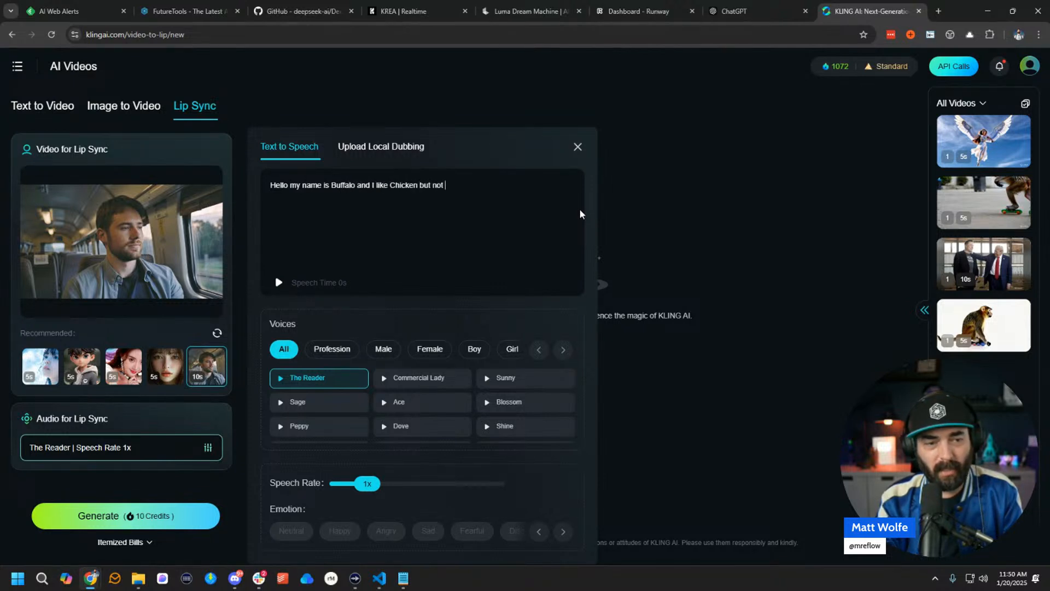
type("buffalo chi")
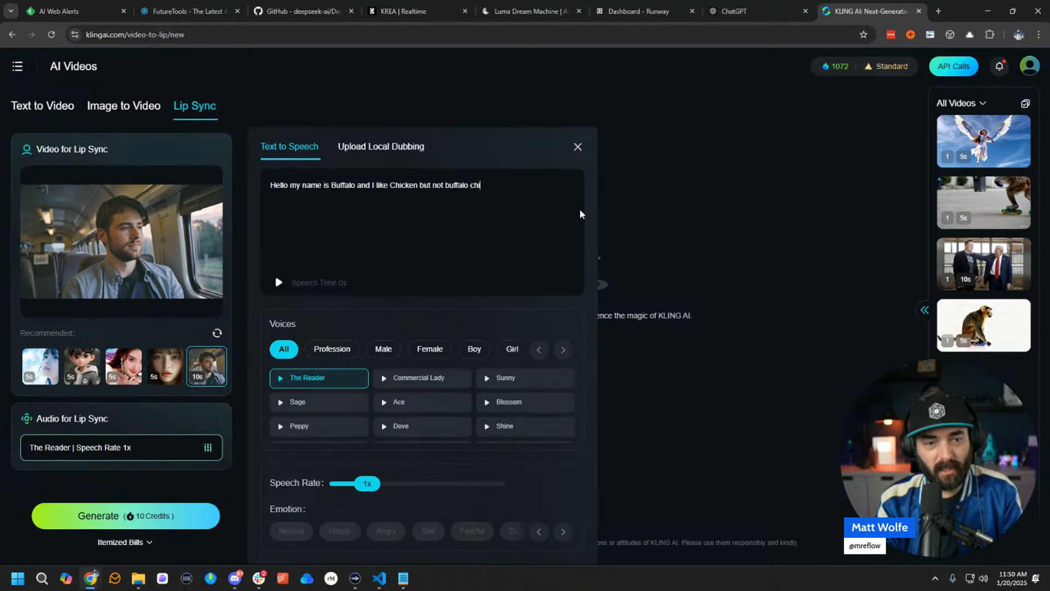
type("cken because tha")
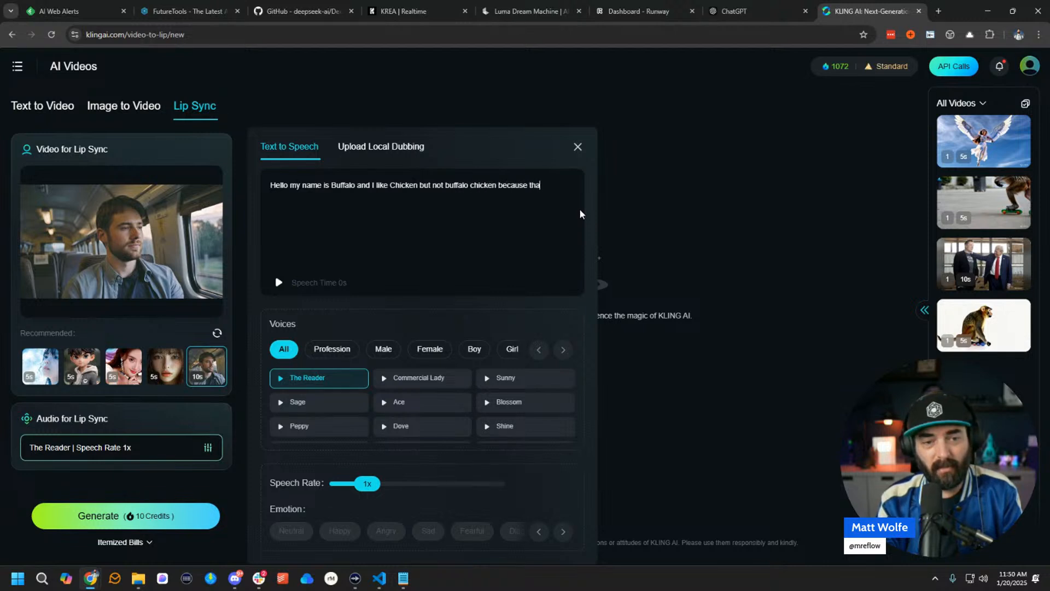
type("t would be ")
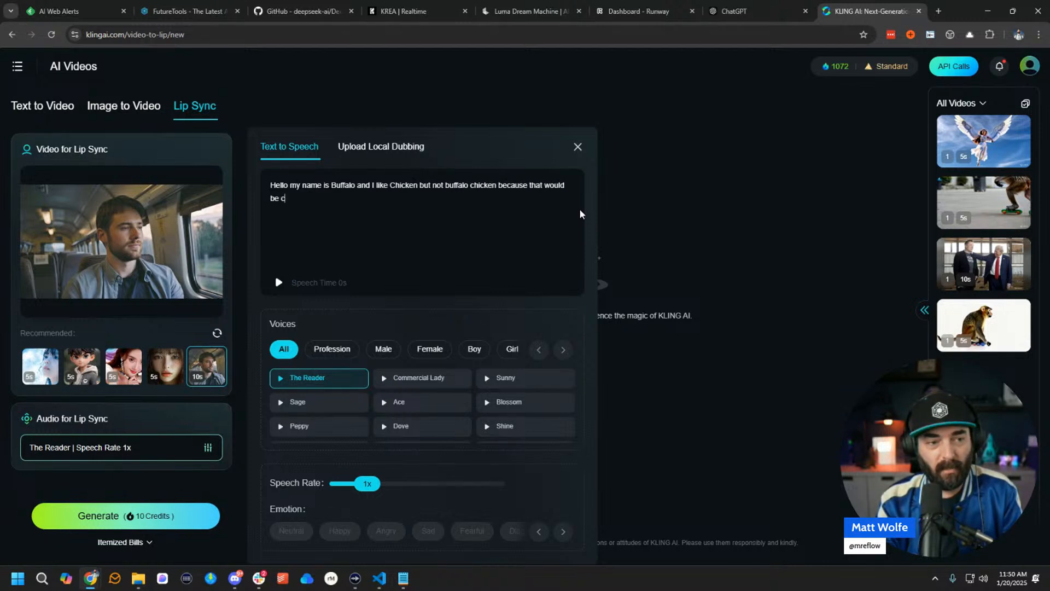
type("cannab")
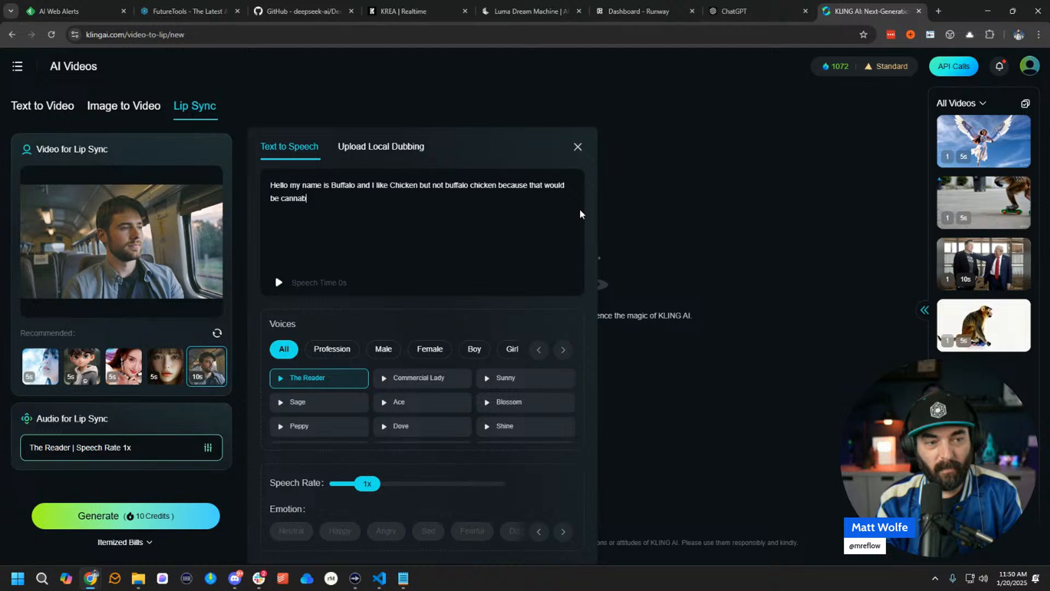
type("alism")
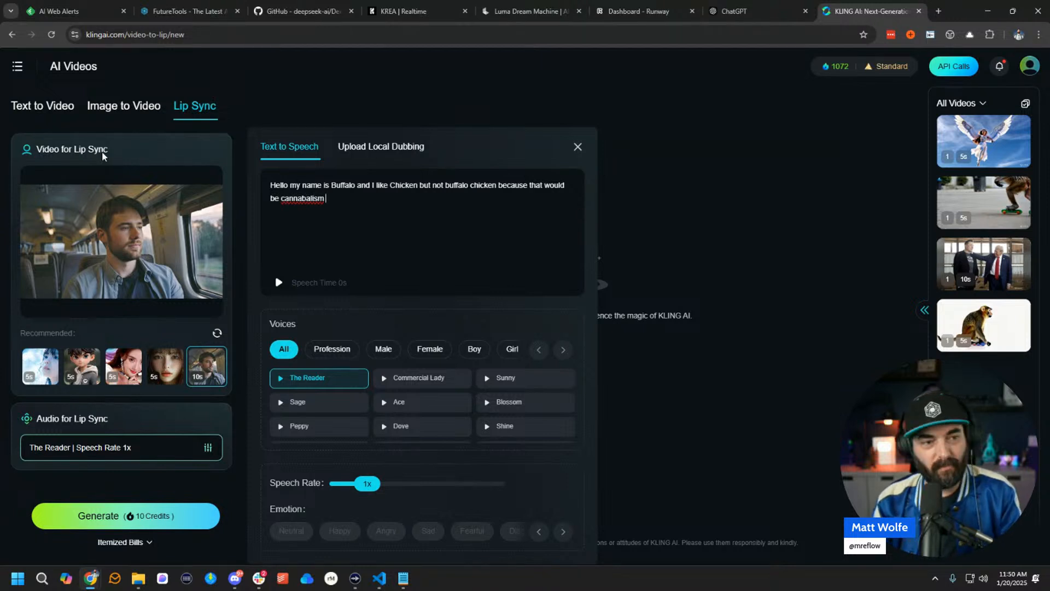
right_click(314, 195)
left_click(356, 208)
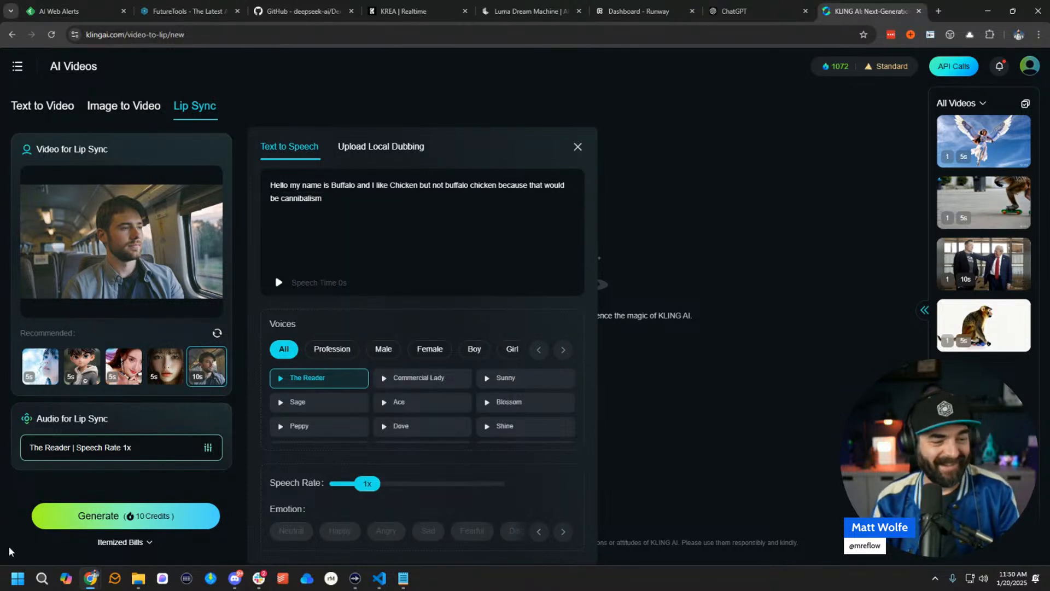
Generate the lip-sync video of the man on the train with The Reader voice at 1x speech rate.
left_click(133, 521)
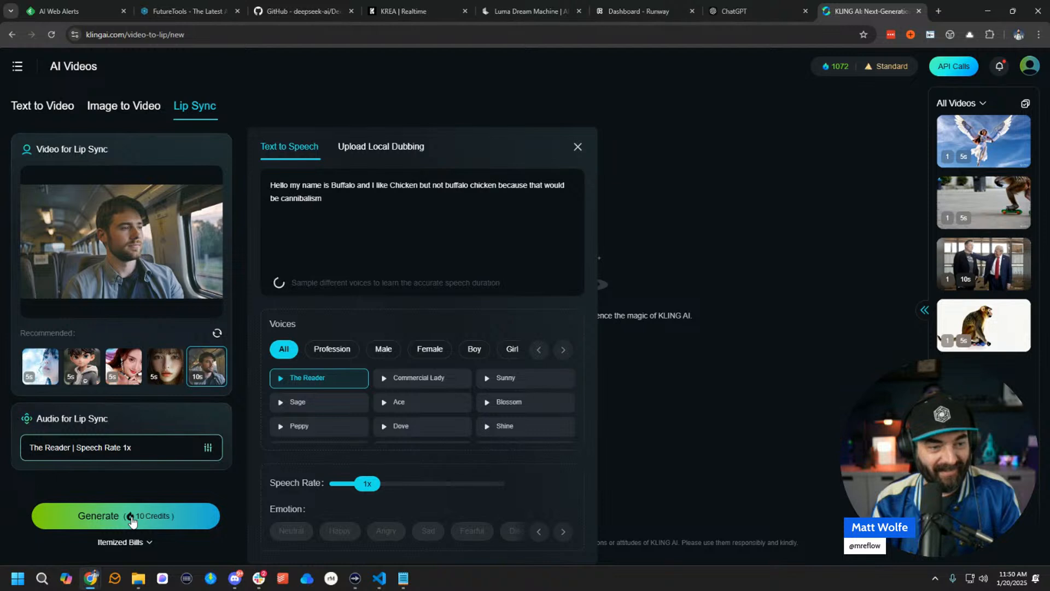
left_click(181, 528)
left_click(213, 526)
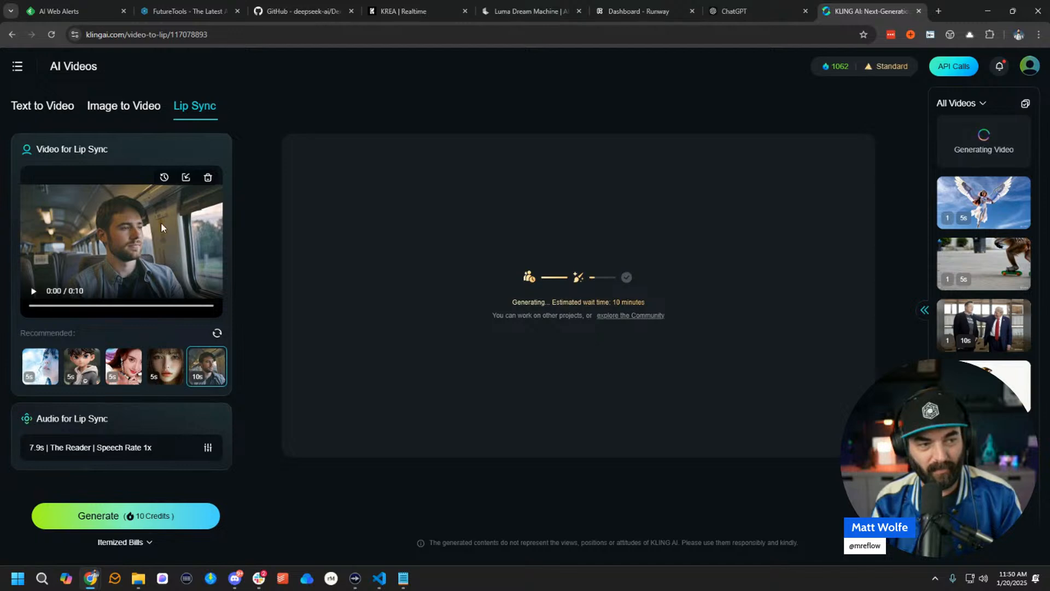
Close the DeepSeek-R1 GitHub page and, in KREA Realtime, reposition the 3D orc and turn it to a side view.
left_click(301, 11)
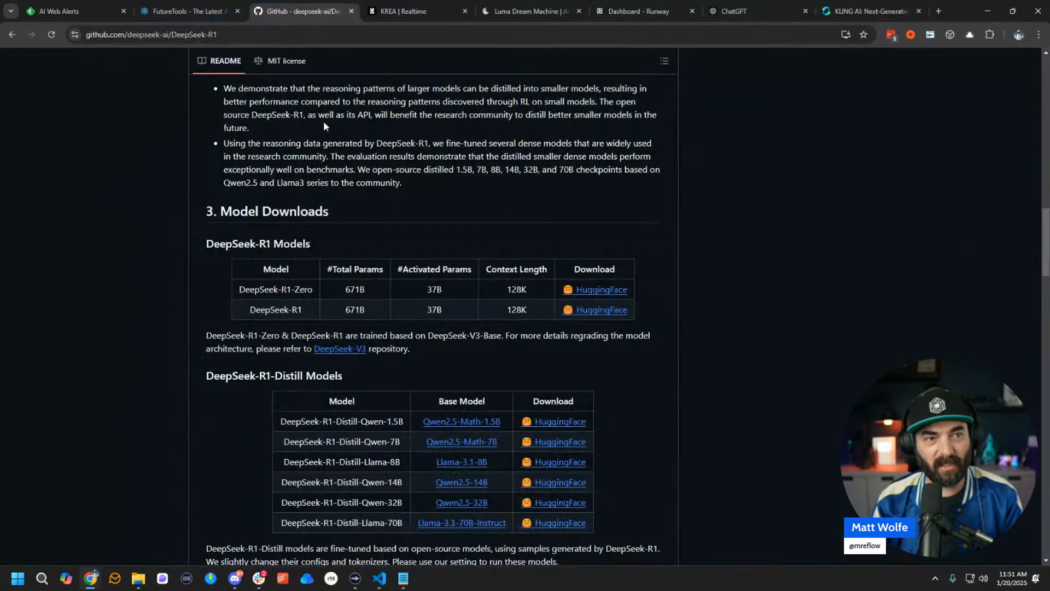
left_click(351, 11)
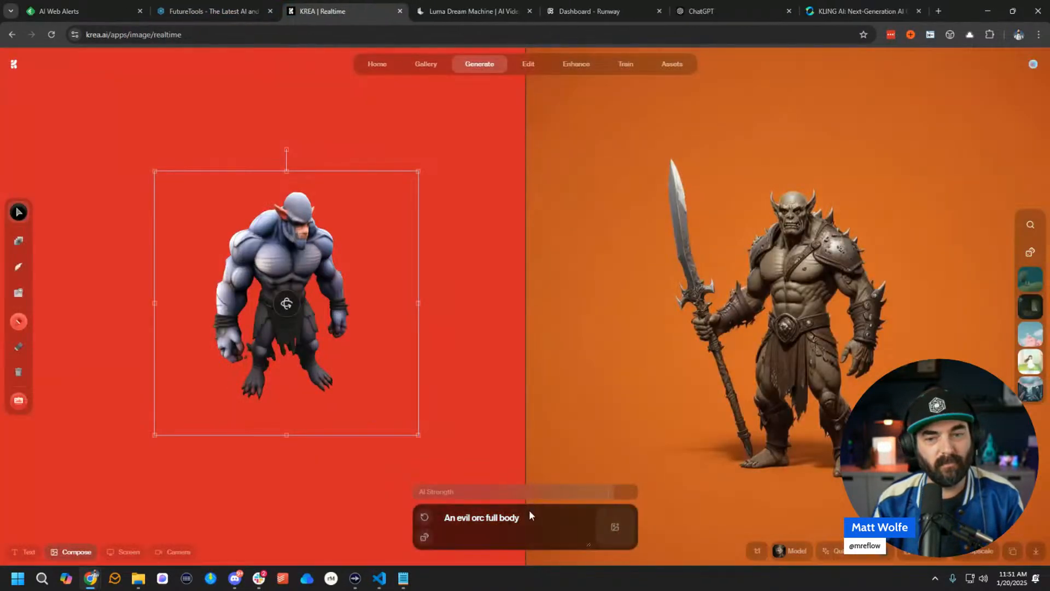
left_click_drag(283, 301, 263, 285)
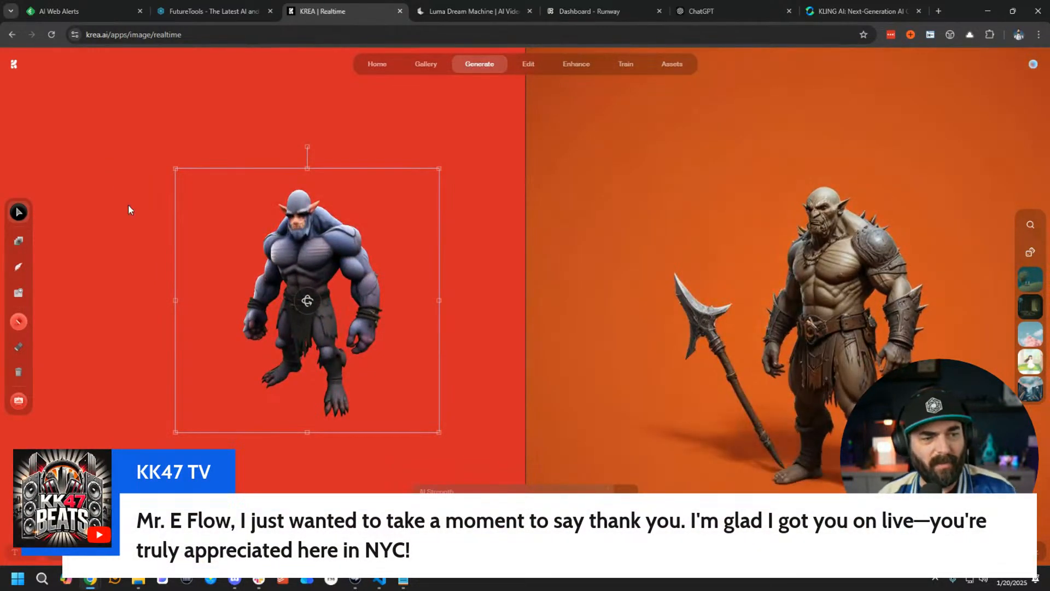
left_click_drag(326, 258, 321, 258)
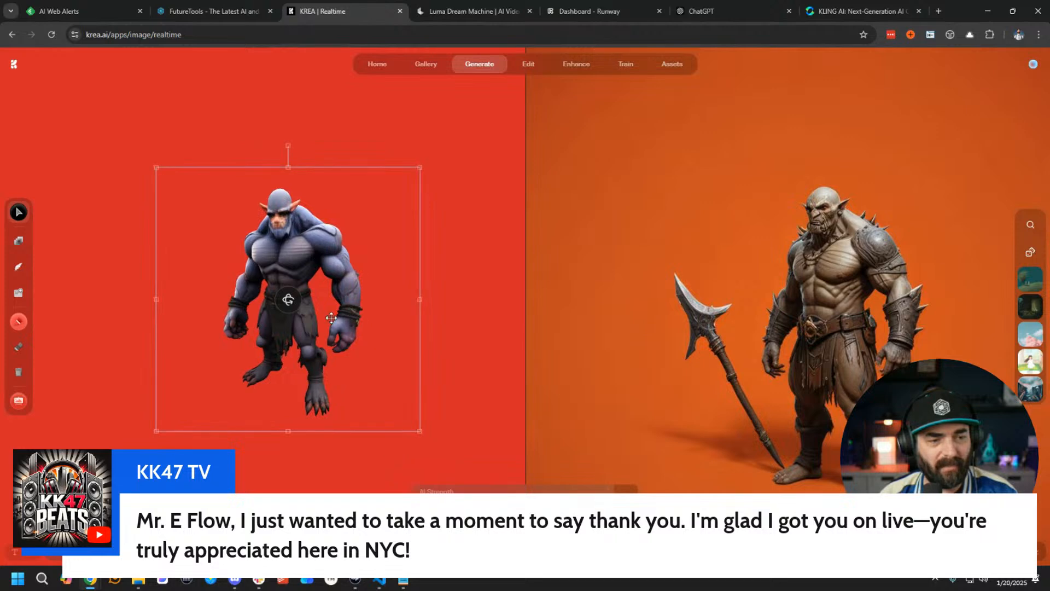
left_click_drag(287, 301, 317, 305)
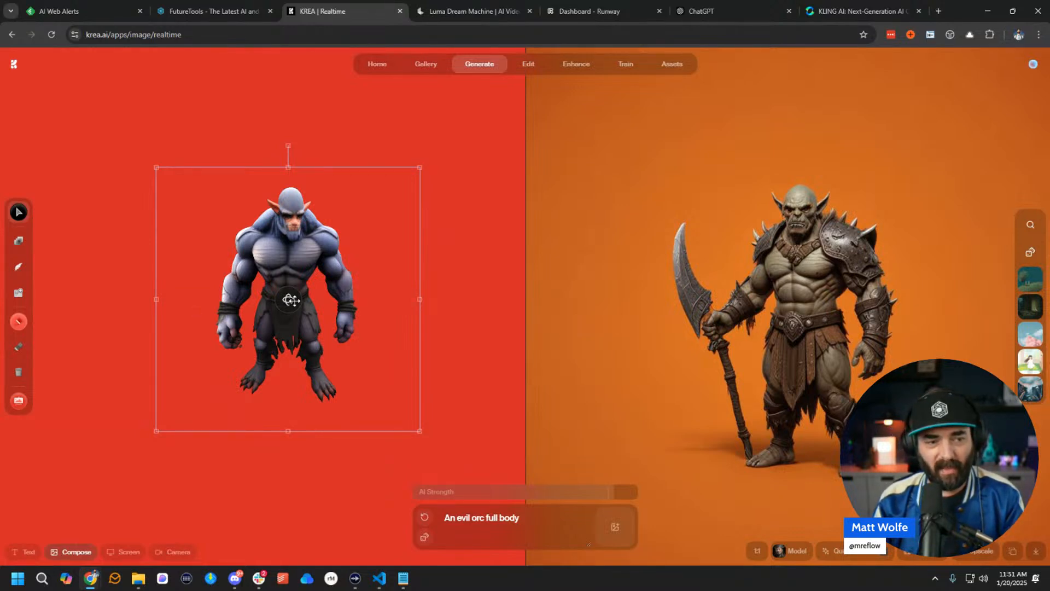
left_click_drag(291, 299, 328, 295)
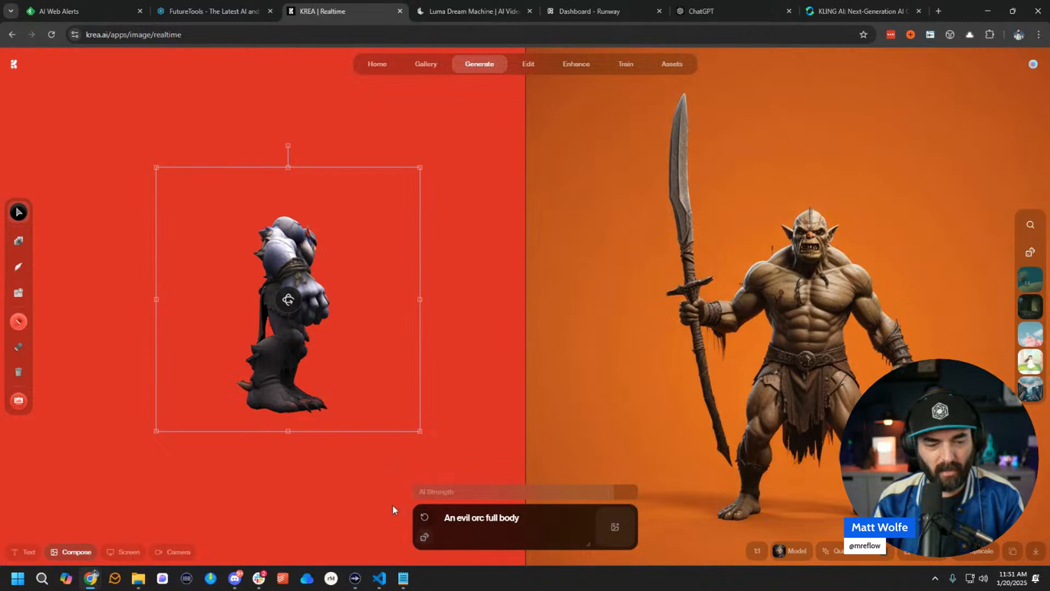
Lower the AI Strength to 53 and turn the 3D orc back to face the front.
left_click_drag(610, 499, 517, 501)
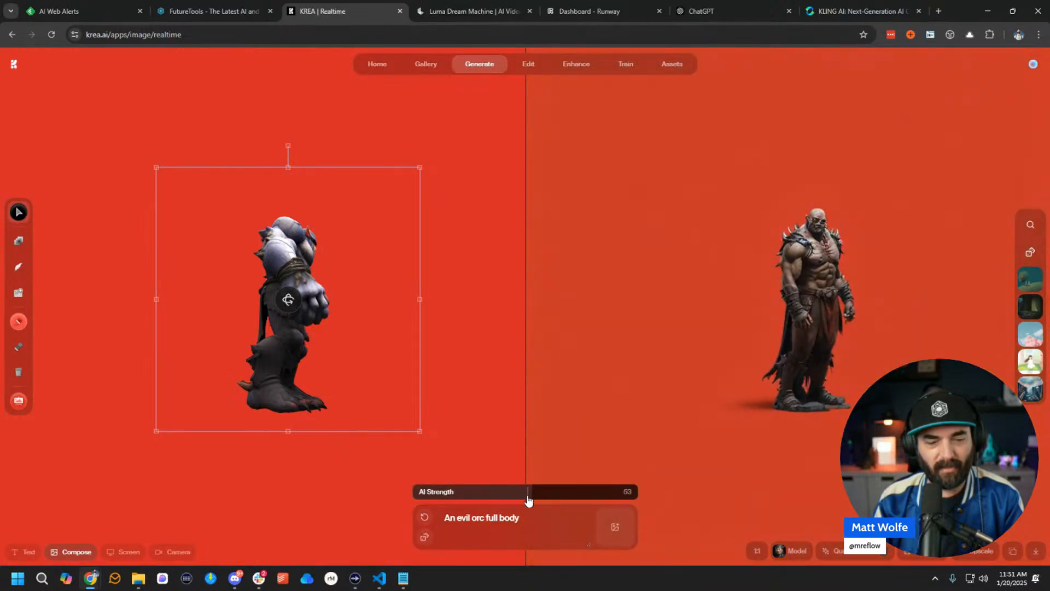
left_click_drag(289, 300, 290, 380)
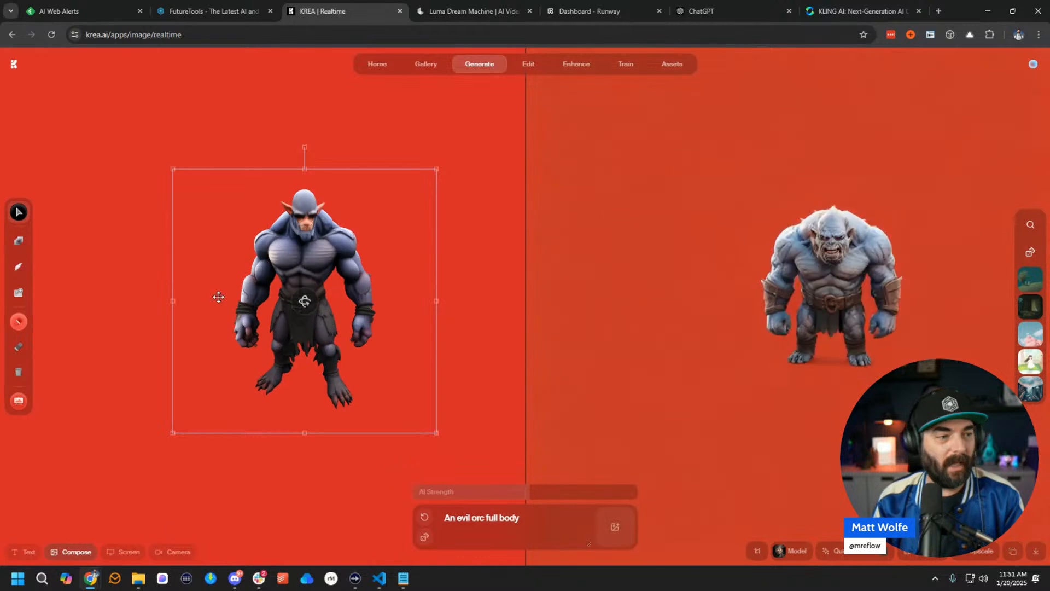
Delete the orc from the canvas and add a generated image, discarding the first mangrove forest result for a new one.
key("Delete")
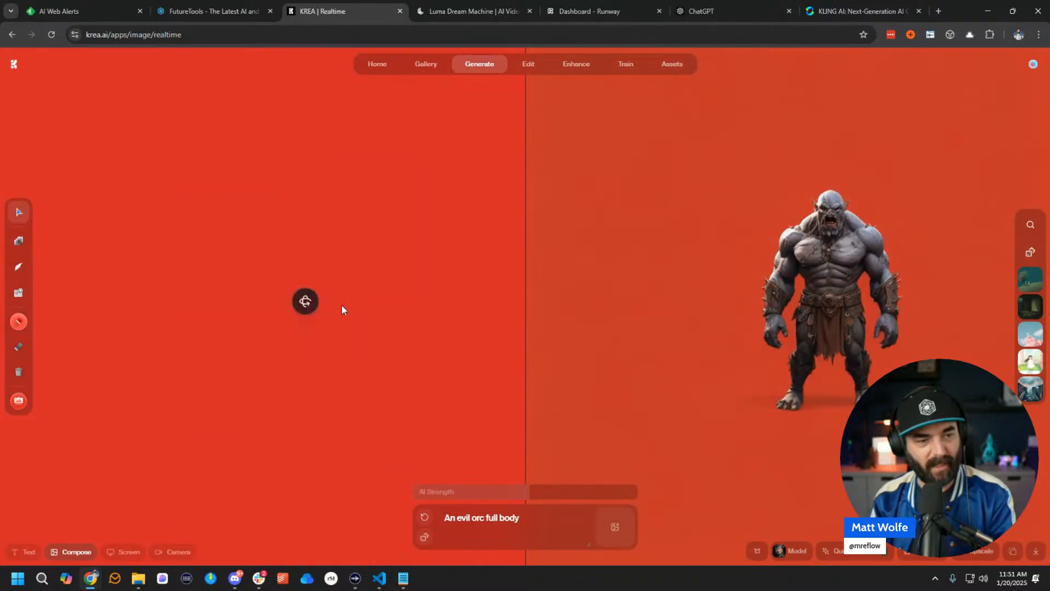
left_click(19, 267)
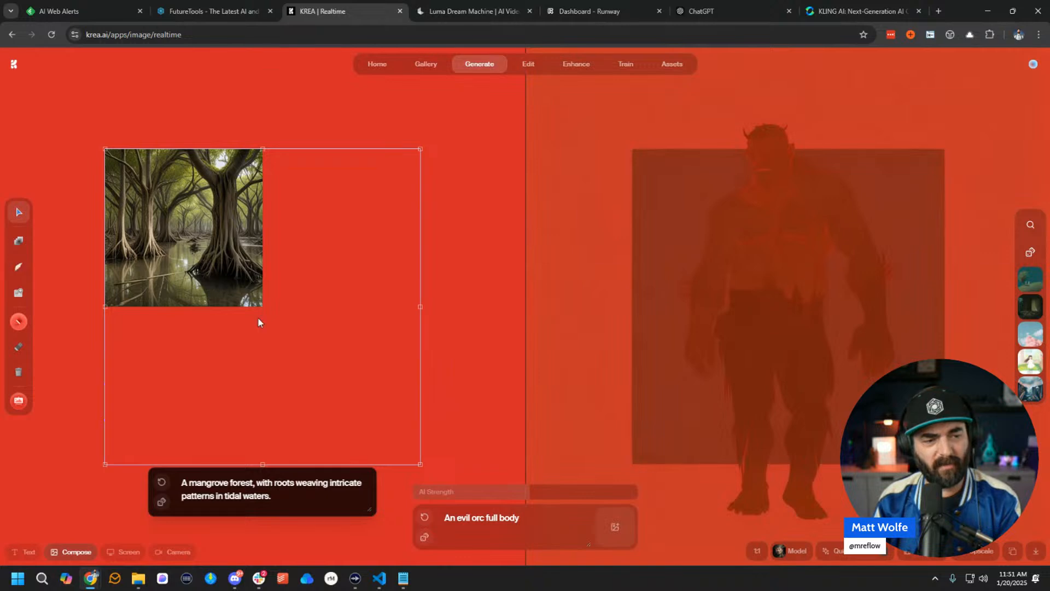
key("Delete")
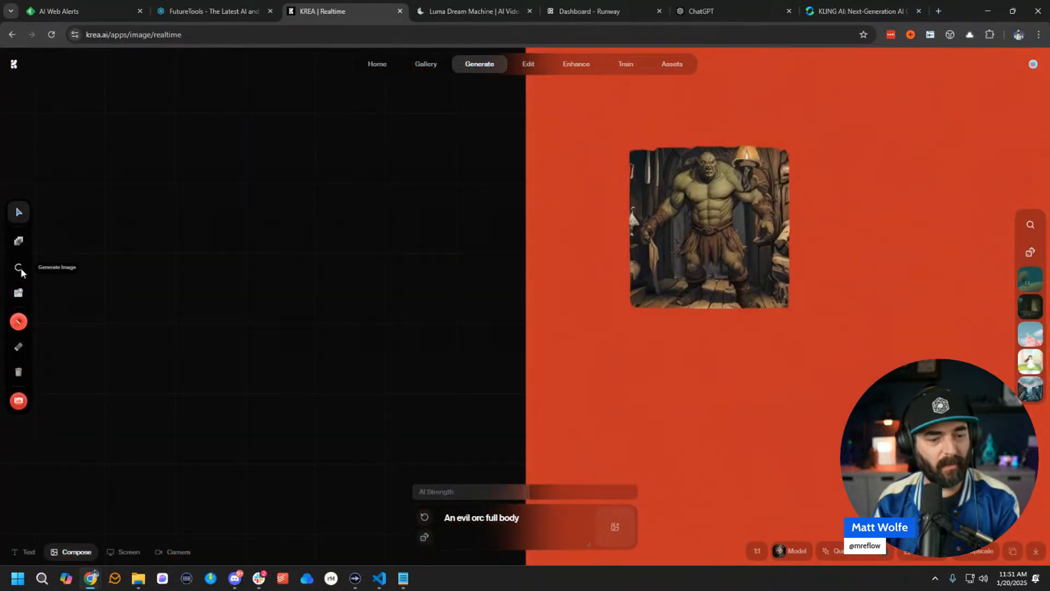
left_click(20, 269)
Replace the main prompt "An evil orc full body" with "A tomato on stilts".
left_click_drag(538, 517, 332, 519)
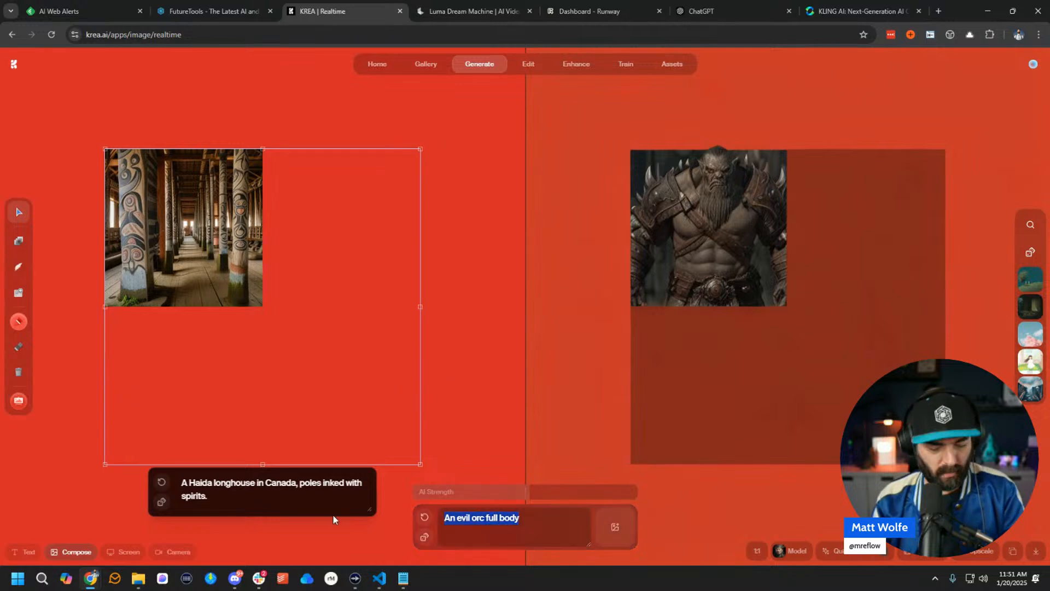
type("A tomato")
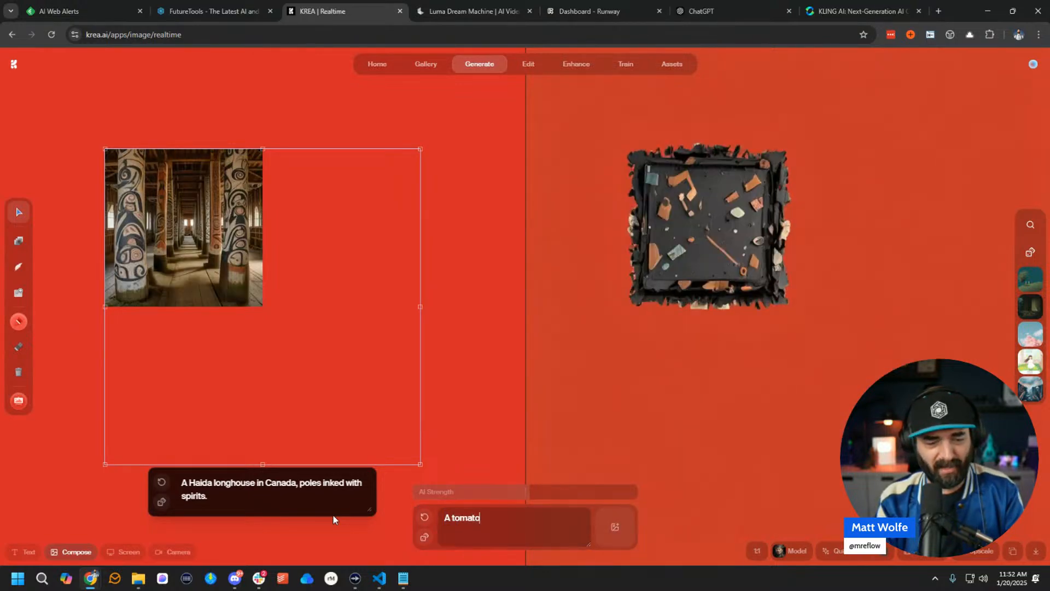
type(" on ")
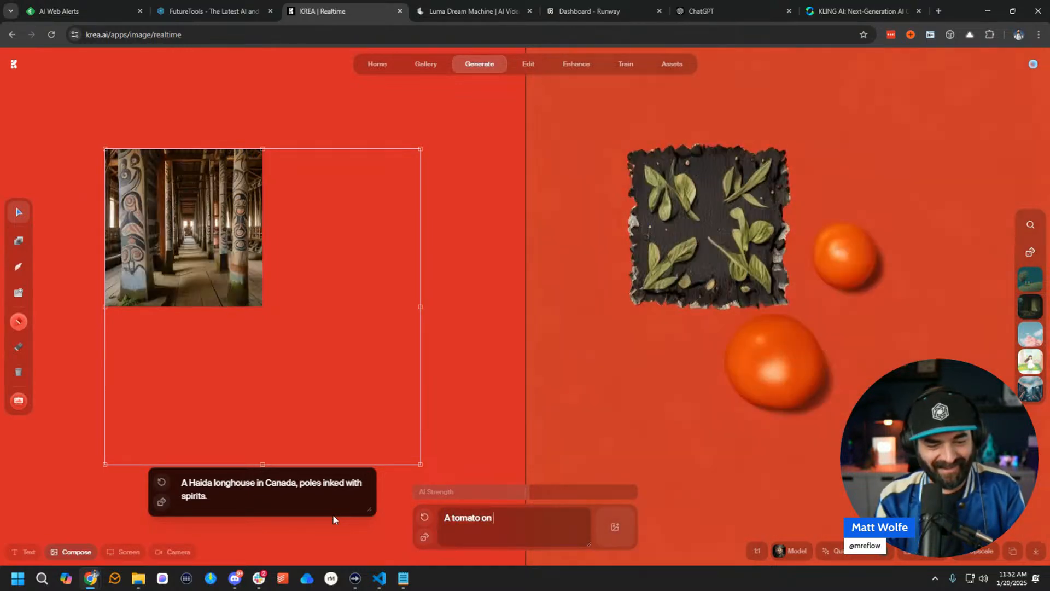
type("stilts")
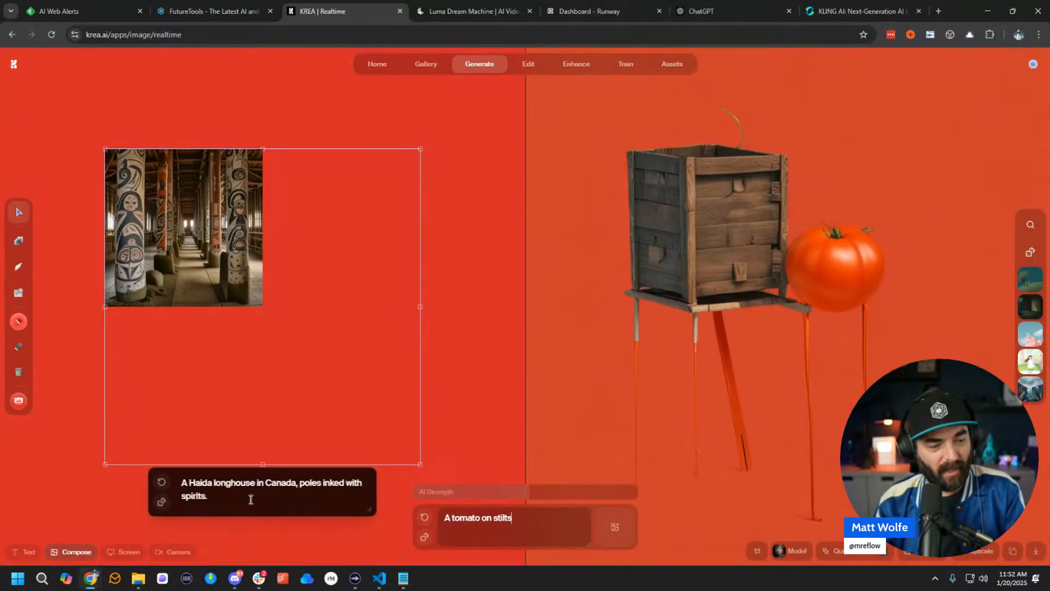
Select the Haida longhouse prompt text belonging to the generated image on the canvas.
left_click_drag(247, 496, 97, 452)
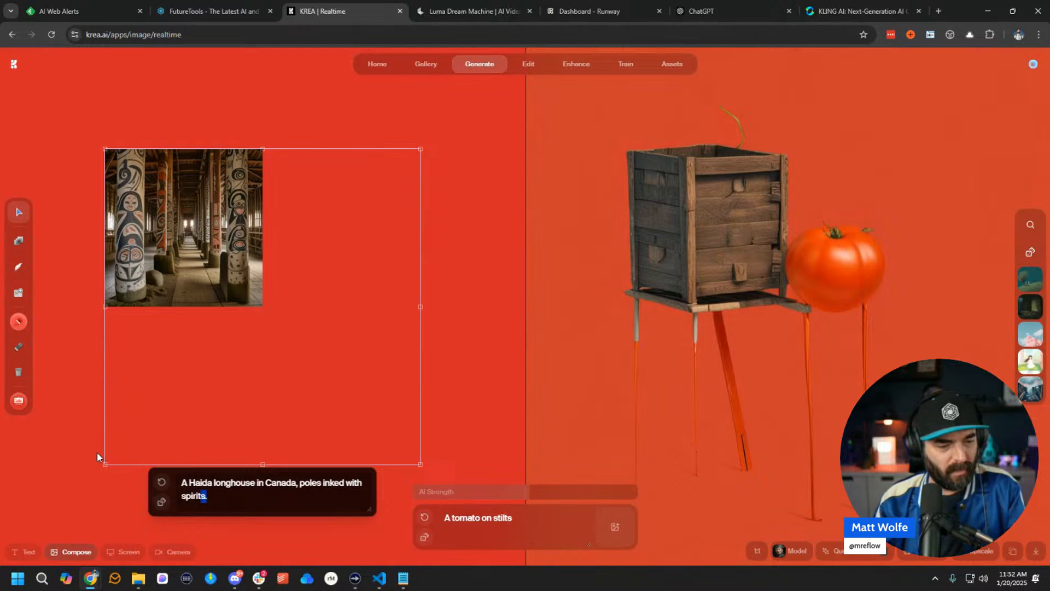
Replace the canvas image's prompt with "A tomato on stilts" and enlarge its generation frame.
key("ctrl+a")
type("A tom")
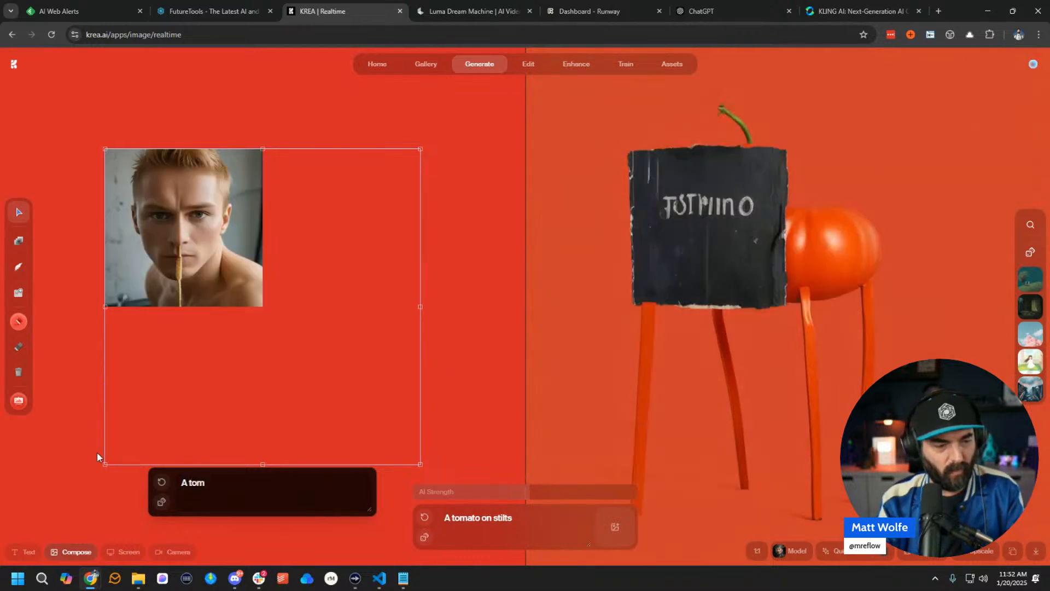
type("ato on st")
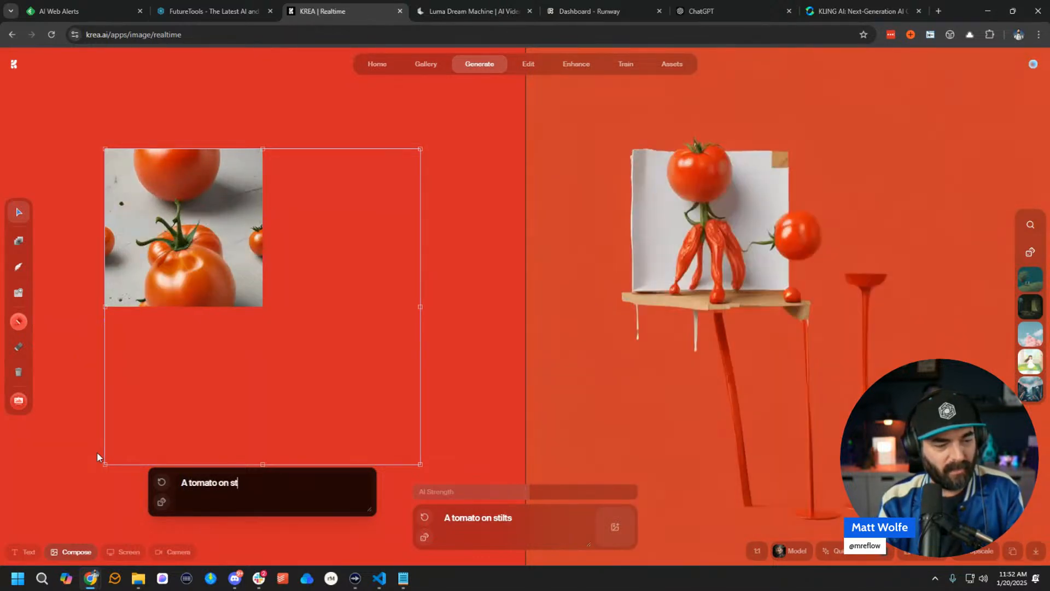
type("ilts")
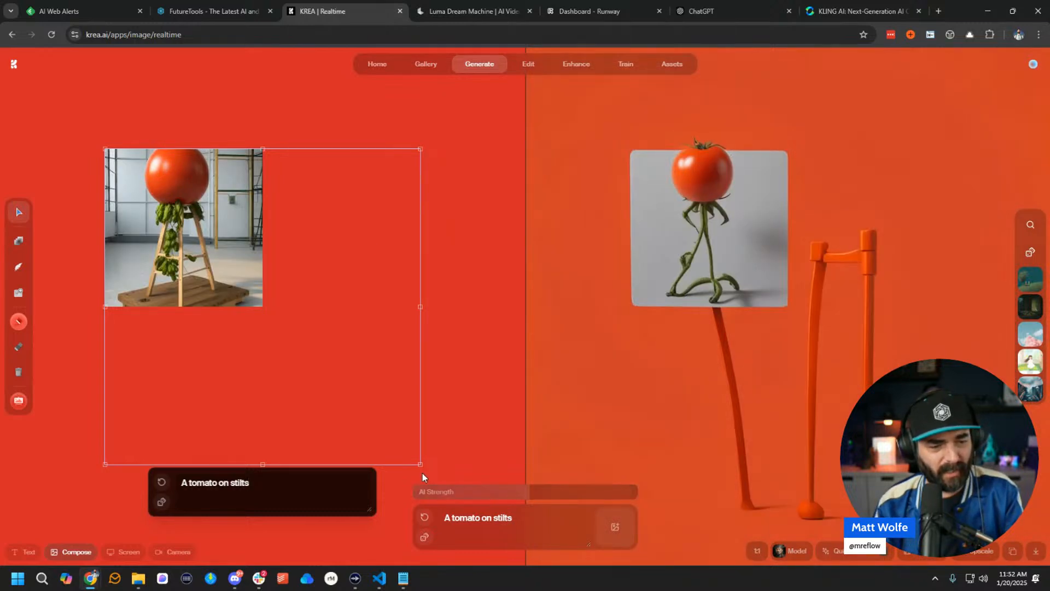
left_click_drag(414, 466, 525, 541)
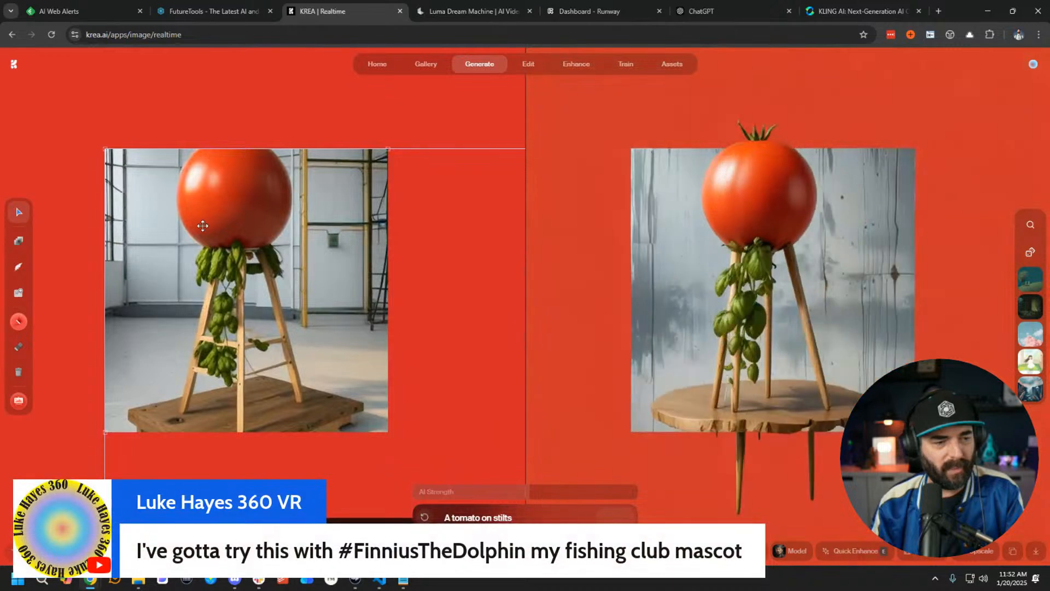
Look through the object options offered for the generated tomato image to find a 3D conversion.
right_click(206, 230)
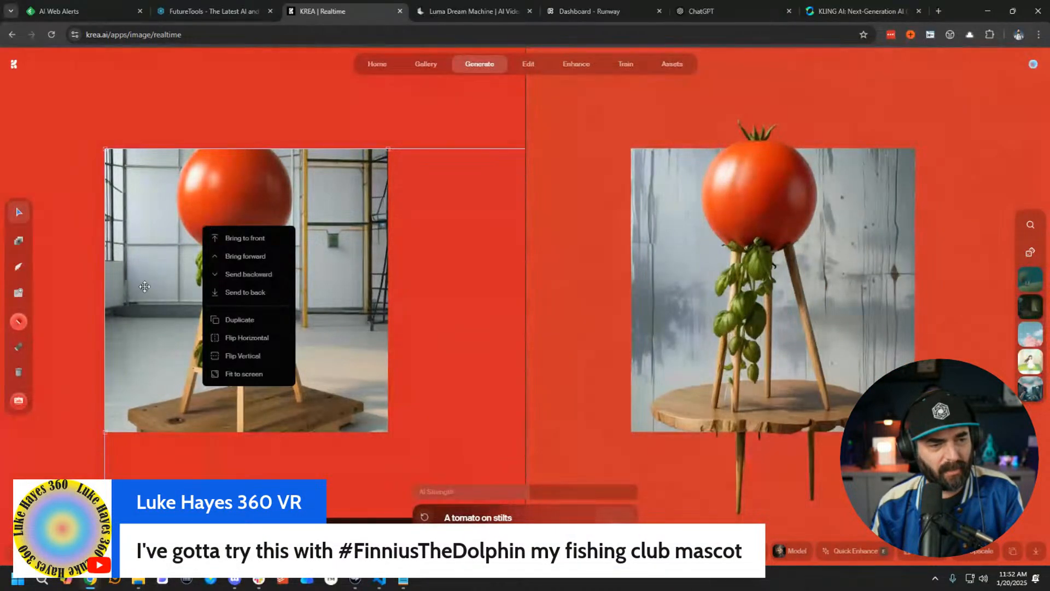
left_click_drag(144, 290, 151, 286)
left_click_drag(322, 314, 302, 309)
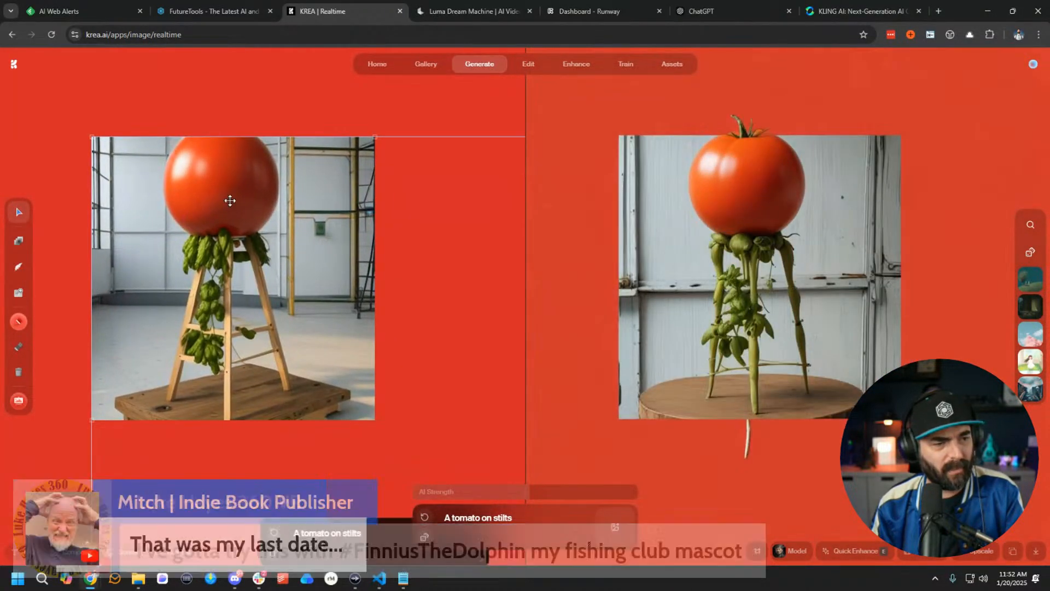
left_click_drag(229, 202, 228, 194)
right_click(228, 192)
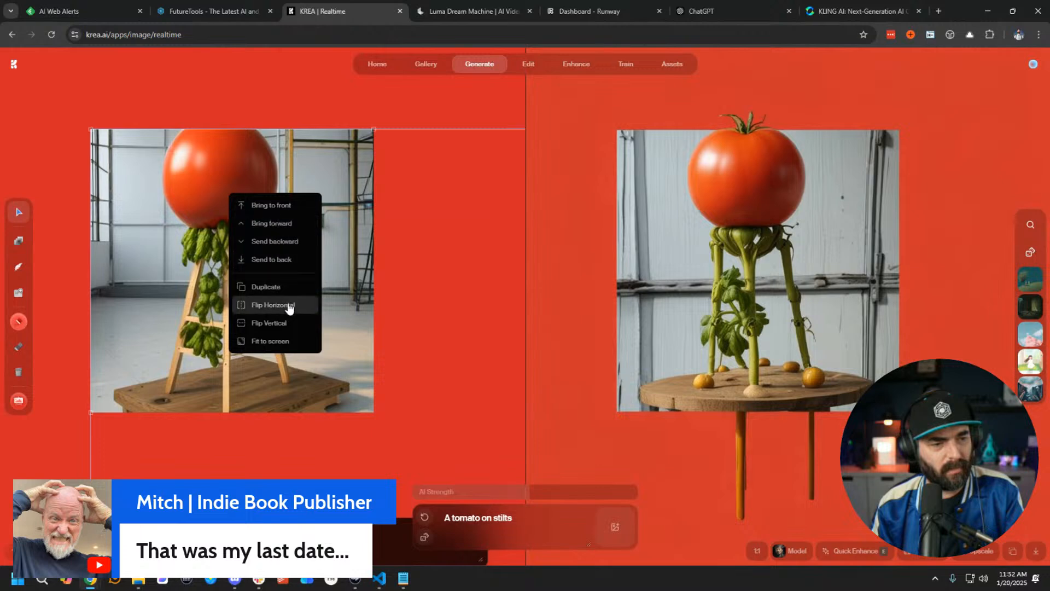
left_click(253, 386)
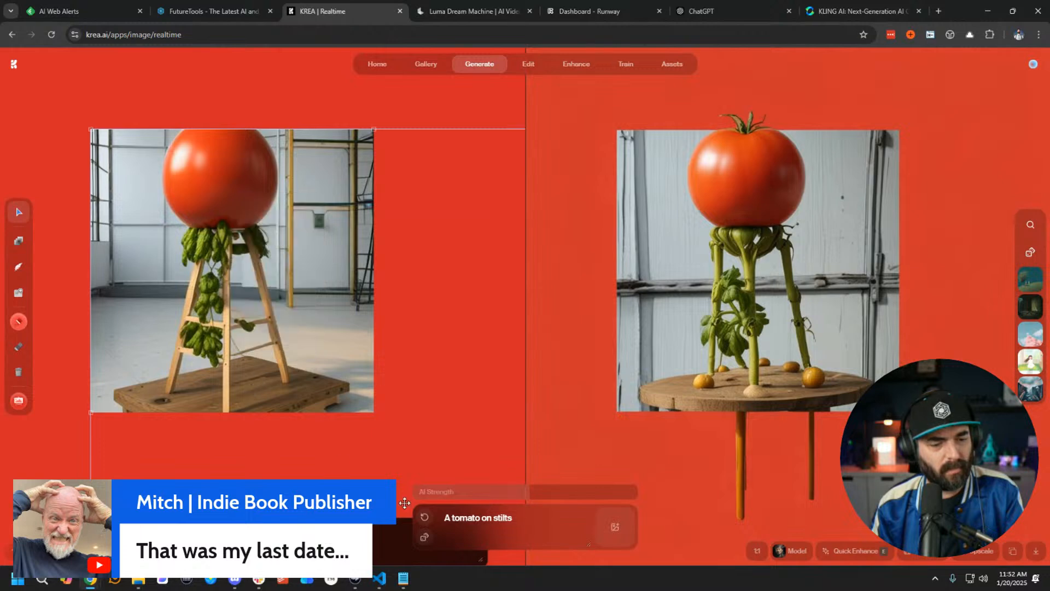
right_click(228, 324)
right_click(451, 377)
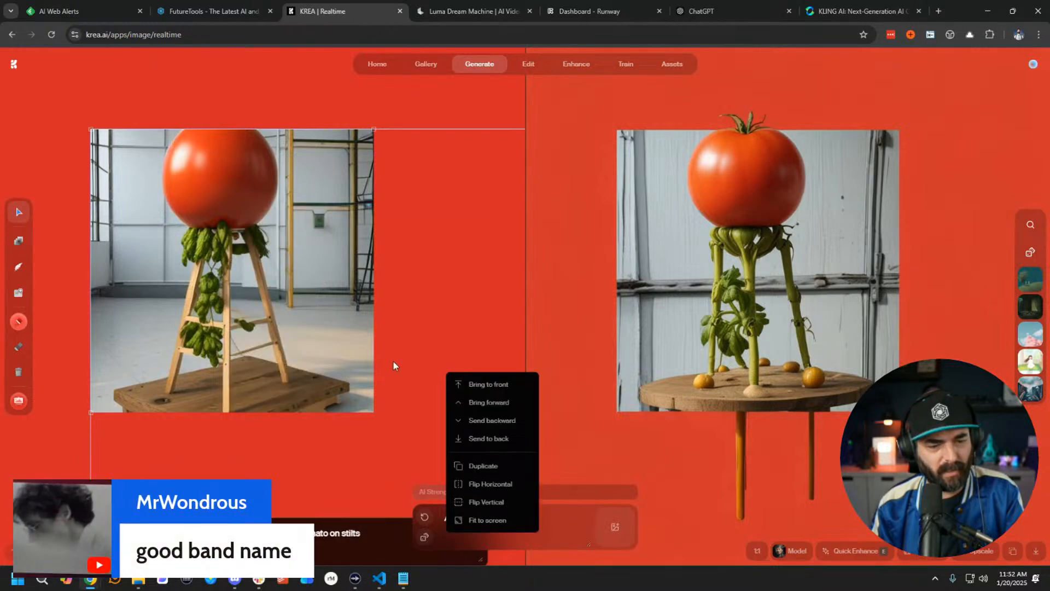
right_click(201, 294)
left_click(267, 315)
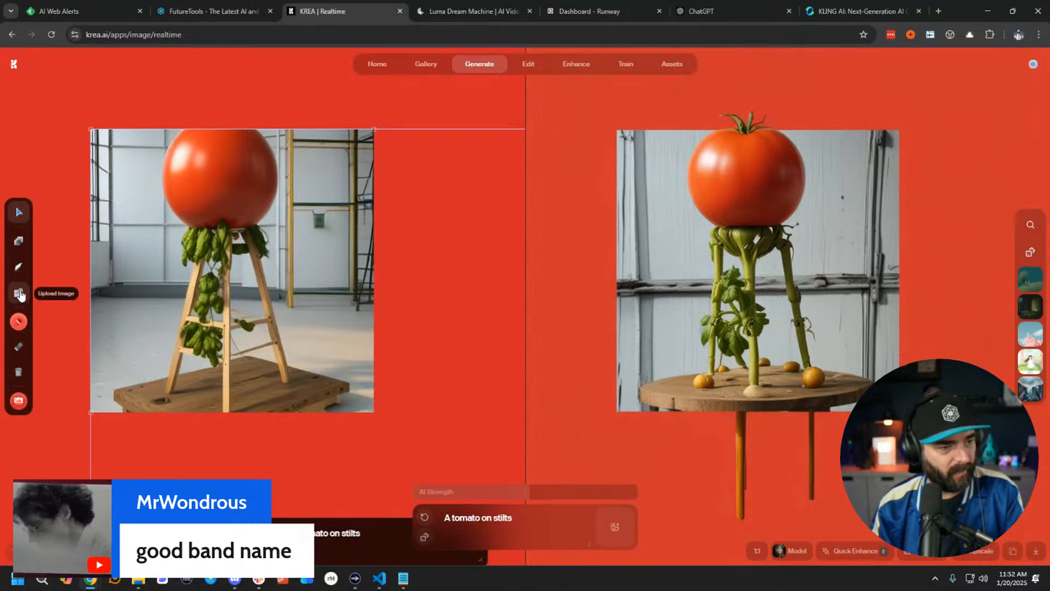
right_click(272, 294)
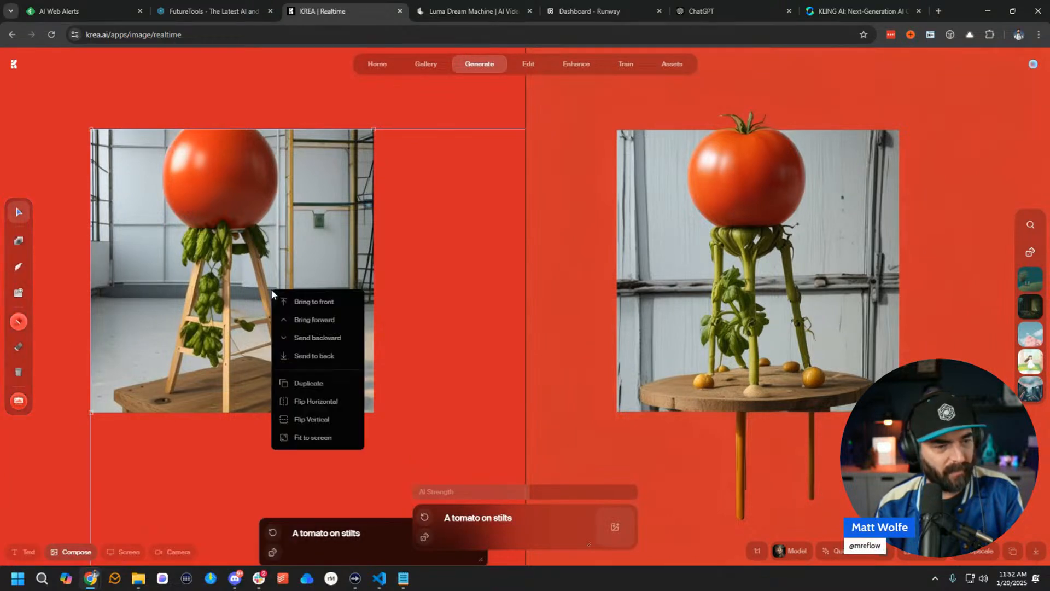
right_click(238, 200)
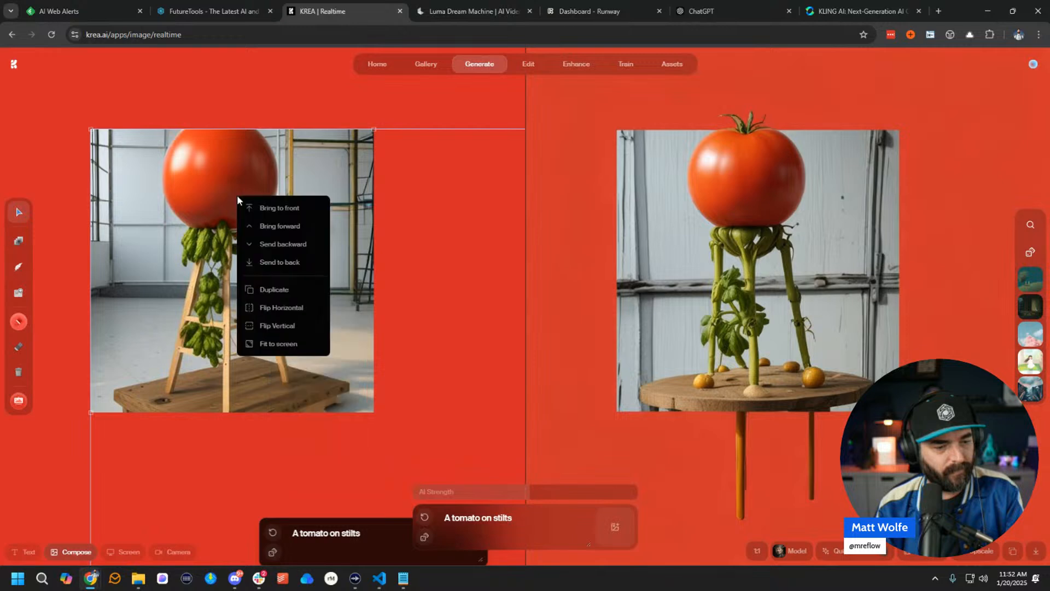
Shift the tomato image slightly up and to the left on the canvas and widen the main prompt box.
left_click_drag(360, 259, 356, 253)
key("Delete")
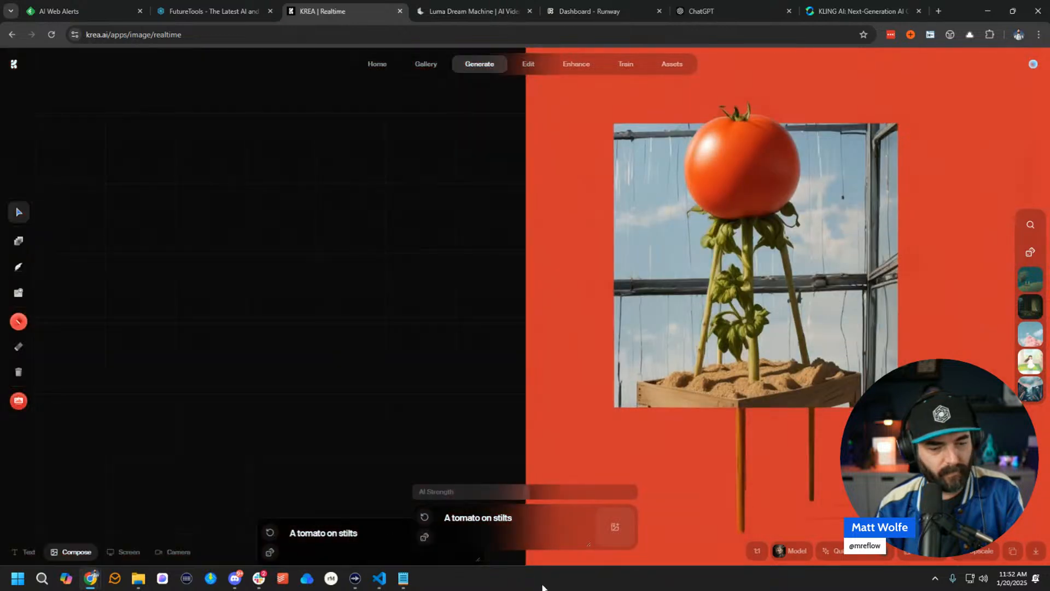
mouse_move(238, 290)
left_mouse_down()
mouse_move(293, 312)
mouse_move(213, 282)
mouse_move(229, 274)
left_mouse_up()
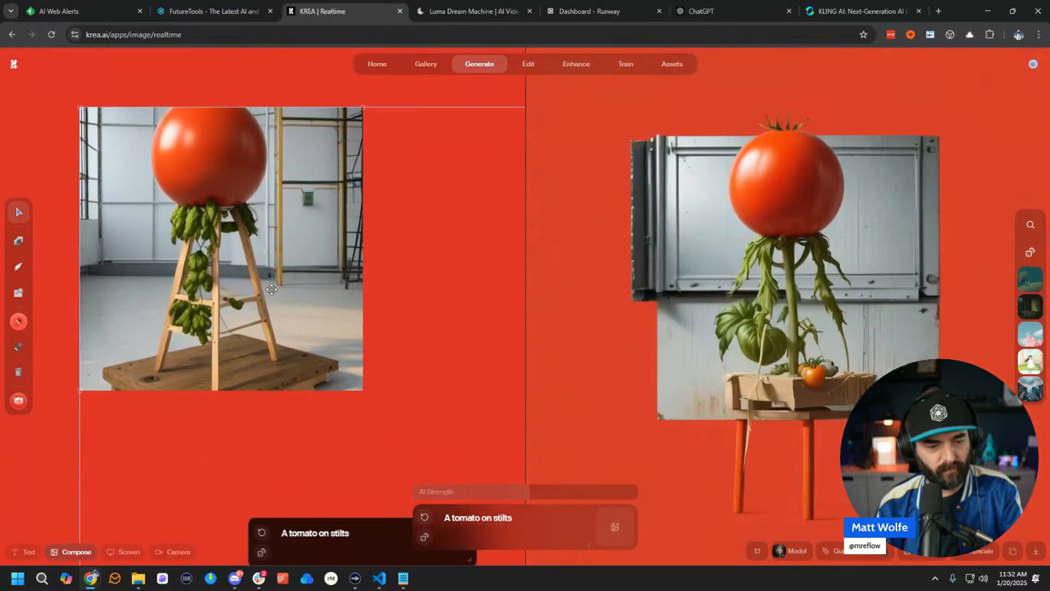
left_click(522, 526)
left_click_drag(590, 545, 610, 534)
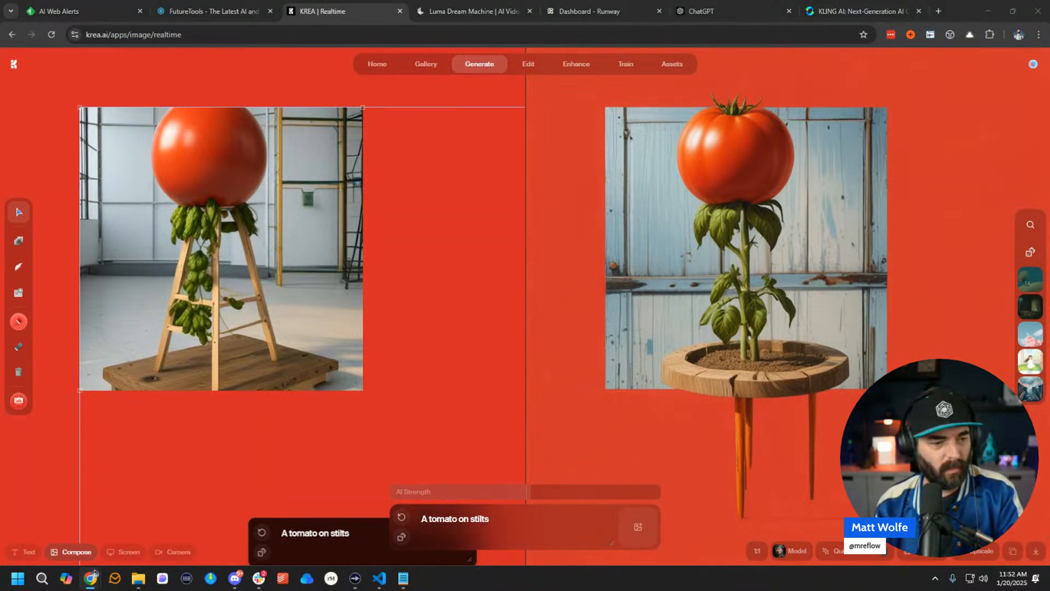
Reposition the tomato image on the canvas and convert it to 3D.
right_click(214, 221)
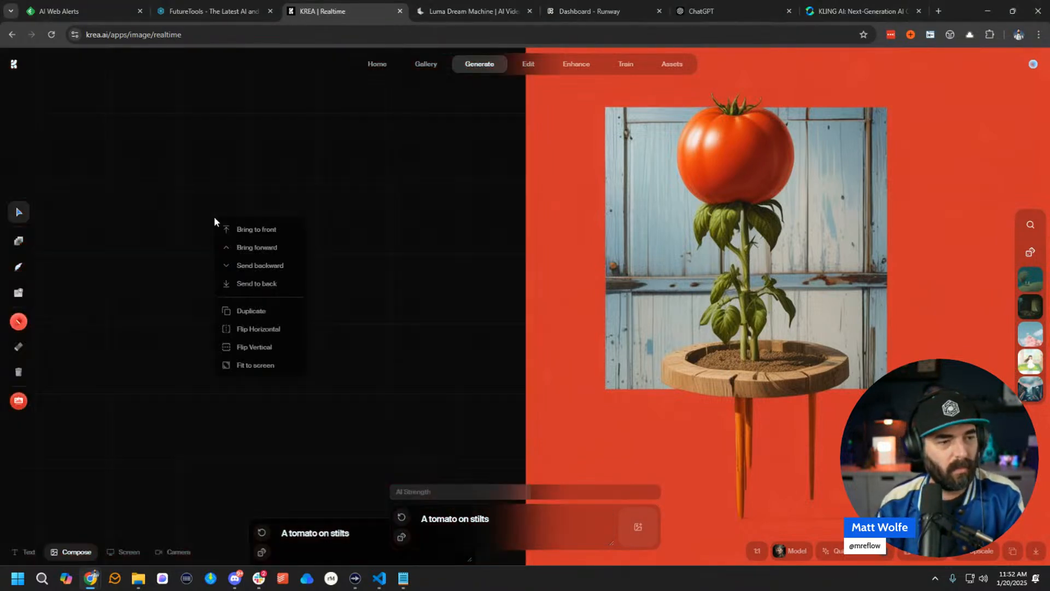
left_click(432, 267)
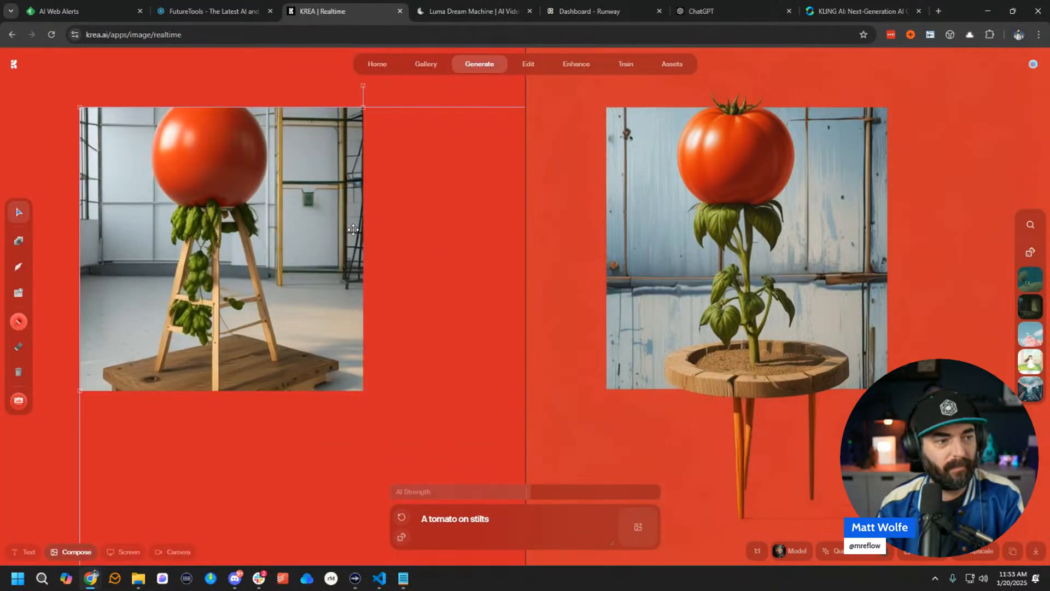
left_click_drag(343, 242, 491, 217)
left_click_drag(374, 269, 248, 293)
left_click(176, 242)
key("Delete")
right_click(271, 273)
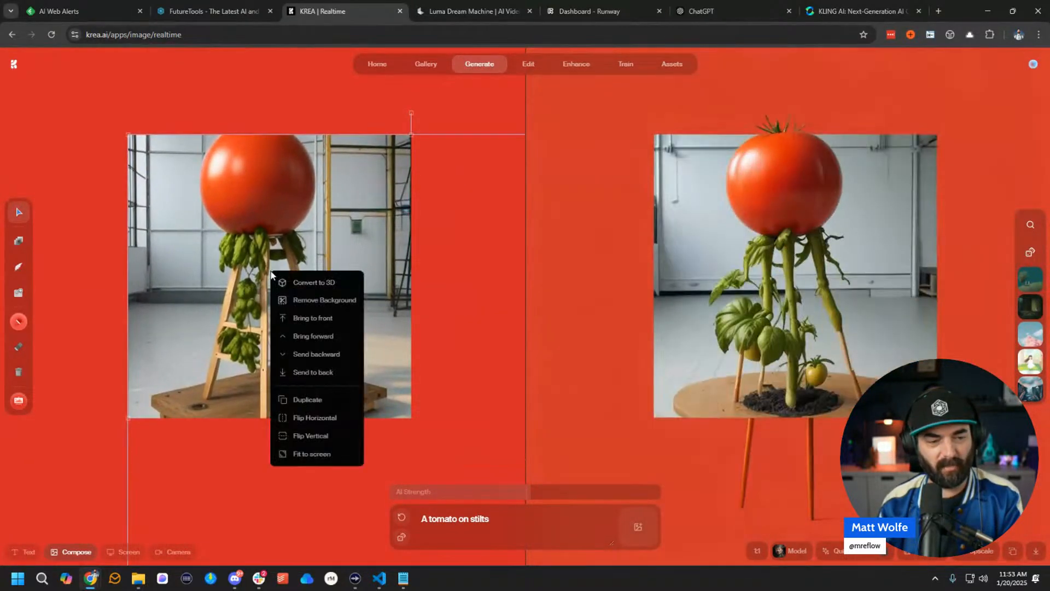
left_click(312, 284)
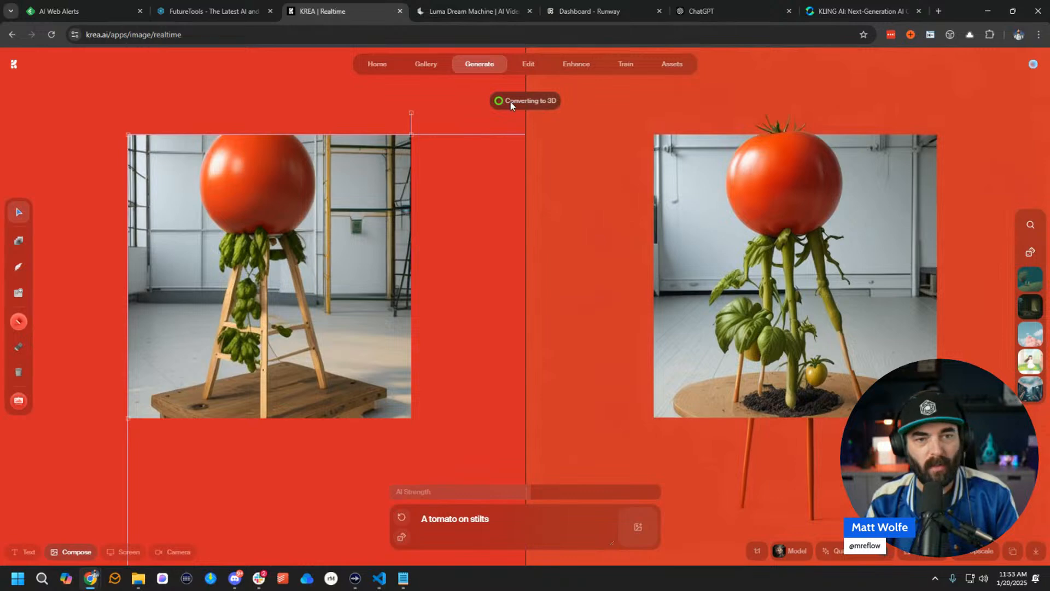
left_click(903, 6)
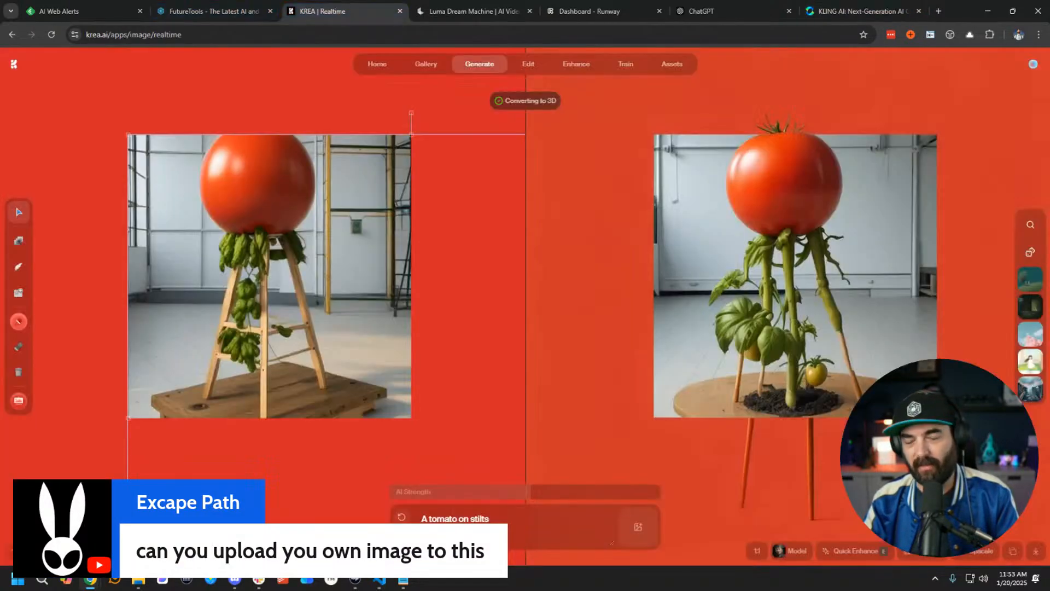
left_click(328, 11)
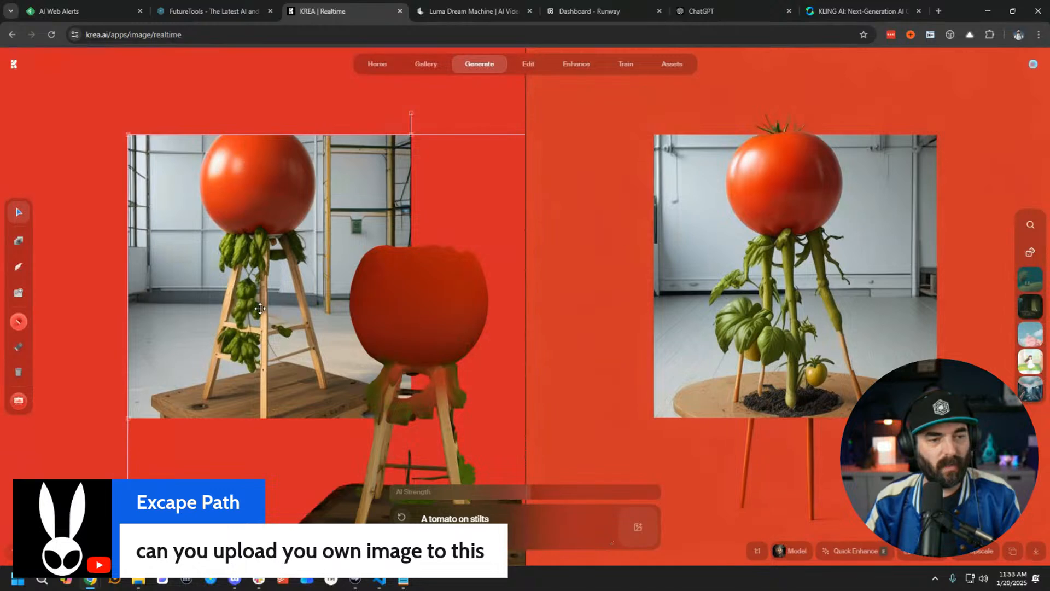
Separate the 3D tomato model from the flat source image and delete the flat image.
left_click_drag(259, 308, 221, 280)
left_click_drag(441, 370, 369, 276)
left_click(187, 273)
key("Delete")
left_click(367, 262)
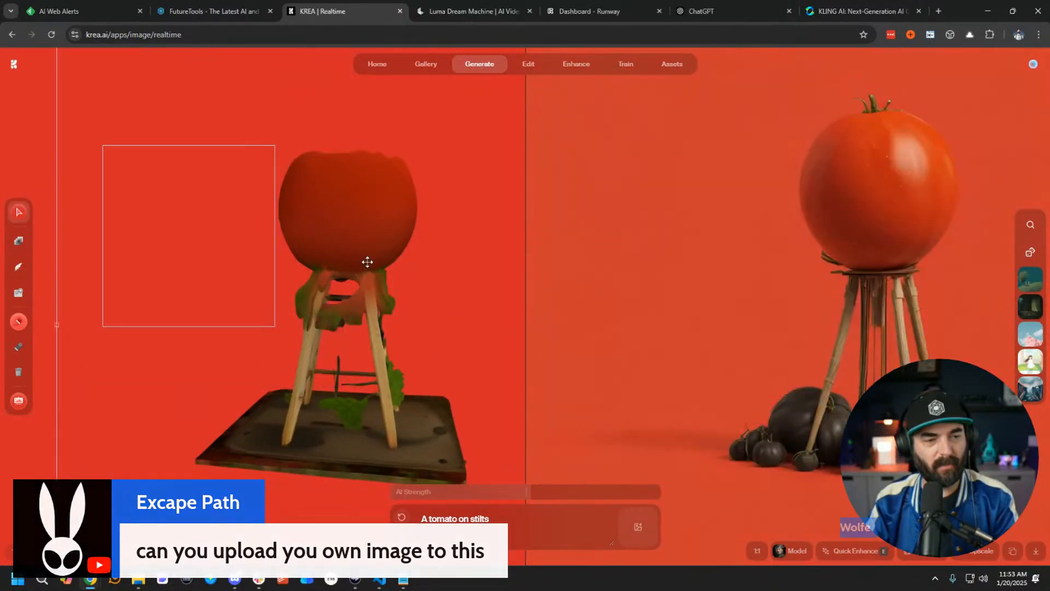
Move the 3D tomato model around the canvas so the realtime image regenerates from its new positions.
left_click_drag(366, 212, 319, 162)
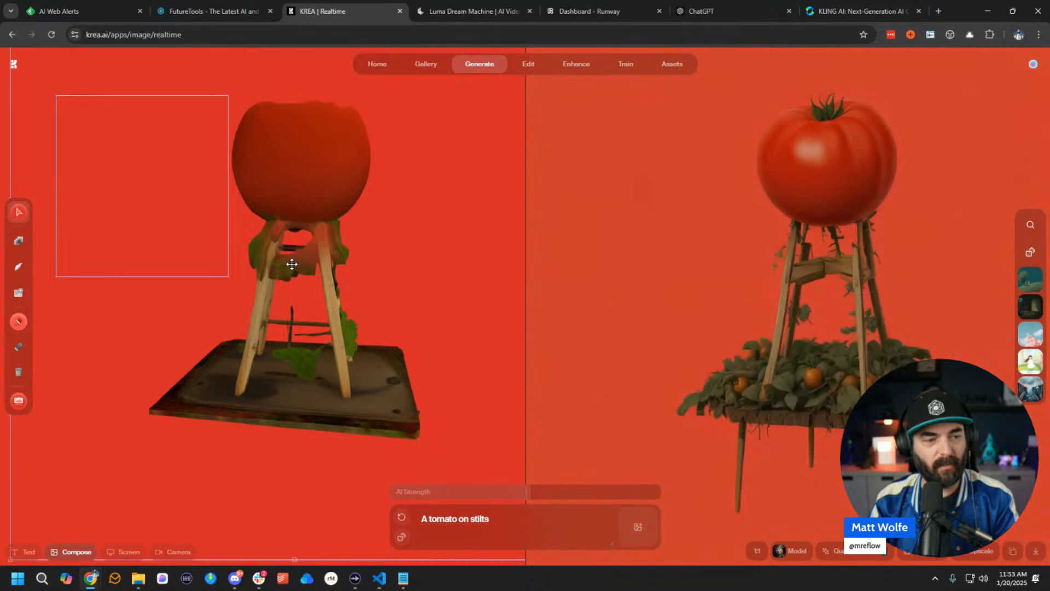
mouse_move(291, 264)
left_mouse_down()
mouse_move(288, 279)
mouse_move(298, 277)
left_mouse_up()
left_click_drag(297, 403, 324, 368)
left_click_drag(337, 97, 327, 170)
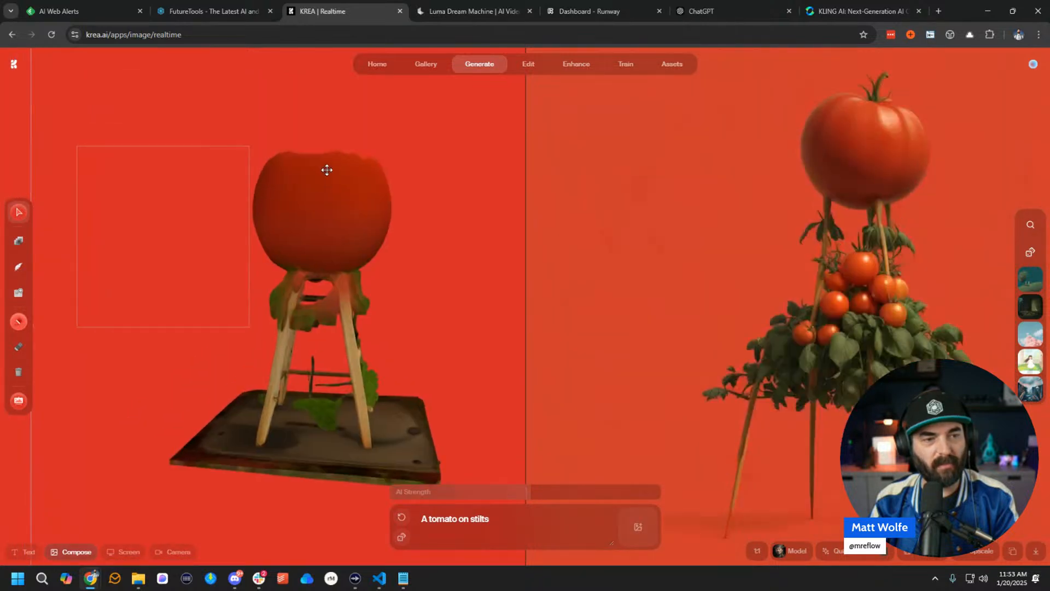
right_click(322, 280)
left_click(335, 307)
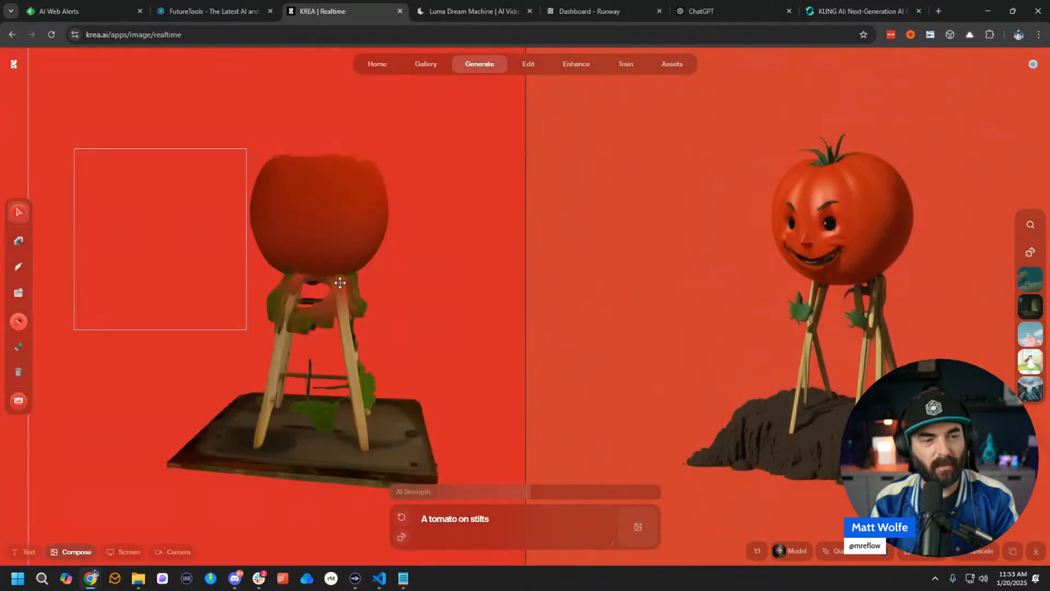
left_click_drag(340, 284, 305, 247)
left_click_drag(316, 429, 375, 423)
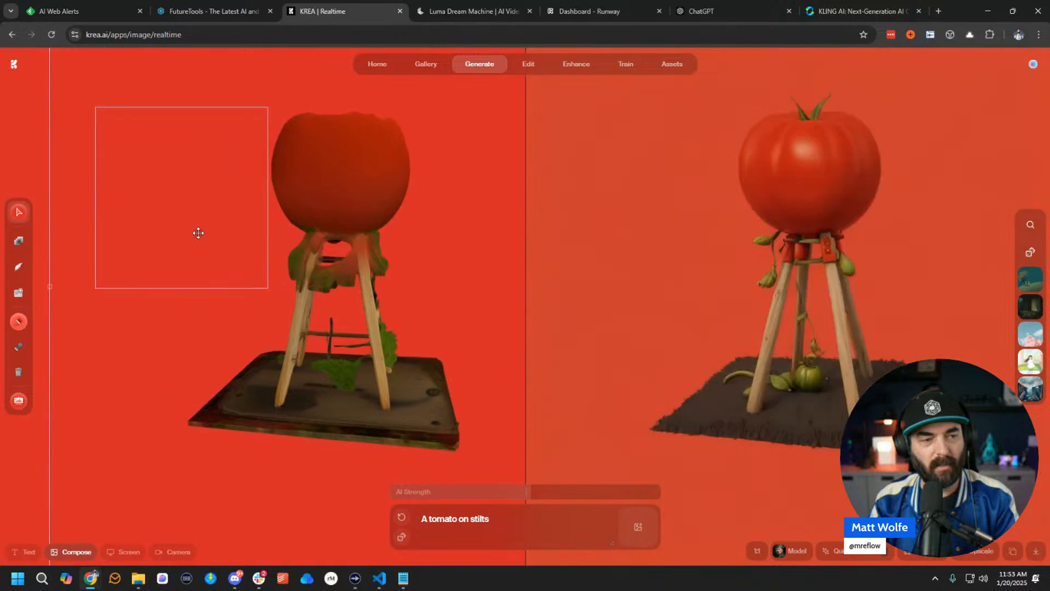
left_click_drag(191, 226, 227, 248)
left_click_drag(301, 308, 211, 259)
left_click_drag(274, 197, 314, 451)
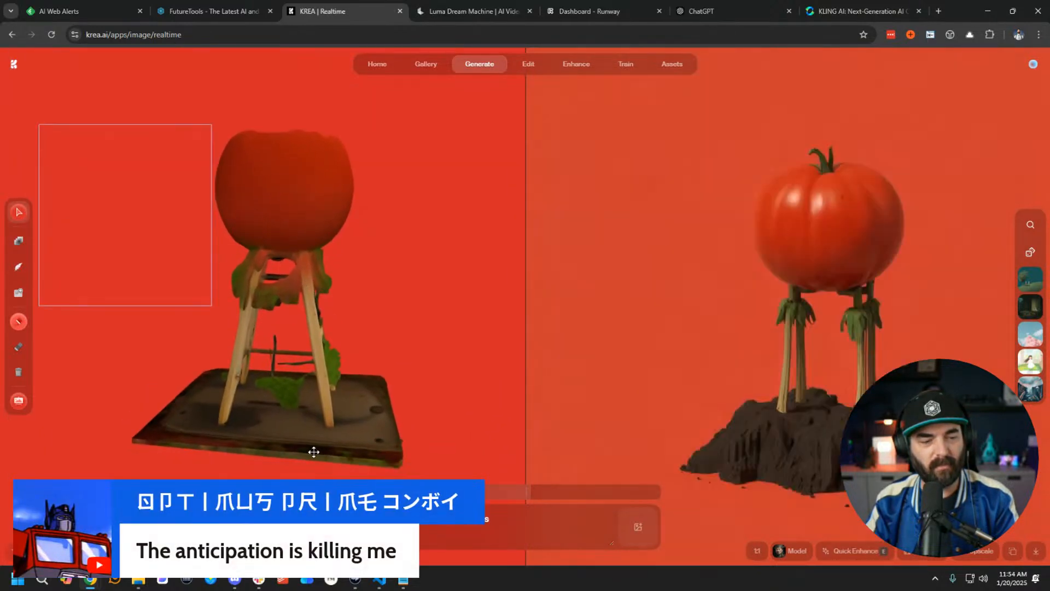
Reload the page and delete the leftover empty frame overlapping the 3D tomato model.
left_click(19, 322)
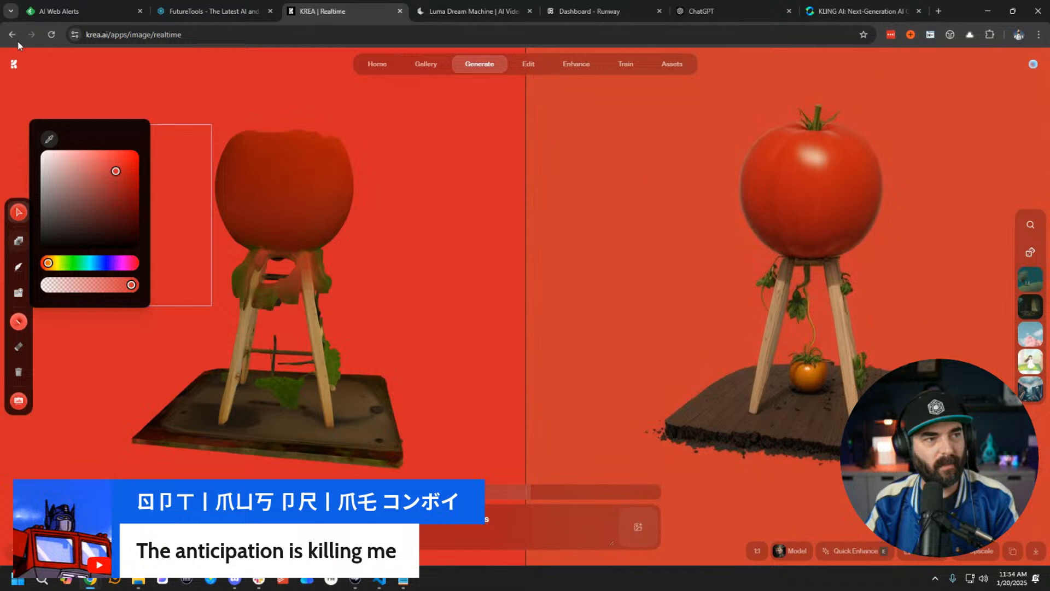
left_click(50, 36)
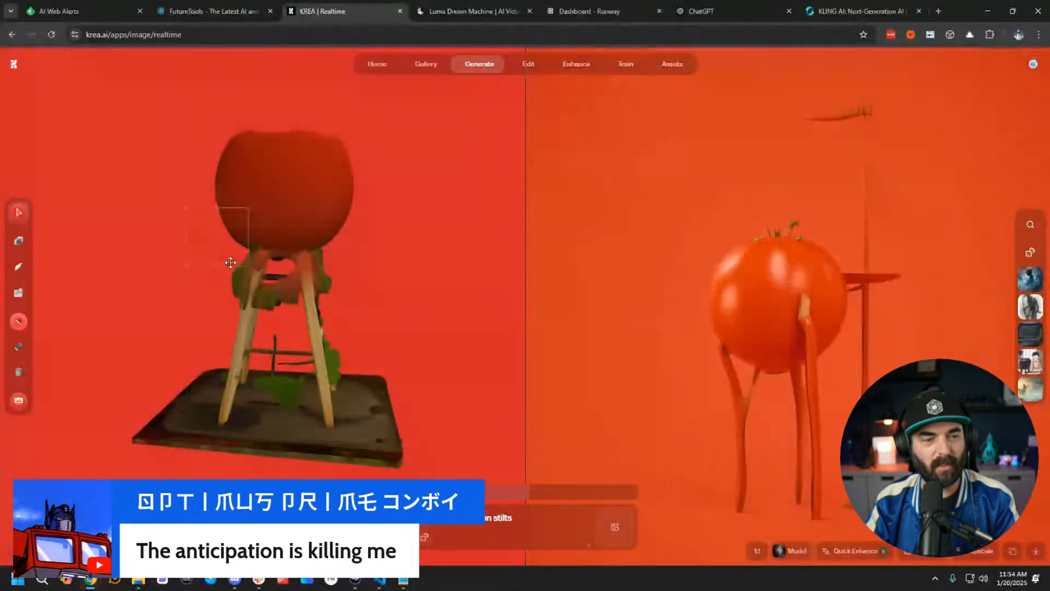
mouse_move(230, 262)
left_mouse_down()
mouse_move(288, 317)
mouse_move(225, 202)
mouse_move(542, 480)
left_mouse_up()
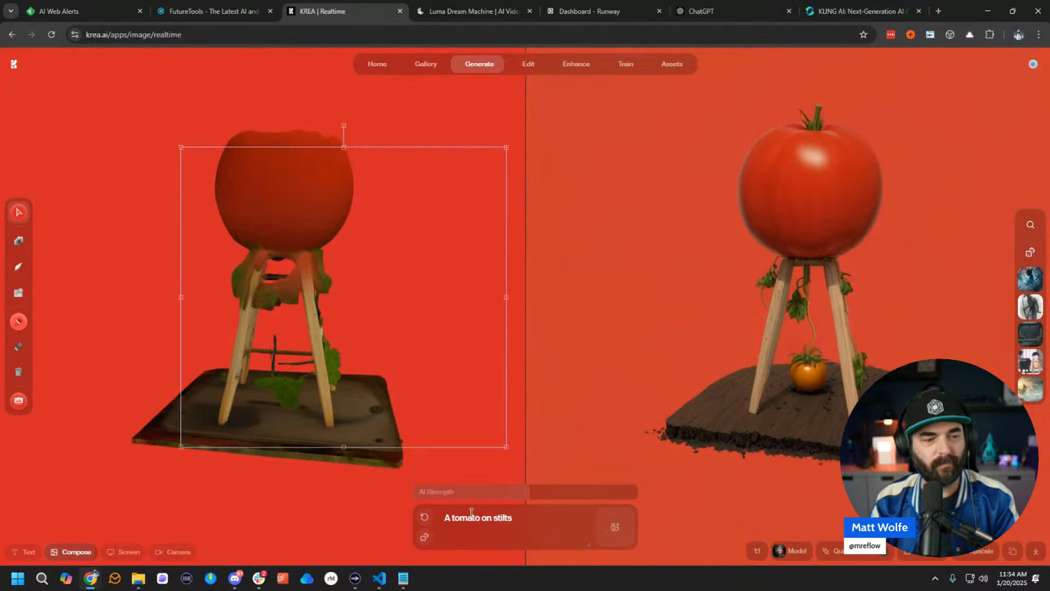
mouse_move(379, 271)
left_mouse_down()
mouse_move(288, 266)
mouse_move(293, 237)
mouse_move(300, 265)
mouse_move(288, 247)
mouse_move(283, 255)
left_mouse_up()
key("Delete")
mouse_move(293, 296)
left_mouse_down()
mouse_move(272, 298)
mouse_move(300, 297)
left_mouse_up()
key("Delete")
Rotate the 3D tomato model through several angles, ending with a tilted view from above.
left_click(289, 288)
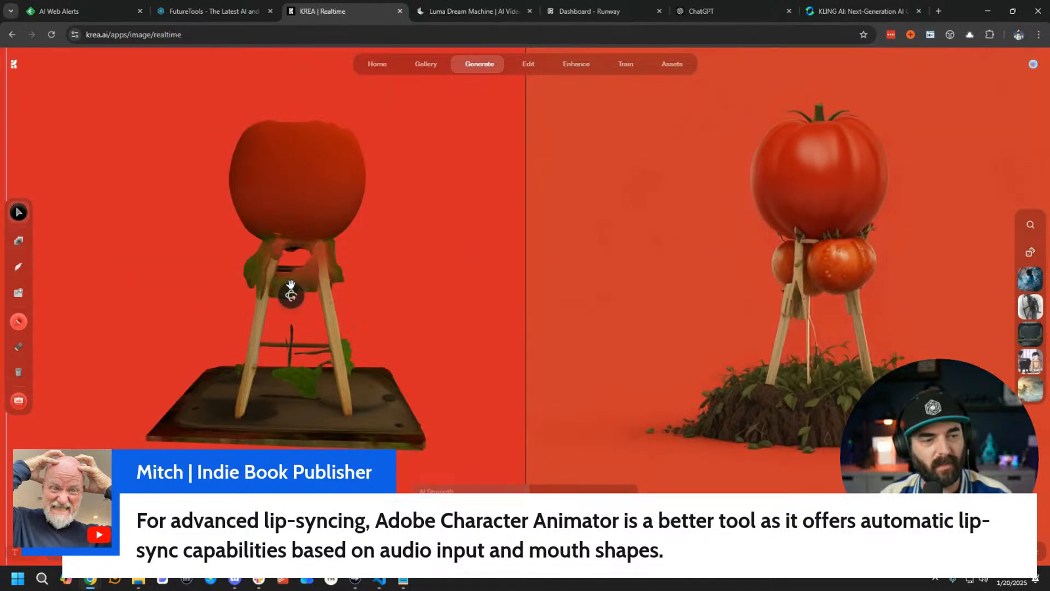
left_click(294, 299)
left_click(296, 296)
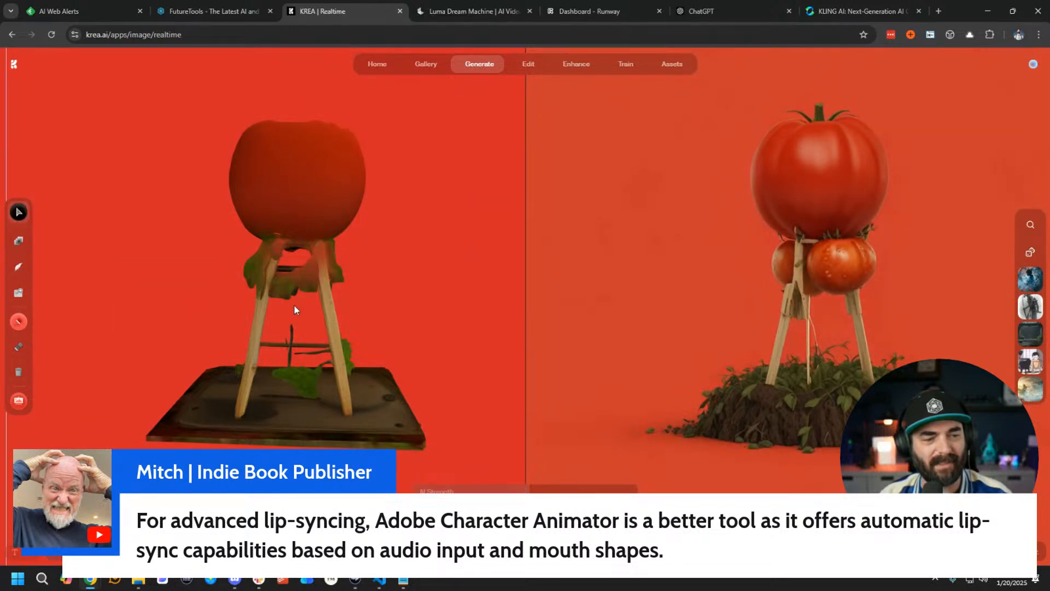
mouse_move(293, 299)
left_mouse_down()
mouse_move(271, 321)
mouse_move(286, 389)
mouse_move(291, 328)
mouse_move(296, 348)
mouse_move(290, 328)
mouse_move(252, 312)
mouse_move(190, 302)
mouse_move(223, 310)
mouse_move(328, 301)
mouse_move(459, 275)
left_mouse_up()
left_click_drag(409, 263, 347, 286)
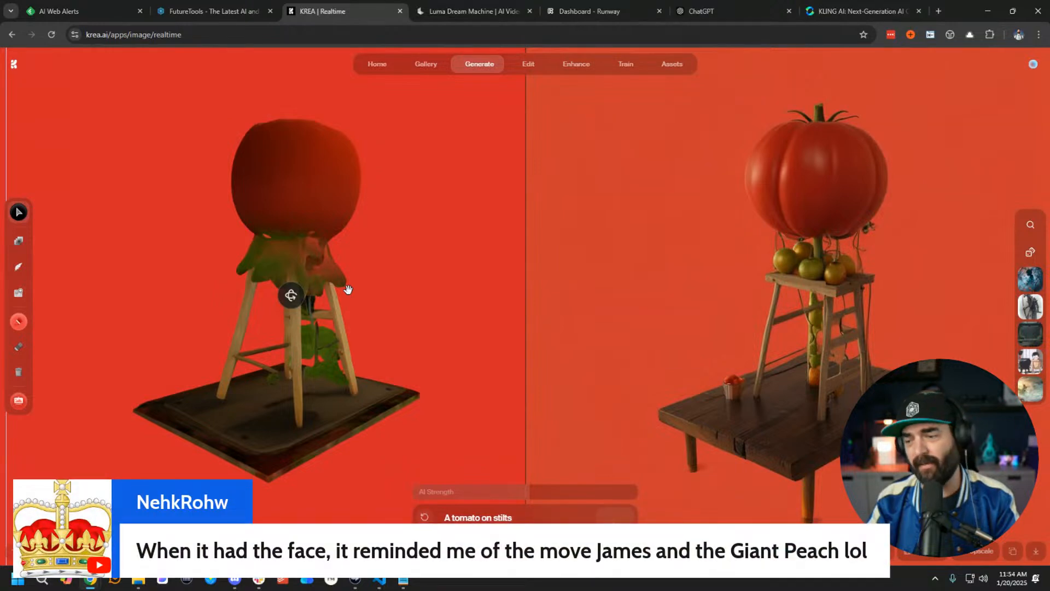
left_click_drag(347, 286, 443, 251)
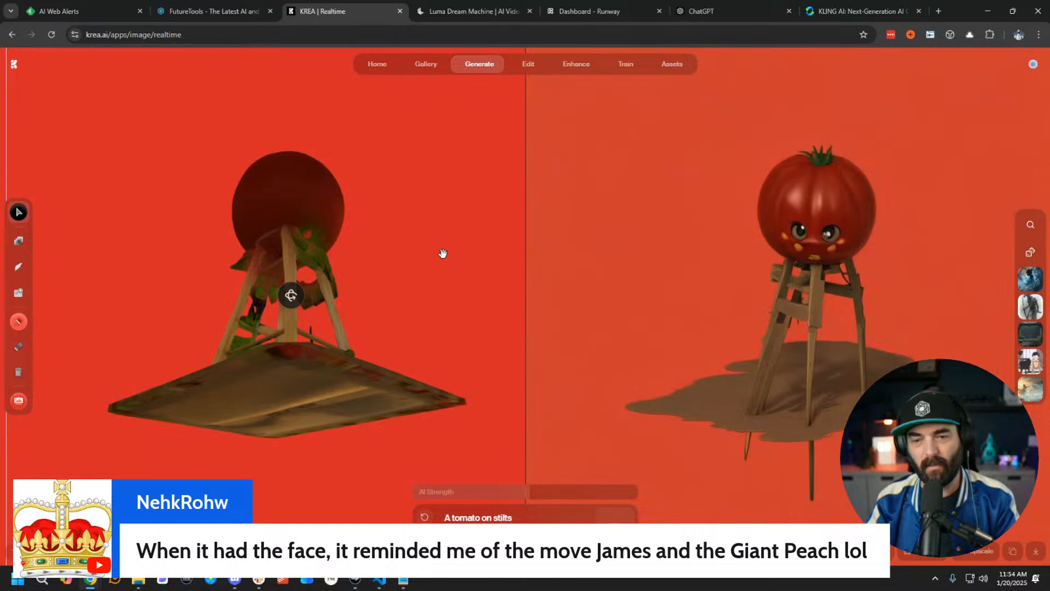
left_click_drag(443, 253, 83, 274)
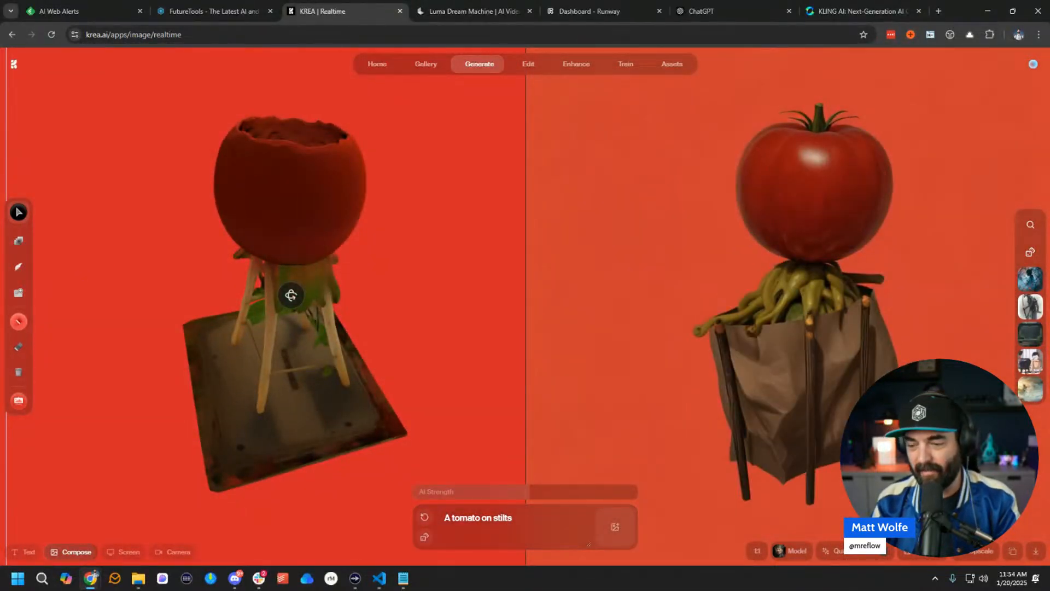
Open the Downloads folder on another screen and delete the 3D tomato model from the canvas.
left_click(140, 584)
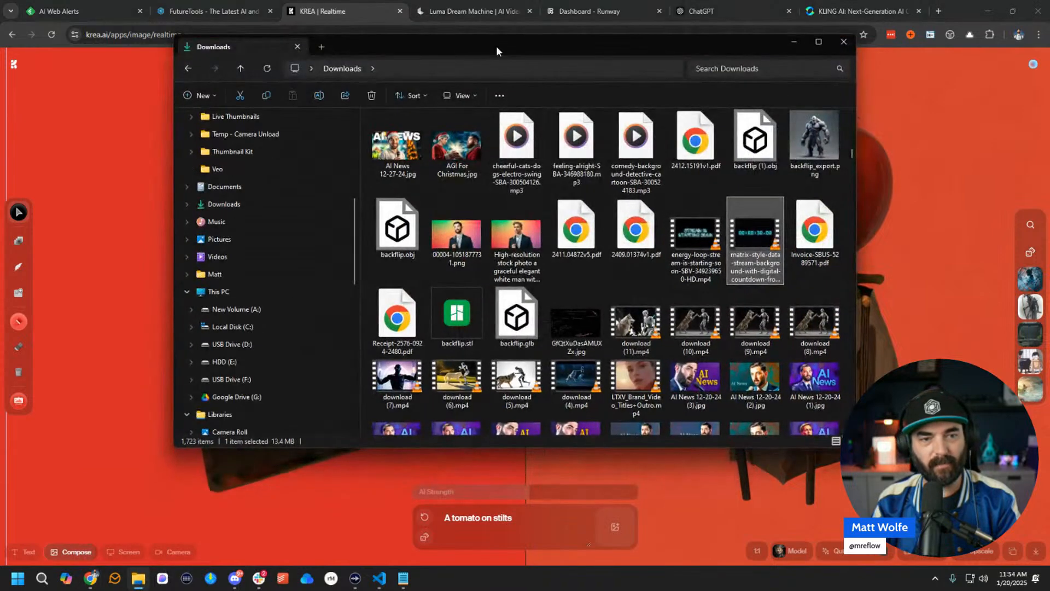
left_click_drag(498, 51, 1049, 11)
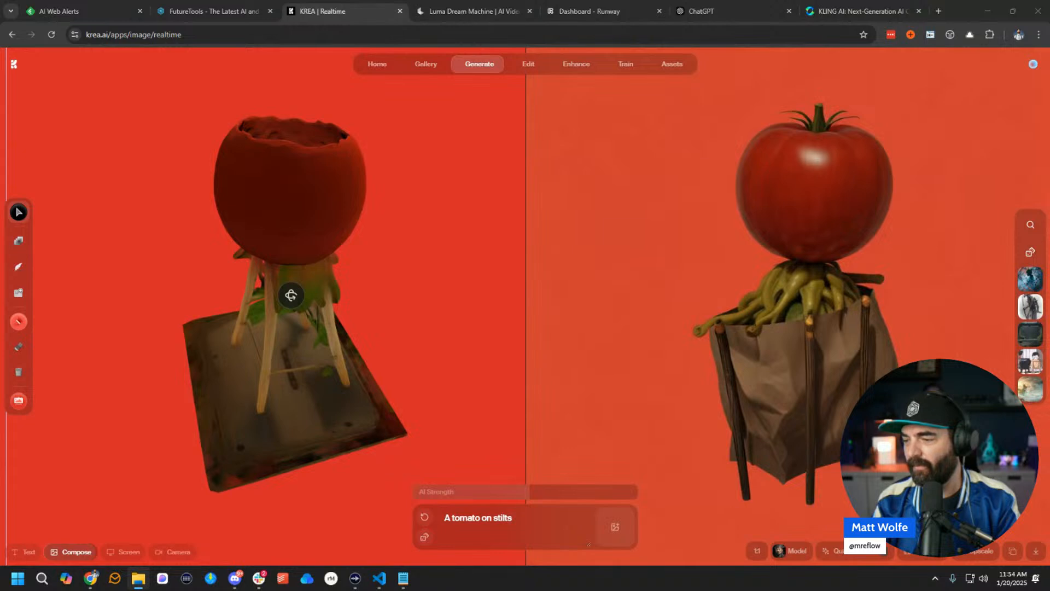
left_click(311, 241)
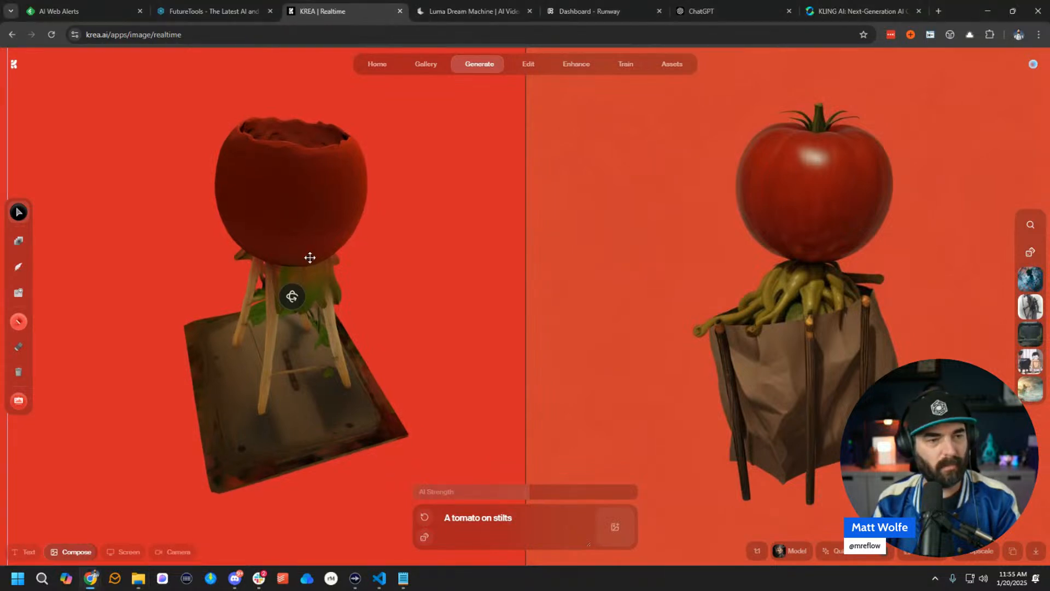
key("Delete")
Add the picture of the man with a microphone from Downloads to the canvas, then enlarge and reposition it.
left_click_drag(0, 306, 261, 312)
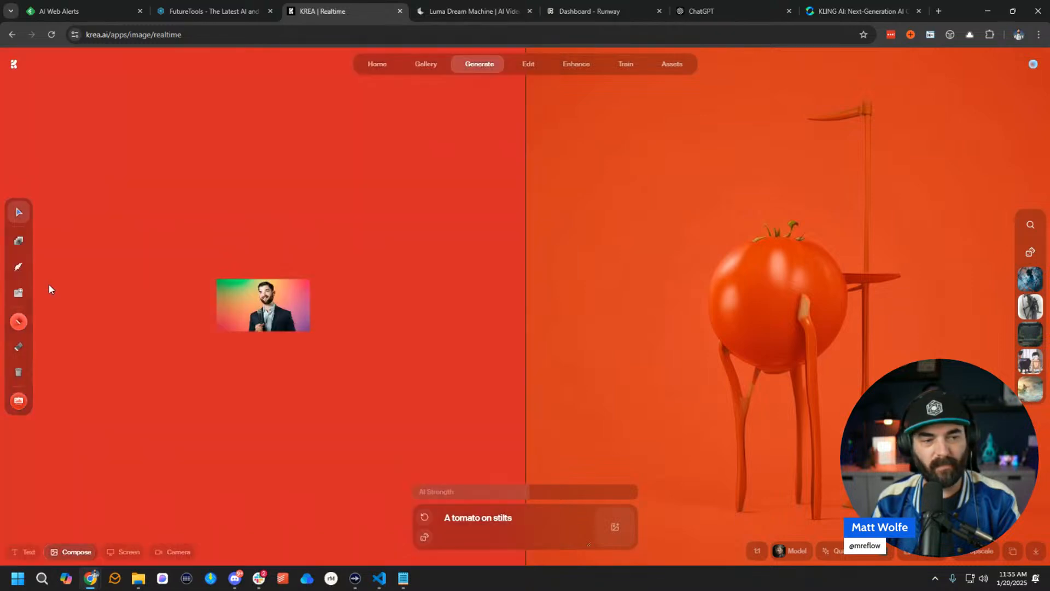
left_click_drag(275, 307, 520, 403)
left_click_drag(443, 314, 335, 291)
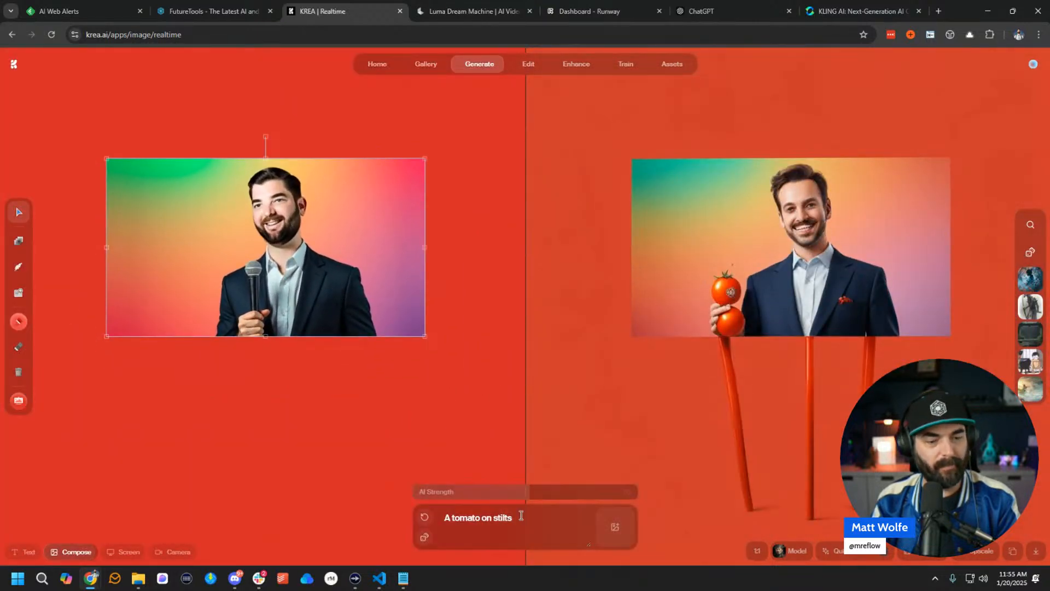
Replace the realtime prompt with "A man with a microphone".
left_click_drag(521, 517, 366, 516)
type("A man w")
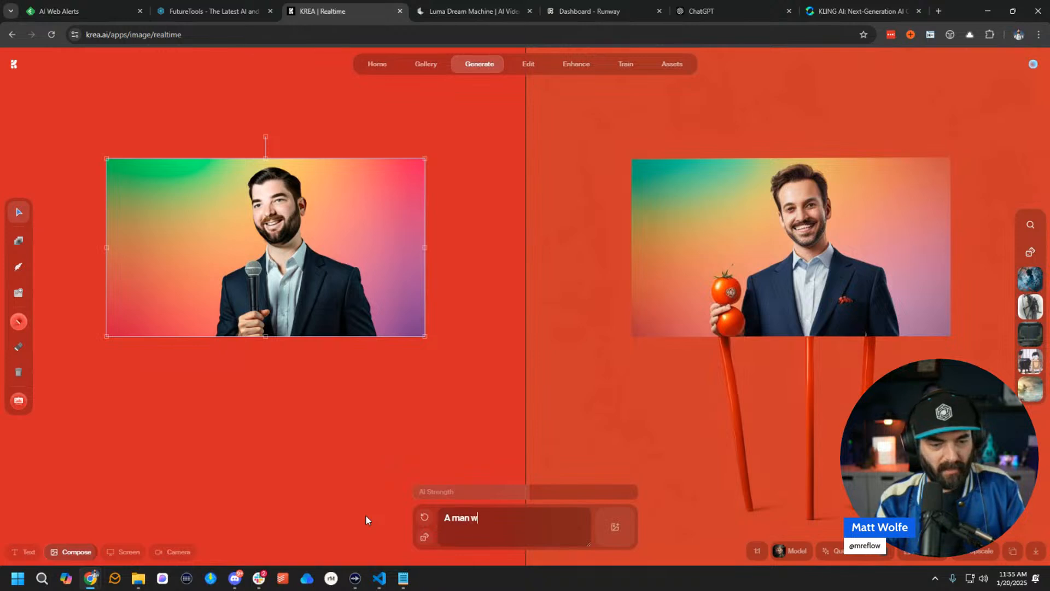
type("ith a microp")
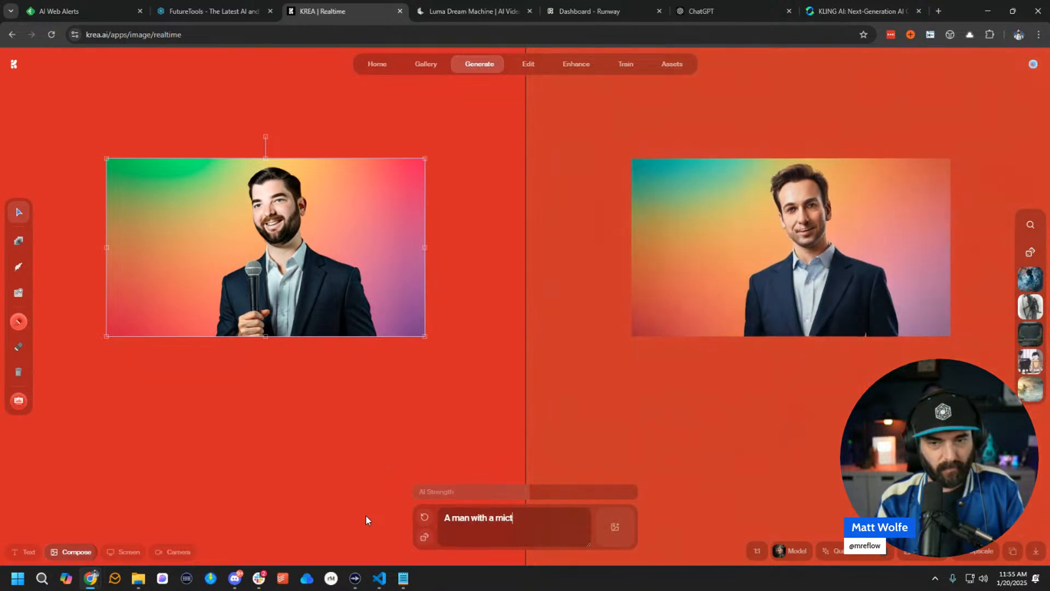
type("hone")
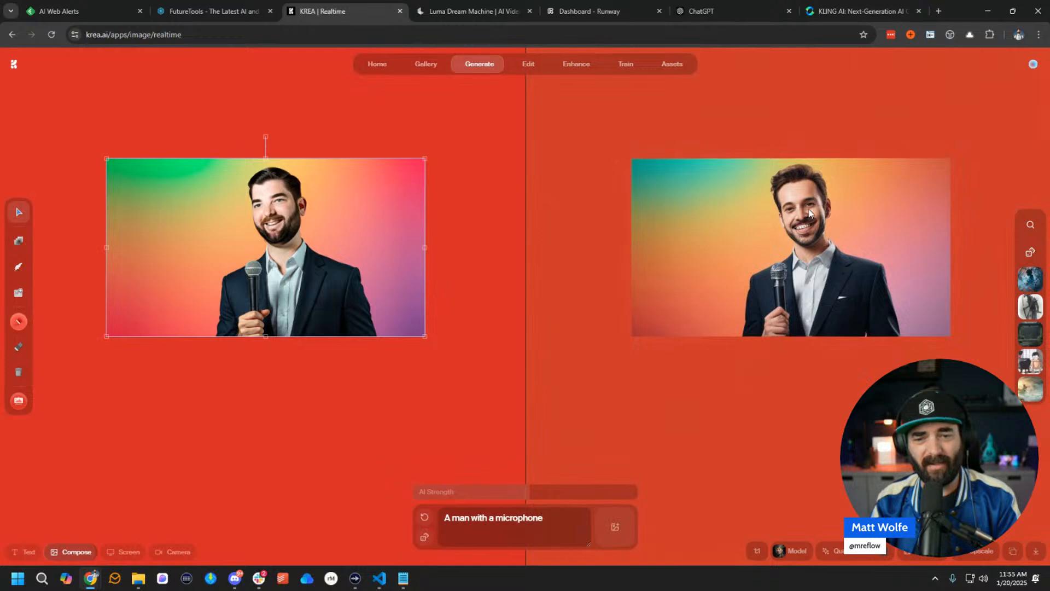
Convert the picture of the man with the microphone to a 3D object.
right_click(286, 246)
left_click(312, 257)
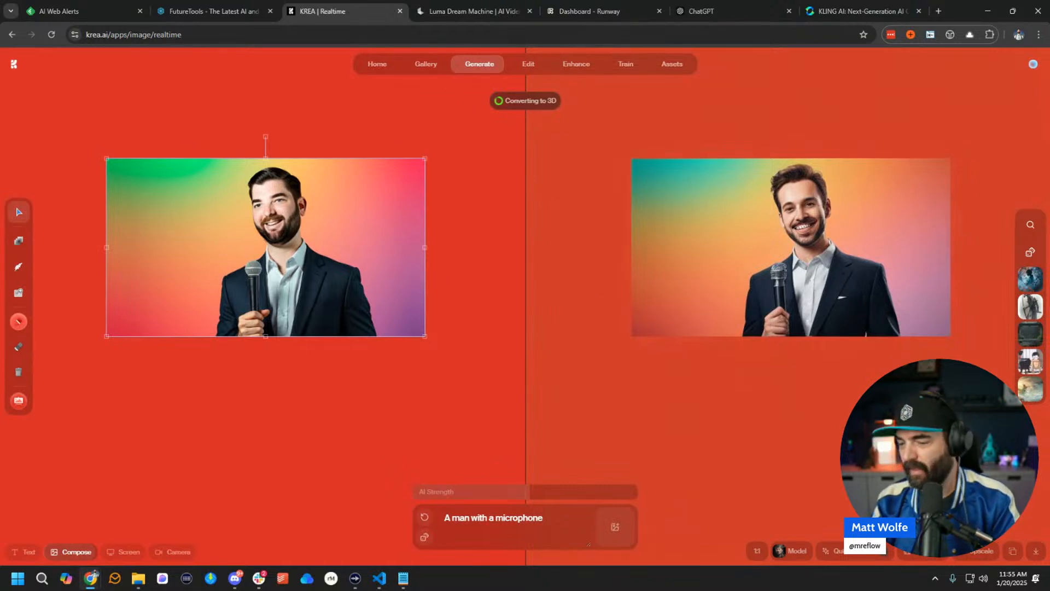
key("alt+Tab")
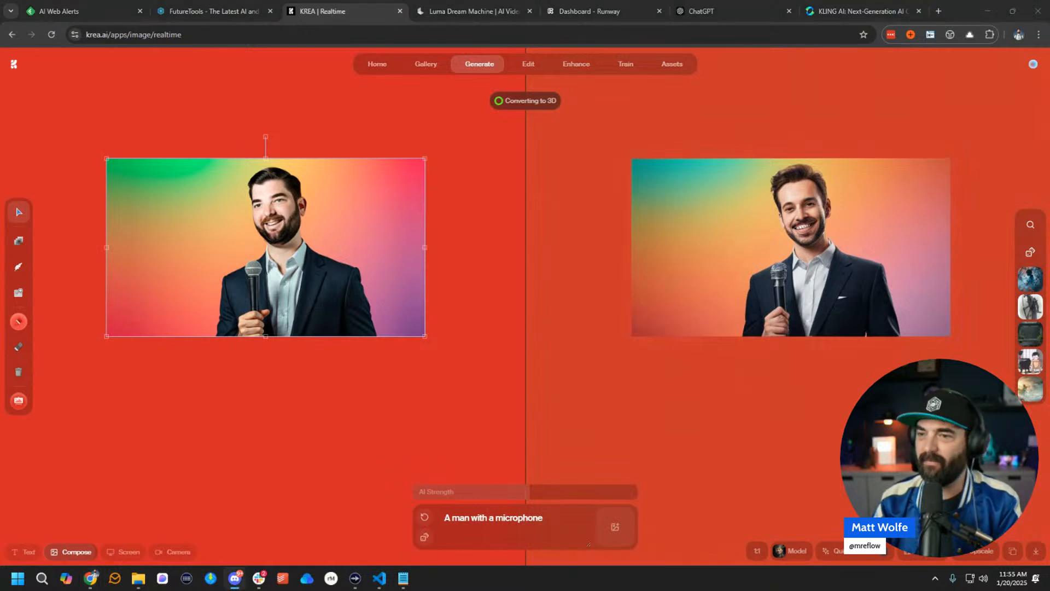
key("alt+Tab")
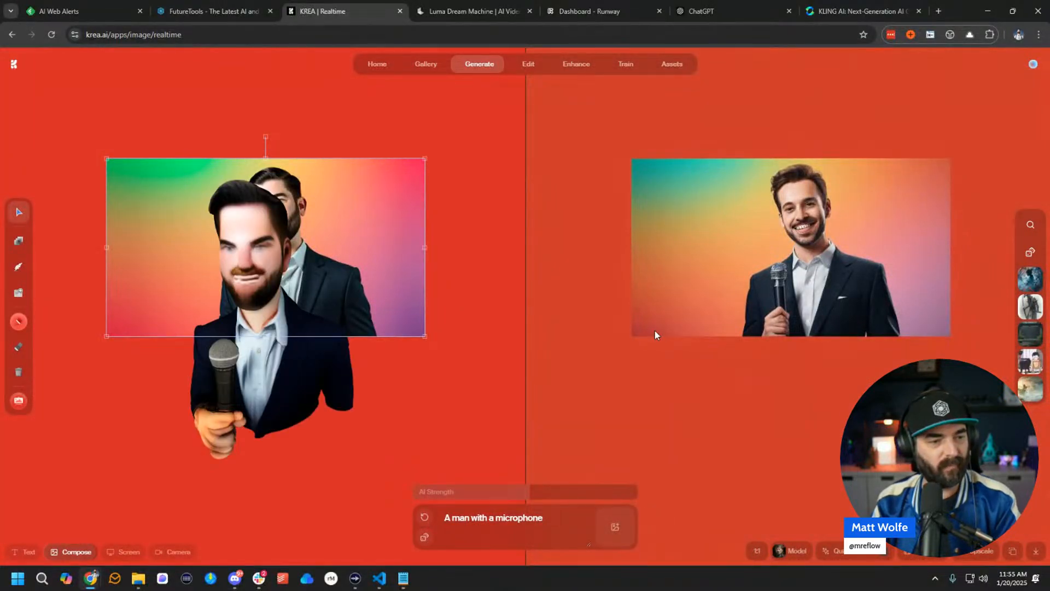
Delete the flat picture behind the 3D man and center the 3D model on the canvas.
left_click(352, 374)
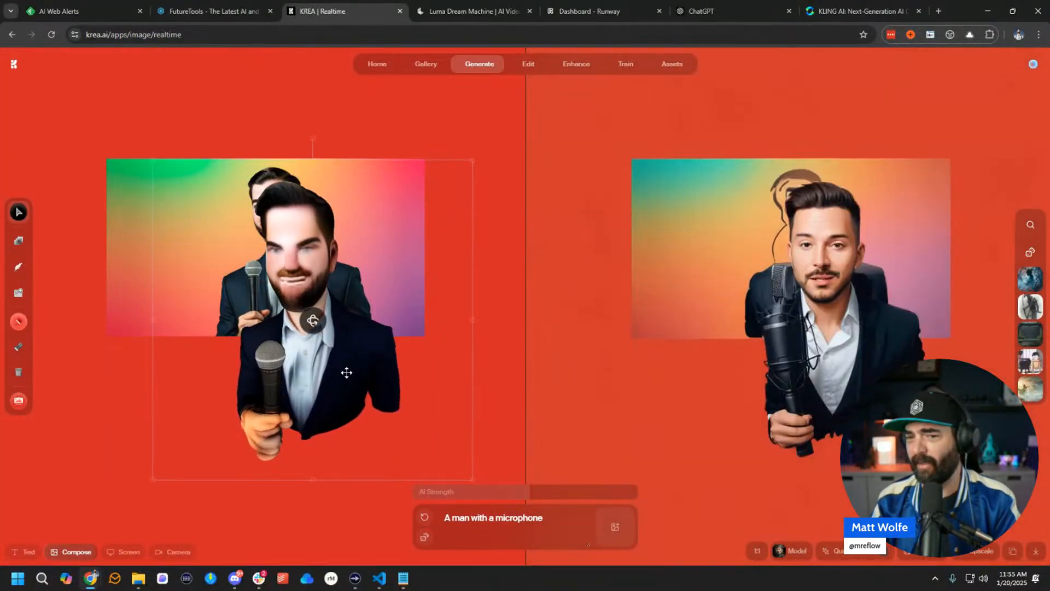
left_click_drag(345, 371, 354, 335)
left_click(122, 251)
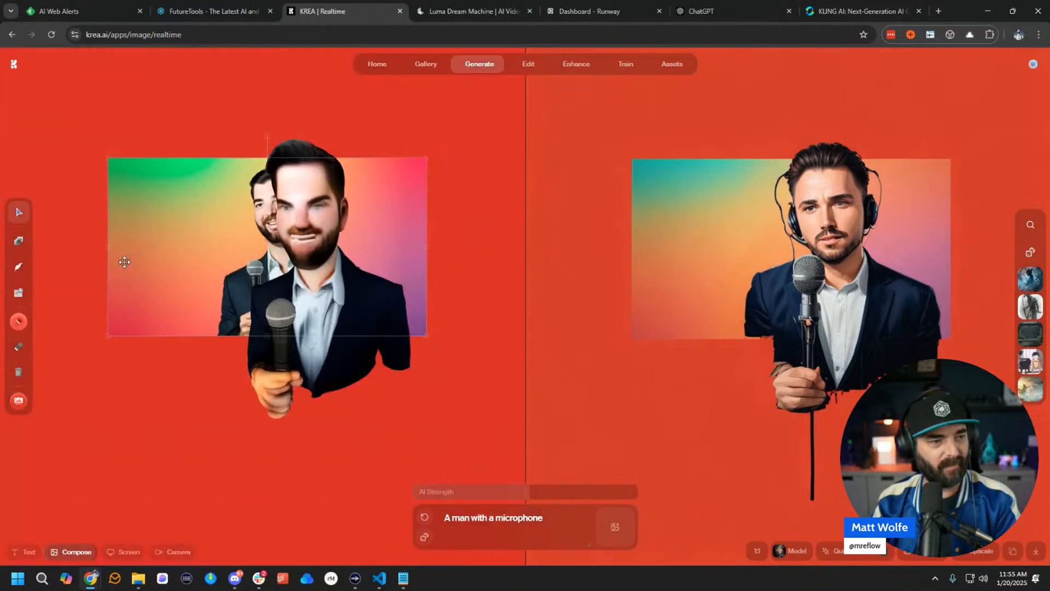
key("Delete")
left_click_drag(356, 332, 331, 328)
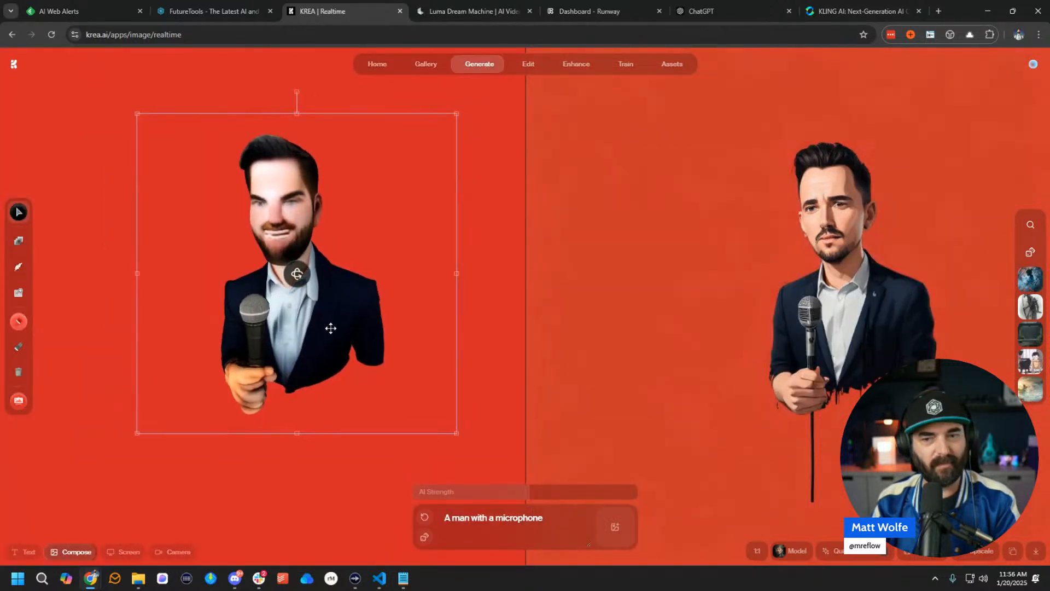
Rotate the 3D man through several angles, ending with him turned sideways, and deselect the model.
left_click_drag(298, 276, 417, 280)
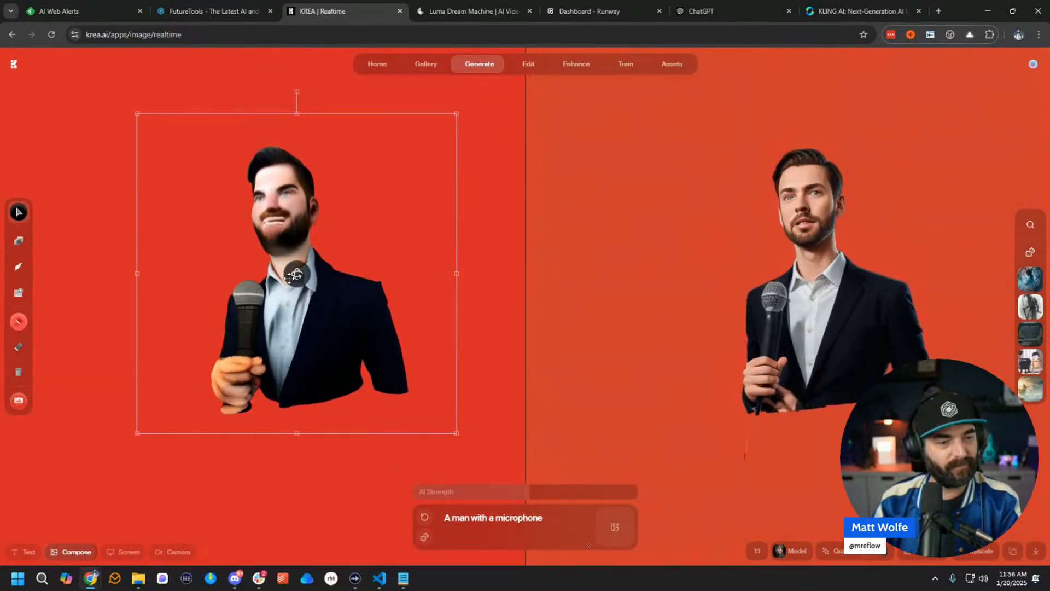
left_click_drag(289, 279, 368, 272)
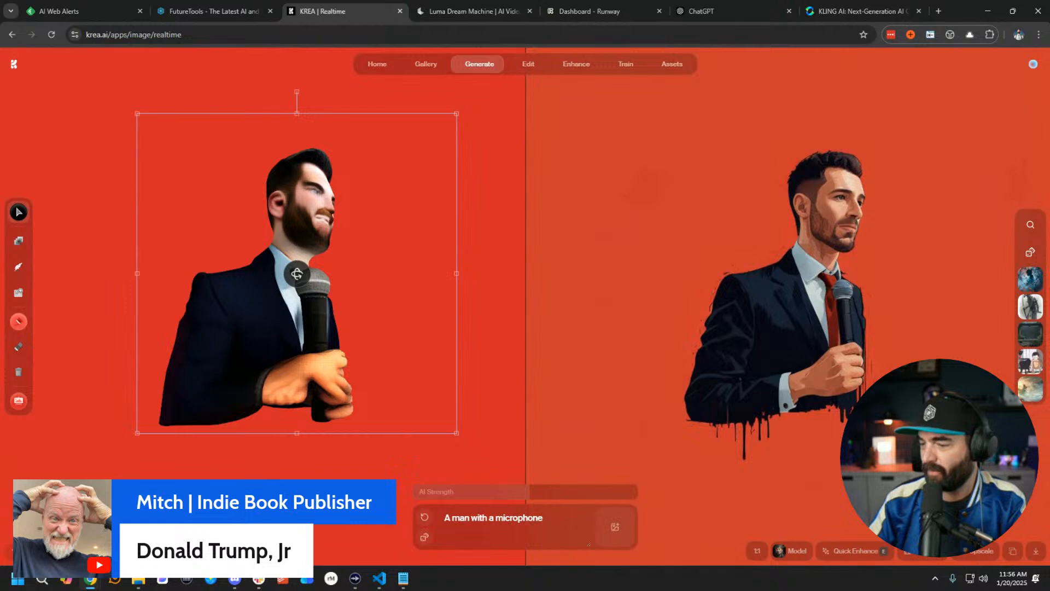
left_click(367, 266)
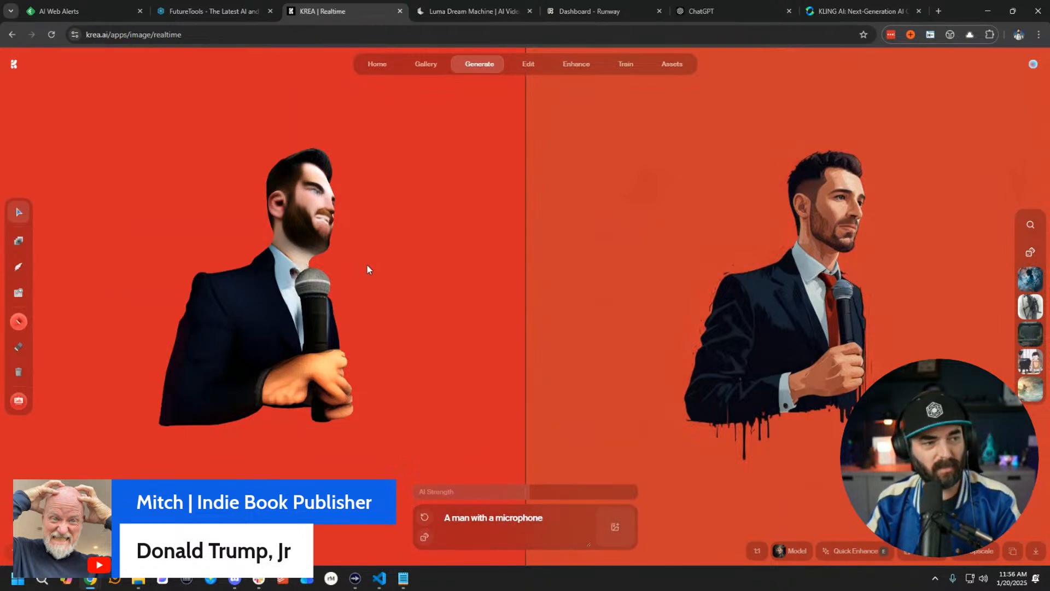
Delete the 3D man from the canvas.
left_click(244, 340)
key("Delete")
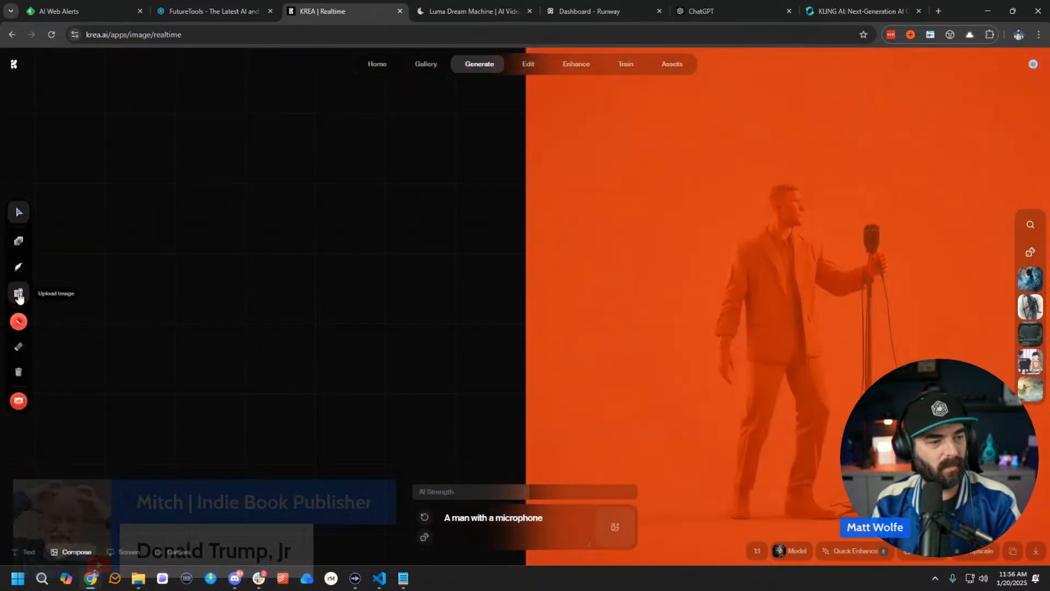
left_click(19, 294)
left_click(600, 414)
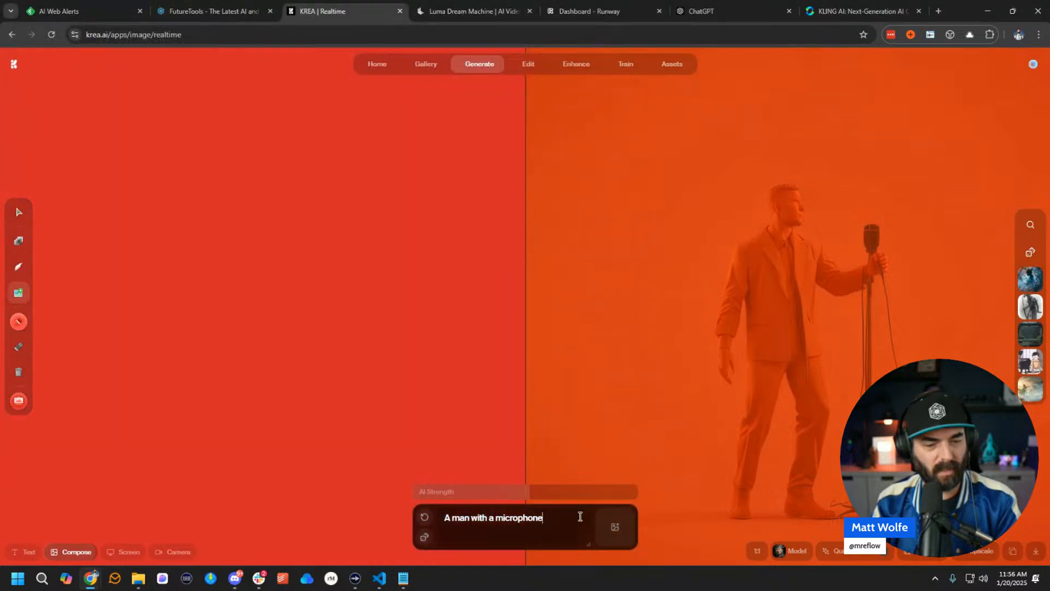
Replace the realtime prompt with "Donald Trump".
left_click_drag(581, 516, 321, 496)
type("Donal")
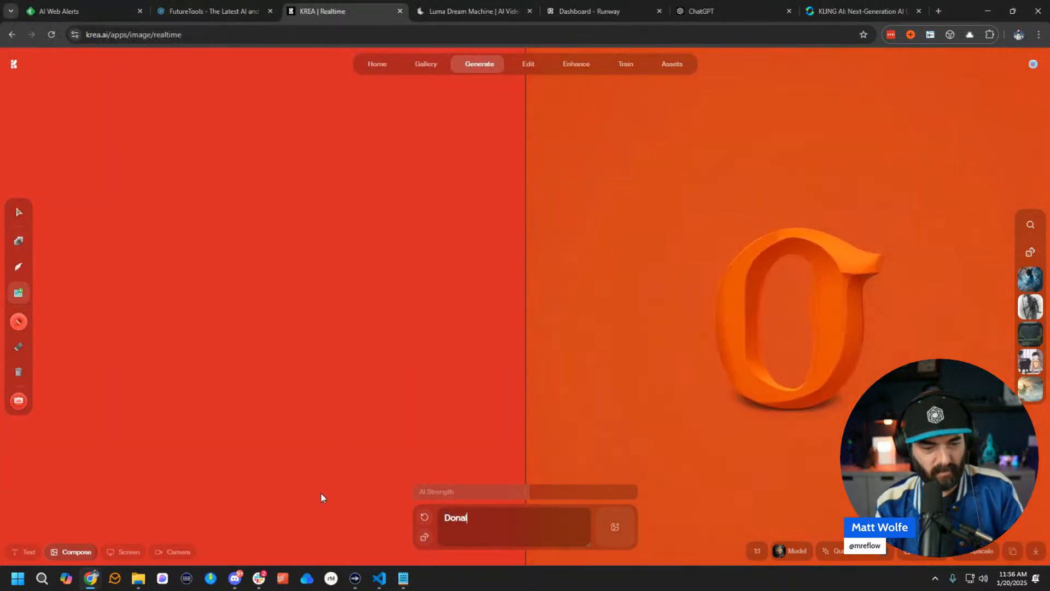
type("d Trump")
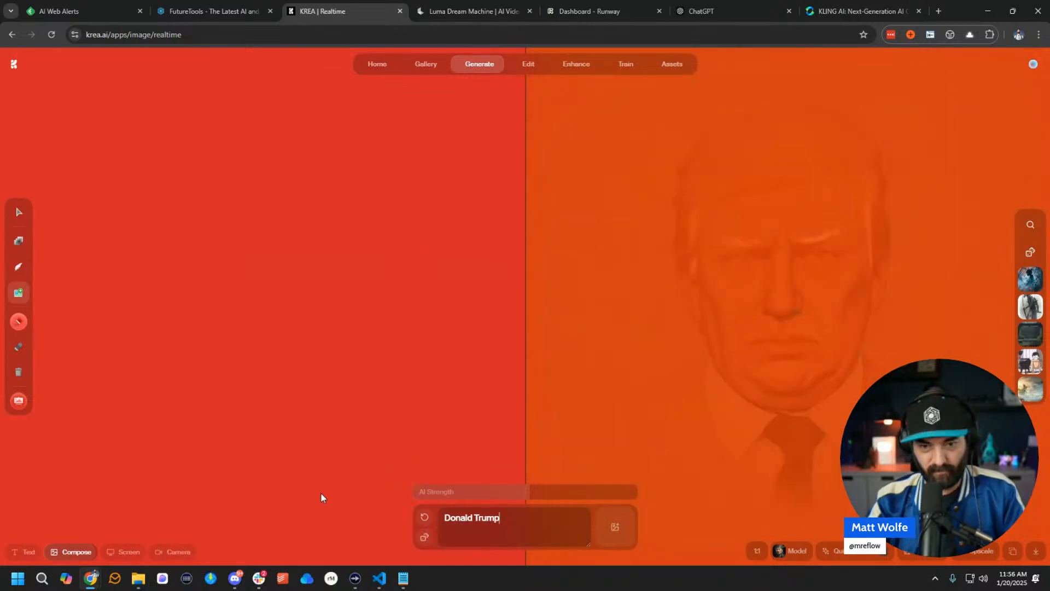
Generate a new image on the canvas with its own prompt set to "Donald Trump".
left_click(20, 268)
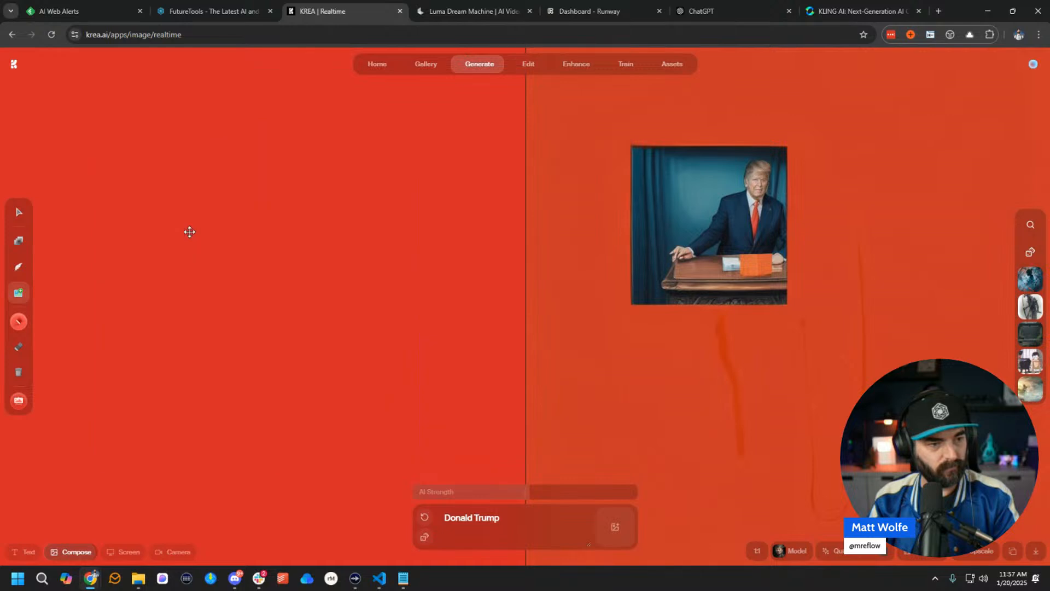
key("Delete")
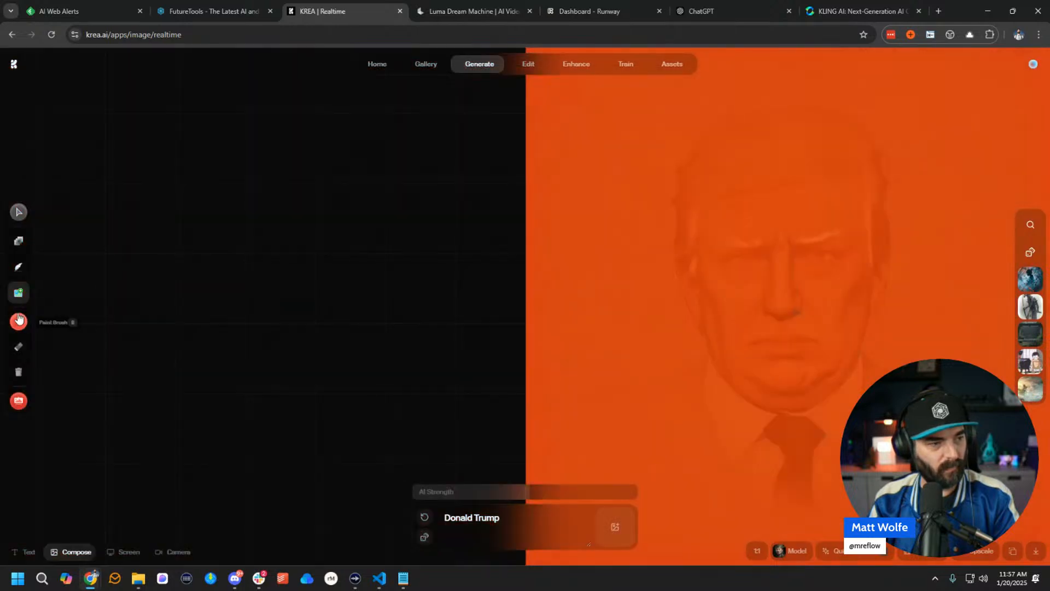
left_click(18, 268)
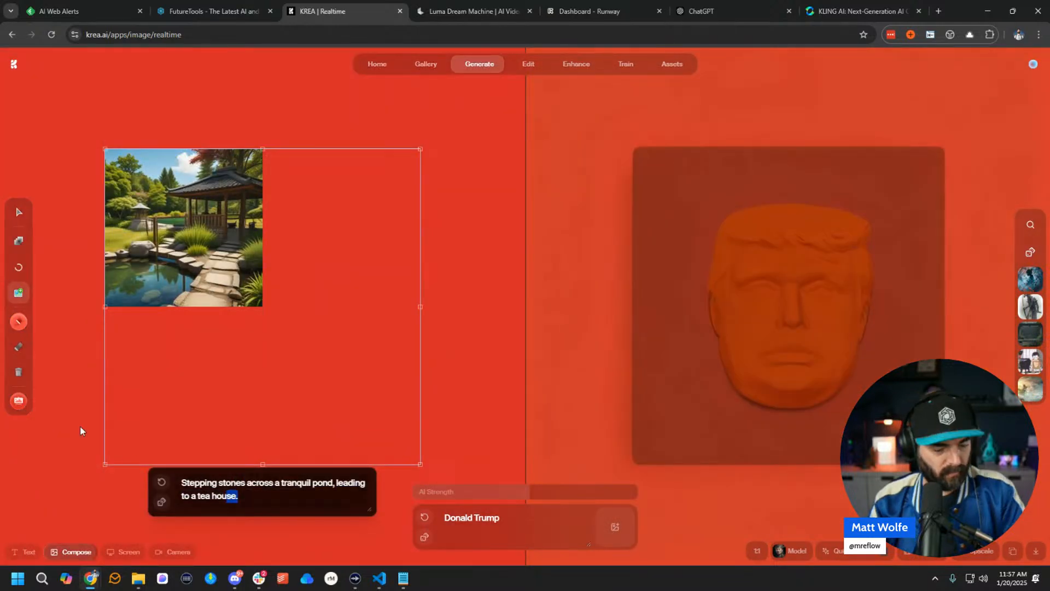
key("ctrl+a")
type("Donal")
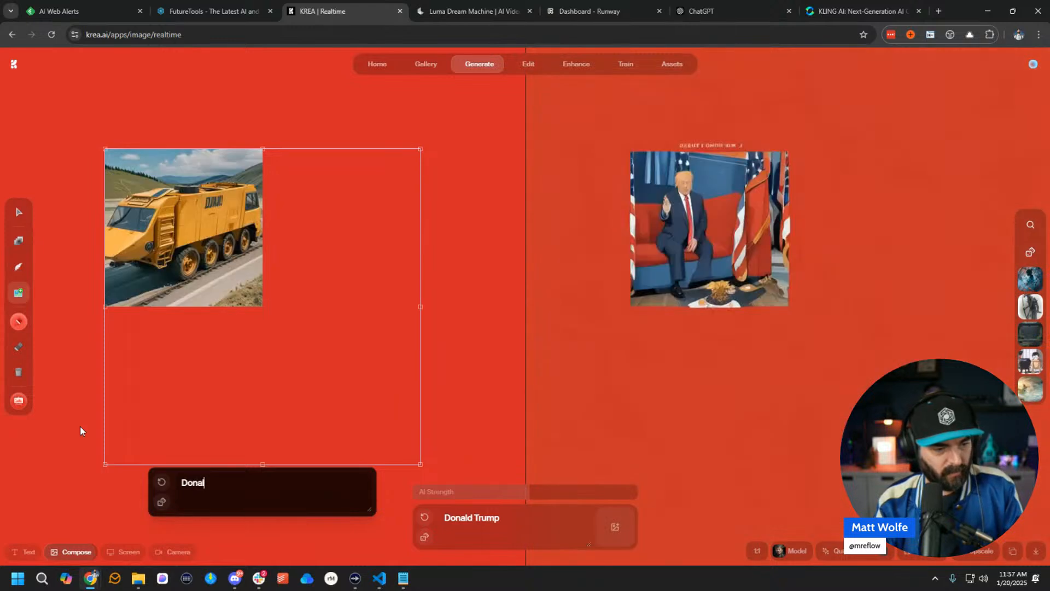
type("d Trump")
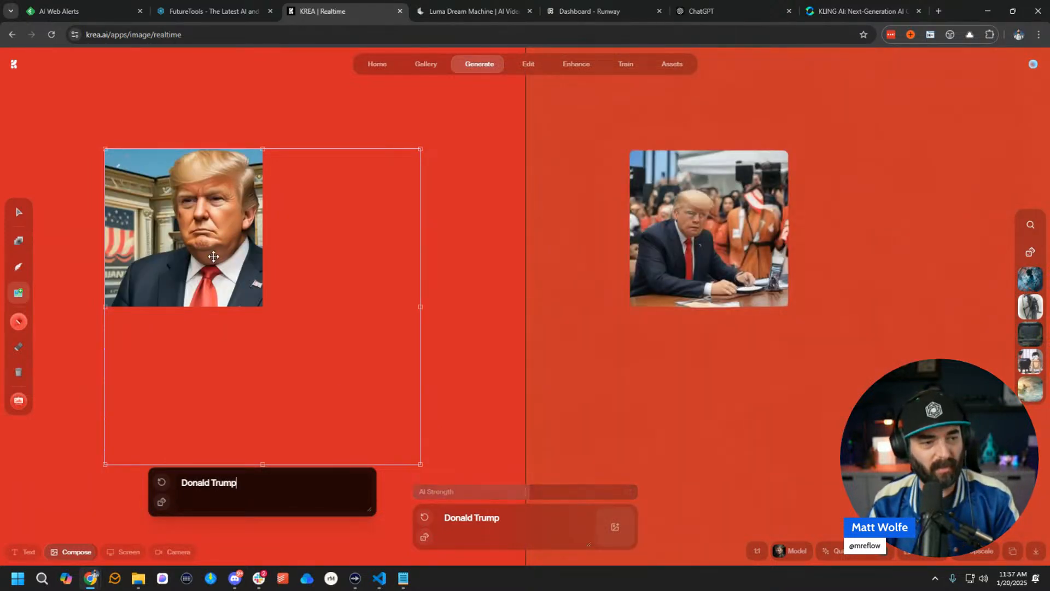
Reposition the generated Donald Trump portrait on the canvas and convert it to a 3D object.
right_click(202, 242)
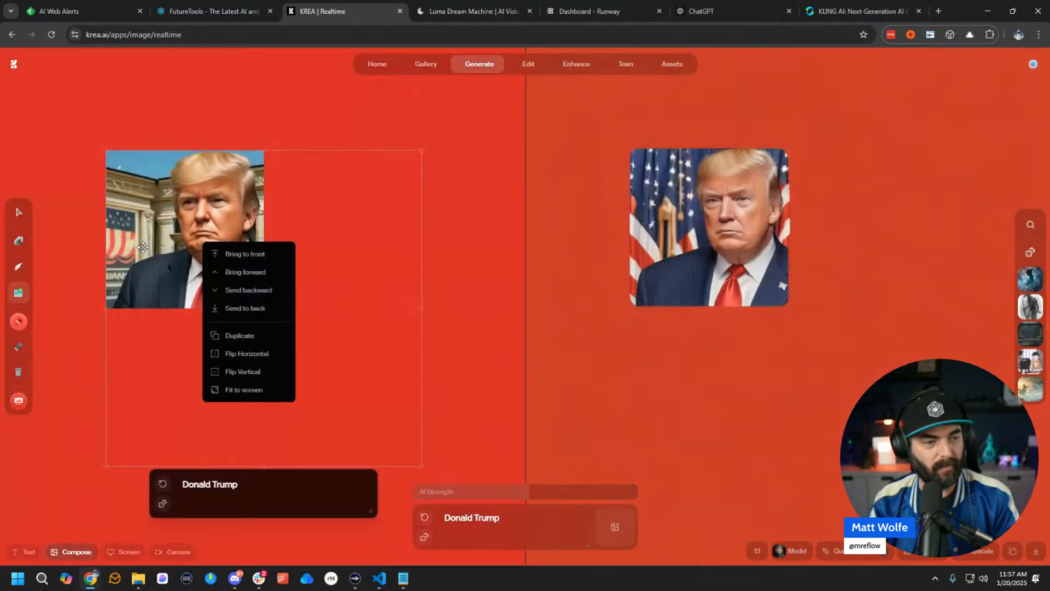
left_click(186, 234)
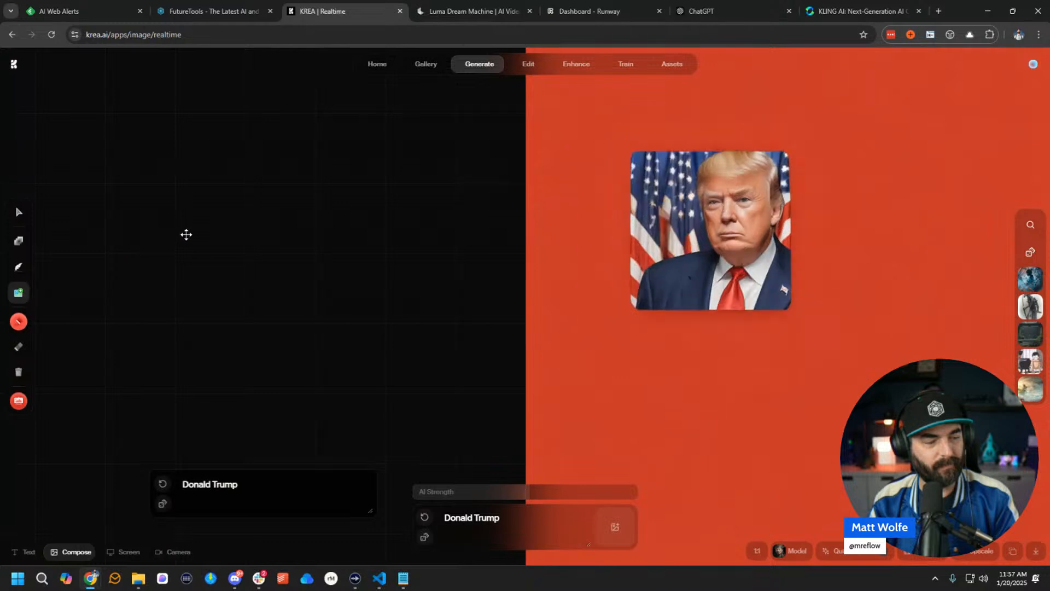
left_click_drag(274, 314, 286, 329)
left_click_drag(231, 283, 248, 258)
right_click(236, 221)
left_click(268, 233)
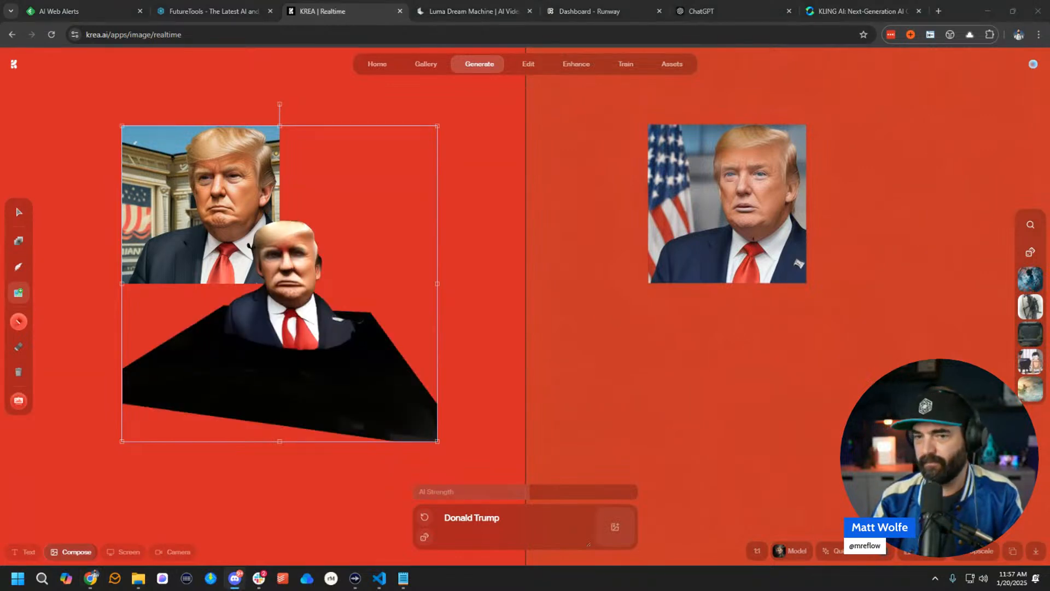
key("alt+Tab")
Separate the 3D Trump bust from the flat portrait, delete the portrait and center the bust on the canvas.
left_click_drag(281, 268, 362, 227)
left_click(170, 235)
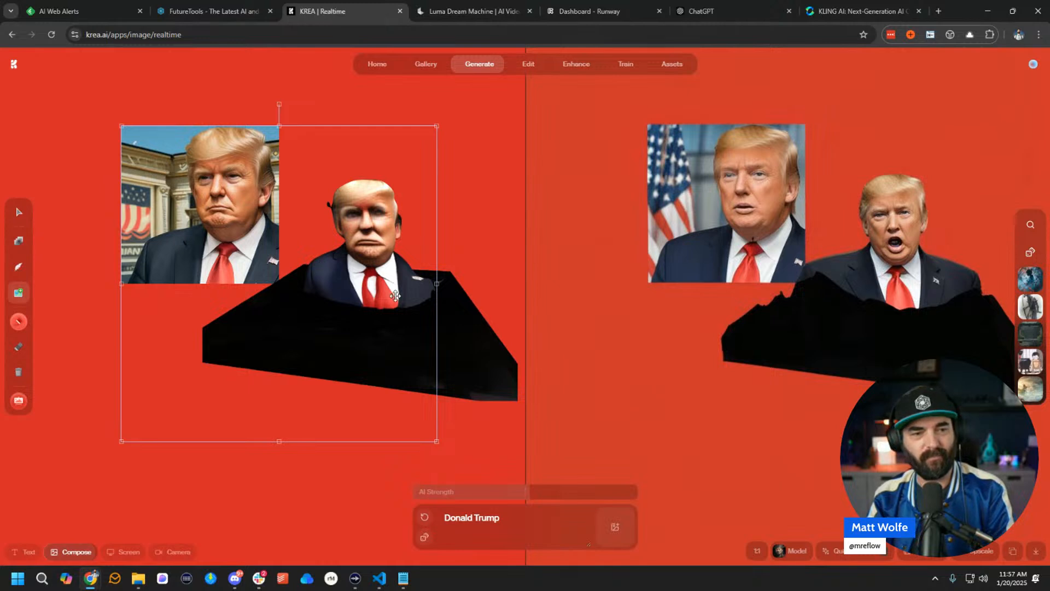
key("Delete")
left_click_drag(433, 339, 343, 341)
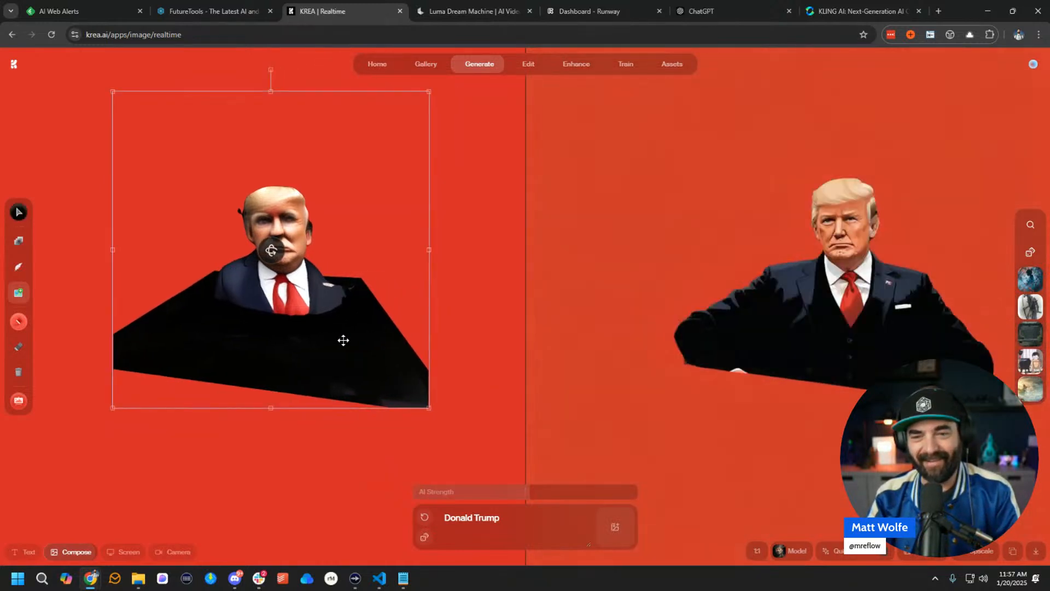
Rotate the 3D Trump bust to drive the realtime image, then delete it from the canvas.
mouse_move(270, 251)
left_mouse_down()
mouse_move(295, 250)
mouse_move(223, 262)
mouse_move(312, 321)
mouse_move(473, 265)
mouse_move(273, 266)
mouse_move(282, 247)
mouse_move(271, 250)
left_mouse_up()
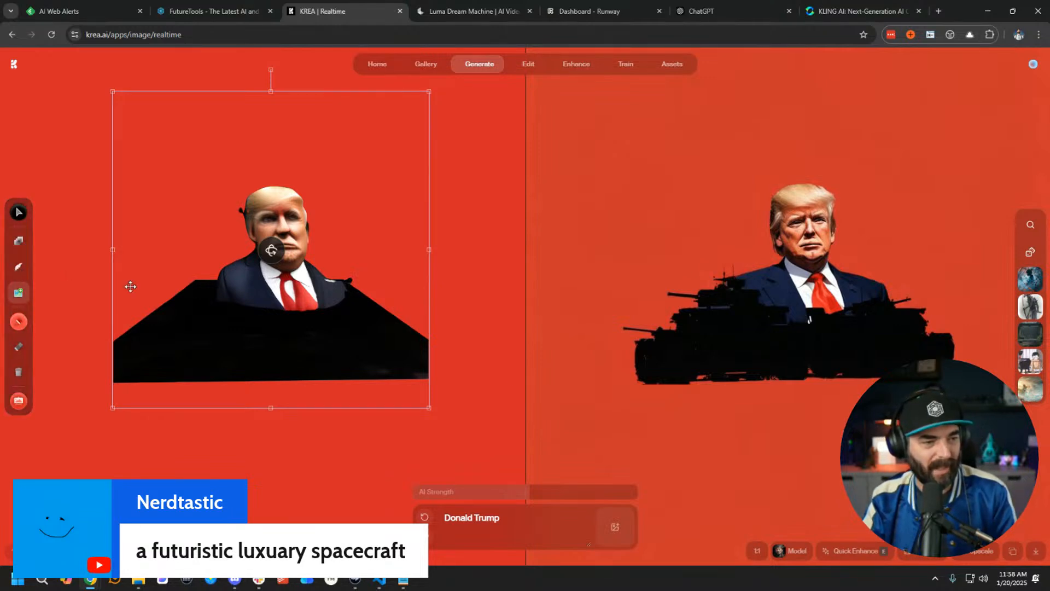
key("Delete")
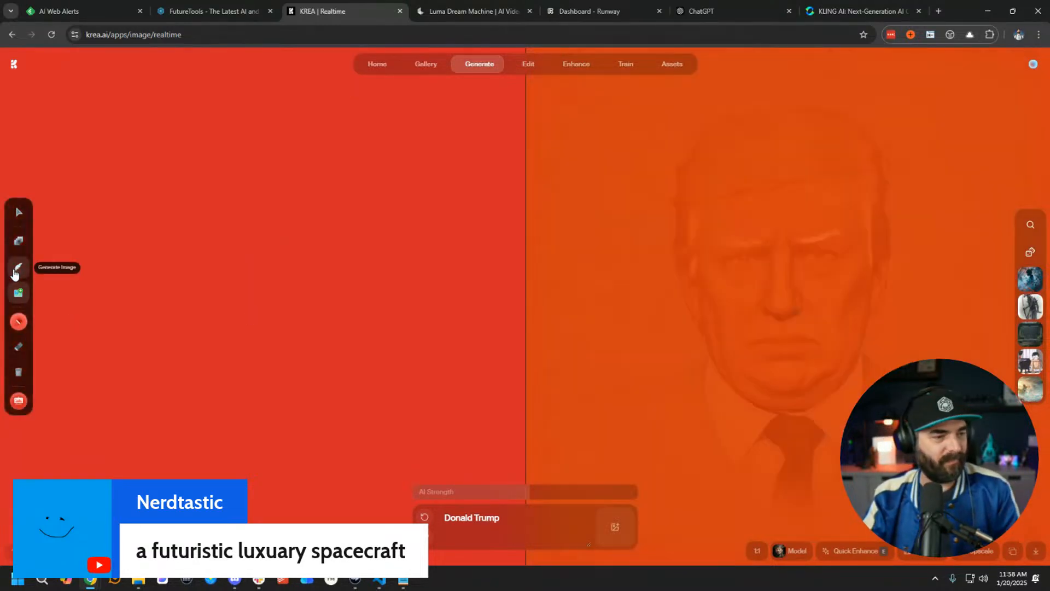
Generate a new image on the canvas with its own prompt set to "A futuristic luxury spacecraft".
left_click(16, 269)
triple_click(249, 484)
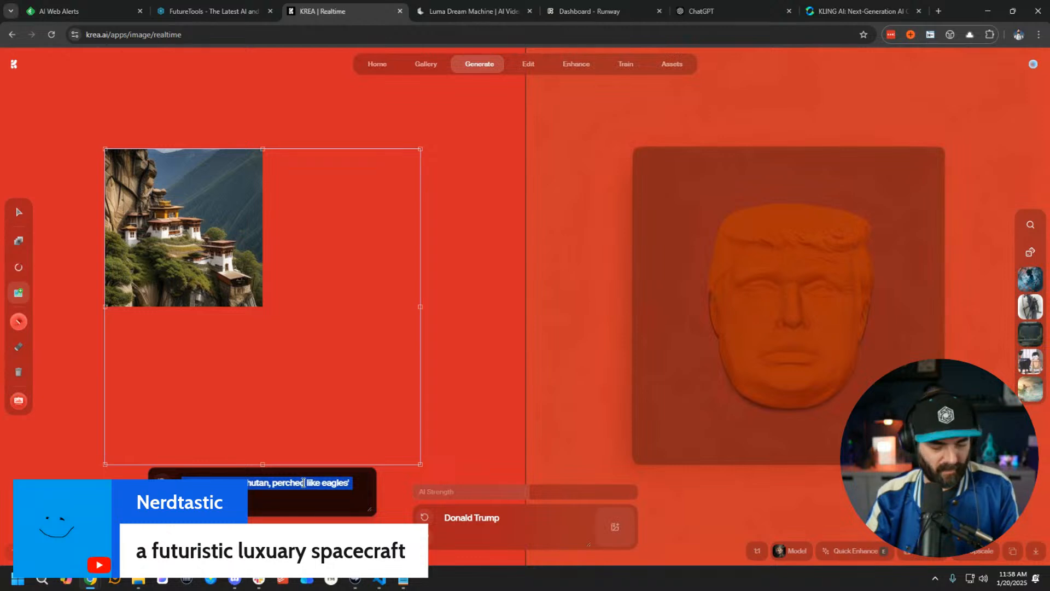
key("BackSpace")
type("a futuristic ")
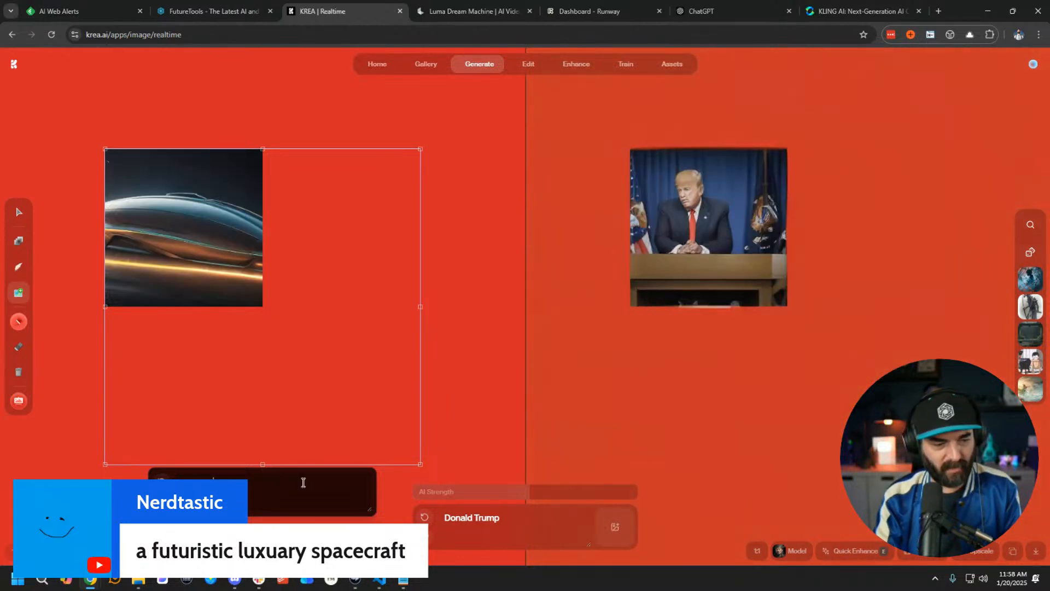
type("luxury space")
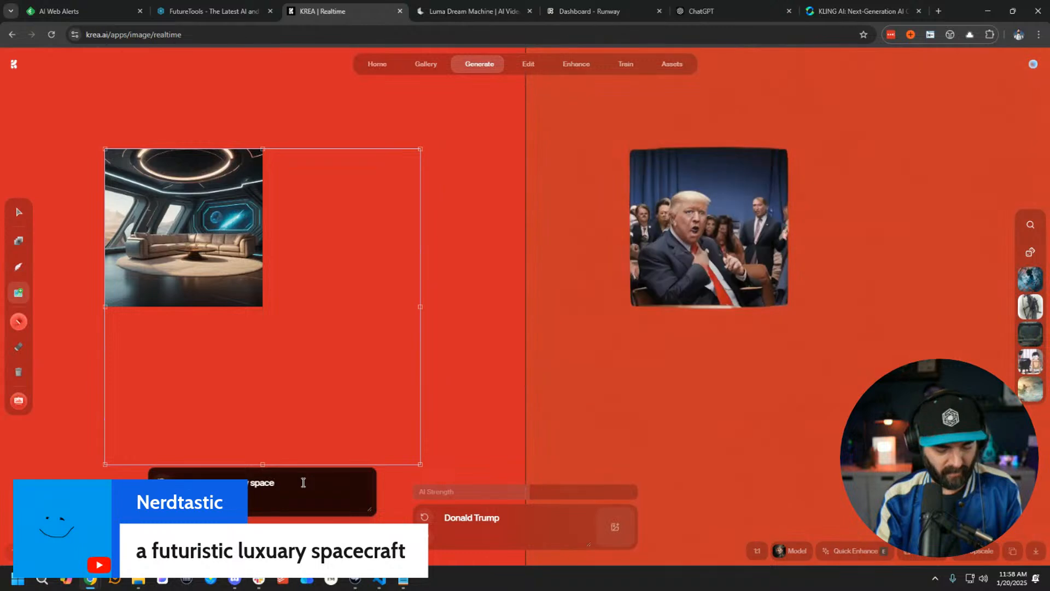
type("craft")
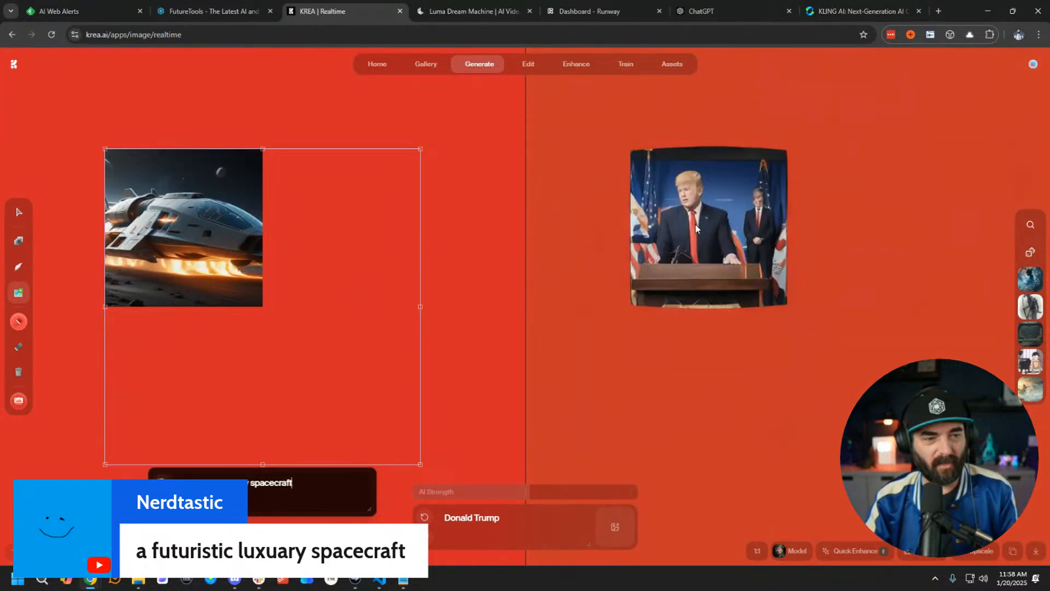
Replace the realtime prompt with the canvas image's prompt, "A futuristic luxury spacecraft".
left_click(524, 520)
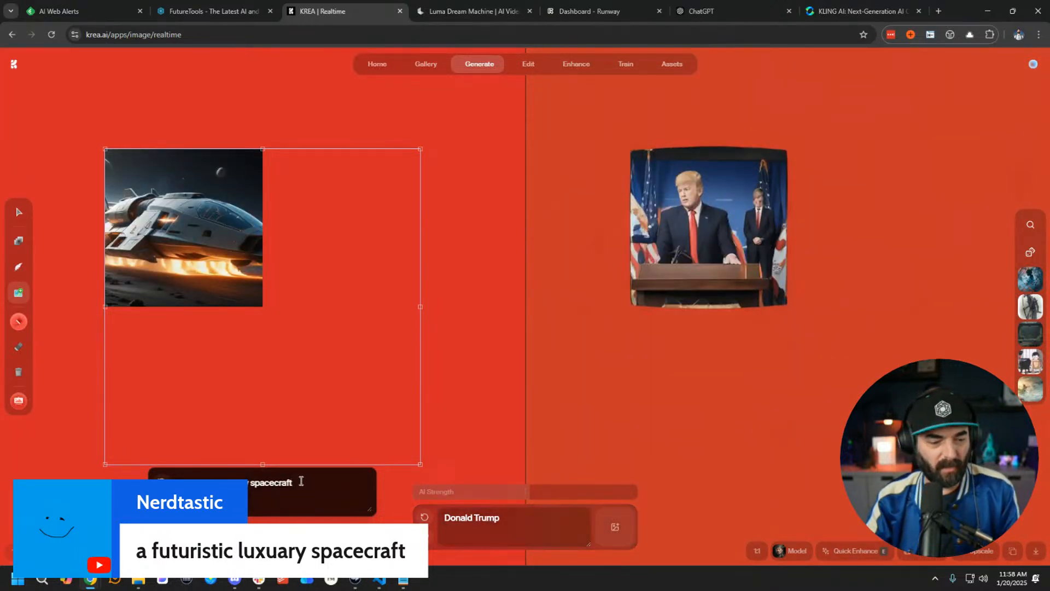
left_click_drag(298, 481, 176, 484)
key("ctrl+c")
triple_click(520, 518)
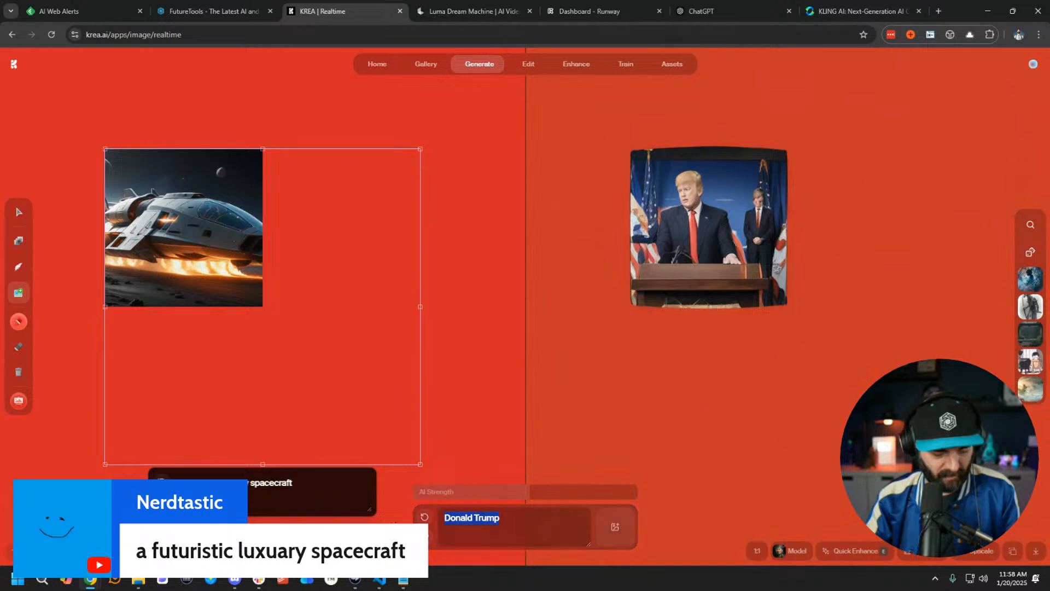
key("ctrl+v")
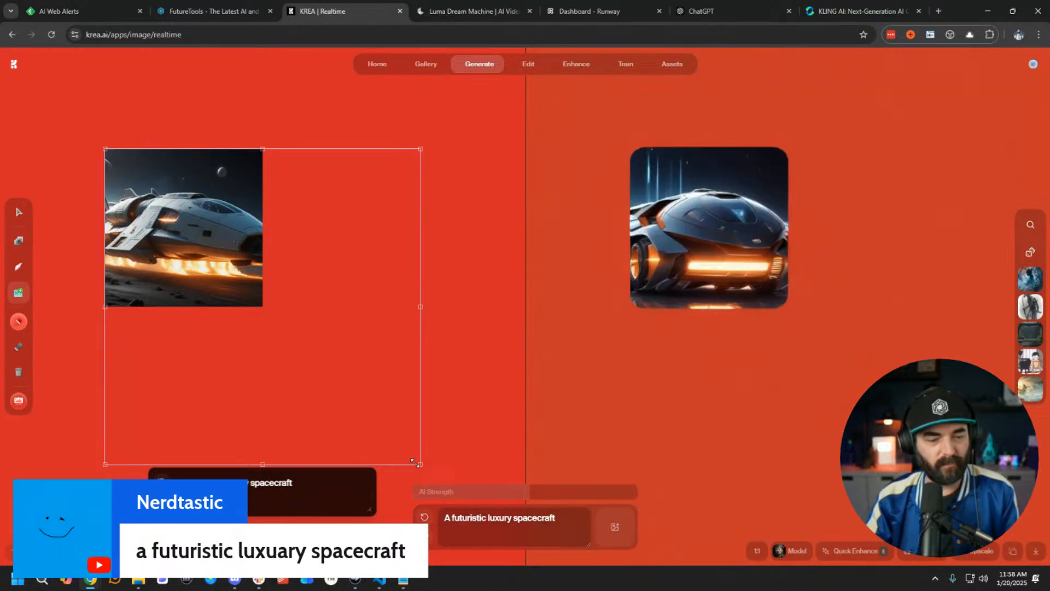
Reposition the generated spacecraft image on the canvas and convert it to a 3D object.
left_click_drag(188, 295, 212, 270)
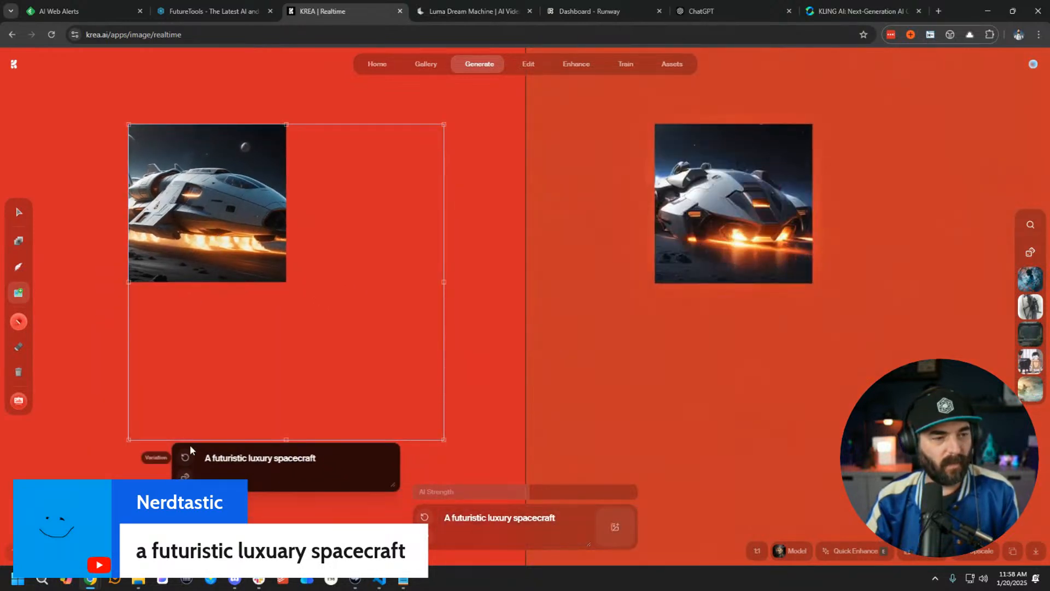
right_click(213, 210)
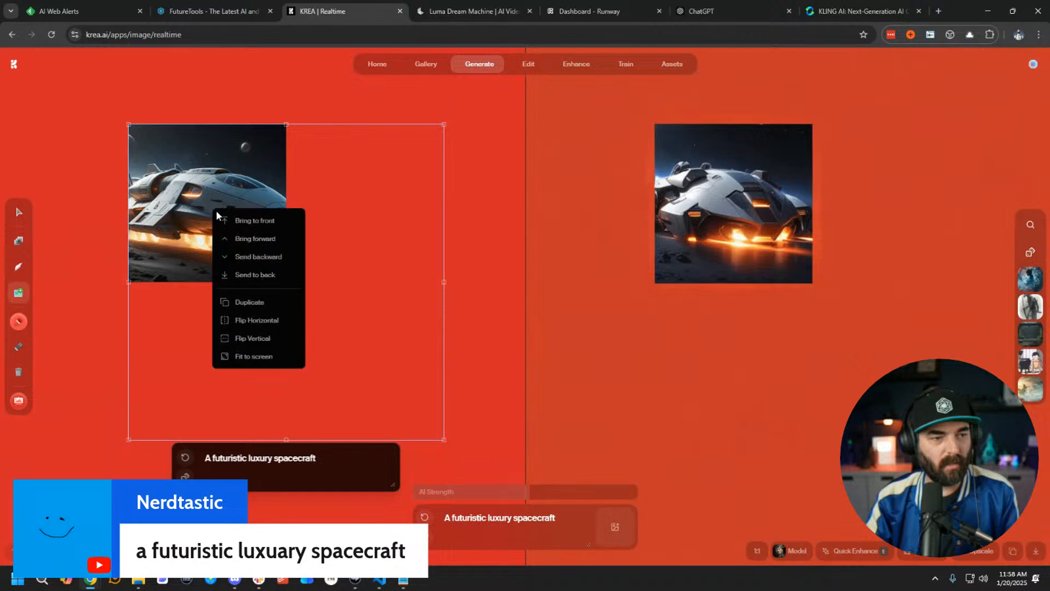
left_click(403, 309)
right_click(234, 204)
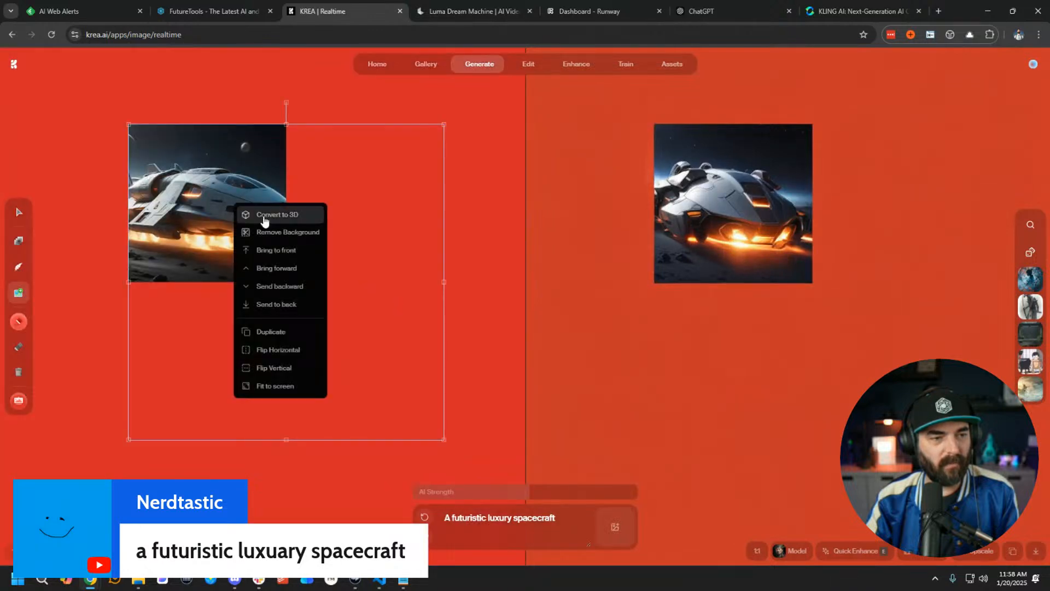
left_click(263, 213)
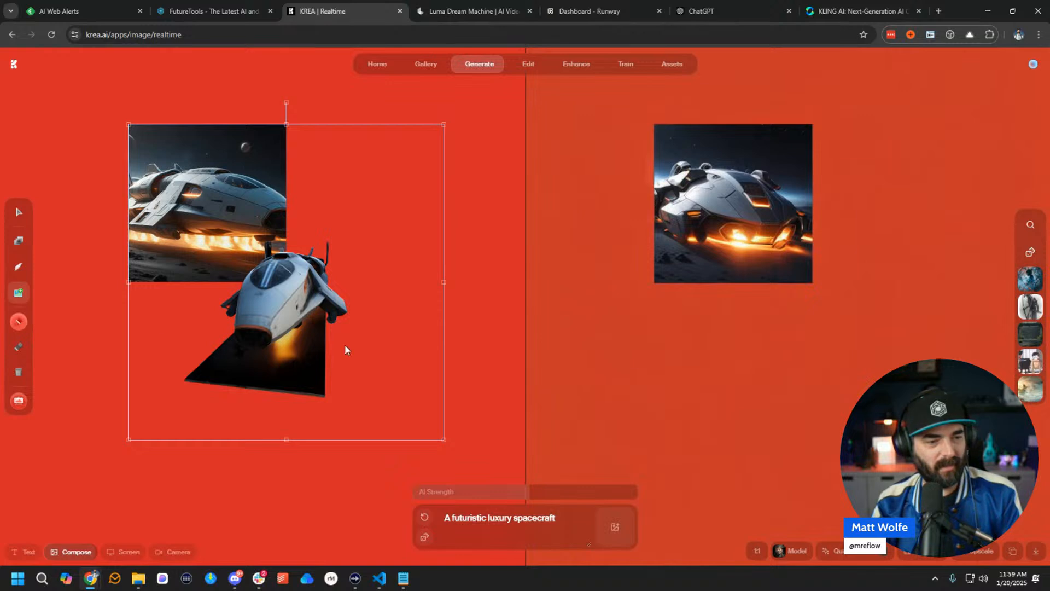
Separate the 3D spacecraft from the flat image and delete the flat image, keeping only the 3D model centered on the canvas.
left_click_drag(267, 323, 337, 317)
left_click(172, 218)
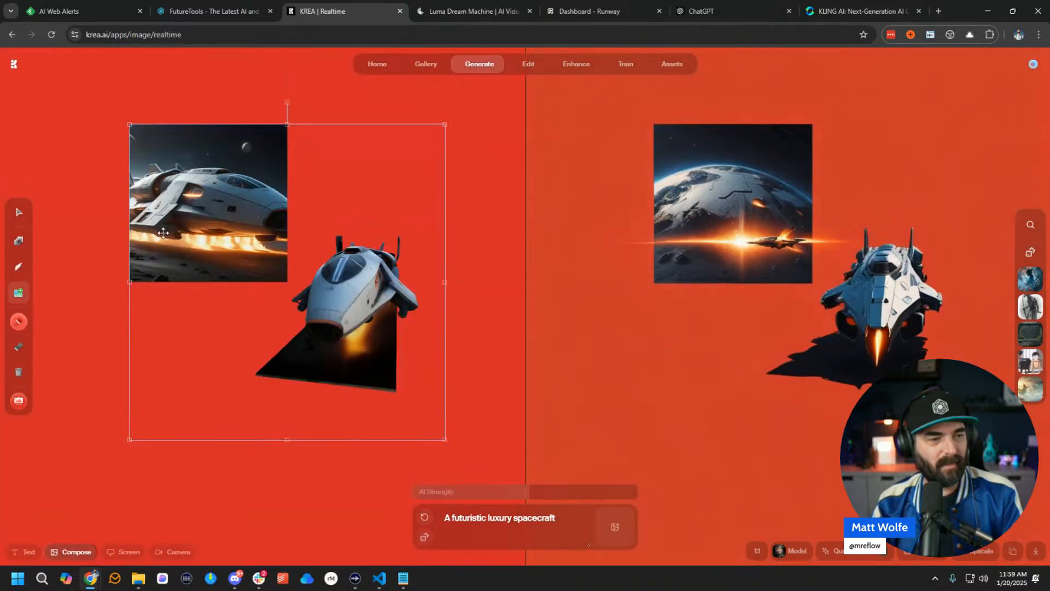
key("Delete")
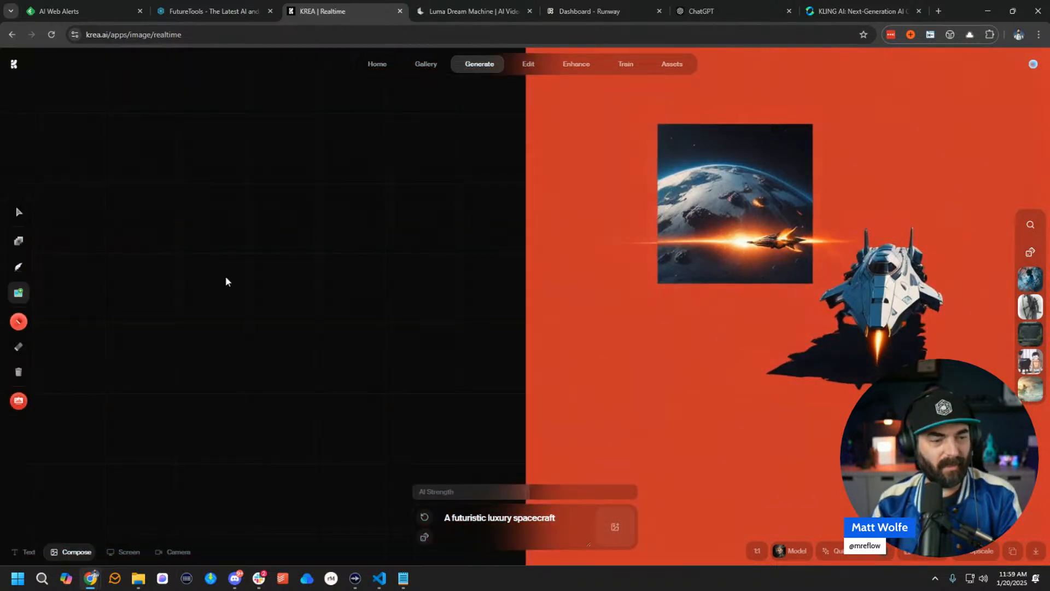
key("ctrl+z")
key("ctrl+z")
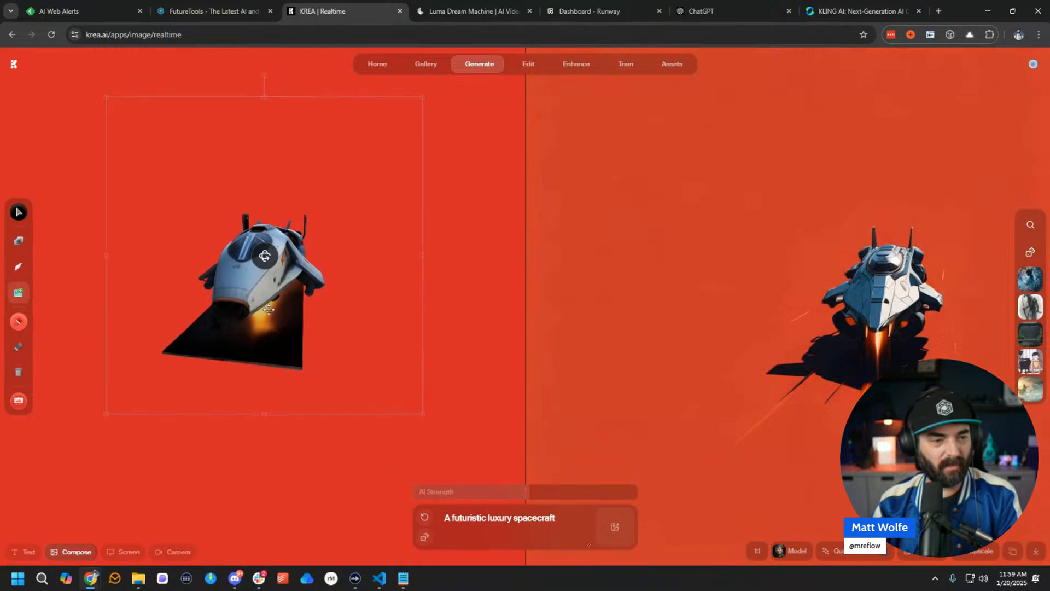
Rotate the 3D spacecraft to a side view to drive the realtime image, then close the Krea page.
left_click_drag(269, 309, 338, 250)
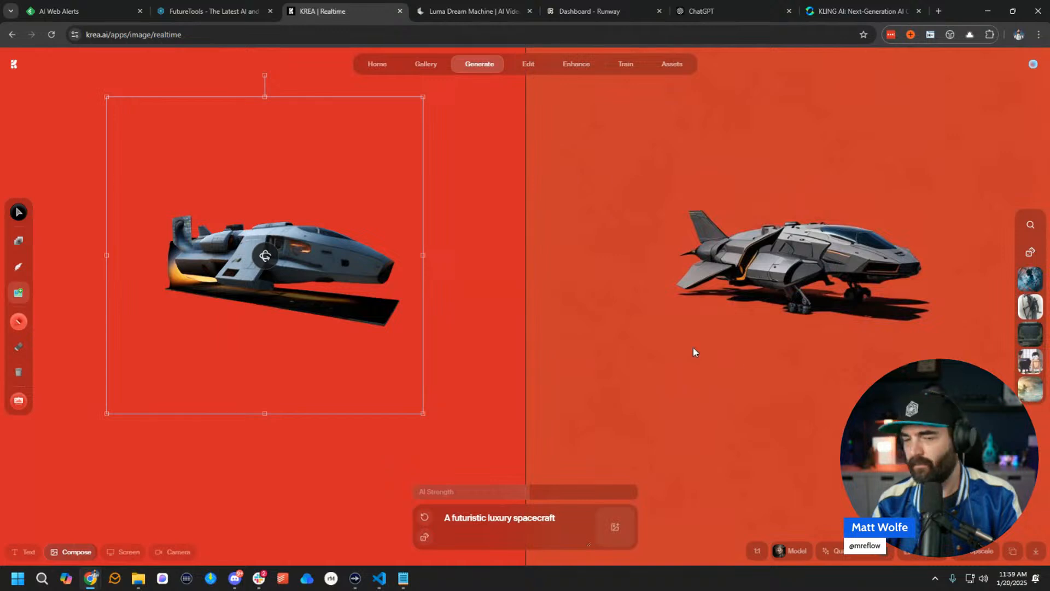
mouse_move(264, 261)
left_mouse_down()
mouse_move(239, 264)
mouse_move(254, 266)
left_mouse_up()
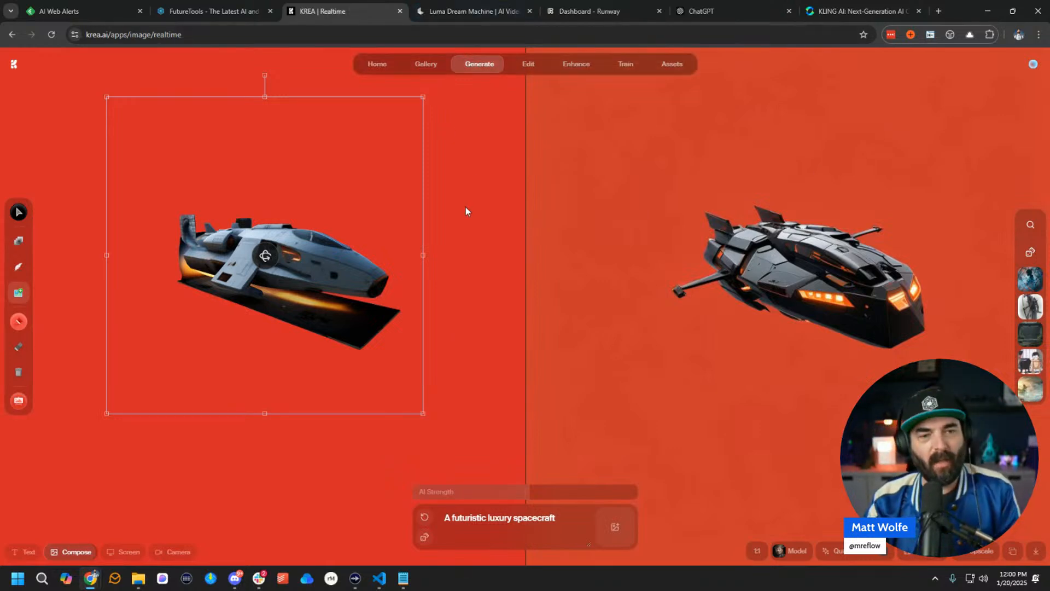
left_click(399, 11)
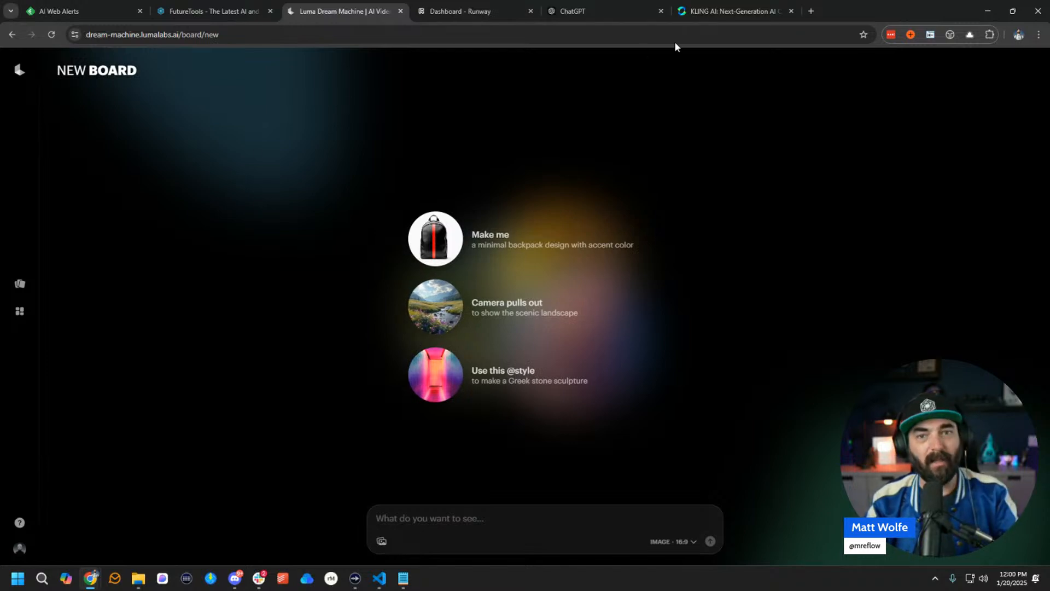
Check the progress of the lip-sync video in Kling AI and return to the new Luma Dream Machine board.
left_click(762, 6)
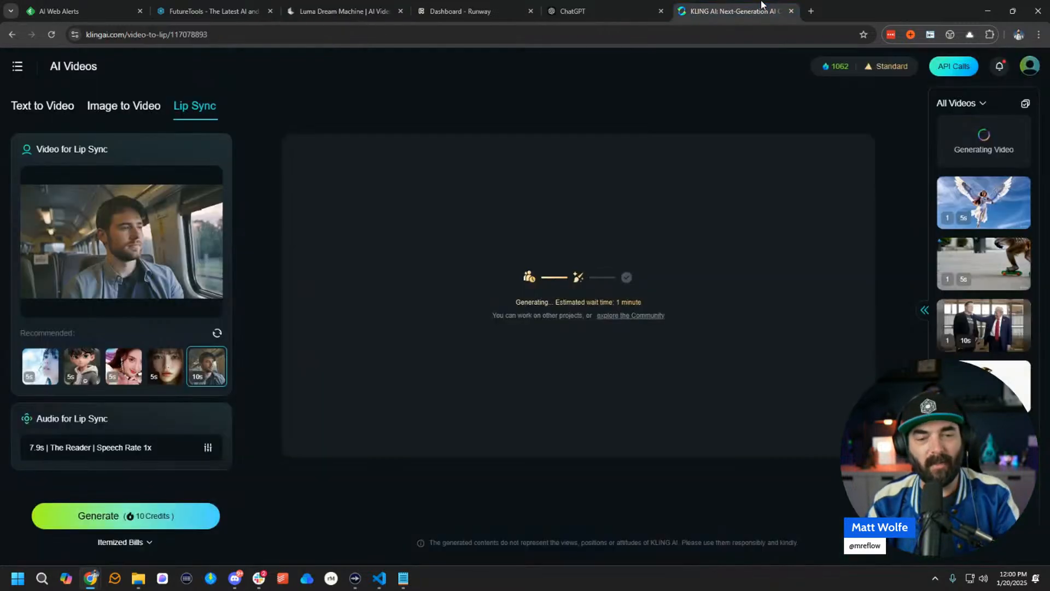
left_click(360, 15)
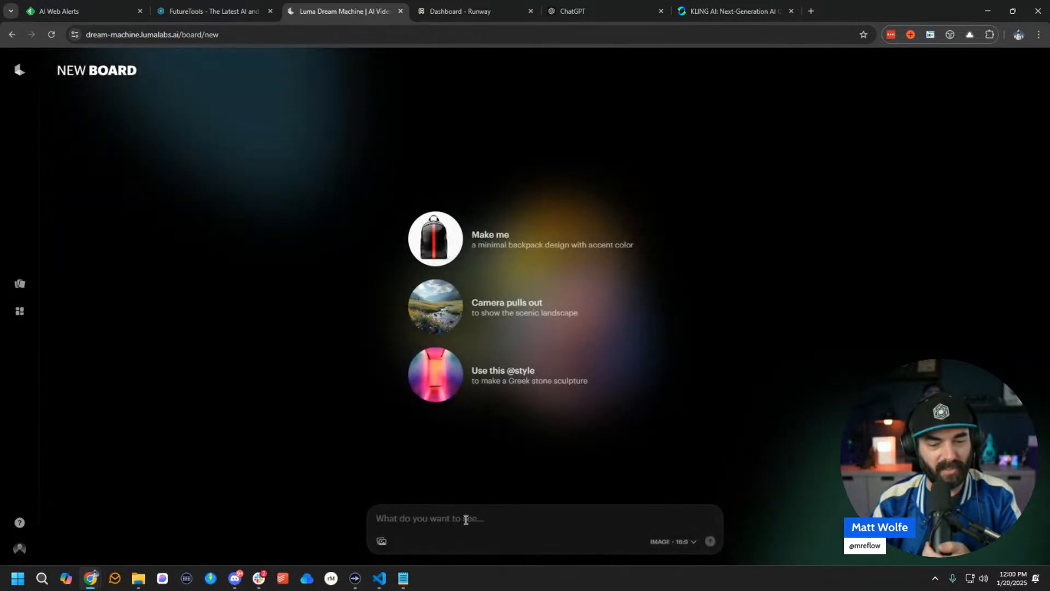
left_click(466, 519)
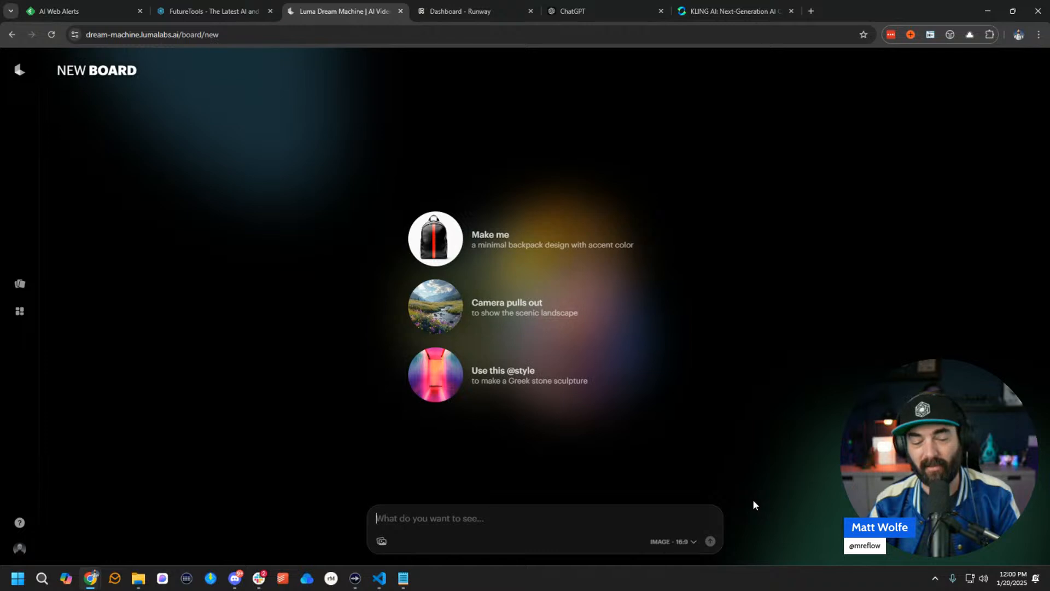
Open VideoFX at labs.google/fx/tools/video-fx in a new browser tab and place it beside the Luma Dream Machine tab.
left_click(812, 11)
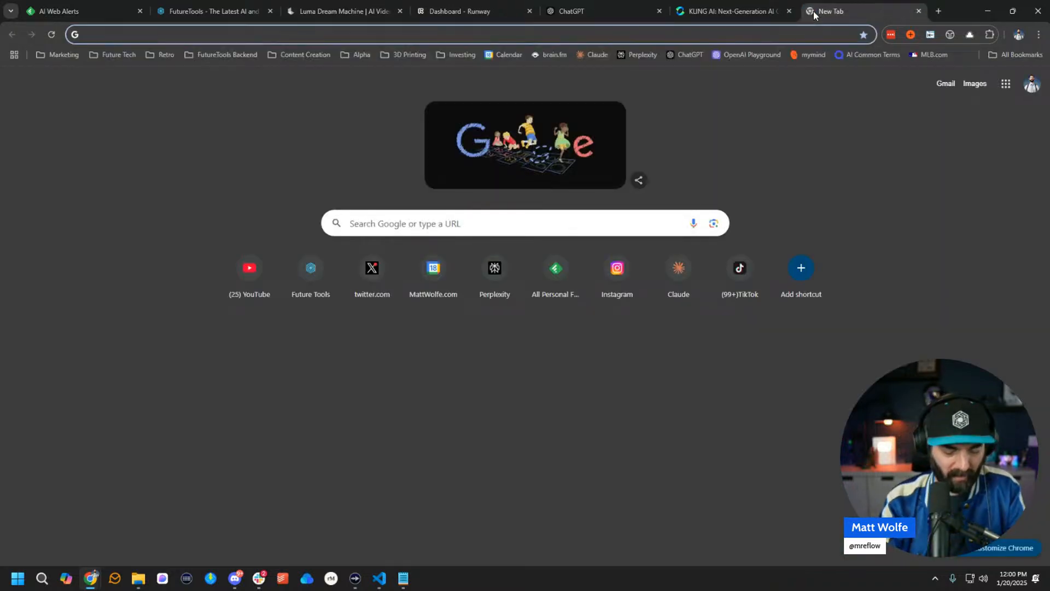
type("i")
key("BackSpace")
type("labs.google/fx/tools/video-fx")
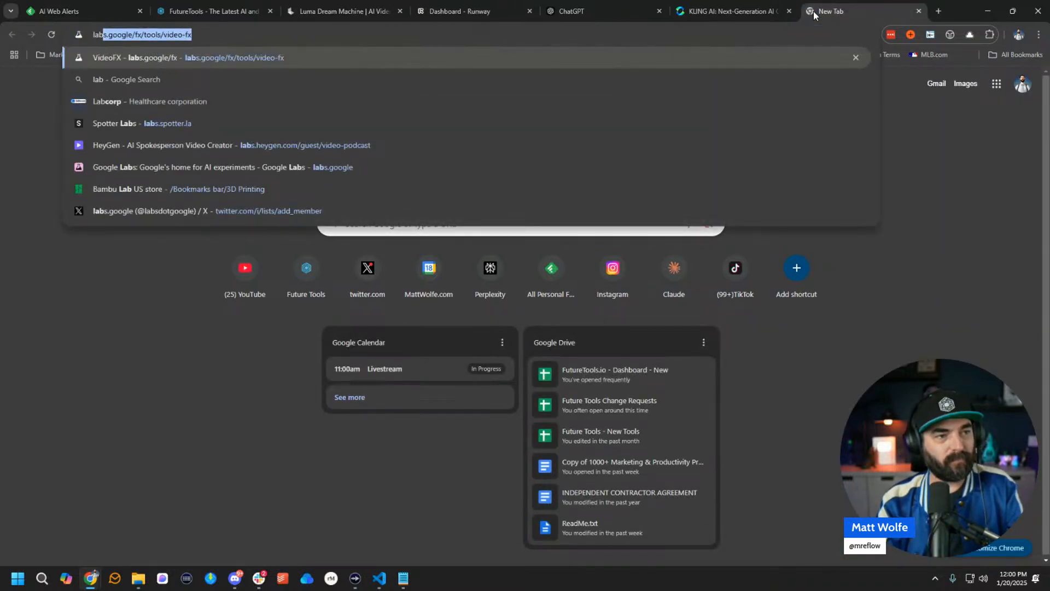
key("Return")
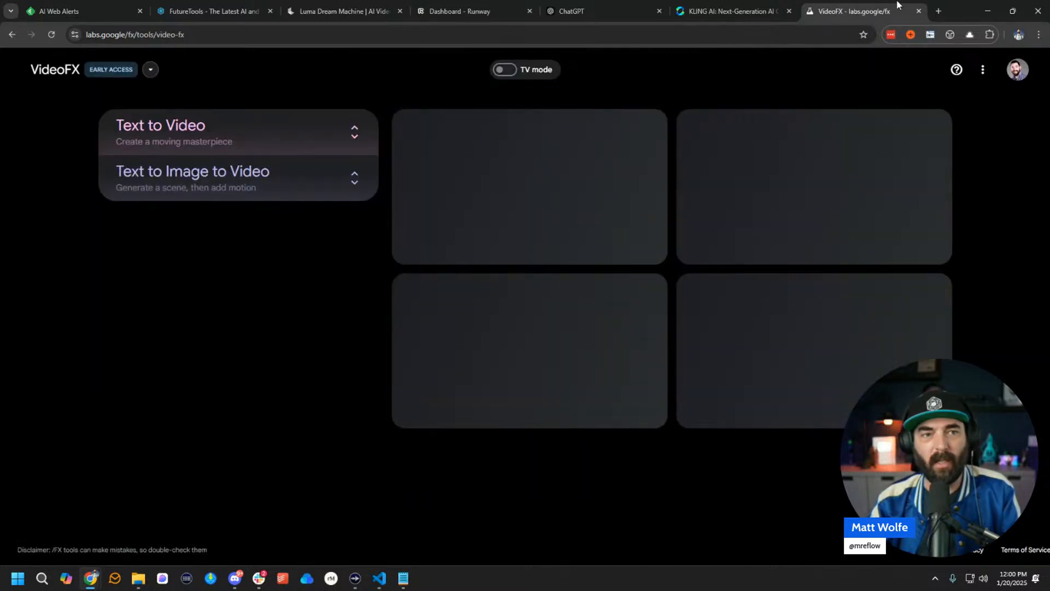
left_click_drag(897, 4, 509, 8)
left_click(345, 11)
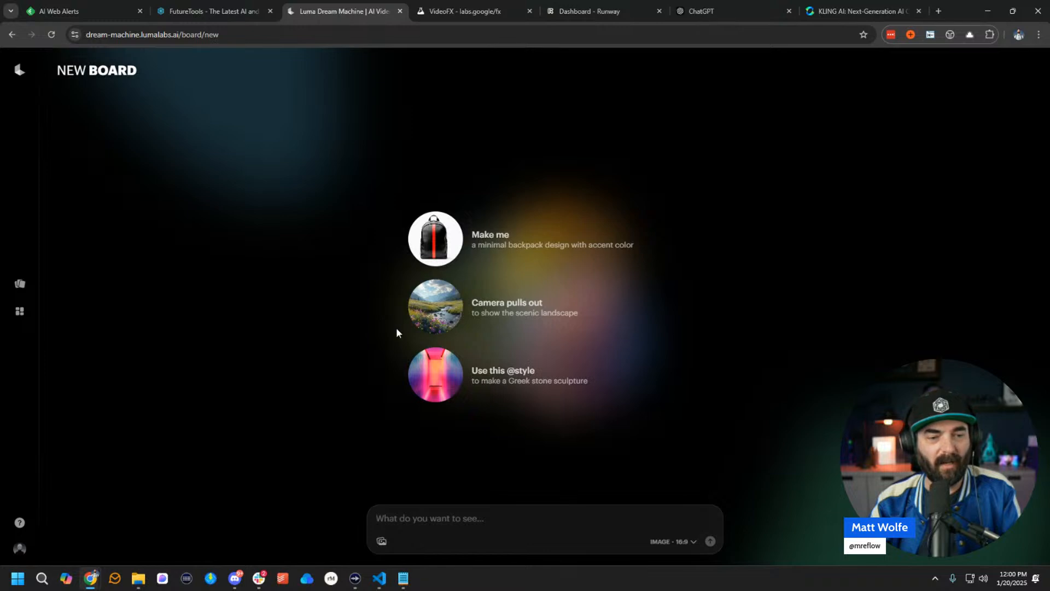
left_click(507, 530)
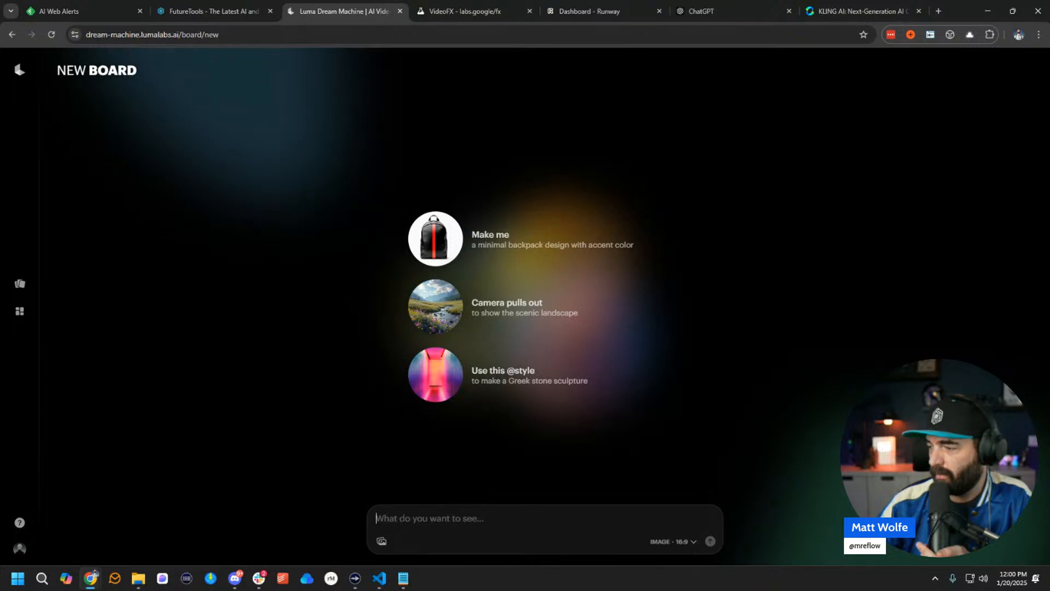
key("alt+Tab")
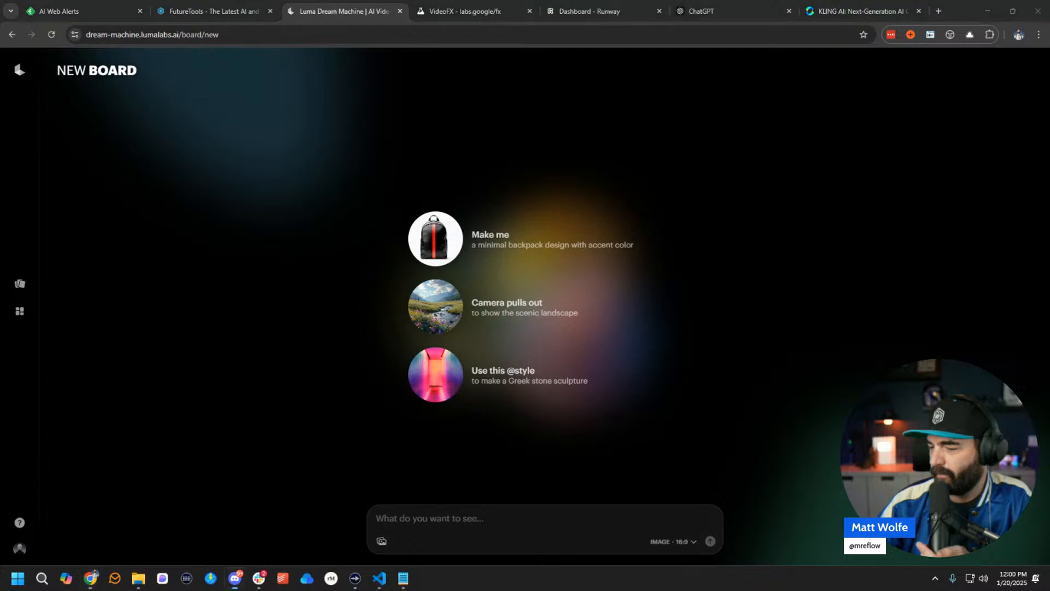
key("alt+Tab")
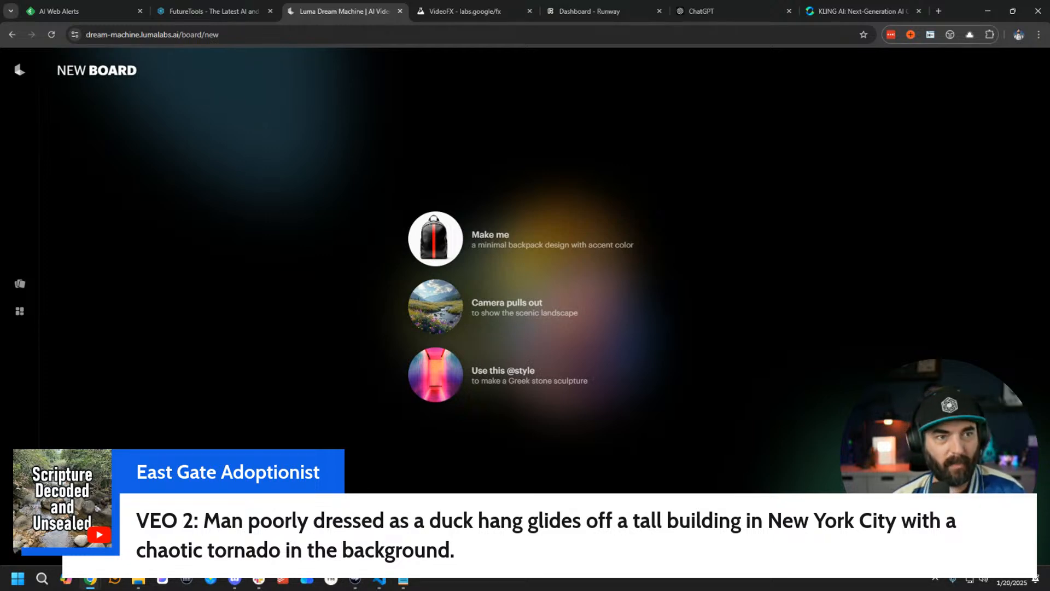
Create text-to-video clips in VideoFX from "A man poorly dressed as a duck hang glides off a tall building in New York City with a chaotic tornado in the background".
left_click(470, 11)
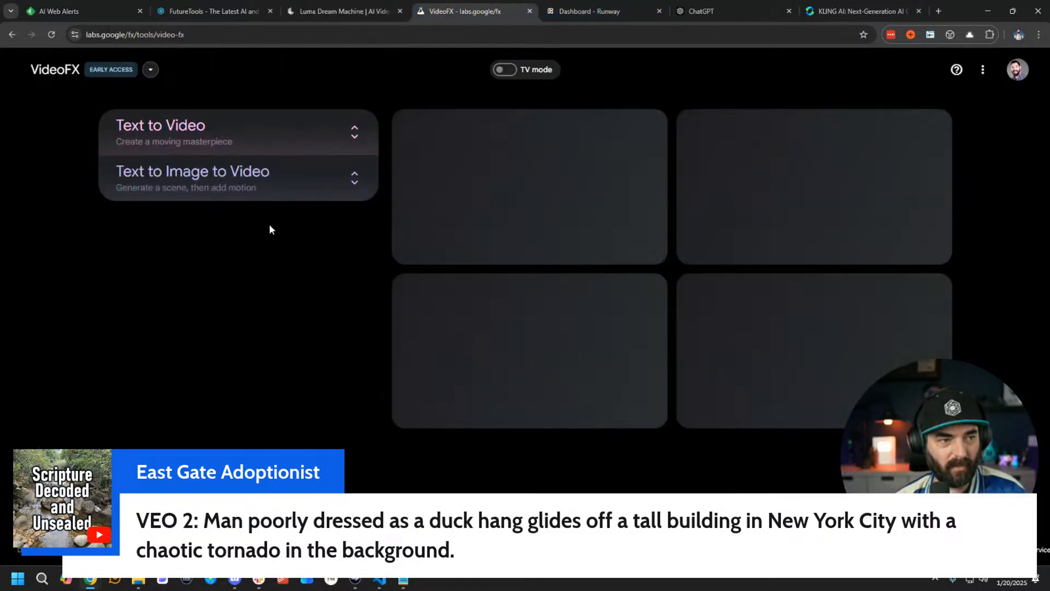
left_click(220, 134)
key("ctrl+v")
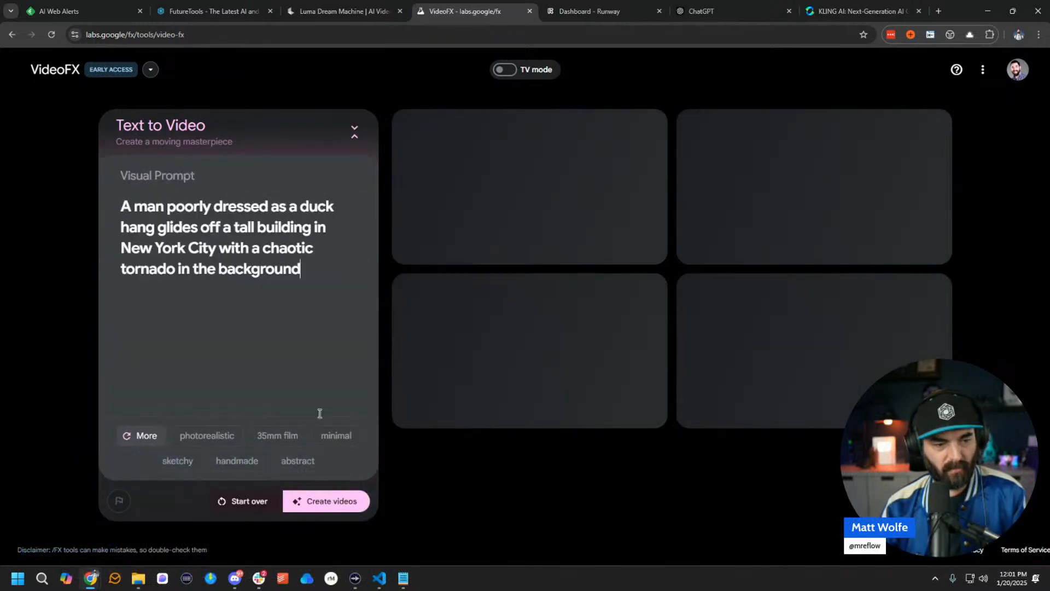
left_click(331, 501)
Switch to Luma Dream Machine, generate images from the same duck hang-gliding prompt, and enlarge the one with the multicoloured glider to inspect it.
left_click(340, 11)
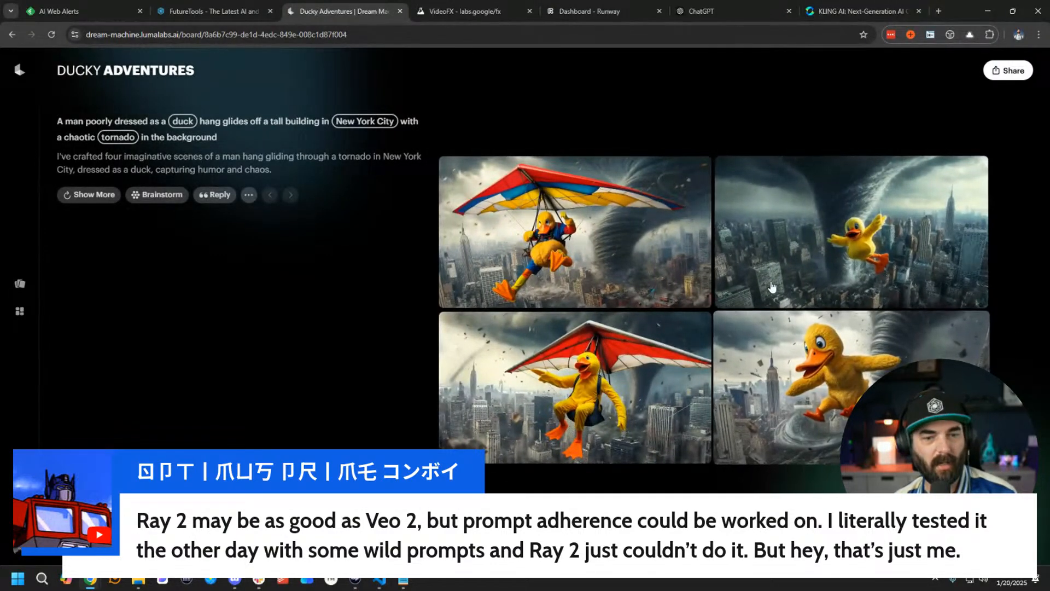
mouse_move(609, 274)
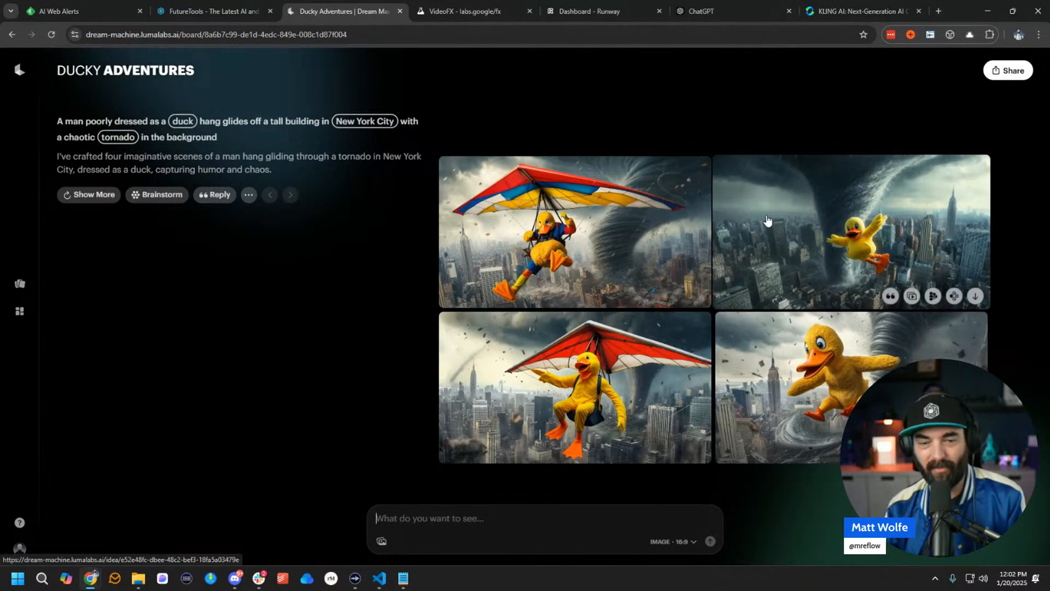
mouse_move(503, 225)
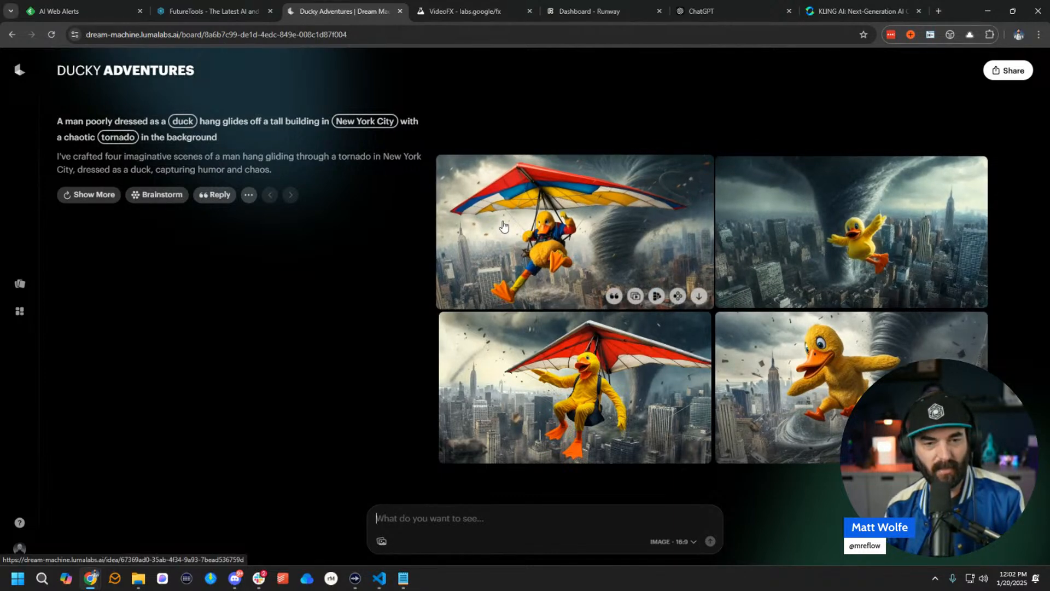
left_click(503, 225)
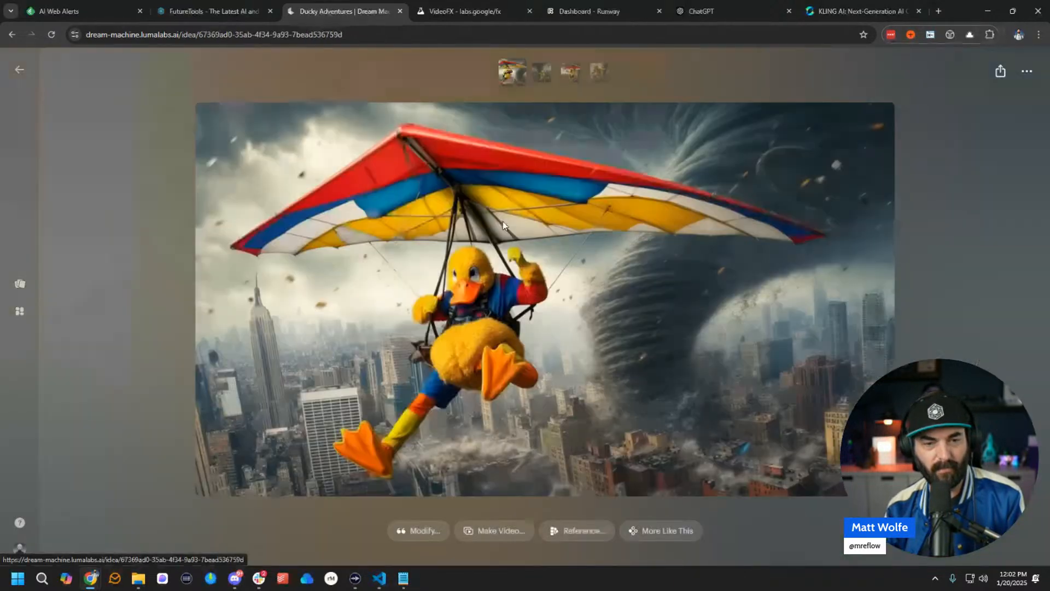
left_click(984, 174)
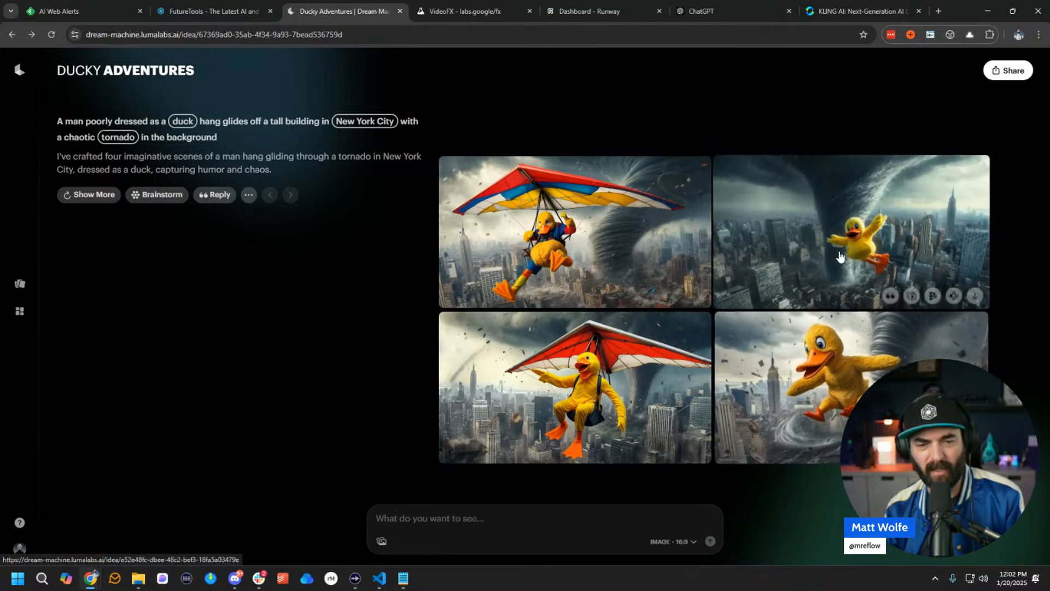
mouse_move(589, 362)
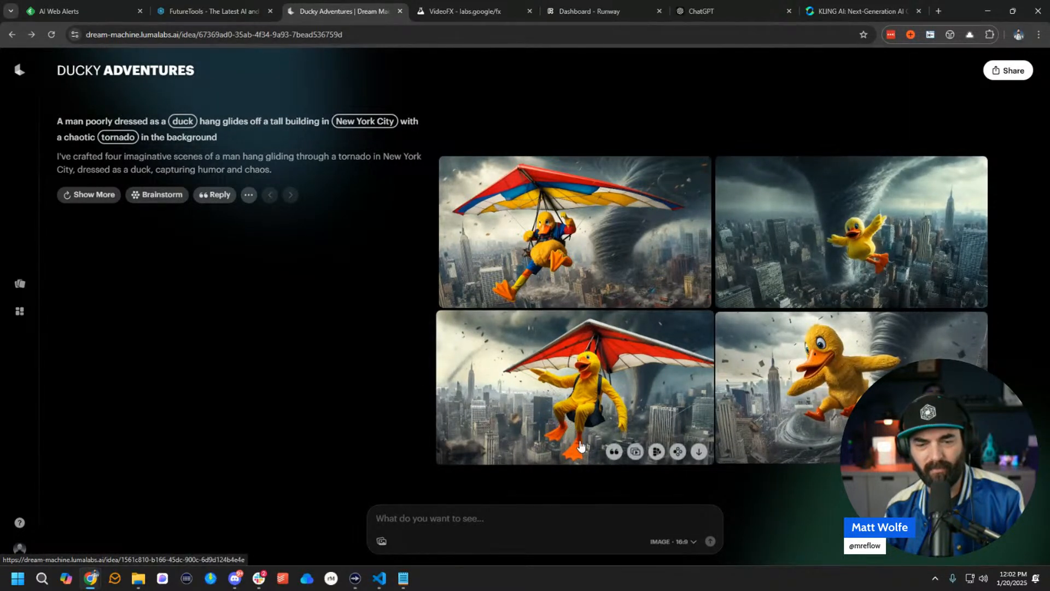
Set the red-and-white hang-glider image as the start frame for a video and open the keyframe settings.
left_click(638, 458)
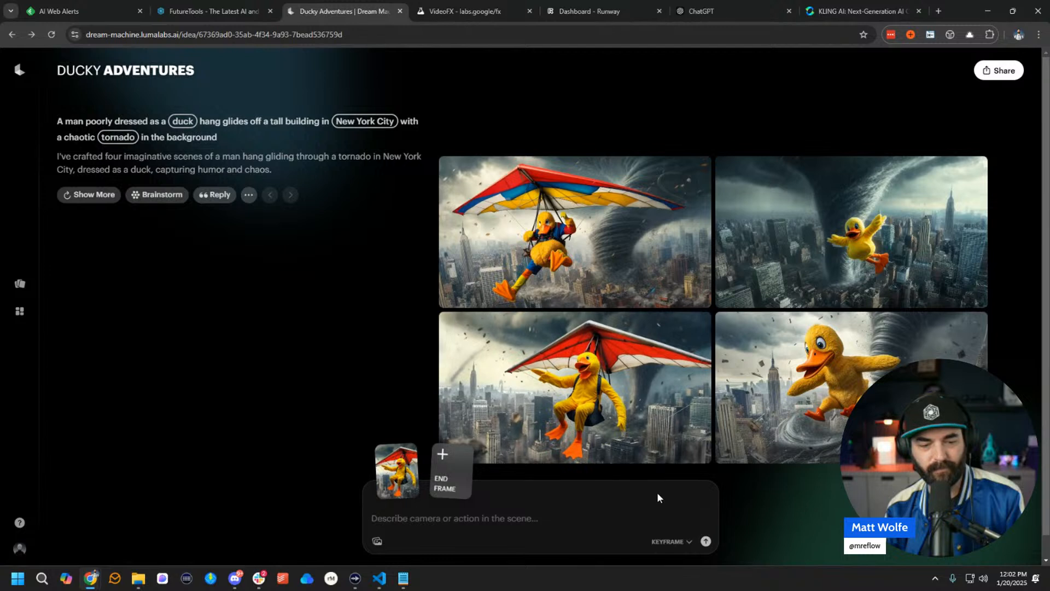
left_click(690, 543)
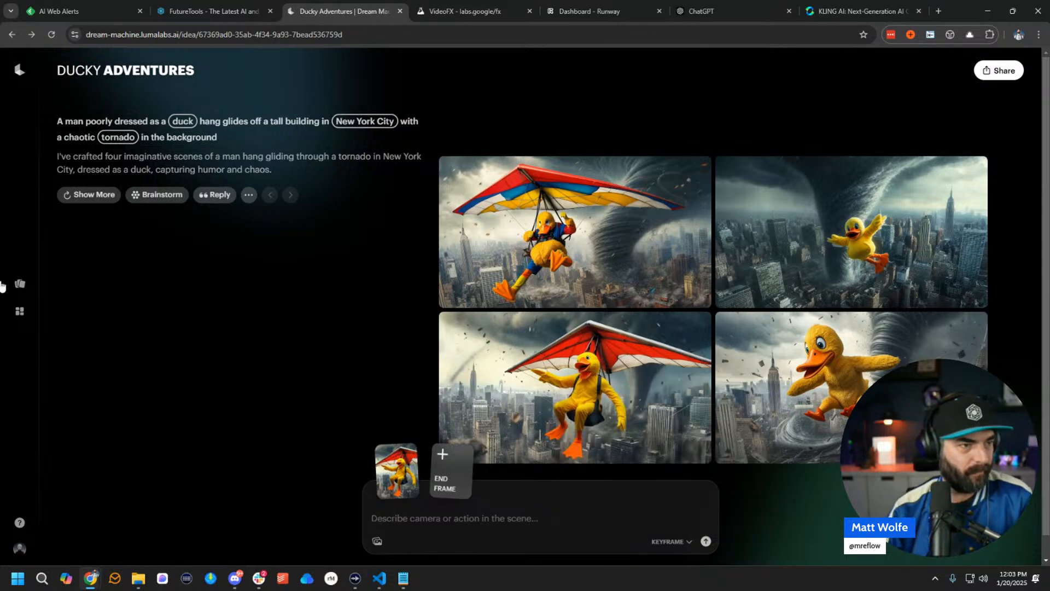
Start a new board with the prompt "A man poorly dressed as a duck hang glides off a tall building in New York City with a chaotic tornado in the background".
left_click(19, 70)
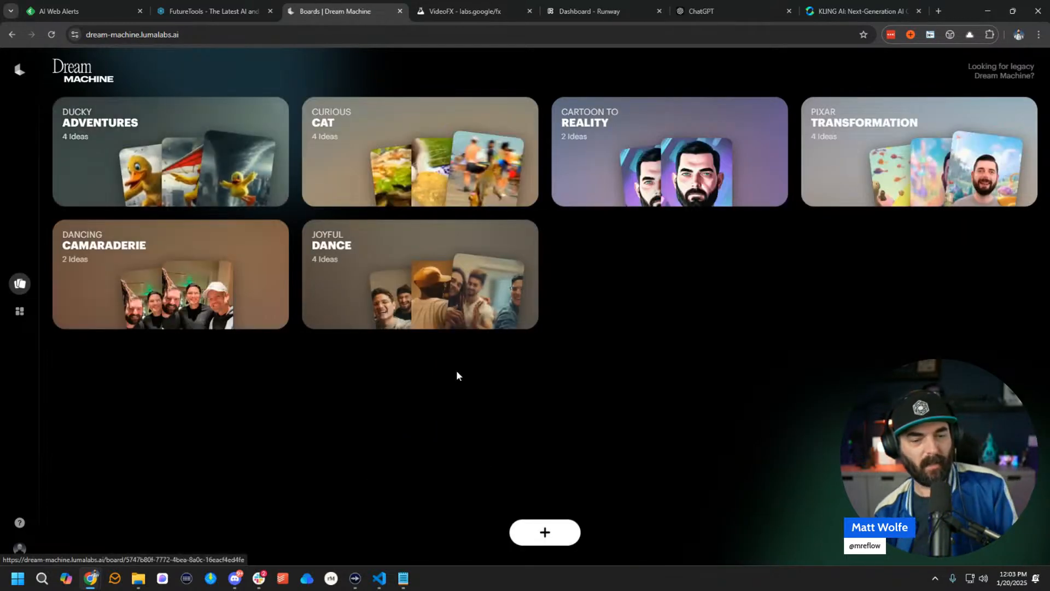
left_click(545, 532)
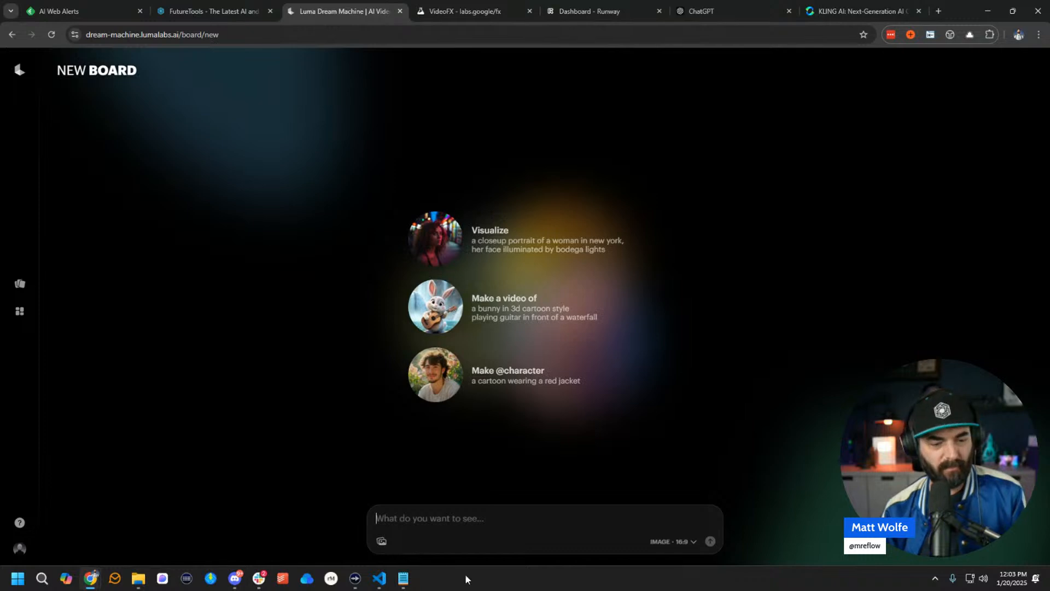
type("A man poorly dressed as a duck hang glides off a tall building in New York City with a chaotic tornado in the background")
Try to select the Ray2 model for keyframe video generation.
left_click(681, 542)
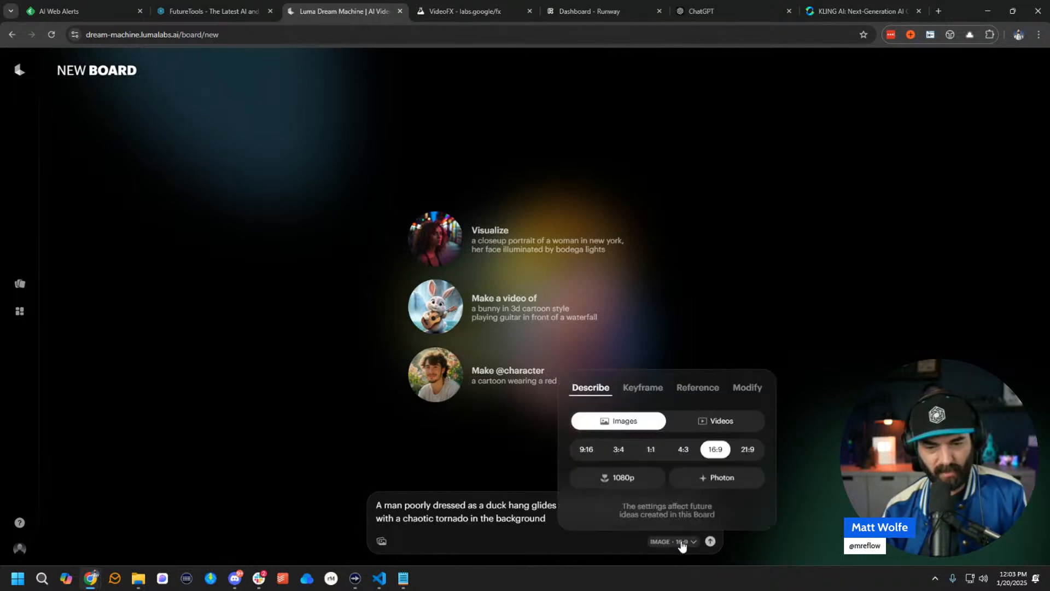
left_click(643, 390)
left_click(694, 389)
left_click(645, 389)
left_click(738, 478)
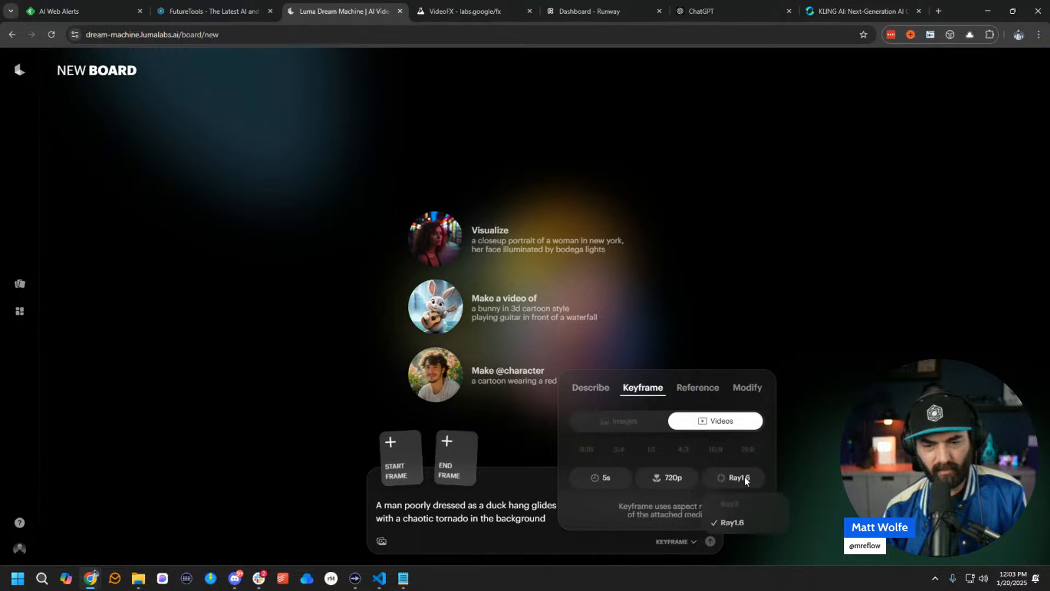
left_click(746, 505)
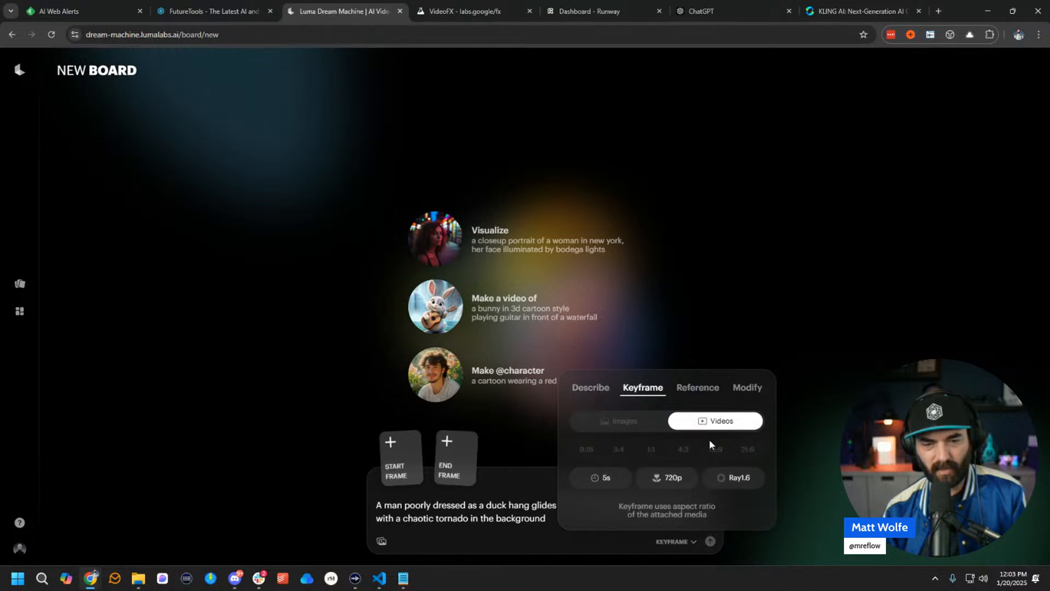
Set the generation to Describe mode for videos with the Ray2 model and submit the duck hang-gliding prompt.
left_click(574, 390)
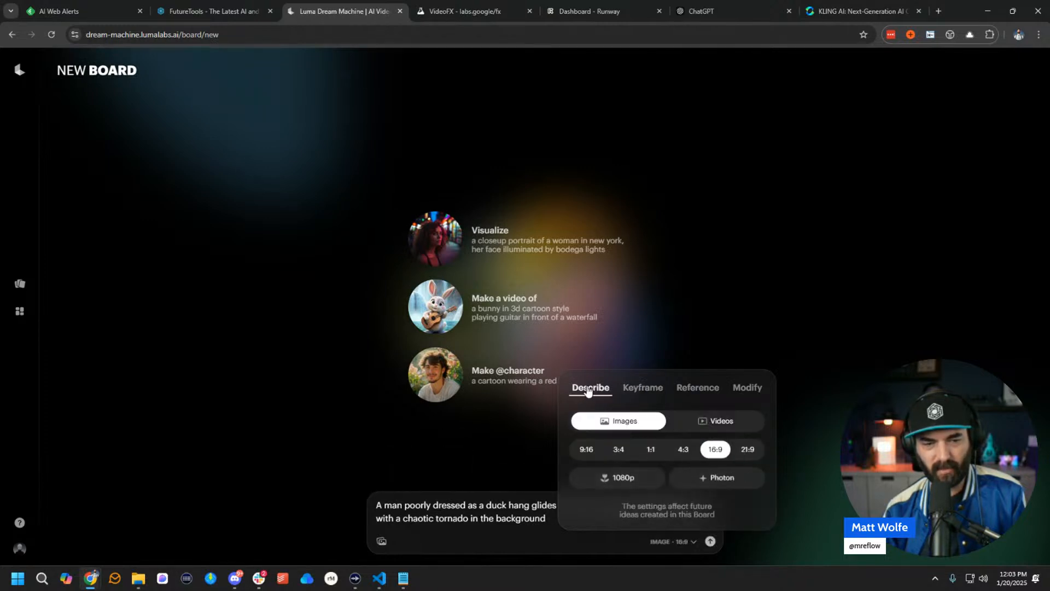
left_click(706, 423)
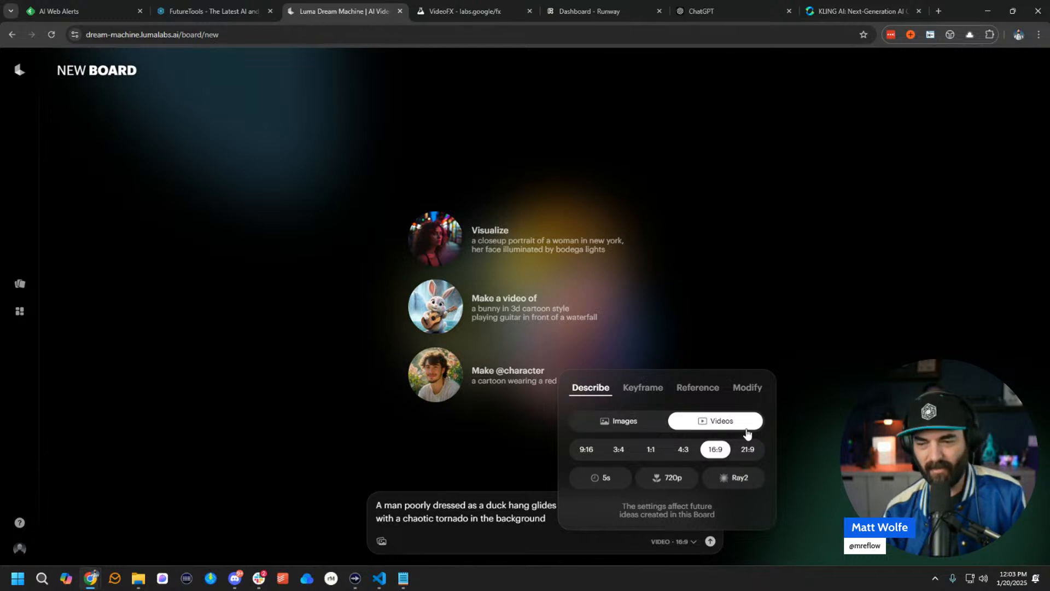
left_click(739, 480)
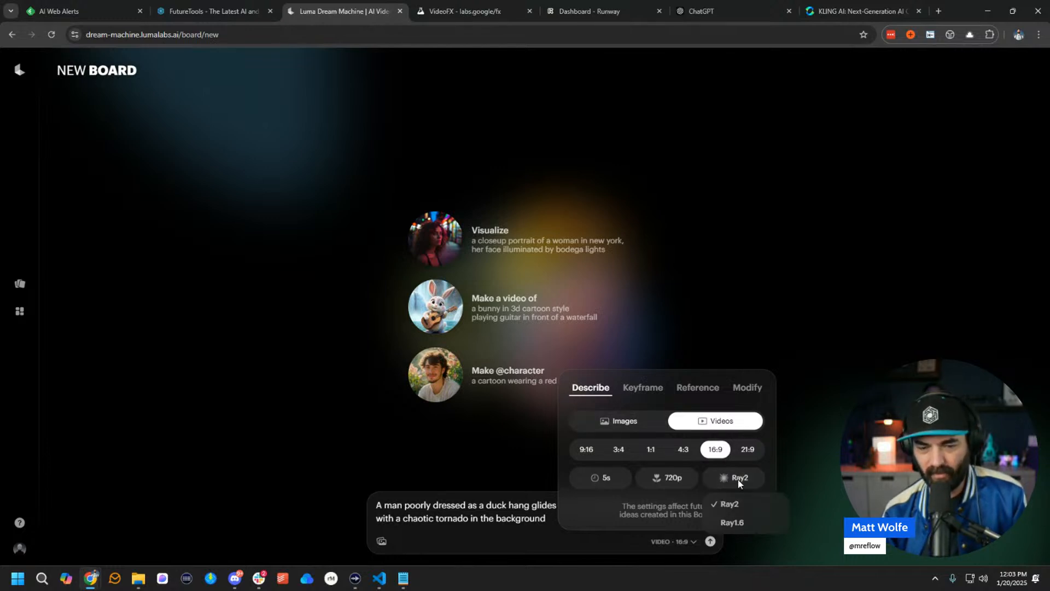
left_click(748, 507)
left_click(453, 521)
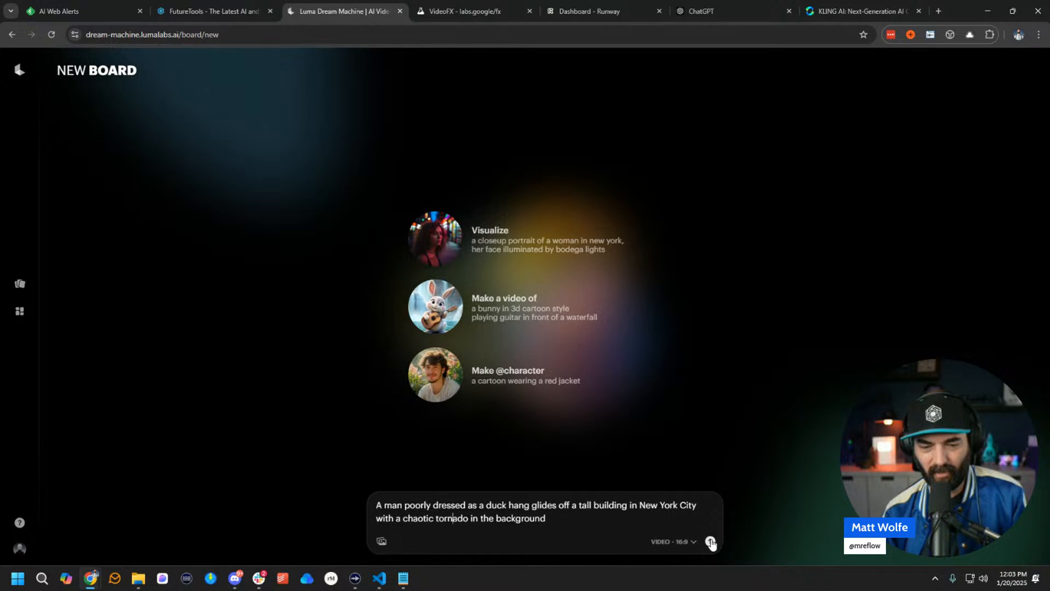
left_click(711, 542)
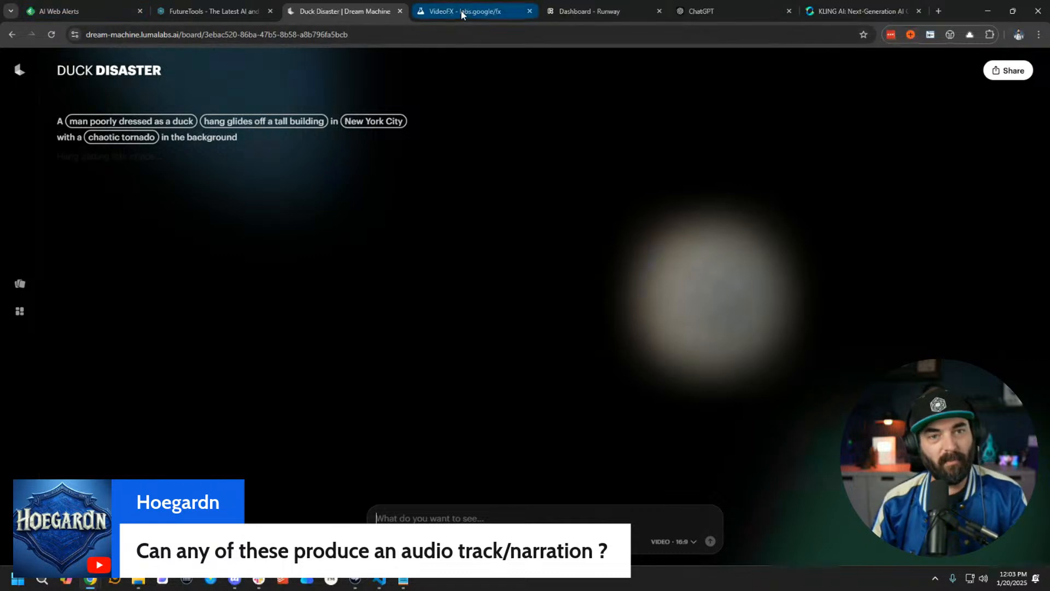
Check the progress of the duck hang-gliding videos in VideoFX and Luma Dream Machine.
left_click(440, 14)
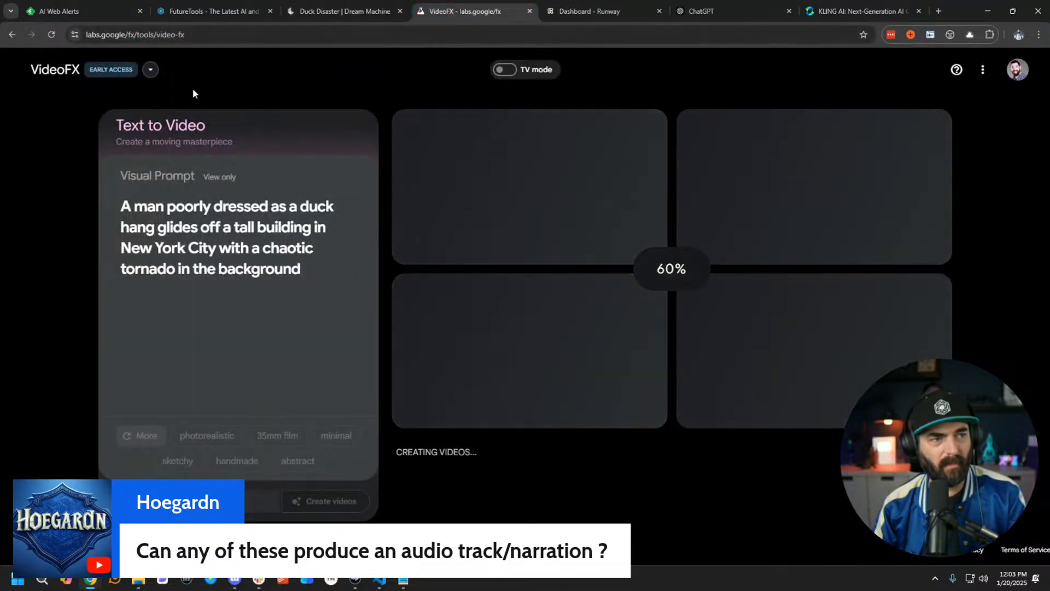
left_click(340, 8)
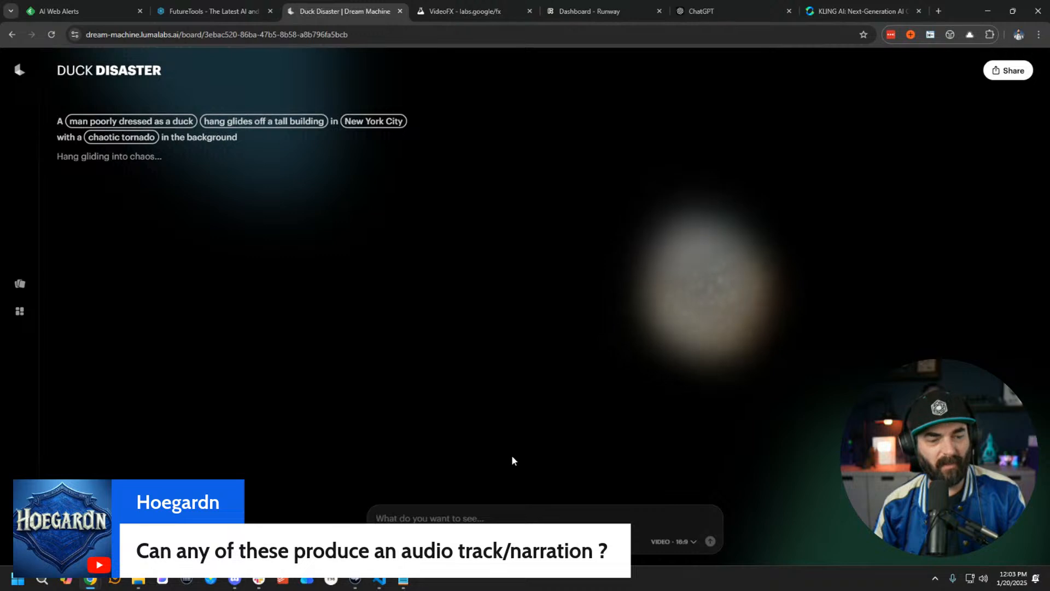
left_click(476, 9)
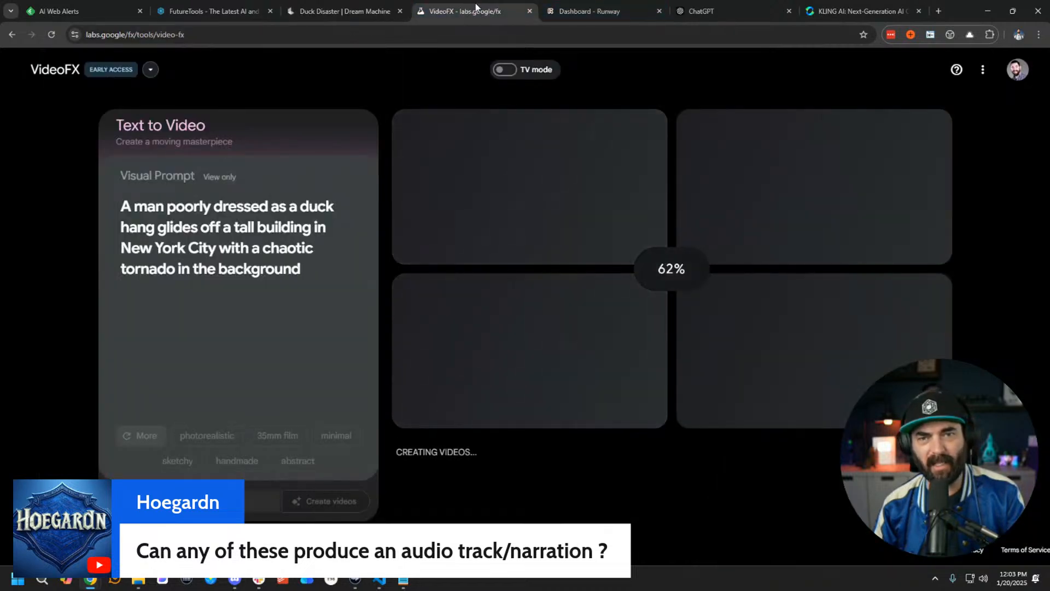
Switch to Kling AI and play the lip-sync video of the man on the train from the beginning with sound.
left_click(887, 8)
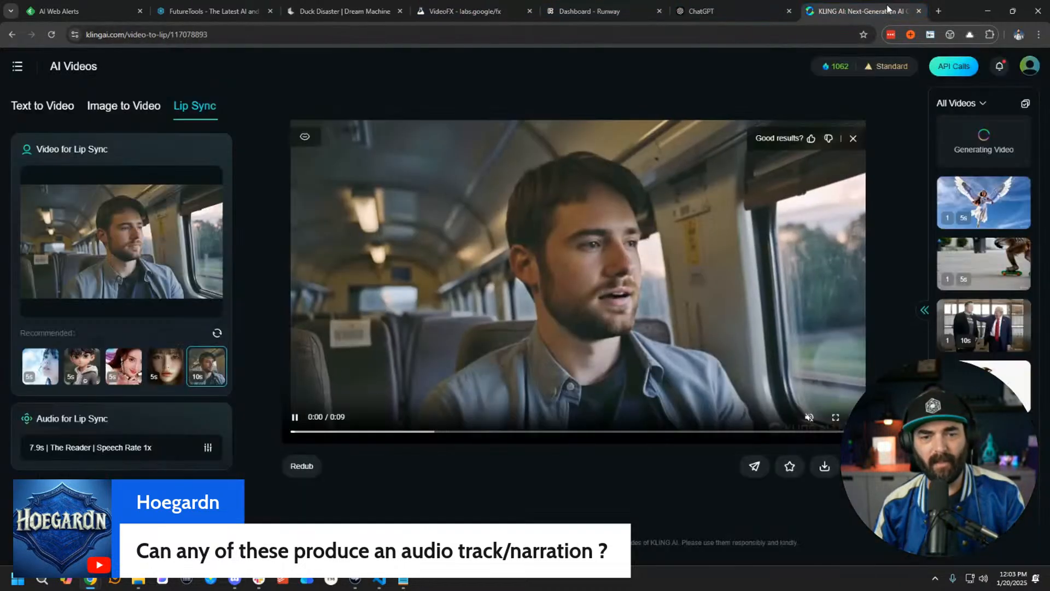
left_click(296, 419)
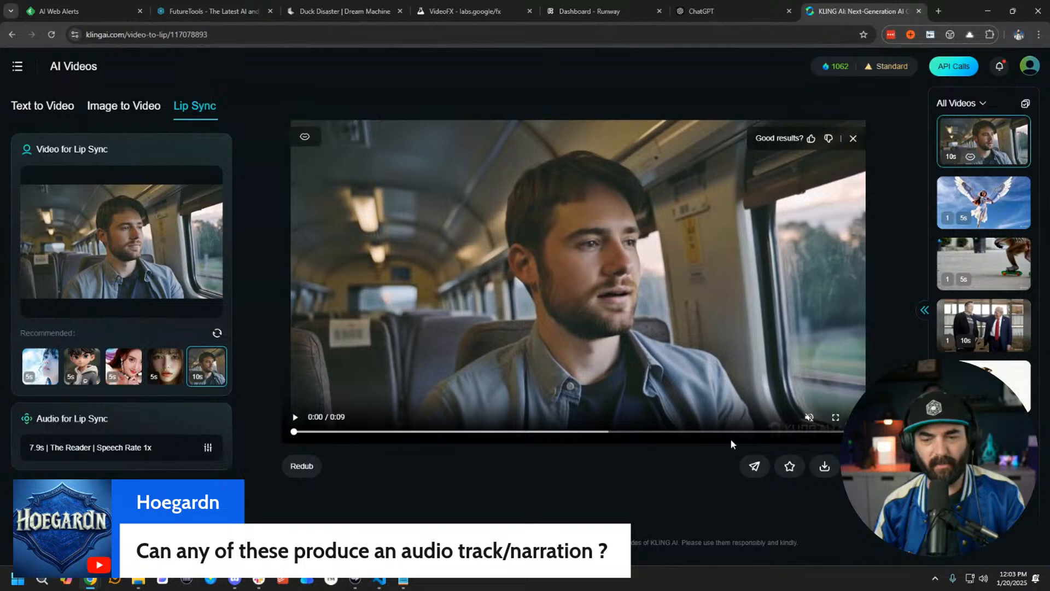
left_click(296, 419)
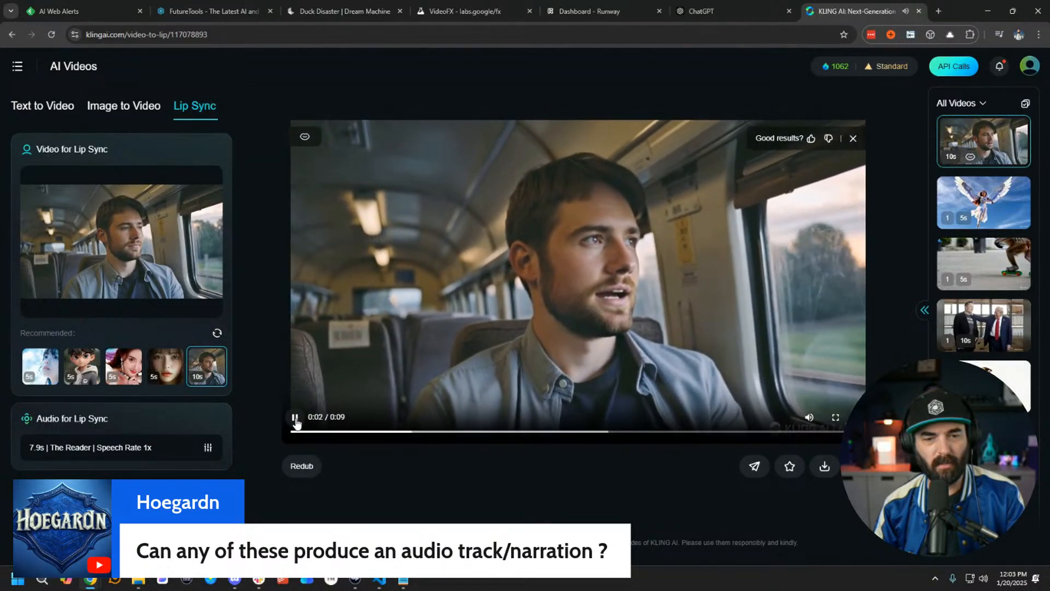
left_click(296, 419)
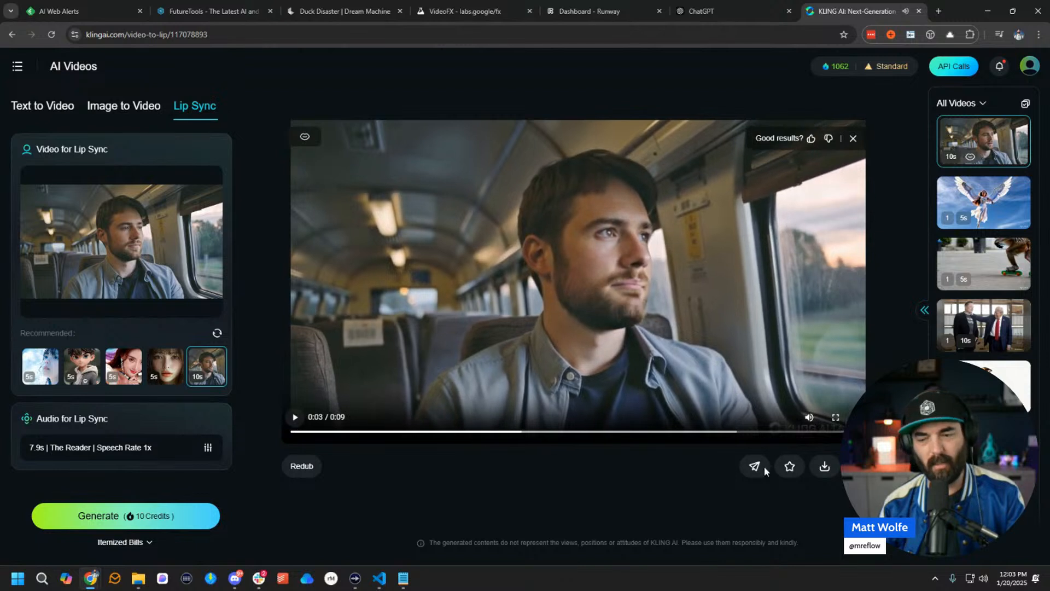
left_click_drag(330, 432, 284, 436)
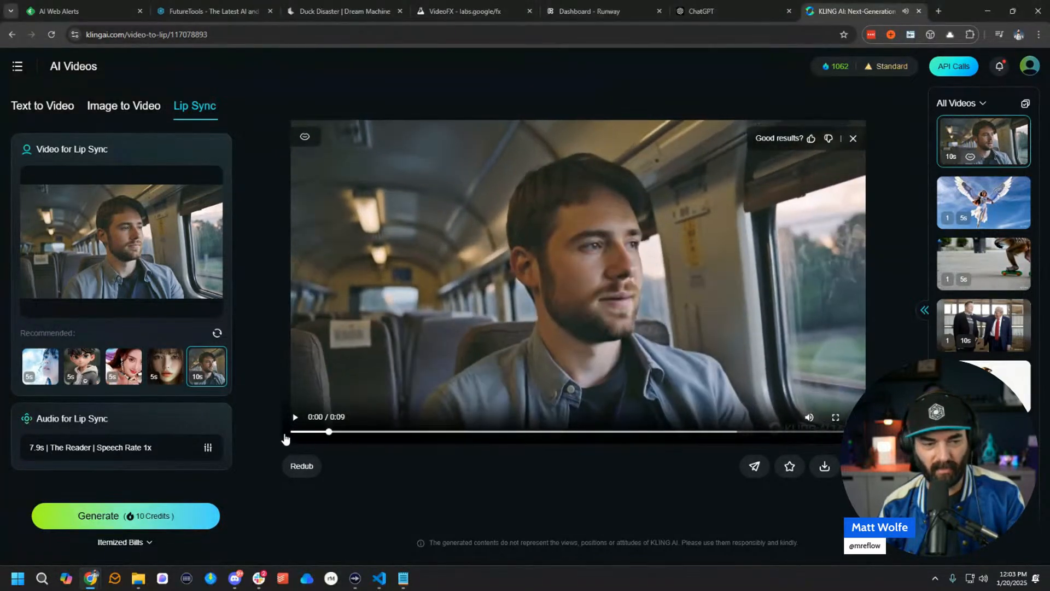
left_click(295, 419)
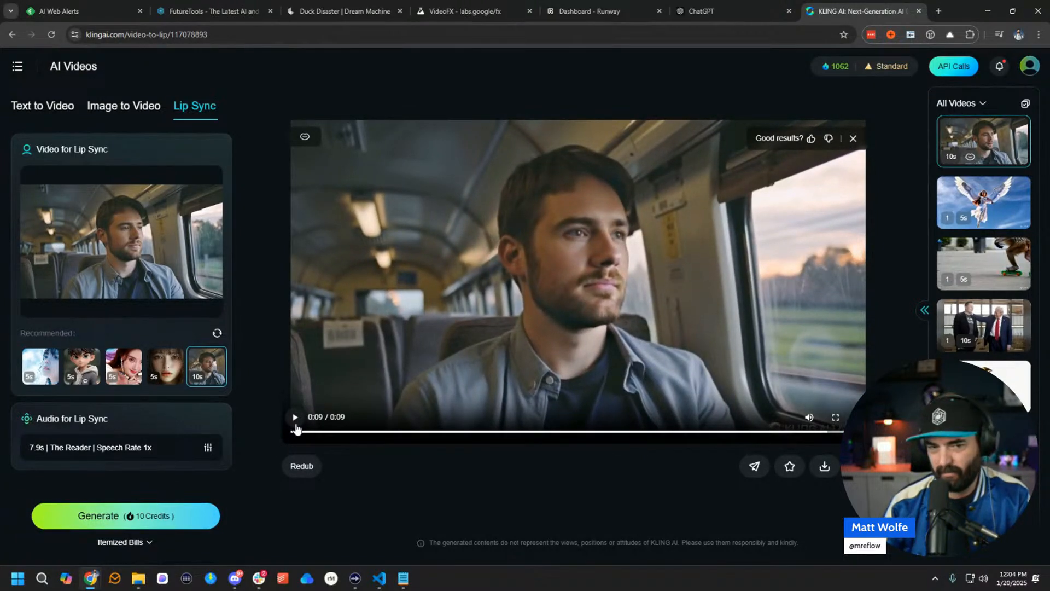
left_click(288, 432)
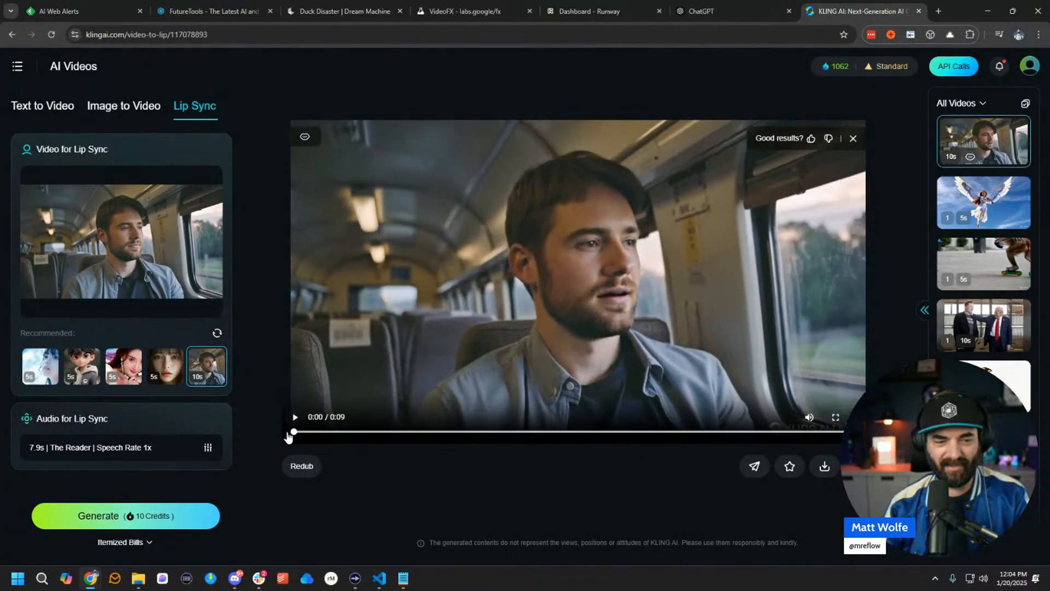
left_click(294, 424)
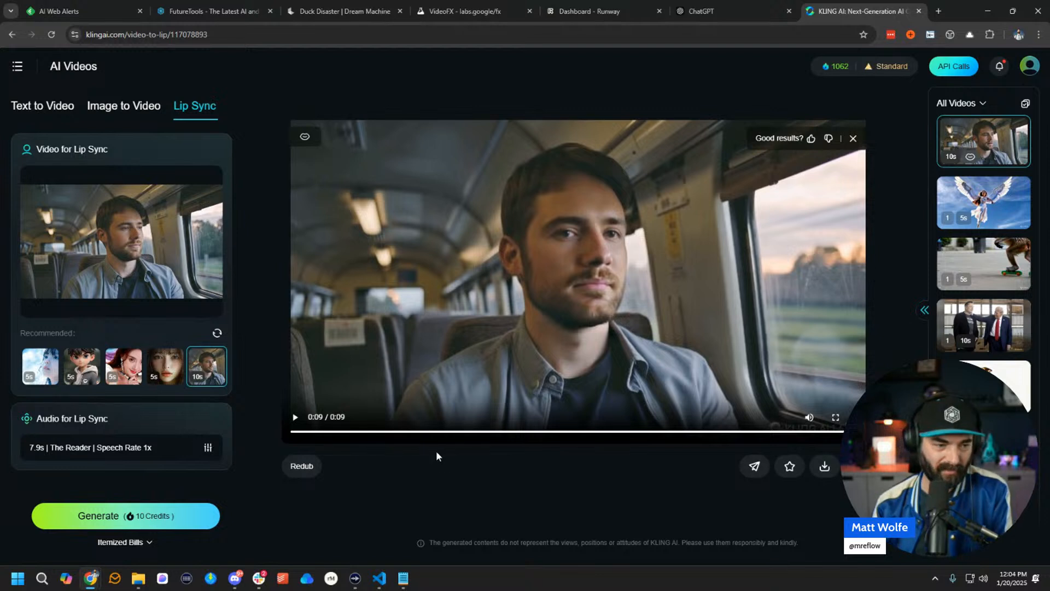
Close the Kling AI tab, switch to Luma Dream Machine, and watch the clip of the yellow duck man over the city in full screen.
mouse_move(94, 265)
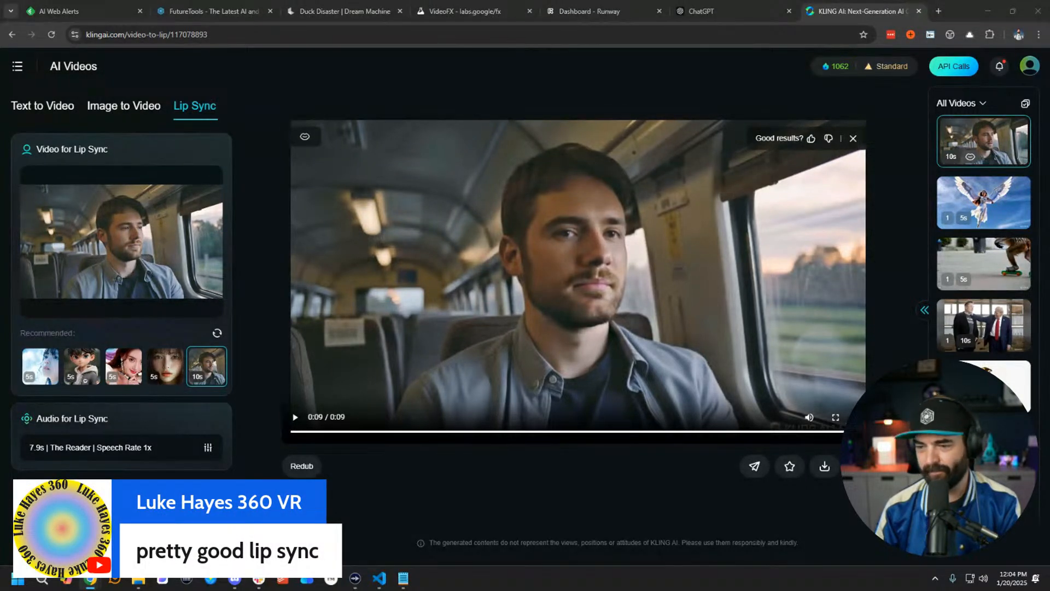
left_click(919, 11)
left_click(345, 11)
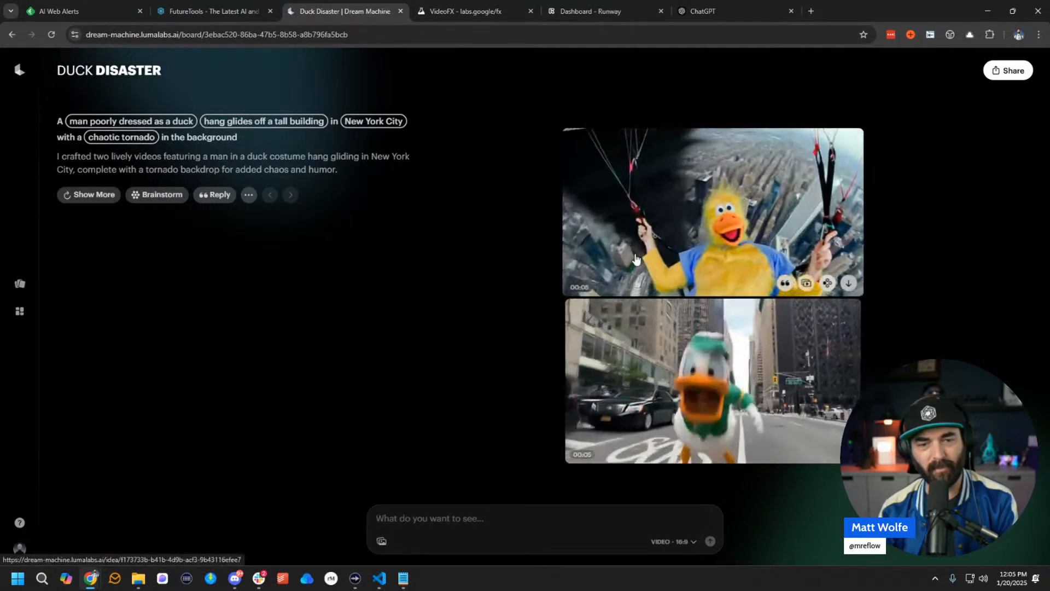
left_click(675, 204)
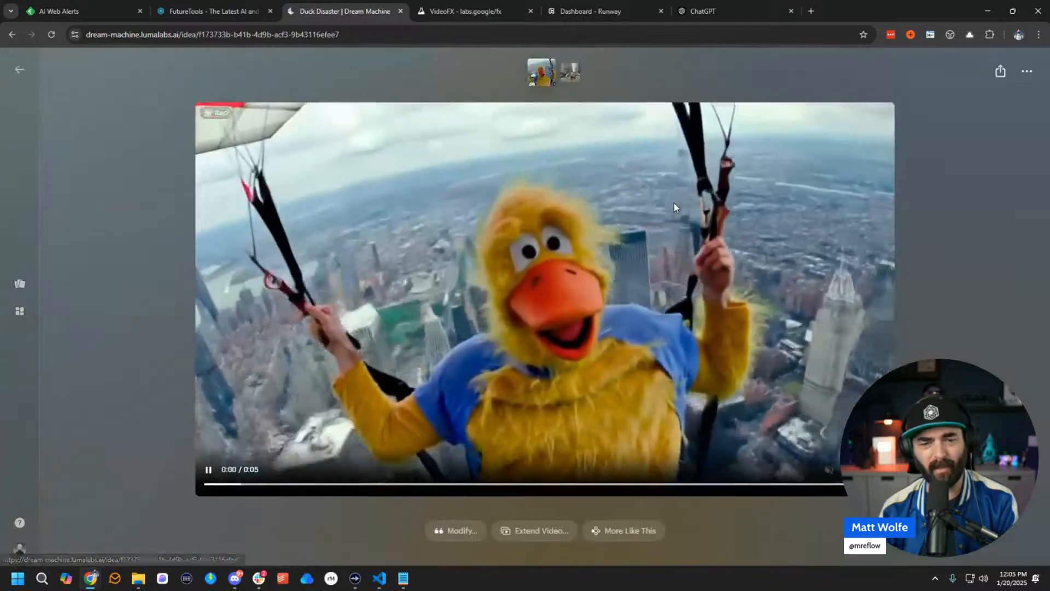
left_click(810, 469)
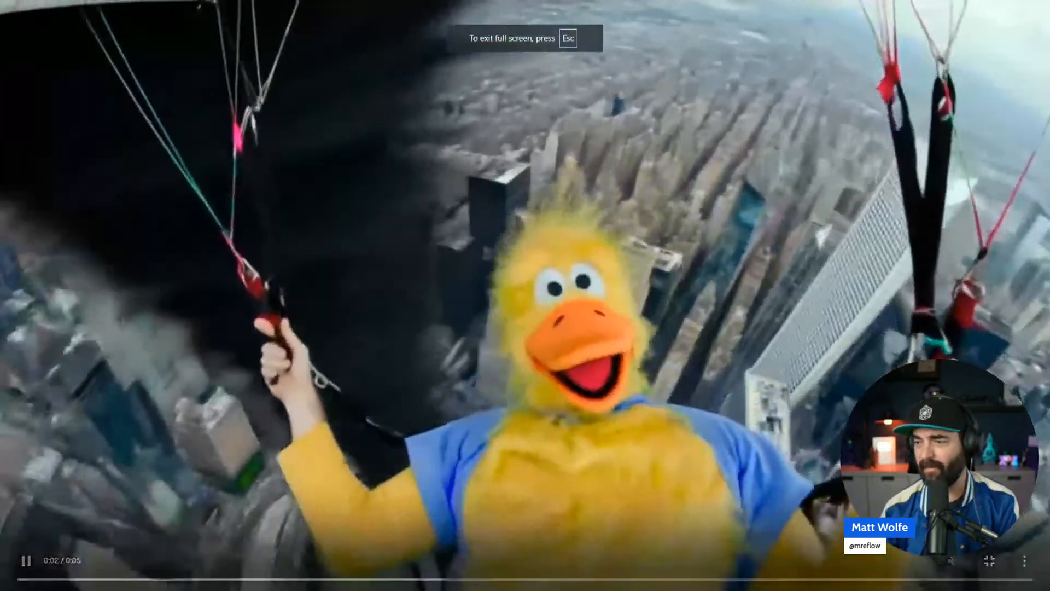
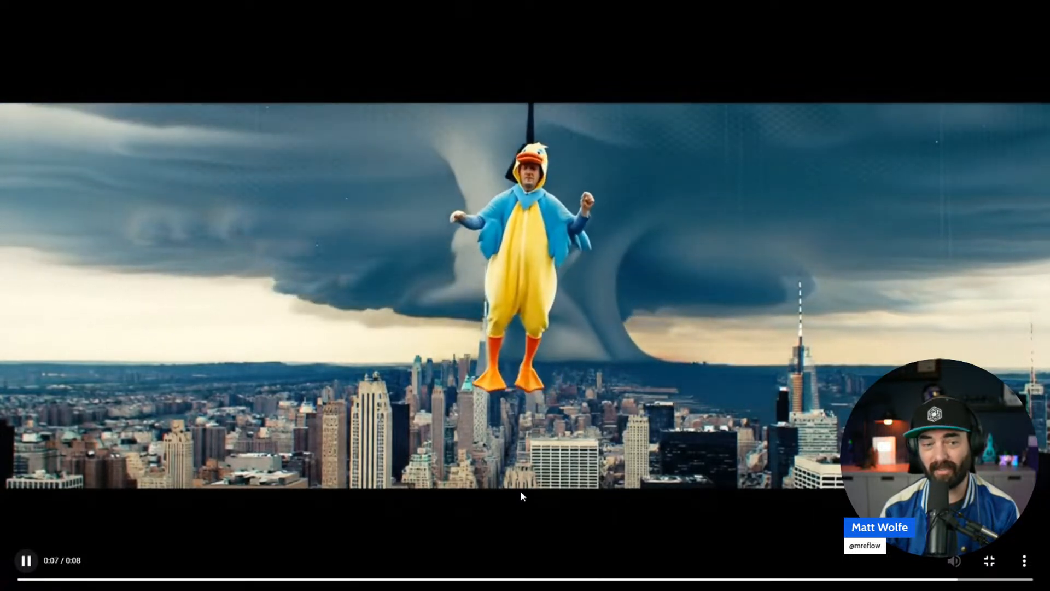
Leave the first VideoFX clip and watch the second one in full screen, pausing it on the duck-costumed man flying before the tornado.
key("Escape")
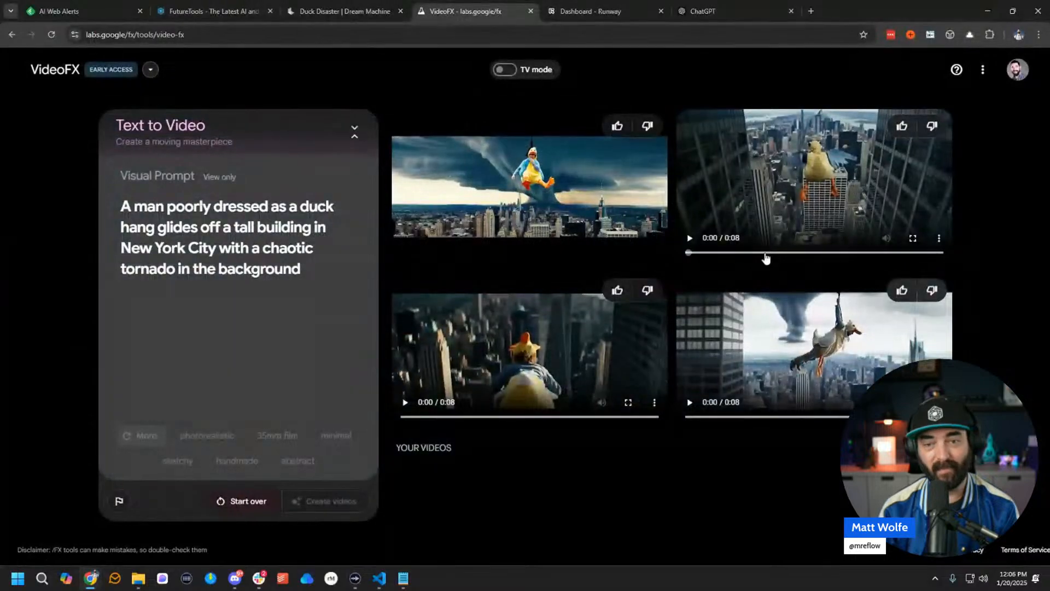
left_click(913, 238)
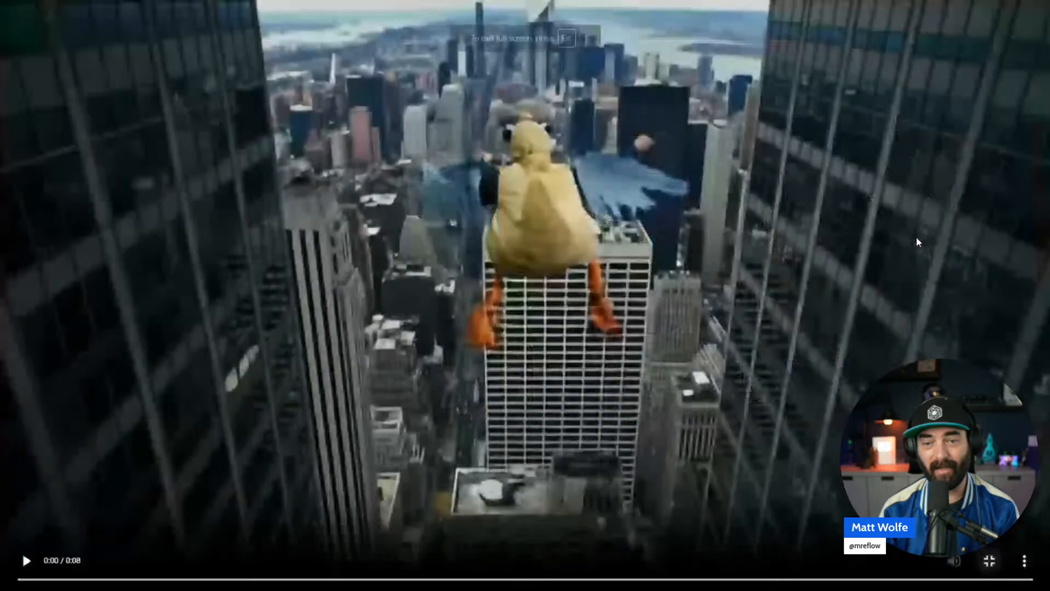
left_click(26, 560)
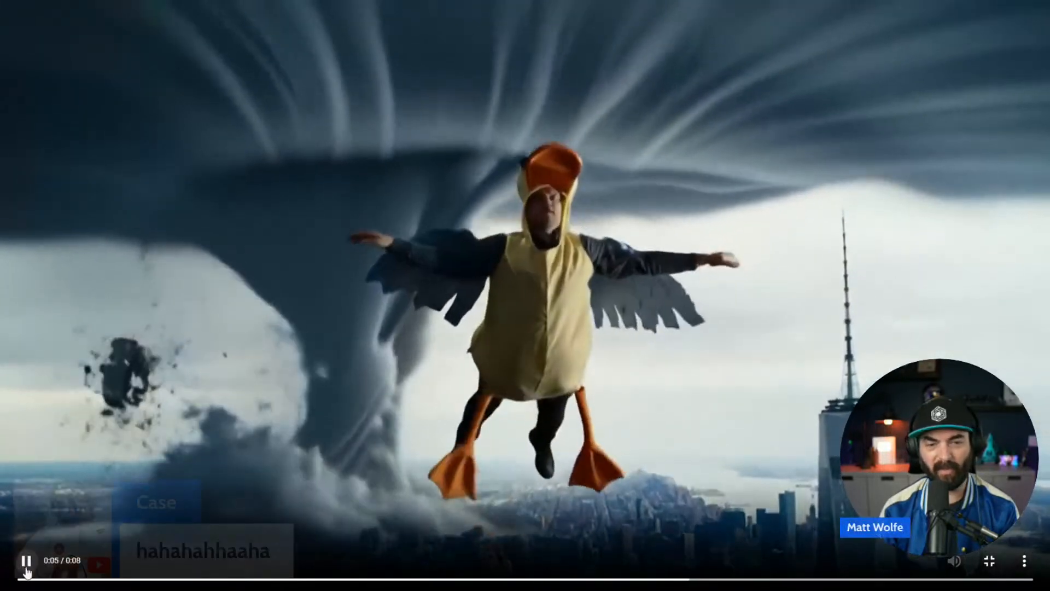
left_click(27, 571)
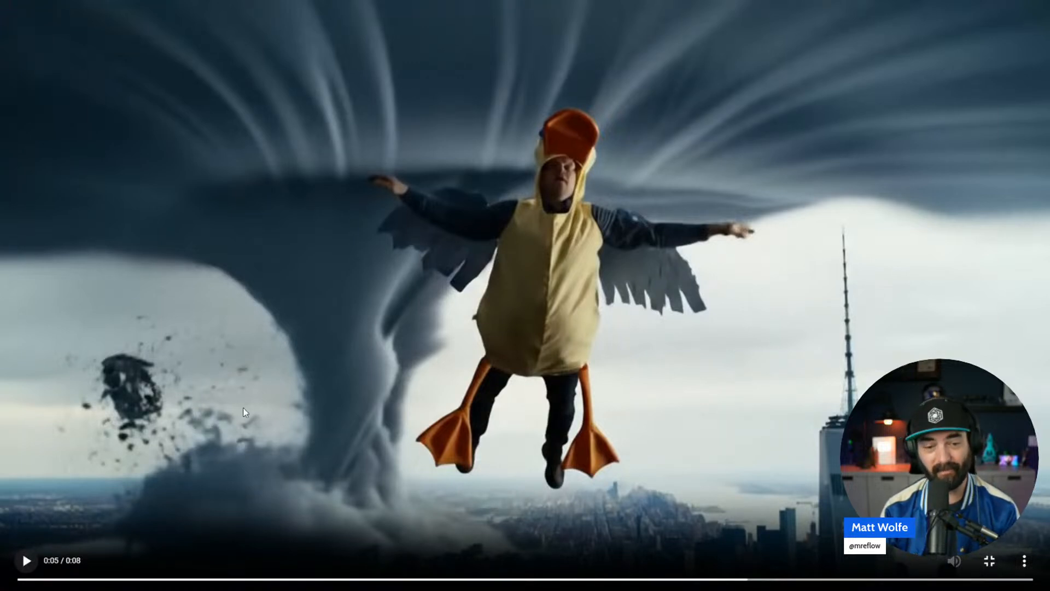
key("Escape")
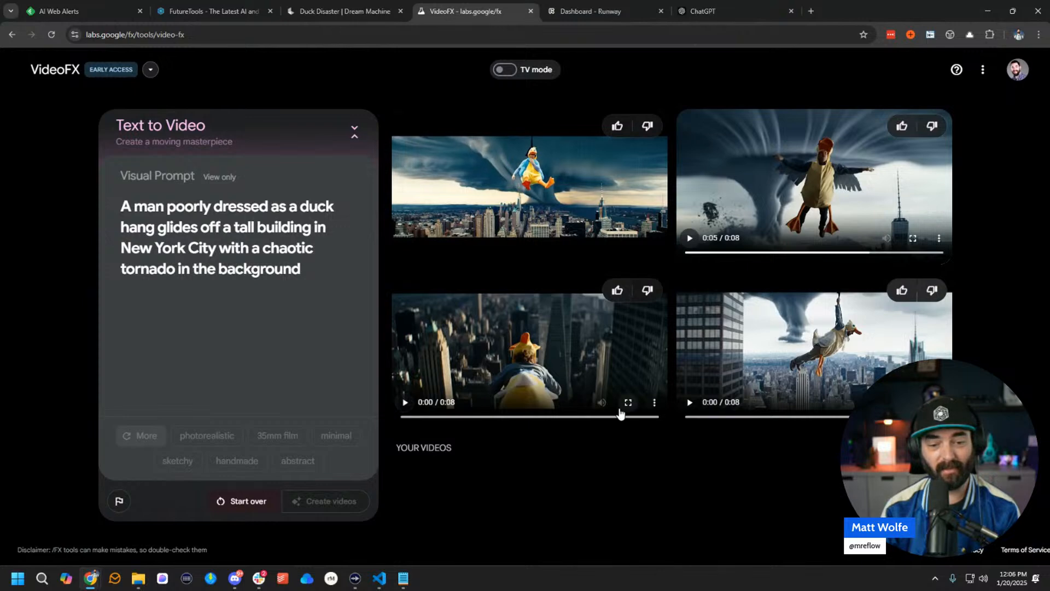
Play the third VideoFX clip, with the duck-costumed man seen from behind, in full screen and return to the results.
left_click(628, 403)
left_click(24, 563)
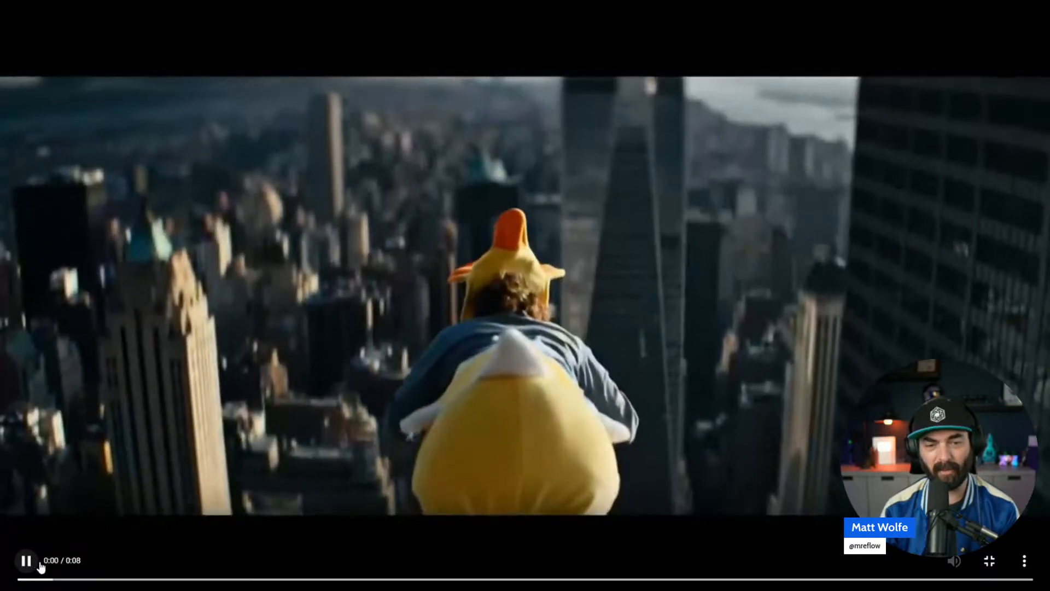
key("Escape")
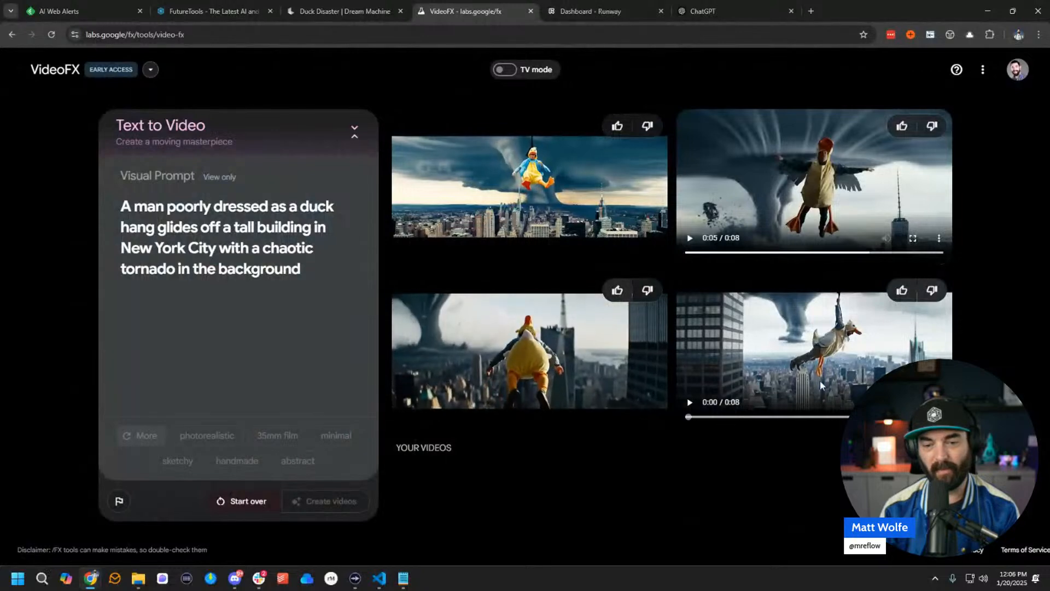
Watch the fourth VideoFX clip, with the duck-costumed man hanging over the city, in full screen and return to the results.
left_click(913, 402)
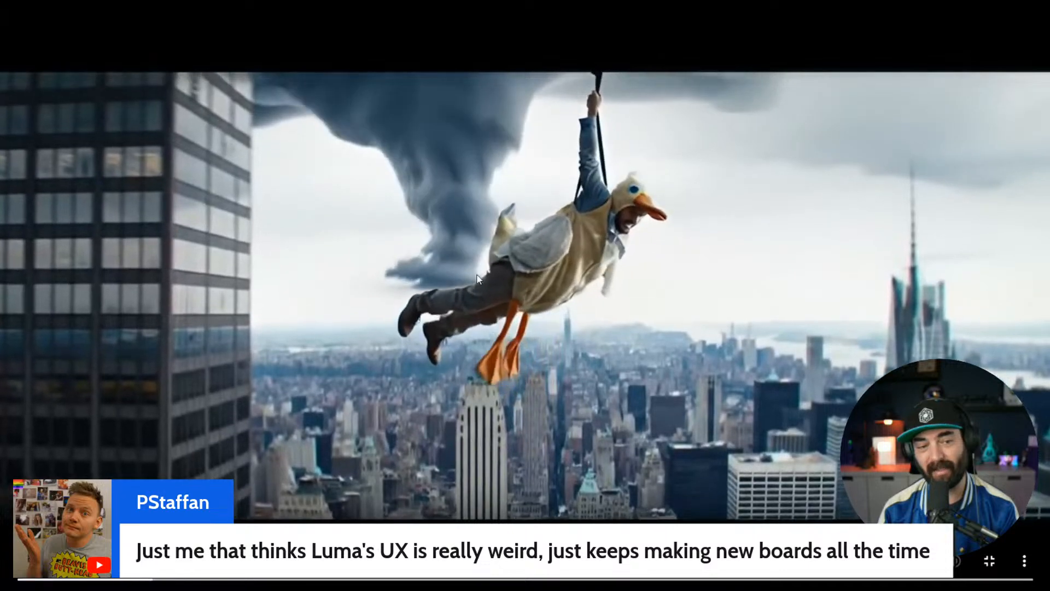
key("Escape")
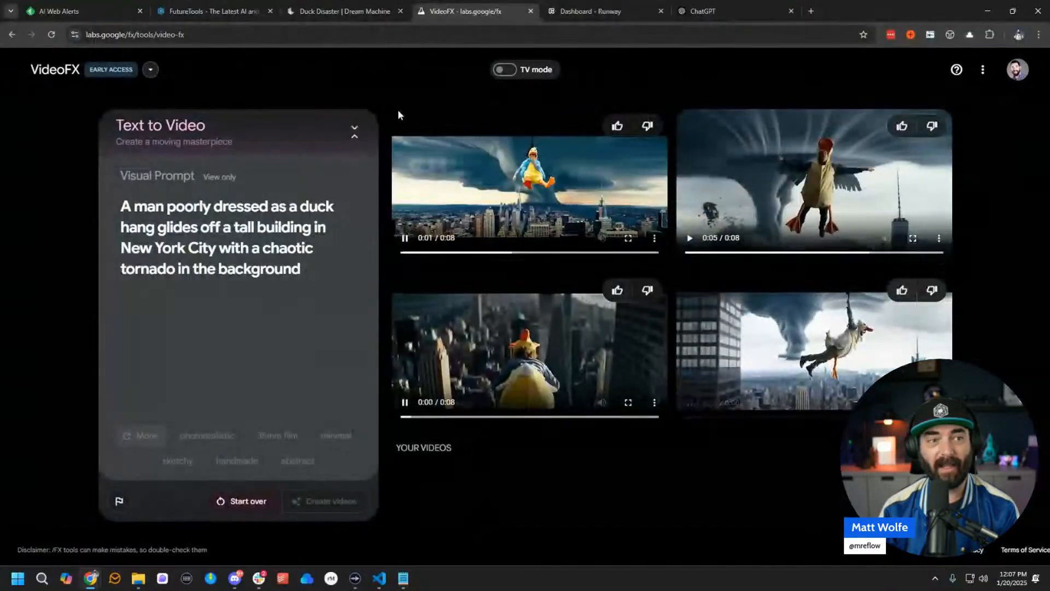
Open the yellow duck clip from the Duck Disaster board in Luma Dream Machine and compare it with the VideoFX results.
left_click(353, 10)
left_click(109, 163)
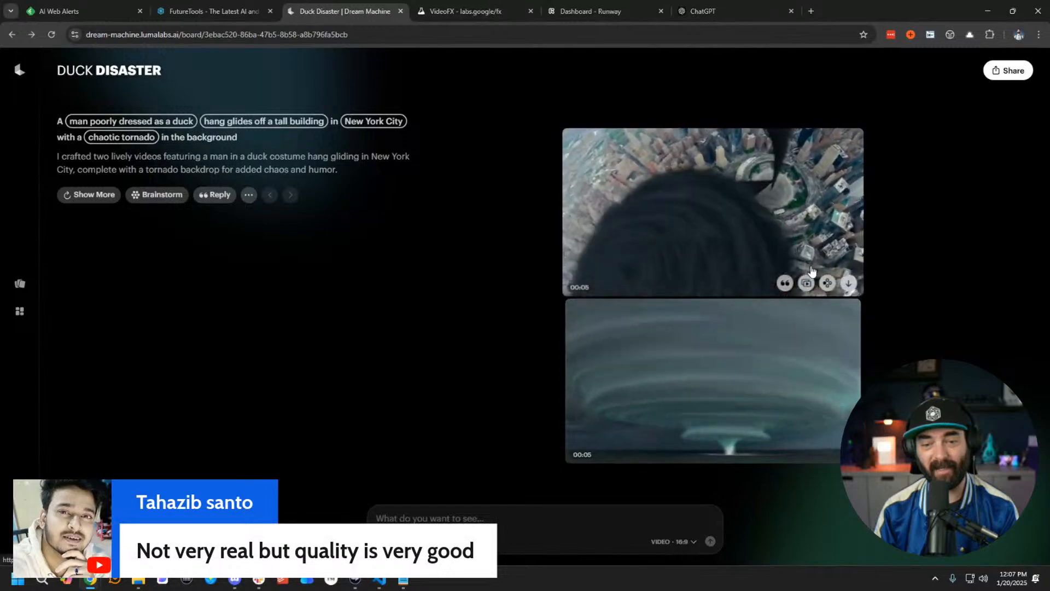
left_click(768, 217)
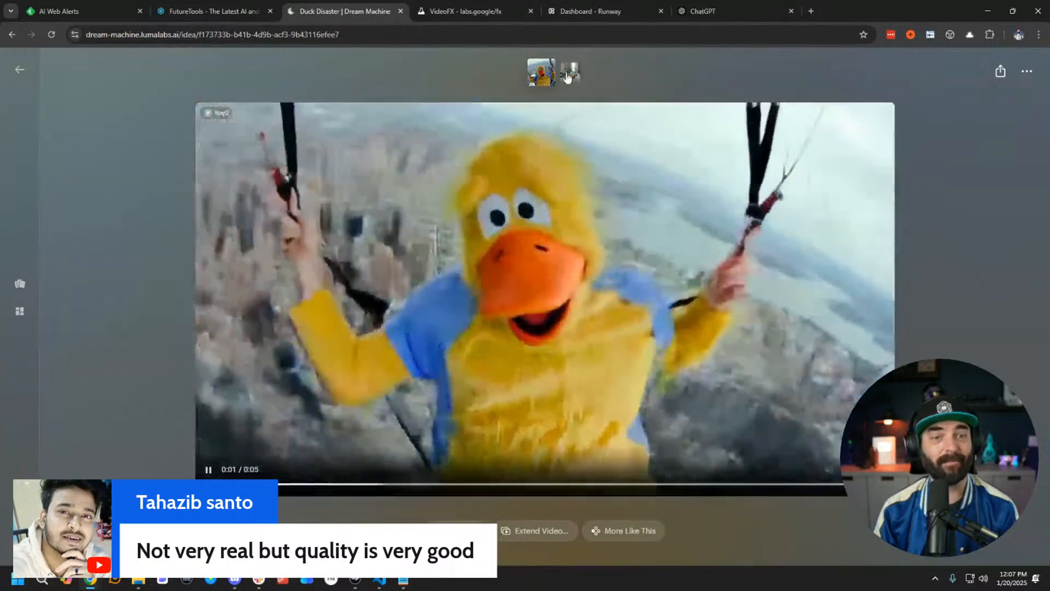
left_click(460, 6)
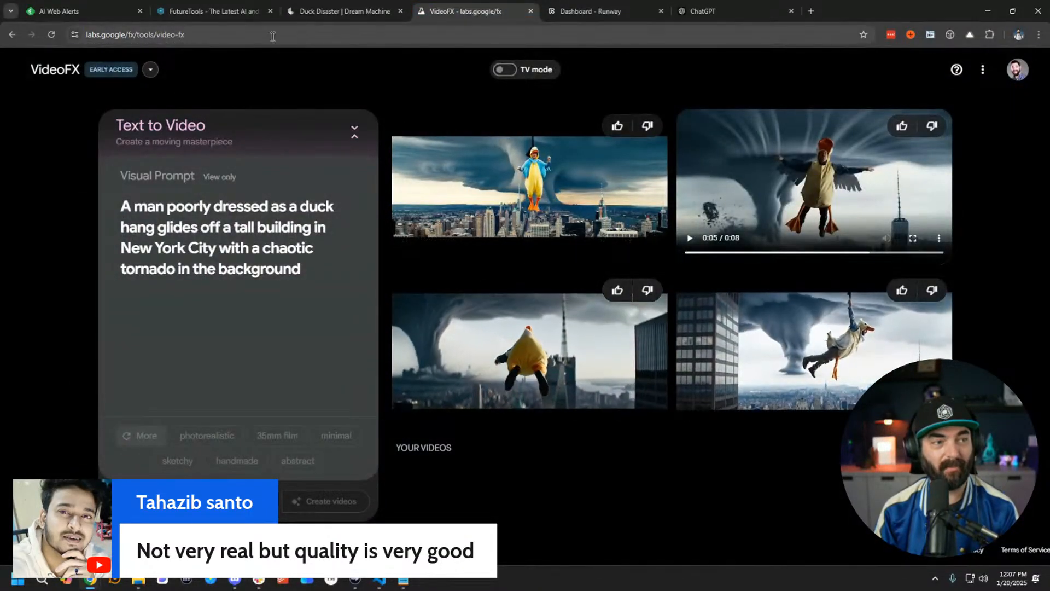
left_click(377, 6)
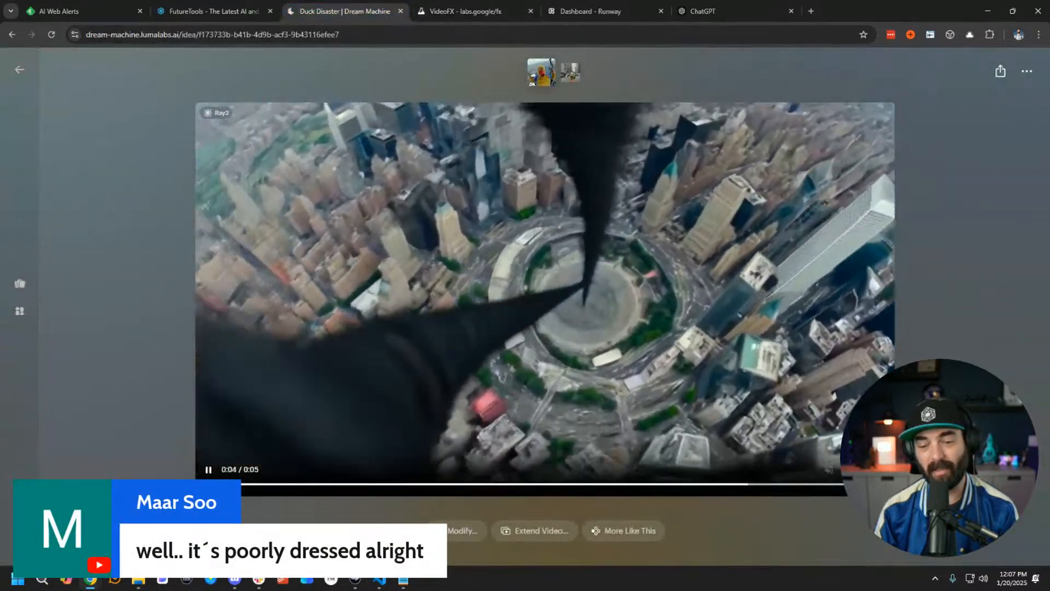
Download the yellow duck clip as an MP4 and return to the Duck Disaster board.
left_click(878, 470)
left_click(831, 417)
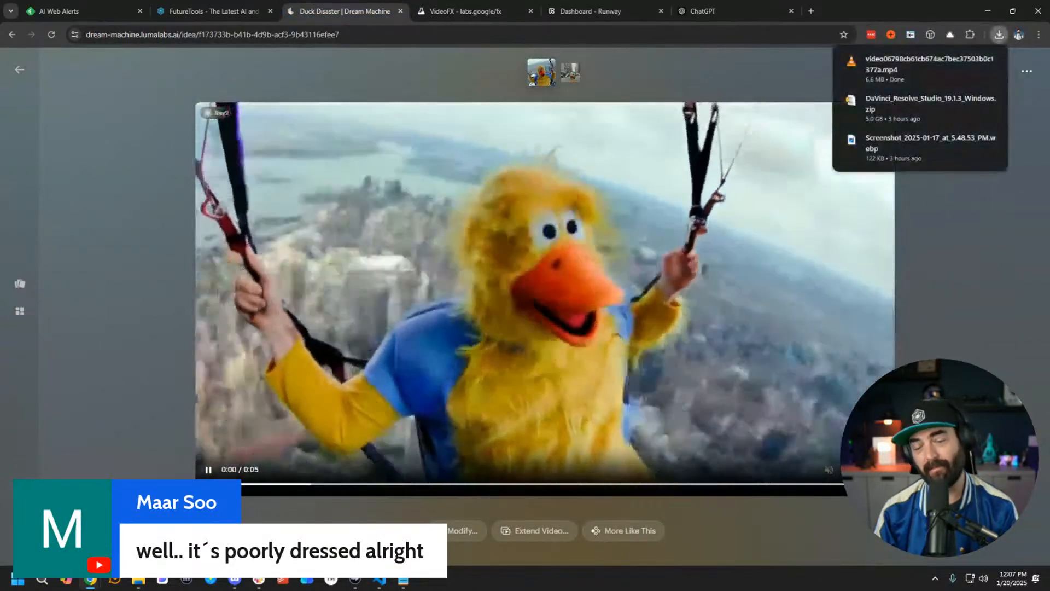
key("alt+Left")
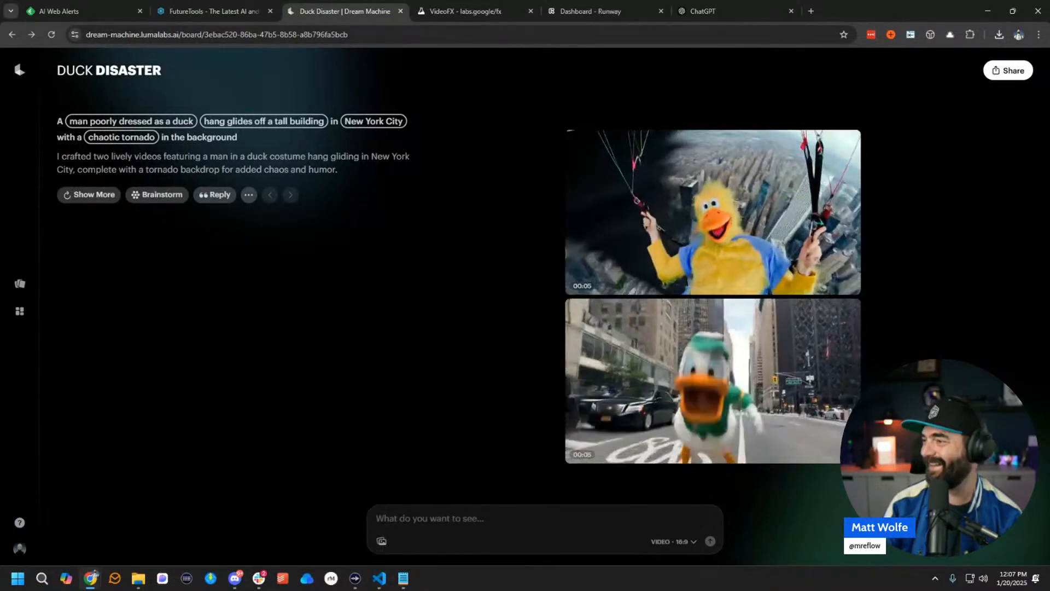
Show the Save Chrome Tabs For Later extension and the tab-copying extension, closing each one without using it.
mouse_move(784, 247)
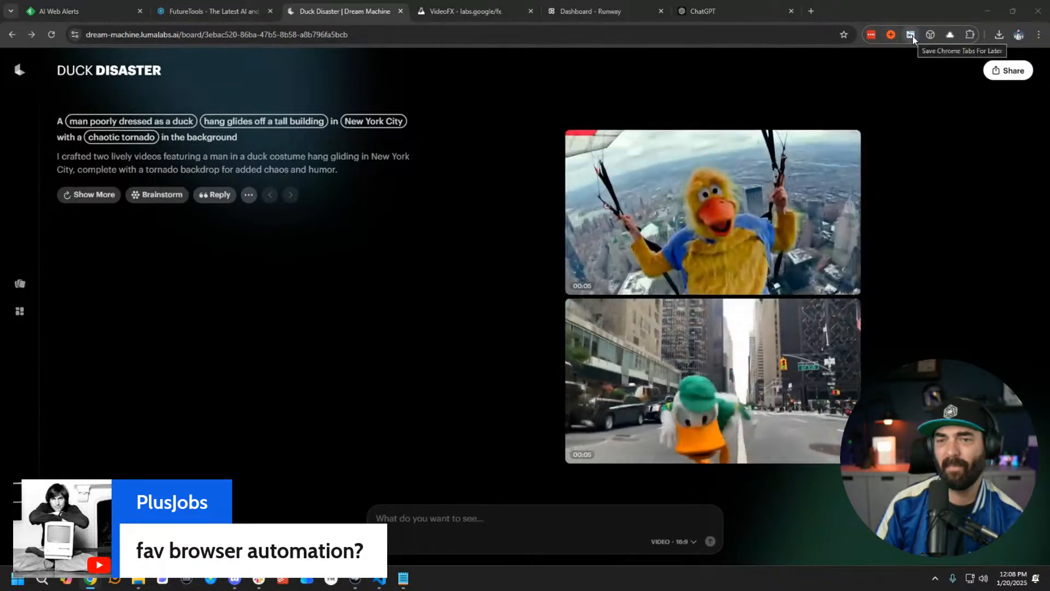
left_click(911, 35)
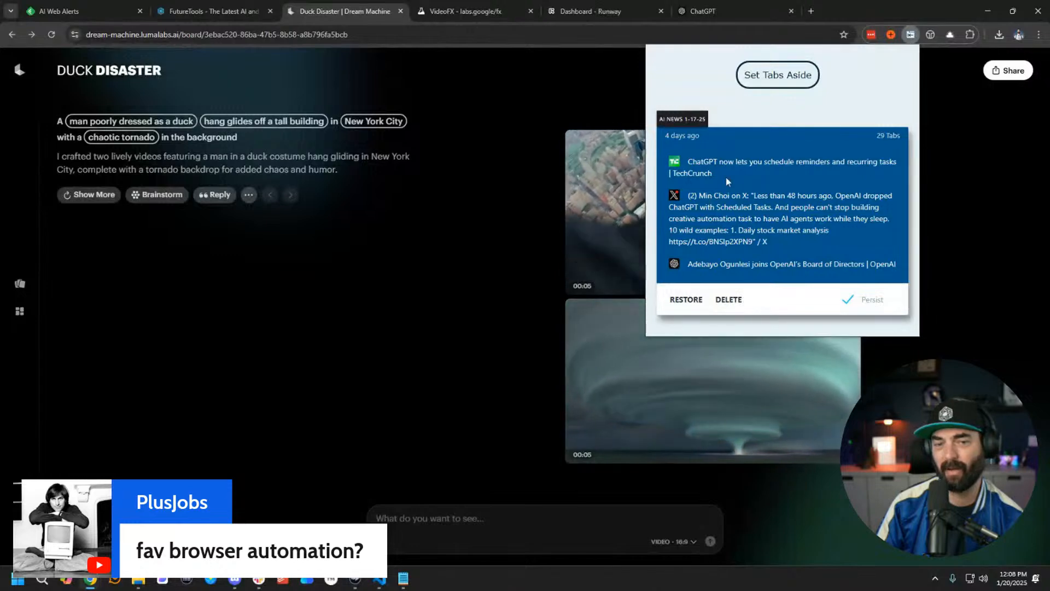
left_click(948, 143)
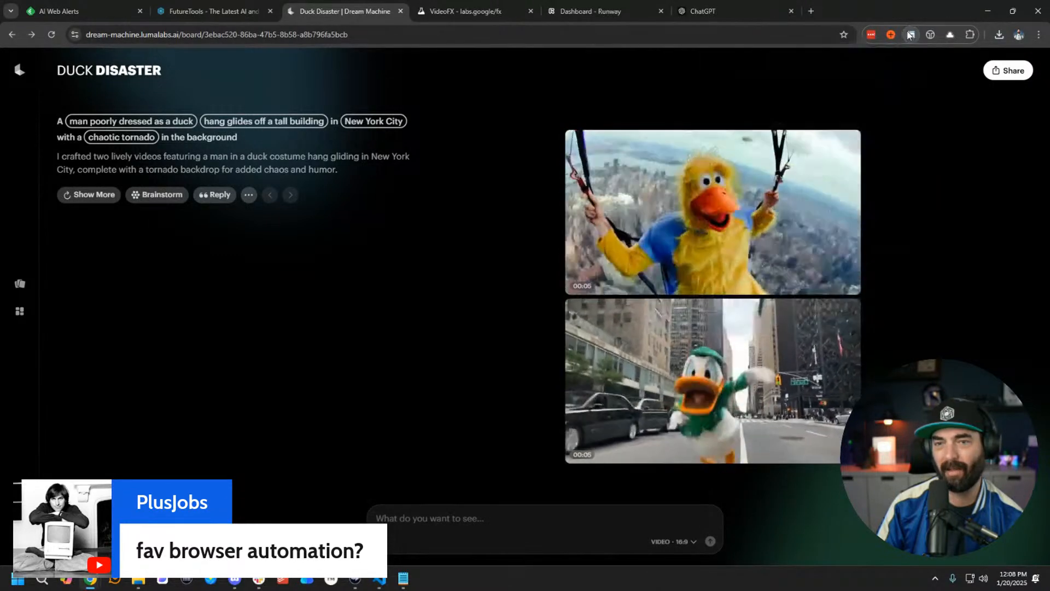
left_click(937, 35)
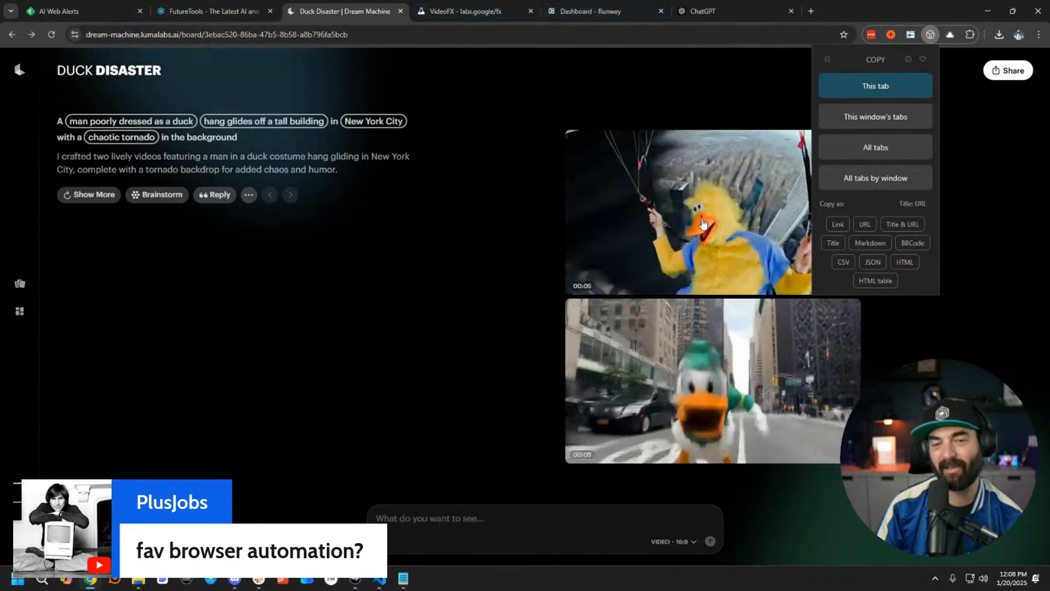
left_click(956, 323)
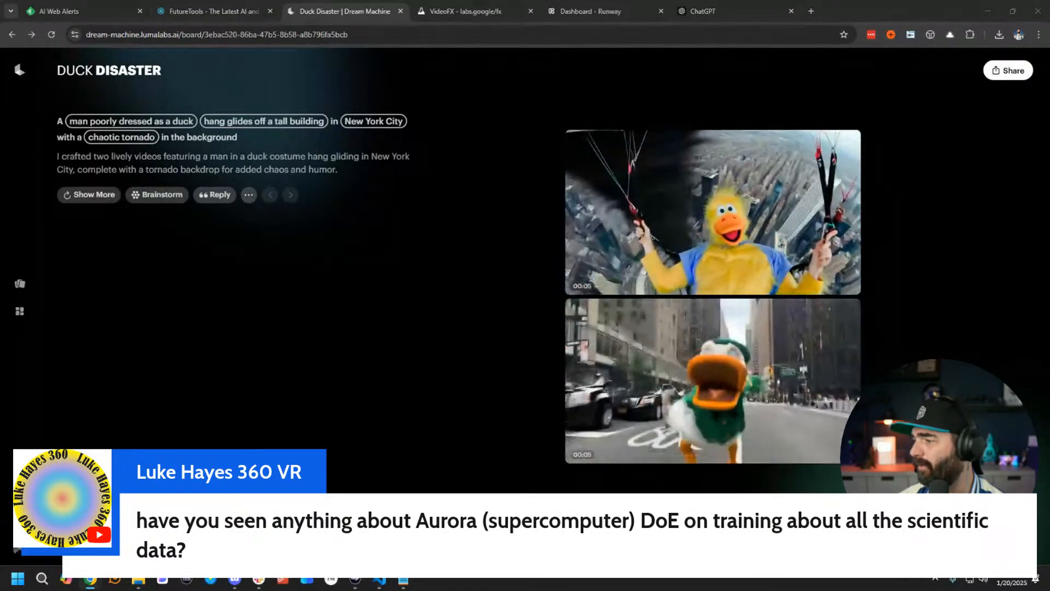
Search Google for "aurora supercomputer" in a new tab.
left_click(814, 12)
type("aut")
key("BackSpace")
type("ro")
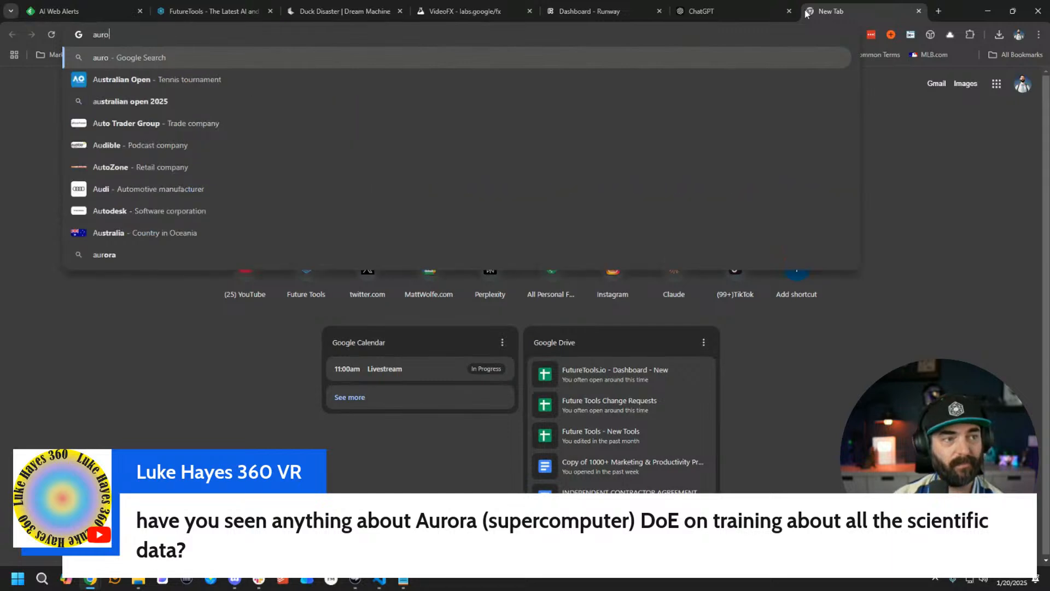
type("ra superc")
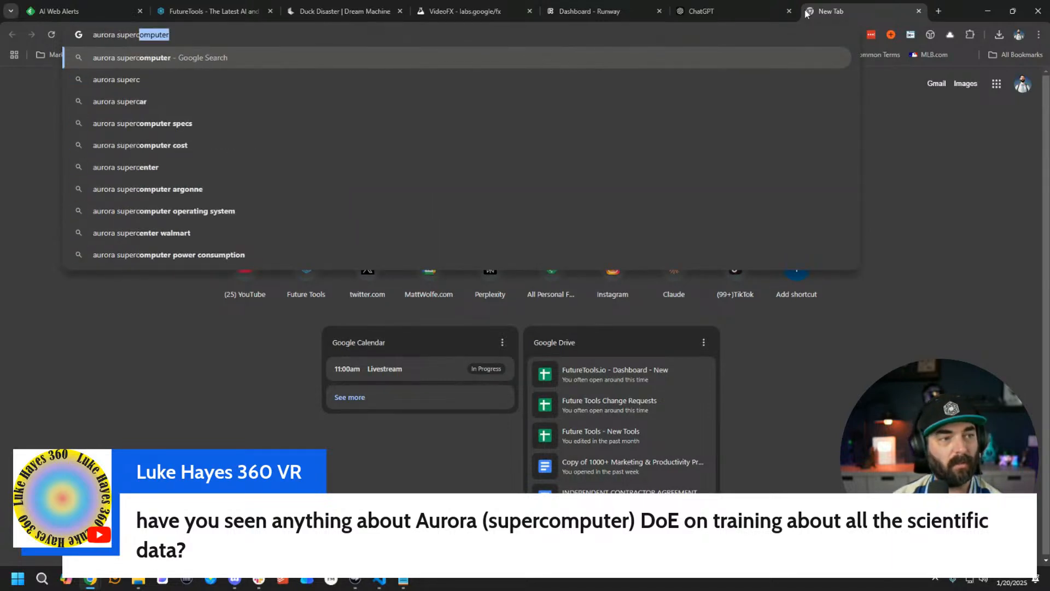
key("Return")
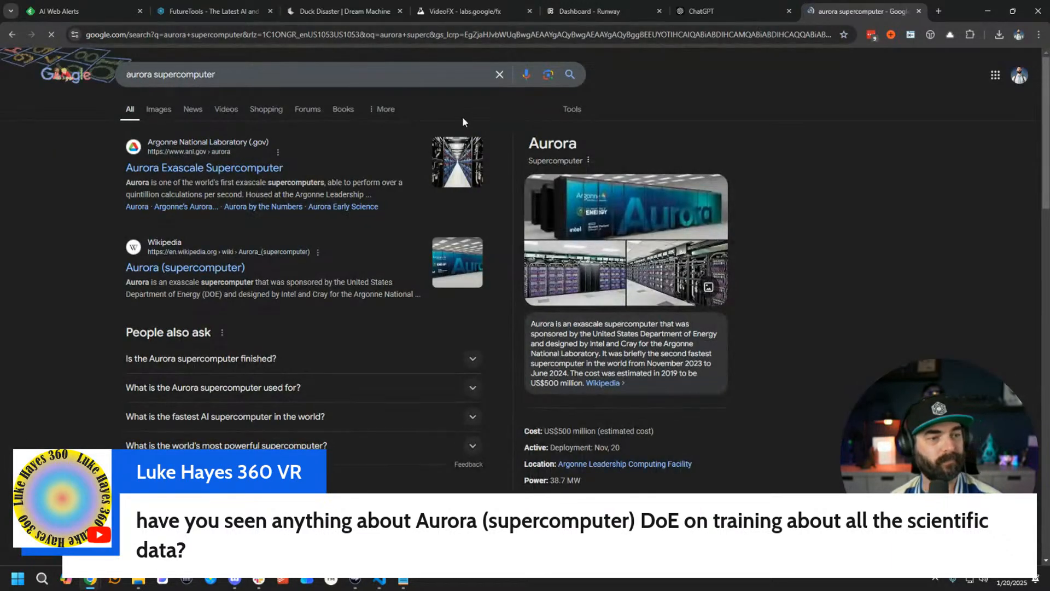
Open Argonne National Laboratory's Aurora Exascale Supercomputer page and look through it as far as the embedded Aurora video.
left_click(204, 172)
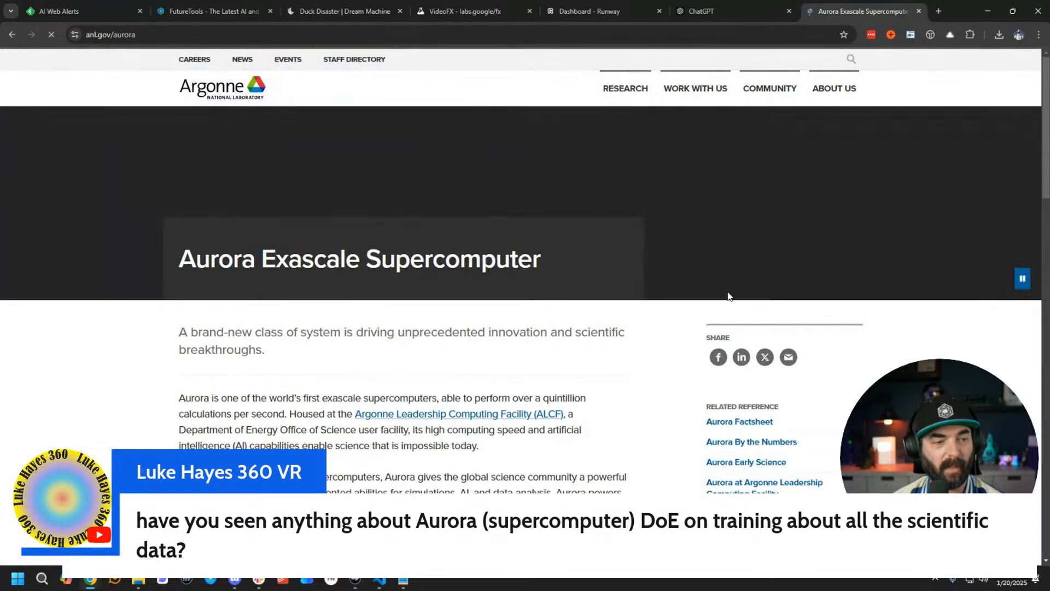
scroll(287, 360, "down", 1)
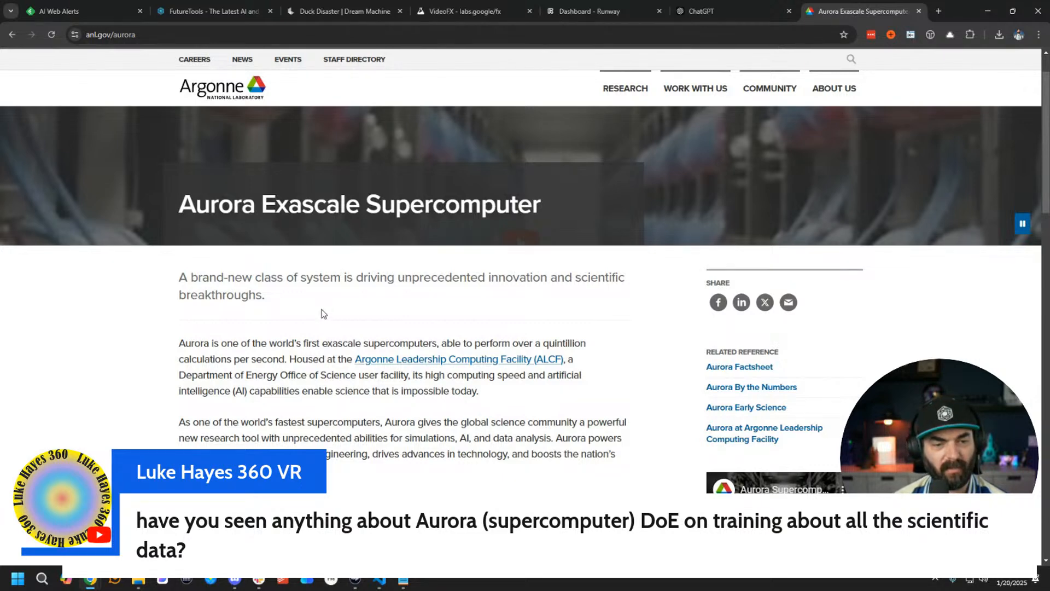
scroll(206, 310, "down", 4)
scroll(205, 310, "down", 2)
scroll(387, 304, "down", 1)
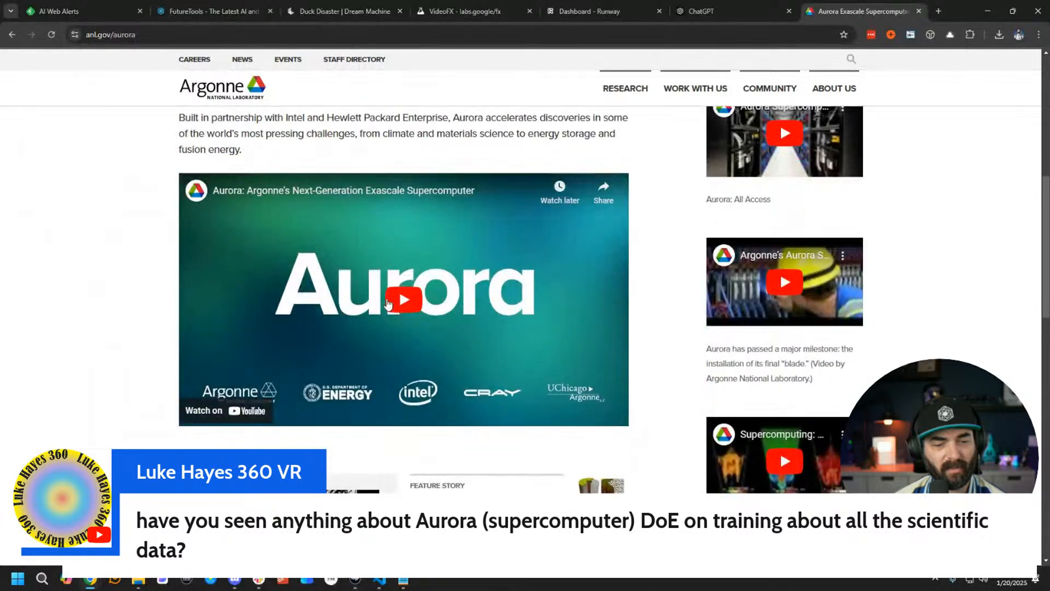
scroll(387, 304, "down", 1)
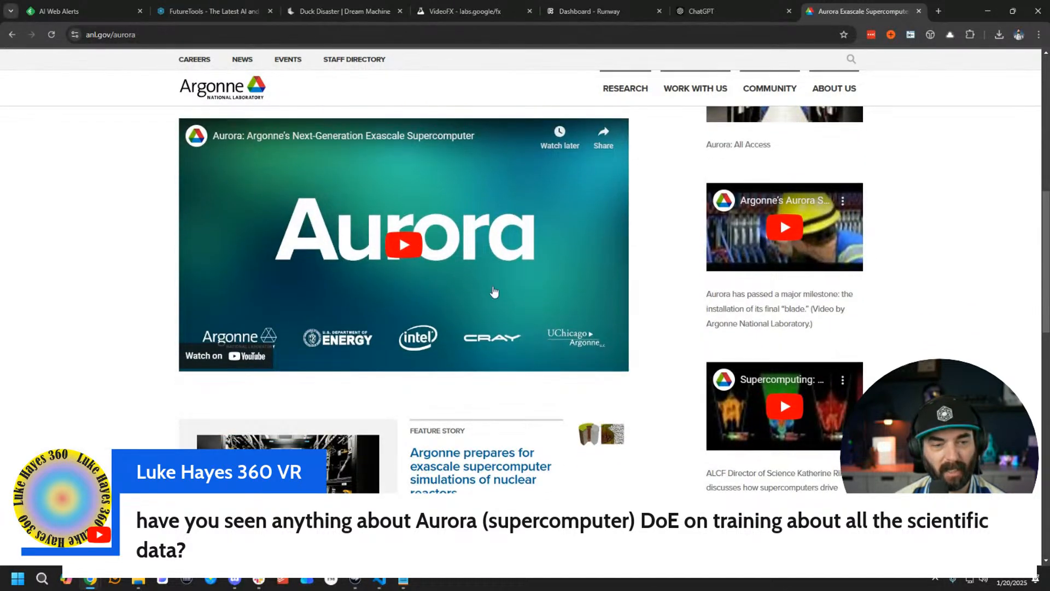
Play the embedded Aurora video muted in full screen with captions turned on.
left_click(417, 253)
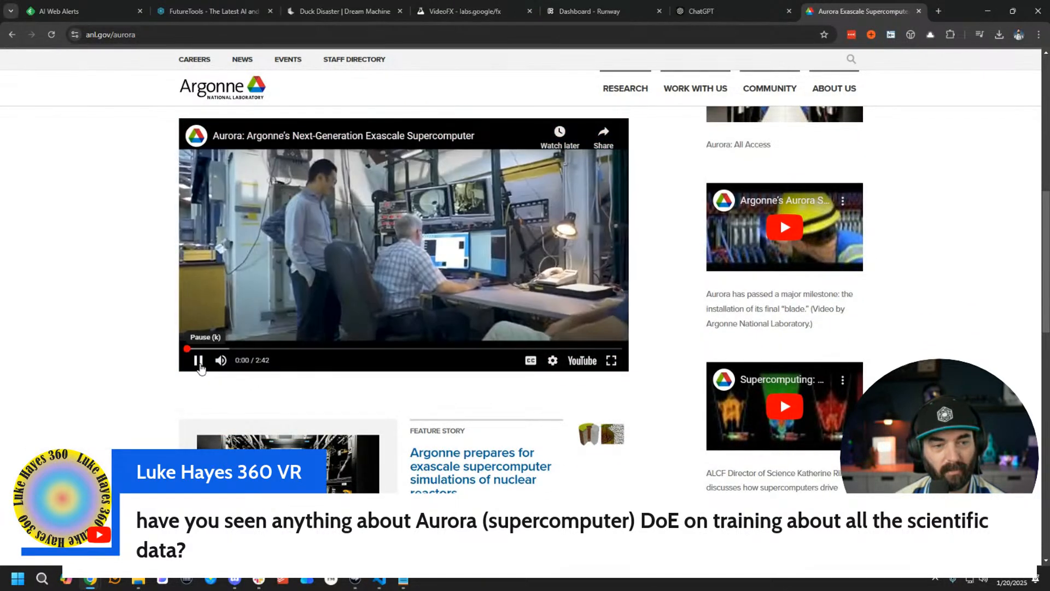
left_click(199, 364)
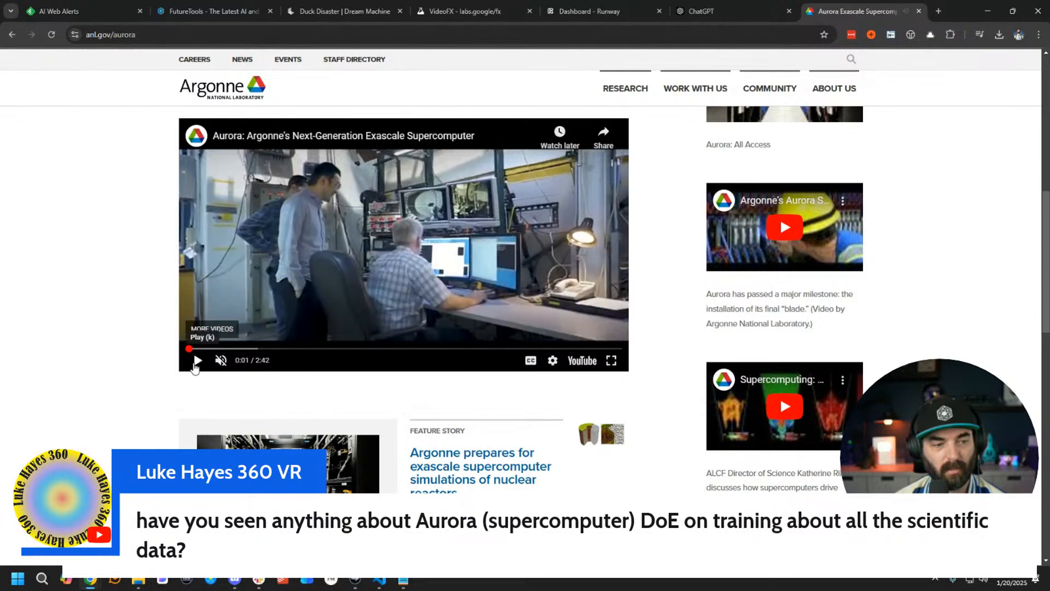
left_click(193, 366)
left_click(610, 360)
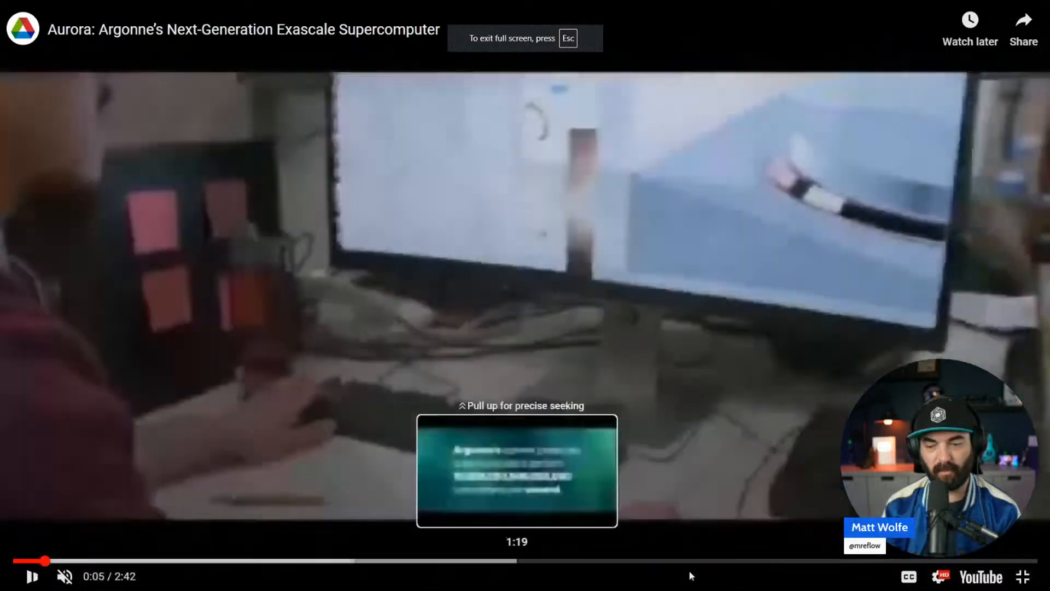
key("c")
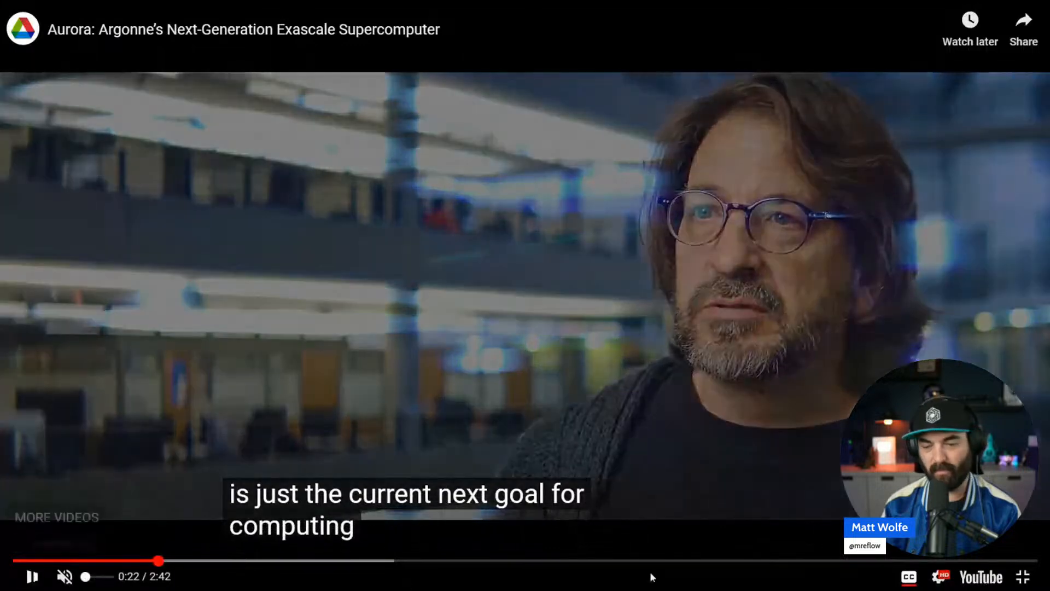
Resume the Aurora video, skip ahead to about 0:49, and leave full screen.
left_click(939, 577)
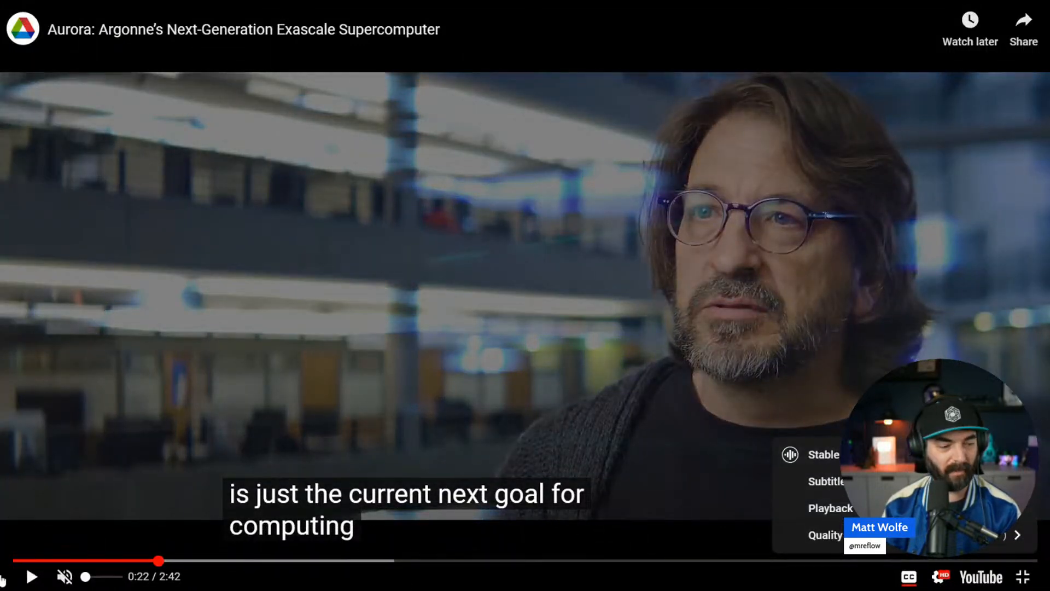
left_click(32, 576)
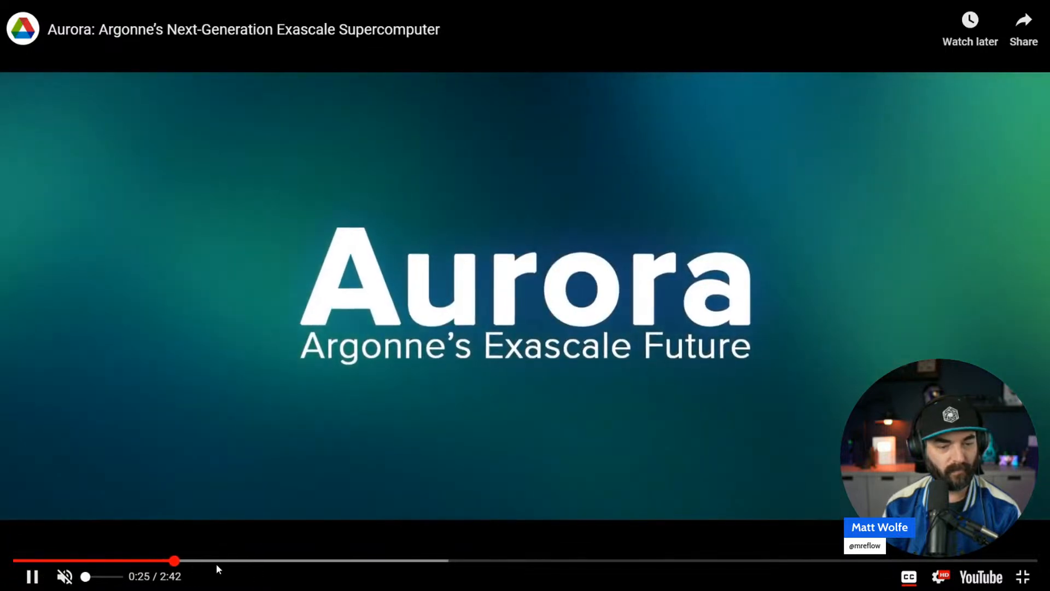
left_click_drag(177, 561, 321, 568)
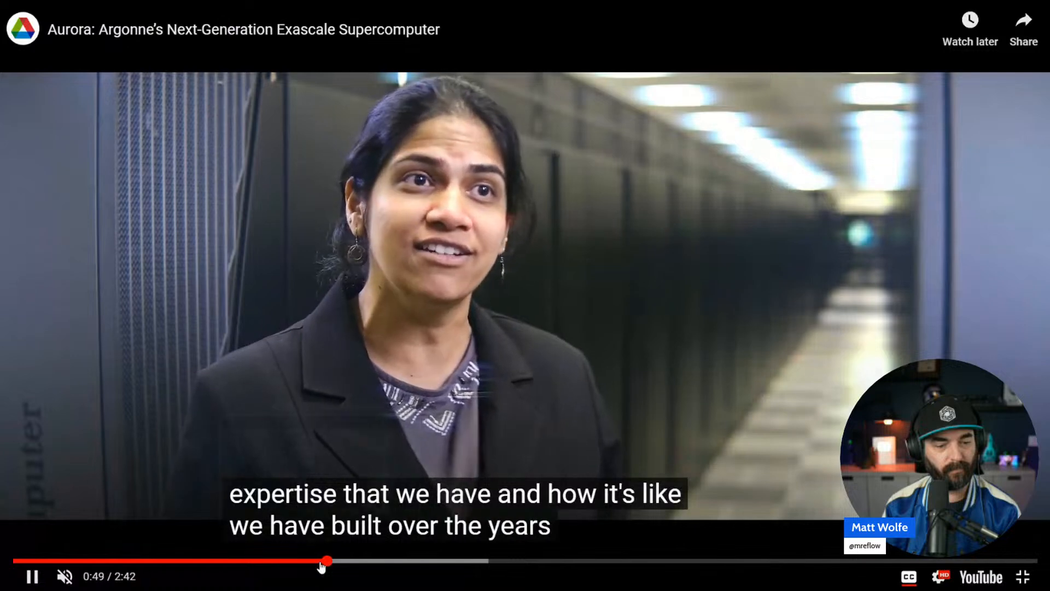
left_click(322, 567)
key("Escape")
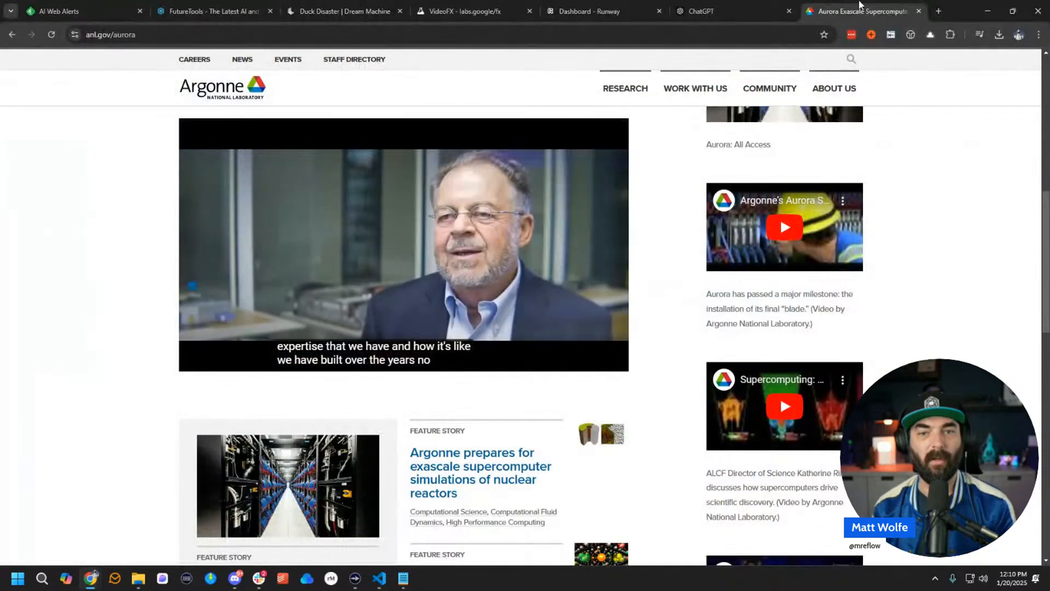
Open Perplexity in the current tab, ready for a new question.
key("ctrl+l")
type("per")
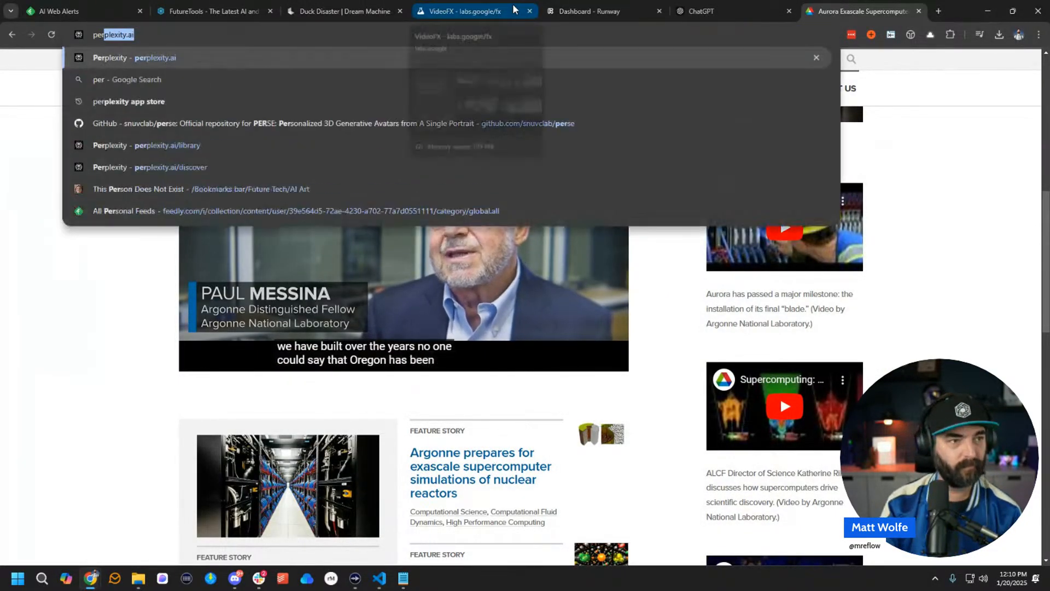
key("Return")
left_click(542, 294)
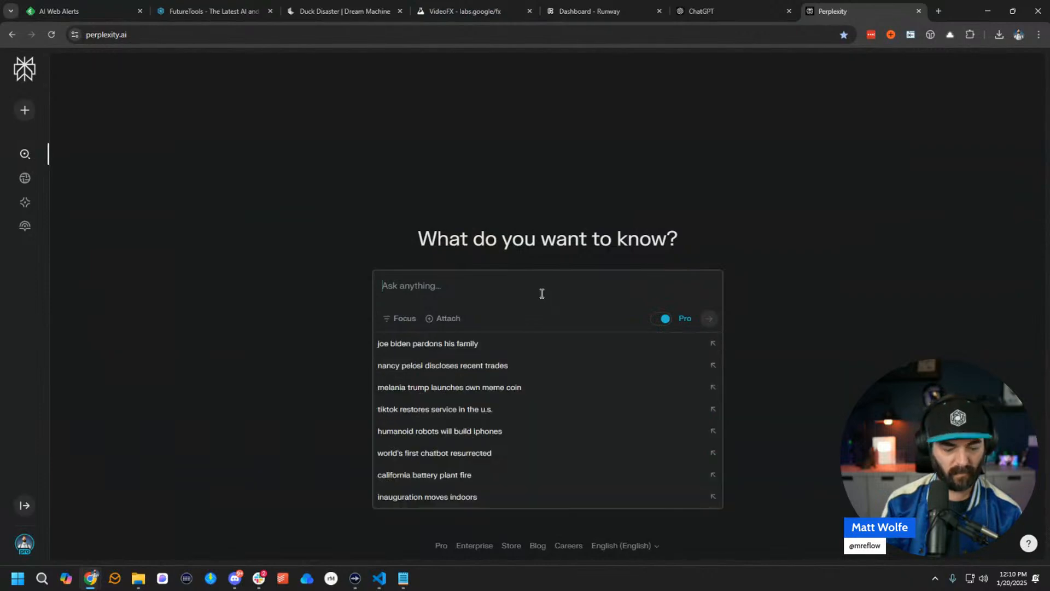
Ask Perplexity "Tell me about the Aurora Supercomputer" and read through the answer's technical specifications.
type("Tell me asbout")
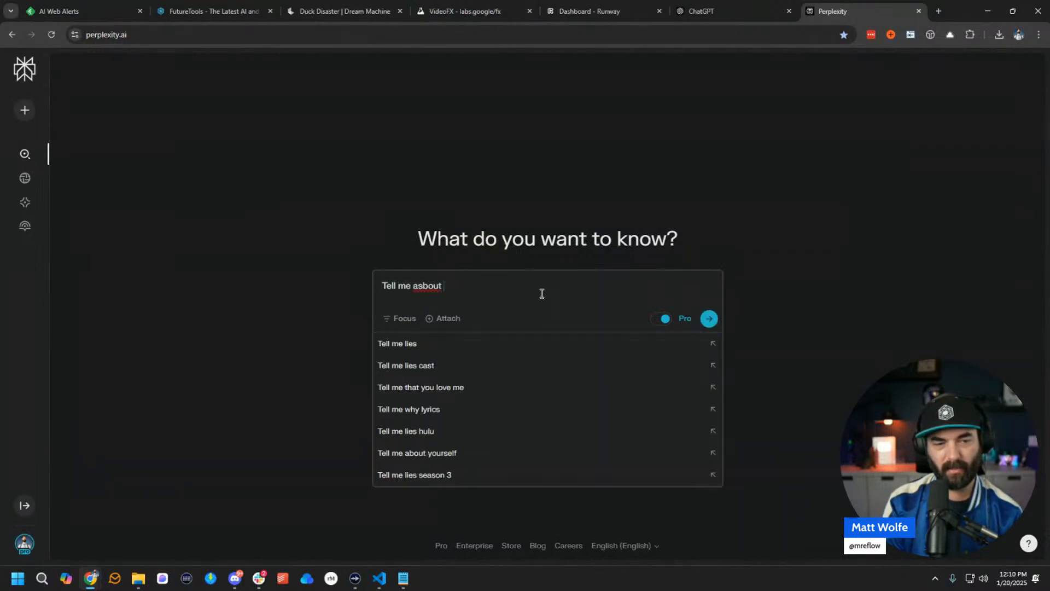
key("BackSpace")
key("BackSpace")
key("BackSpace")
key("BackSpace")
key("BackSpace")
key("BackSpace")
type("bout th")
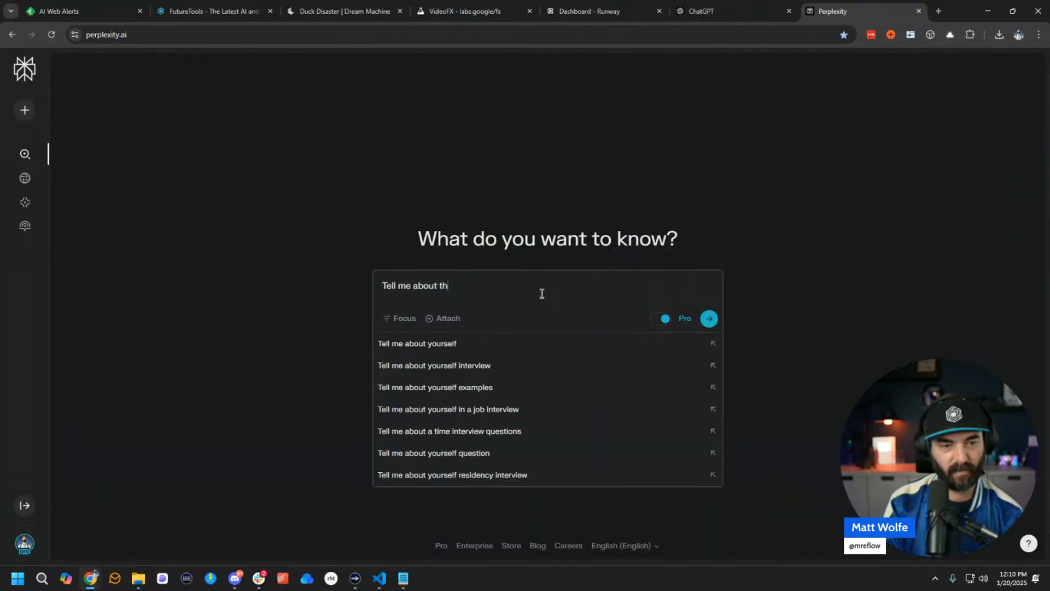
type("e Aut")
type("ora Supercomputer")
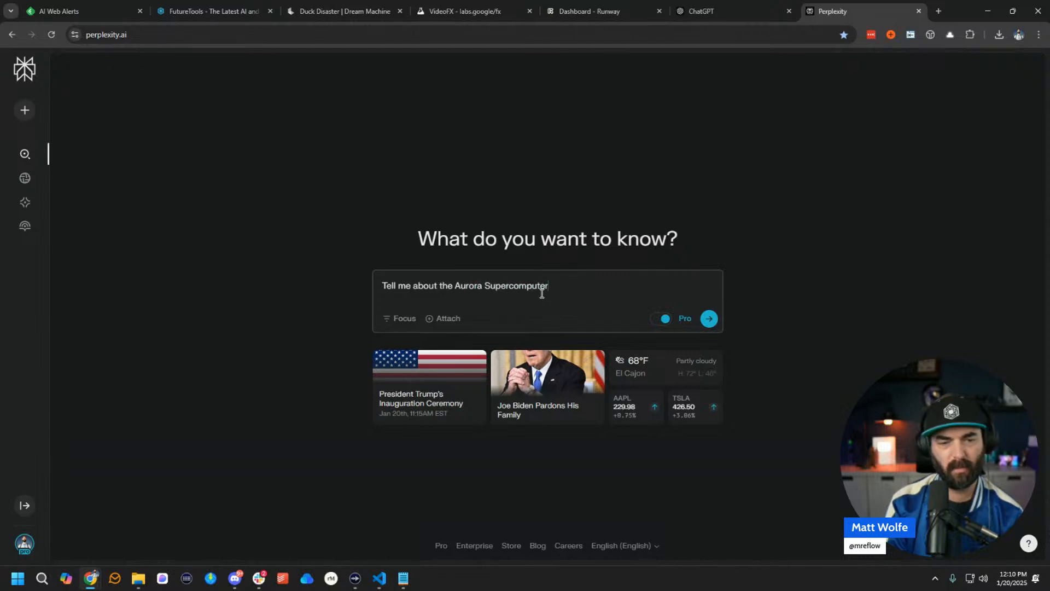
key("Return")
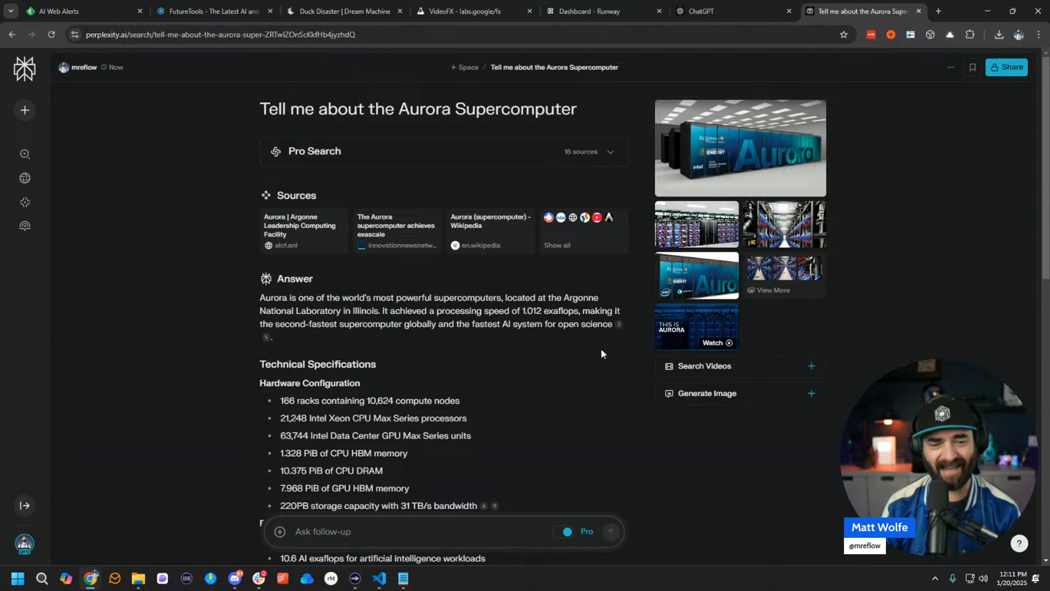
scroll(583, 402, "down", 2)
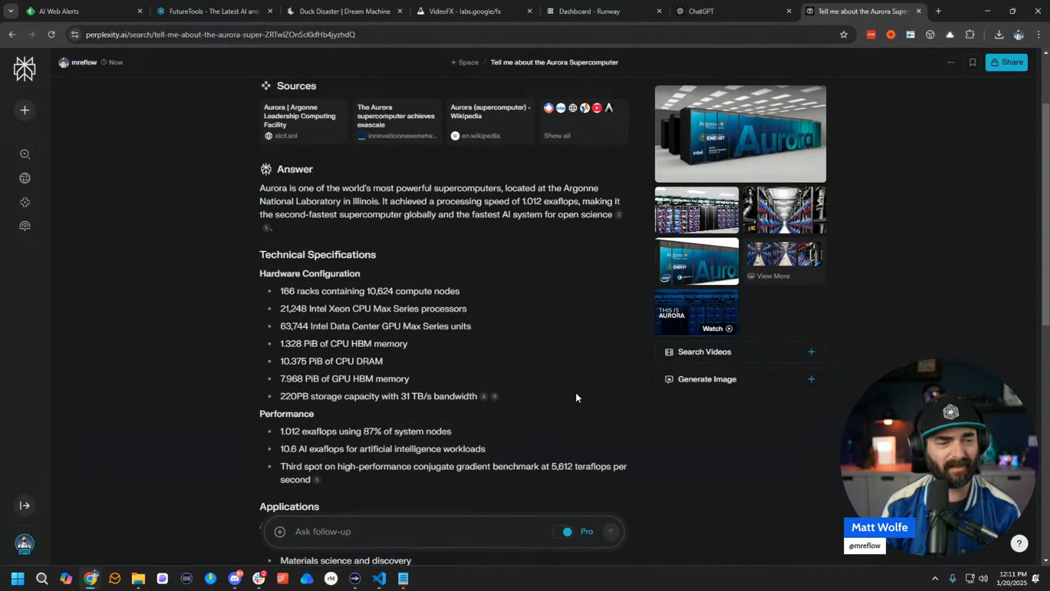
Read the rest of the Aurora answer, covering performance, applications, historical development and current status, and return to its beginning.
scroll(560, 382, "down", 4)
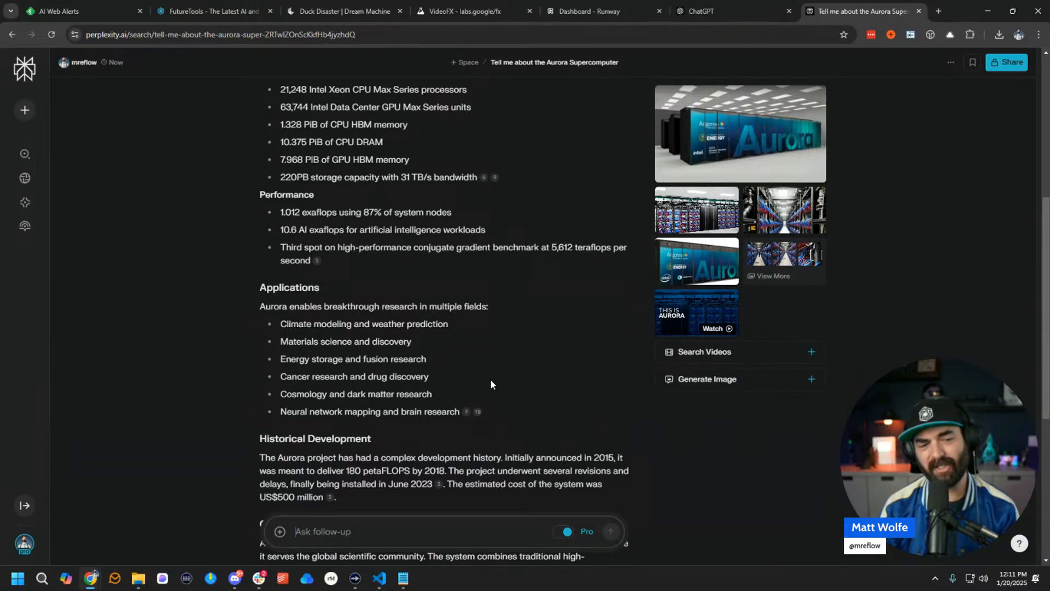
scroll(487, 388, "down", 1)
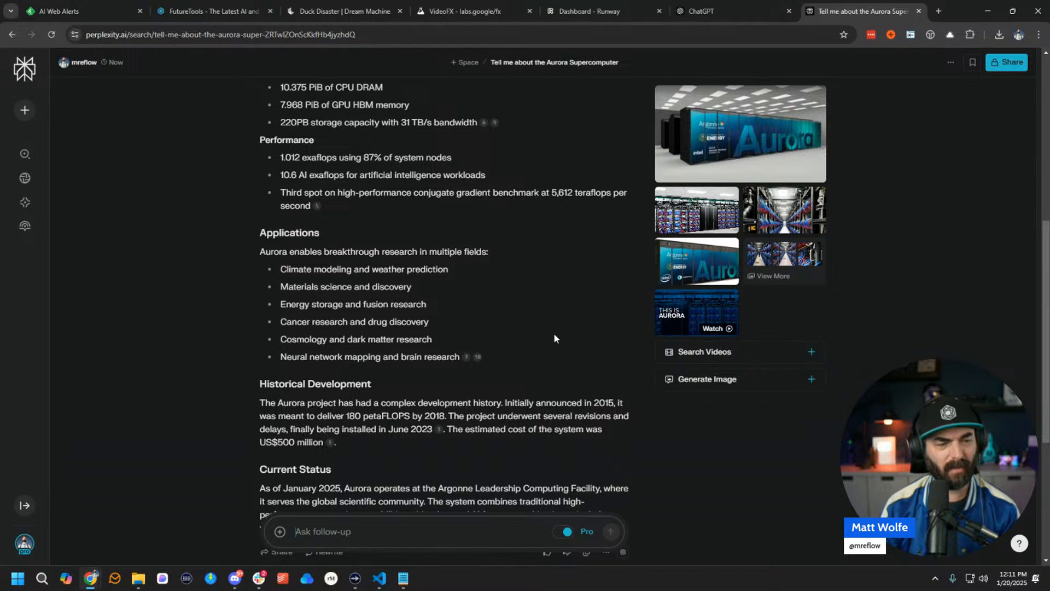
scroll(551, 356, "down", 1)
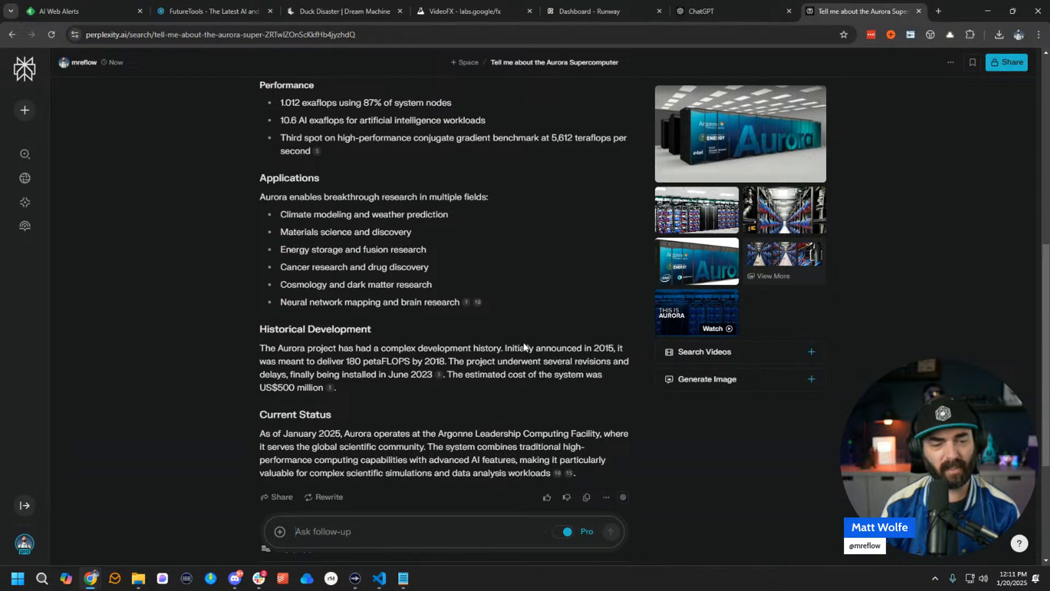
scroll(266, 395, "down", 2)
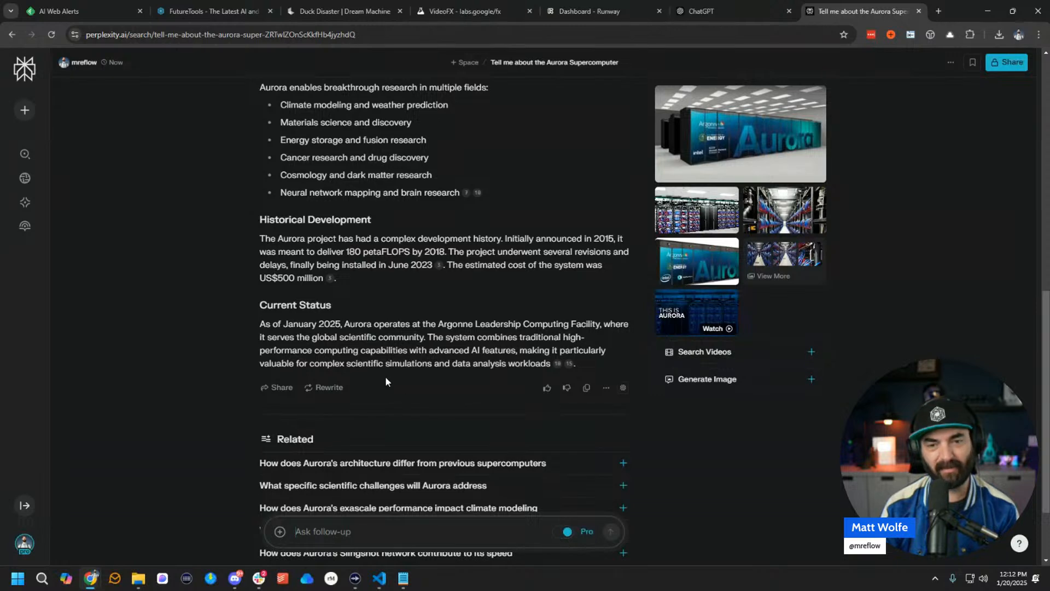
scroll(435, 403, "up", 3)
scroll(434, 404, "up", 5)
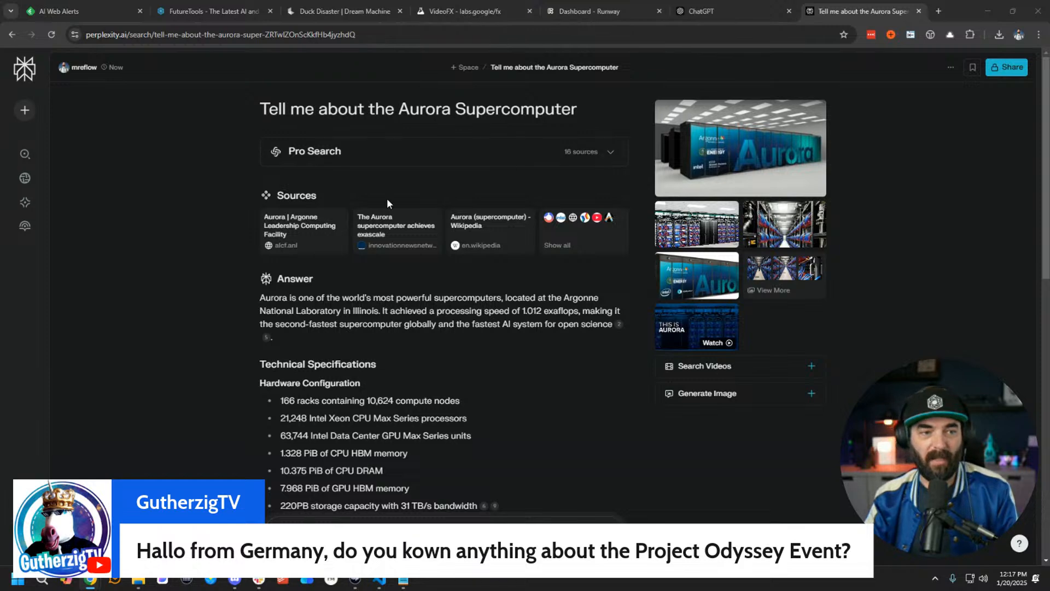
Start a new Perplexity thread asking "What is the project odyssey event?".
left_click(25, 110)
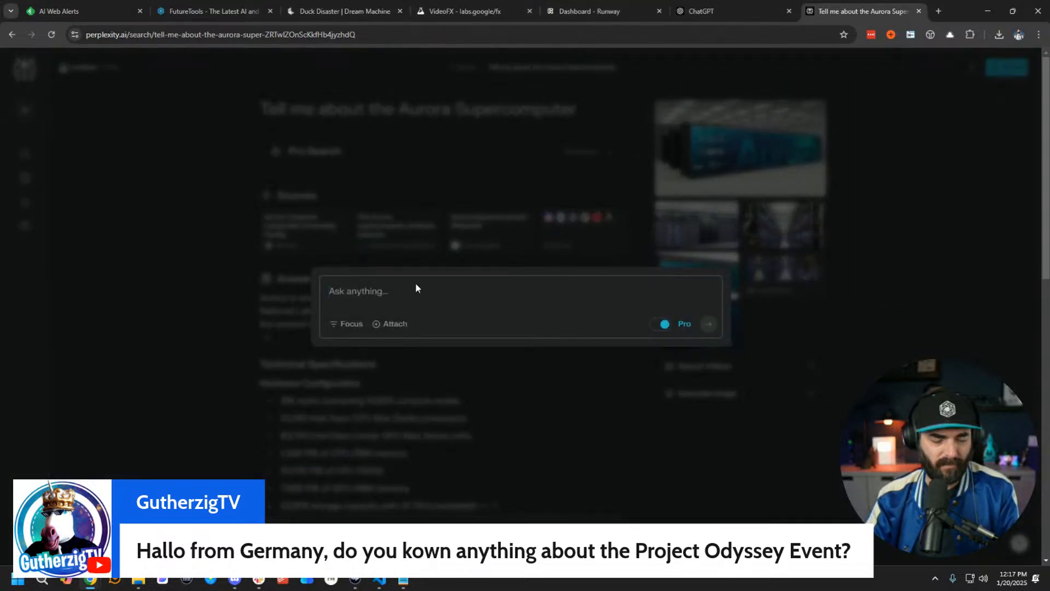
type("What is the pr")
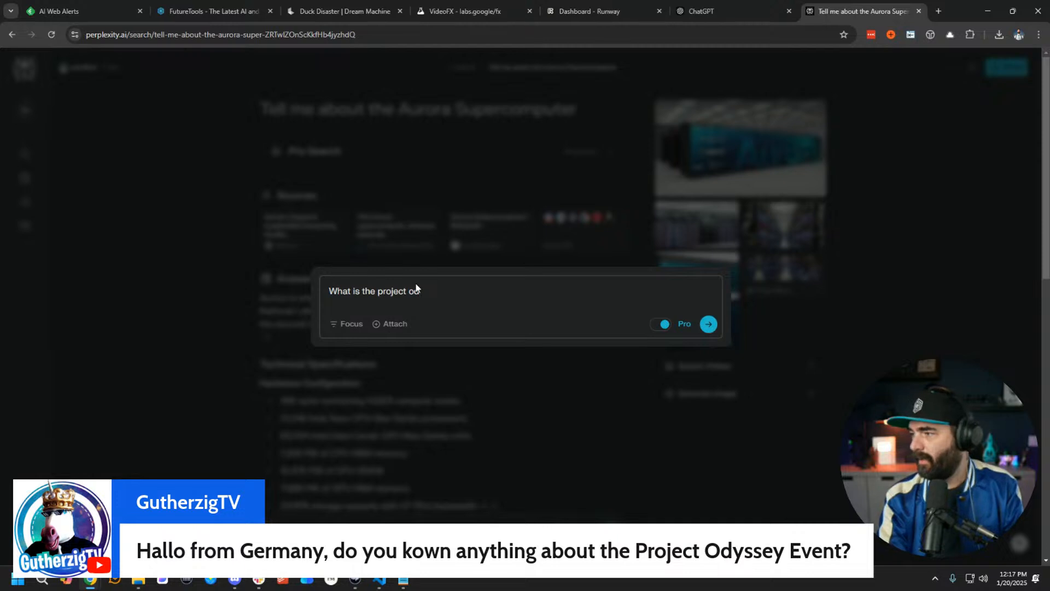
type("oject odysseyt")
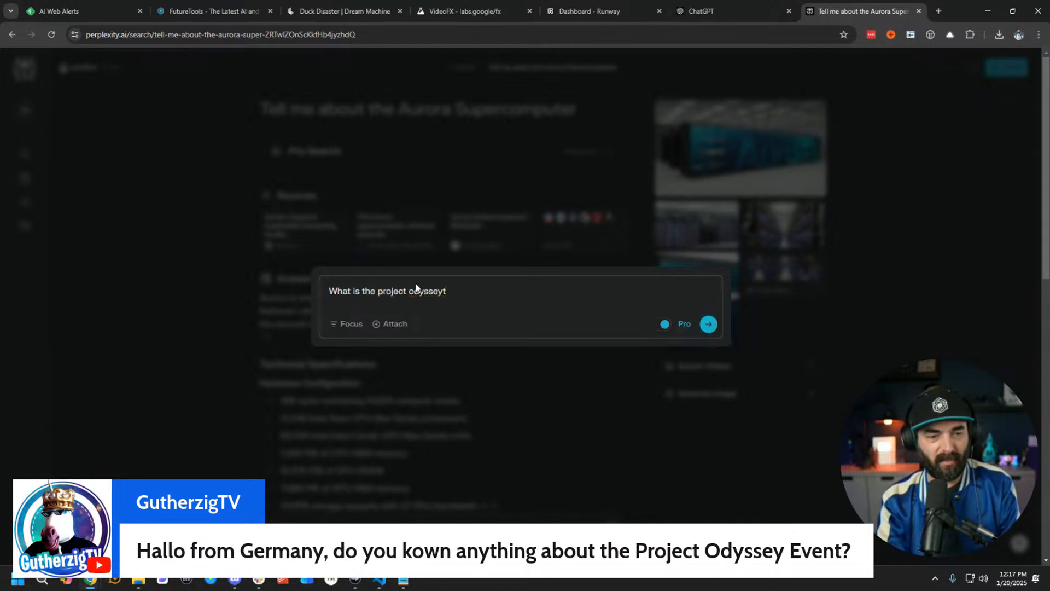
key("BackSpace")
type("event?")
key("Return")
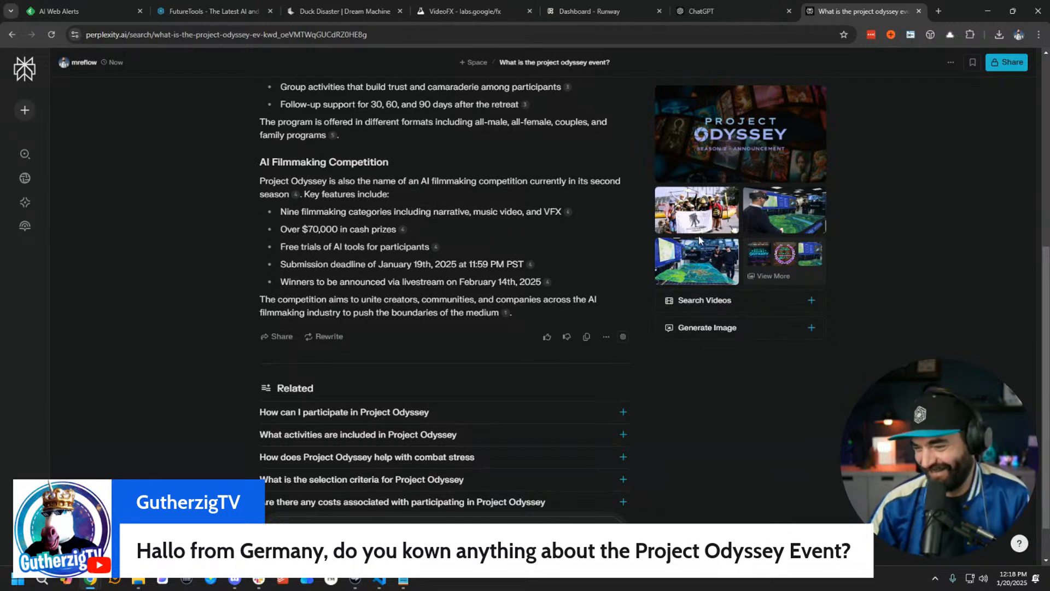
Open the source cited for the cash prizes and skim the Project Odyssey article through to its comments.
left_click(403, 230)
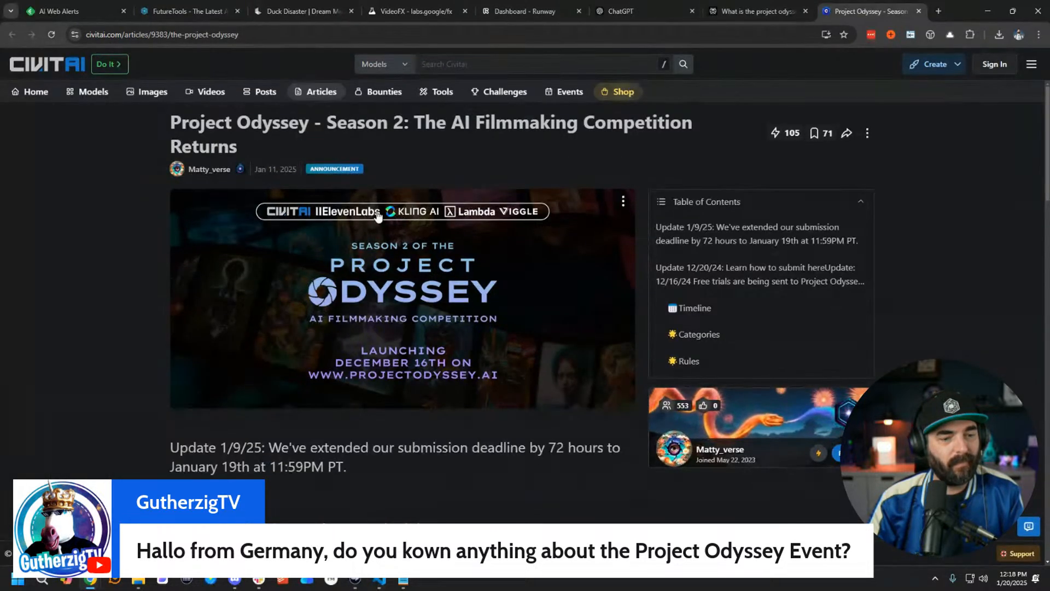
scroll(162, 222, "down", 2)
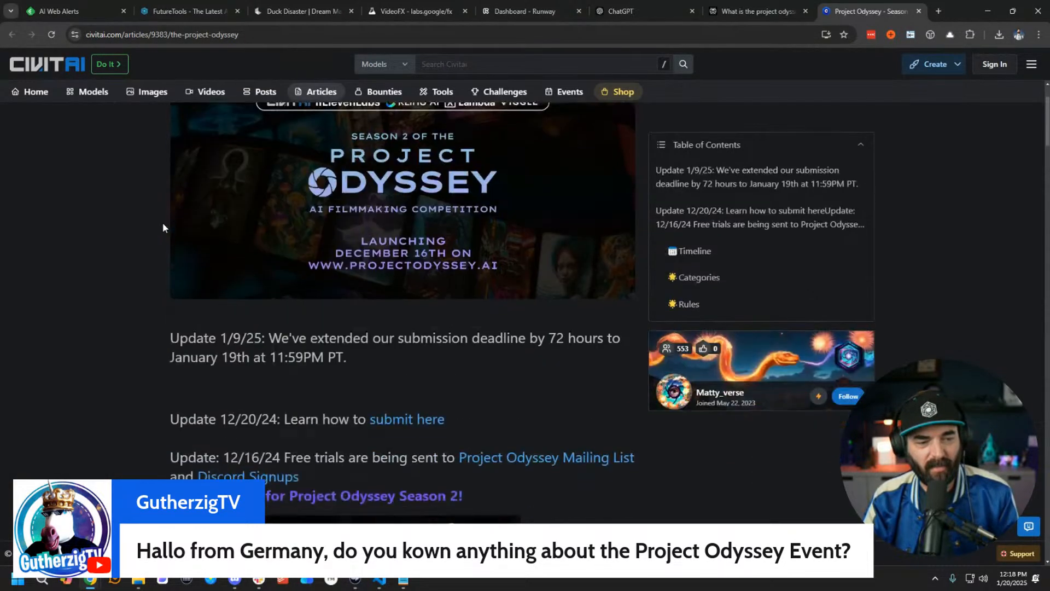
scroll(165, 224, "down", 6)
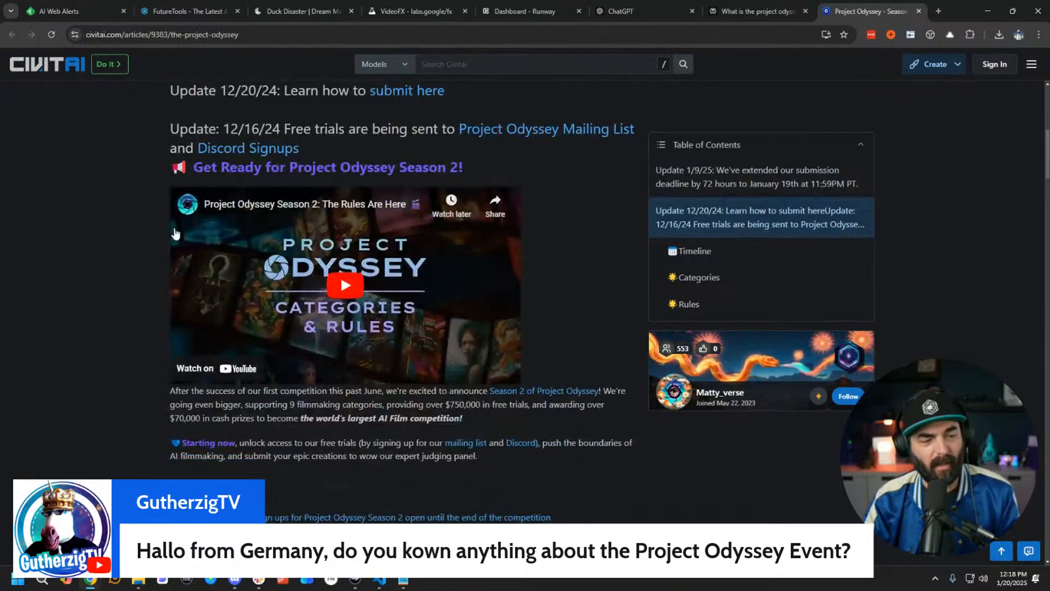
scroll(176, 233, "up", 7)
scroll(177, 237, "down", 13)
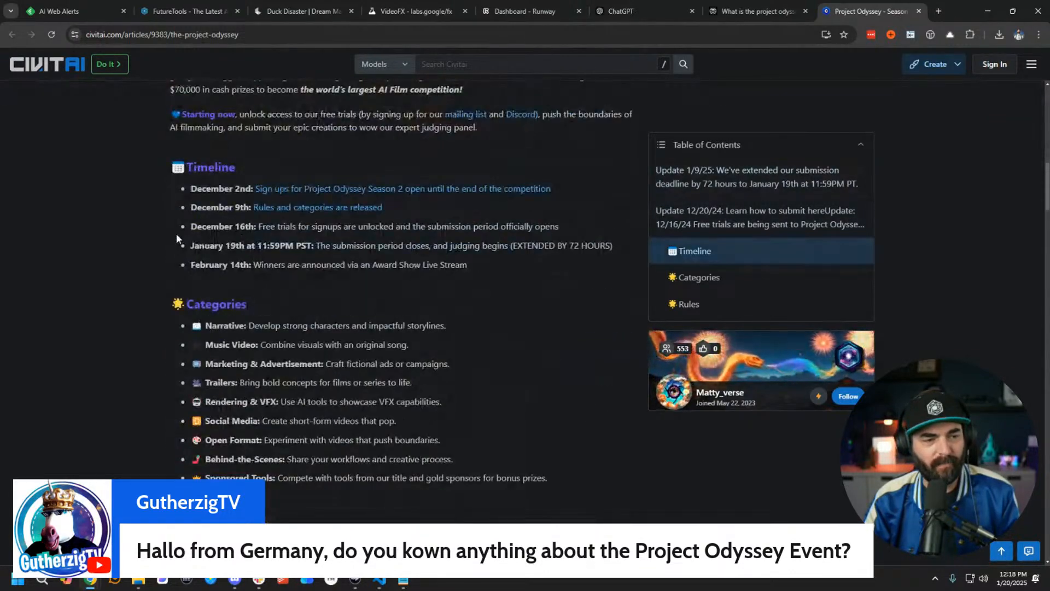
scroll(176, 238, "down", 20)
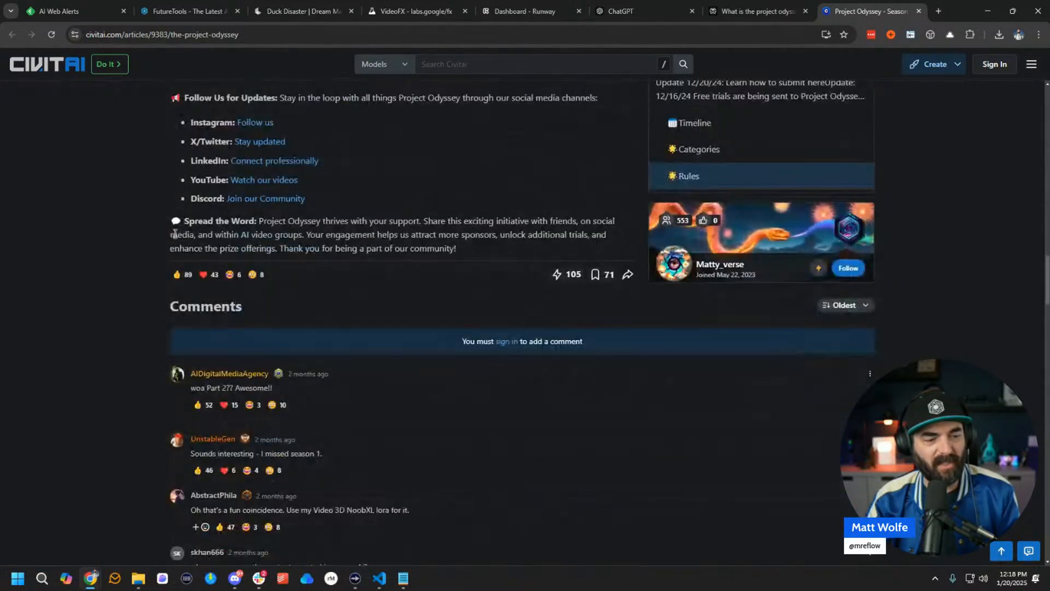
Review the Project Odyssey article's sponsors, categories and timeline back up to its title, and close the article.
scroll(174, 233, "up", 5)
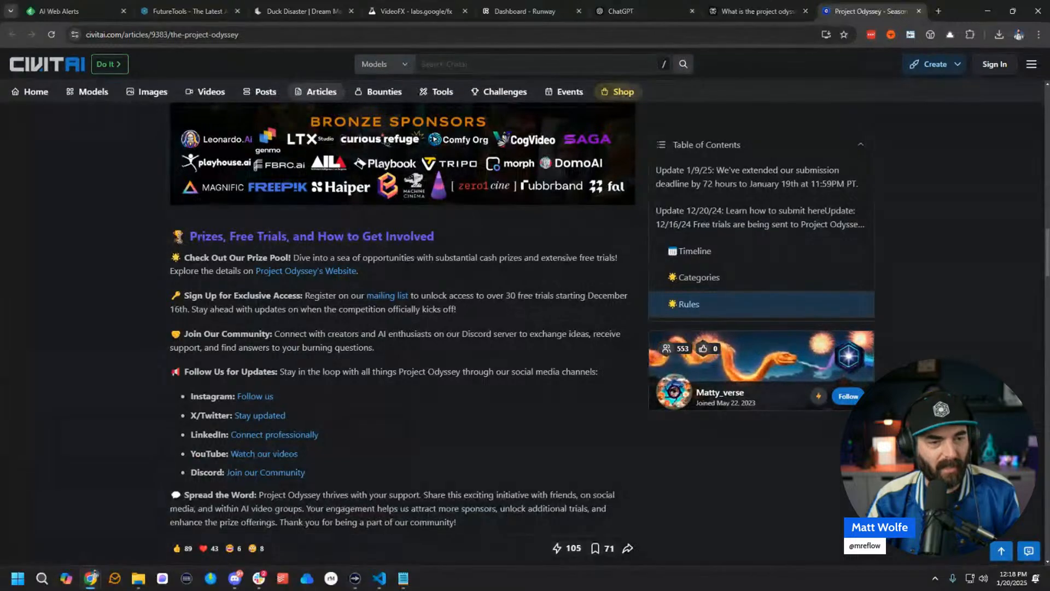
scroll(183, 243, "up", 10)
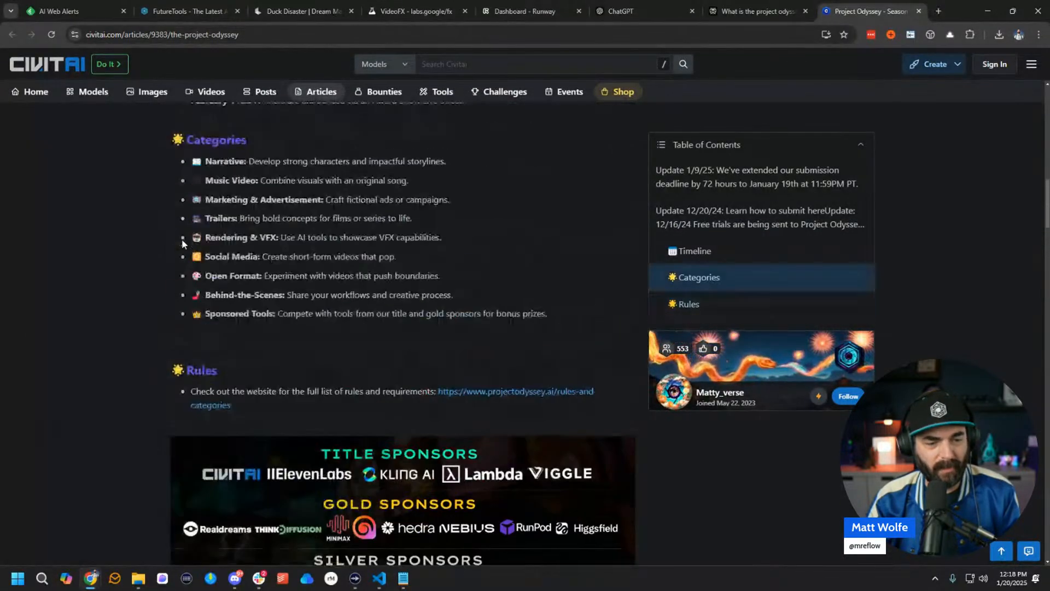
scroll(183, 240, "up", 10)
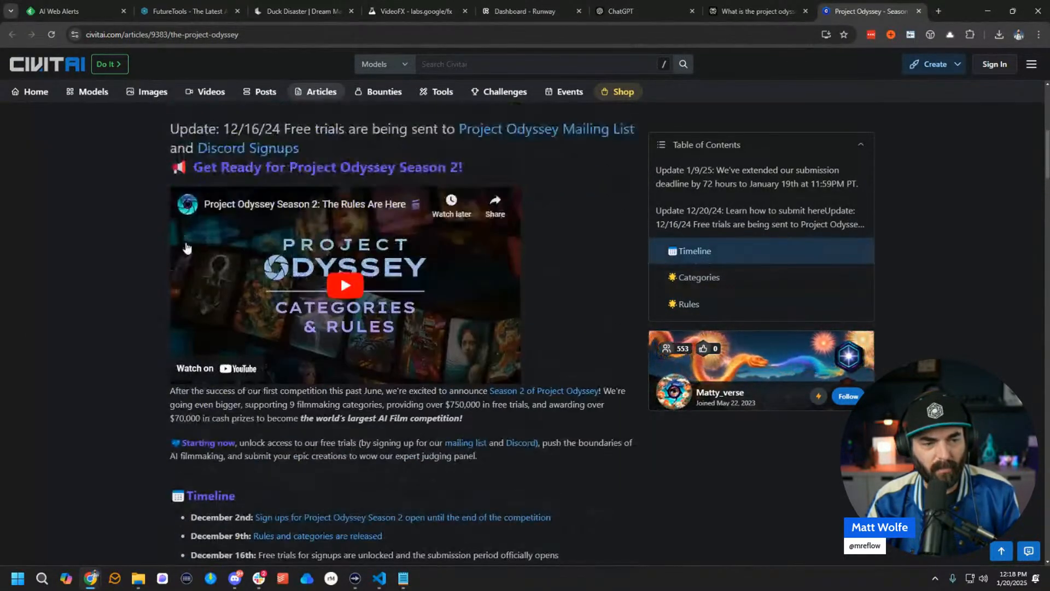
scroll(185, 240, "up", 6)
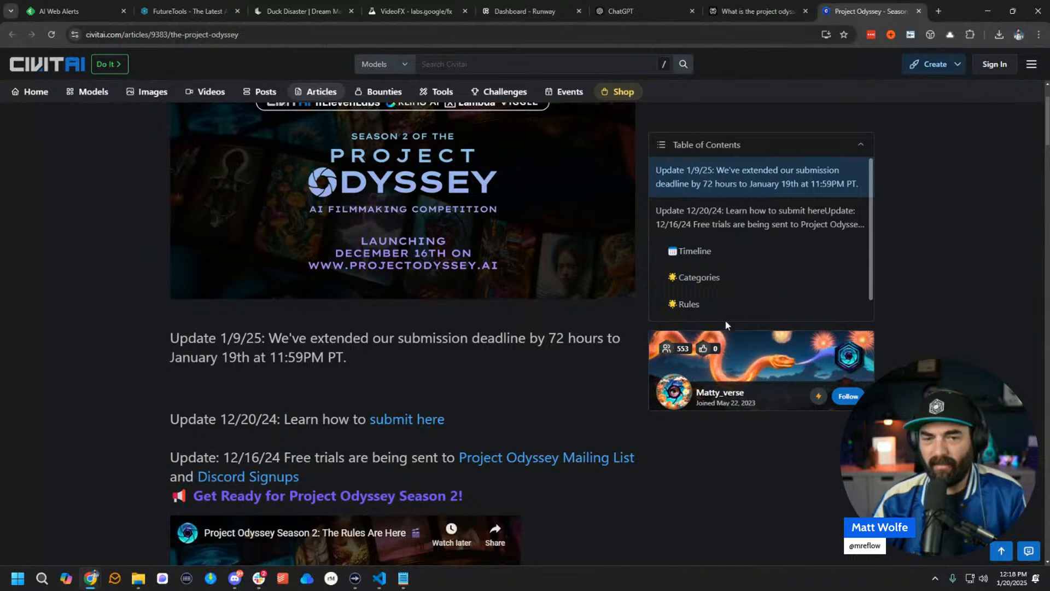
scroll(973, 290, "up", 2)
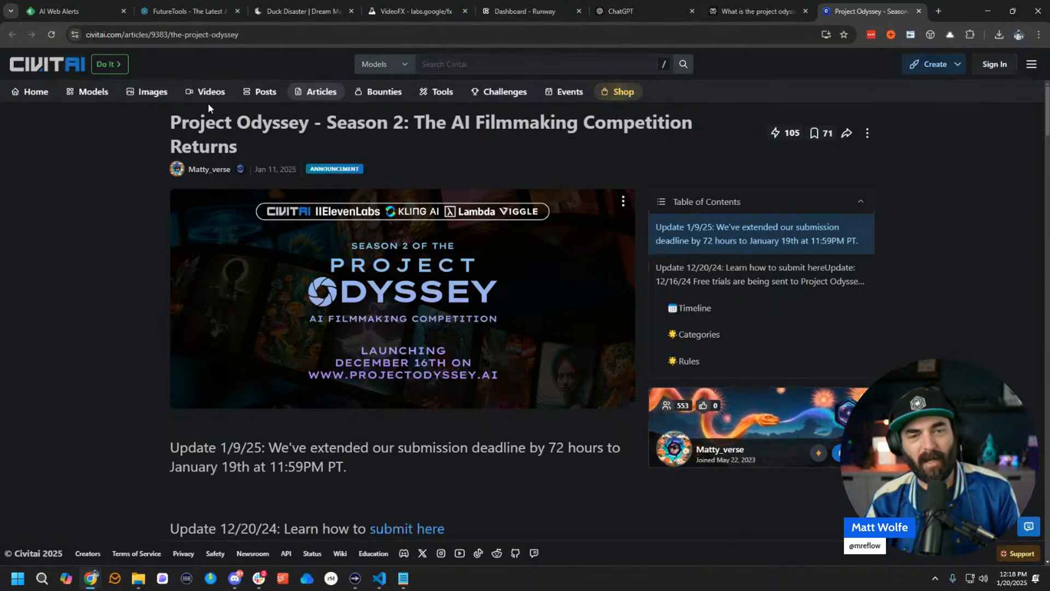
scroll(809, 304, "down", 1)
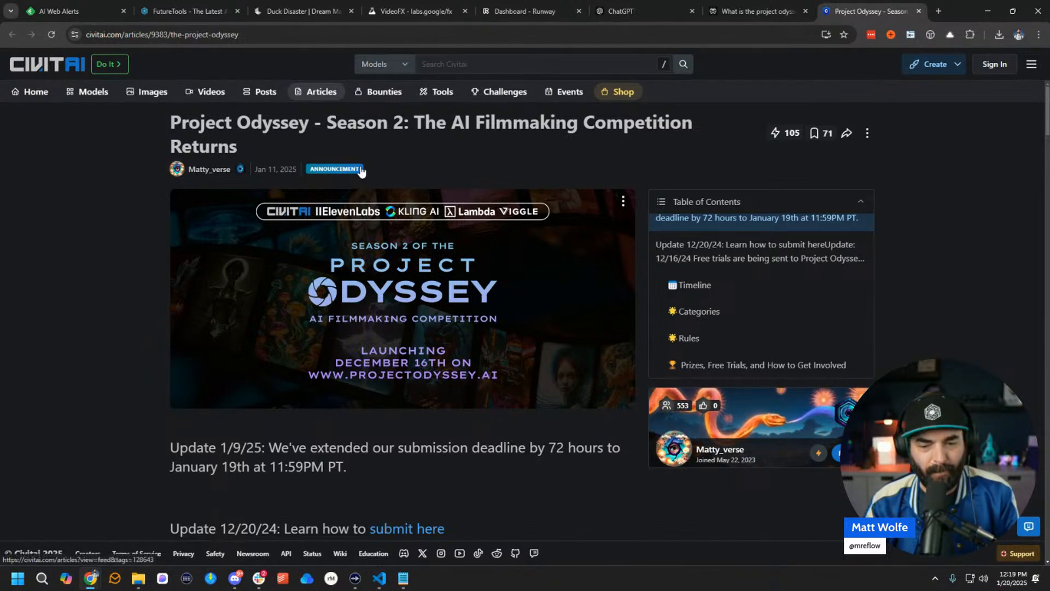
left_click(919, 11)
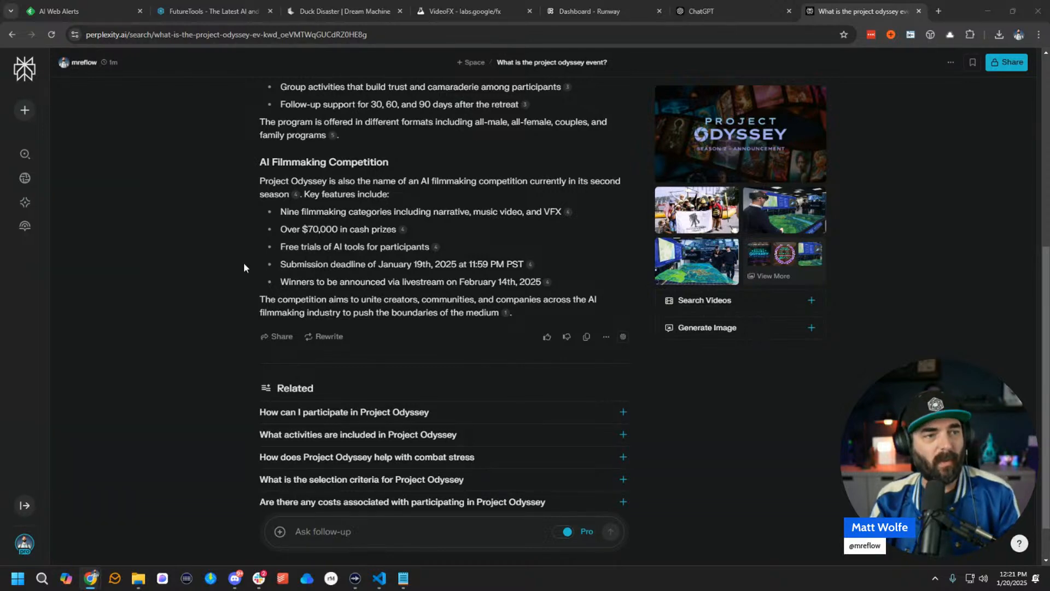
Switch to the Future Tools site, open its FAQ page and expand the question about getting in contact.
key("ctrl+2")
scroll(717, 108, "up", 1)
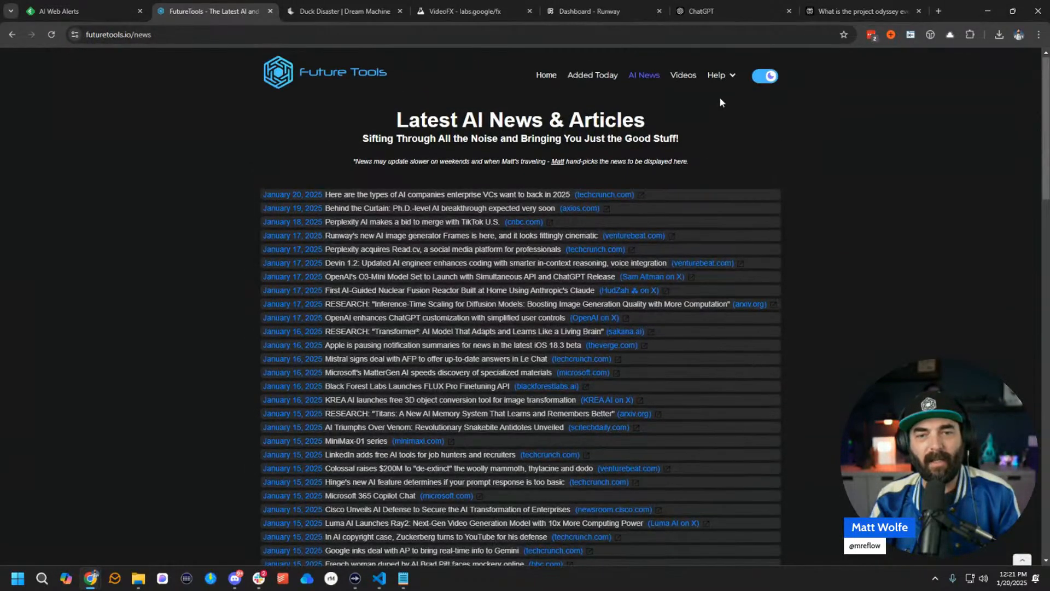
mouse_move(721, 75)
left_click(728, 112)
scroll(933, 317, "down", 10)
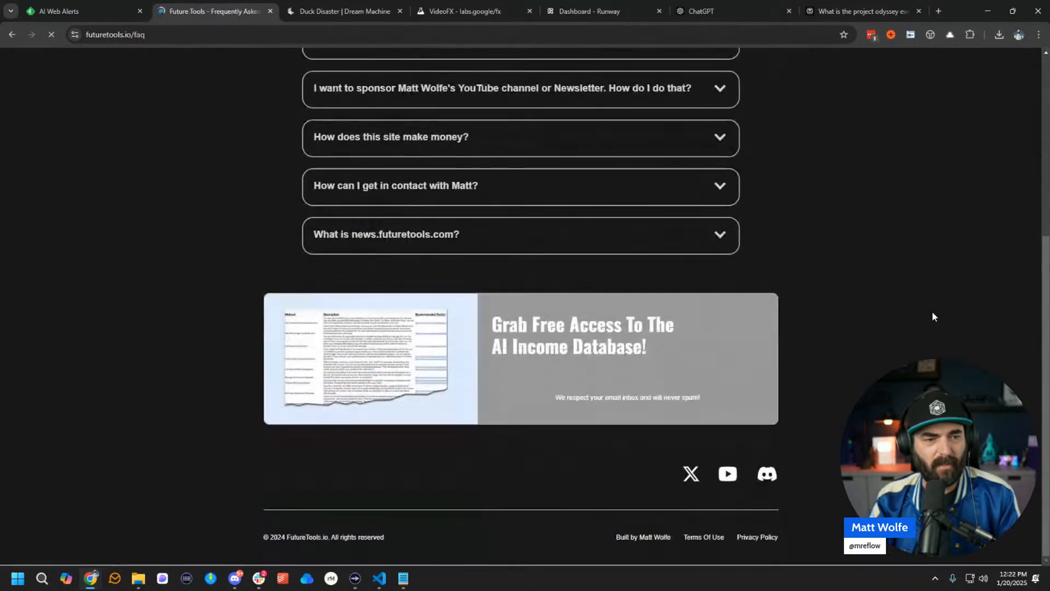
scroll(706, 419, "up", 5)
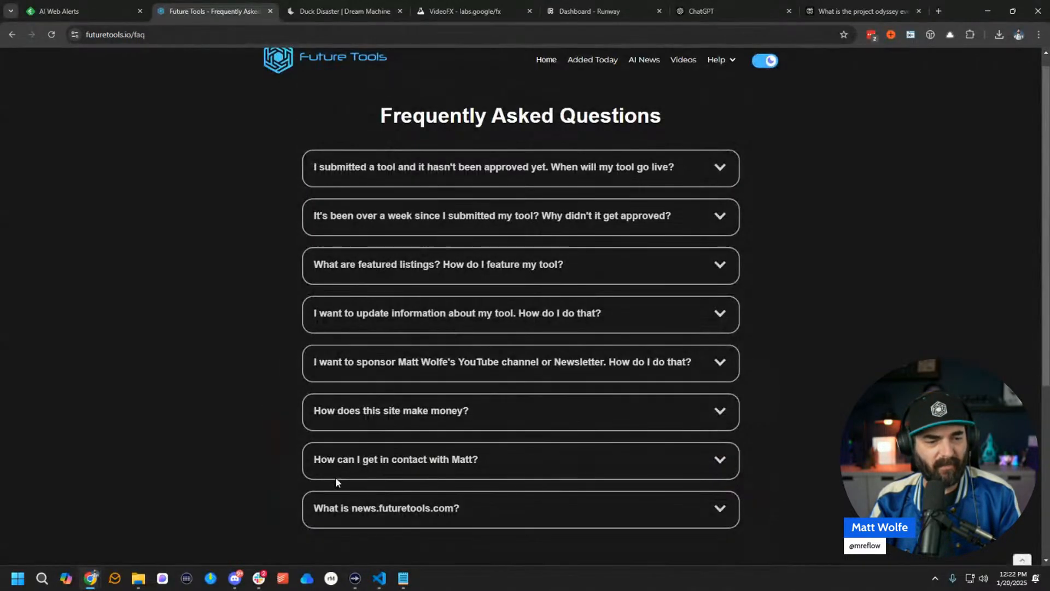
left_click(455, 458)
scroll(841, 497, "down", 2)
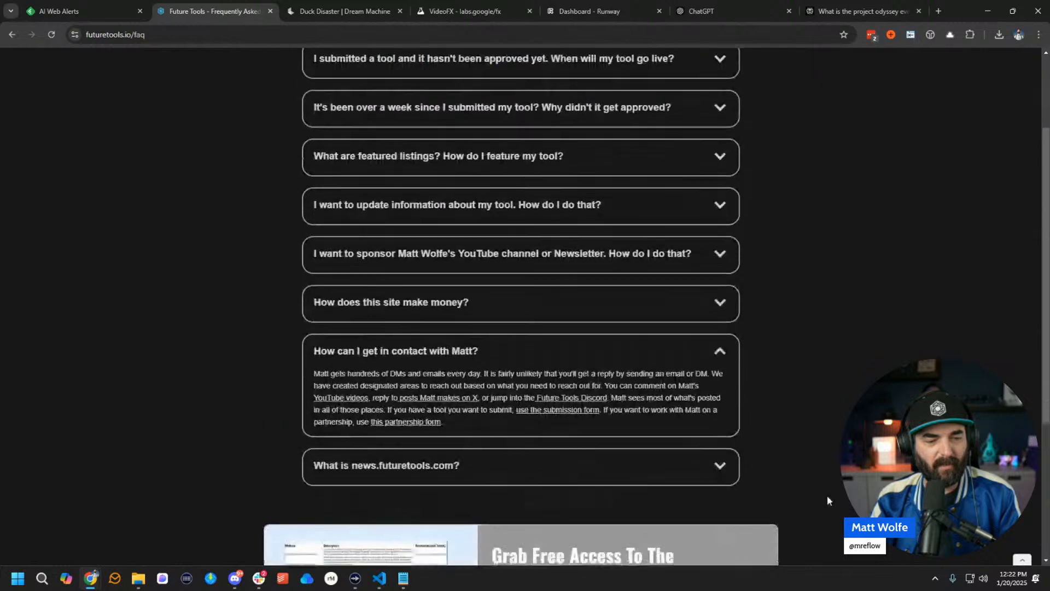
View the tool submission form and the partnership form linked in the FAQ's contact answer, and close the Future Tools tab.
left_click(558, 410)
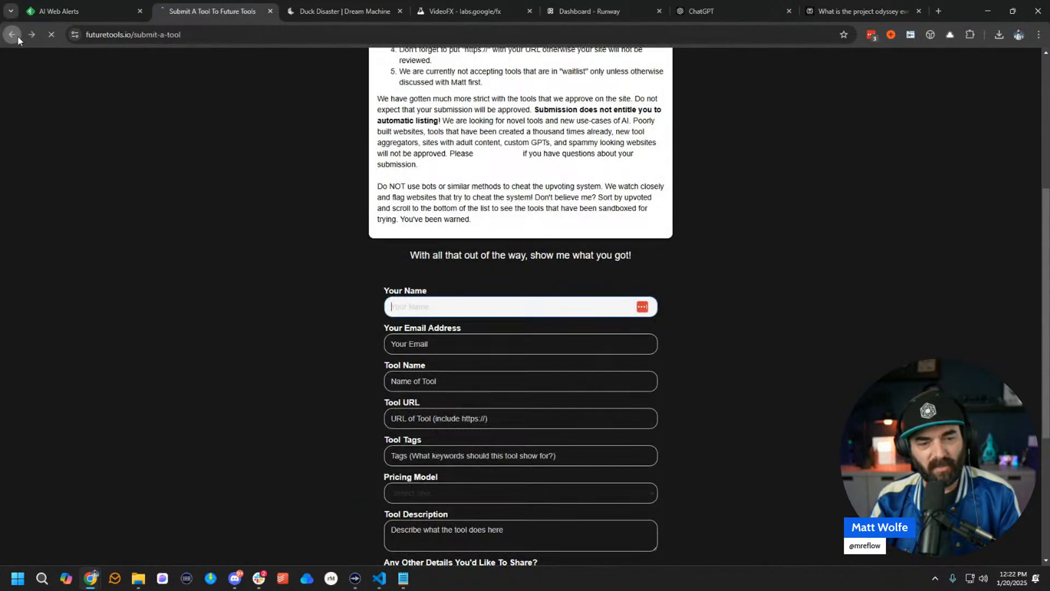
left_click(12, 34)
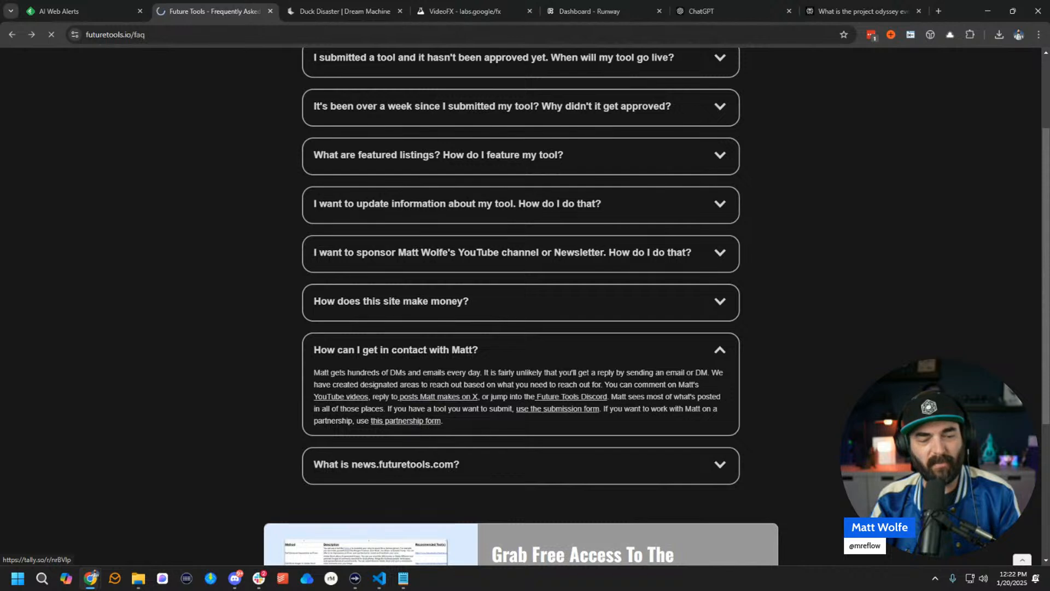
left_click(406, 420)
left_click(89, 36)
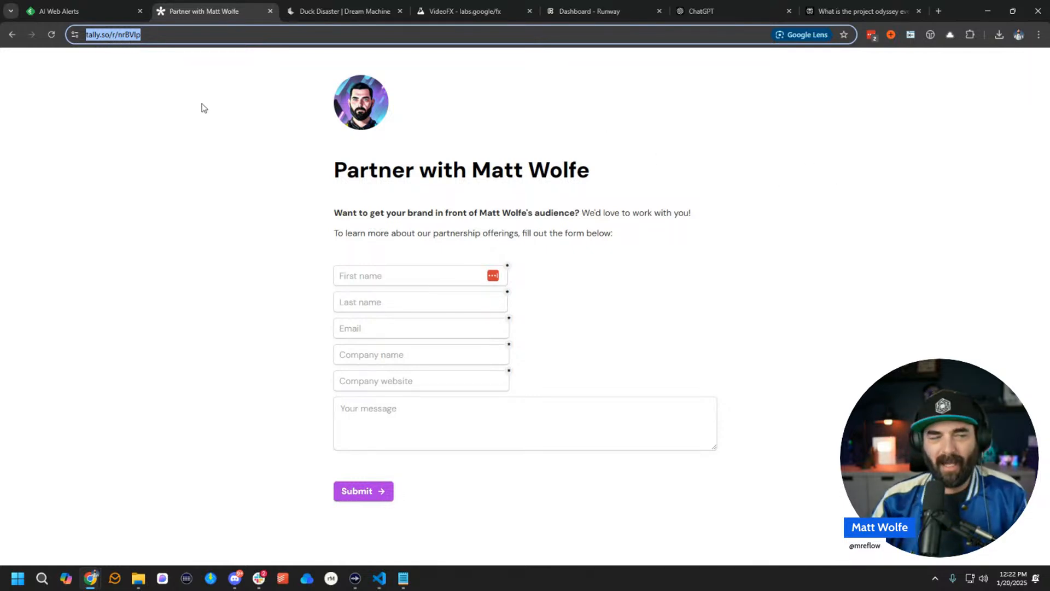
left_click(271, 11)
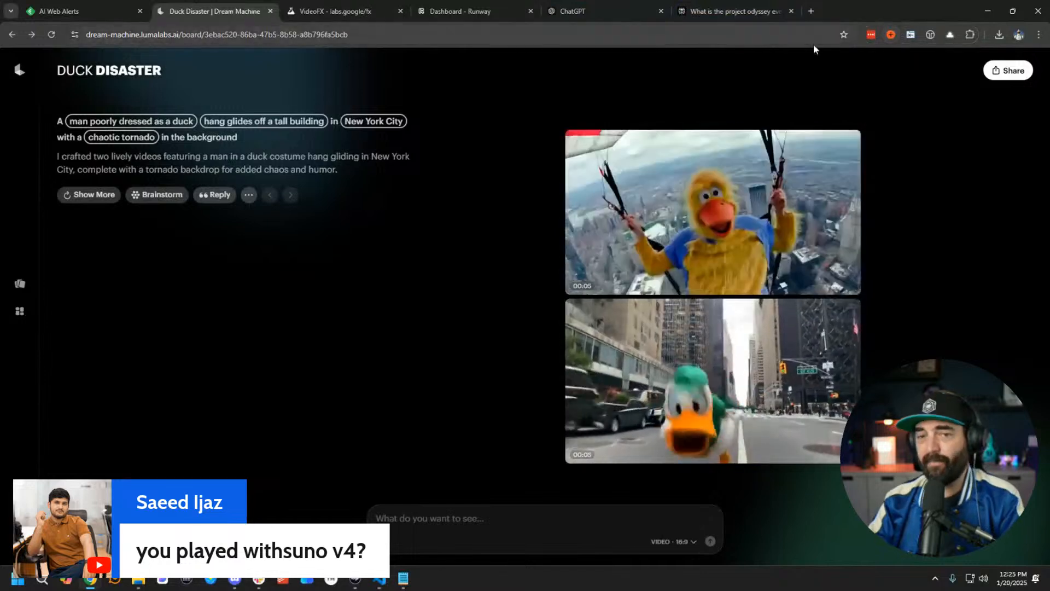
Open Suno in a new tab and look through the songs in the library.
left_click(812, 11)
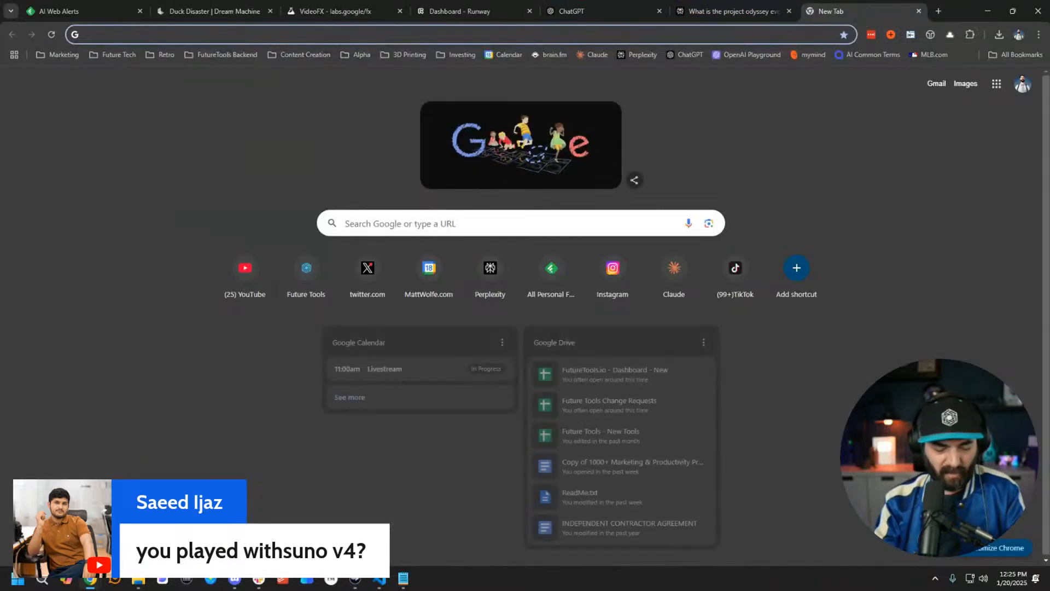
type("suno")
key("Return")
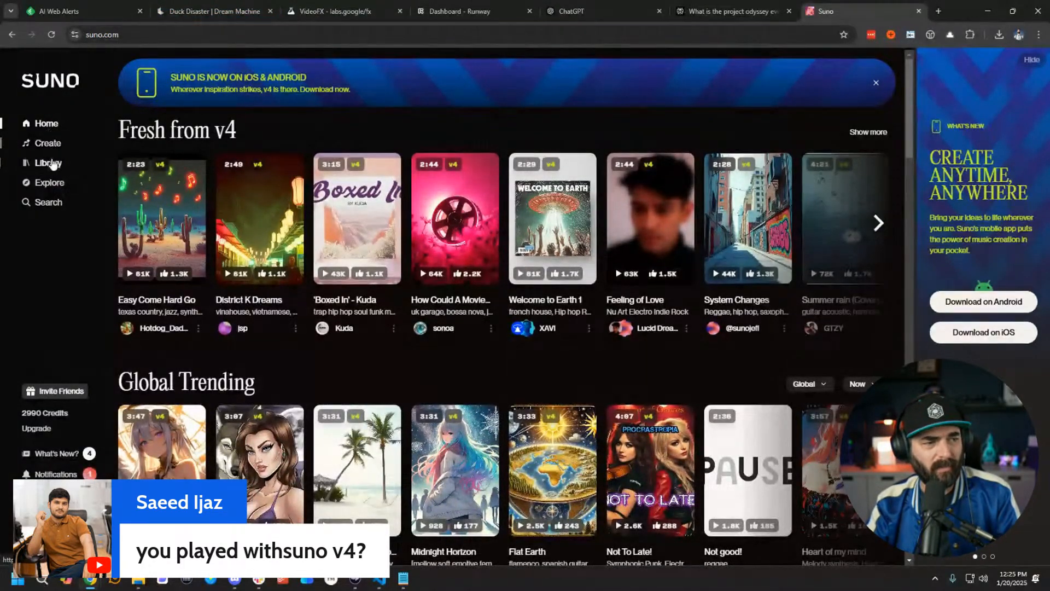
left_click(52, 163)
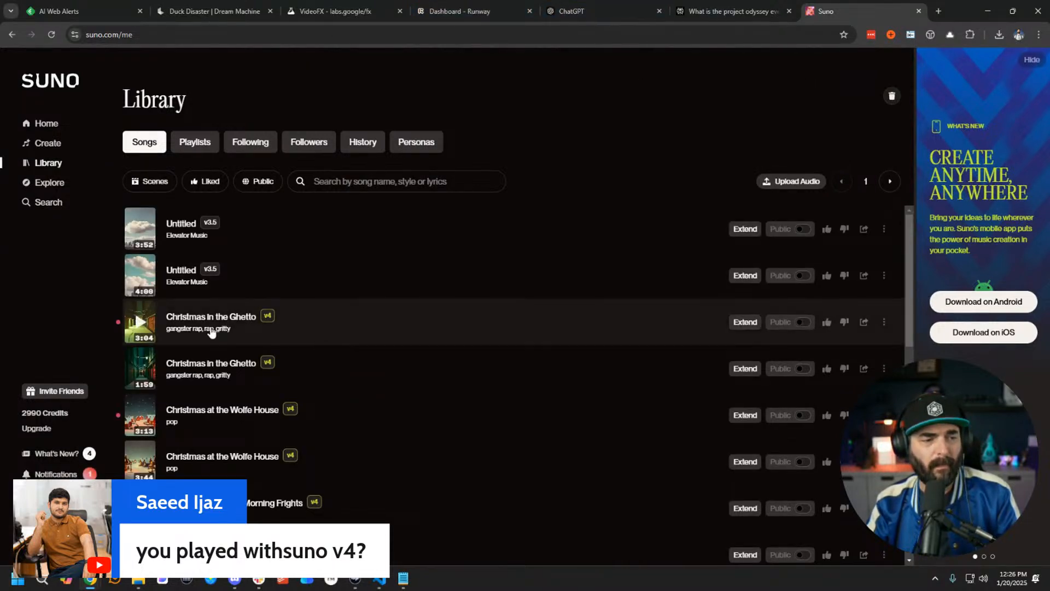
scroll(227, 332, "down", 1)
scroll(258, 293, "down", 7)
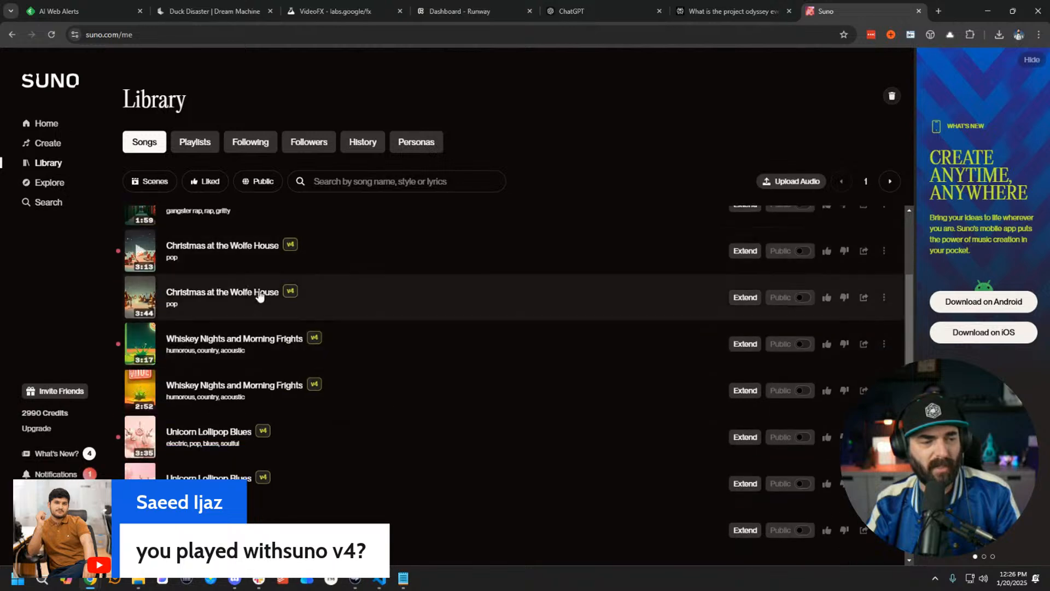
scroll(317, 405, "down", 3)
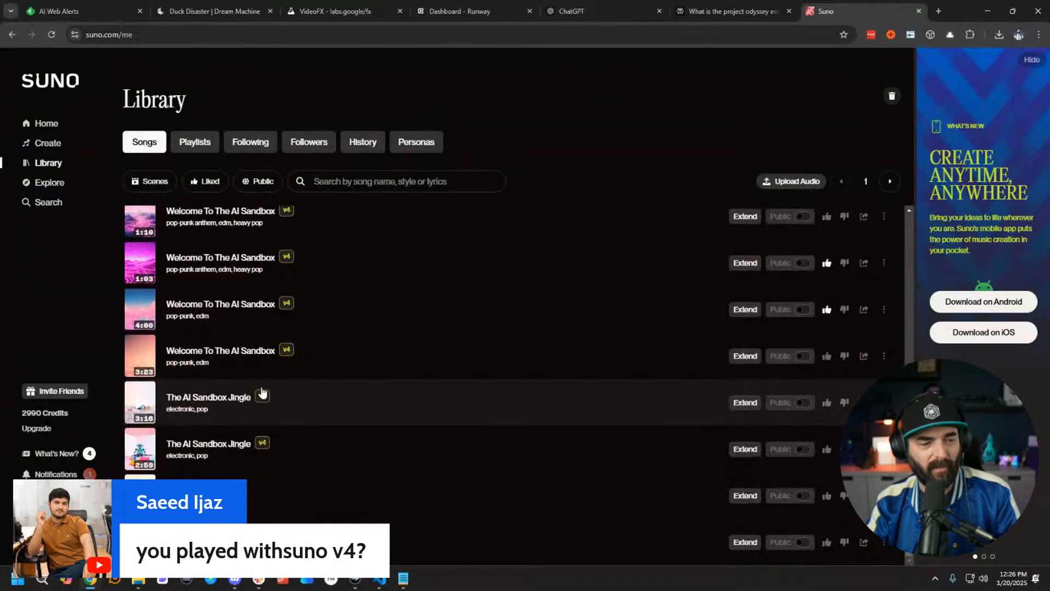
scroll(358, 391, "up", 10)
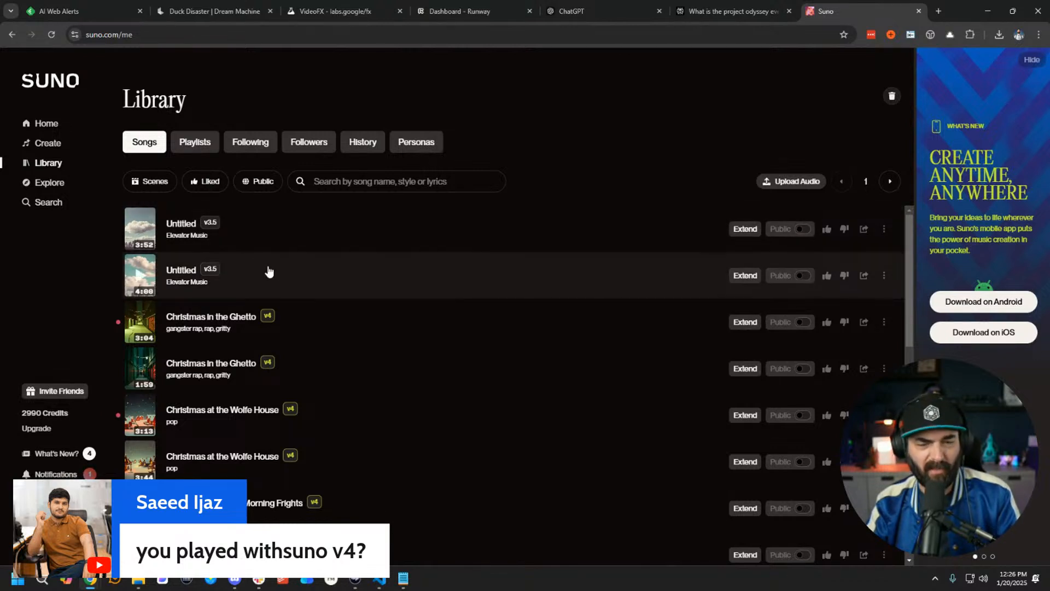
Play the first untitled Elevator Music song in the library, pause it, and briefly check the Runway dashboard before returning to Suno.
left_click(140, 232)
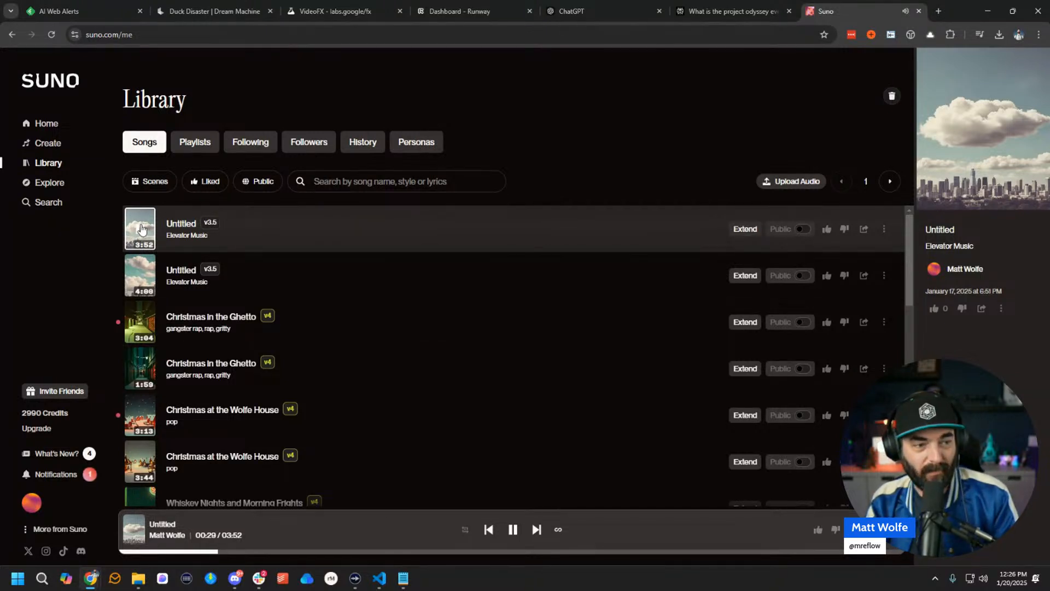
key("space")
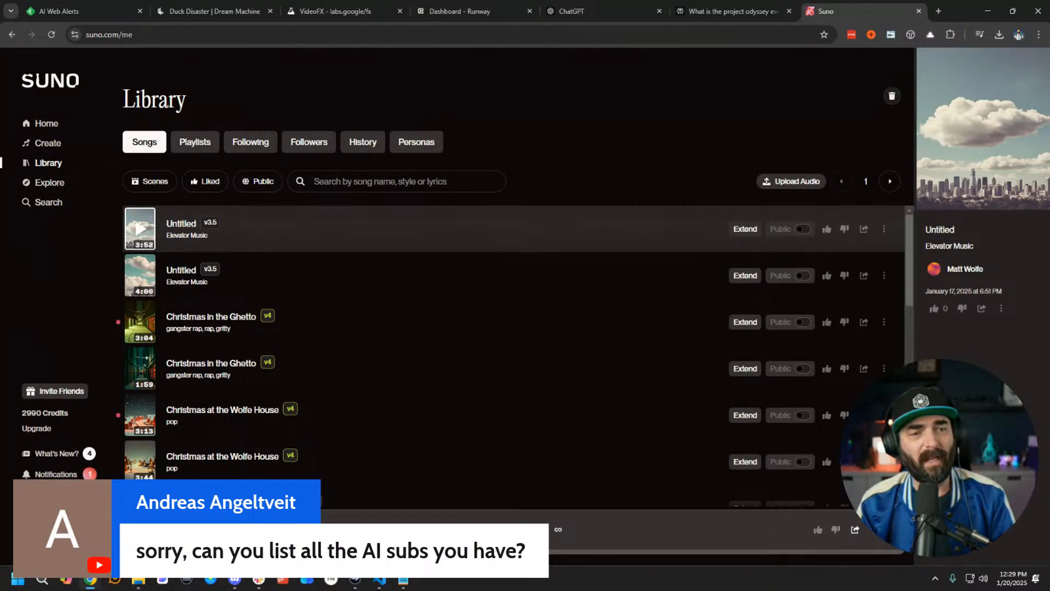
left_click(438, 11)
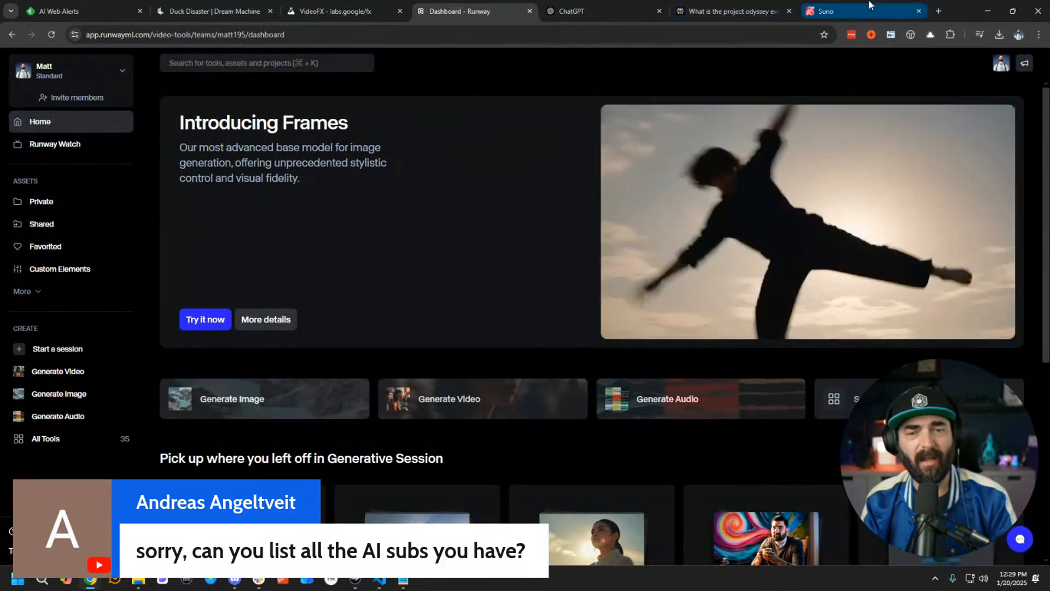
left_click(872, 6)
Close the VideoFX, Luma Dream Machine and Suno tabs, leaving the Runway dashboard in view.
left_click(326, 12)
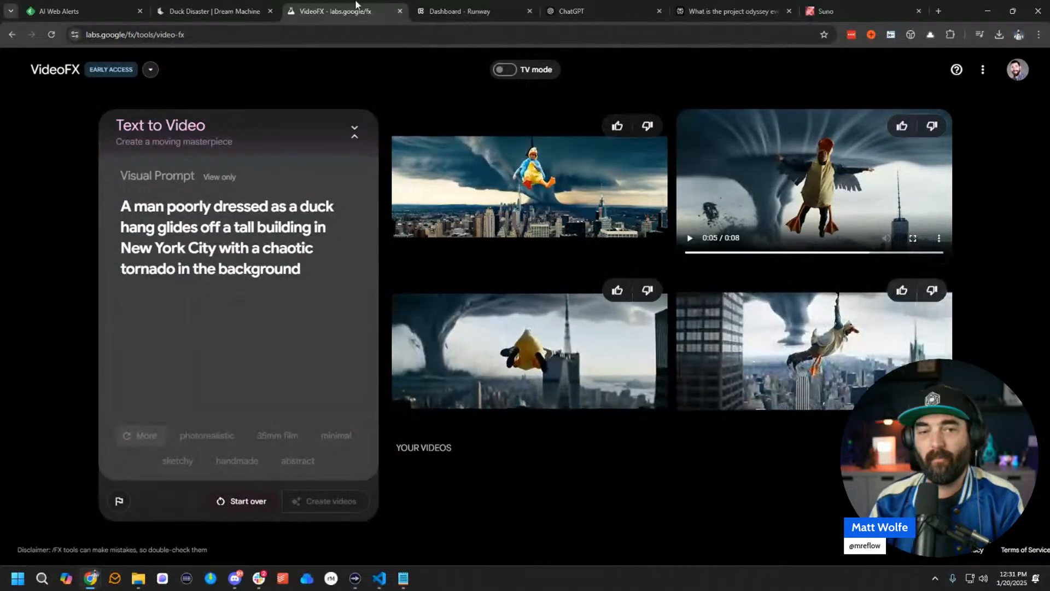
left_click(400, 11)
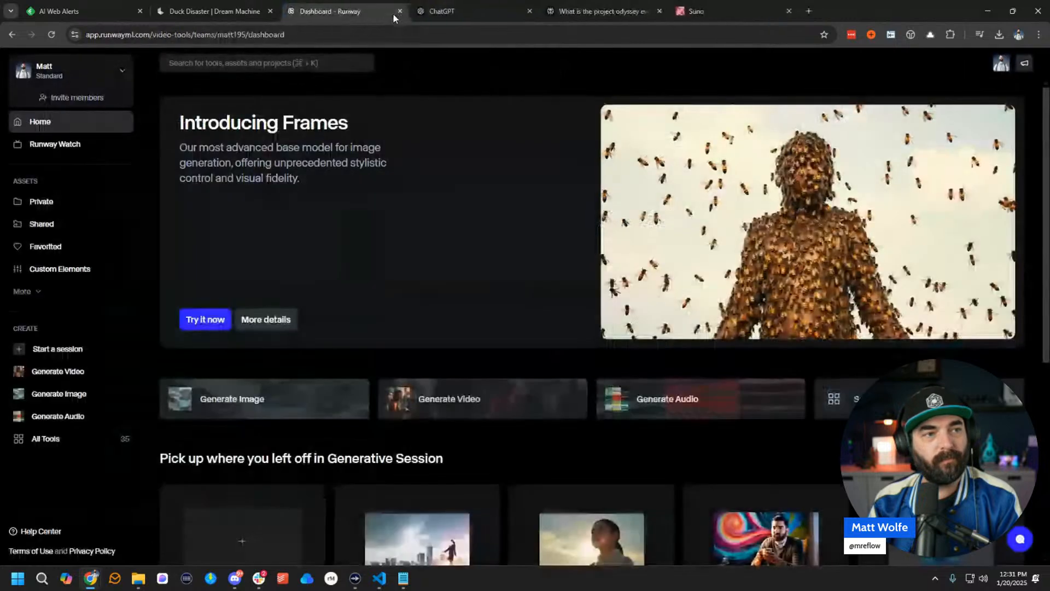
left_click(225, 11)
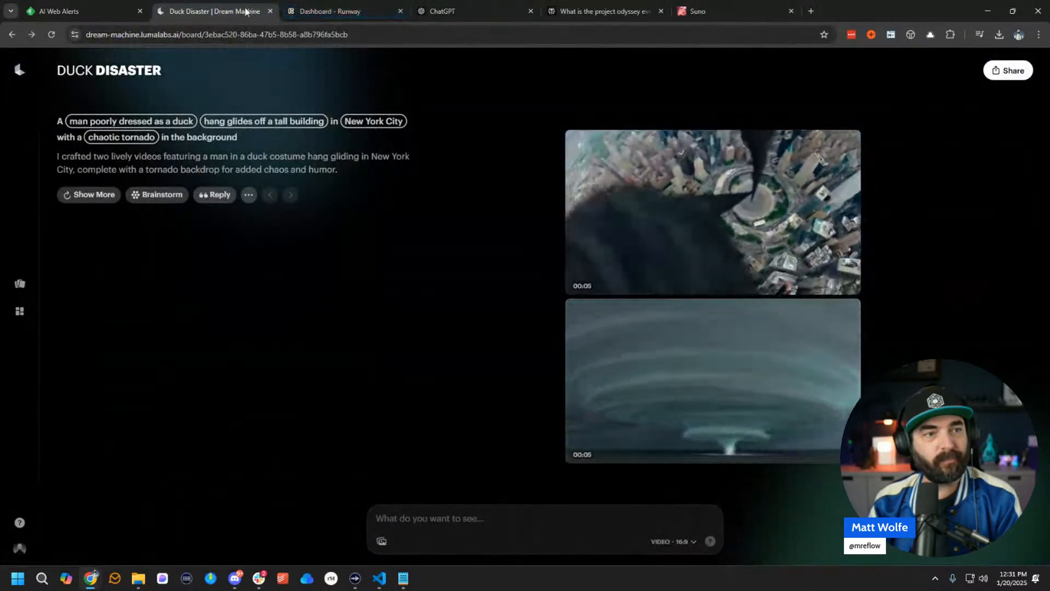
left_click(283, 15)
left_click(270, 11)
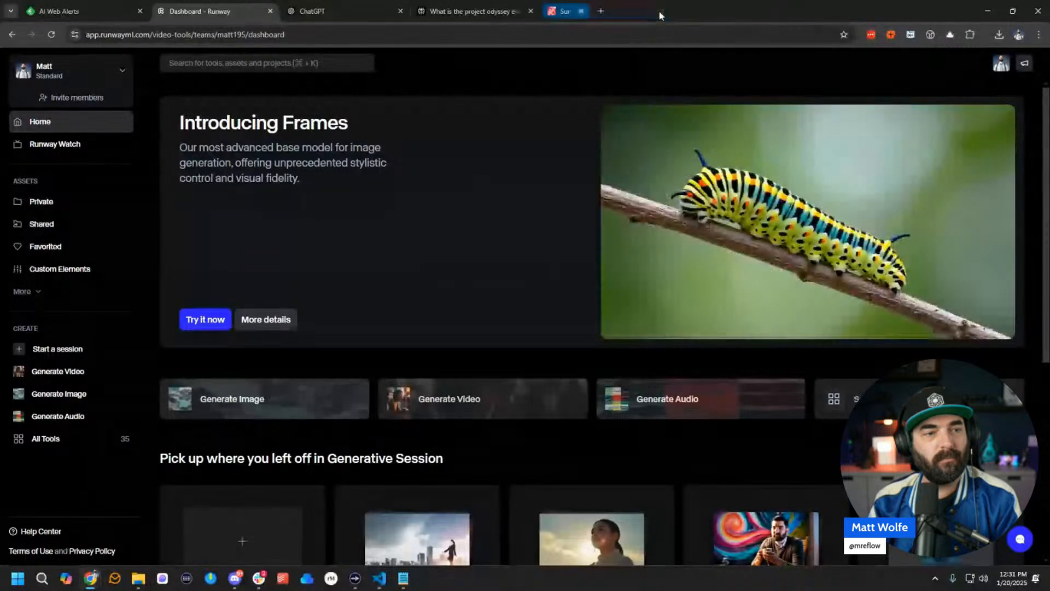
left_click(660, 11)
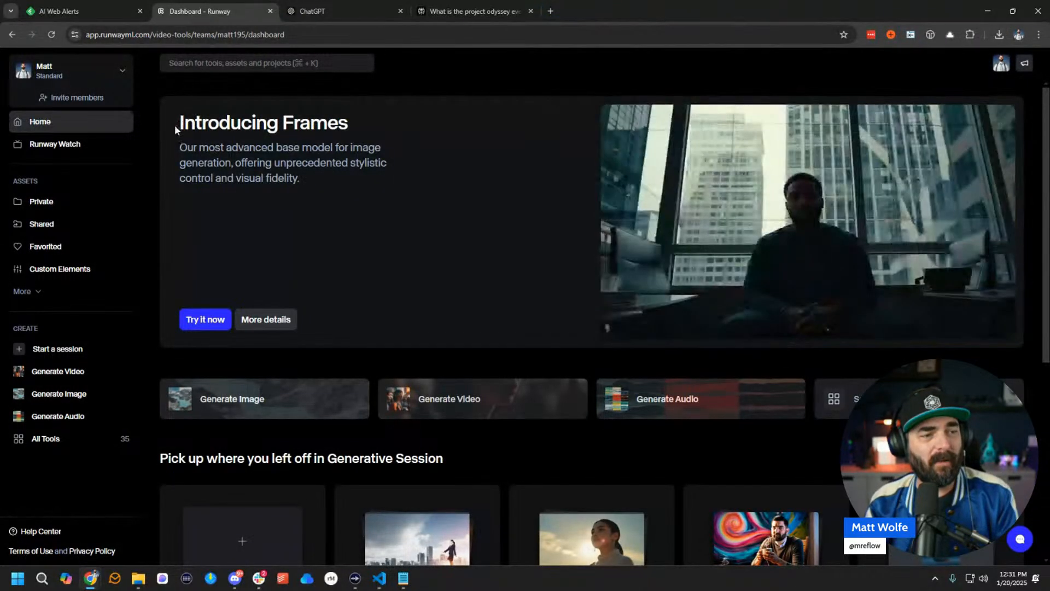
Open the Frames image generator from the Introducing Frames banner on the Runway dashboard.
left_click_drag(178, 125, 455, 136)
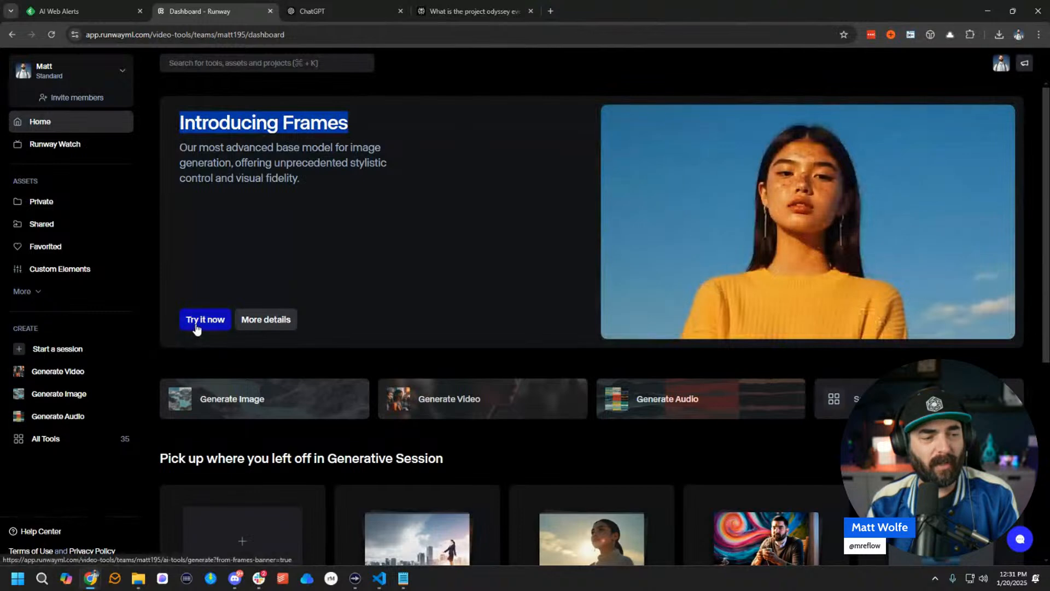
left_click(346, 230)
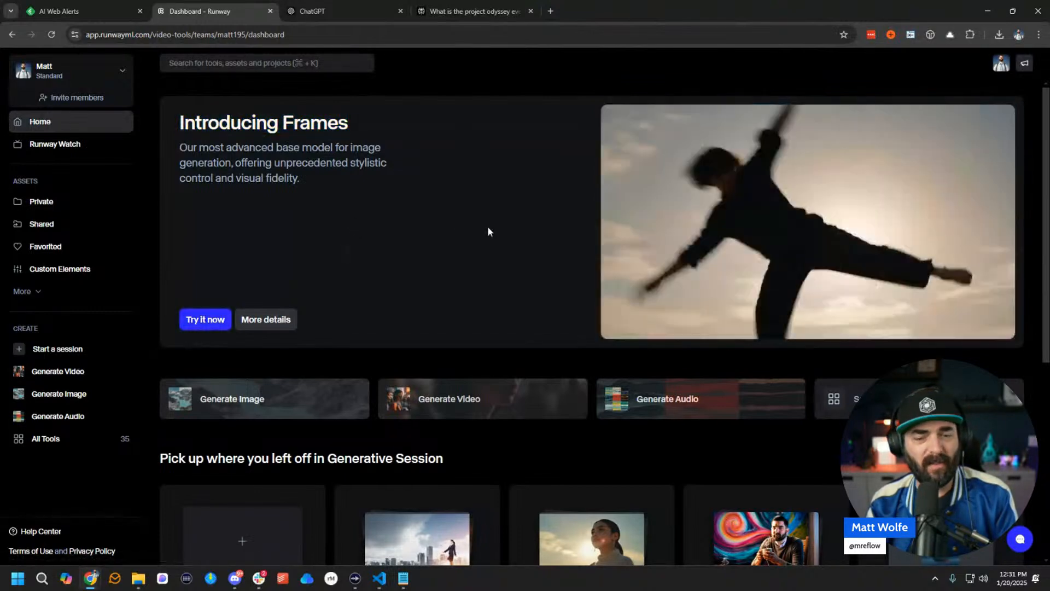
left_click(212, 320)
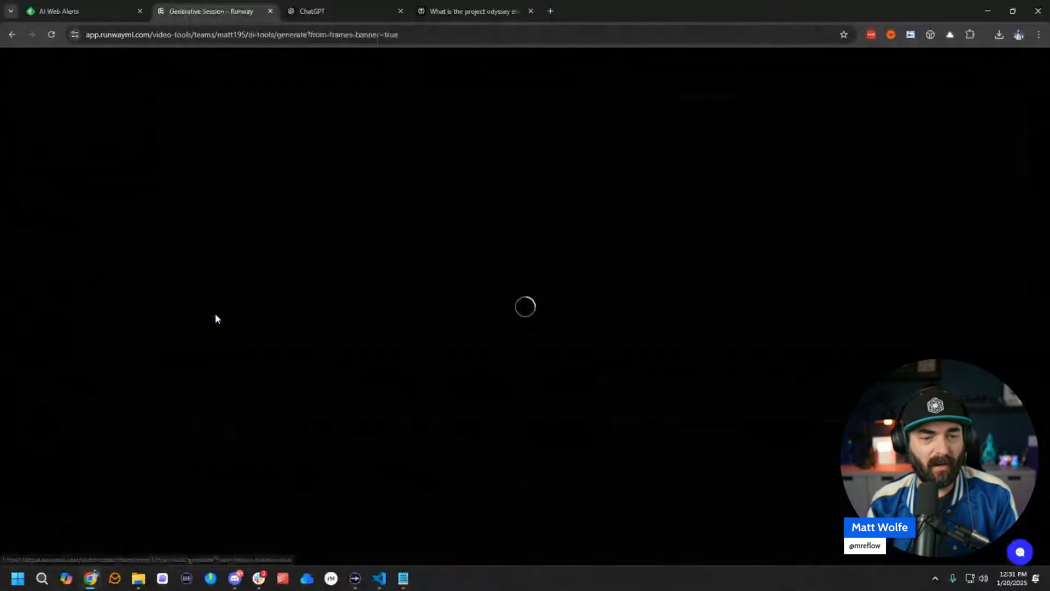
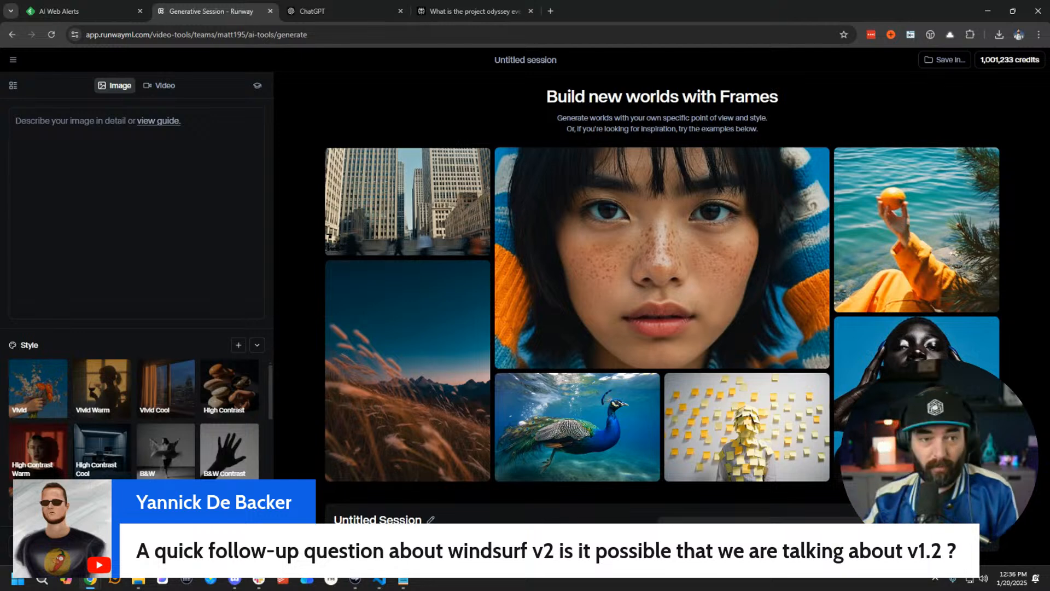
left_click(550, 11)
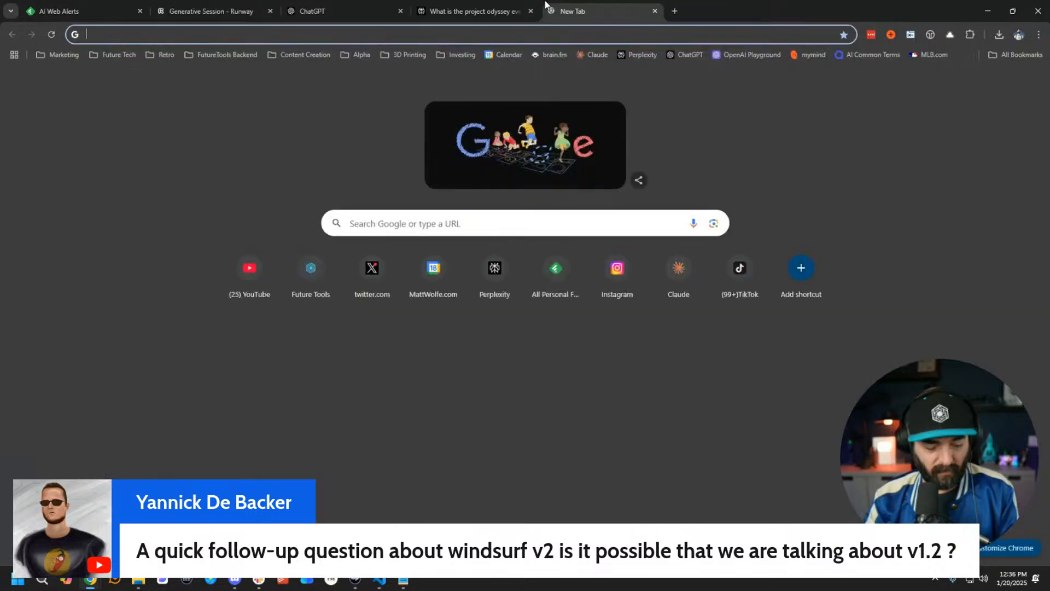
type("x")
key("Return")
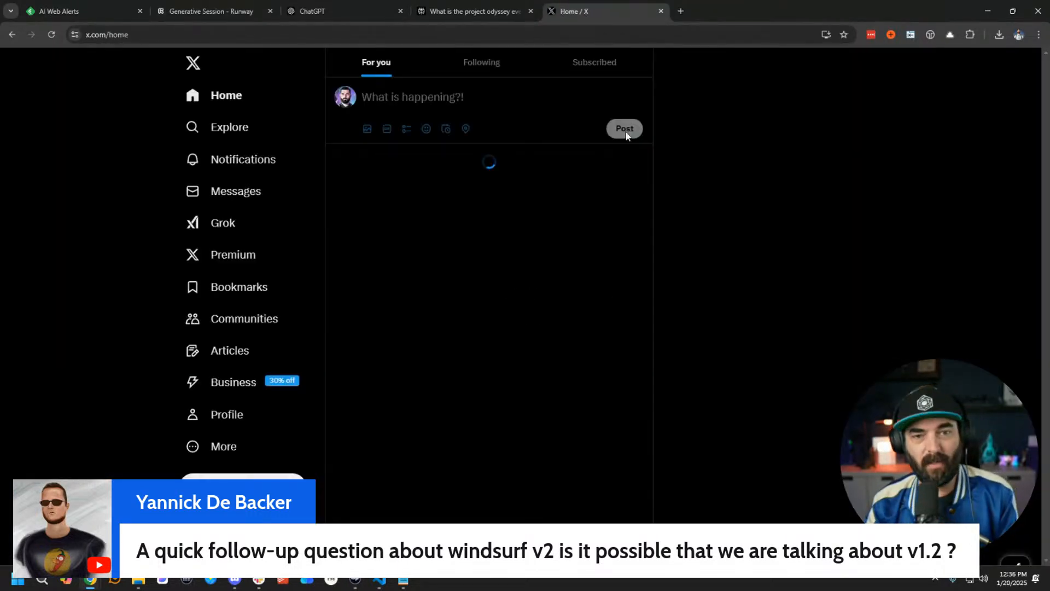
left_click(711, 63)
type("w")
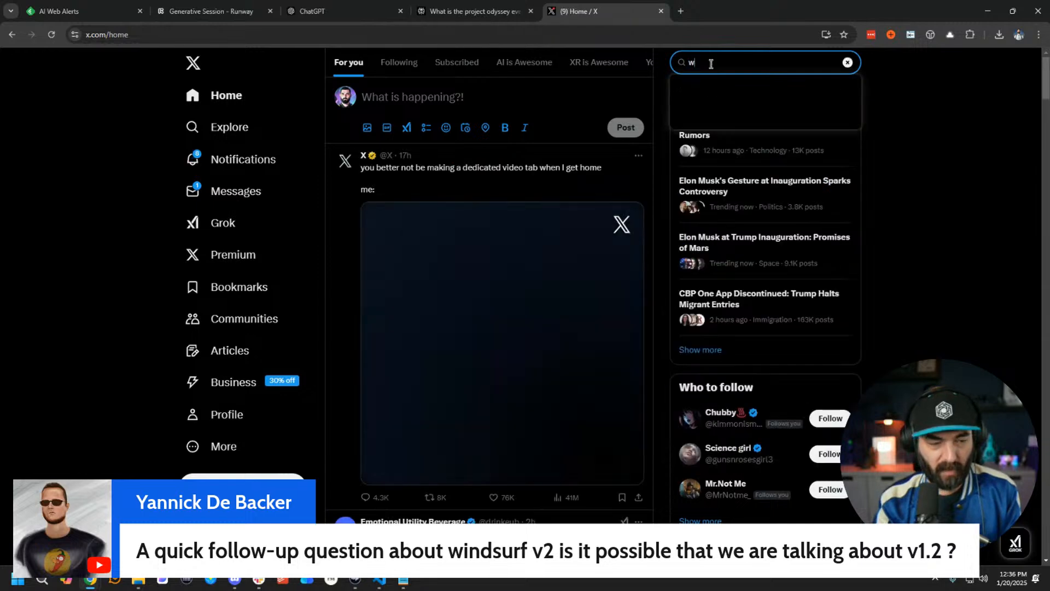
type("indsur")
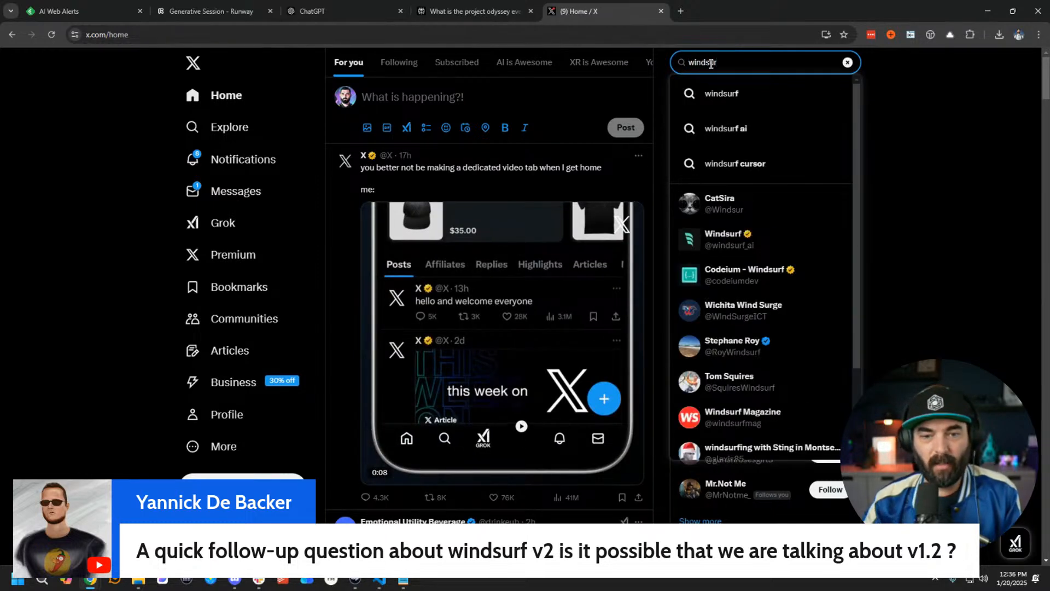
left_click(715, 241)
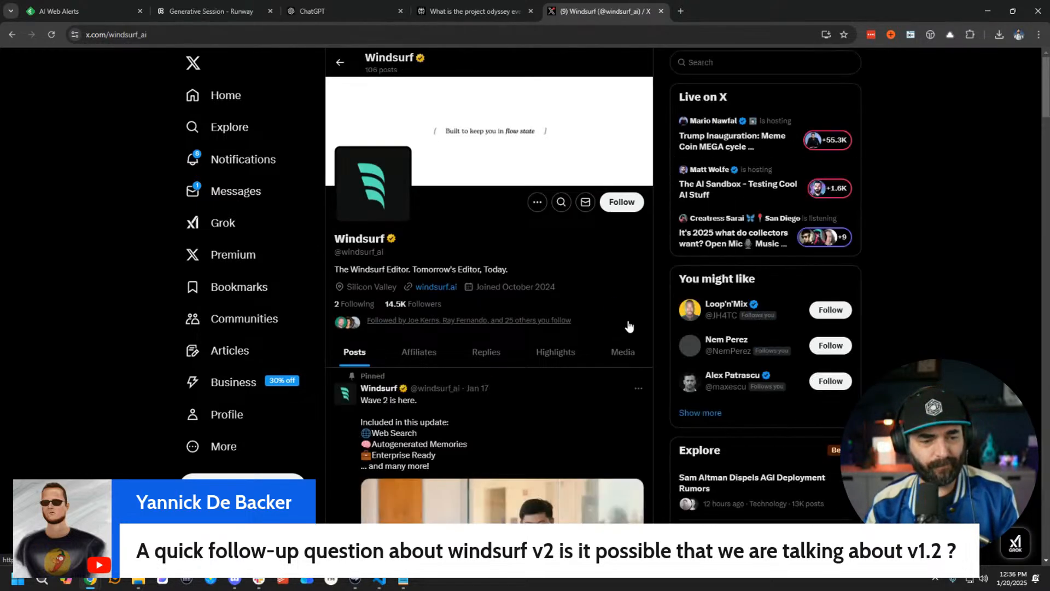
Look through Windsurf's posts for details of its Wave 2 update and version information, and return to the Wave 2 announcement.
scroll(629, 327, "down", 2)
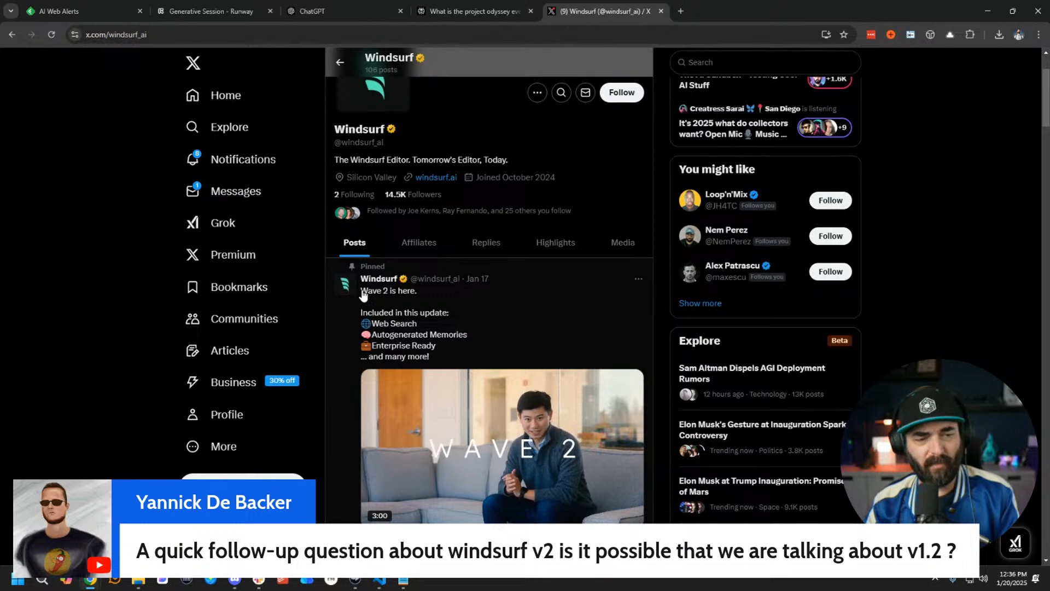
scroll(372, 296, "down", 2)
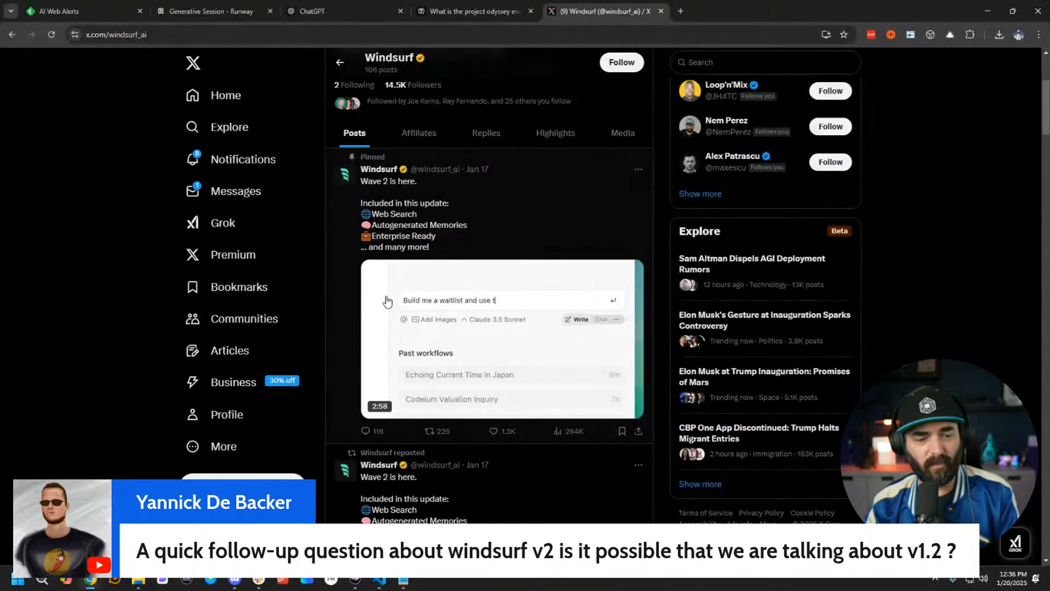
scroll(386, 298, "down", 3)
scroll(383, 289, "down", 2)
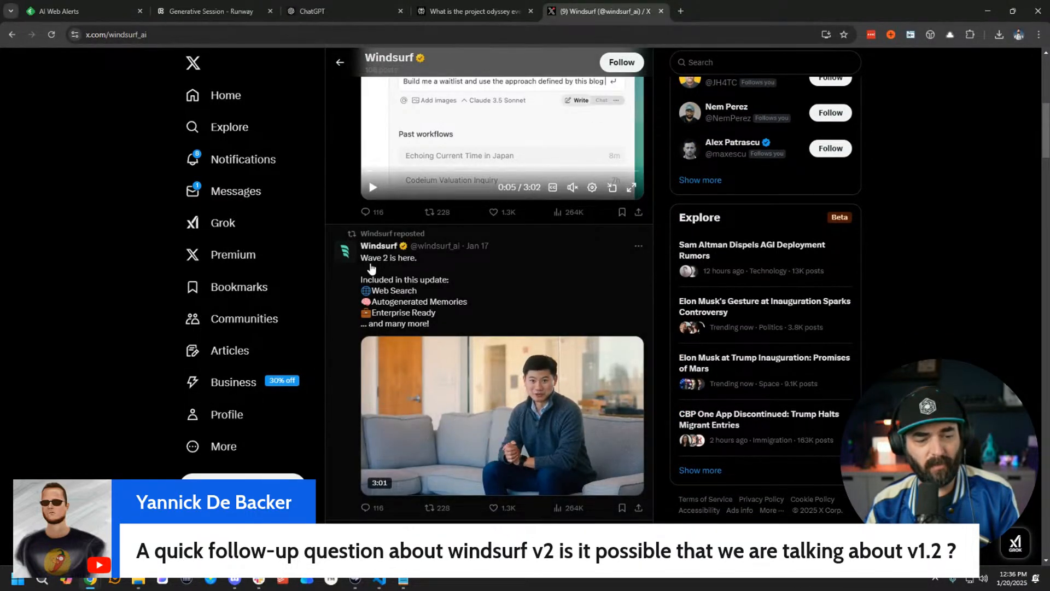
scroll(371, 268, "down", 5)
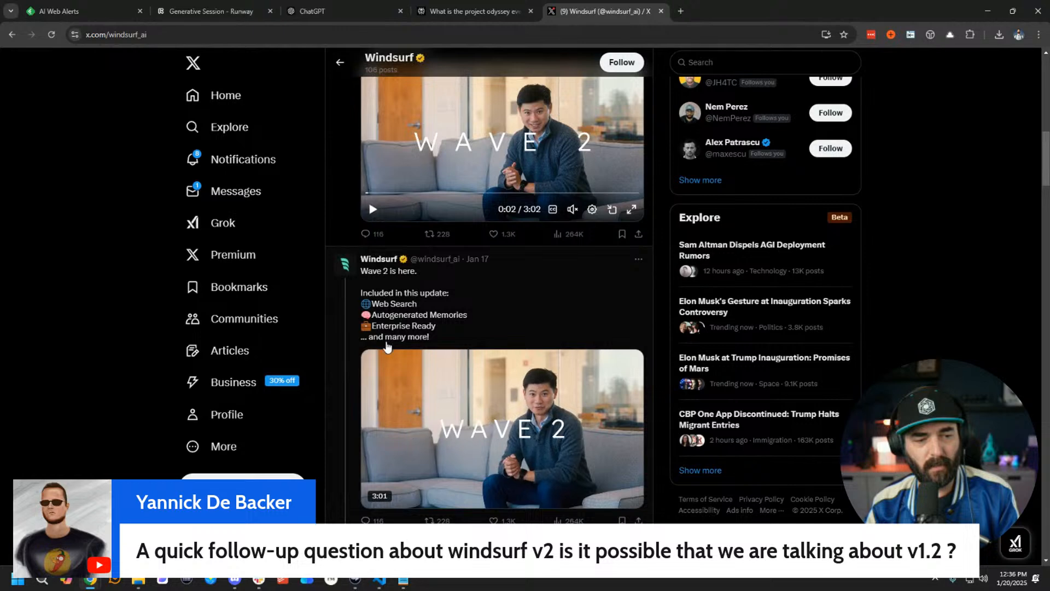
scroll(388, 344, "down", 1)
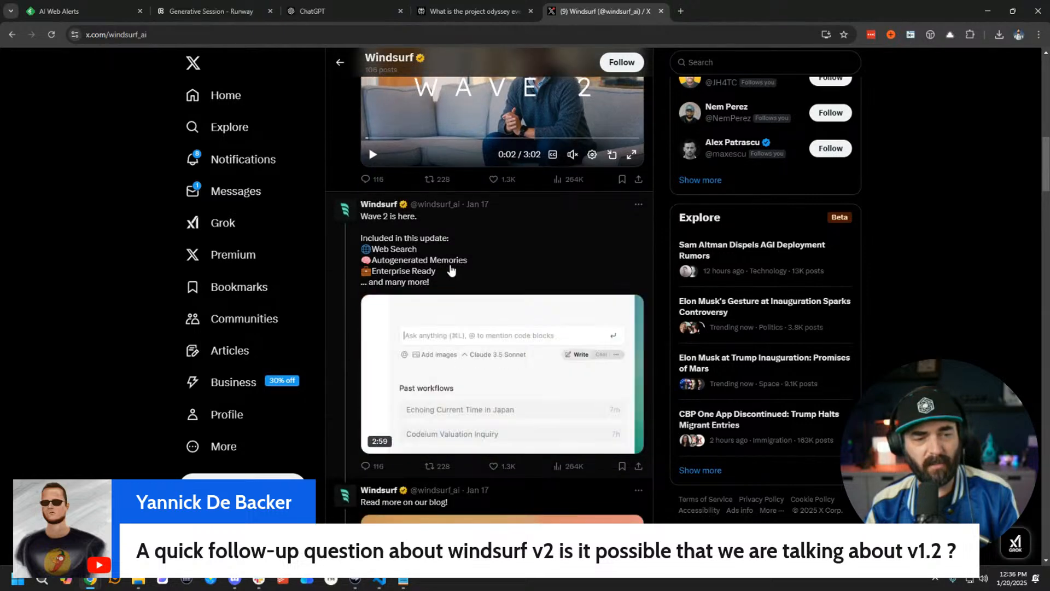
scroll(484, 276, "down", 3)
scroll(485, 275, "down", 9)
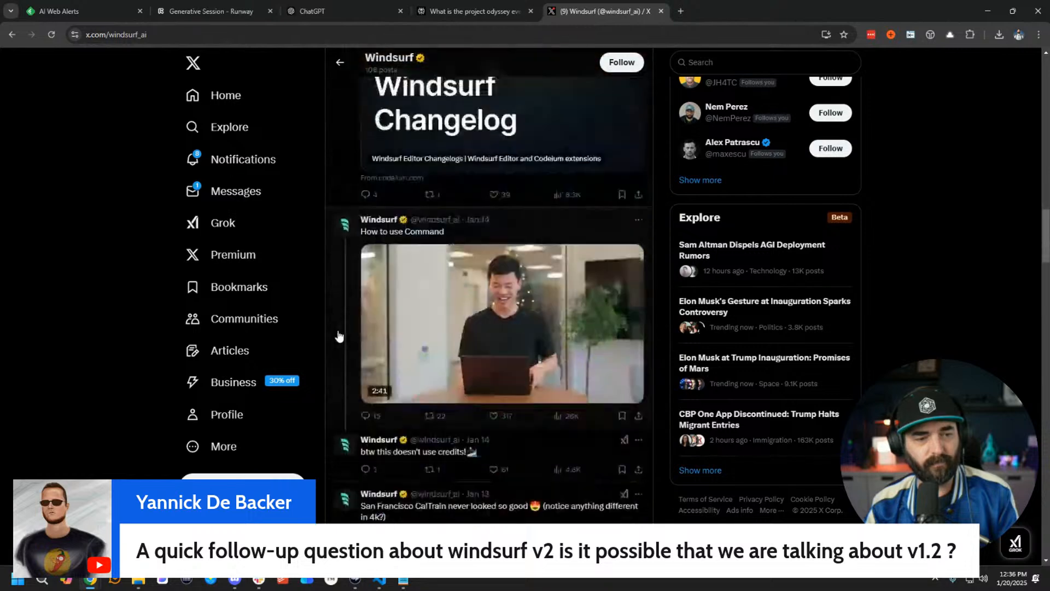
scroll(339, 336, "down", 3)
scroll(342, 336, "down", 4)
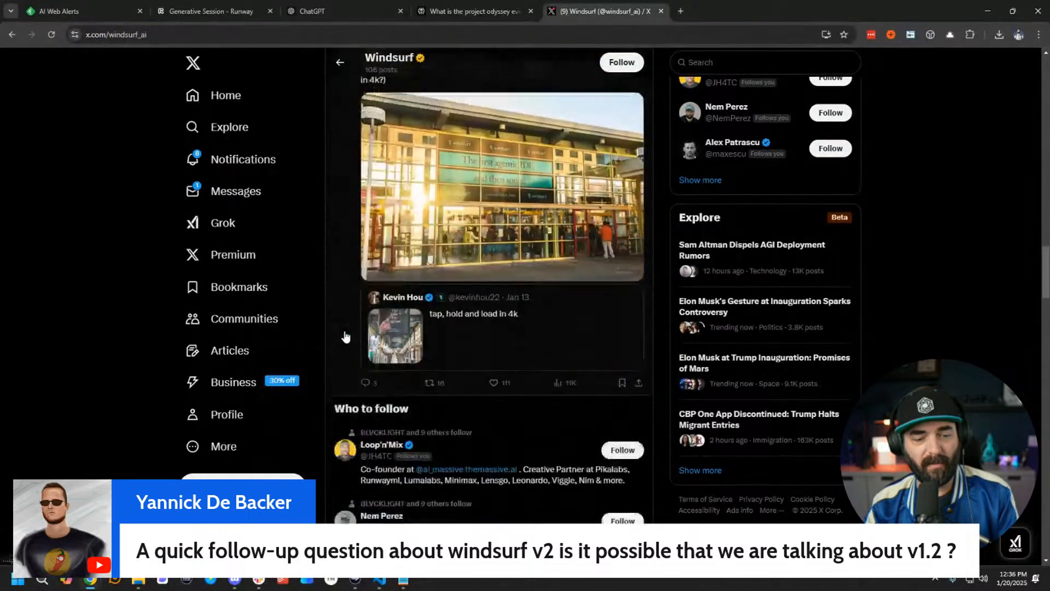
scroll(345, 335, "up", 15)
scroll(347, 337, "up", 5)
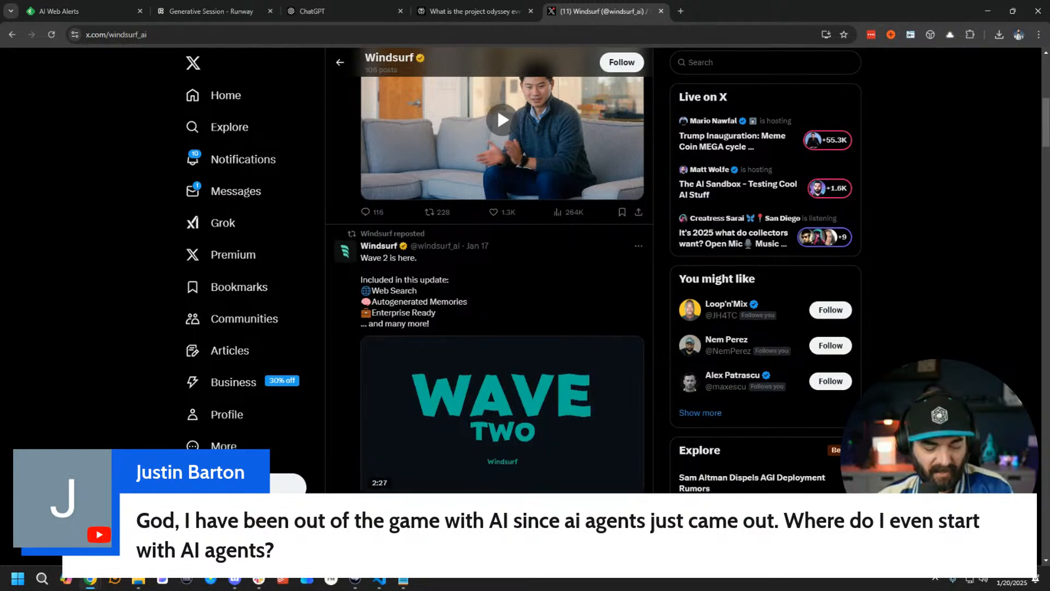
Open mindstudio.ai and agent.ai, each in its own new tab.
key("ctrl+t")
type("mindstudio")
key("Return")
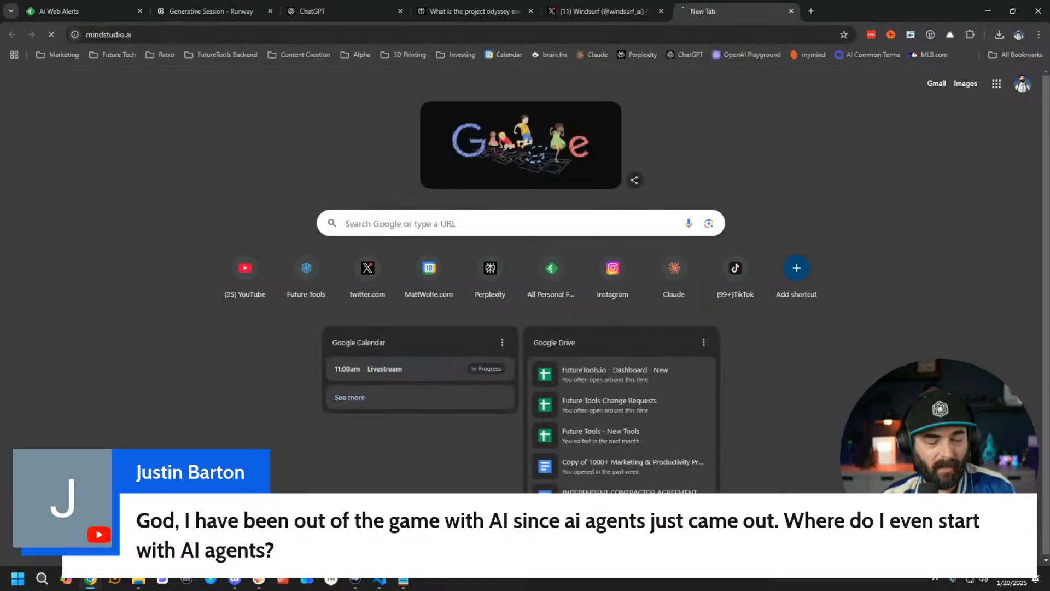
key("ctrl+t")
type("agent.ai")
key("Return")
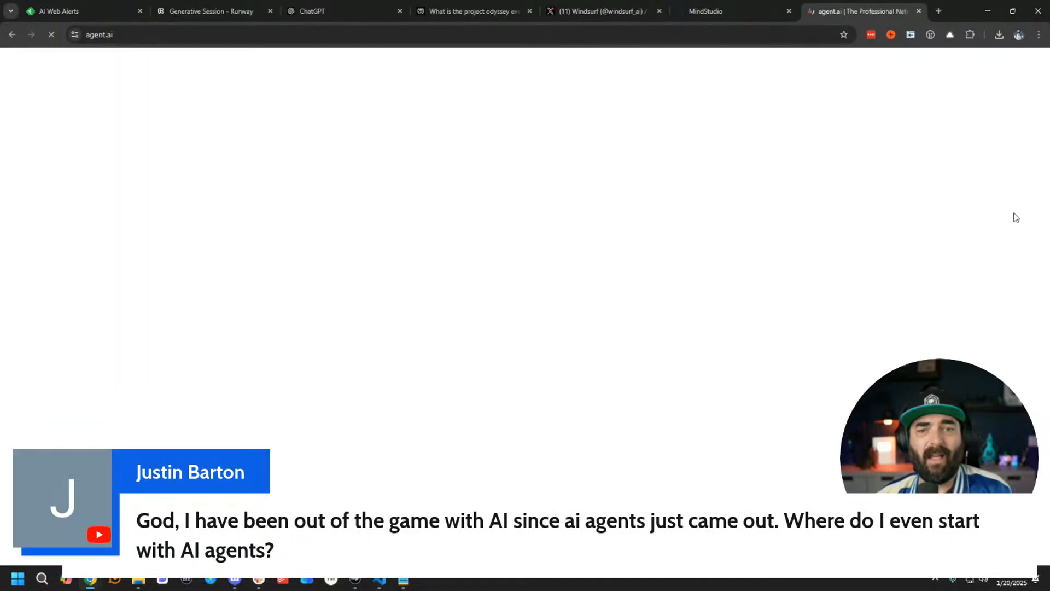
Switch to the MindStudio home page and review its sections on no-code workflows, supported AI models, own data and app integrations.
key("ctrl+shift+Tab")
scroll(736, 381, "down", 7)
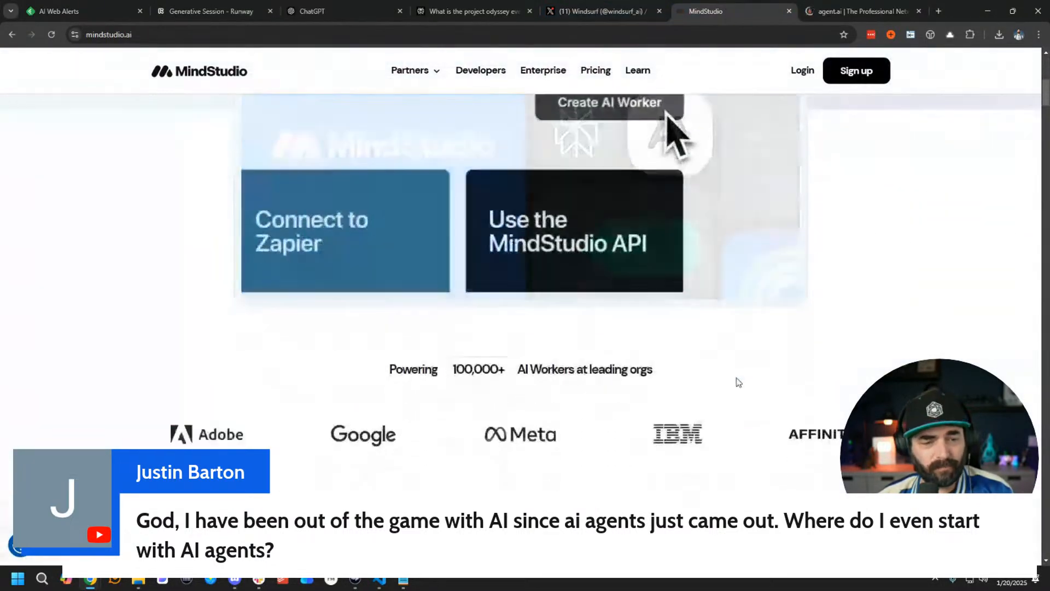
scroll(849, 388, "down", 15)
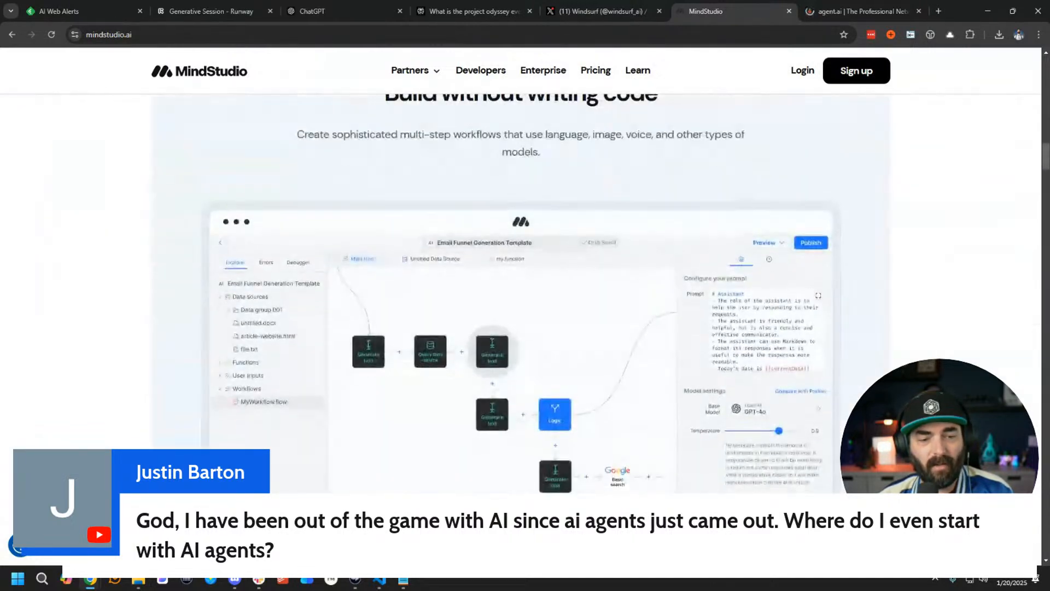
scroll(523, 372, "down", 1)
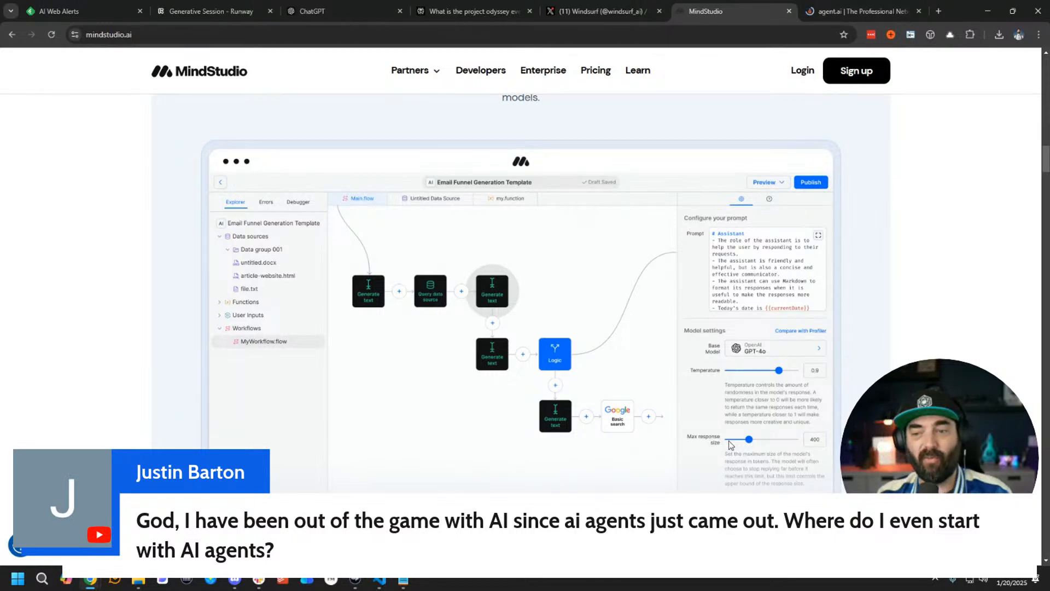
scroll(495, 403, "down", 10)
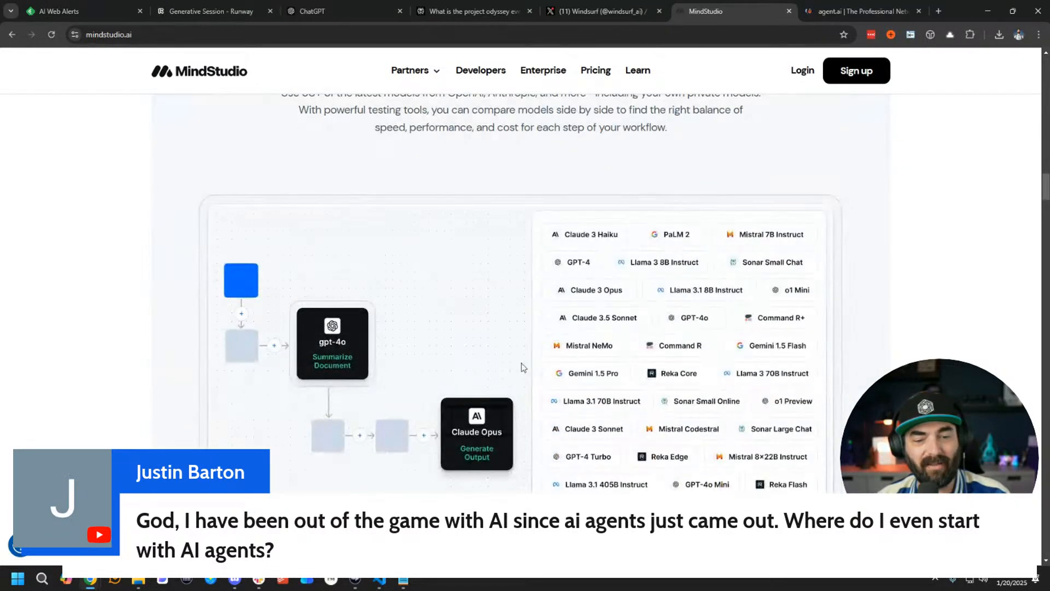
scroll(338, 322, "down", 2)
scroll(586, 320, "up", 1)
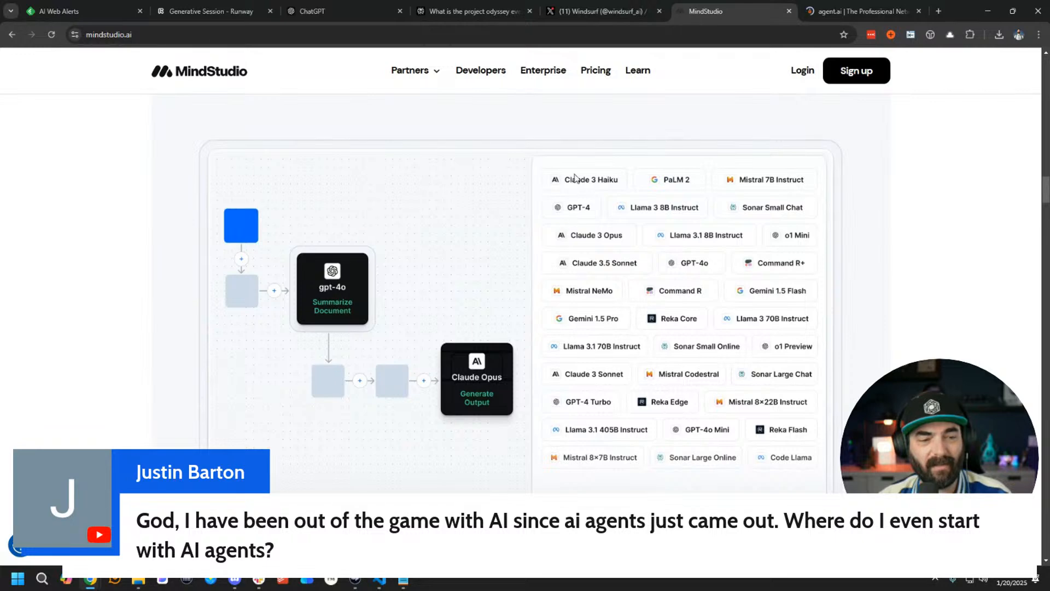
scroll(728, 389, "down", 20)
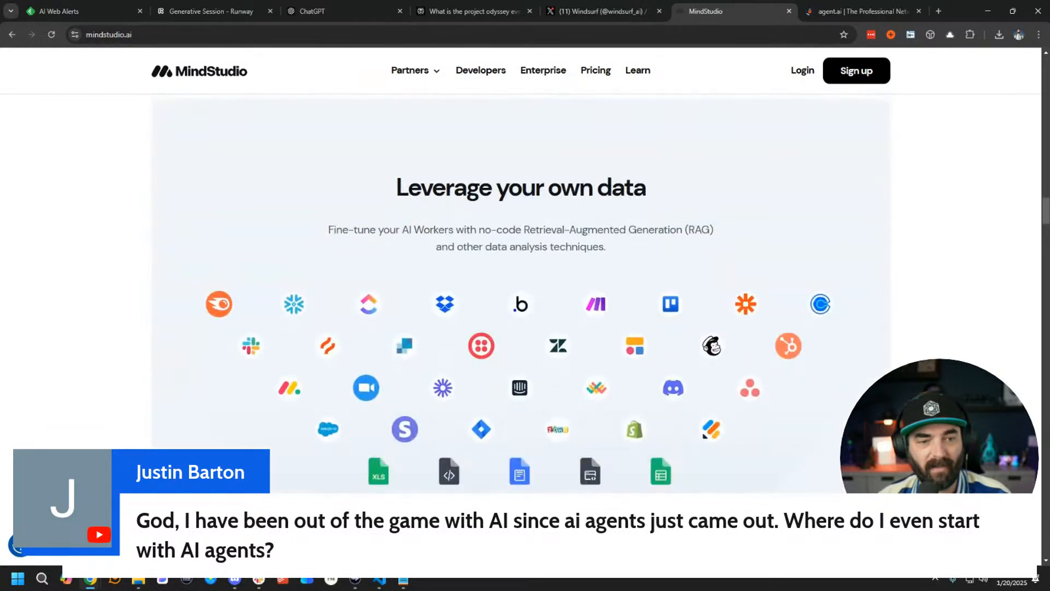
scroll(373, 246, "up", 3)
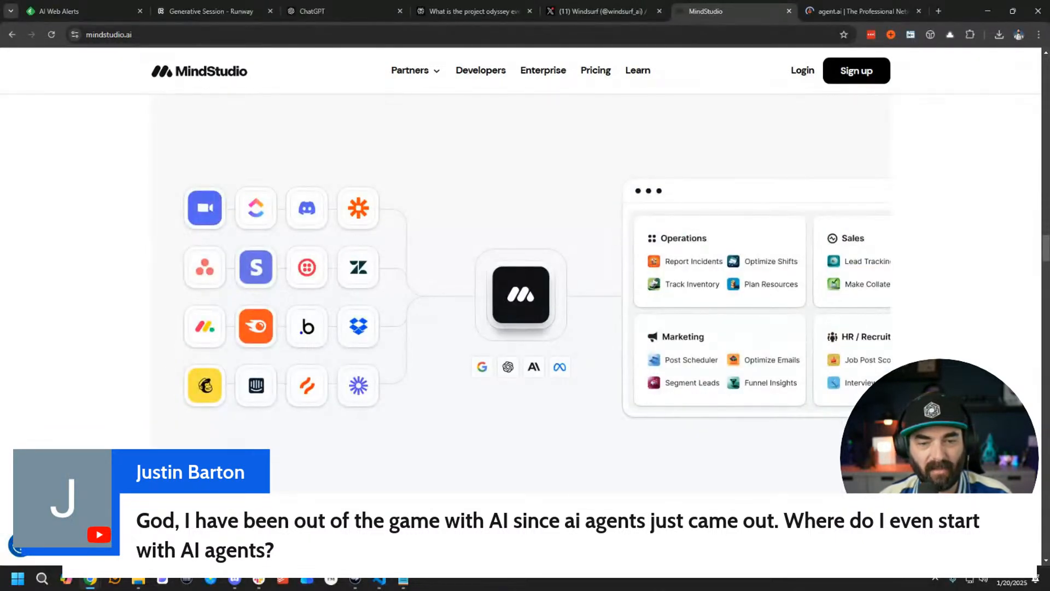
scroll(811, 413, "down", 10)
scroll(827, 427, "up", 3)
scroll(828, 427, "down", 15)
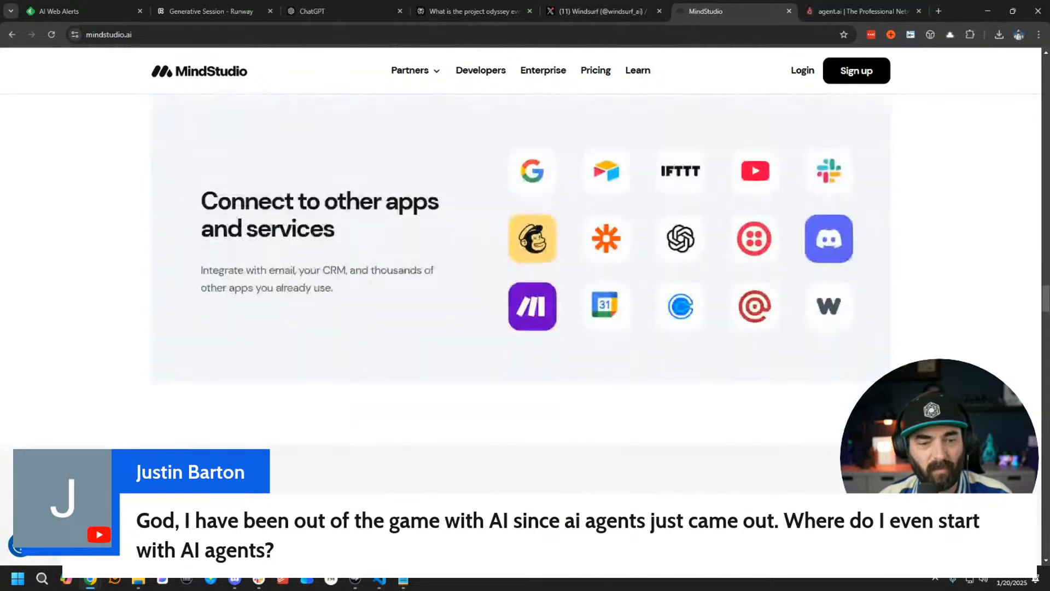
Review the rest of MindStudio's home page and browse the featured agents and Agent Marketplace on the agent.ai site.
scroll(520, 273, "down", 12)
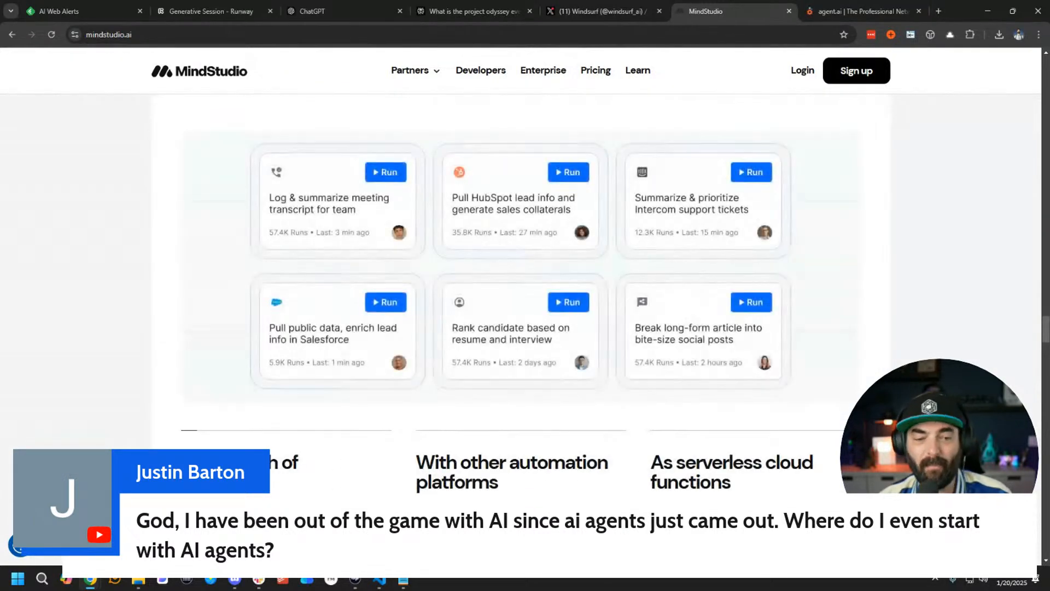
scroll(788, 268, "down", 10)
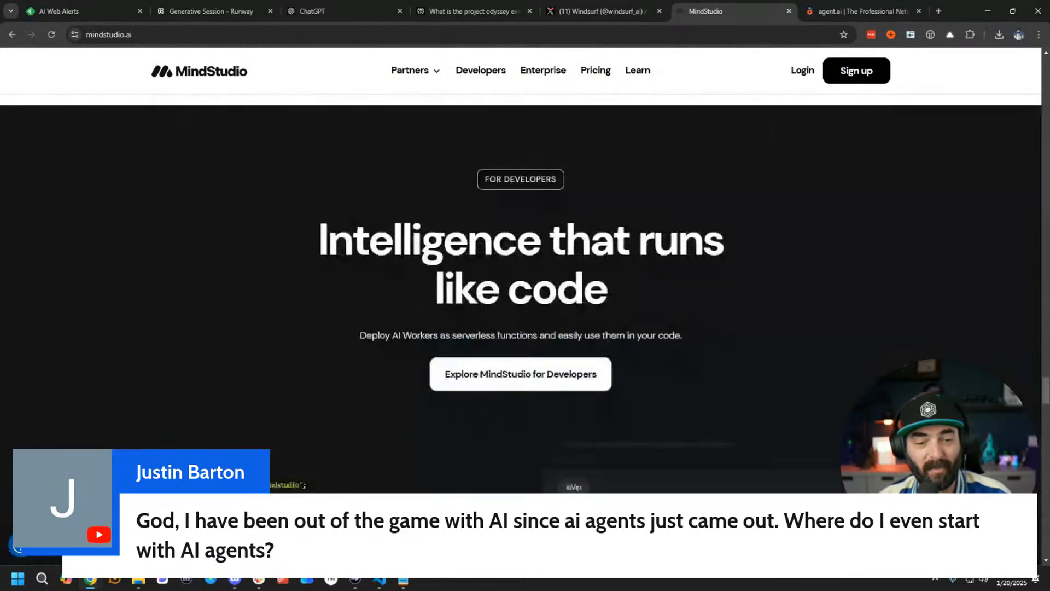
left_click(861, 6)
scroll(889, 279, "down", 15)
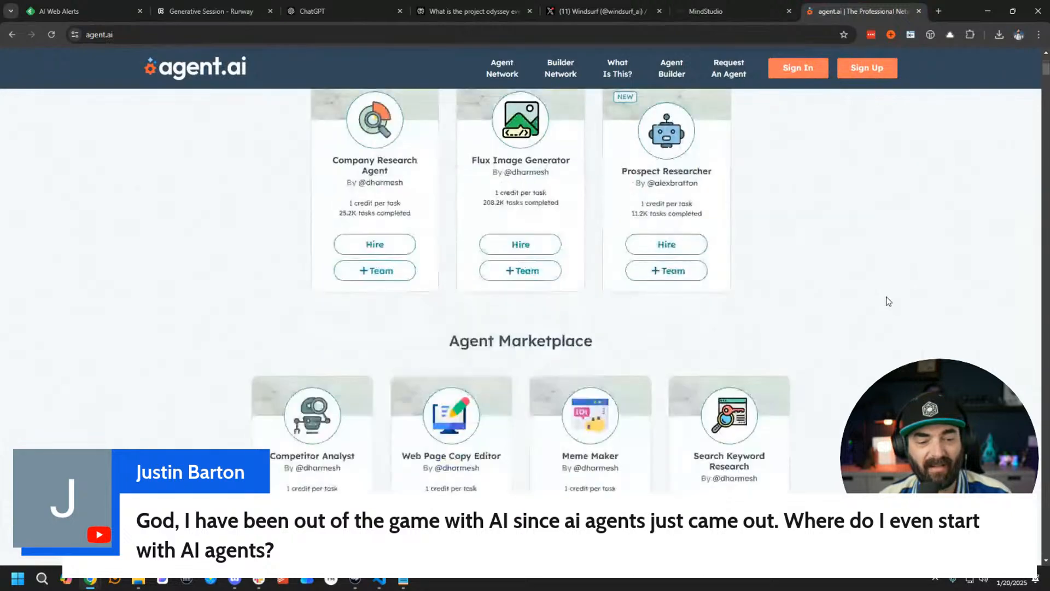
scroll(890, 298, "down", 18)
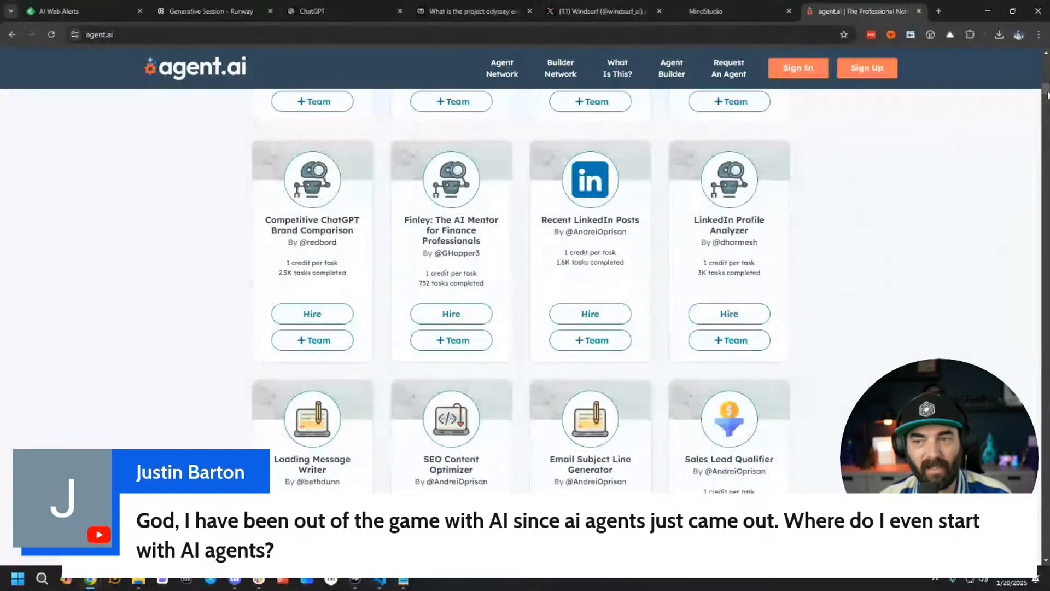
scroll(1031, 320, "up", 20)
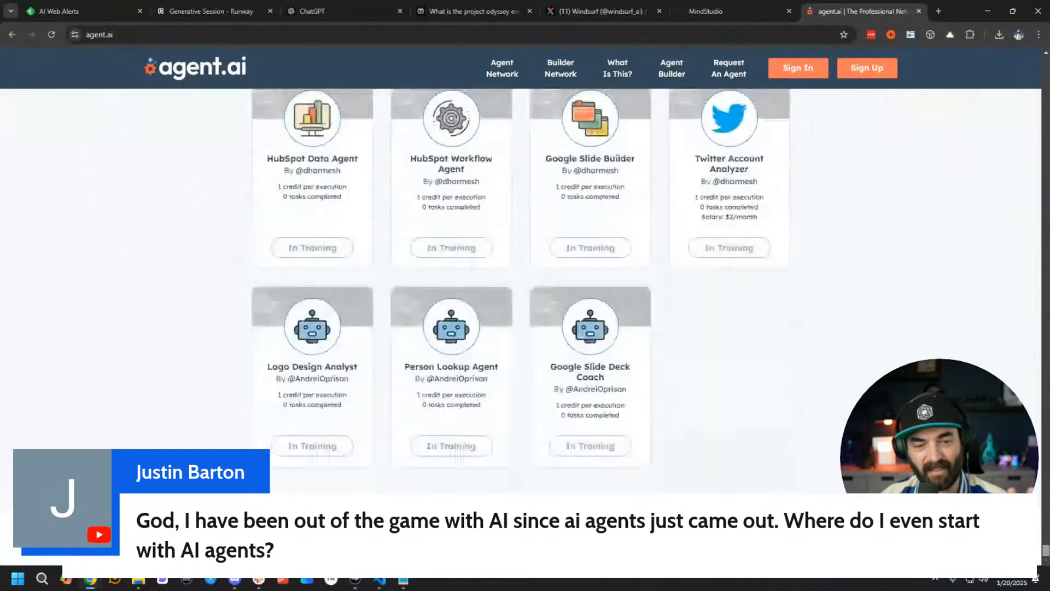
scroll(906, 309, "down", 10)
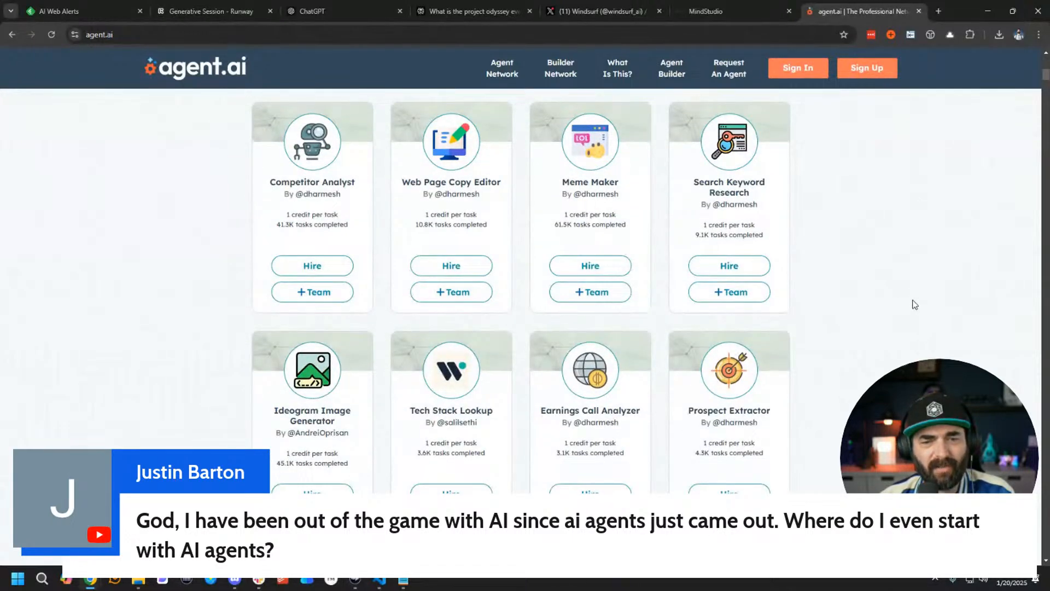
scroll(914, 305, "down", 3)
scroll(916, 305, "down", 1)
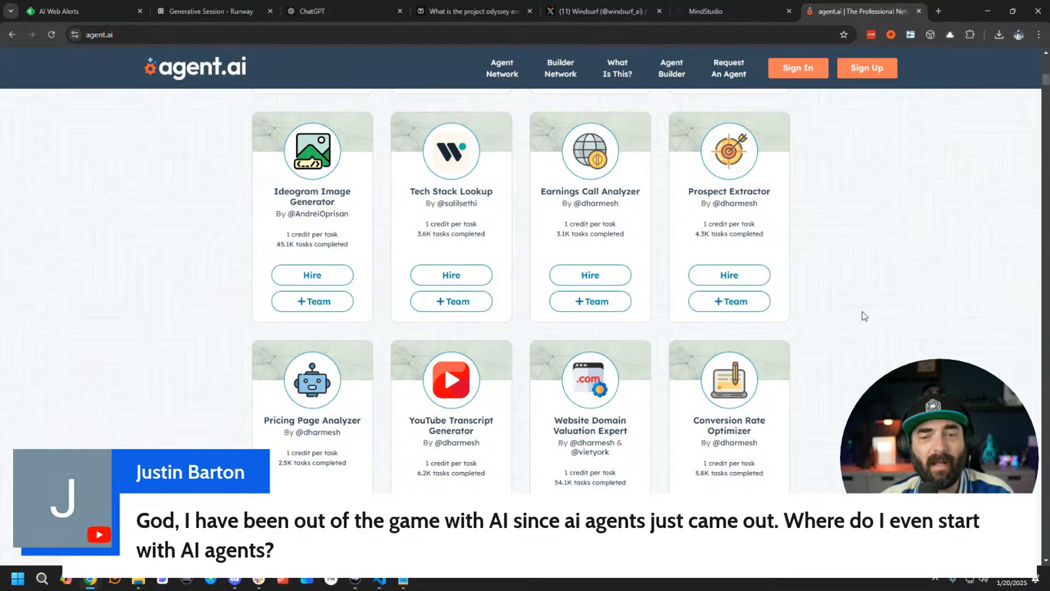
scroll(881, 279, "up", 10)
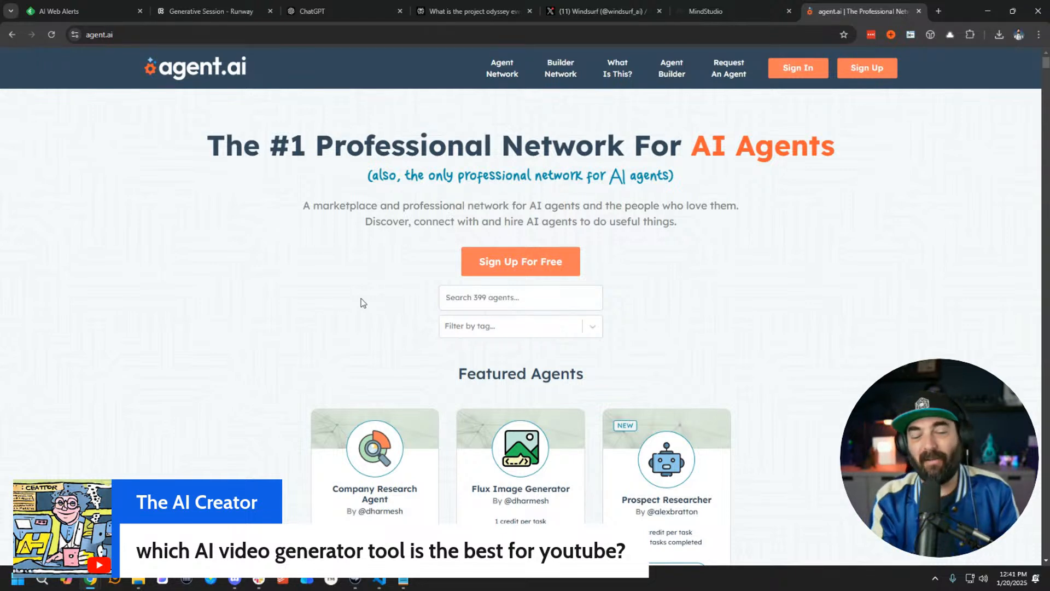
Open invideo.io, look over the invideo AI home page, and close it together with the leftover blank tab.
key("ctrl+t")
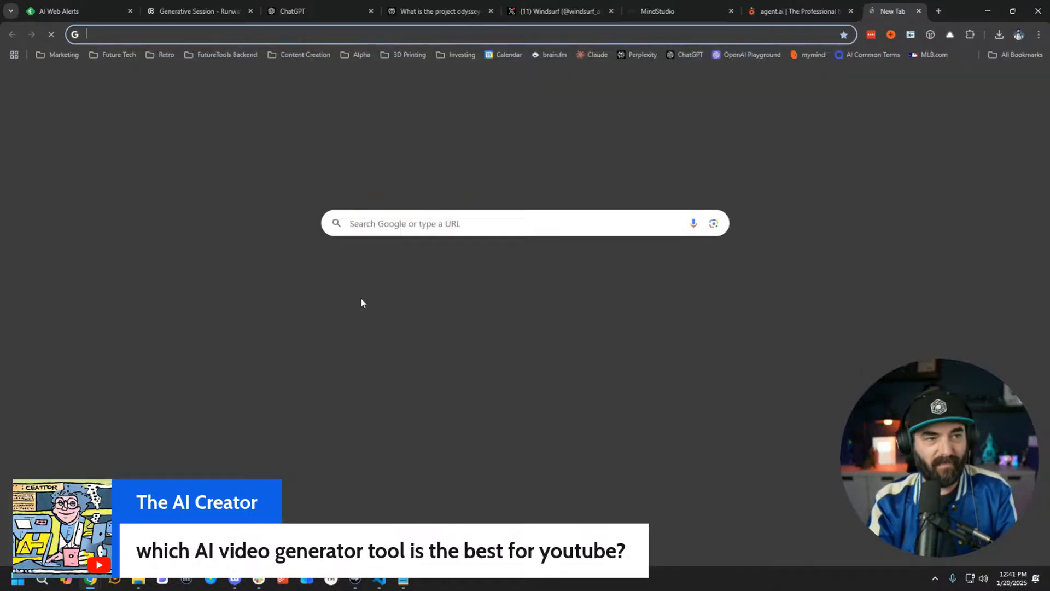
type("invideo.io")
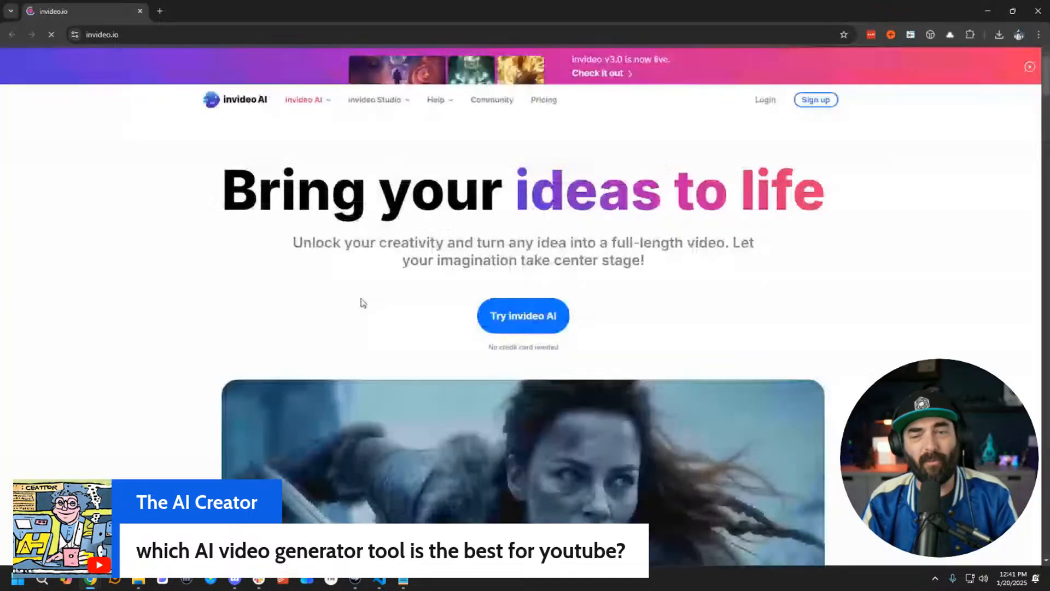
scroll(361, 300, "down", 4)
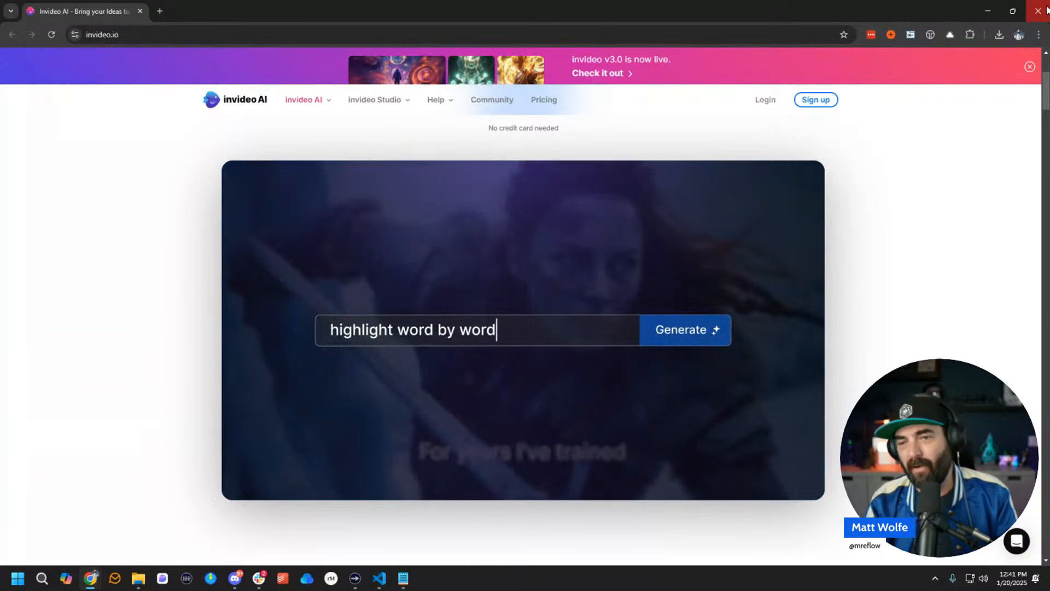
left_click(1046, 9)
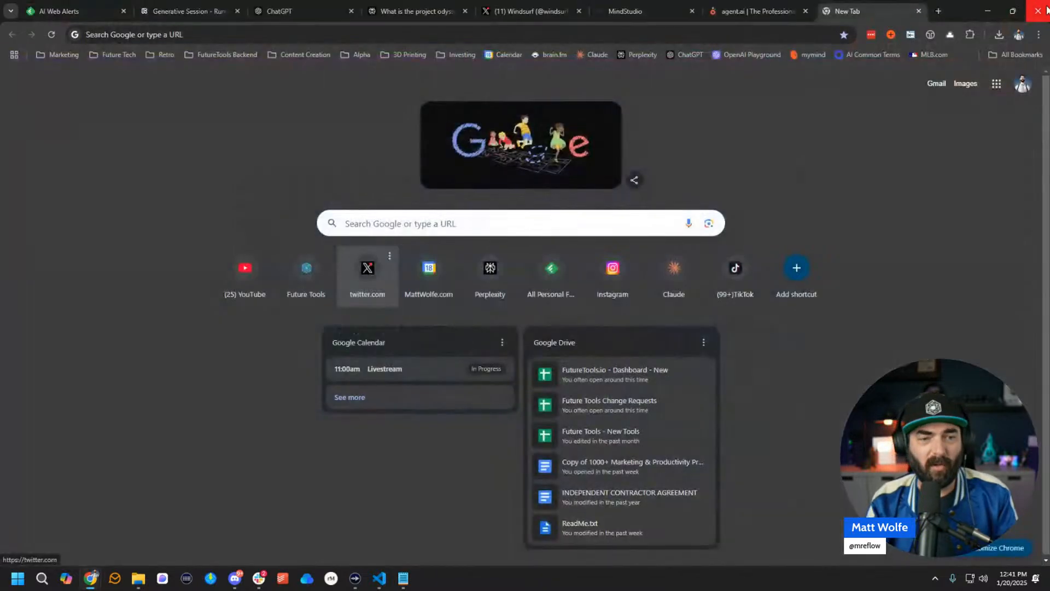
left_click(919, 11)
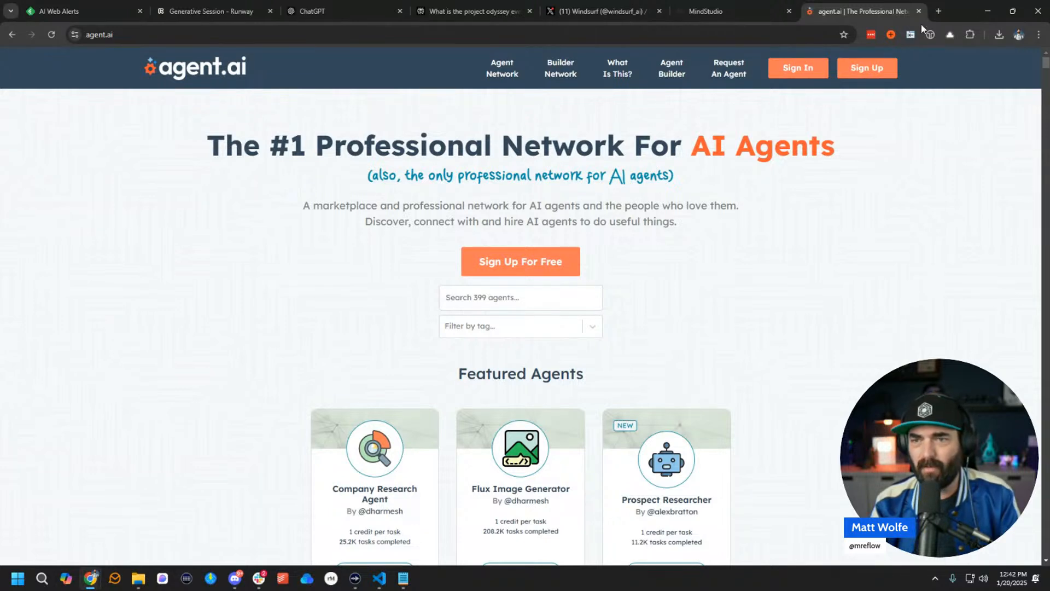
Open adobe.com in a new tab.
left_click(939, 11)
key("Caps_Lock")
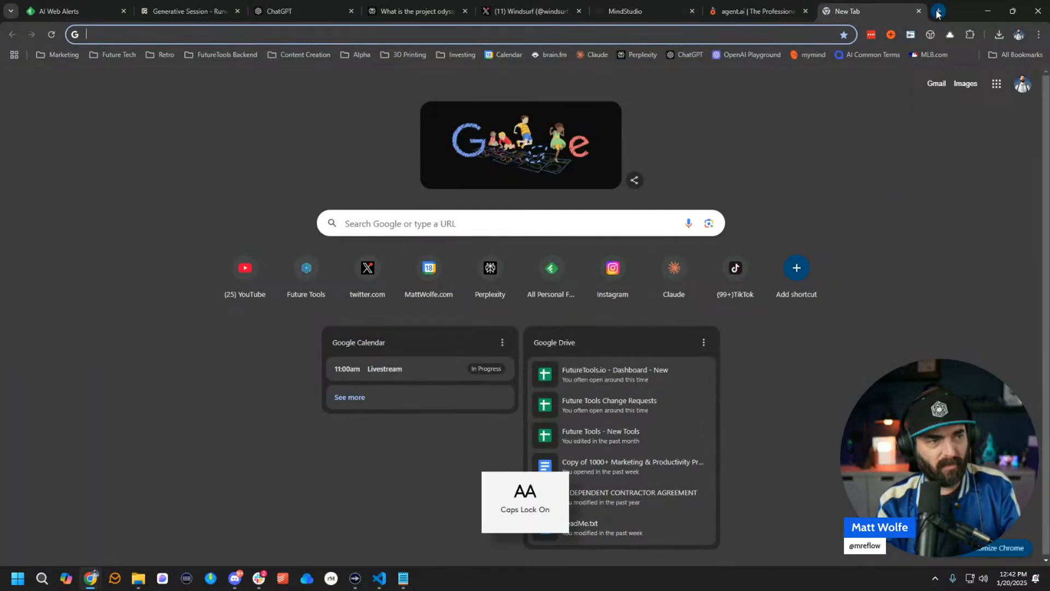
type("ADO")
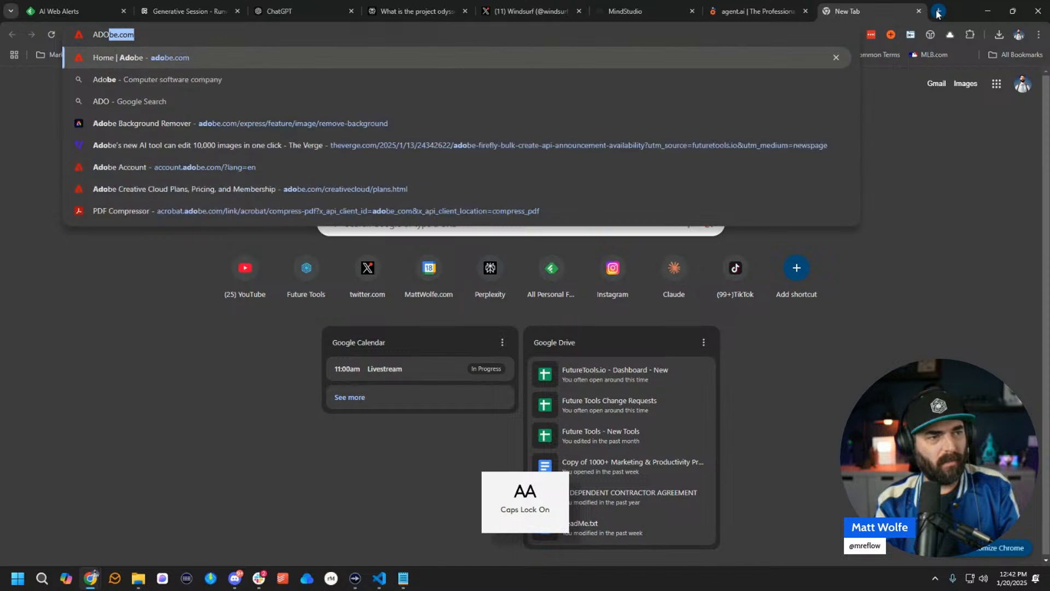
key("Caps_Lock")
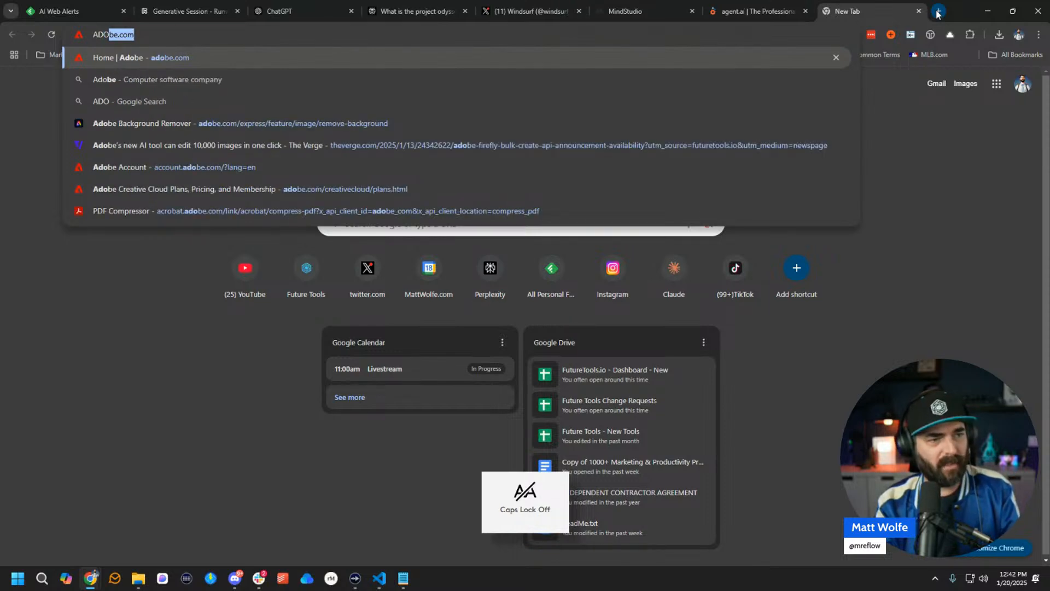
key("BackSpace")
key("BackSpace")
key("BackSpace")
key("BackSpace")
type("adobe")
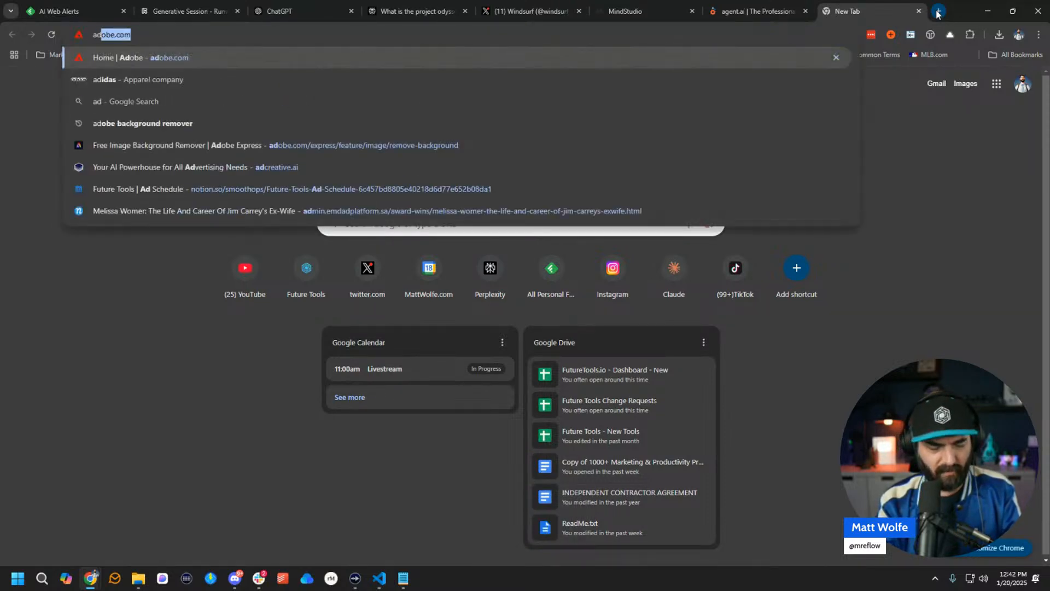
key("Return")
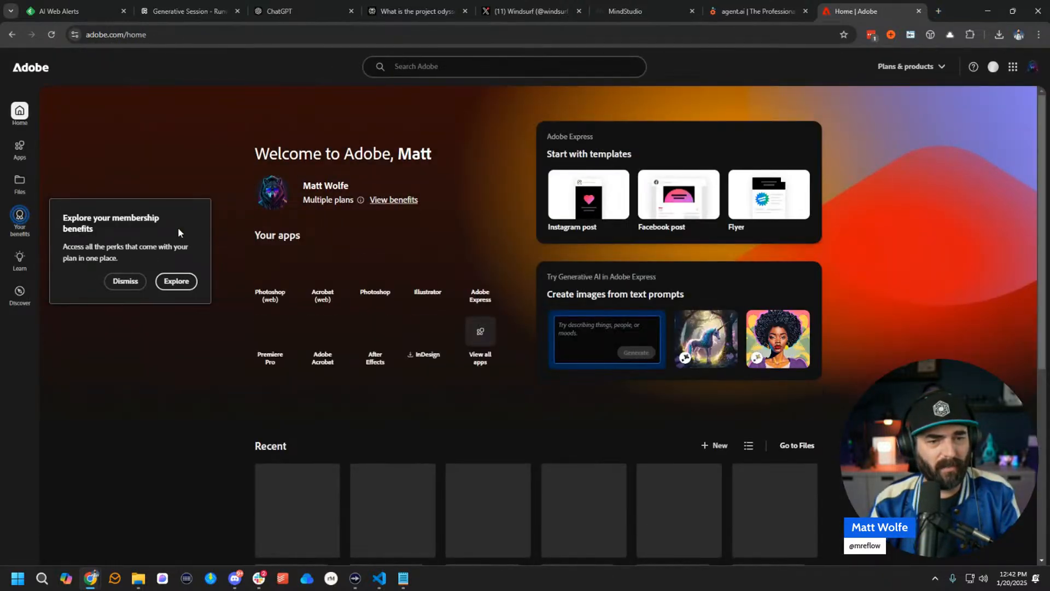
Look through Adobe's list of all apps and open the Character Animator page.
left_click(20, 148)
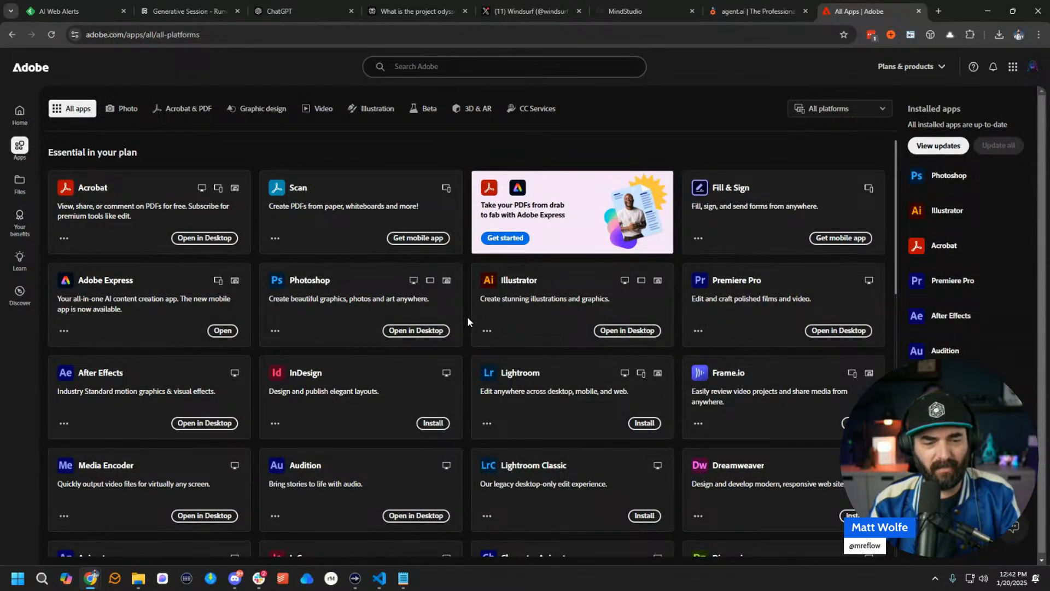
scroll(472, 318, "down", 1)
scroll(472, 322, "down", 1)
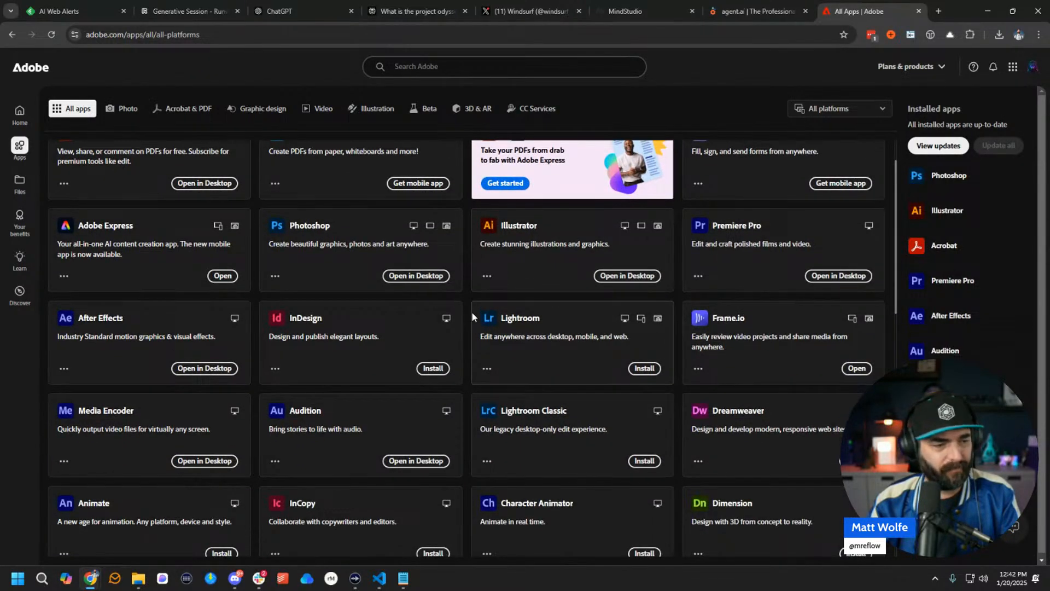
scroll(473, 316, "down", 2)
scroll(471, 310, "down", 2)
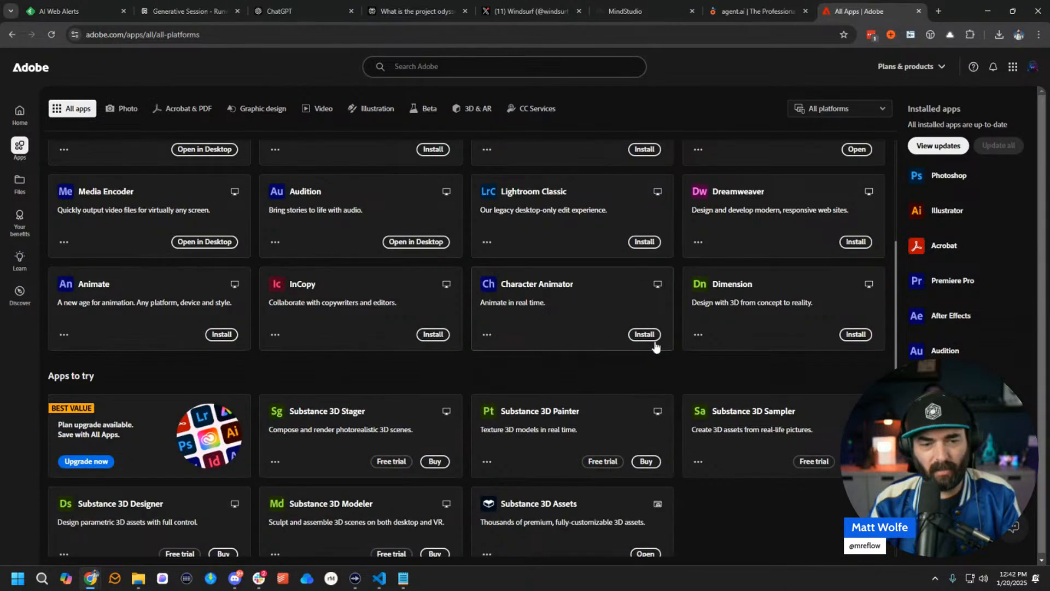
left_click(525, 310)
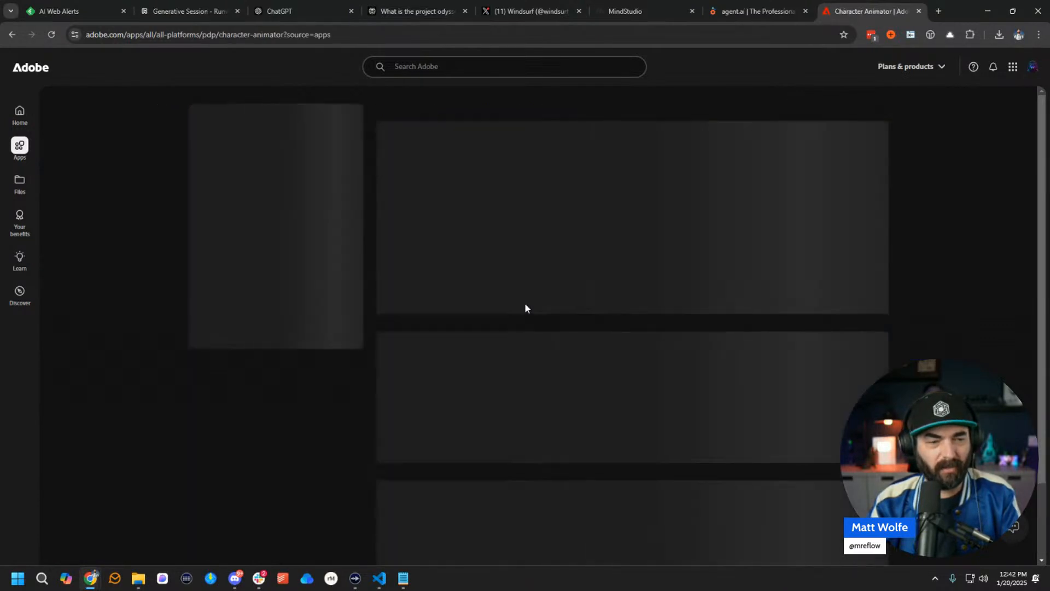
Review Character Animator's main uses, tutorials and related apps, and close the Adobe tab.
scroll(707, 421, "down", 5)
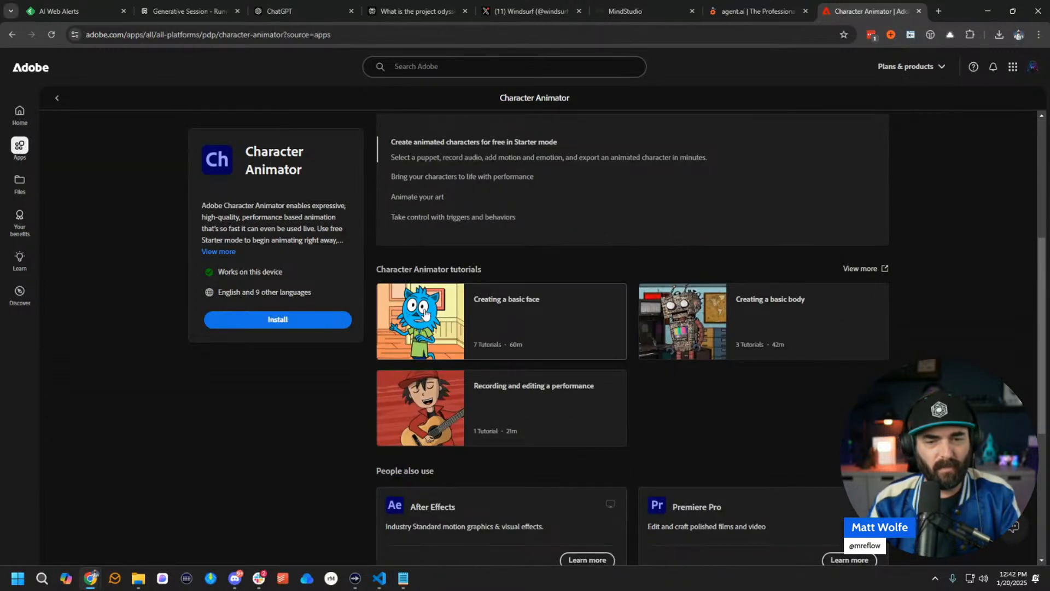
scroll(876, 336, "down", 1)
scroll(874, 331, "down", 4)
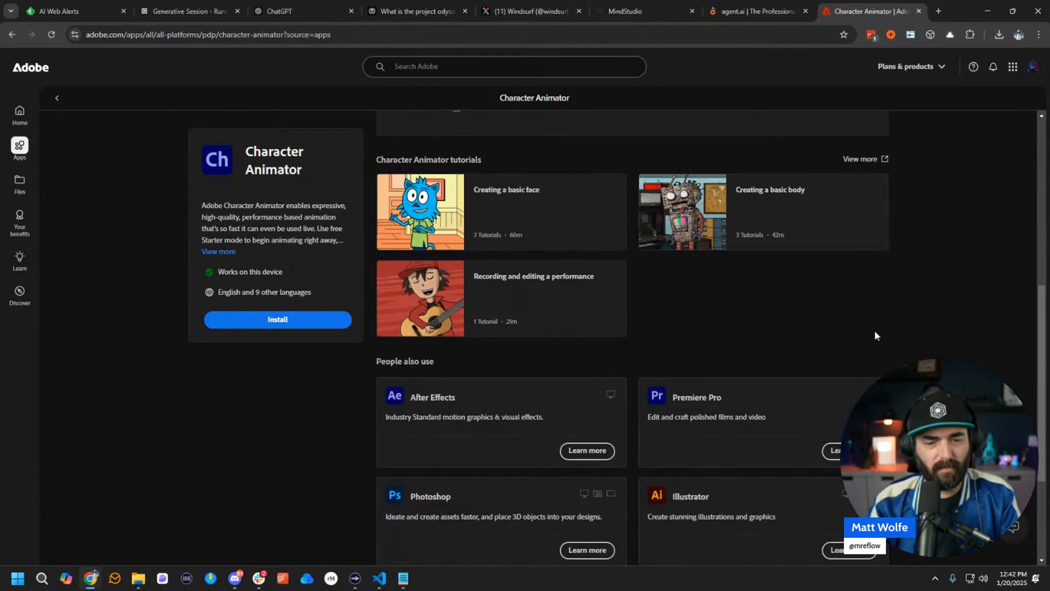
scroll(873, 333, "up", 10)
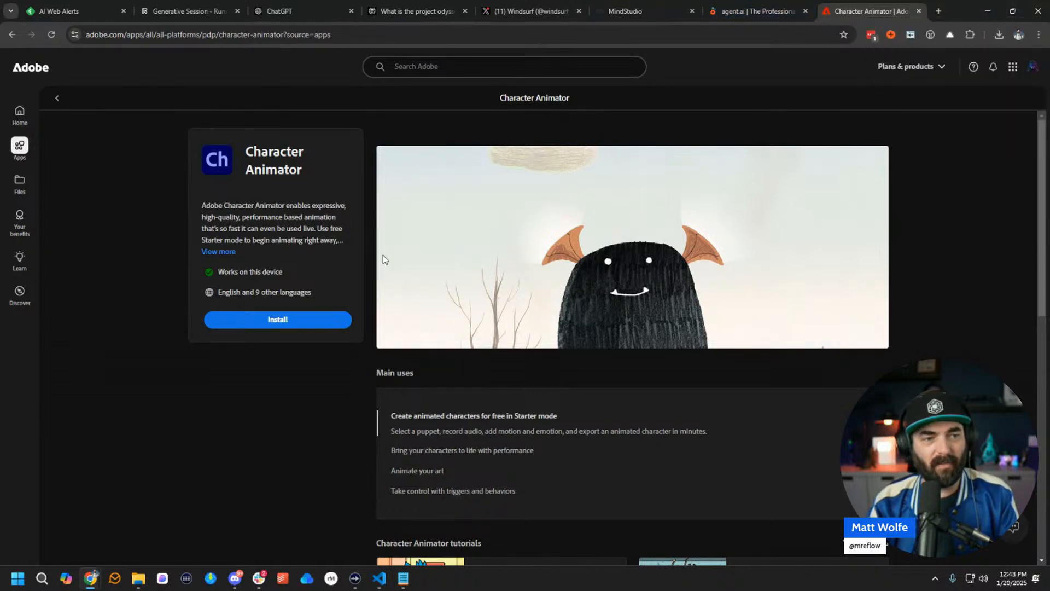
left_click(918, 12)
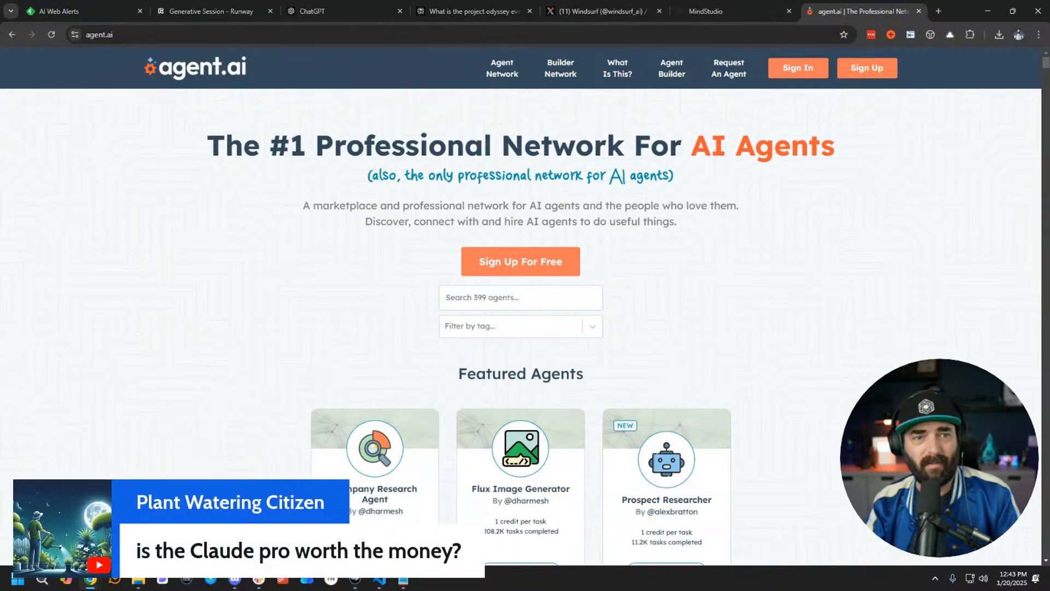
Replace the agent.ai page with Claude and check which models the Professional Plan offers, keeping Claude 3.5 Sonnet.
left_click(556, 32)
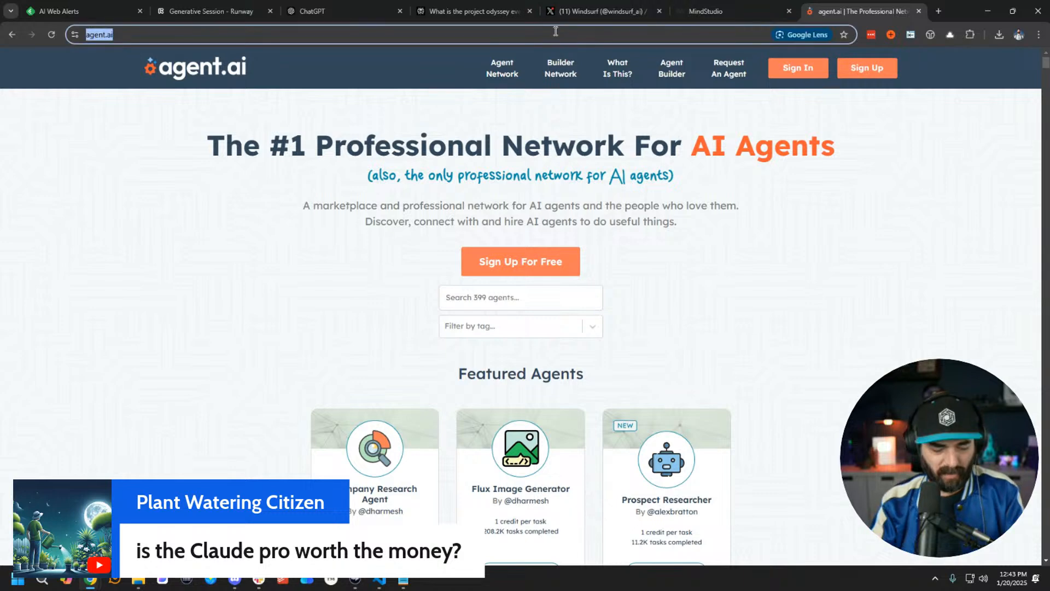
type("claude")
key("Return")
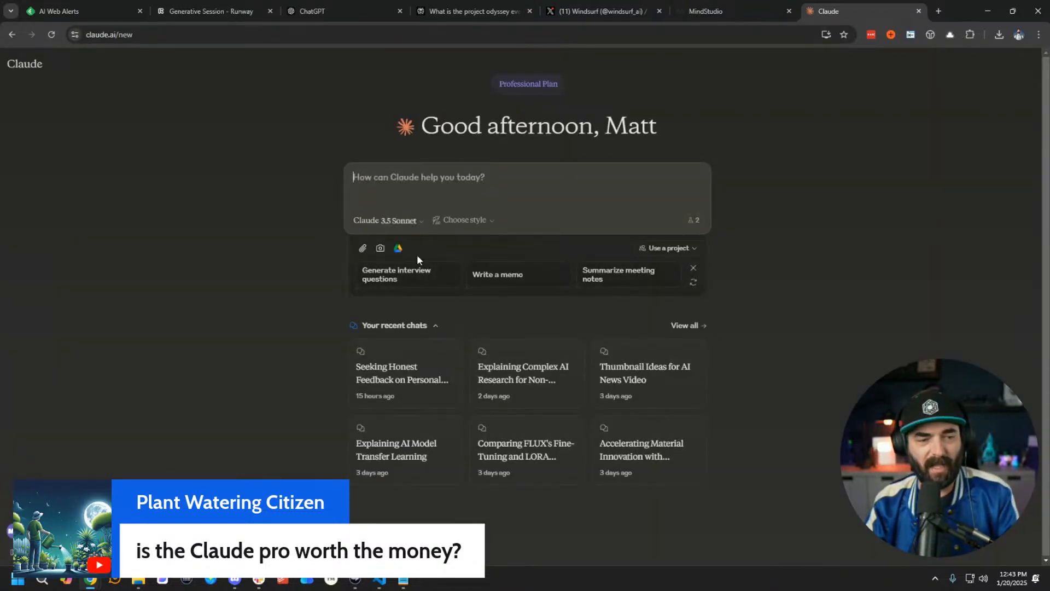
left_click(419, 222)
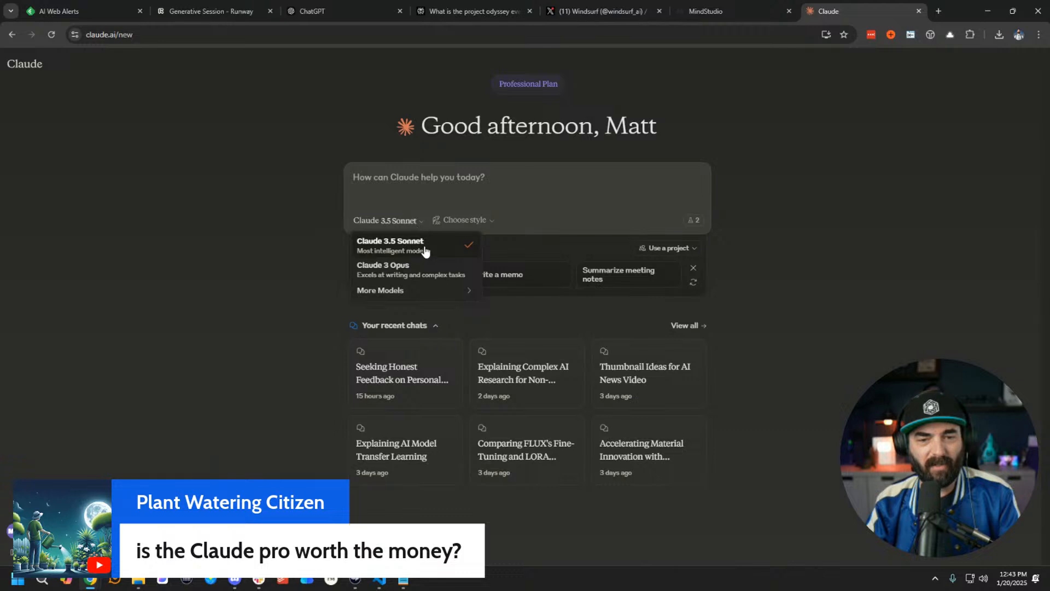
left_click(1017, 295)
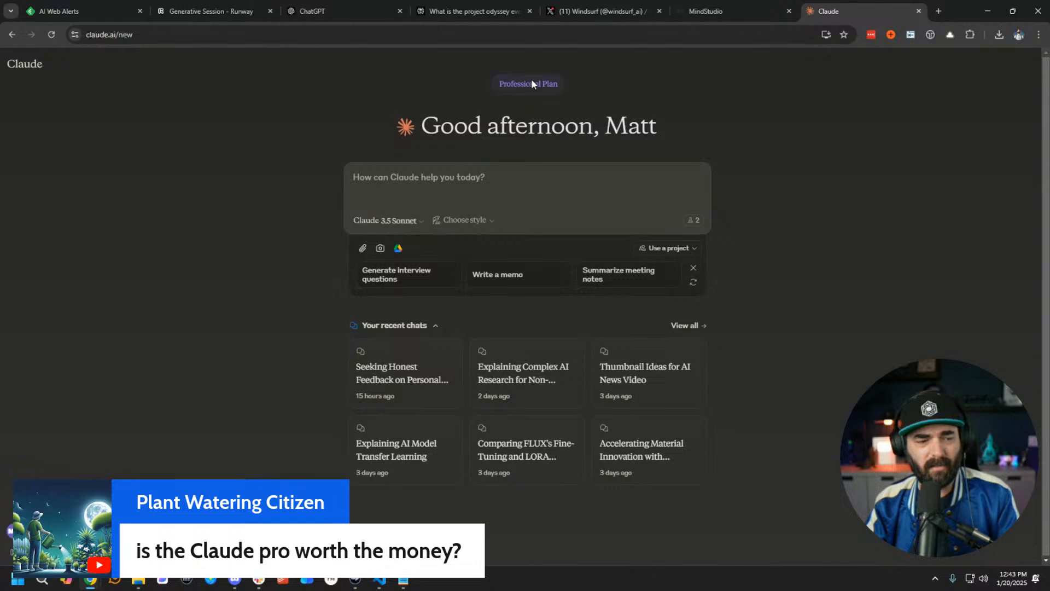
Open a new Incognito window and load Claude's logged-out login page in it.
left_click(93, 582)
right_click(93, 582)
left_click(71, 493)
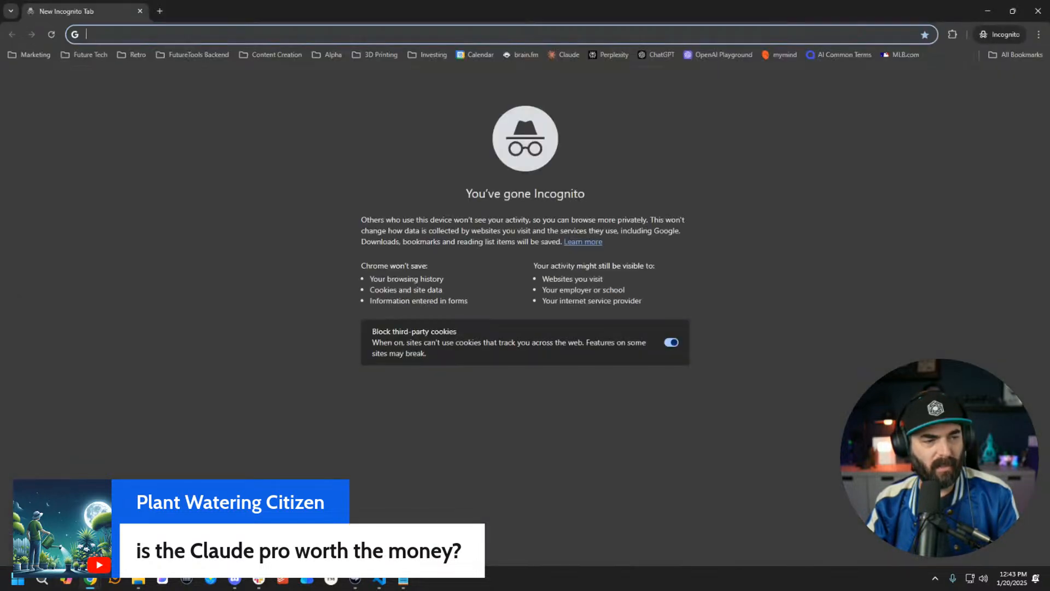
type("cla")
key("Return")
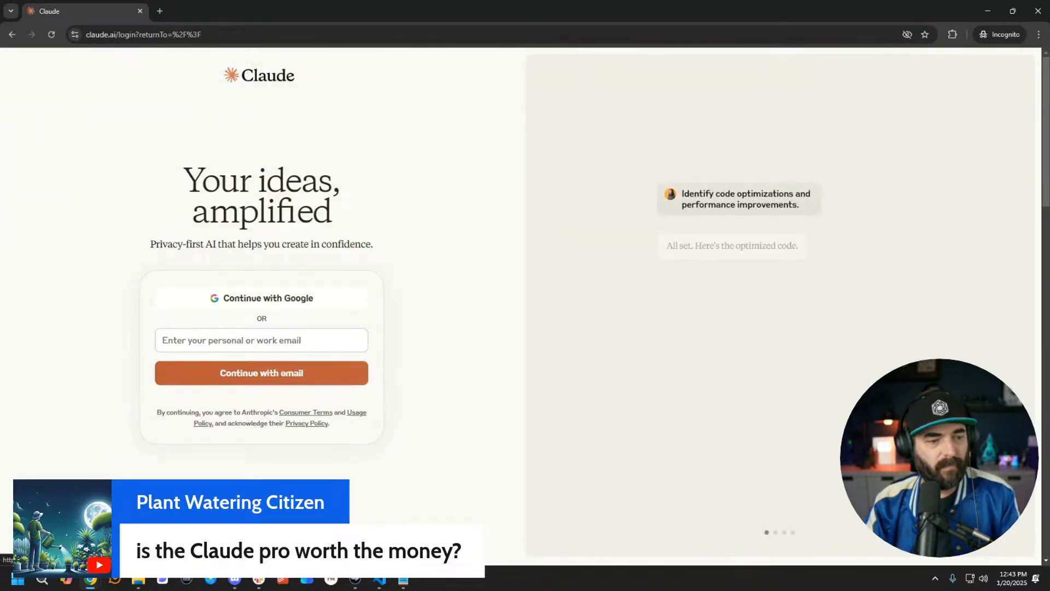
Try to sign in to Claude with a Google account, and close the Incognito window.
left_click(271, 300)
left_click_drag(468, 158, 1049, 112)
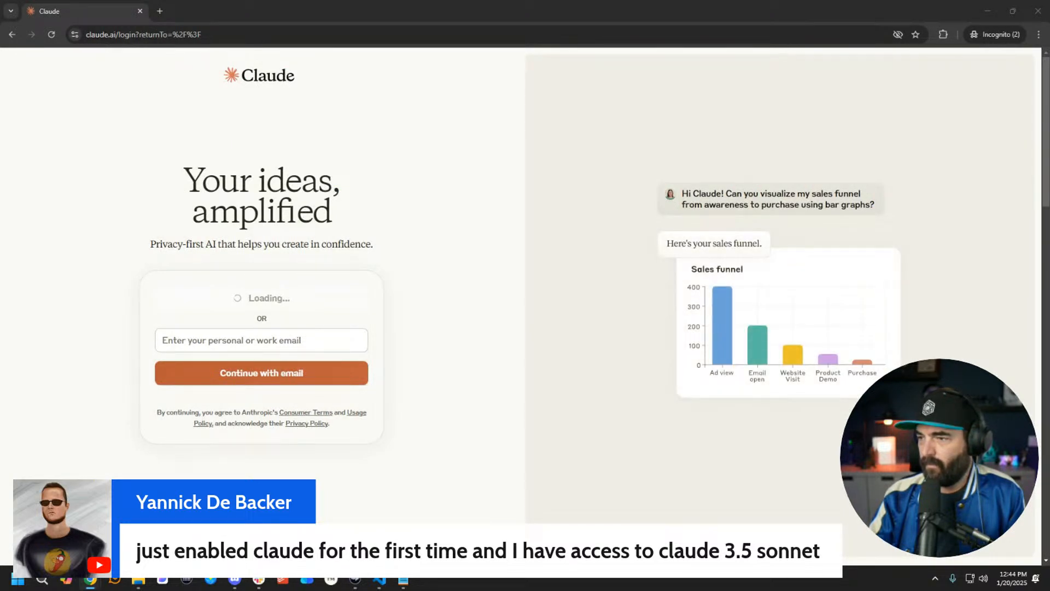
left_click(1037, 9)
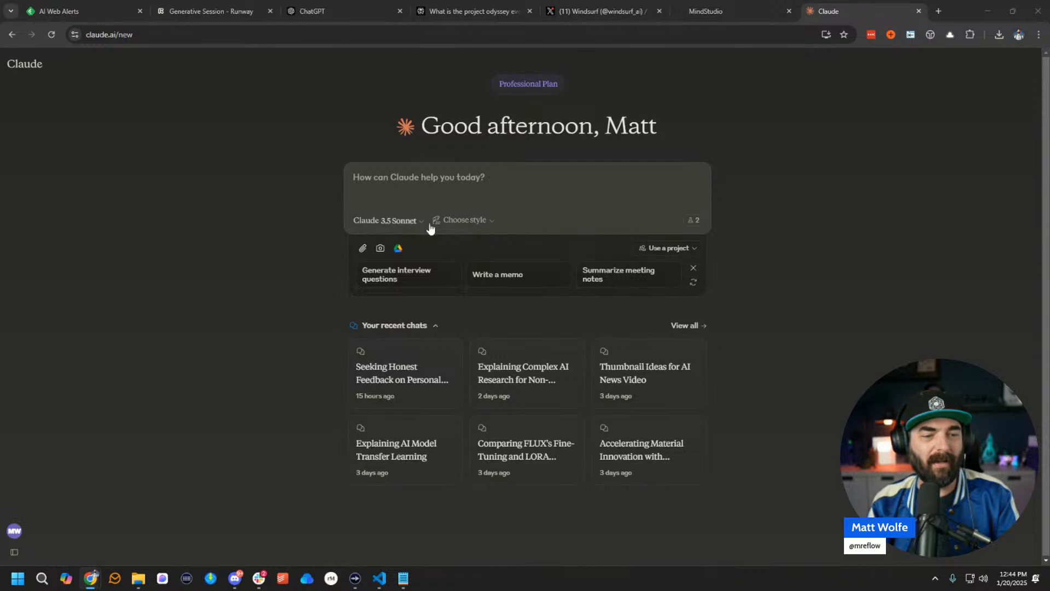
Check which additional models Claude offers under More Models, keeping Claude 3.5 Sonnet selected.
left_click(399, 221)
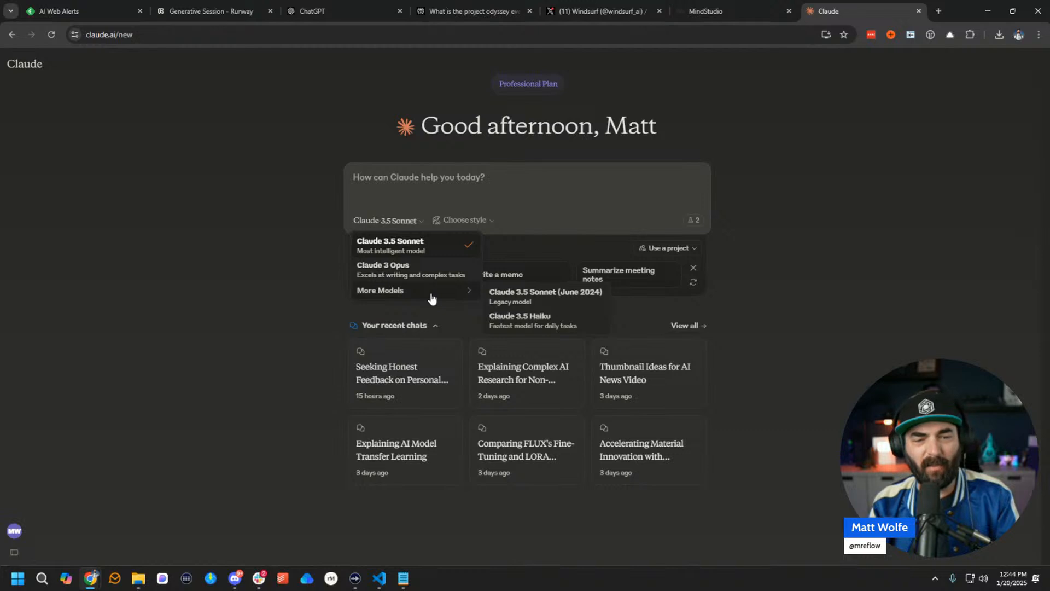
left_click(313, 247)
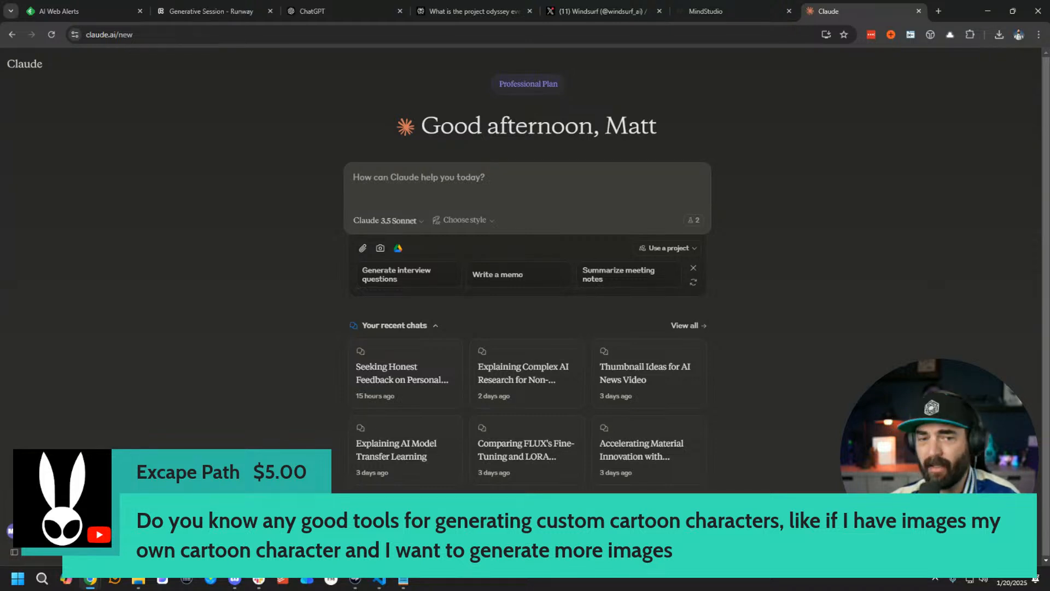
Replace the Claude page with Krea and open its Train page for custom image styles.
left_click(647, 30)
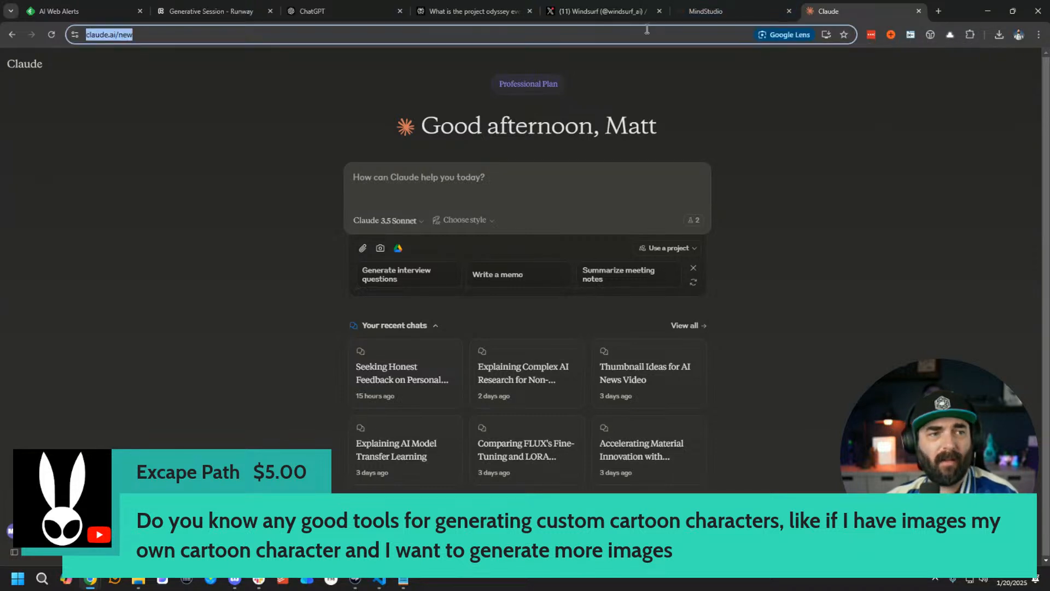
type("krea")
key("Return")
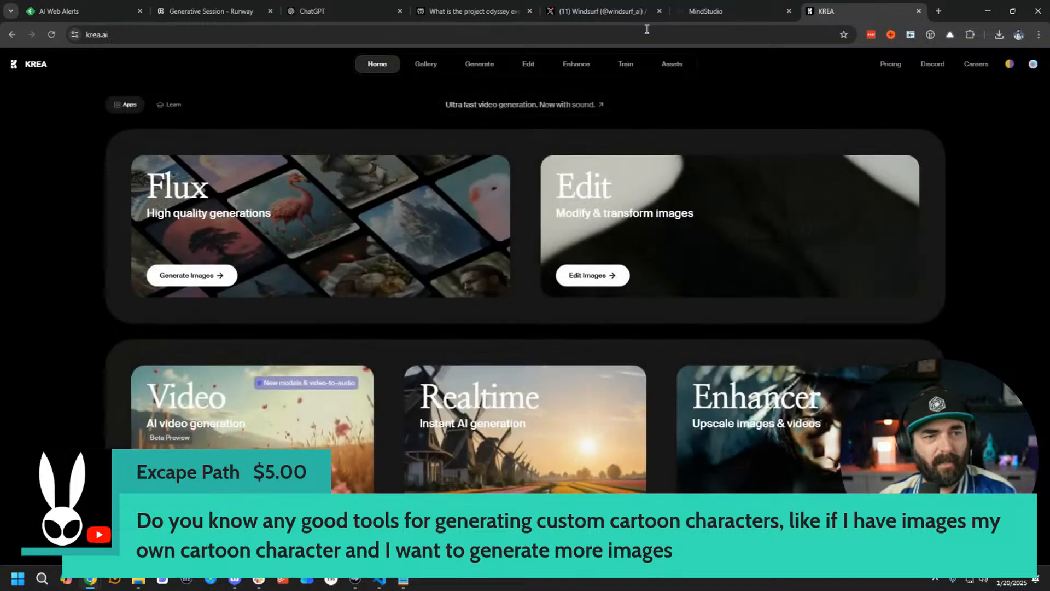
mouse_move(429, 63)
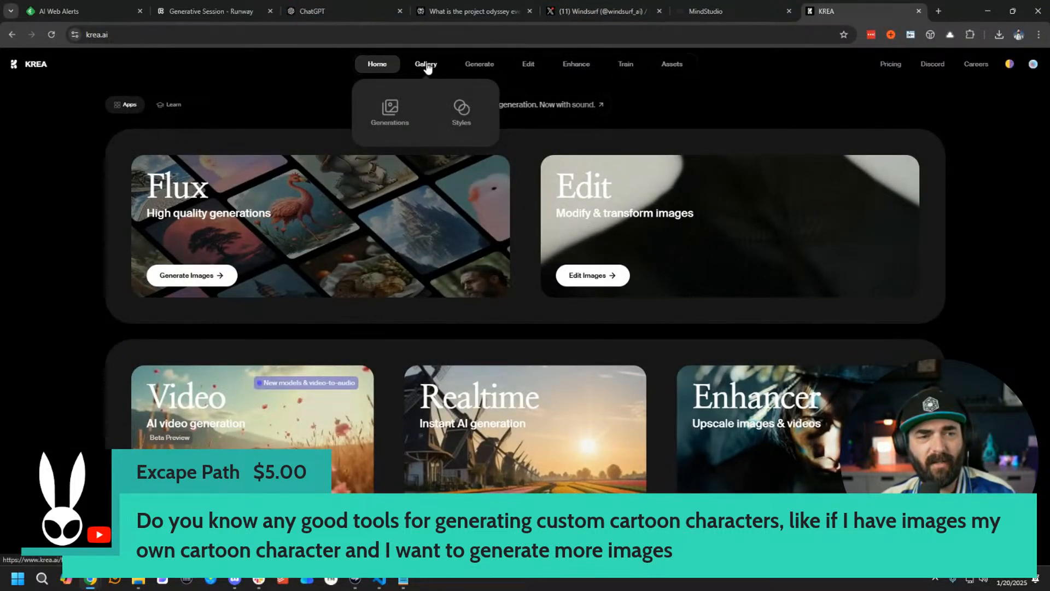
mouse_move(481, 67)
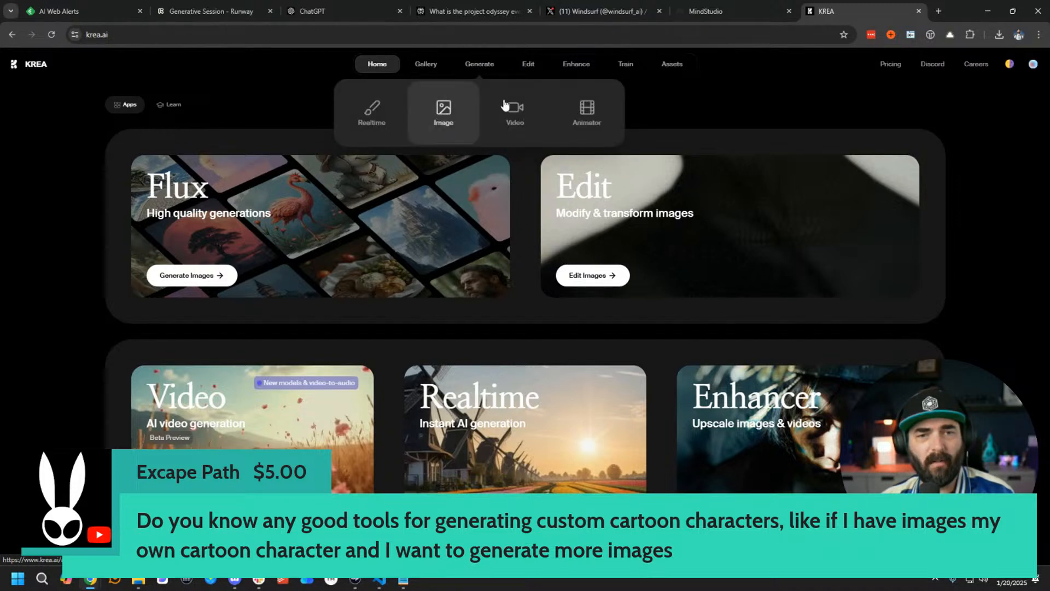
left_click(627, 64)
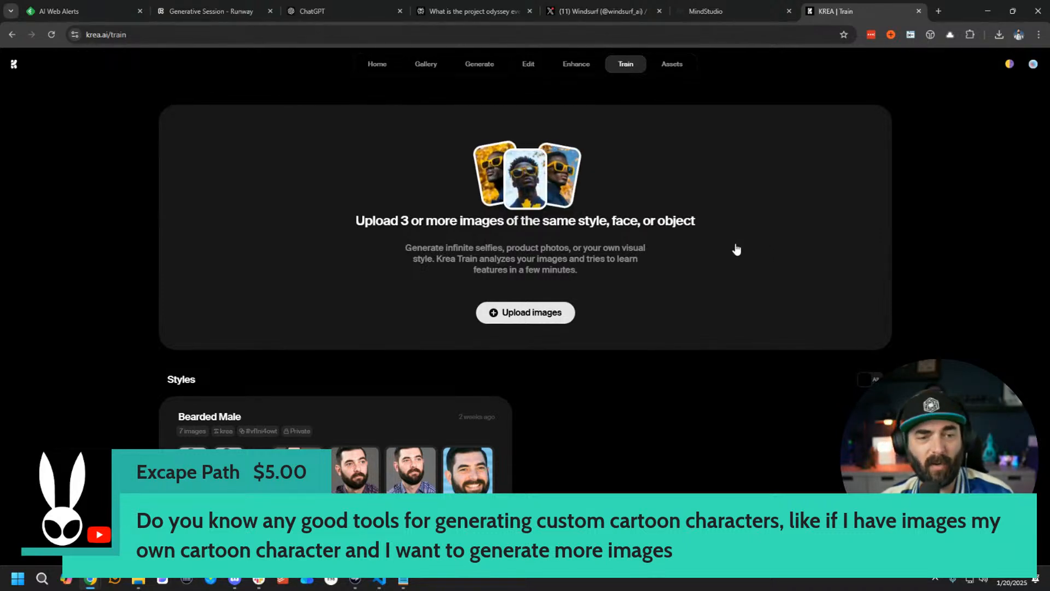
Load Leonardo.Ai in a new tab and show its Training & Datasets page.
left_click(938, 11)
type("app")
key("Return")
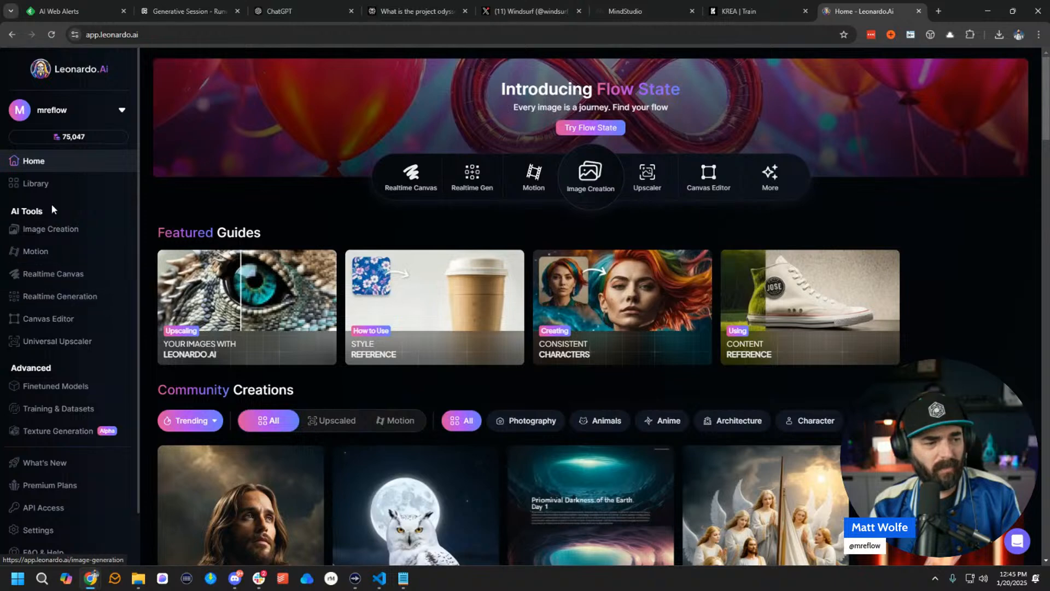
scroll(71, 262, "down", 1)
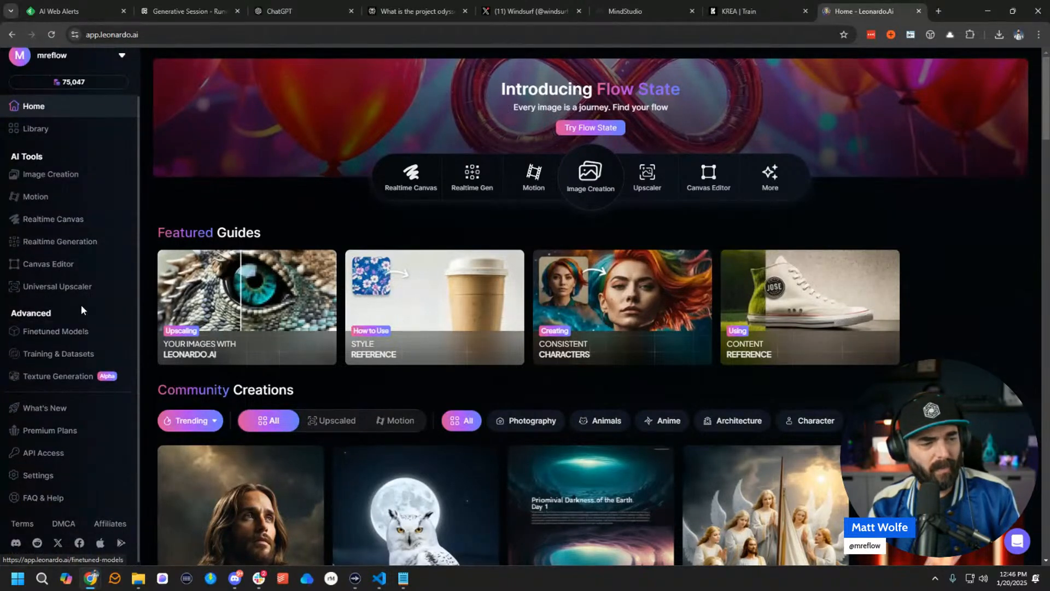
left_click(58, 354)
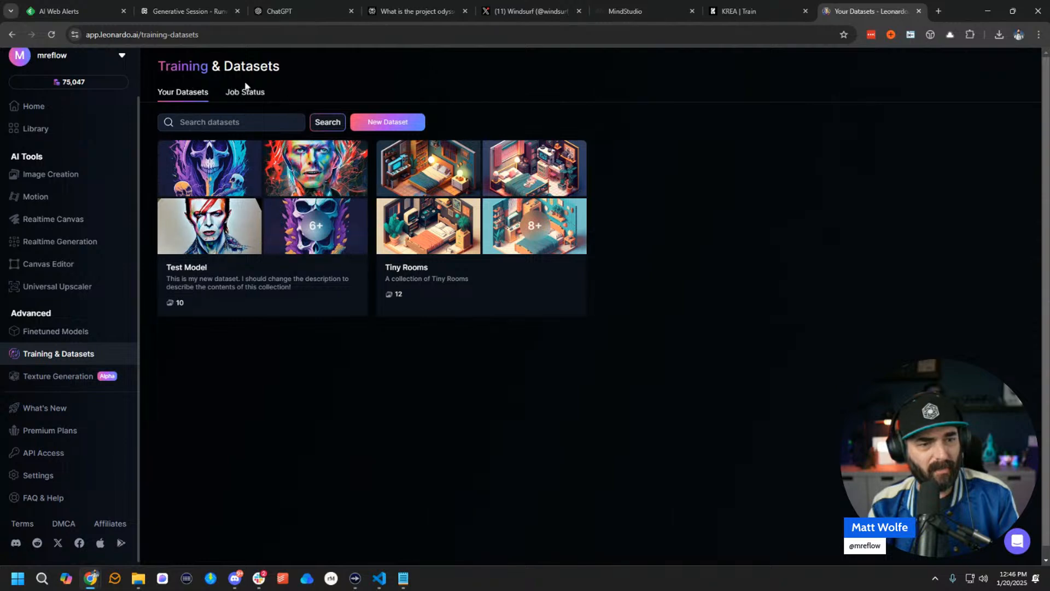
mouse_move(596, 216)
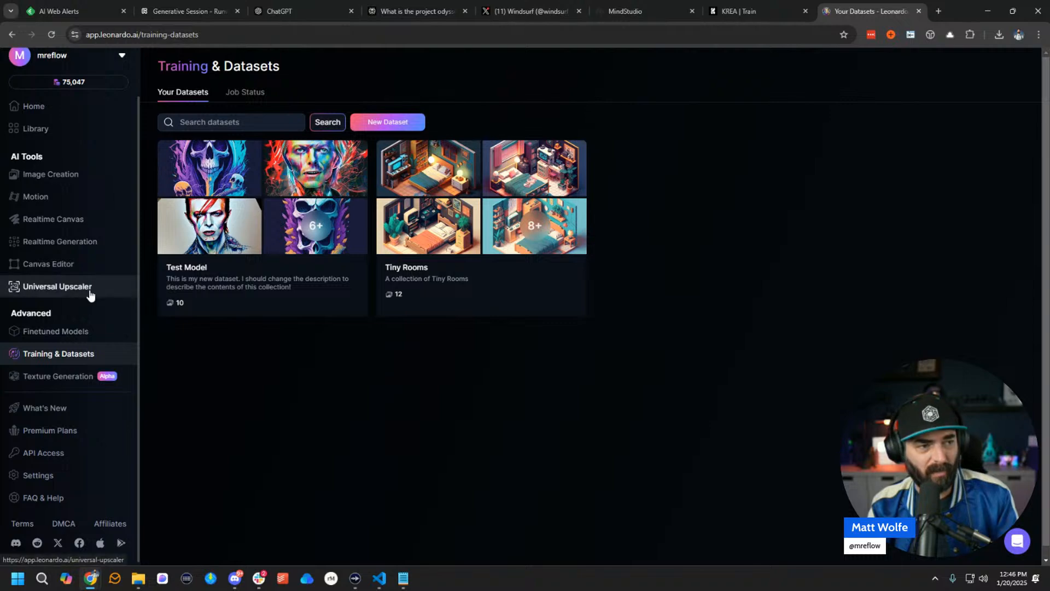
Use Krea's trained Bearded Male style with Flux, review the "Long Hair, Beard, Suit" session's images, and close the Flux tab.
left_click(747, 13)
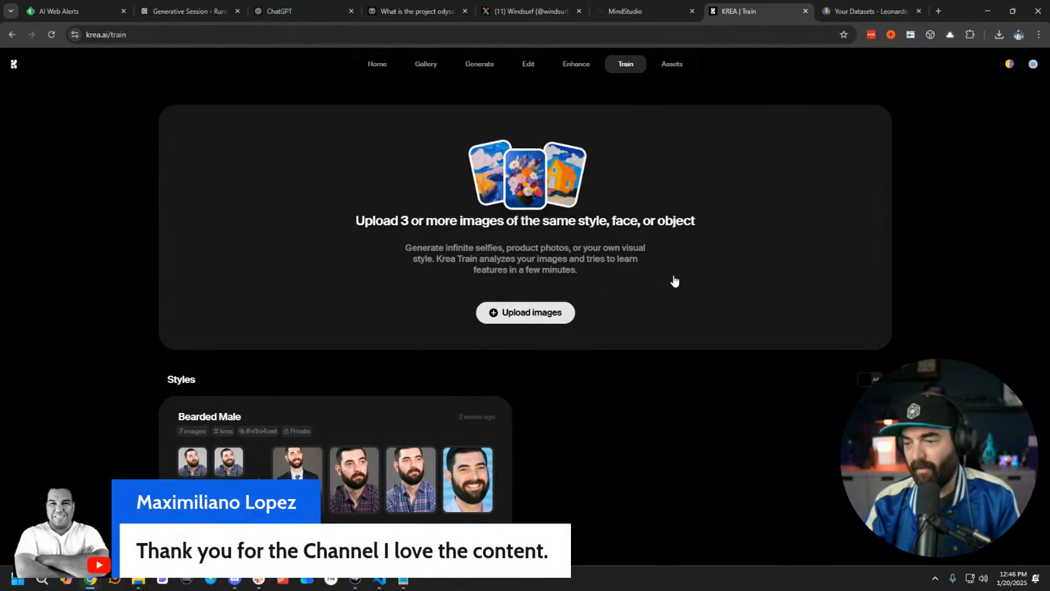
scroll(354, 413, "down", 1)
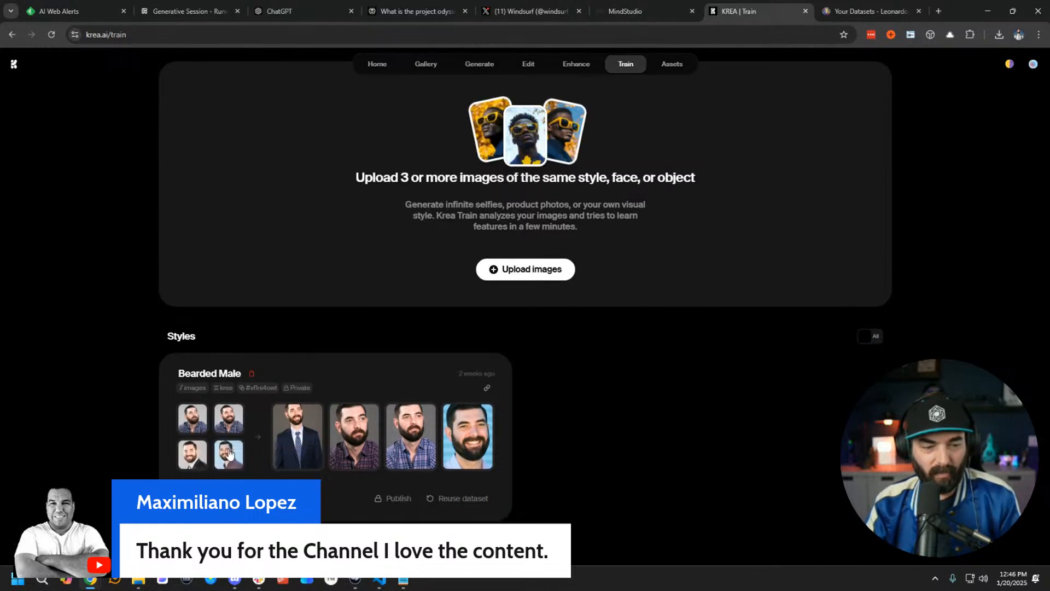
left_click(225, 498)
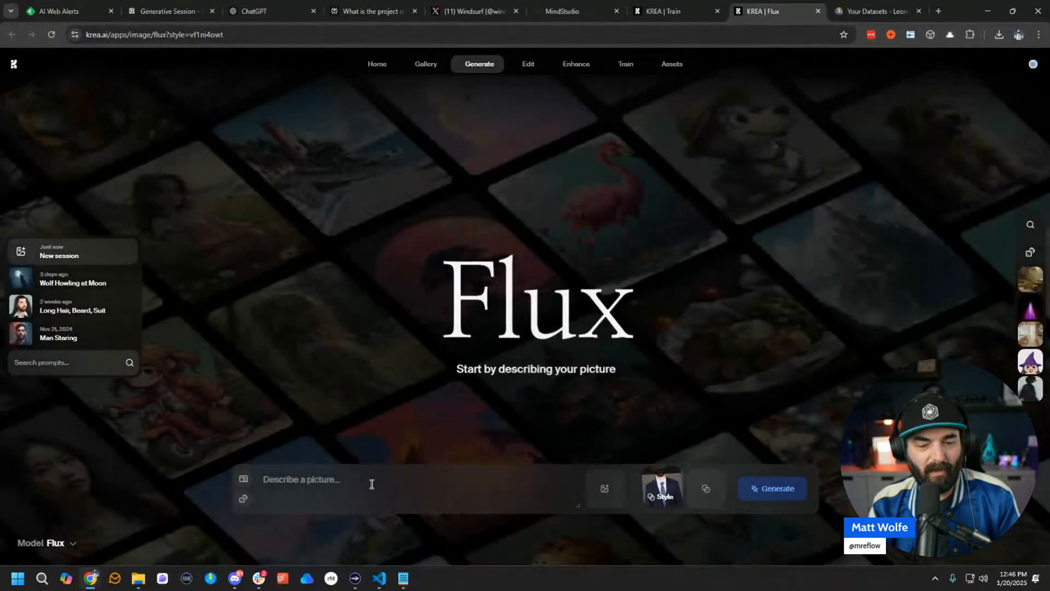
left_click(372, 484)
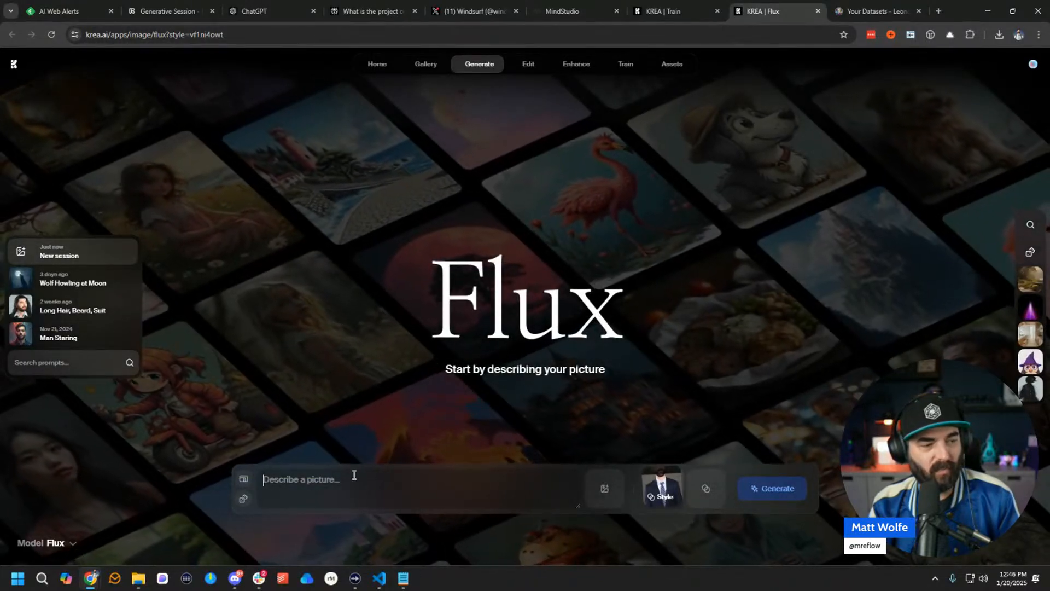
left_click(82, 310)
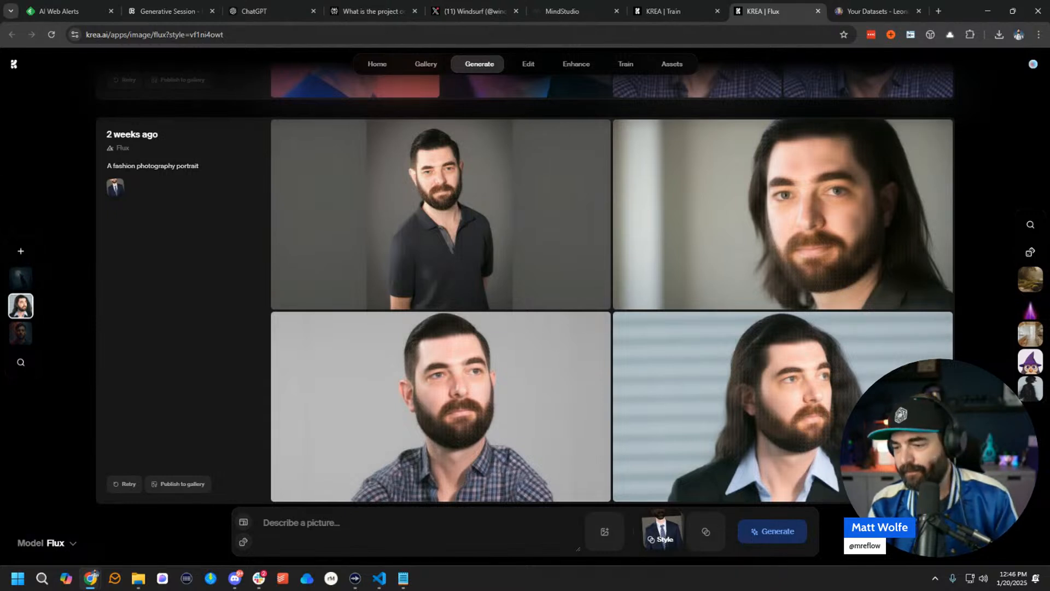
left_click(818, 11)
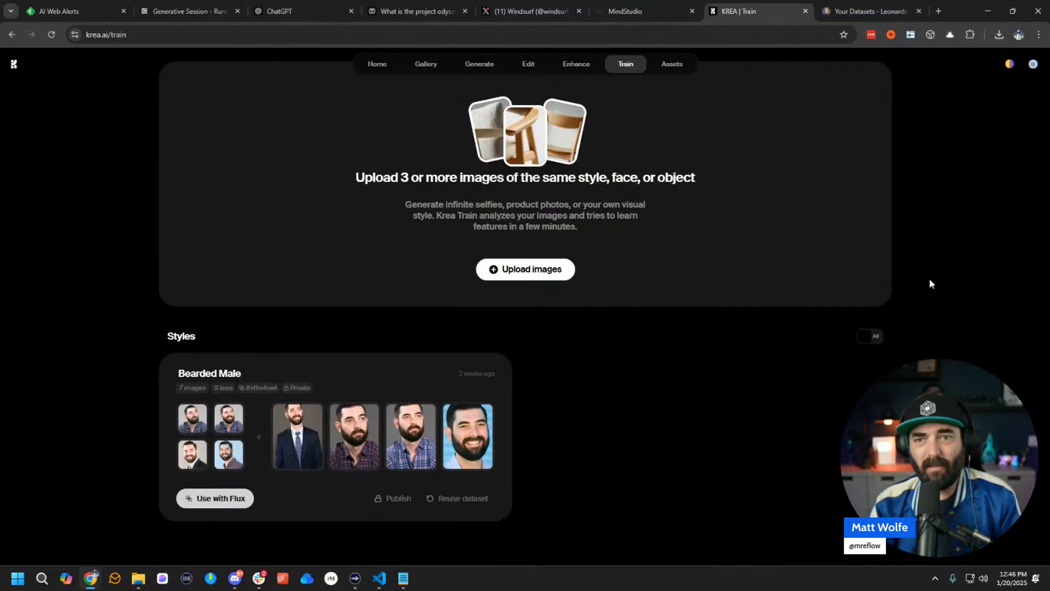
Look at Leonardo.Ai's dataset page again and return to Krea's Train page.
left_click(865, 11)
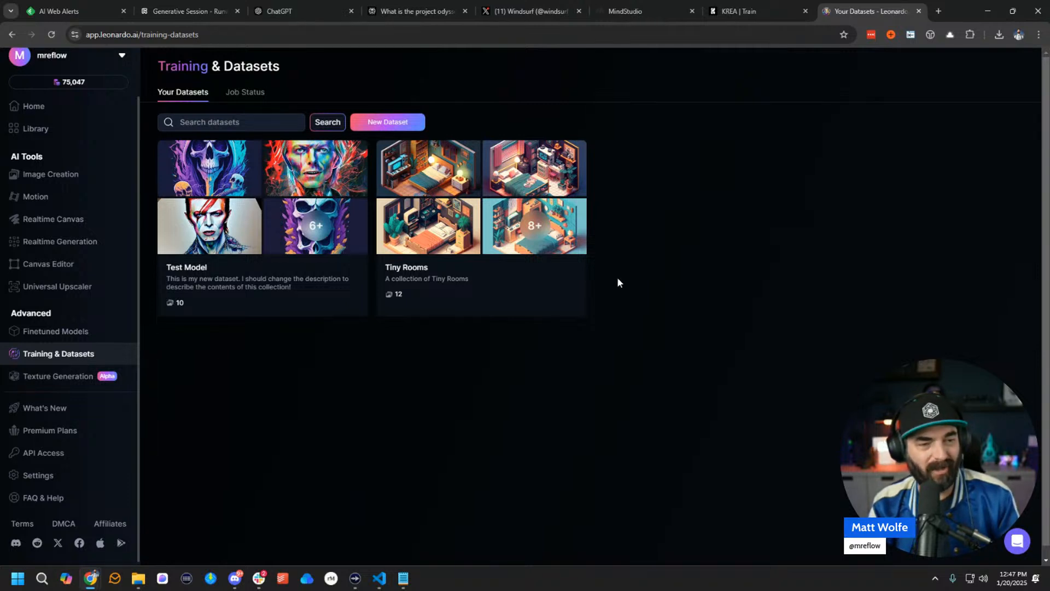
left_click(766, 10)
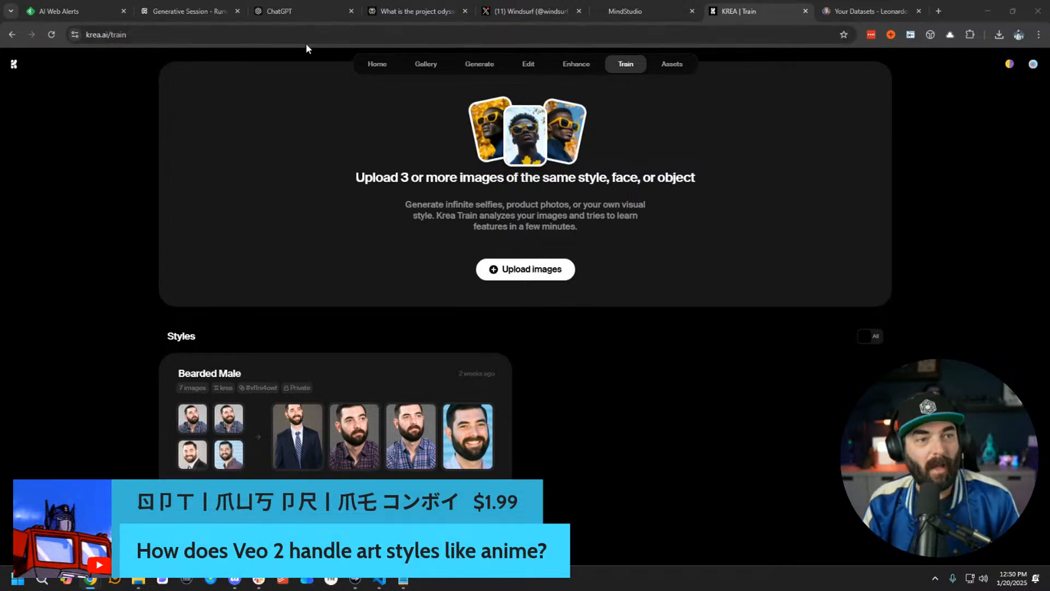
mouse_move(170, 19)
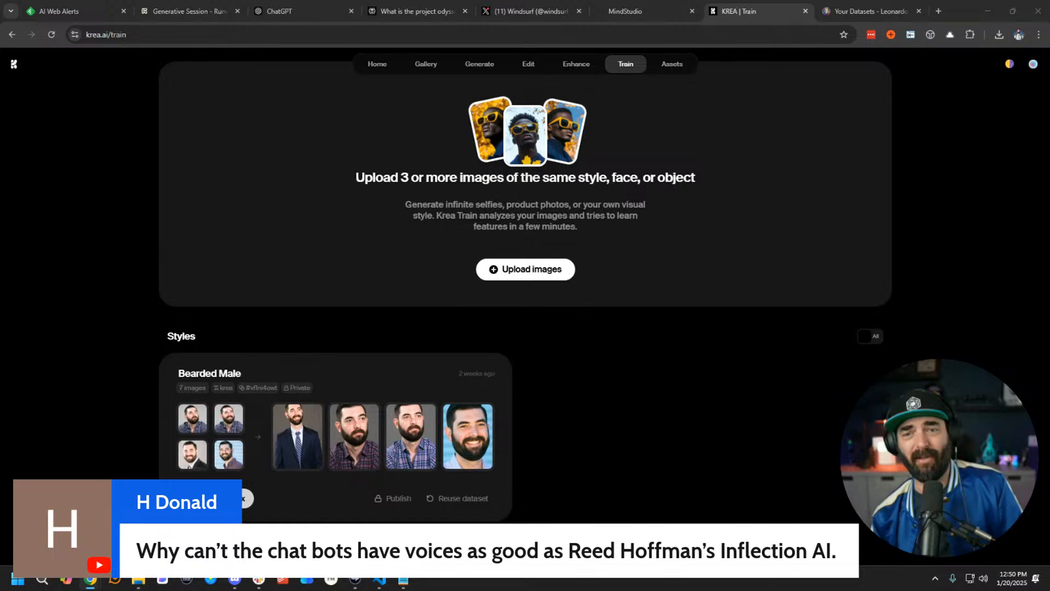
Replace the Krea page with ElevenLabs, look over its AI audio products, and enter its Text to Speech app.
left_click(807, 27)
type("elev")
key("Return")
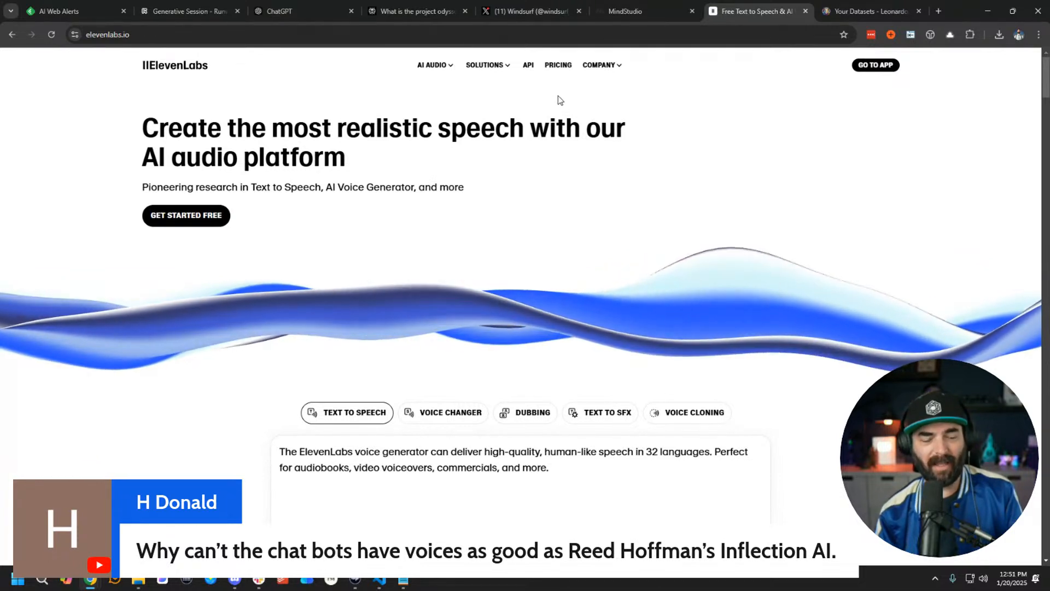
mouse_move(437, 66)
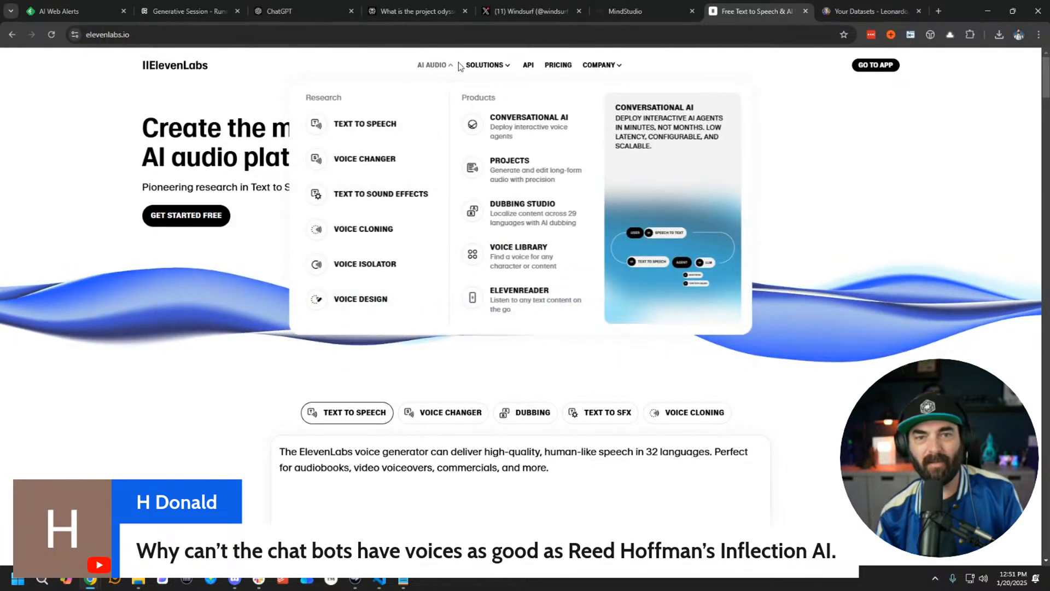
left_click(866, 66)
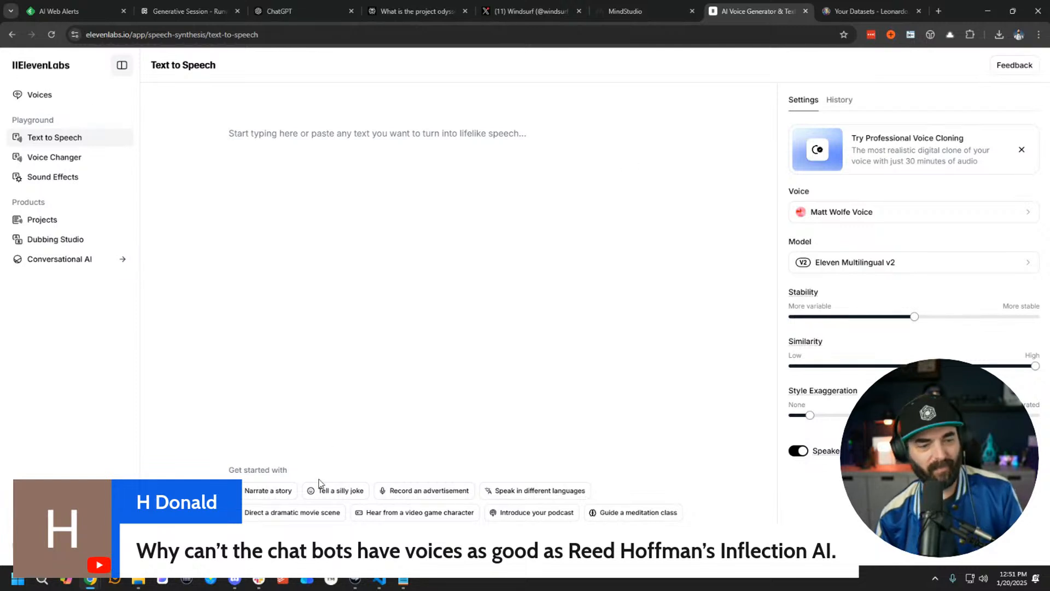
Generate speech from a greeting giving the speaker's name plus "Thanks for joining me on today's livestream!", dismissing the affiliate program offer.
type("Hel")
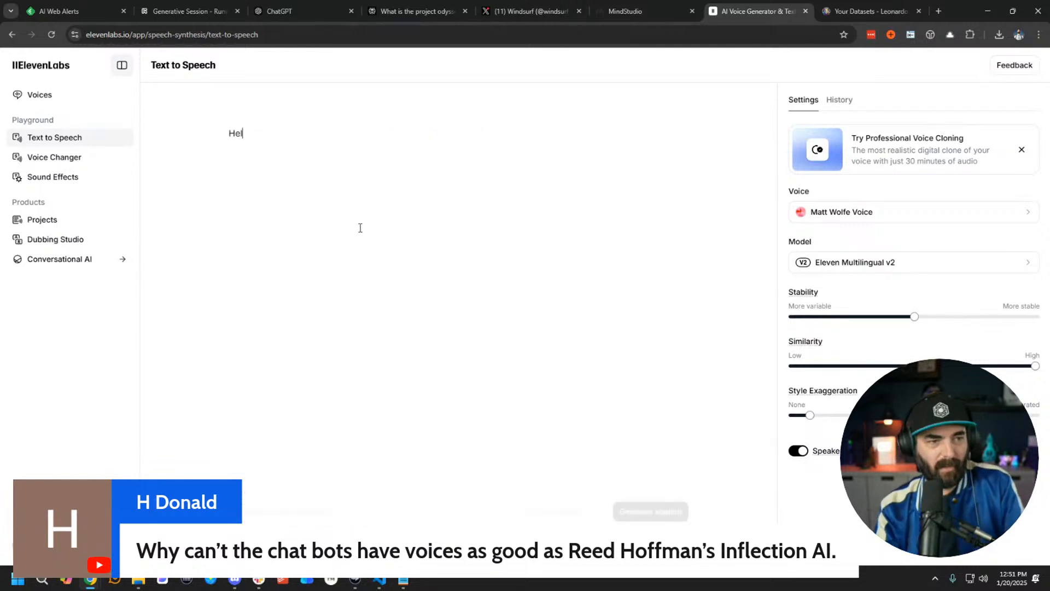
type("lo my name is Mat")
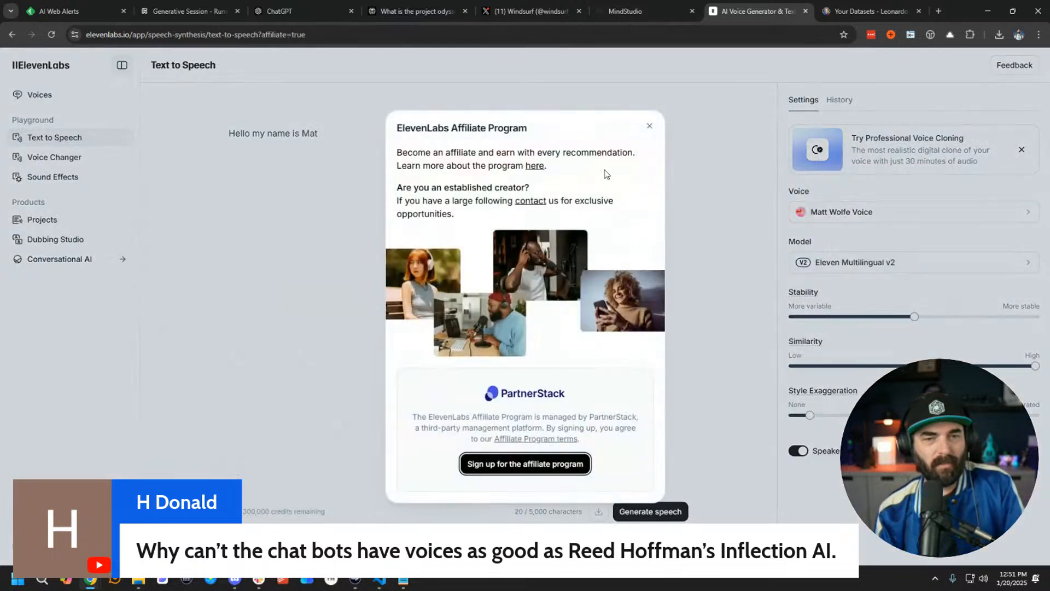
left_click(648, 127)
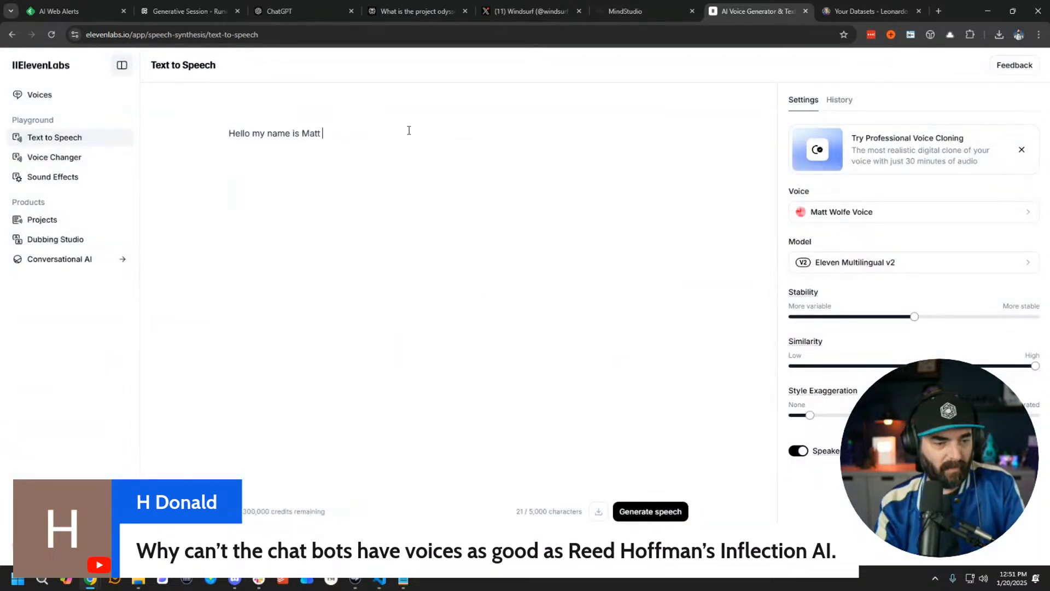
type("t Wik")
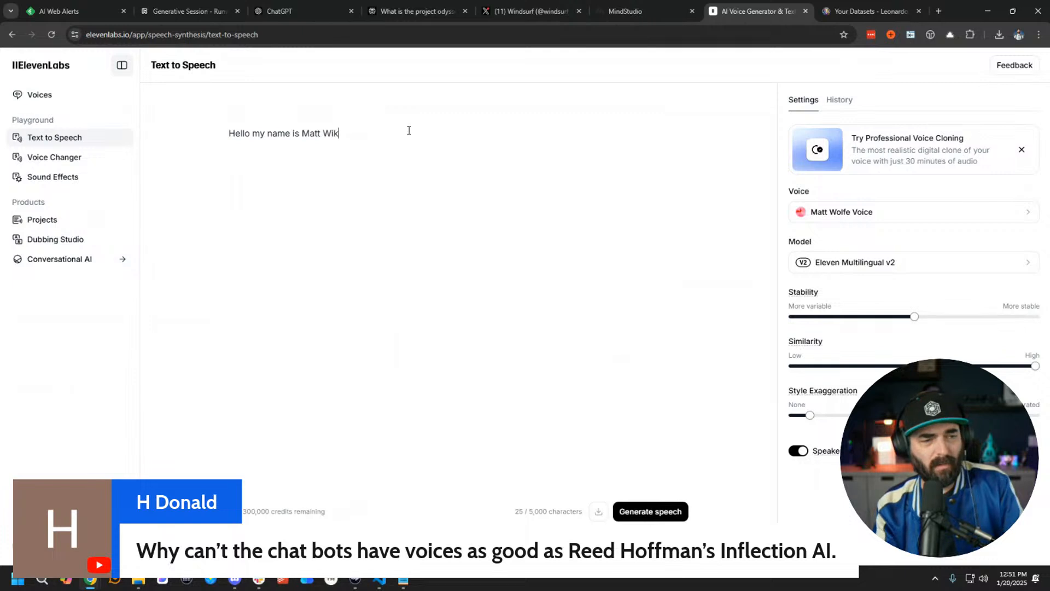
type("lfe ")
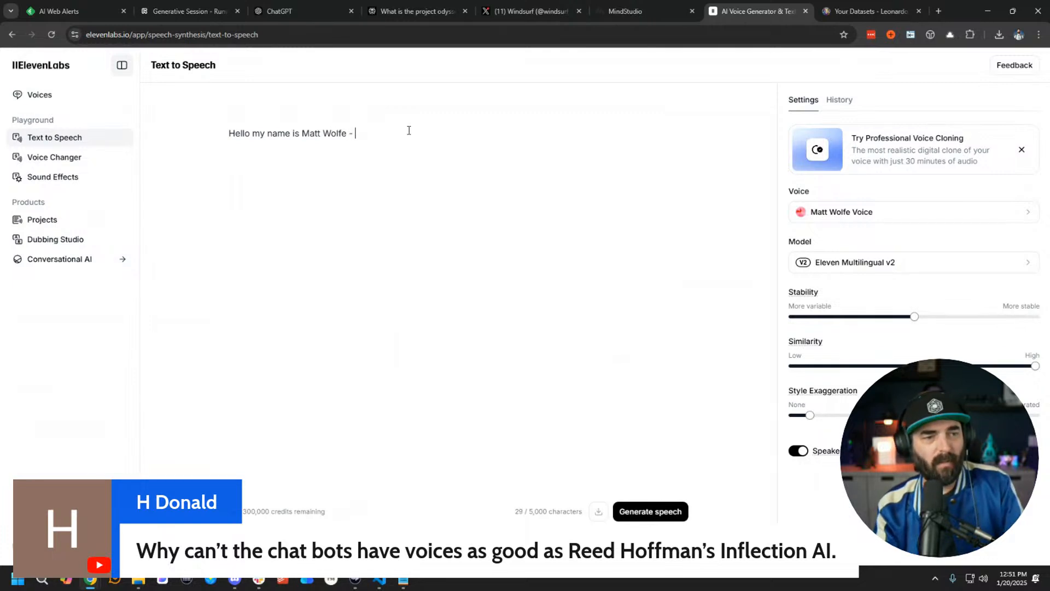
type(". Thanks for joi")
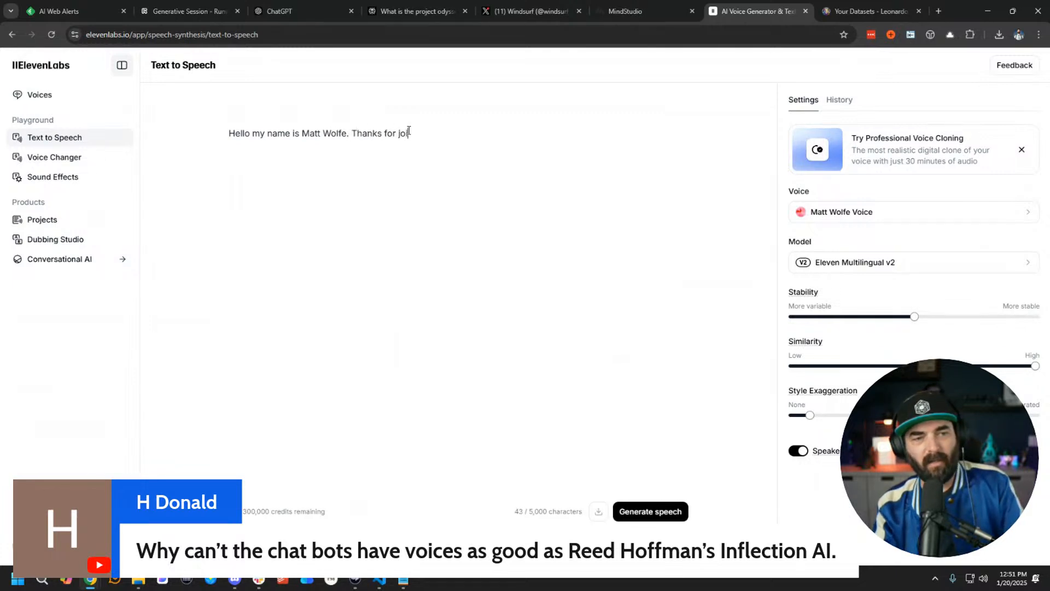
type("ning me on tod")
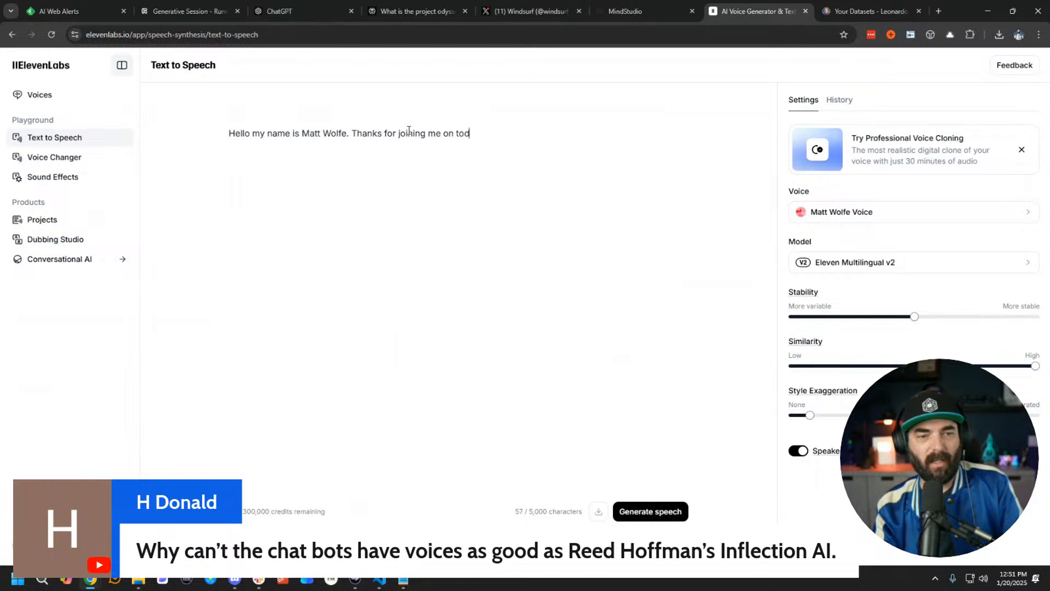
type("ay's livestream!")
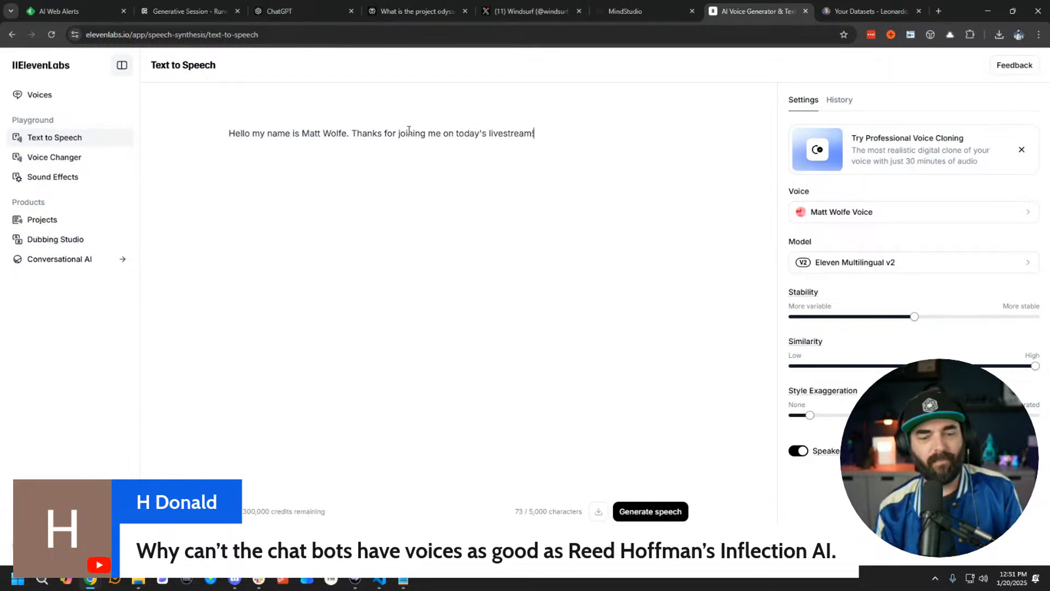
left_click(653, 514)
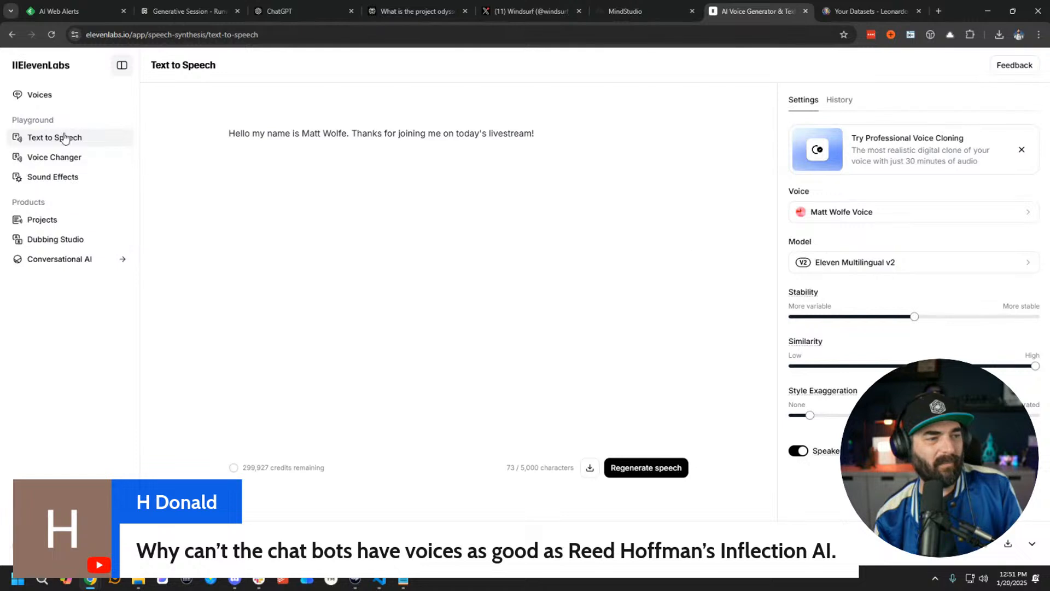
Add the Mark - ConvoAI library voice to My Voices and generate the greeting with it.
left_click(32, 67)
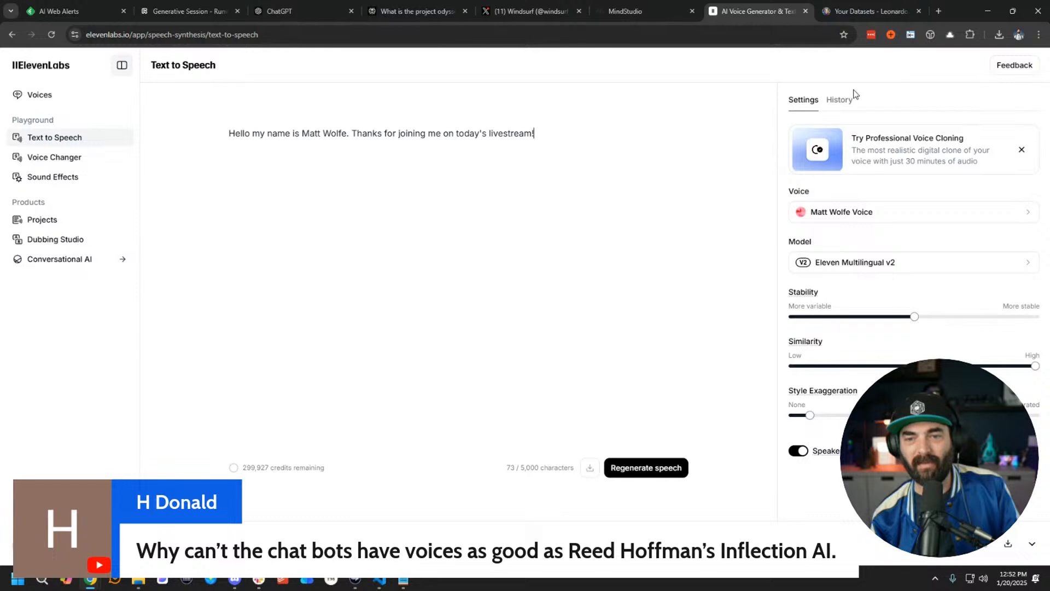
left_click(992, 224)
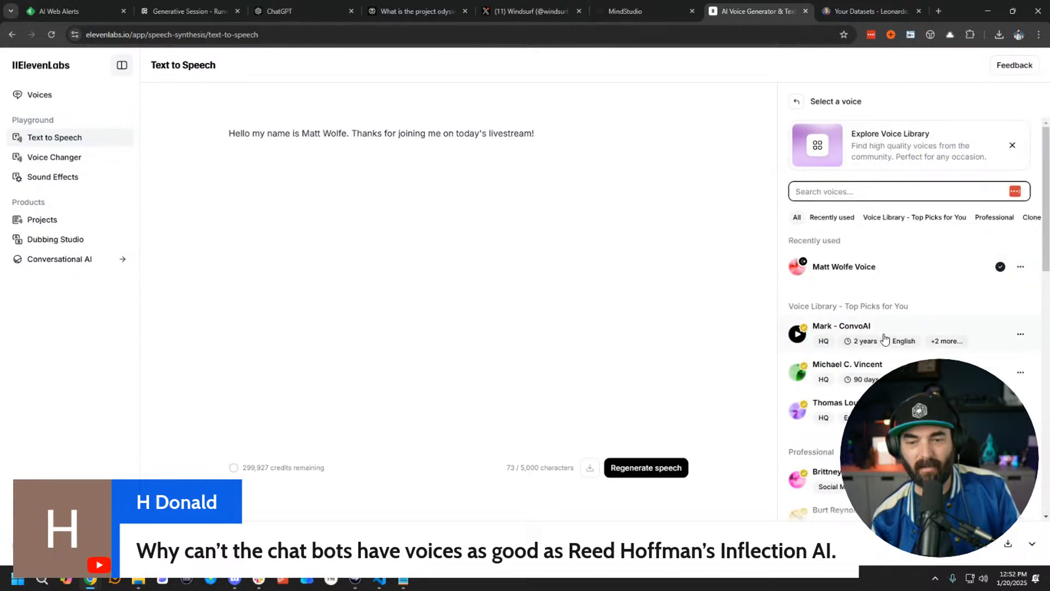
left_click(917, 331)
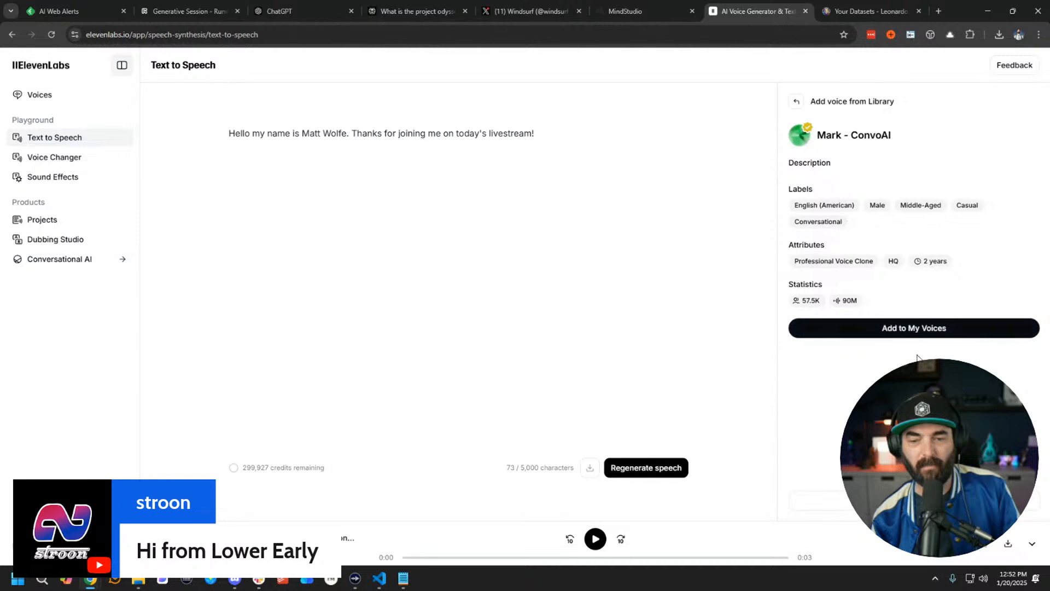
left_click(918, 331)
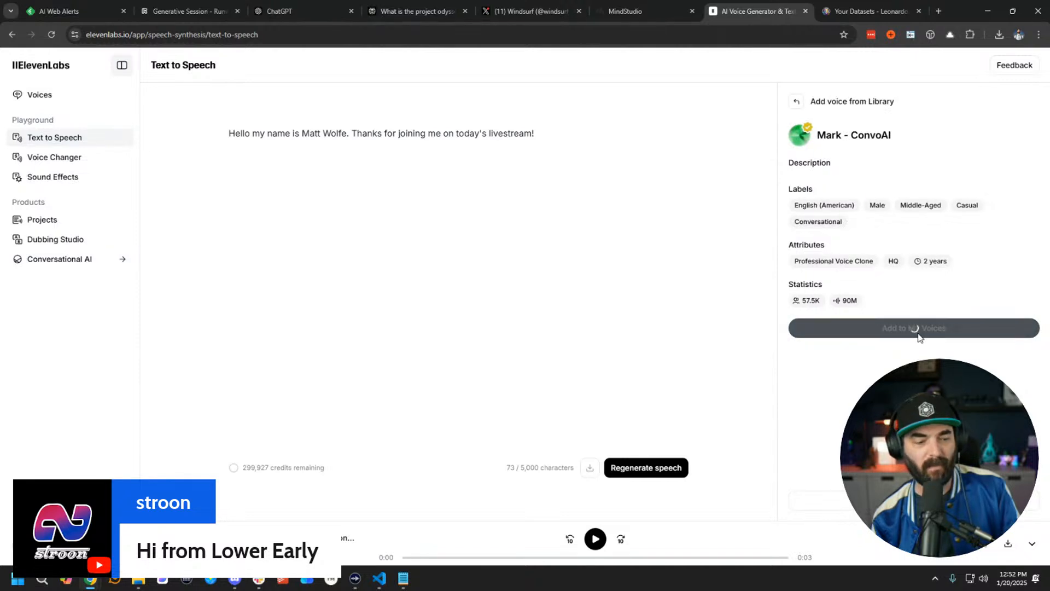
left_click(650, 468)
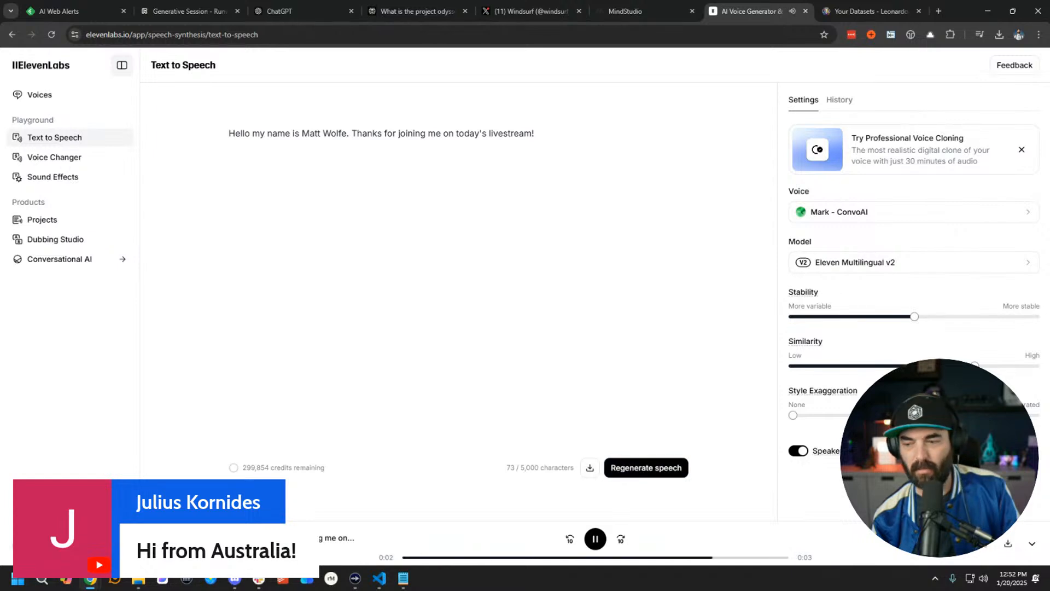
Try to generate the greeting with the professional Burt Reynolds™ - Academy Award Nominee voice.
left_click(933, 217)
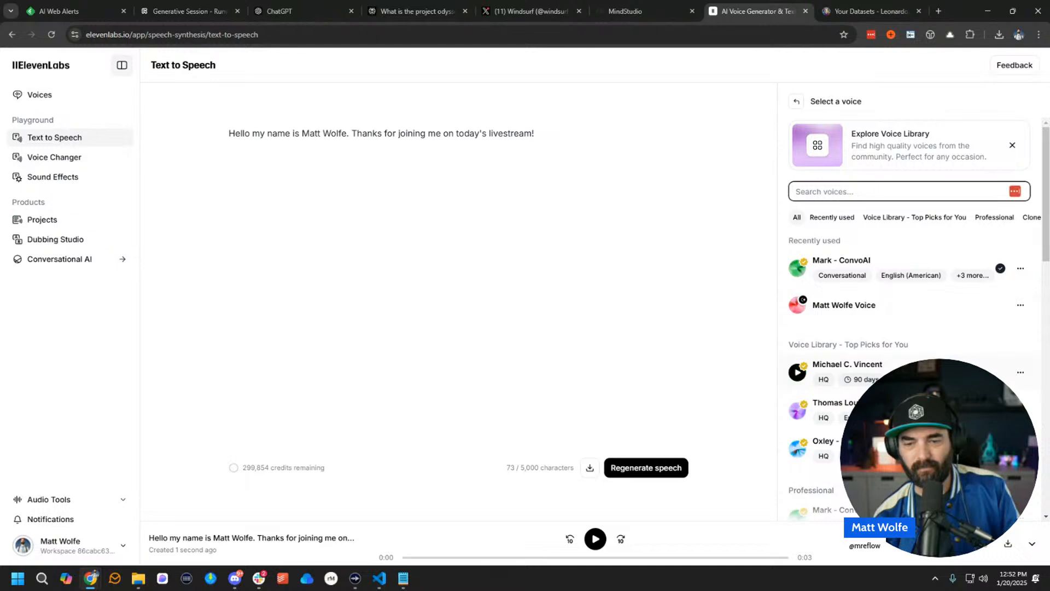
scroll(956, 377, "down", 1)
scroll(956, 378, "down", 3)
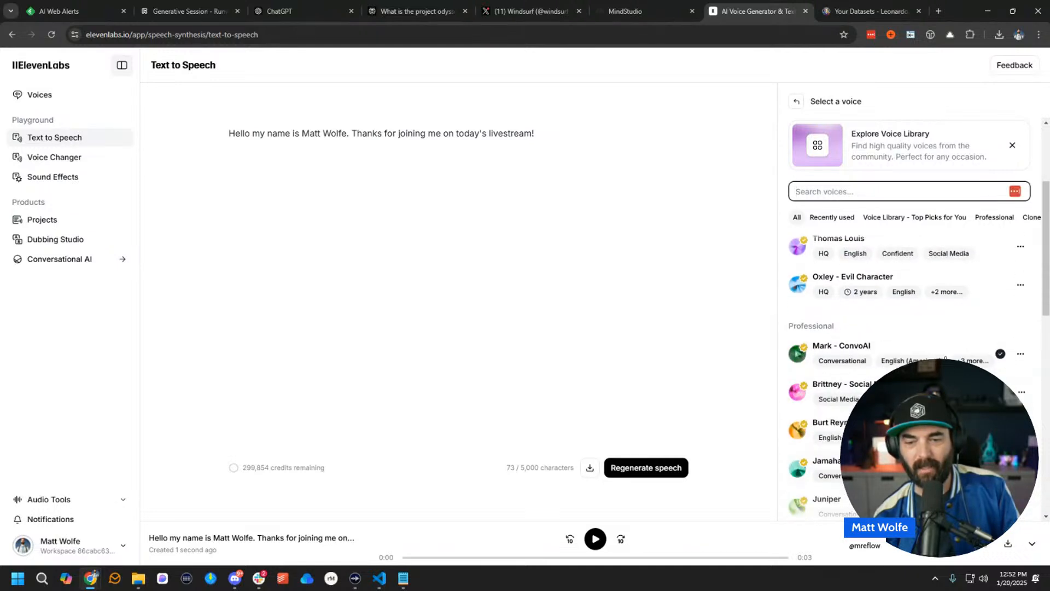
left_click(842, 375)
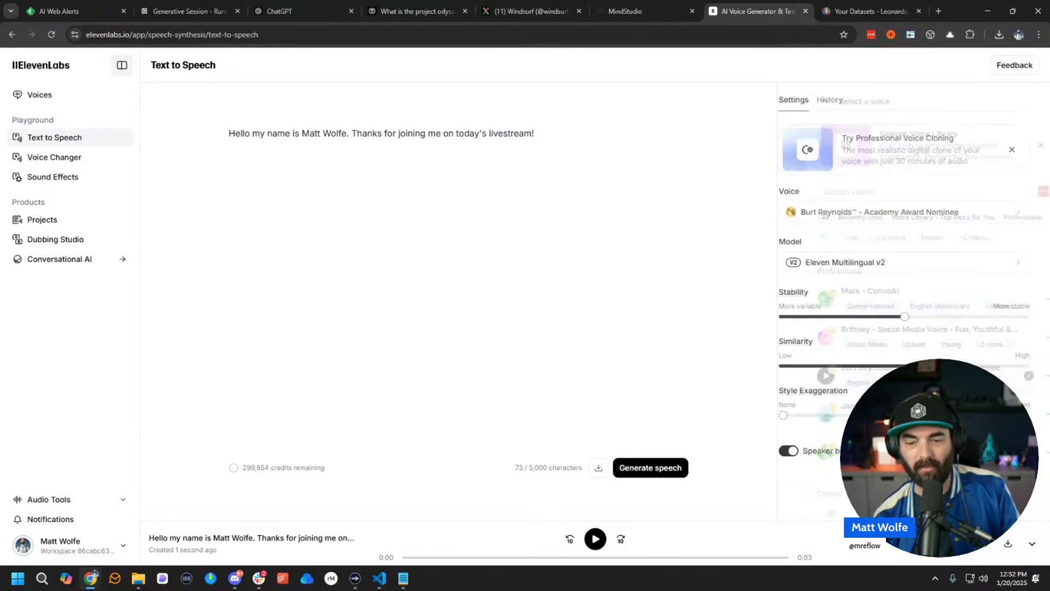
left_click(650, 467)
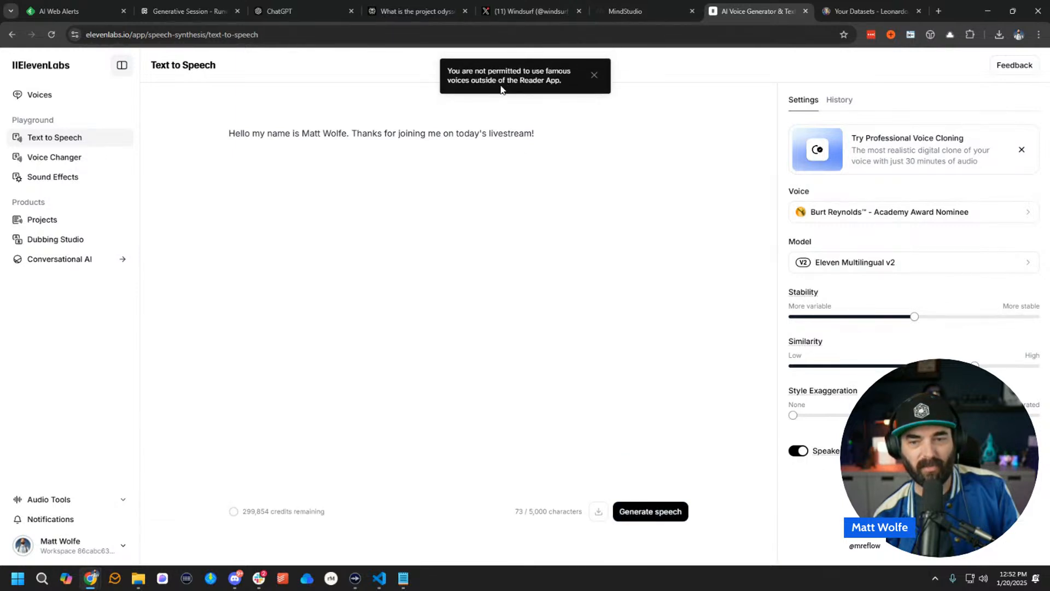
Look through the available voices and add Oxley - Evil Character from the Voice Library top picks as the greeting's voice.
left_click(989, 212)
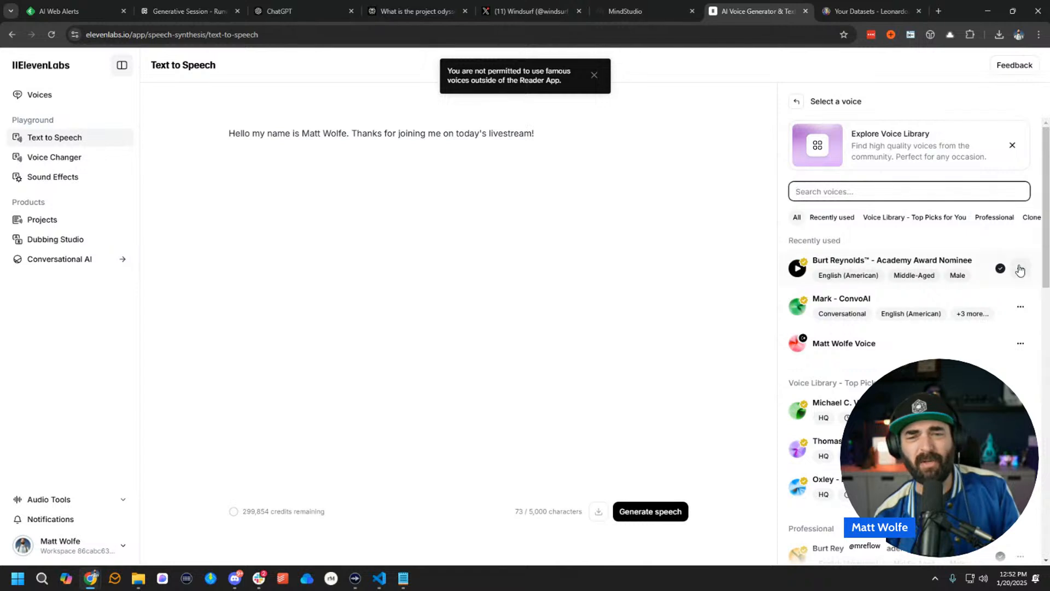
scroll(1015, 279, "down", 3)
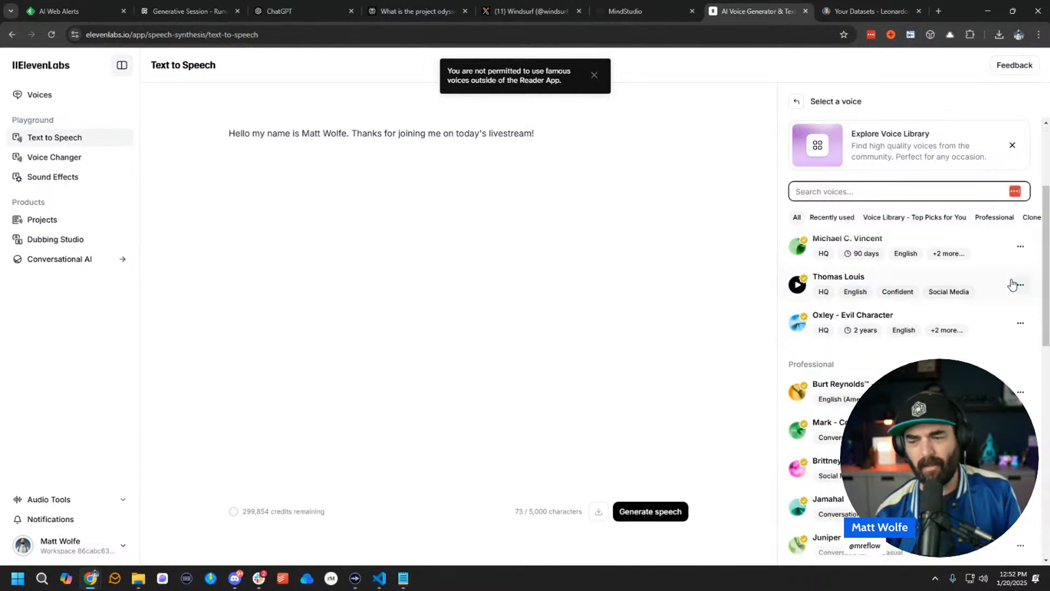
scroll(1009, 322, "down", 1)
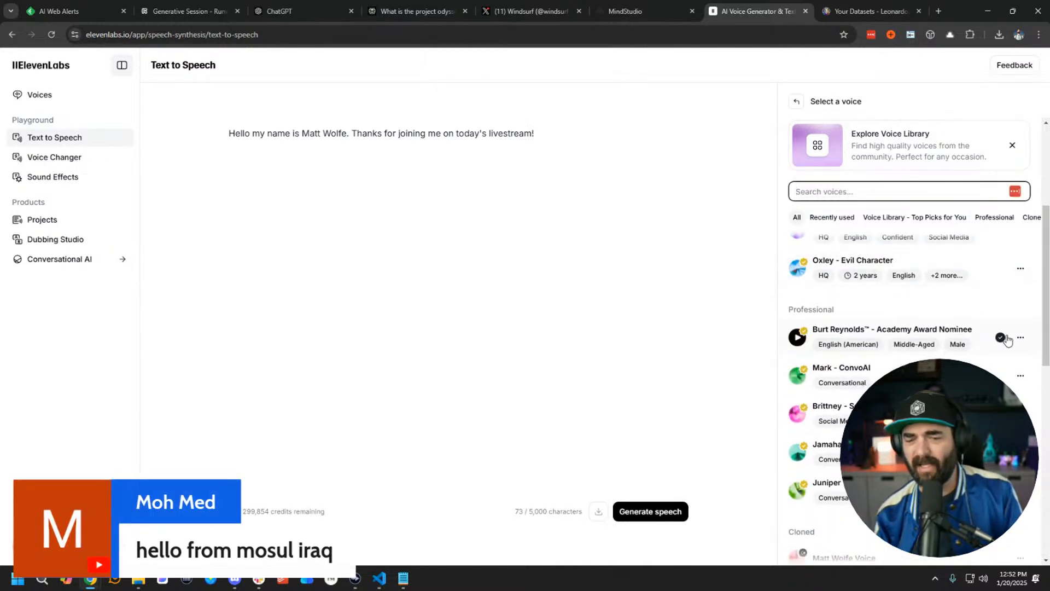
scroll(1009, 344, "down", 1)
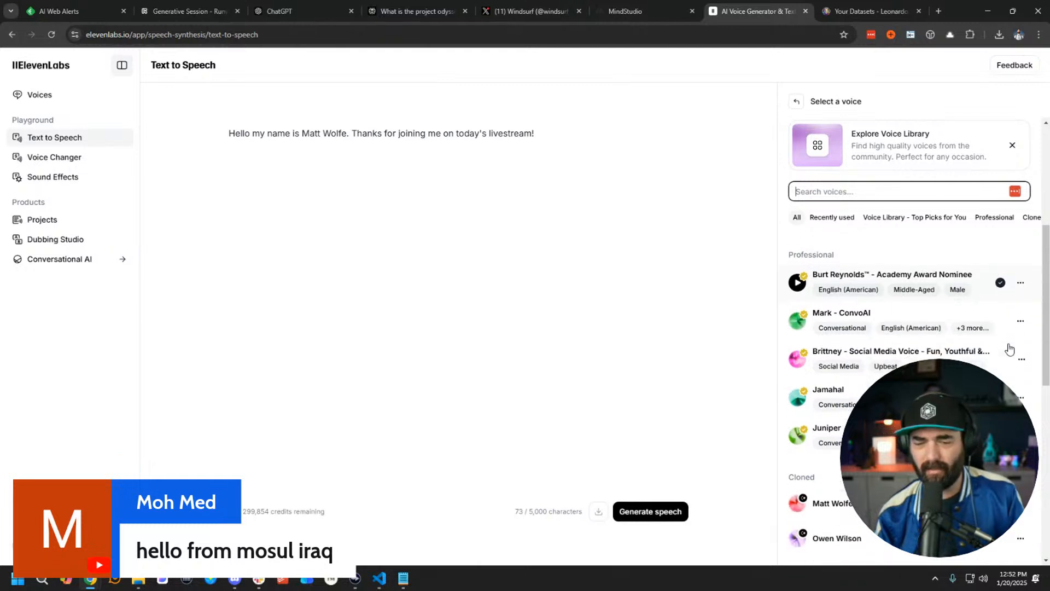
scroll(1009, 349, "down", 1)
scroll(1010, 349, "up", 1)
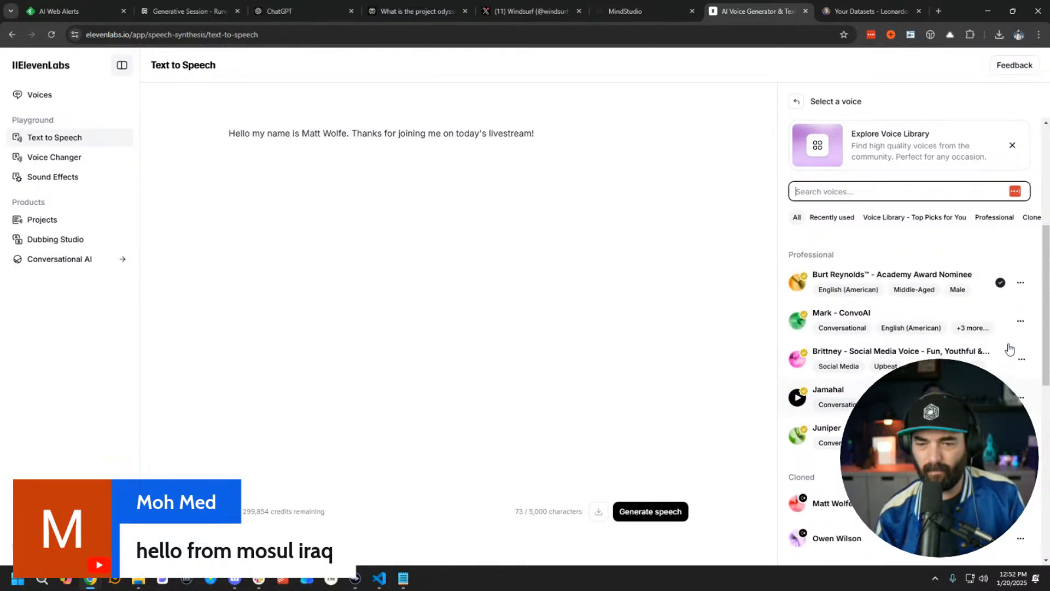
scroll(1010, 349, "up", 2)
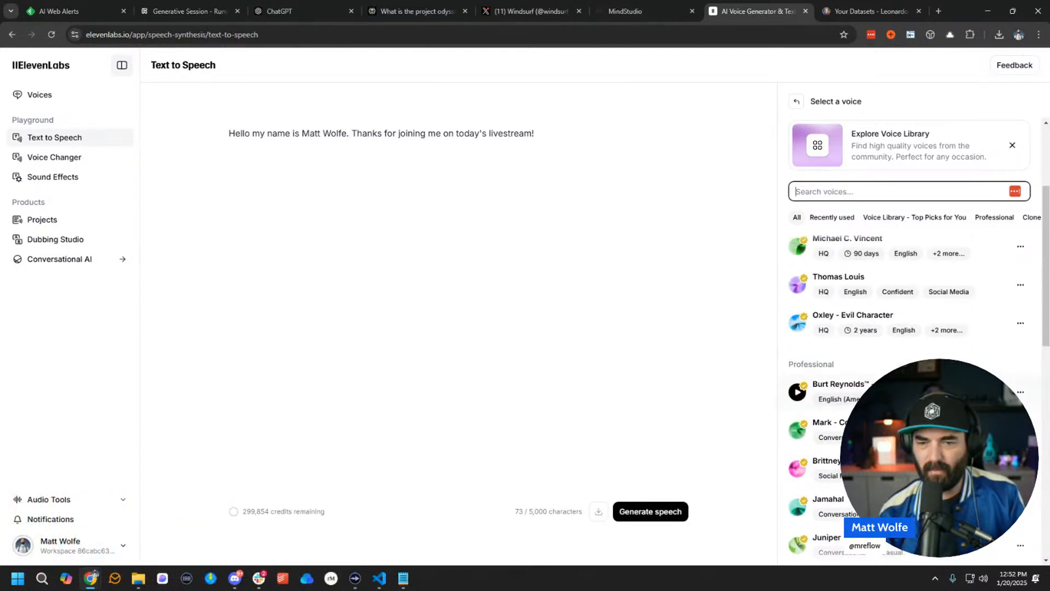
left_click(958, 323)
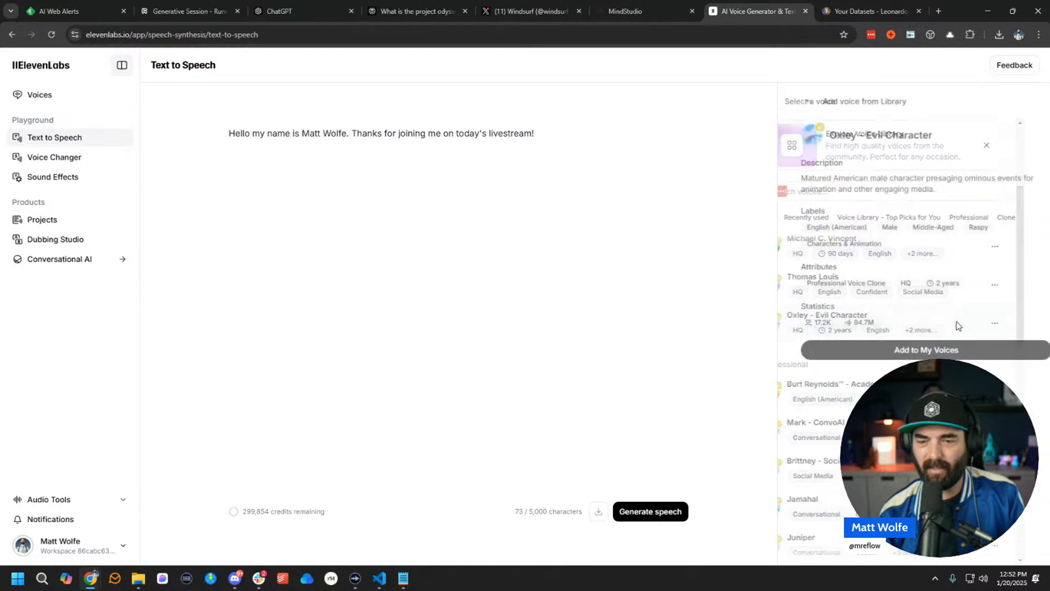
left_click(952, 353)
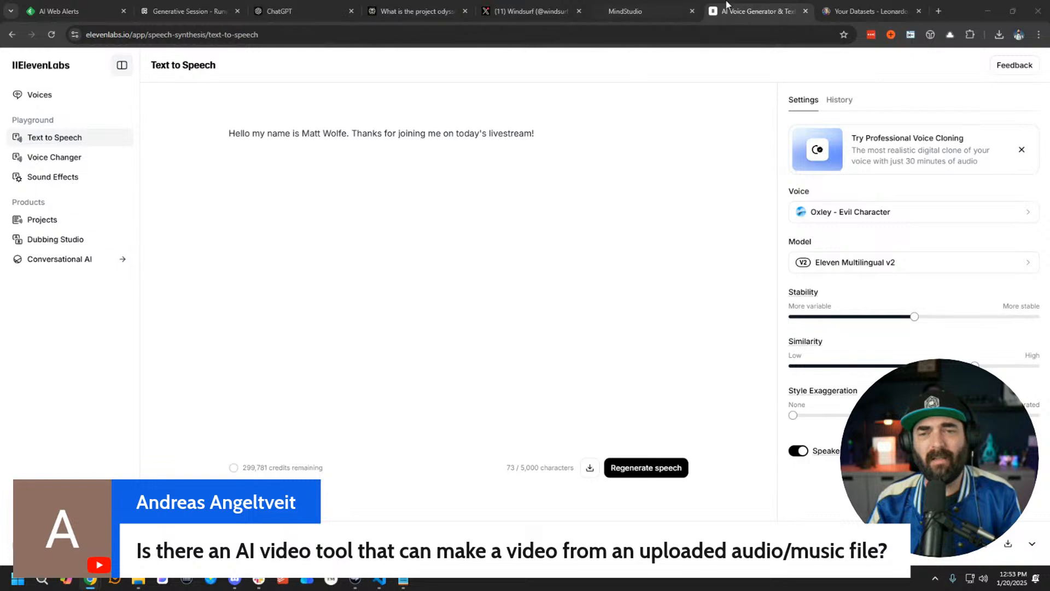
Replace the Leonardo.Ai page with a Google search for "kaiber ai" and open the Kaiber website.
left_click(870, 11)
left_click(600, 35)
type("kaibe")
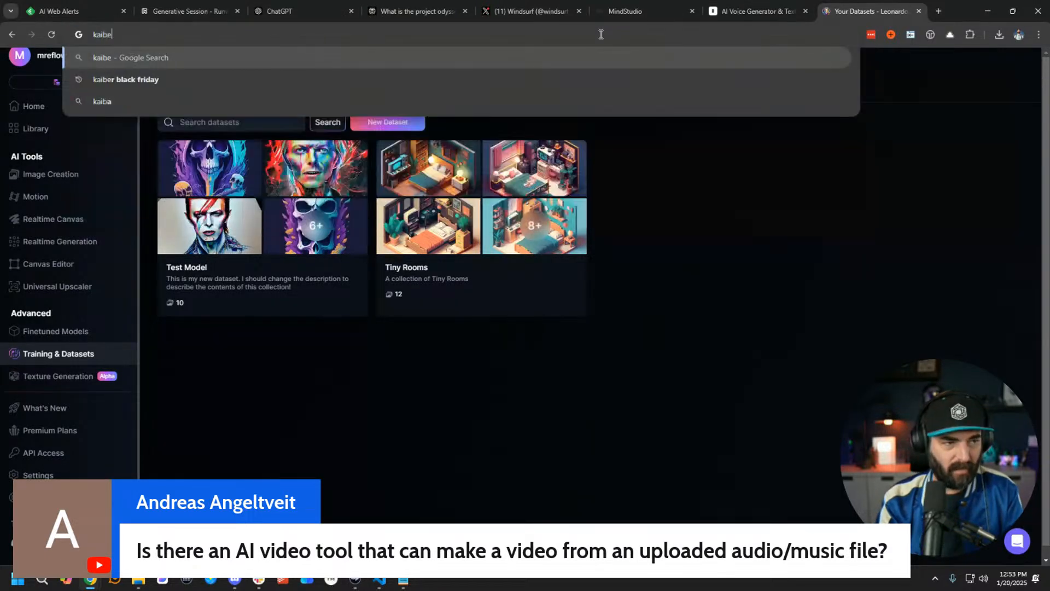
type("r ai")
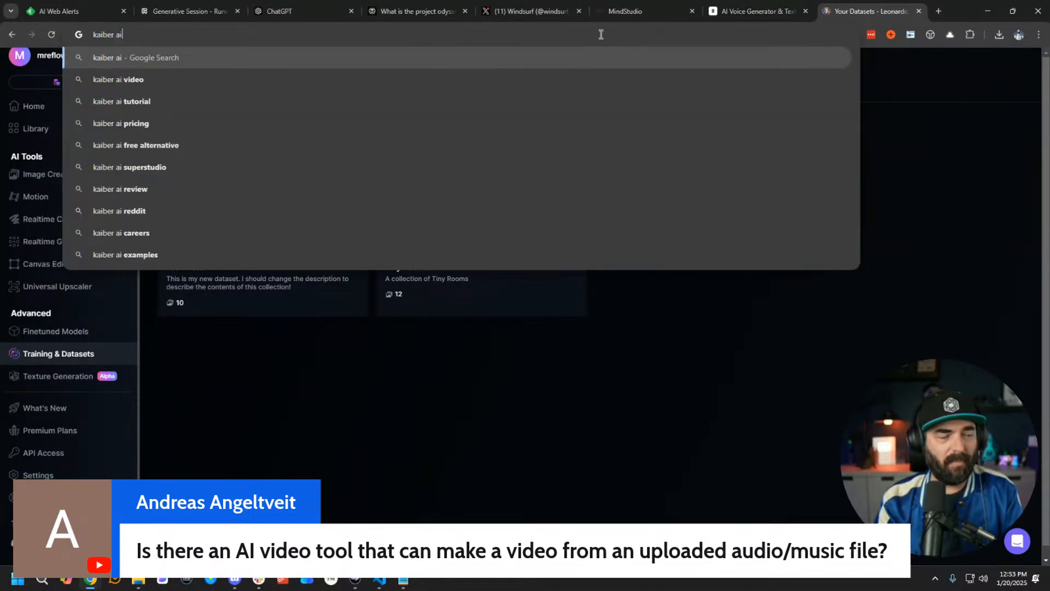
key("Return")
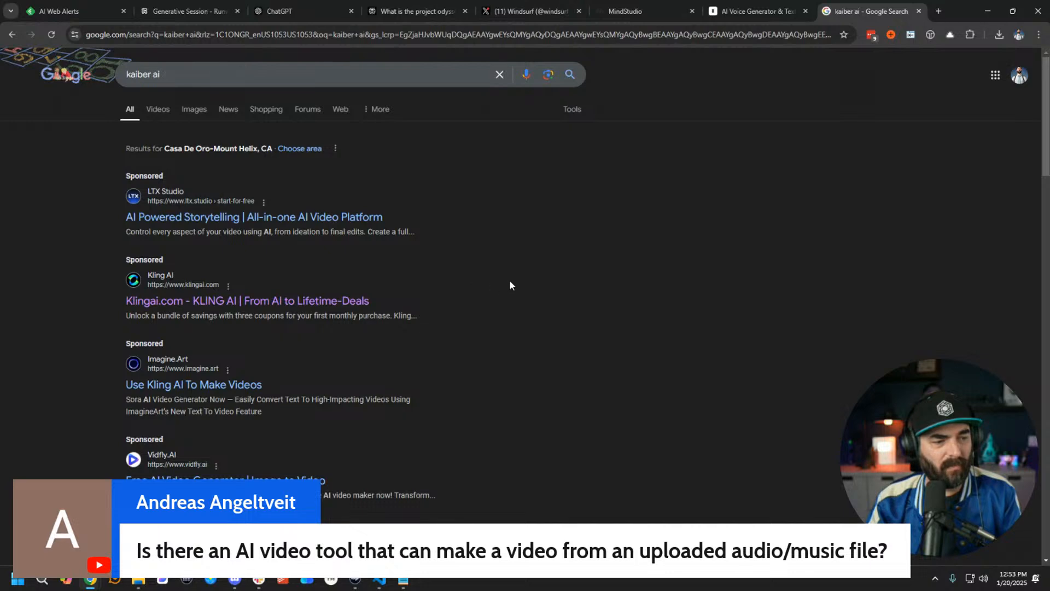
scroll(511, 283, "down", 4)
left_click(169, 320)
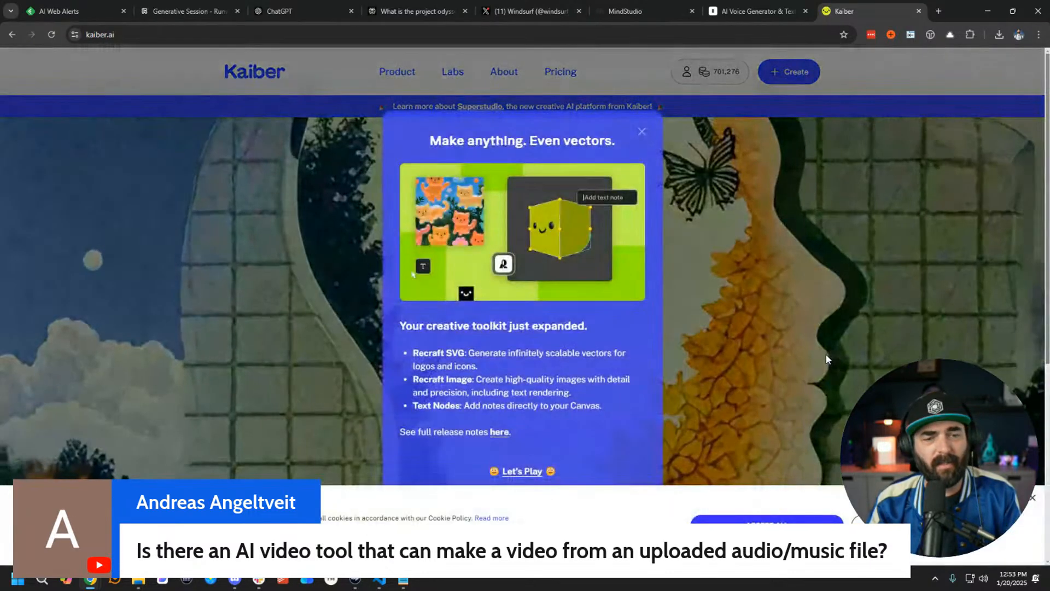
Dismiss Kaiber's vector announcement, accept the cookies, and open the Superstudio canvas to look over its image and video creation flows.
left_click(642, 132)
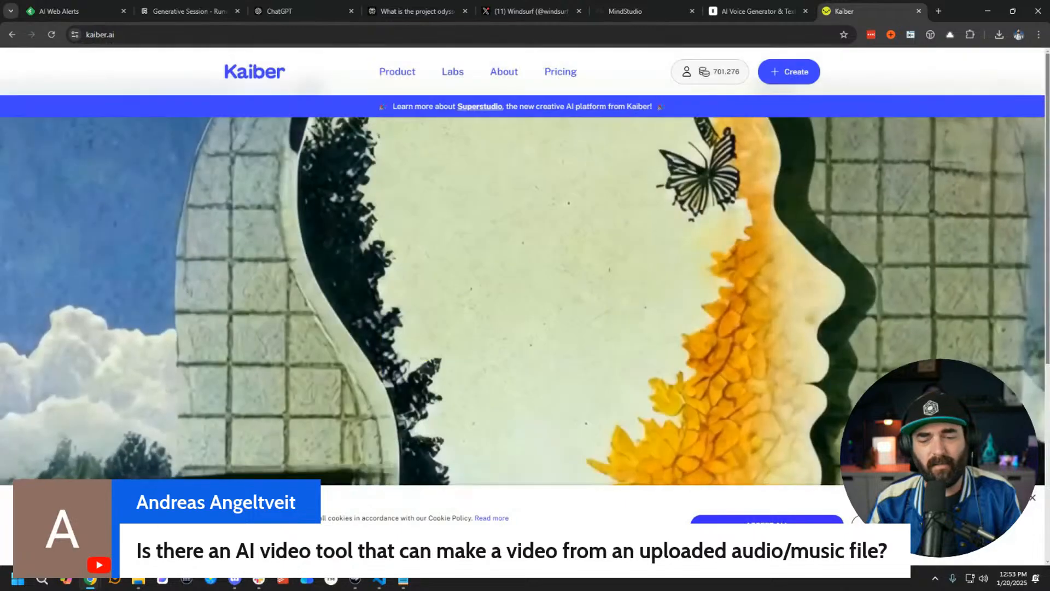
left_click(767, 523)
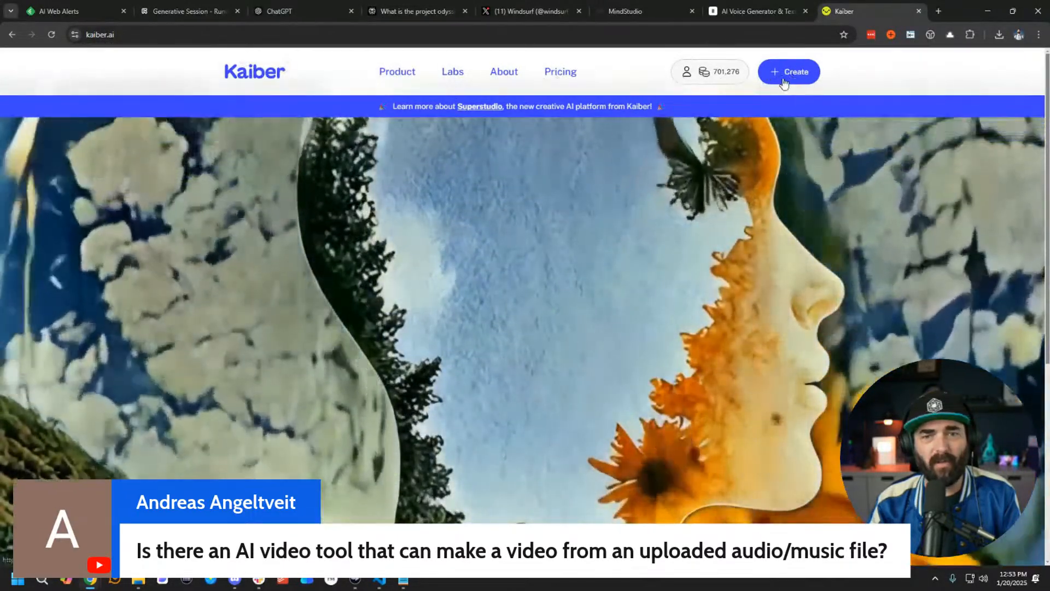
left_click(792, 75)
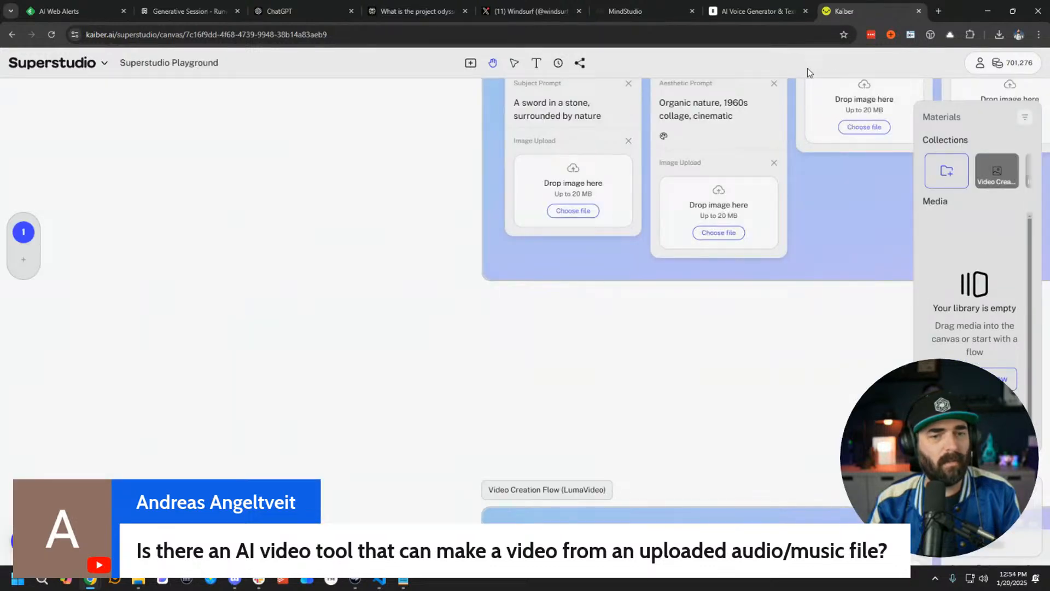
scroll(653, 328, "down", 5)
left_click_drag(741, 342, 416, 281)
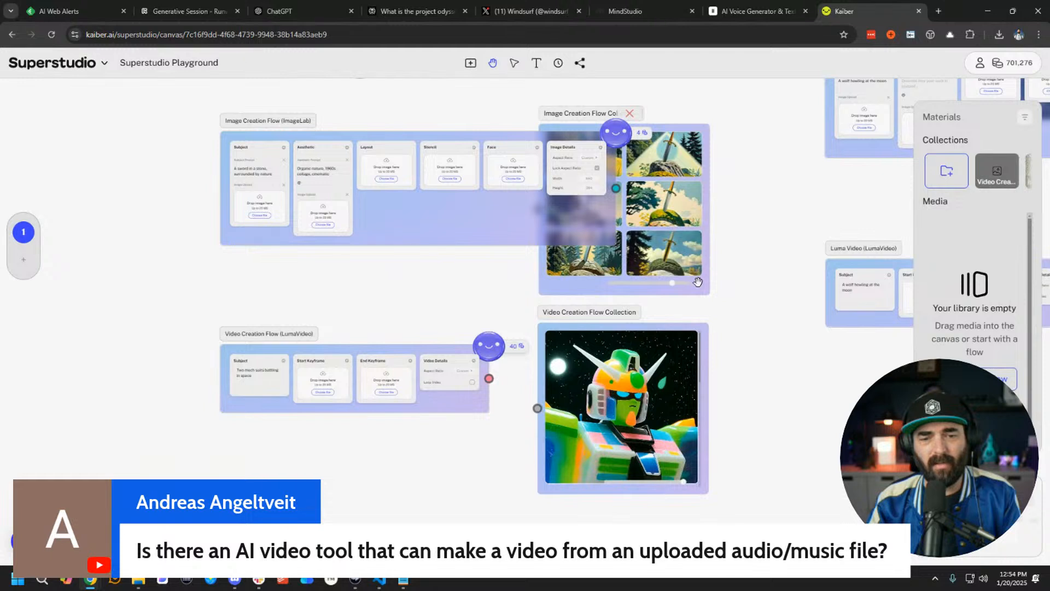